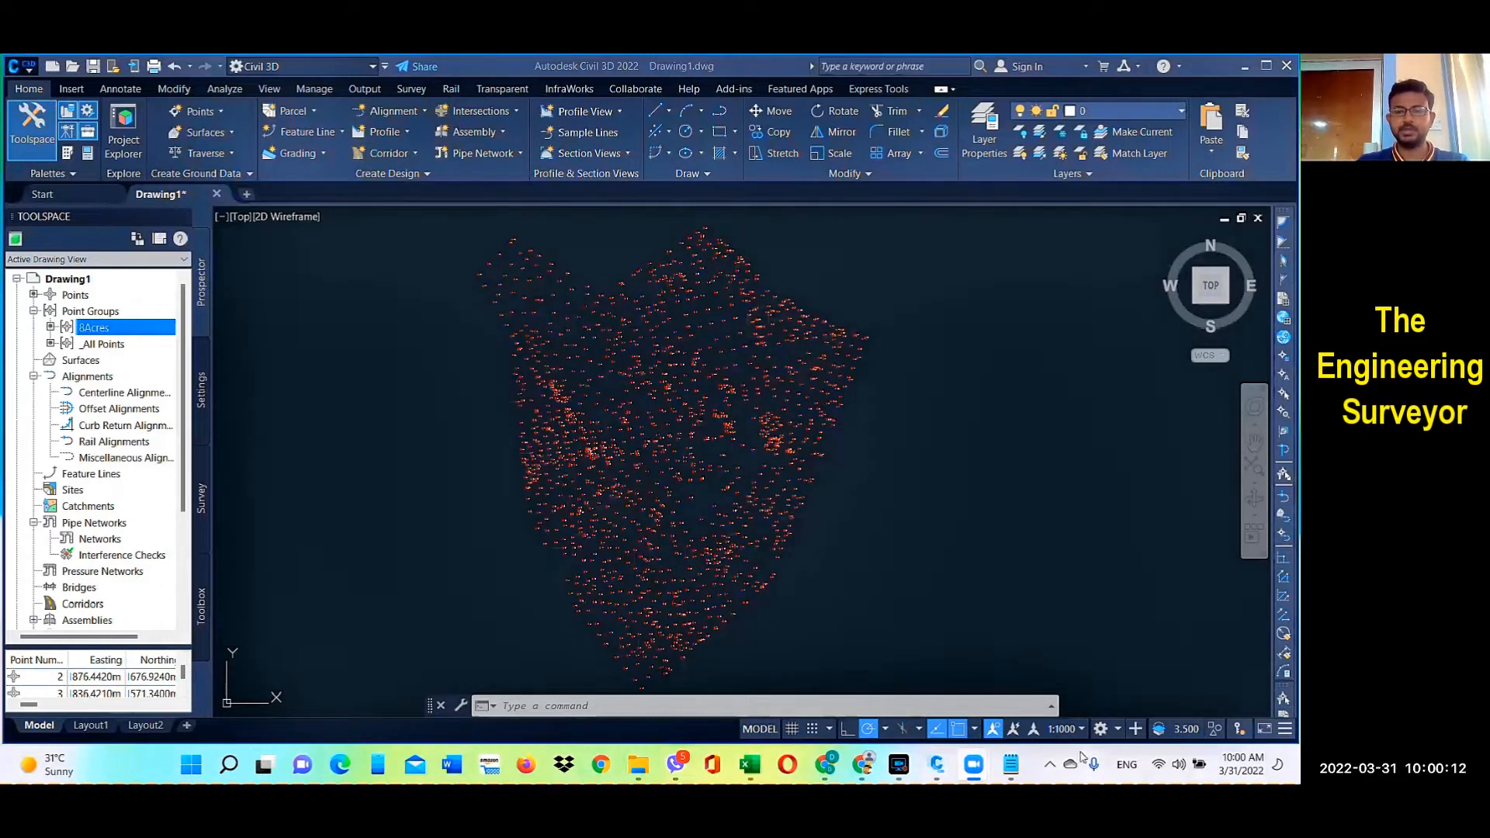
Start creating a new TIN surface in the drawing's Surfaces collection
mouse_move(974, 764)
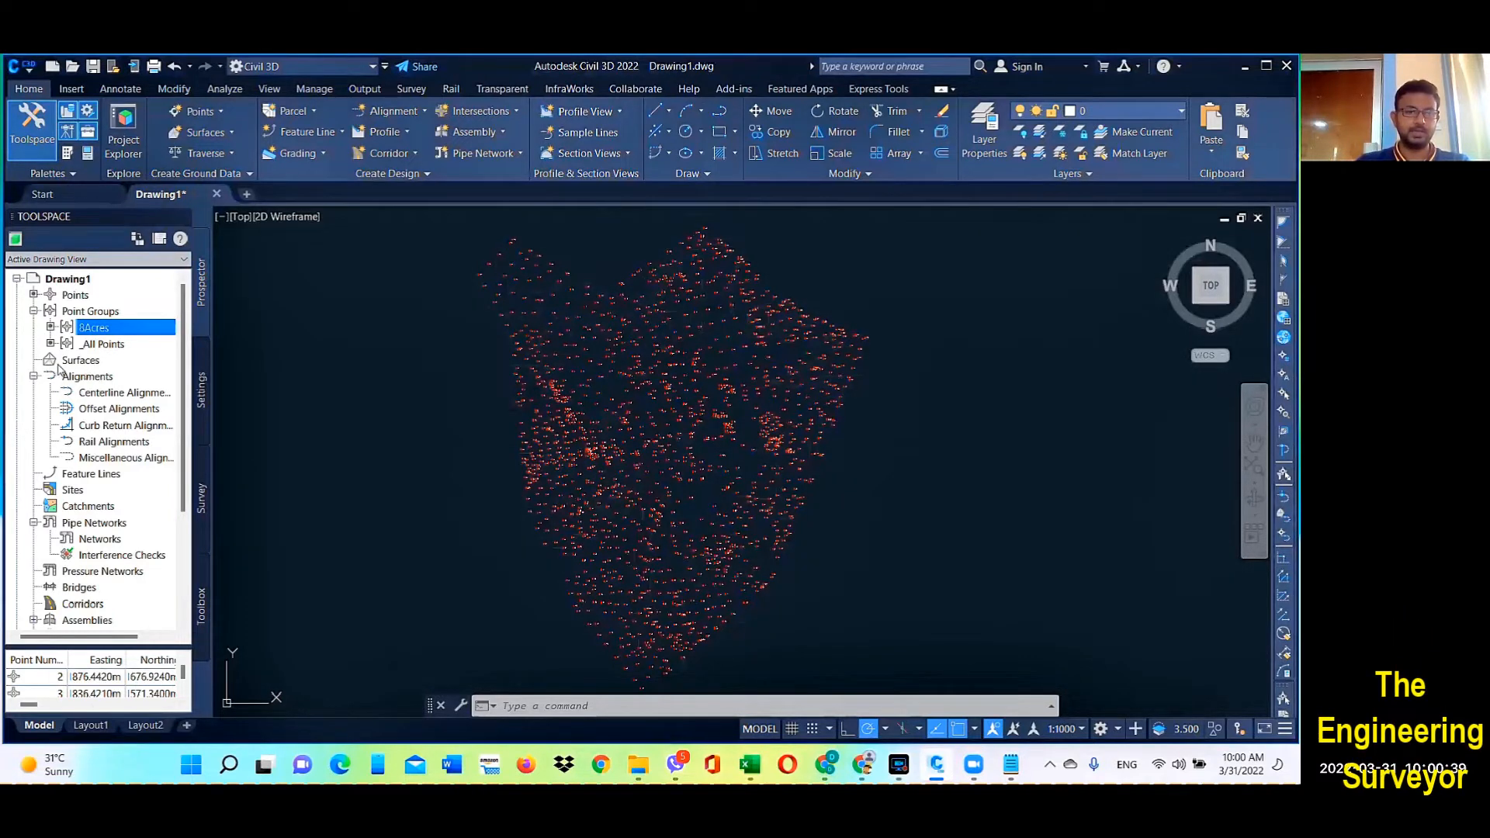
left_click(86, 363)
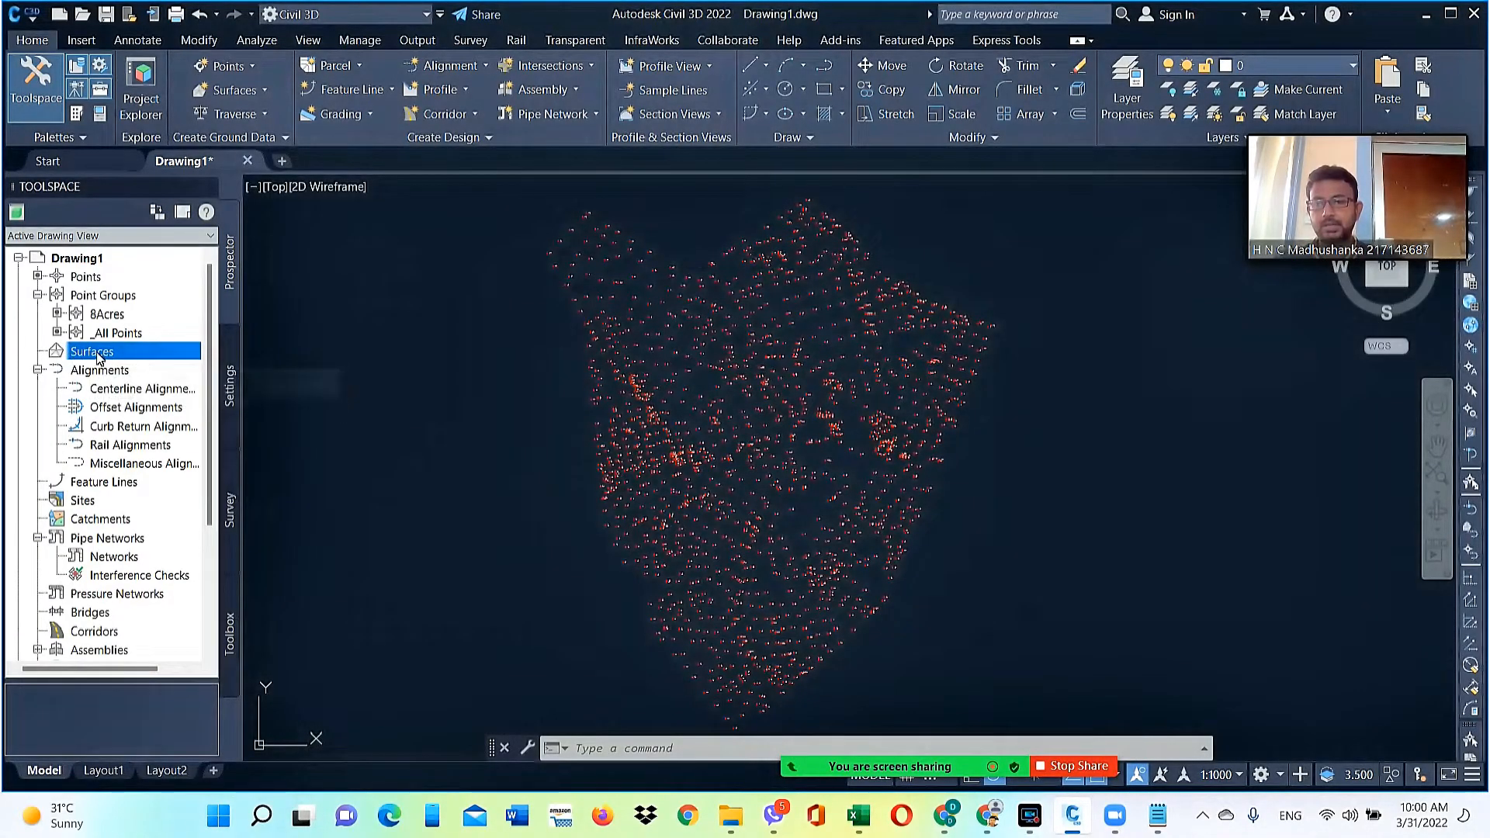
right_click(98, 358)
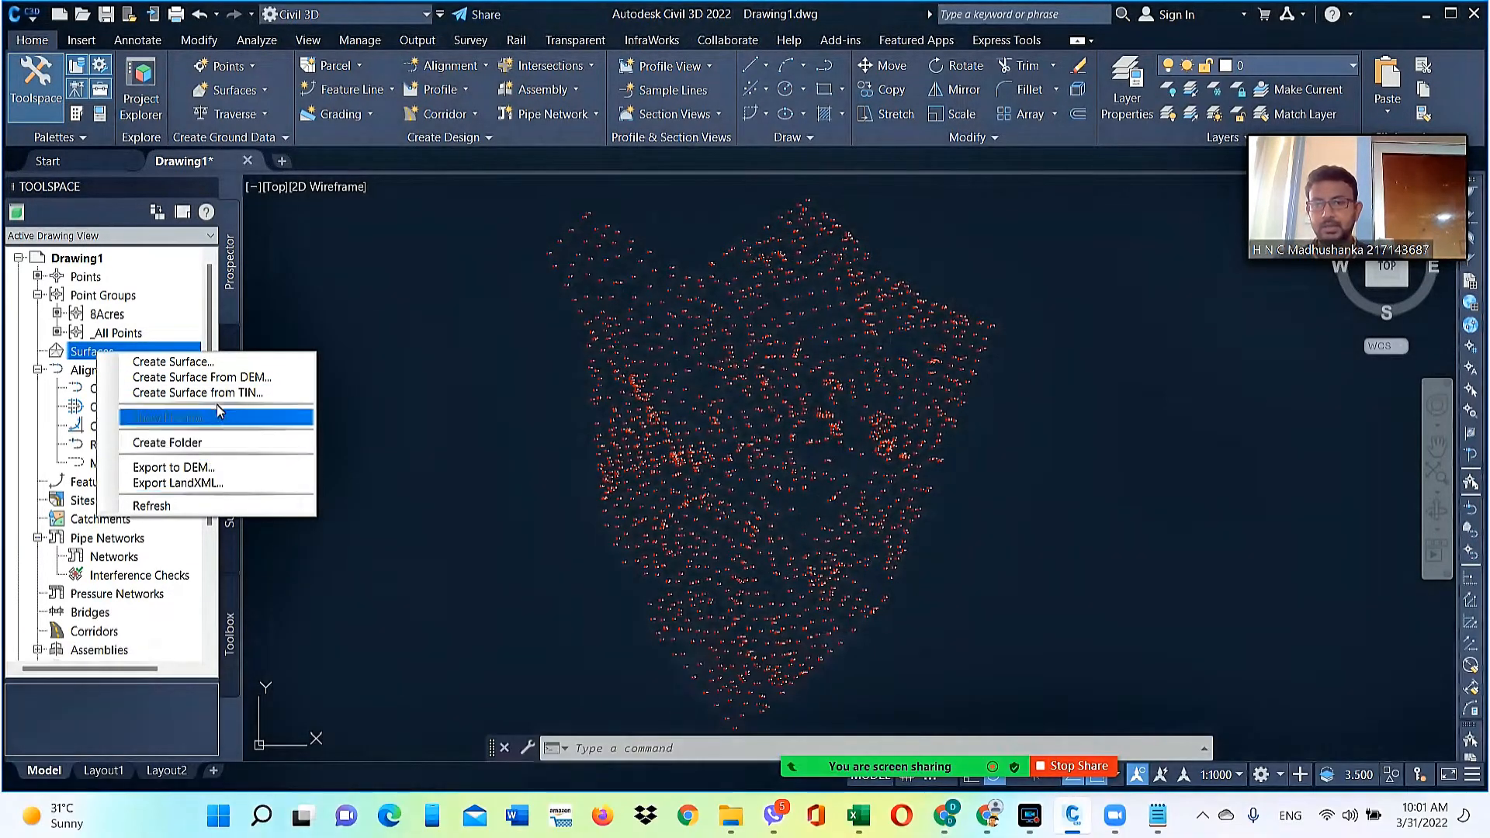
left_click(178, 363)
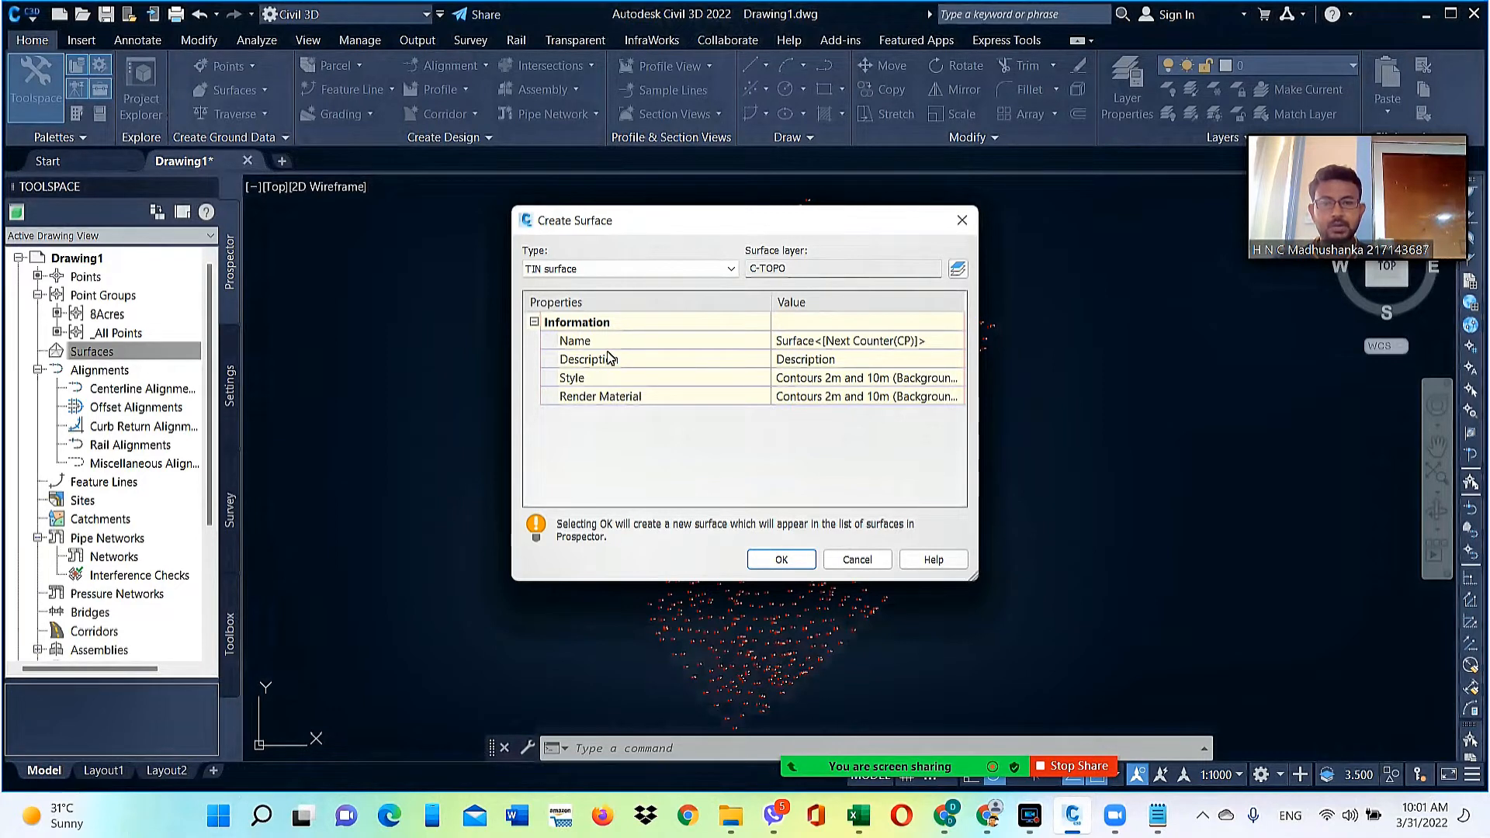
Name the new surface Existing Ground and give it the description 8Acres
left_click(817, 344)
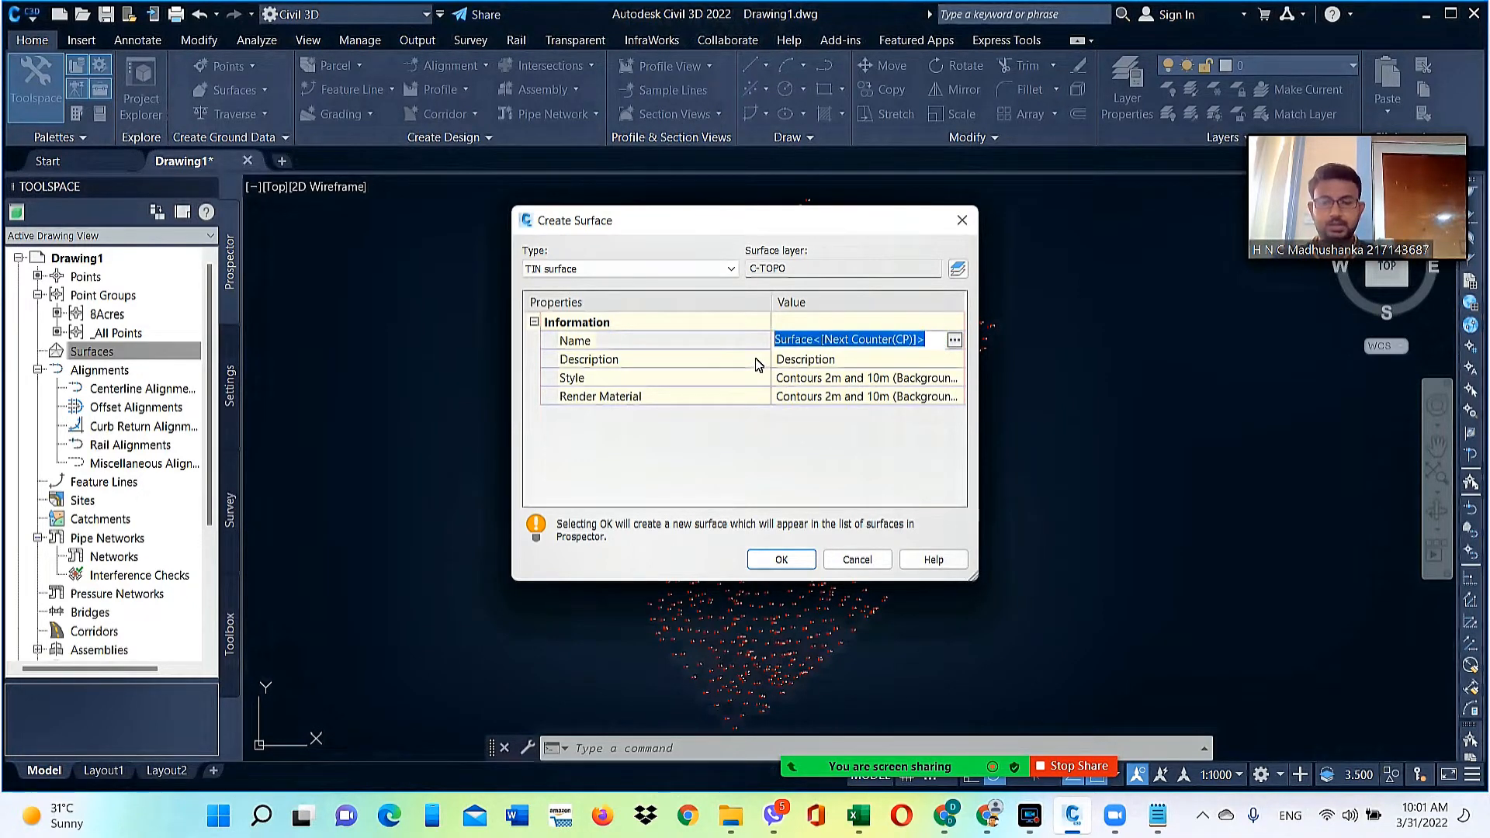
type("Contour")
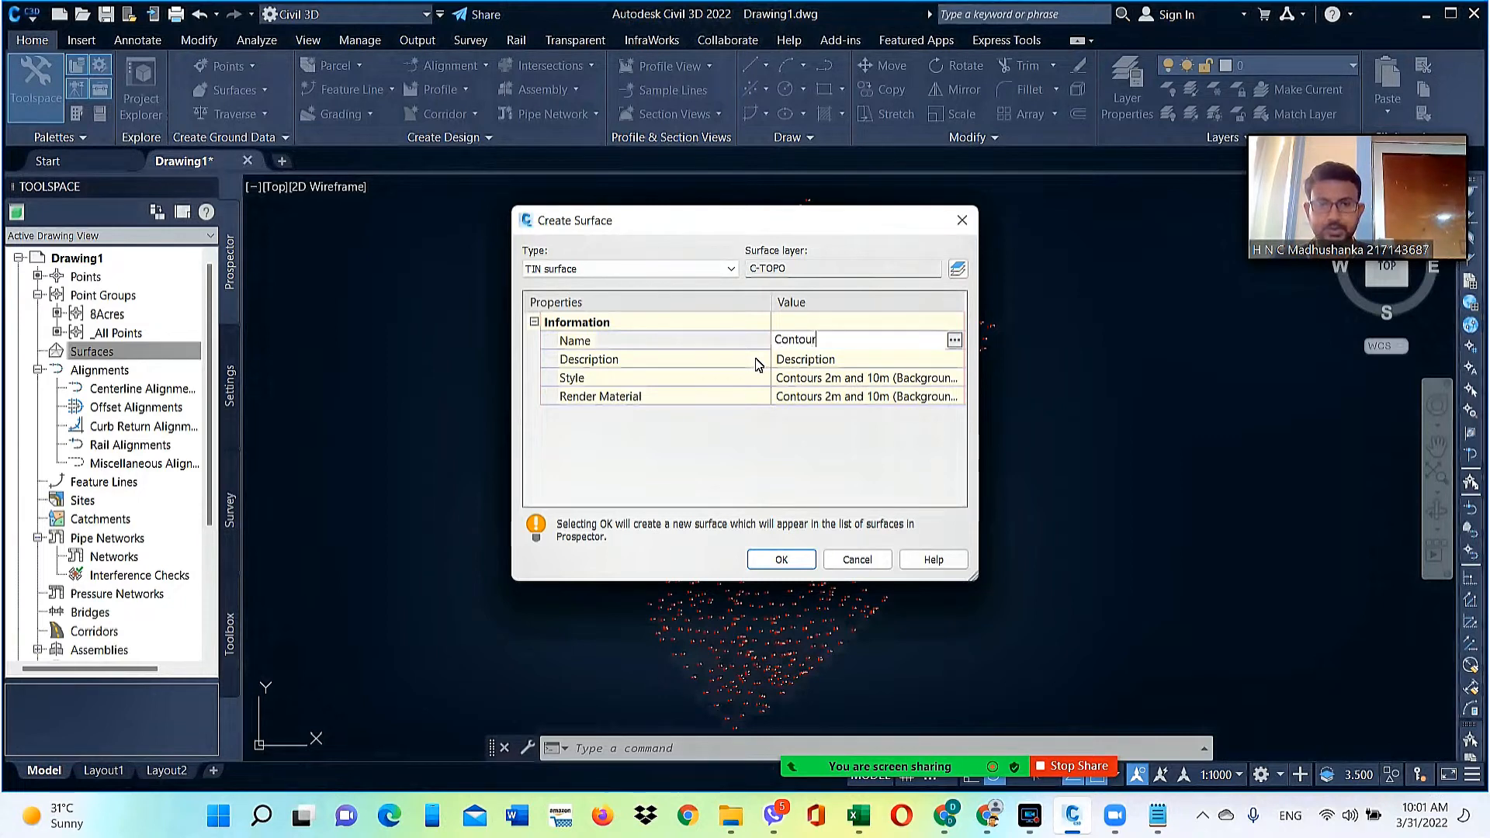
key("BackSpace")
key("BackSpace")
key("BackSpace")
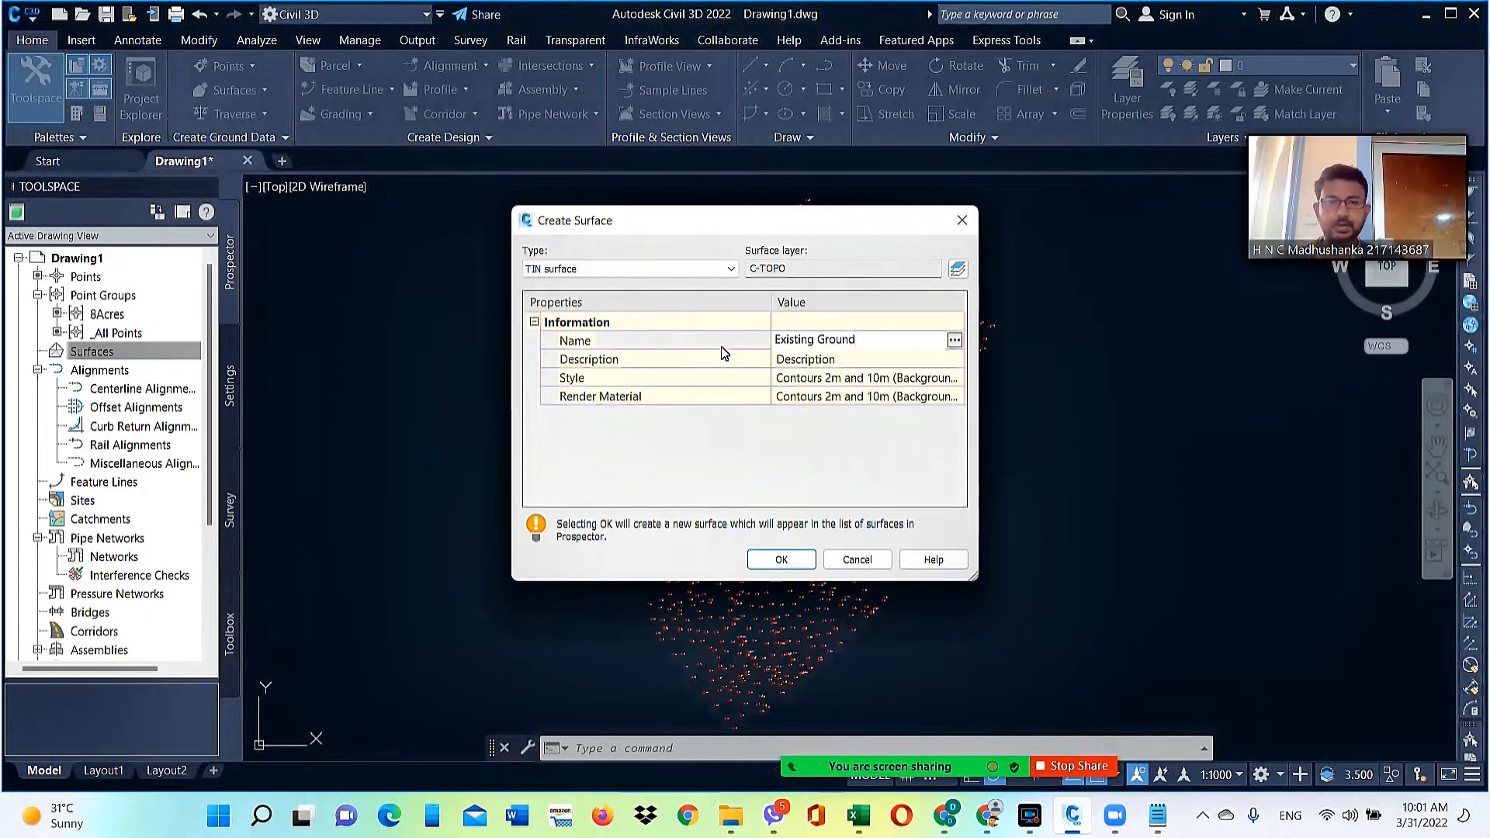
left_click(836, 359)
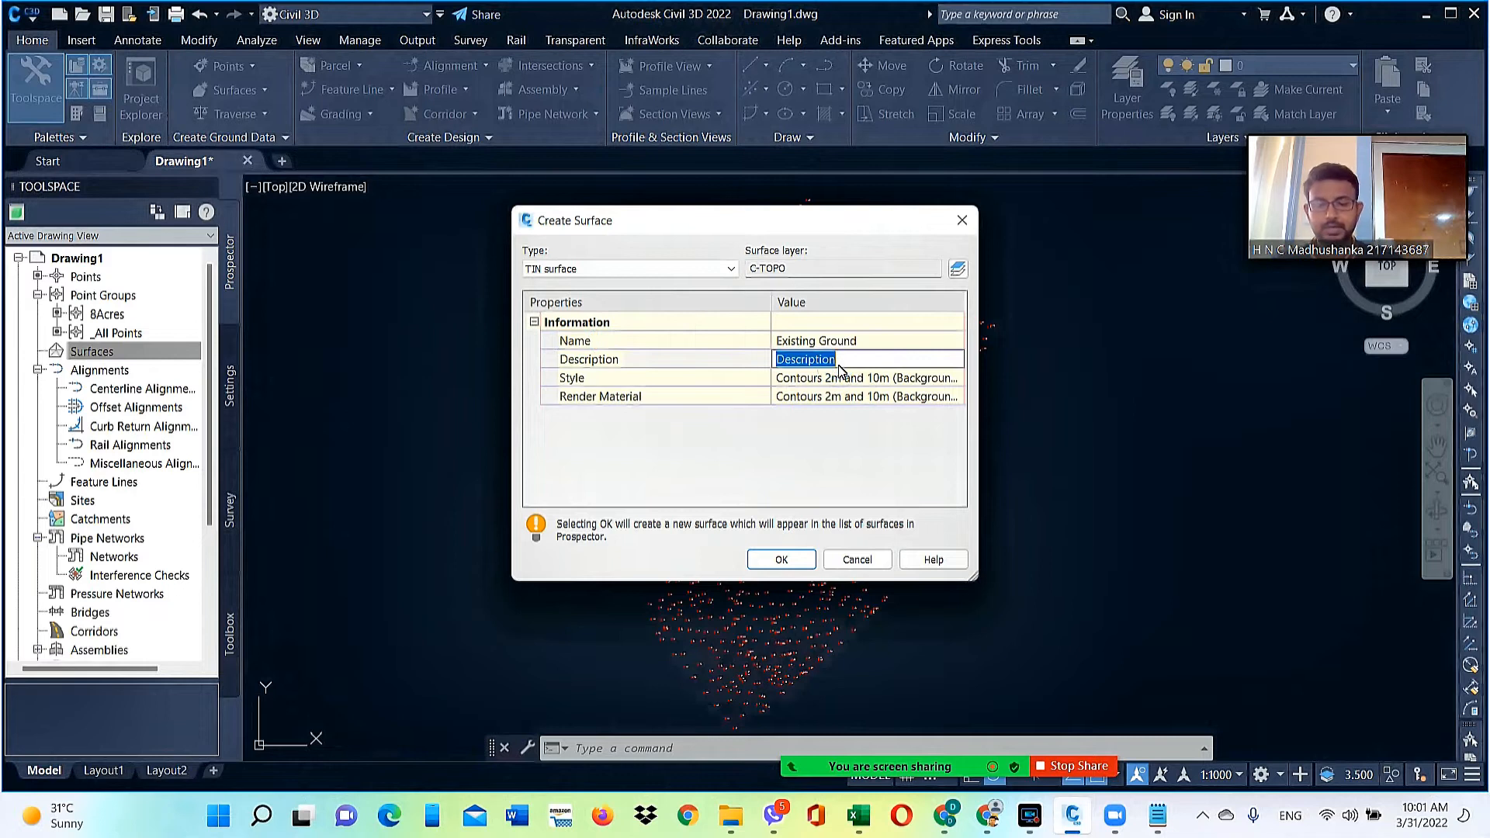
type("8Acres")
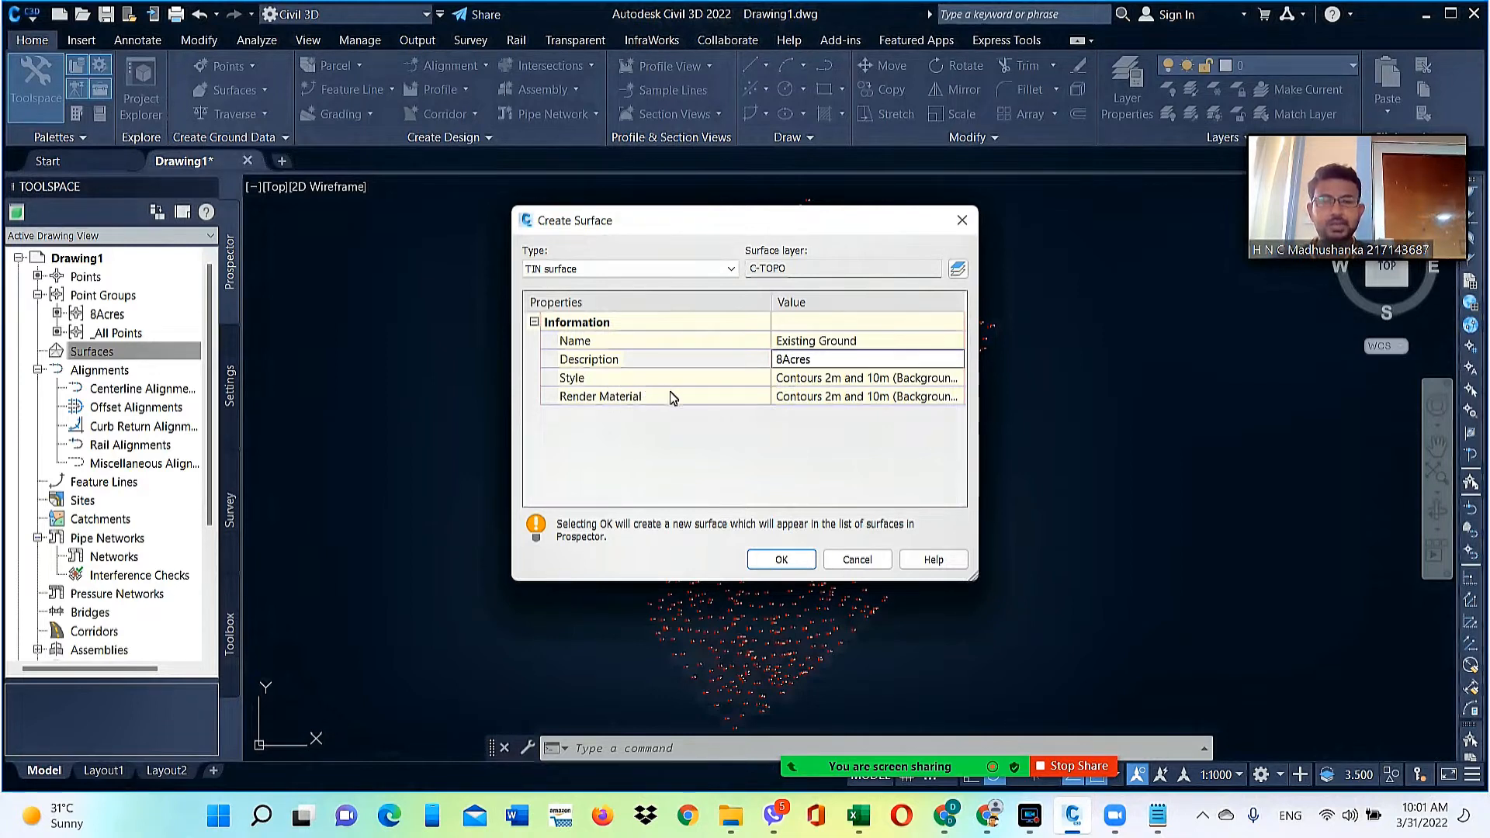
key("Return")
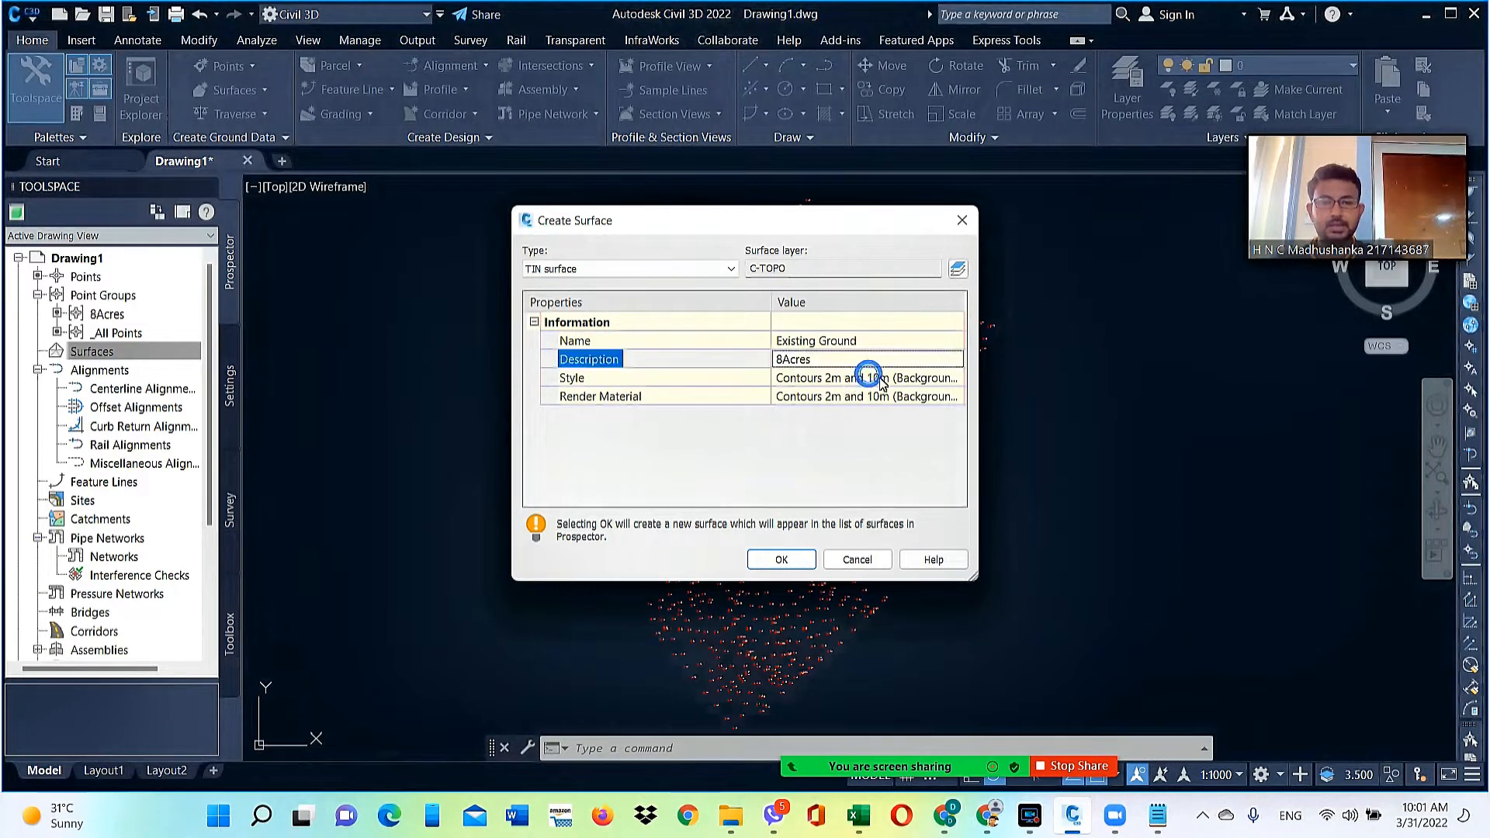
Open the new surface's assigned style, Contours 2m and 10m (Background), for editing
left_click(937, 380)
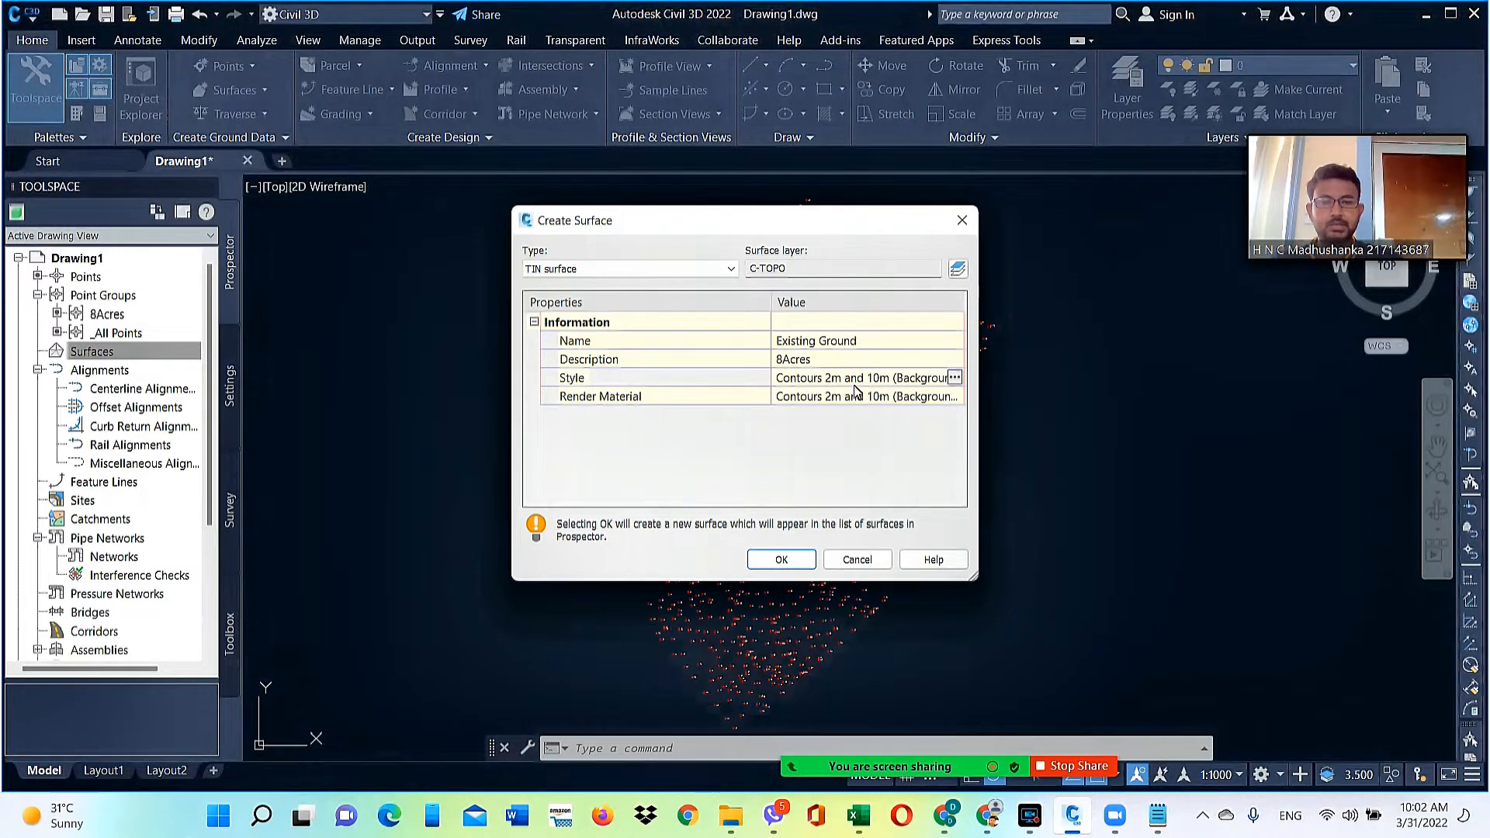
left_click(955, 378)
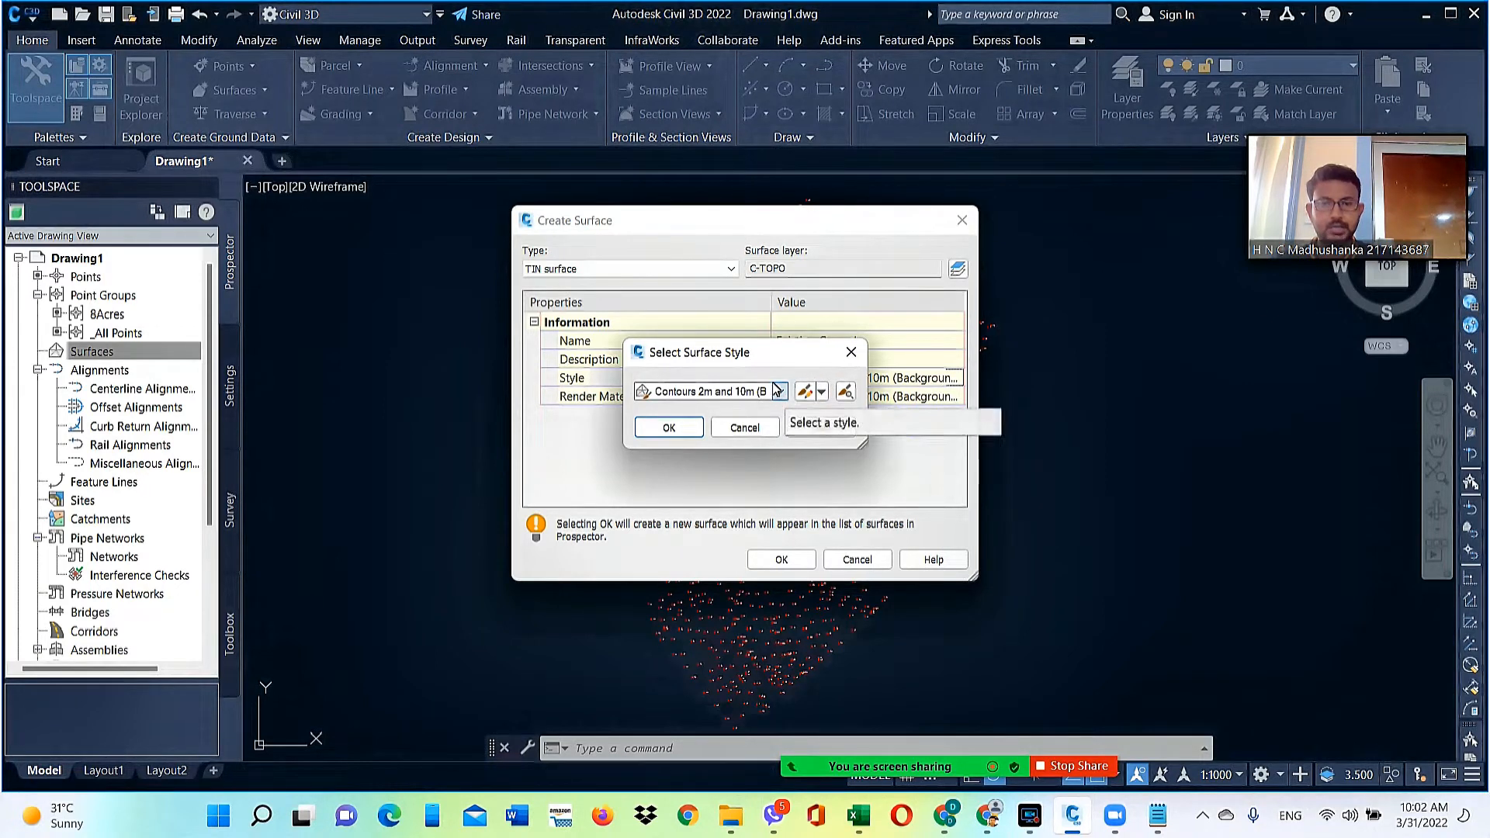
left_click(821, 391)
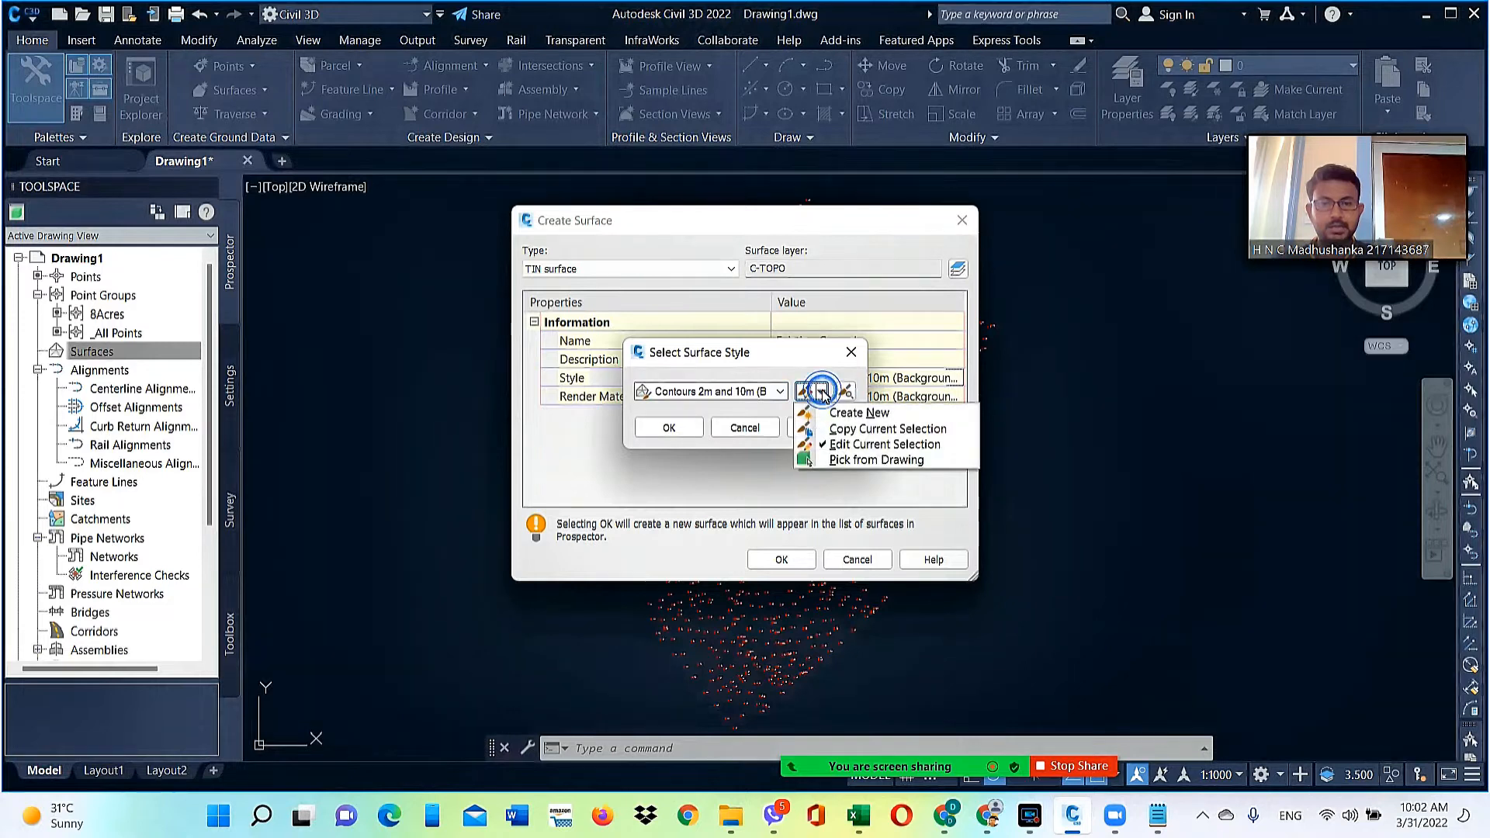
left_click(848, 446)
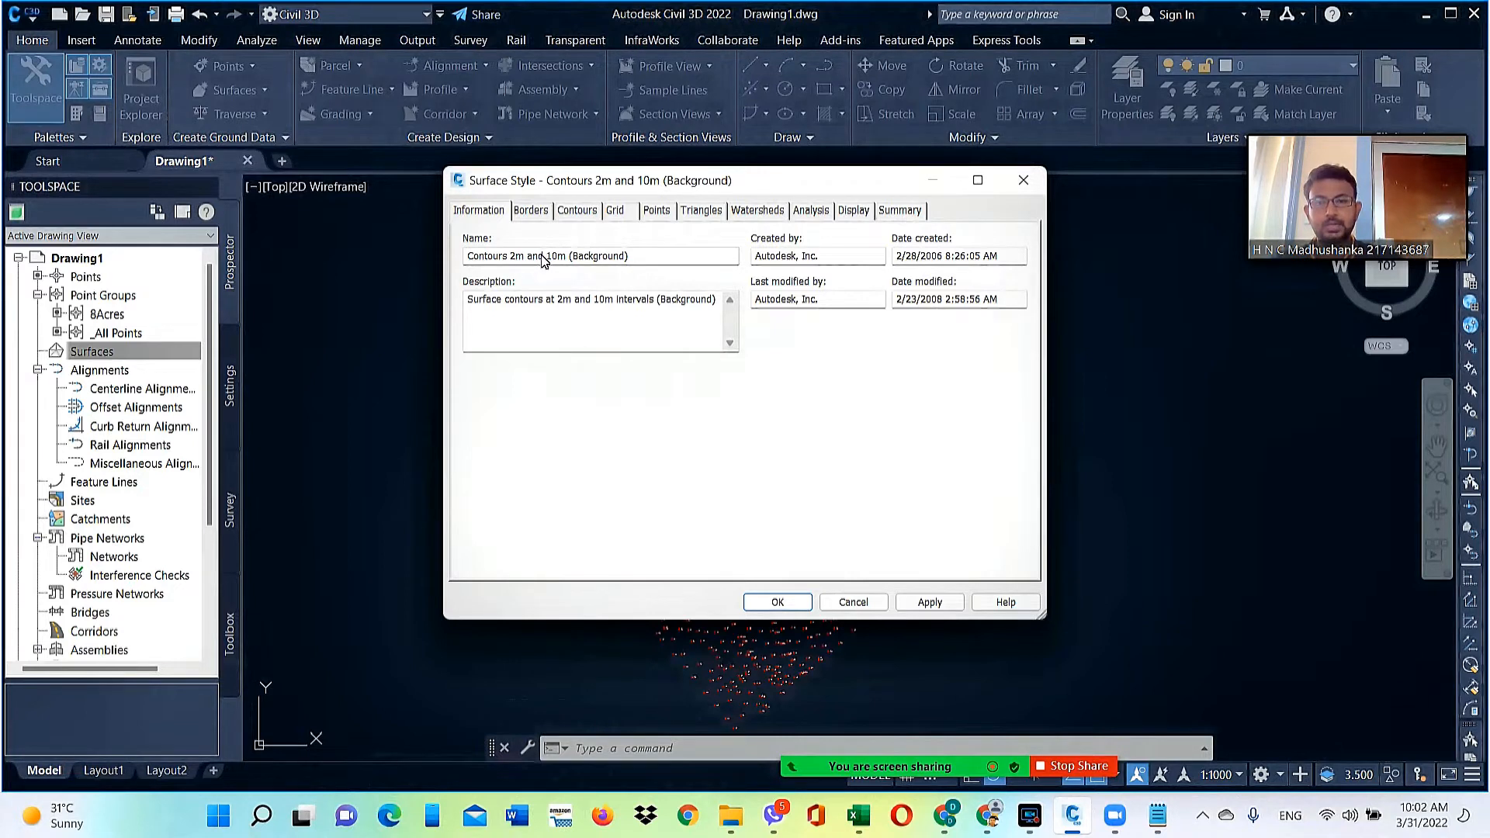
Try to rename the style Contours 1m and 5m (Background) with a description stating 1m and 5m intervals
type("1")
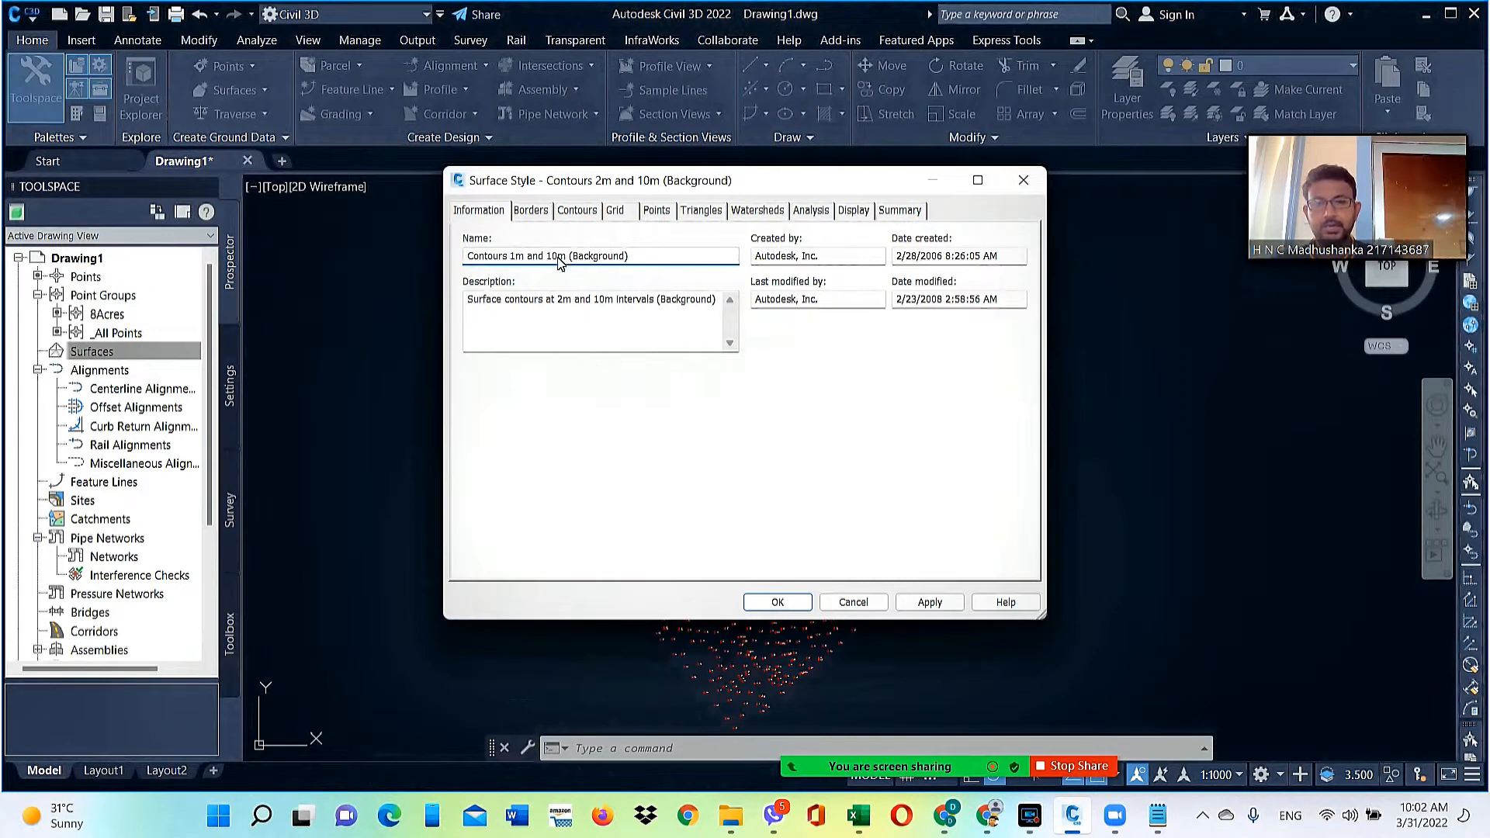
left_click_drag(559, 260, 547, 260)
type("5")
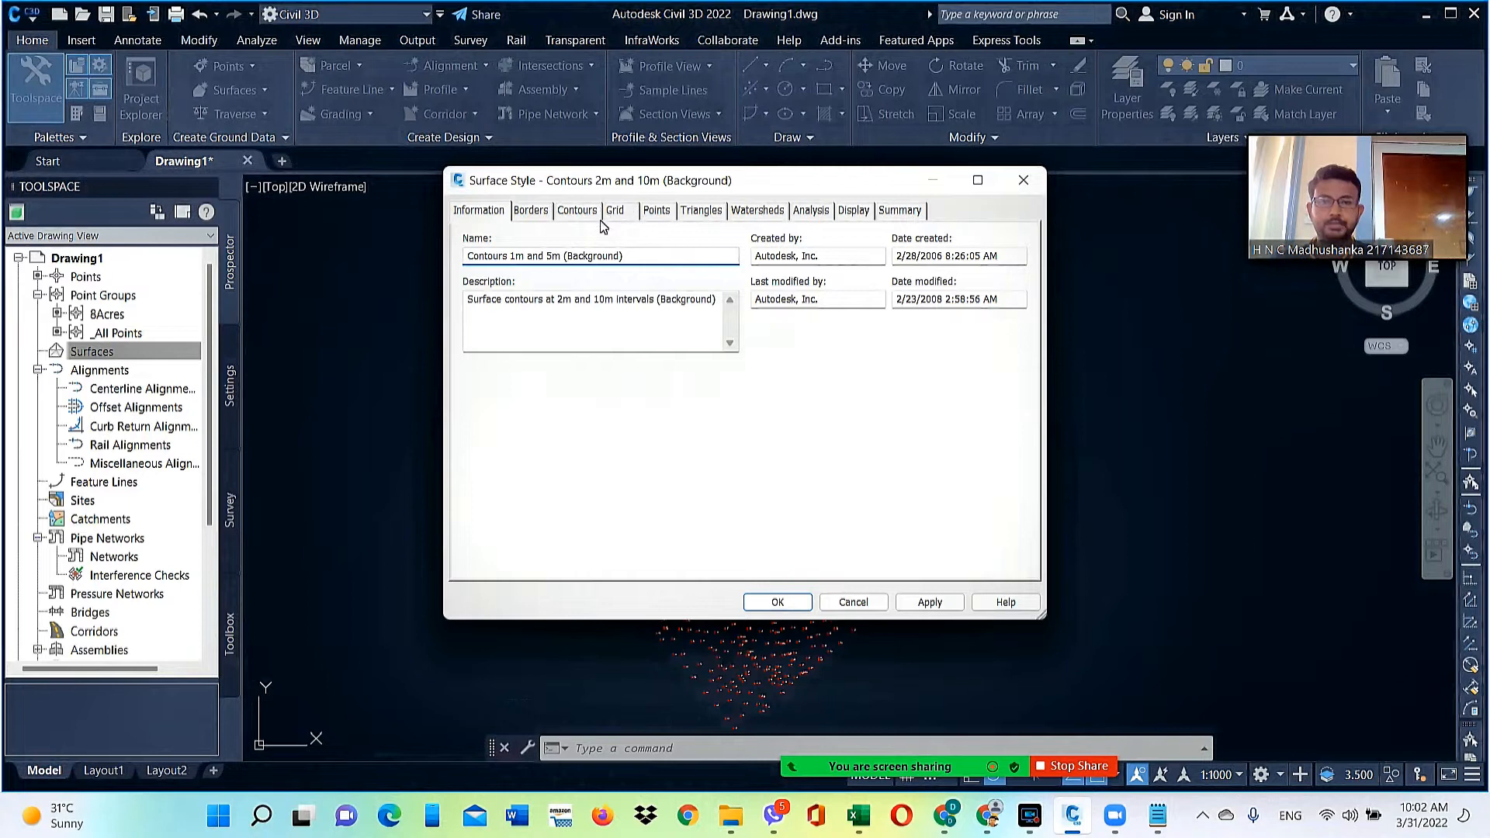
left_click(604, 347)
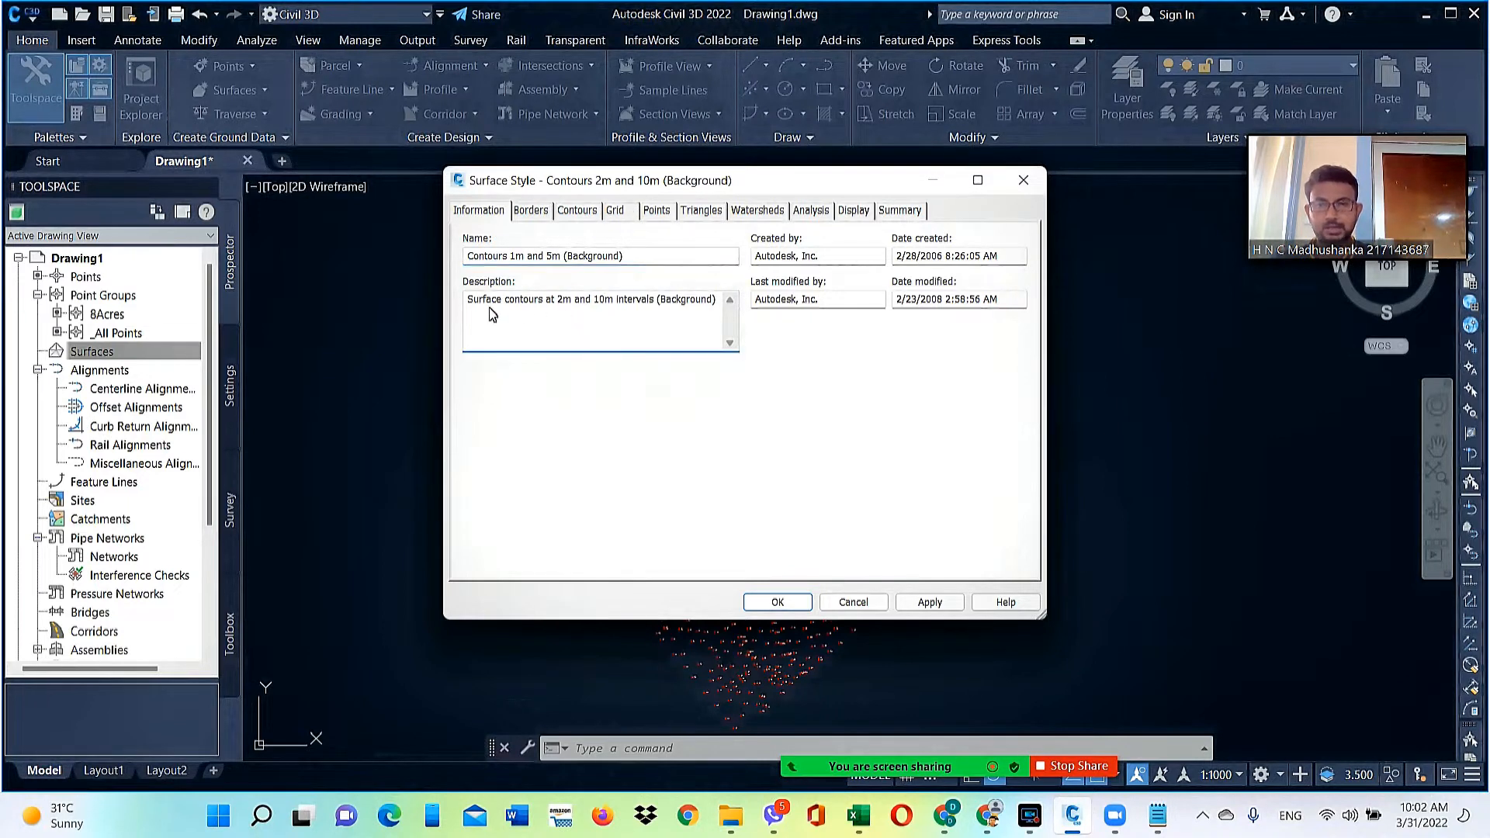
left_click_drag(556, 300, 564, 300)
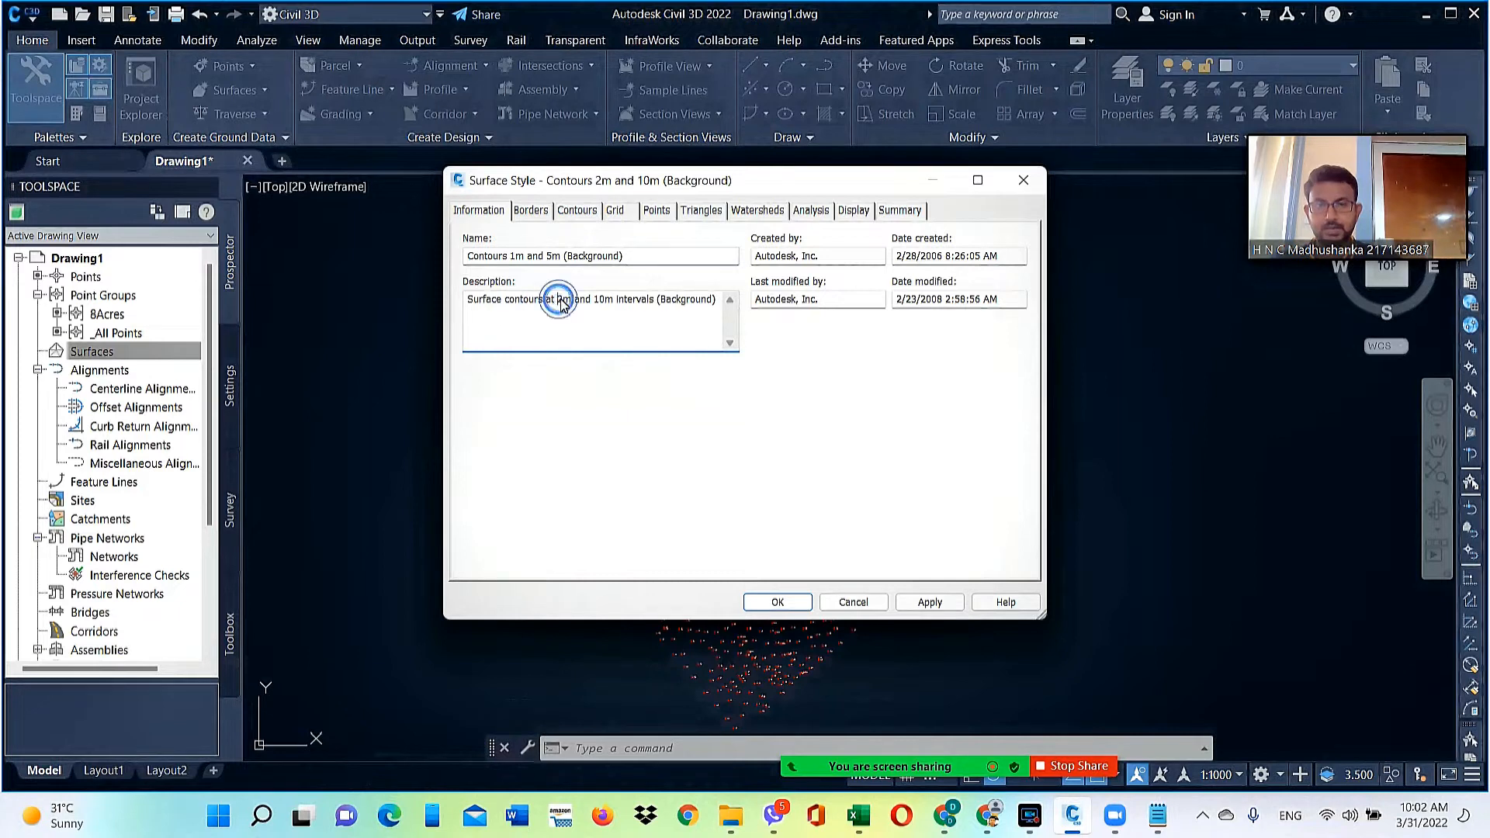
type("1")
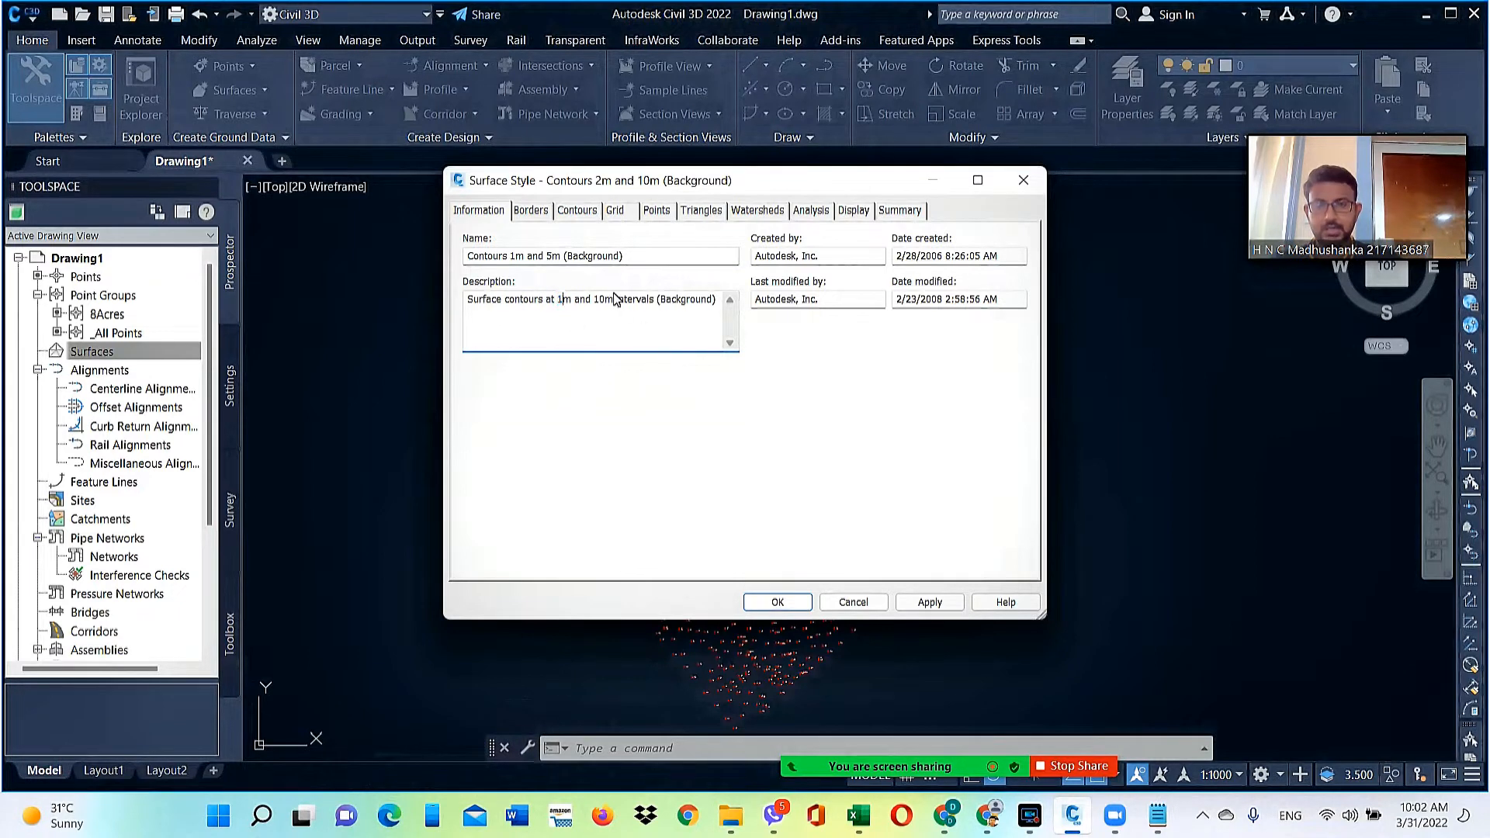
left_click_drag(604, 300, 595, 301)
type("5")
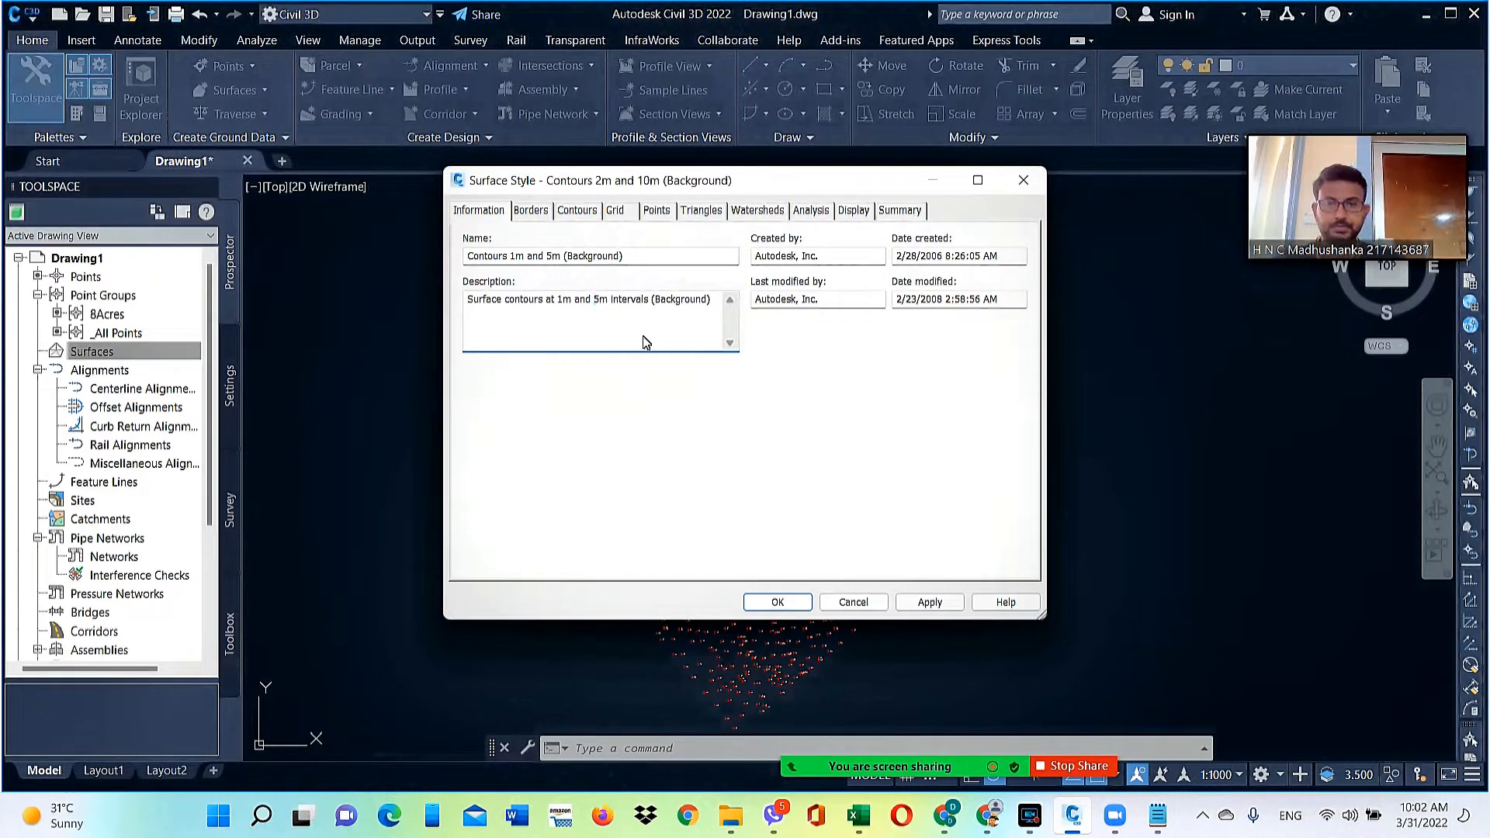
left_click(545, 217)
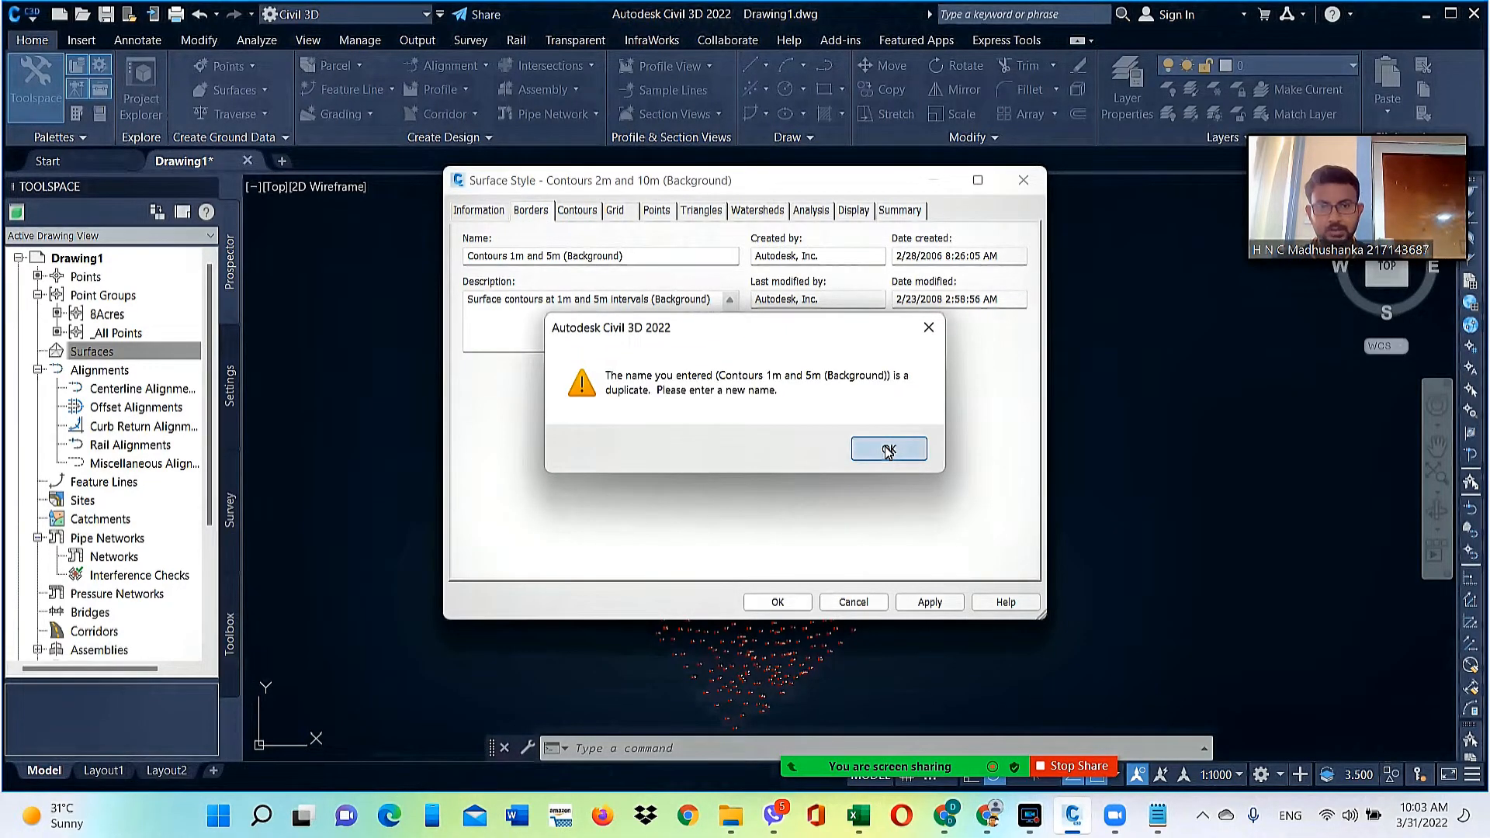
left_click(888, 450)
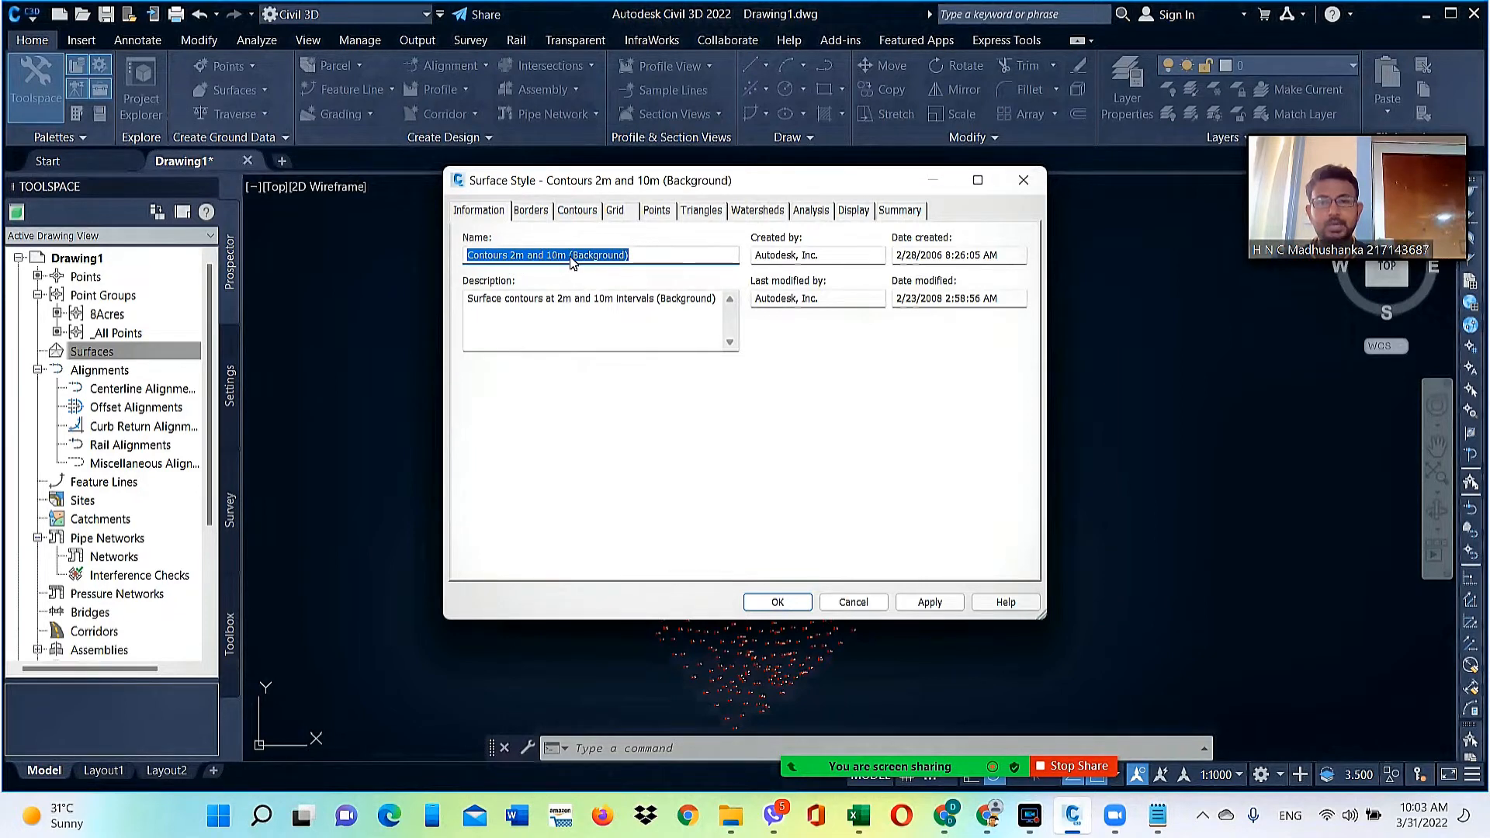
Rename the surface style to 1m Minor and 5m Major (Background)
left_click(517, 255)
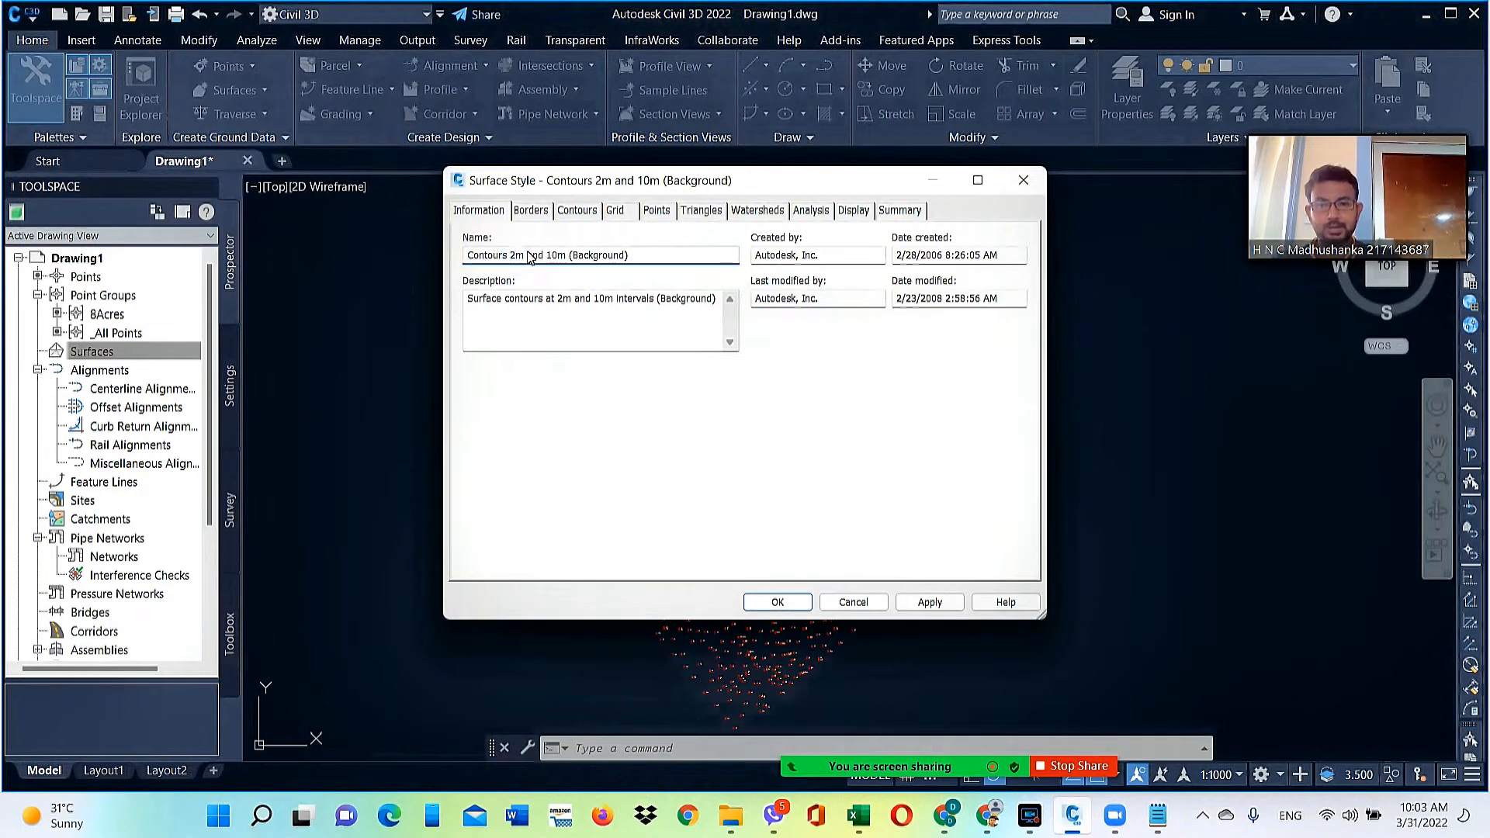
left_click_drag(517, 257, 426, 264)
type("1")
key("BackSpace")
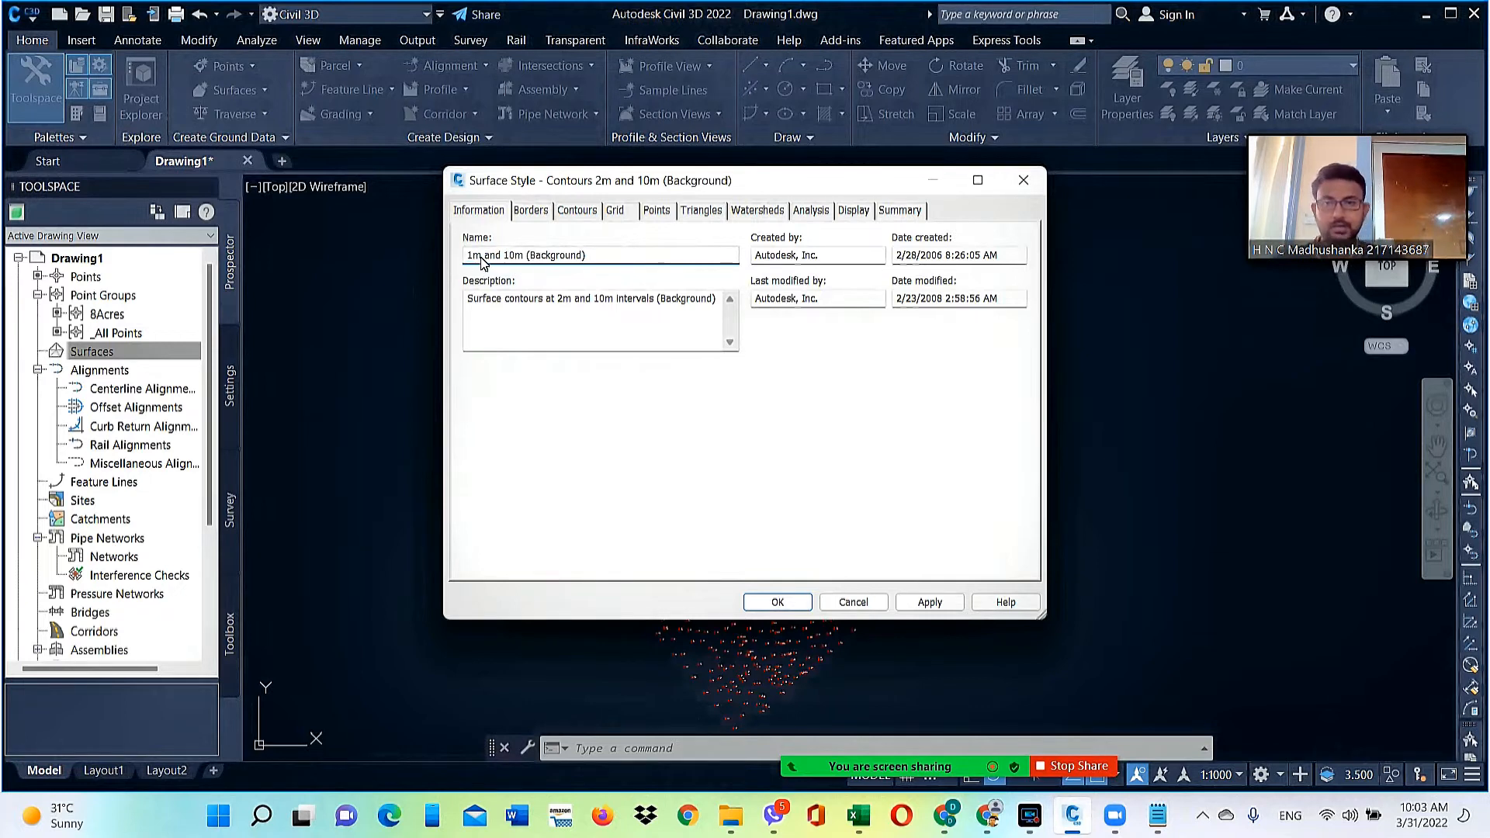
type("Min")
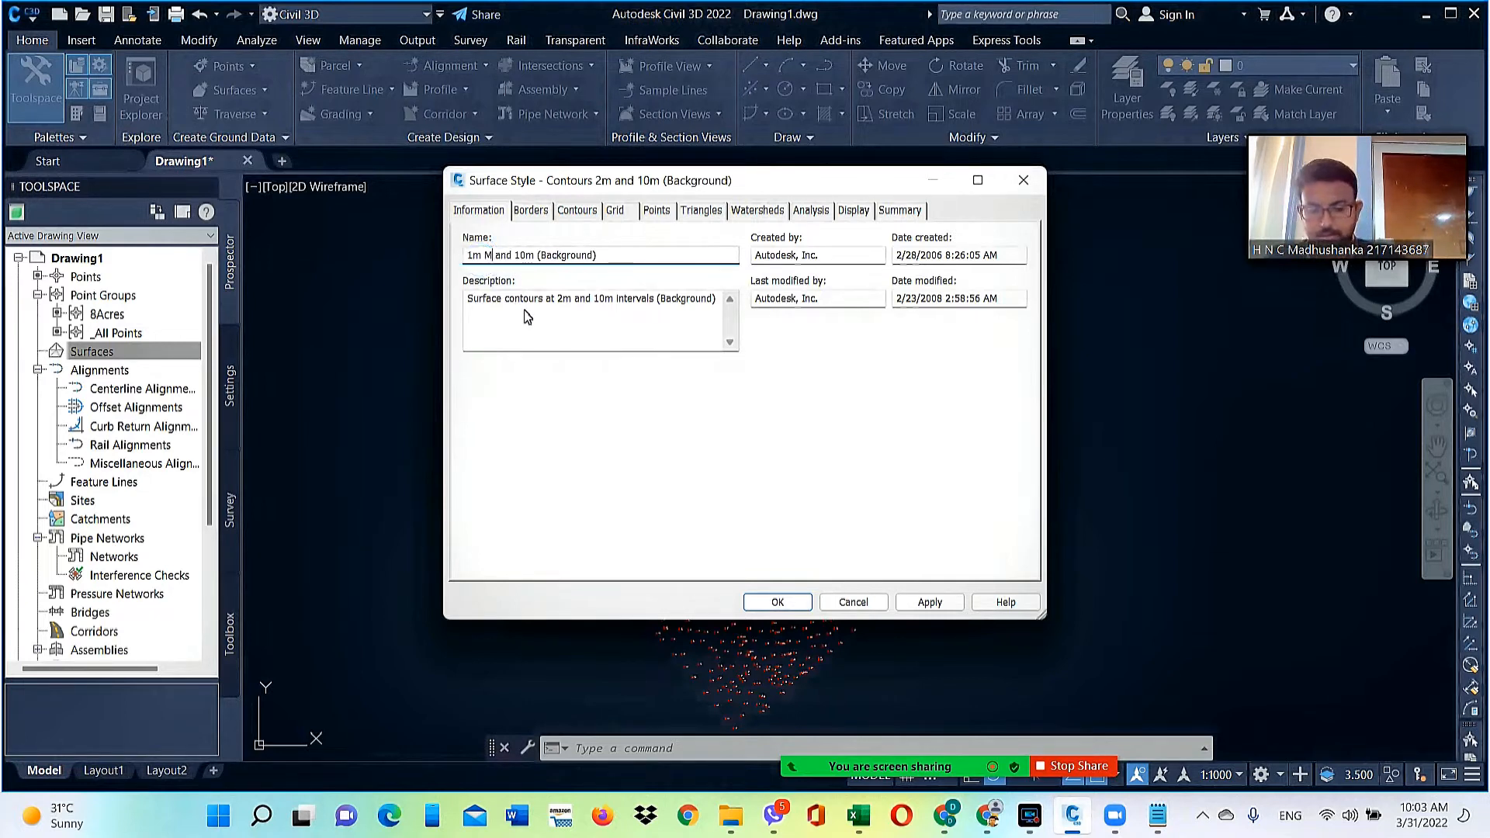
type("or")
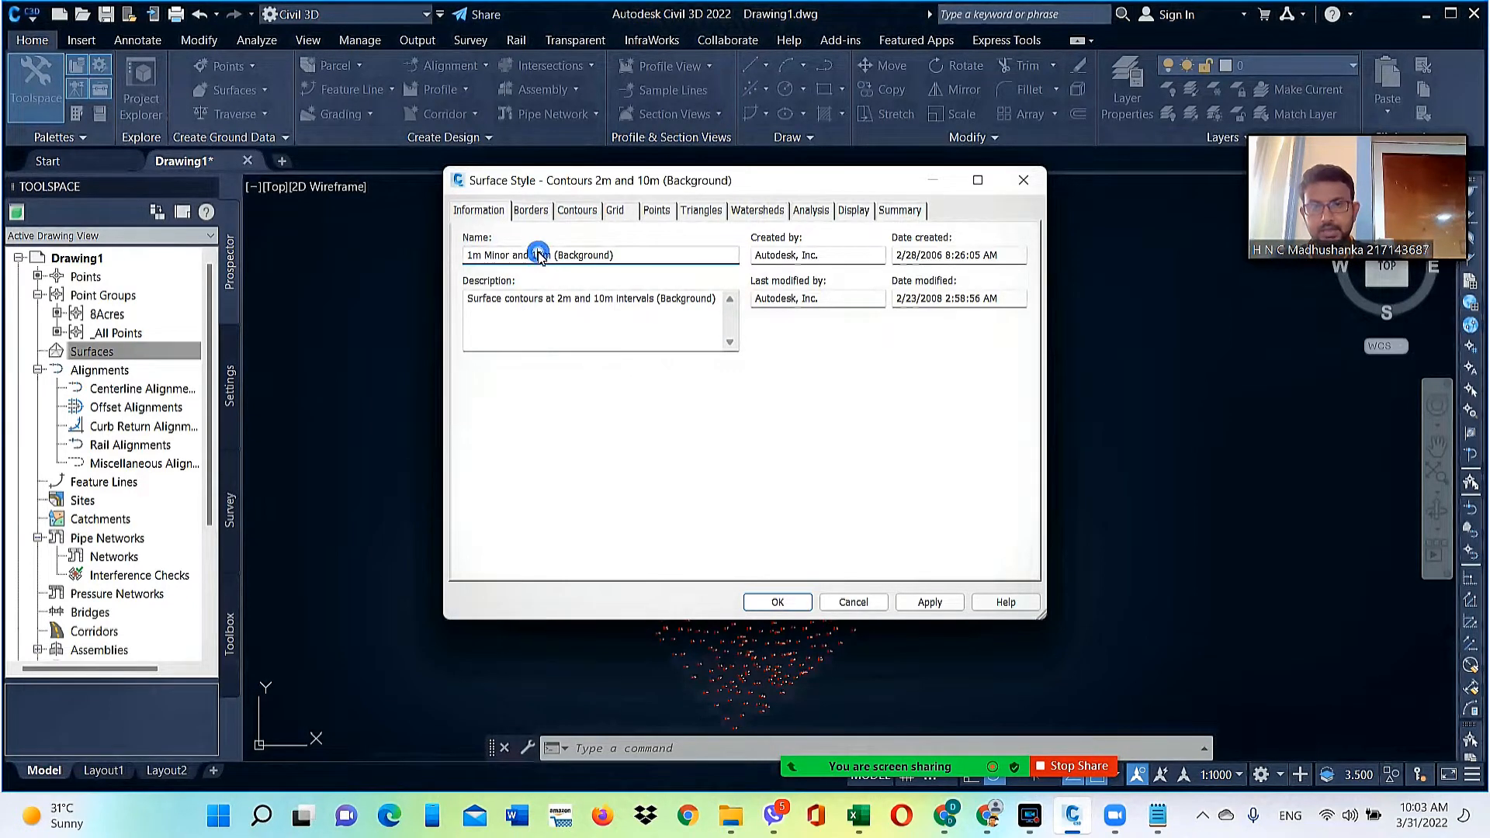
left_click_drag(545, 260, 535, 261)
type("5")
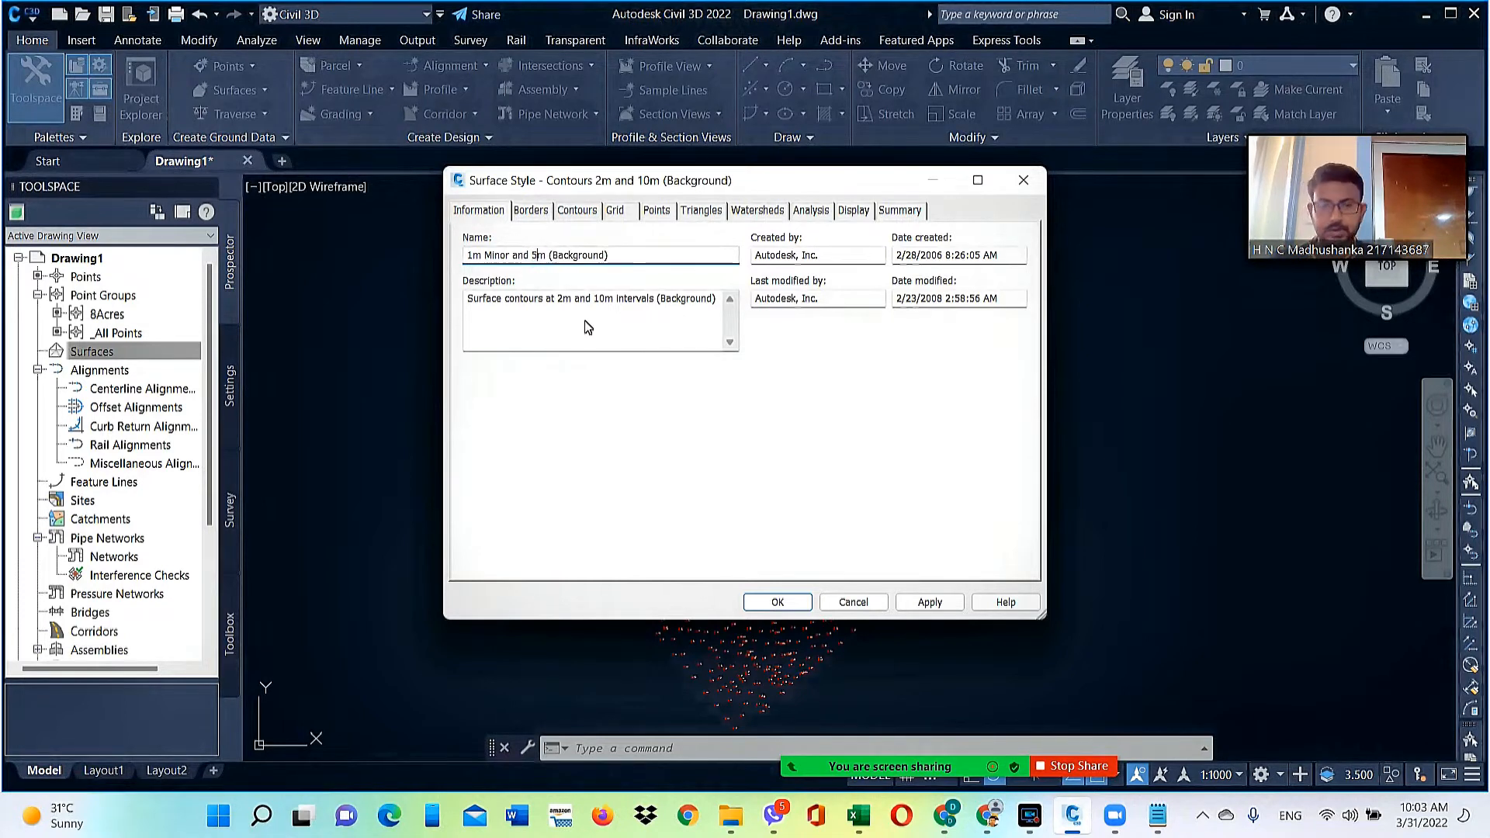
left_click(549, 257)
type("M")
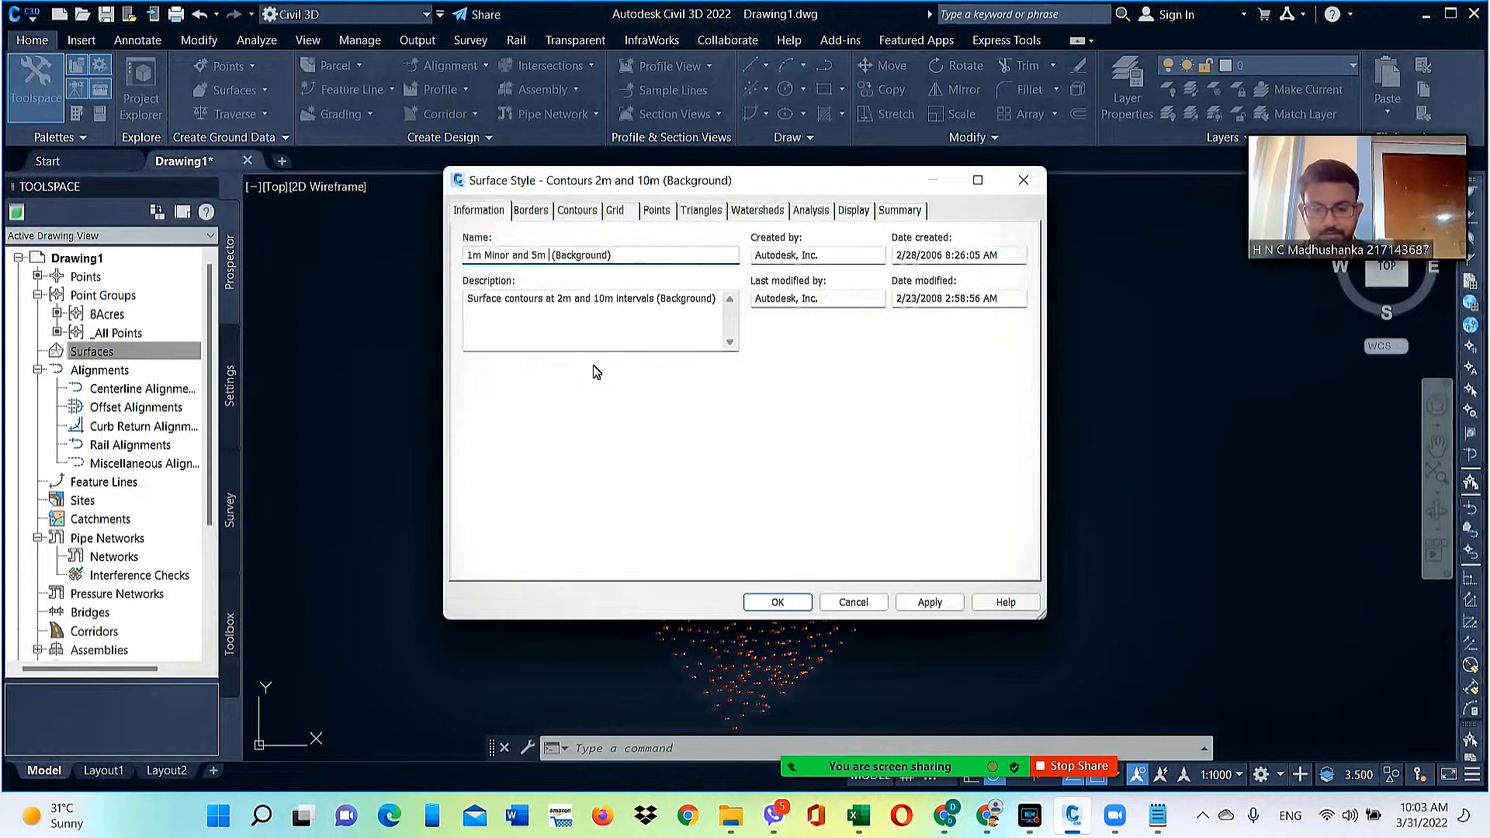
type("ajor")
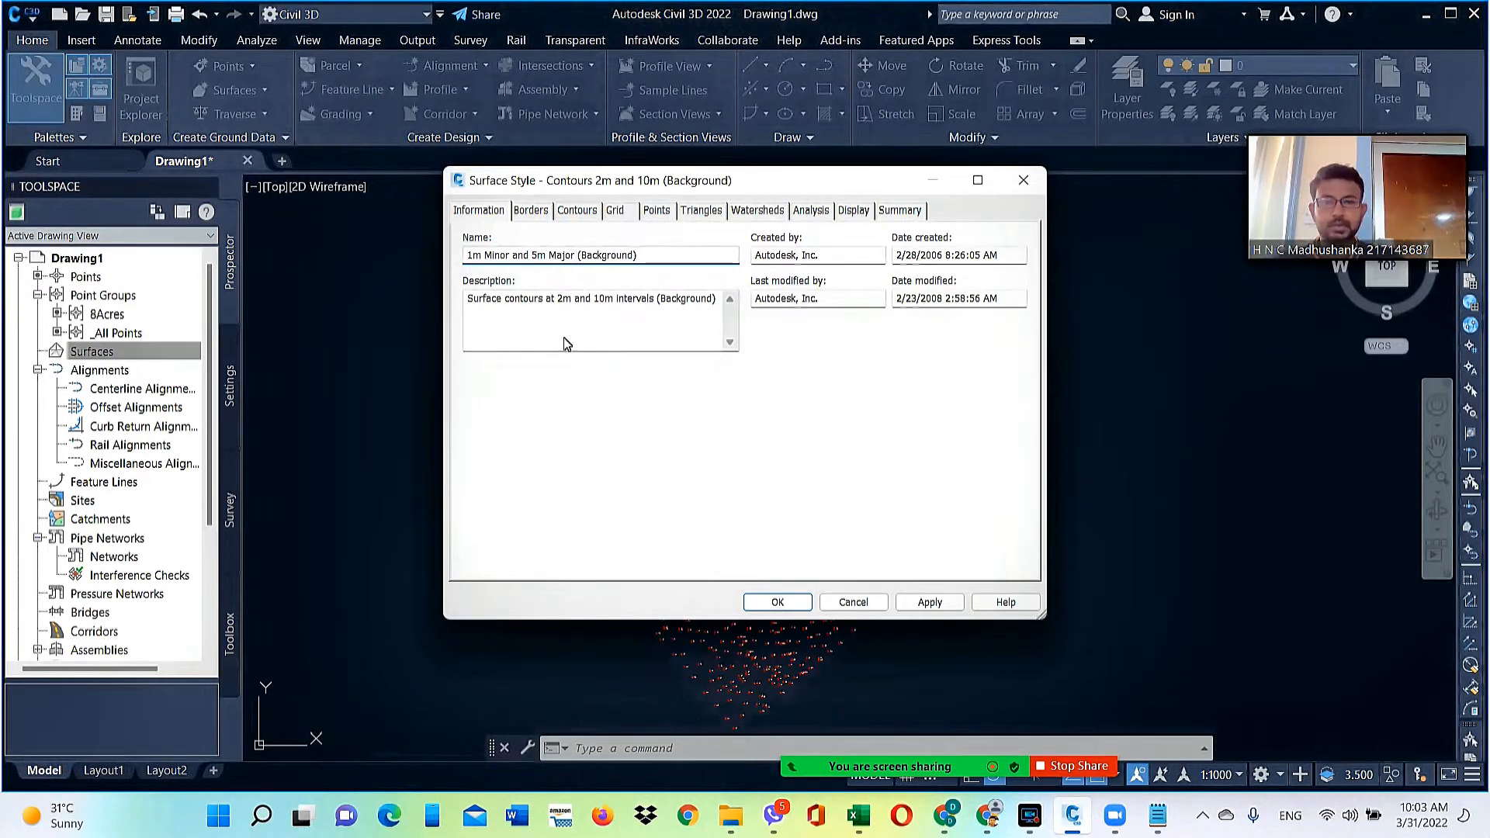
Change the style's description to Surface contours at 1m and 5m intervals (Background)
left_click(560, 301)
key("BackSpace")
type("1")
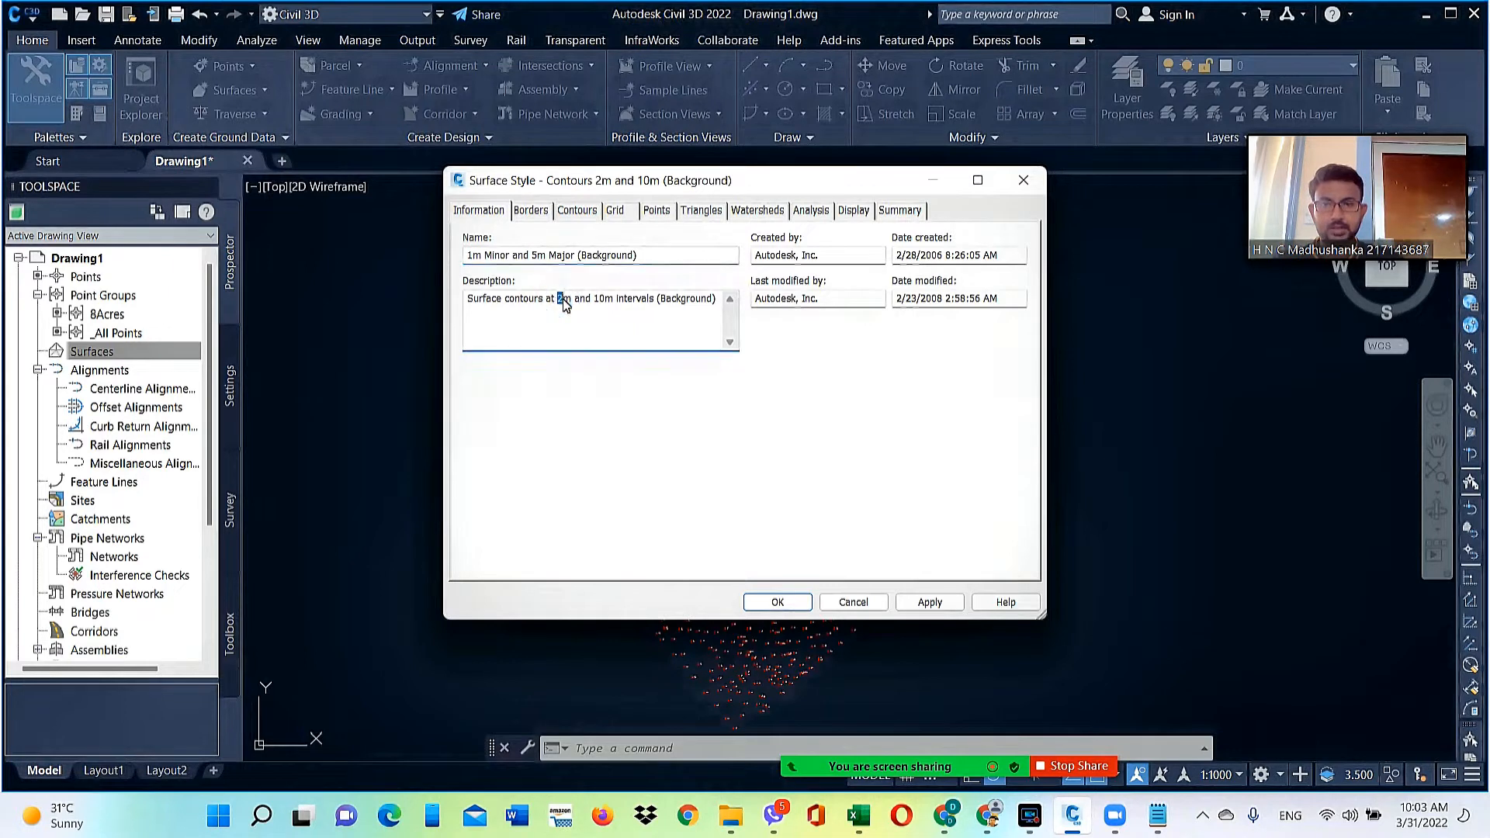
left_click_drag(608, 301, 596, 301)
type("5")
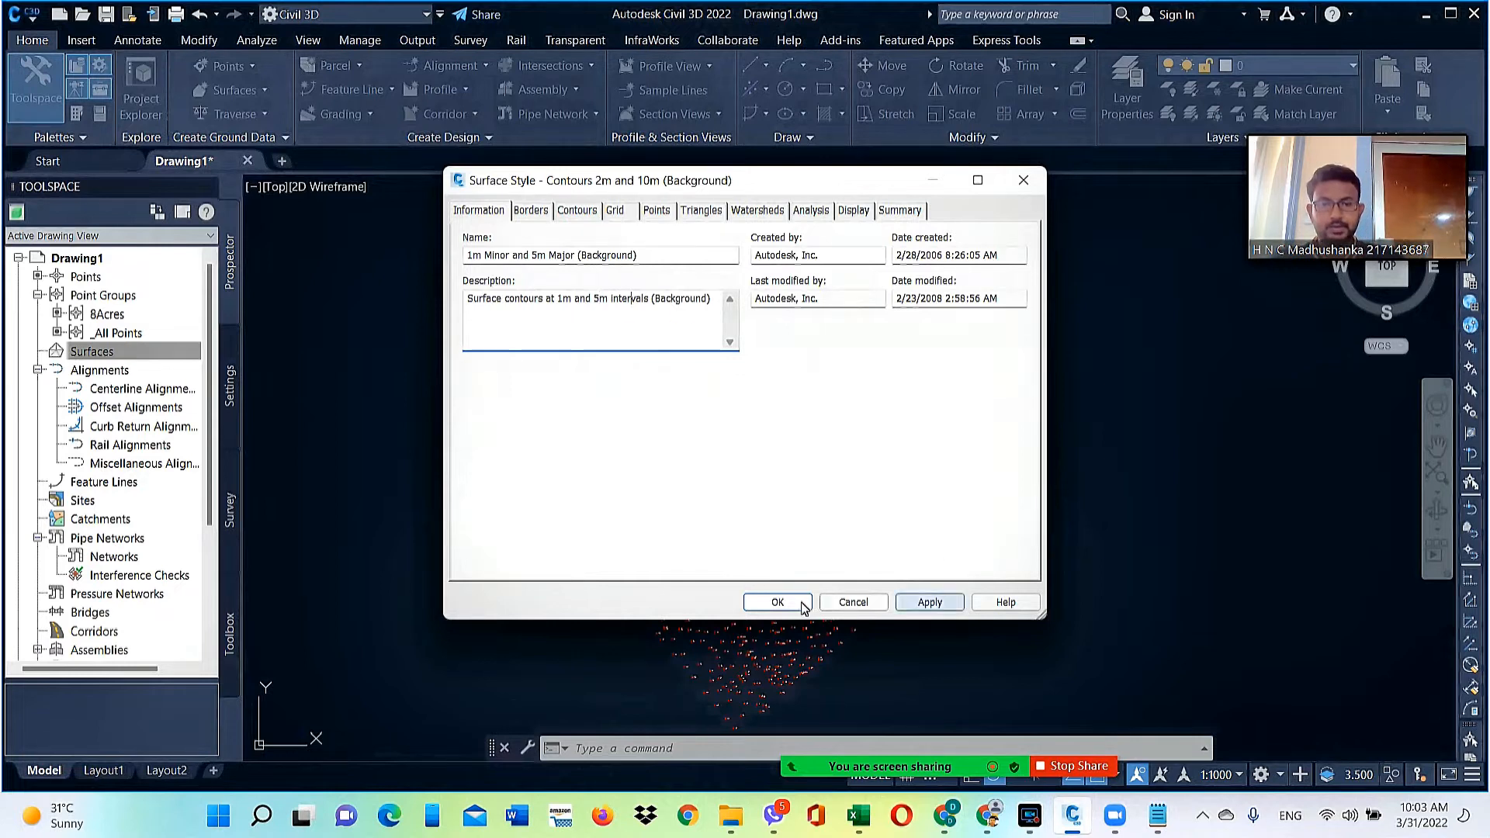
Set the surface style's contour intervals to 1 m minor and 5 m major
left_click(578, 217)
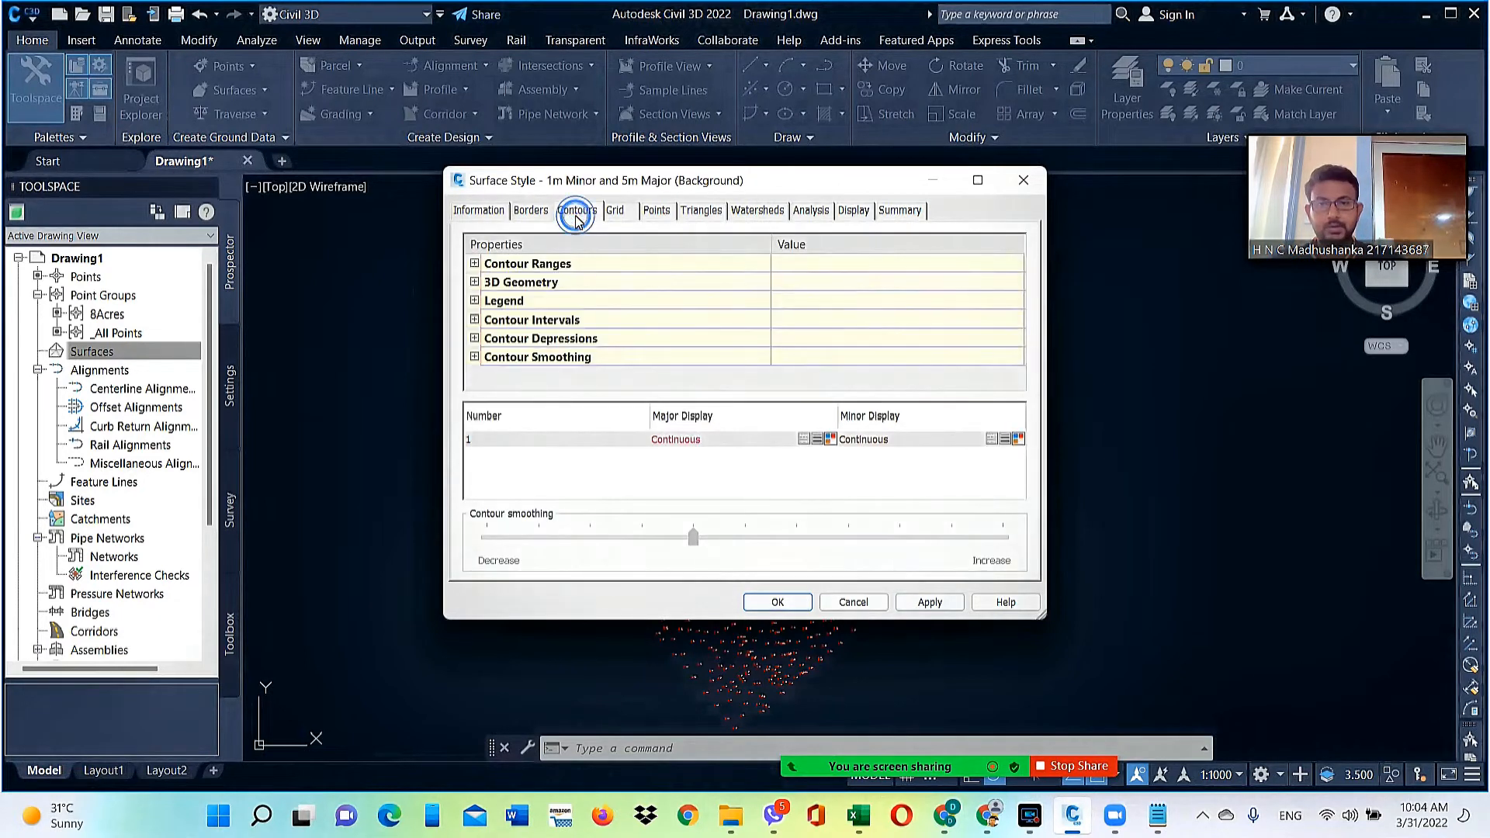
left_click(524, 216)
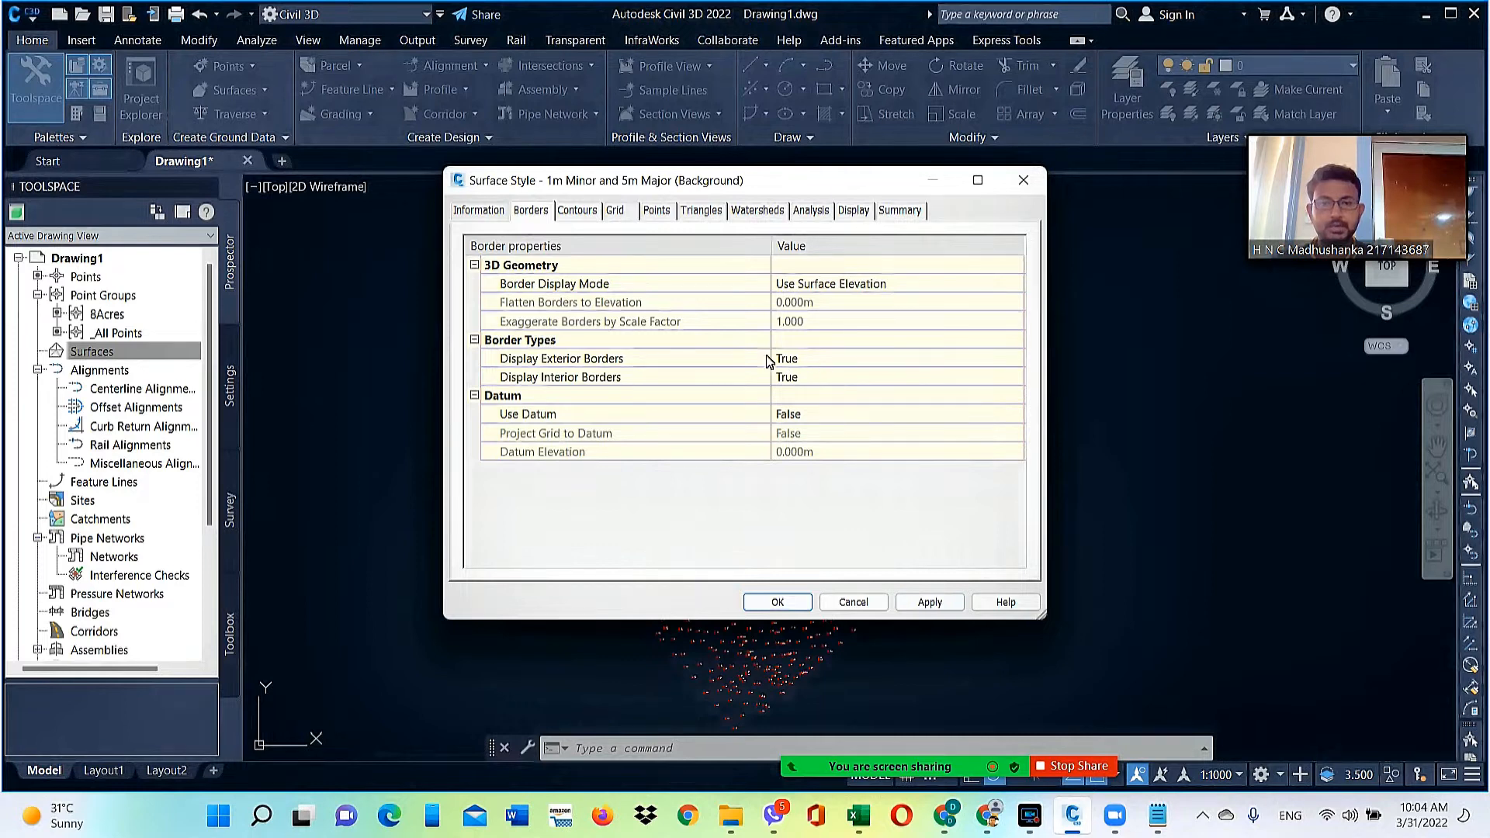
left_click(577, 211)
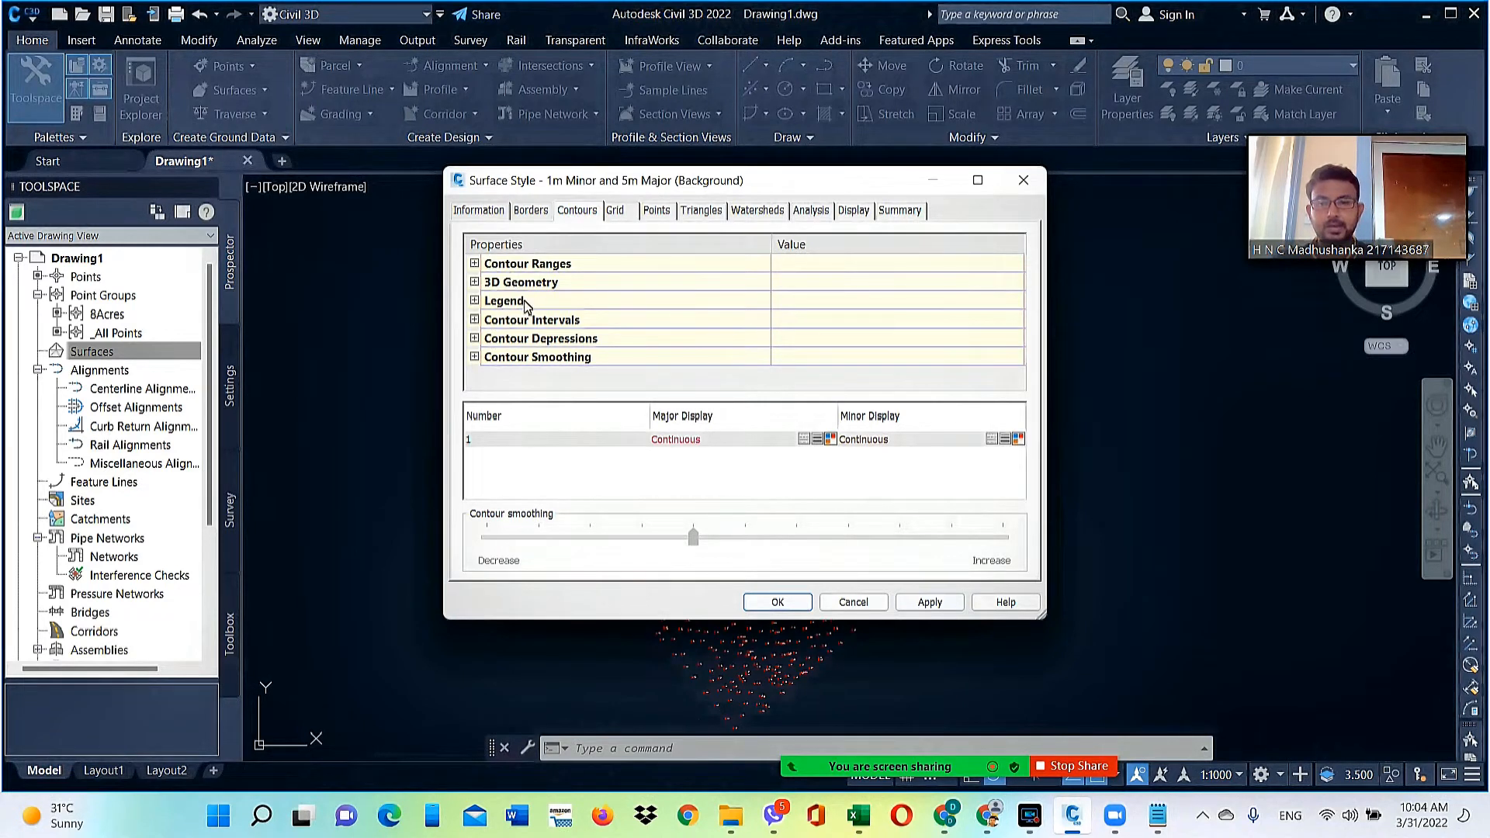
left_click(474, 321)
scroll(615, 321, "down", 1)
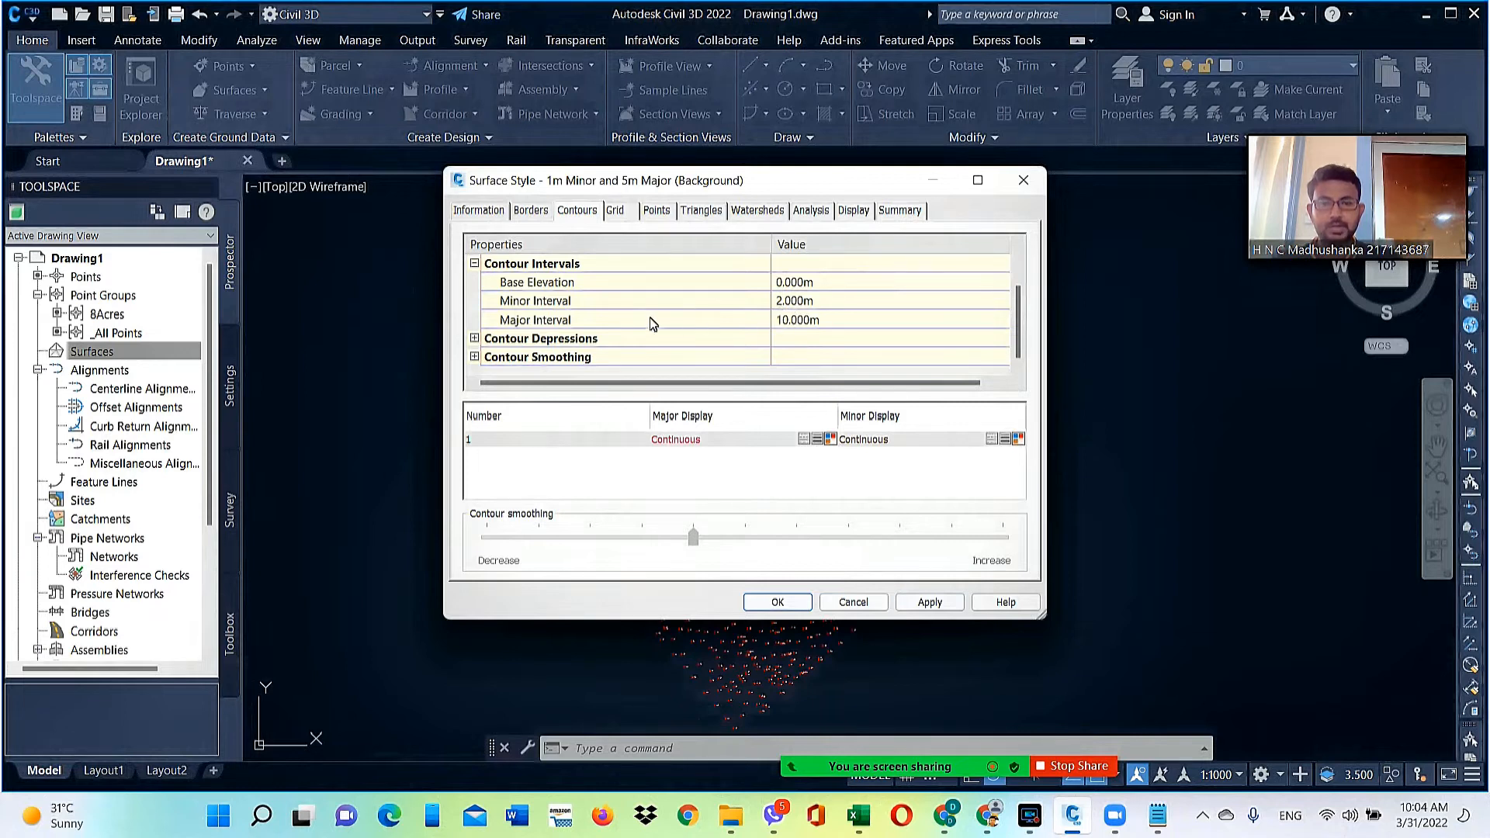
left_click(786, 306)
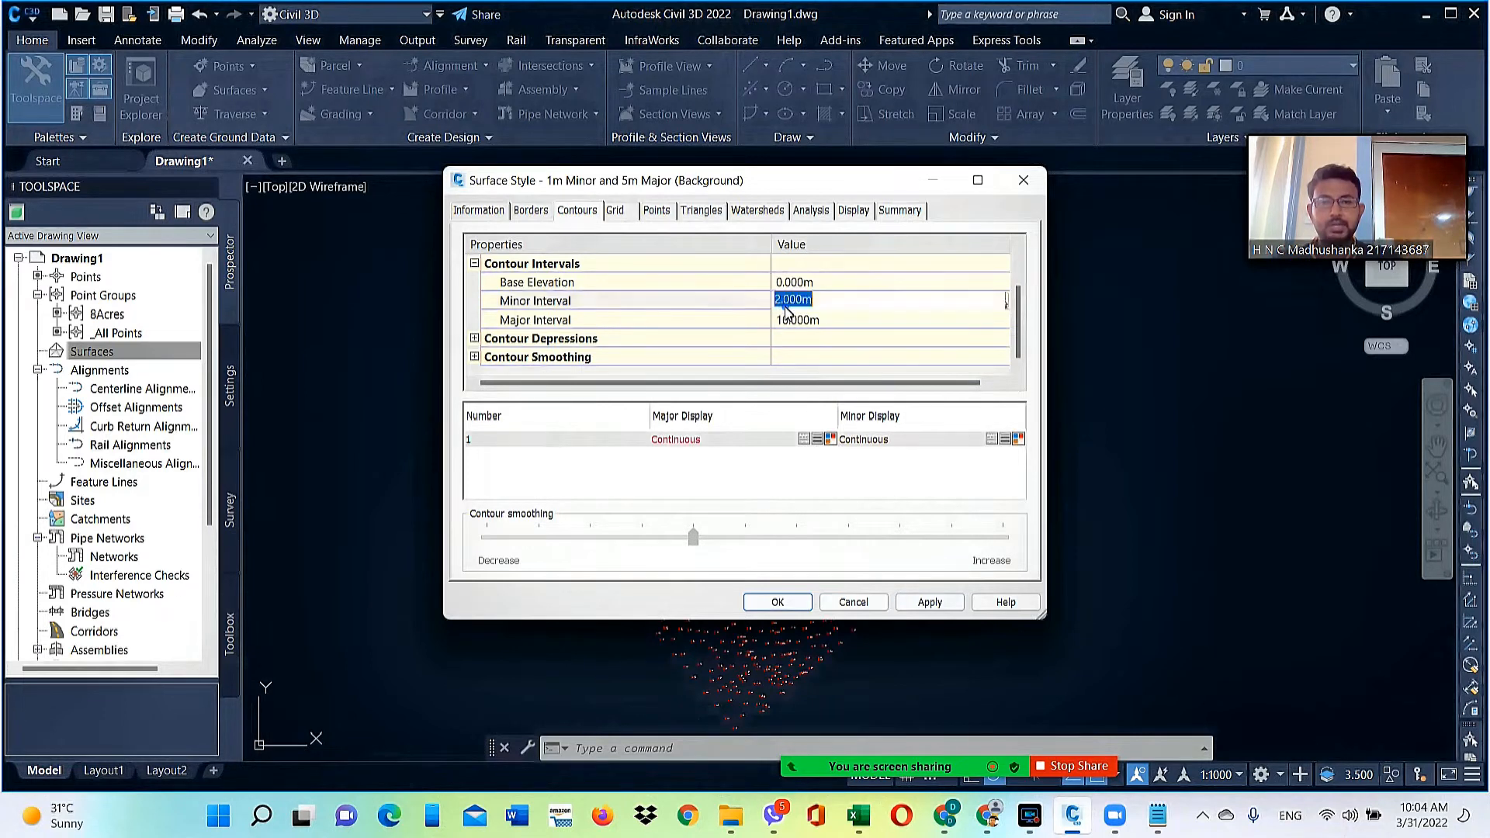
left_click(781, 303)
double_click(780, 302)
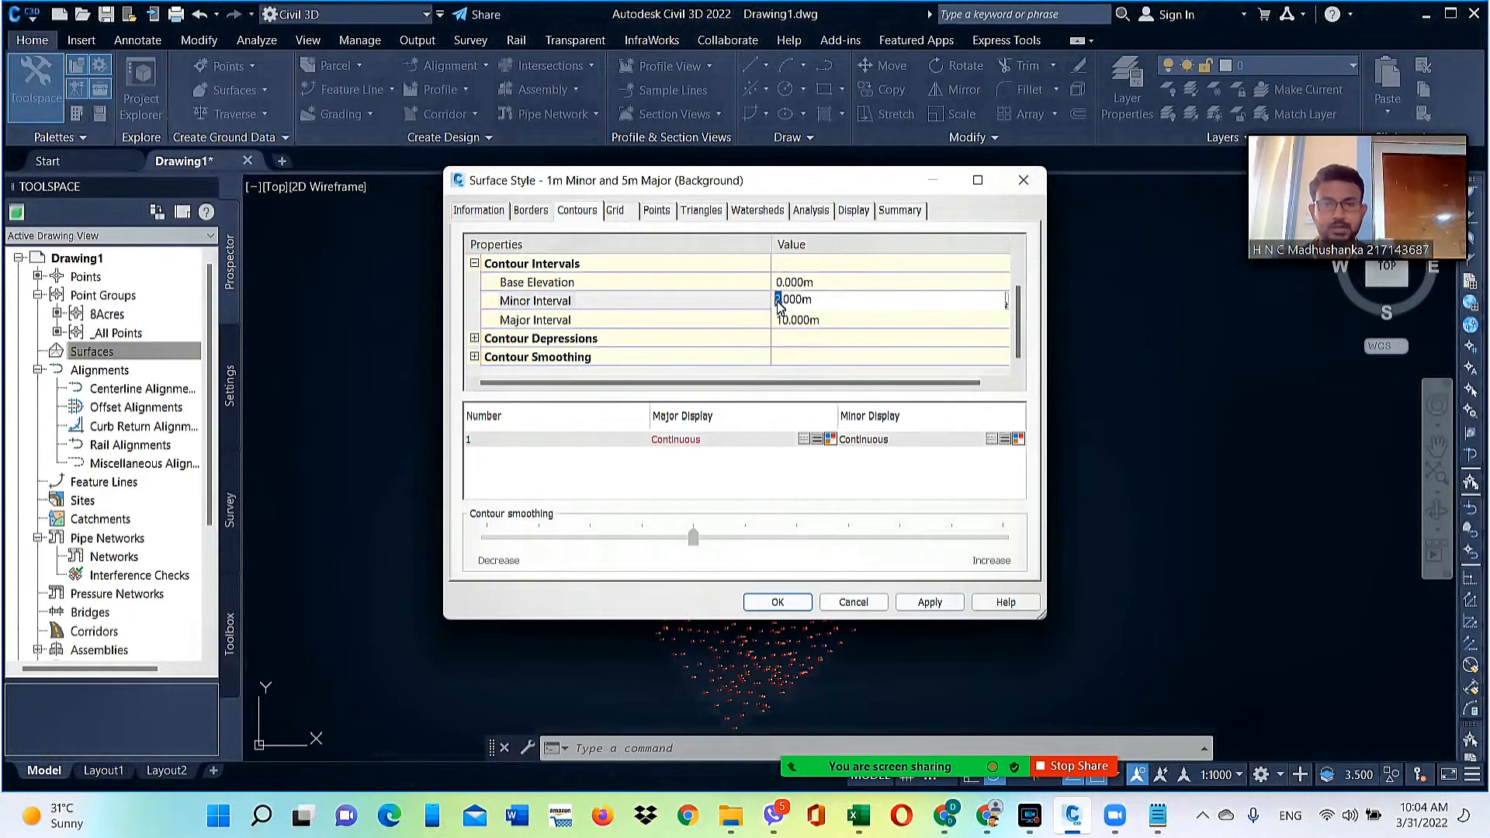
type("1")
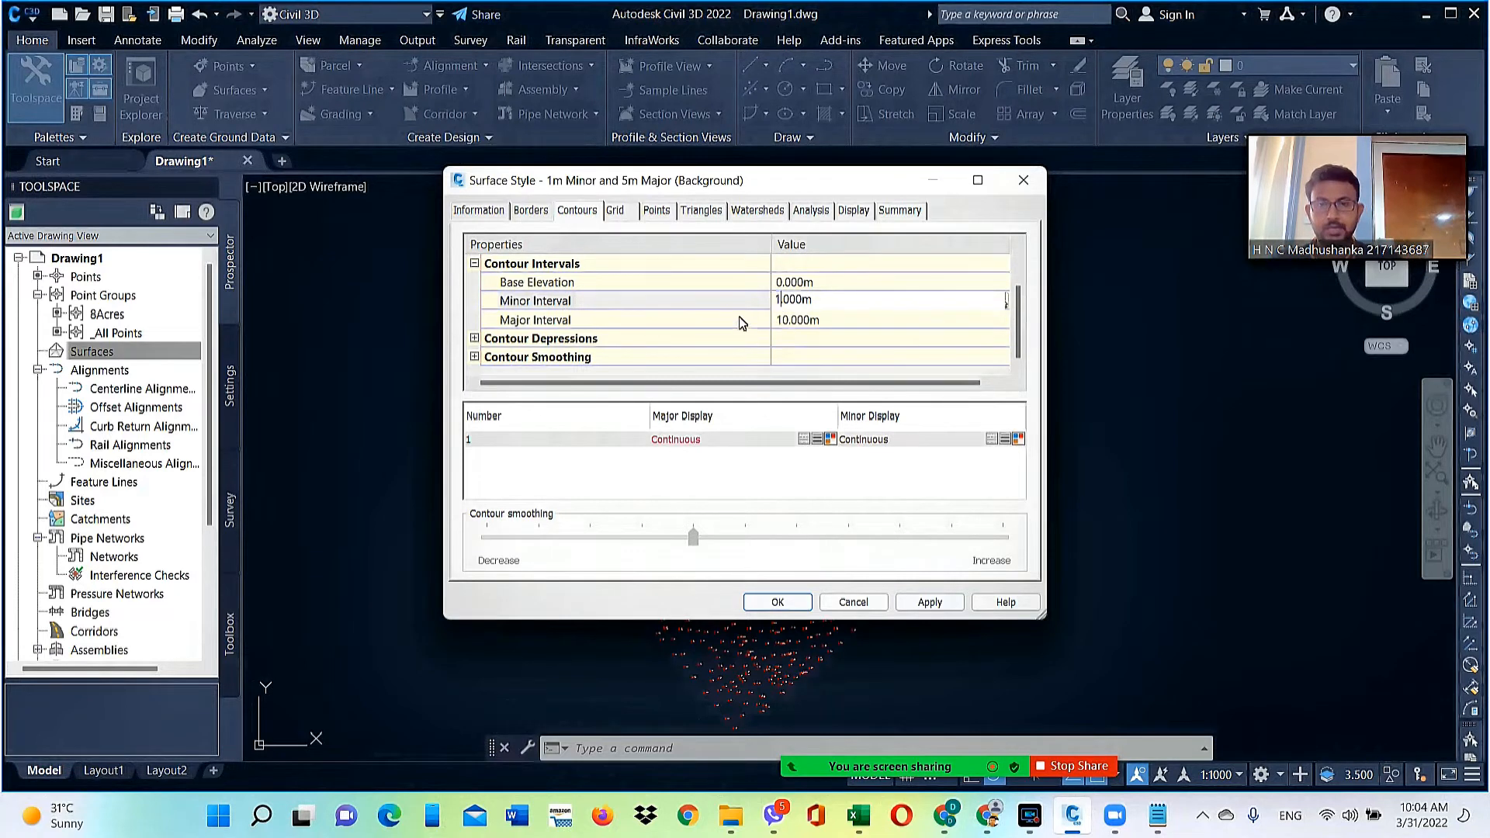
left_click(783, 322)
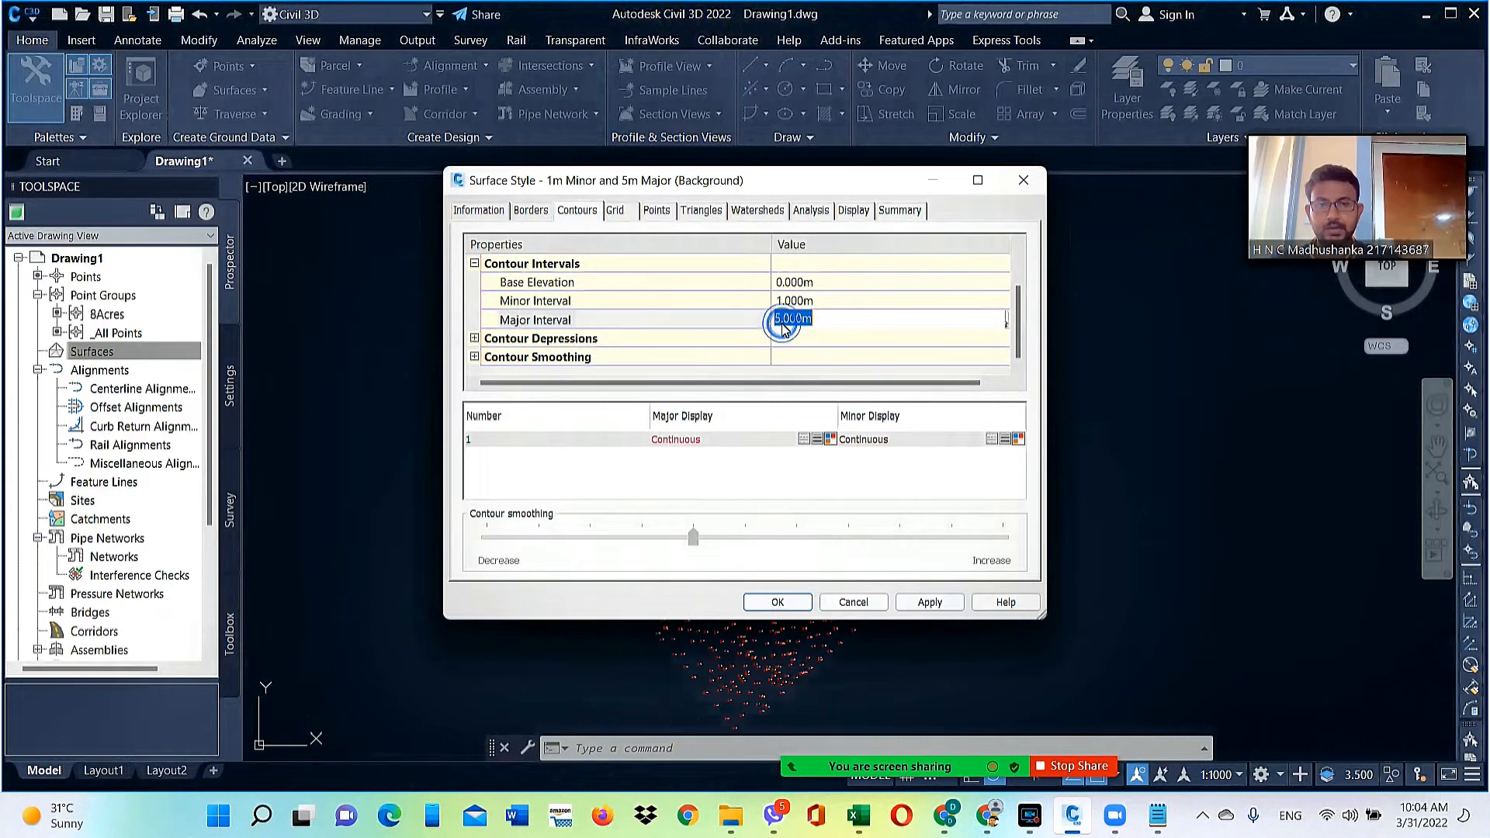
left_click(929, 300)
left_click(849, 320)
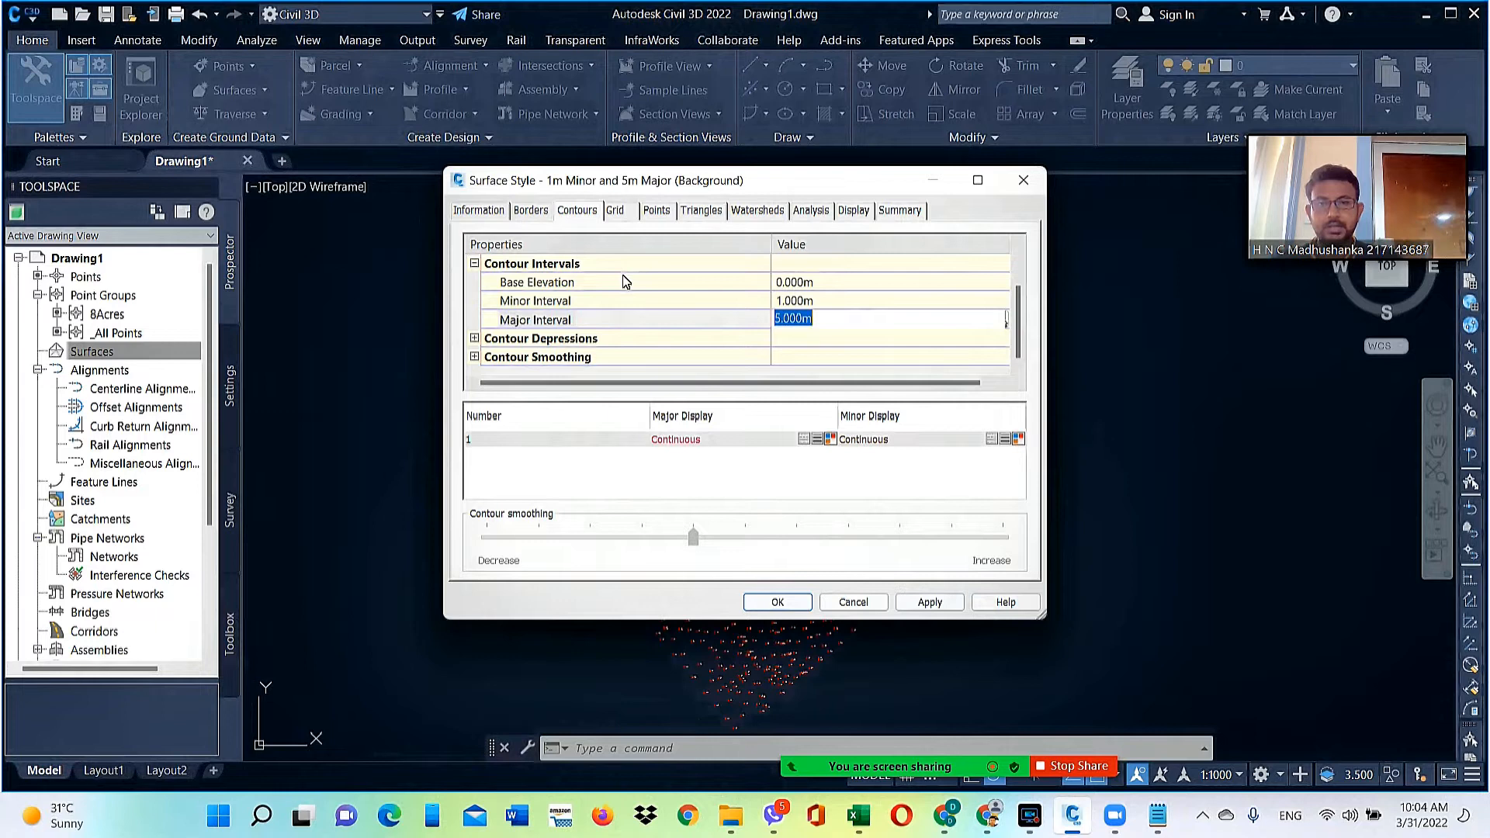
Turn on the display of depression contours in the surface style's contour settings
left_click(474, 339)
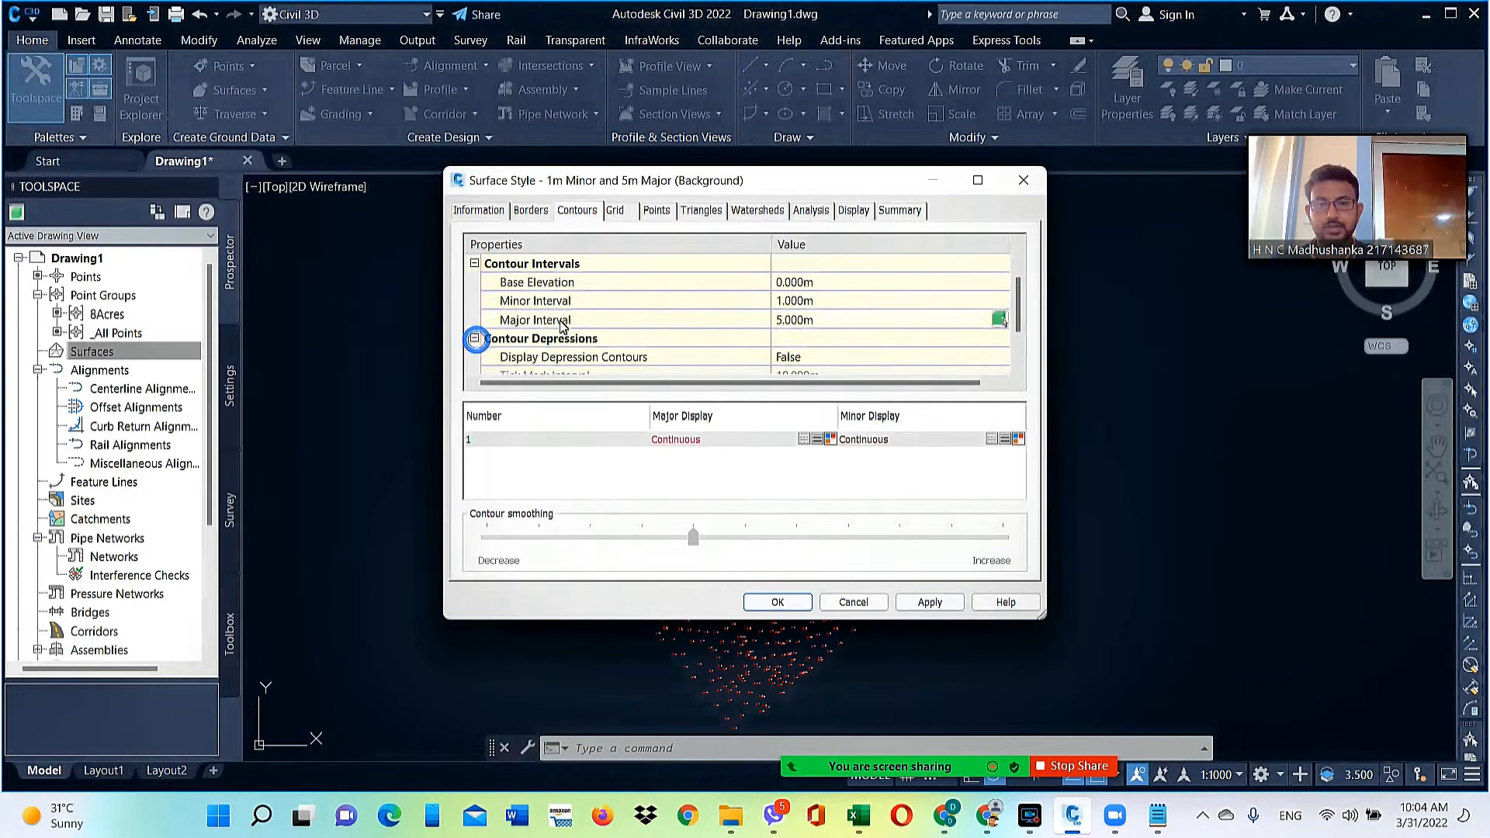
scroll(605, 322, "down", 1)
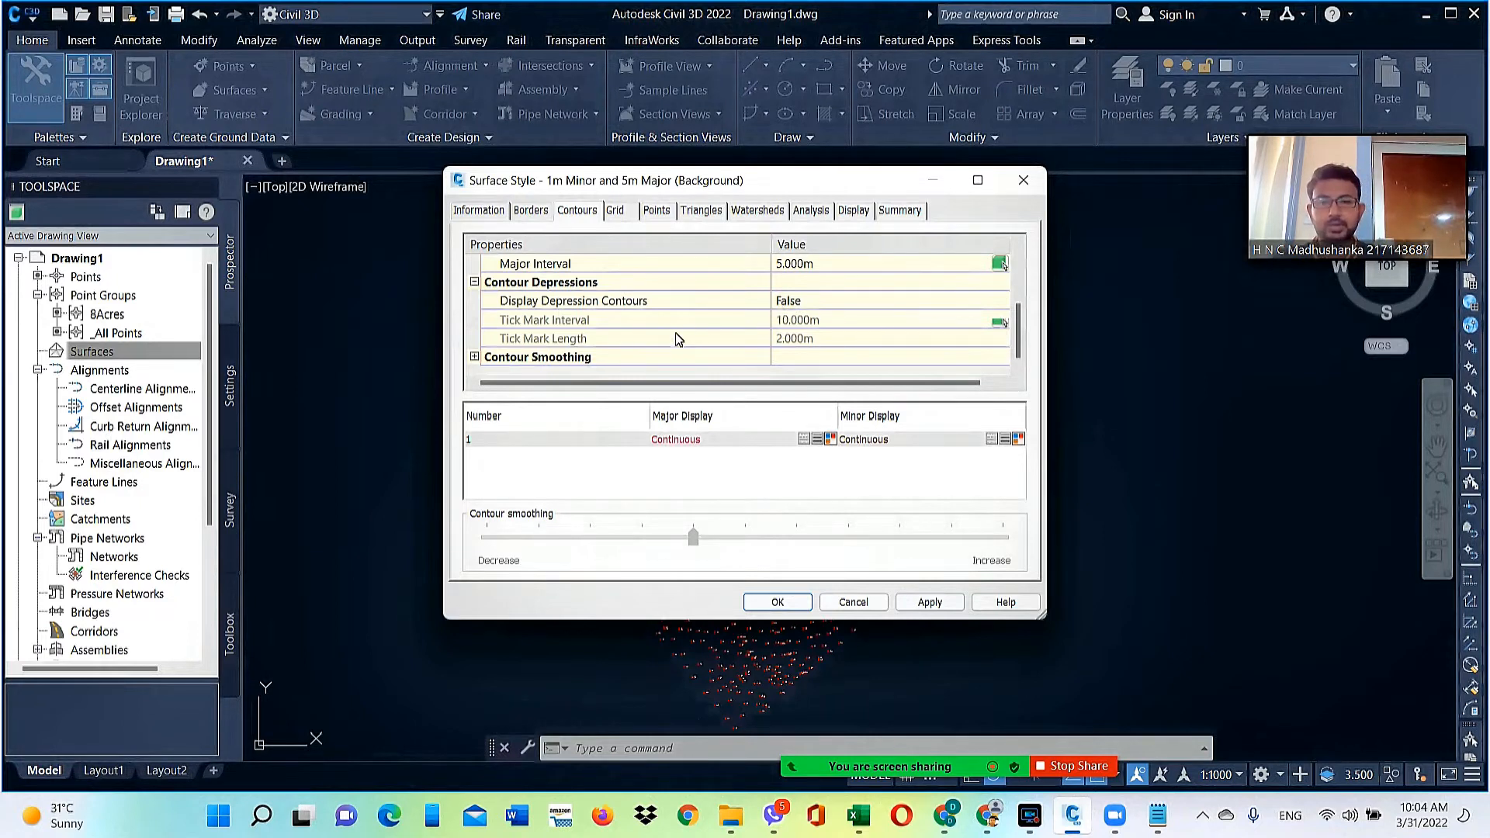
left_click(849, 306)
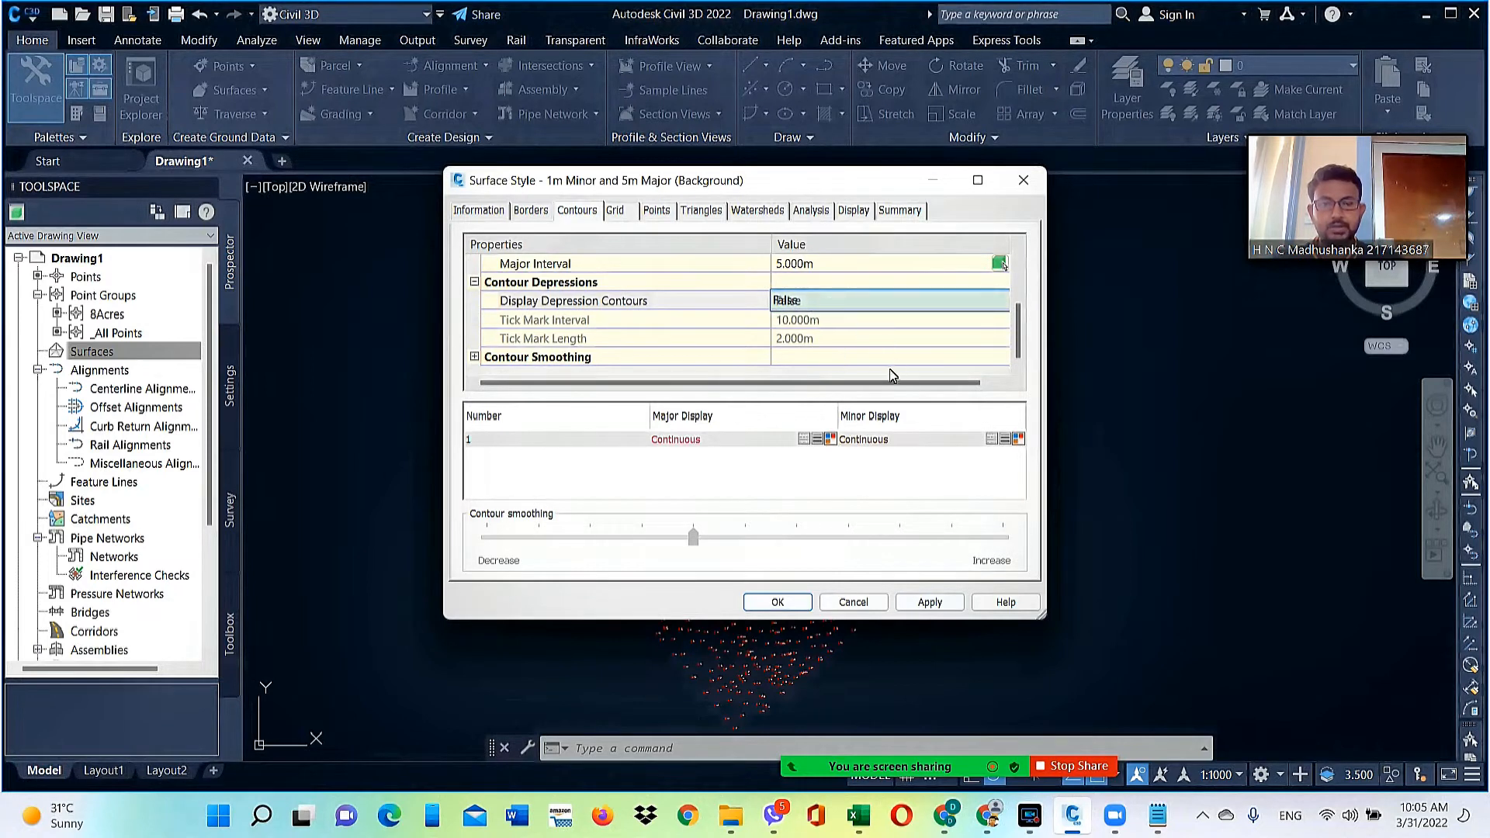
left_click(853, 305)
left_click(823, 340)
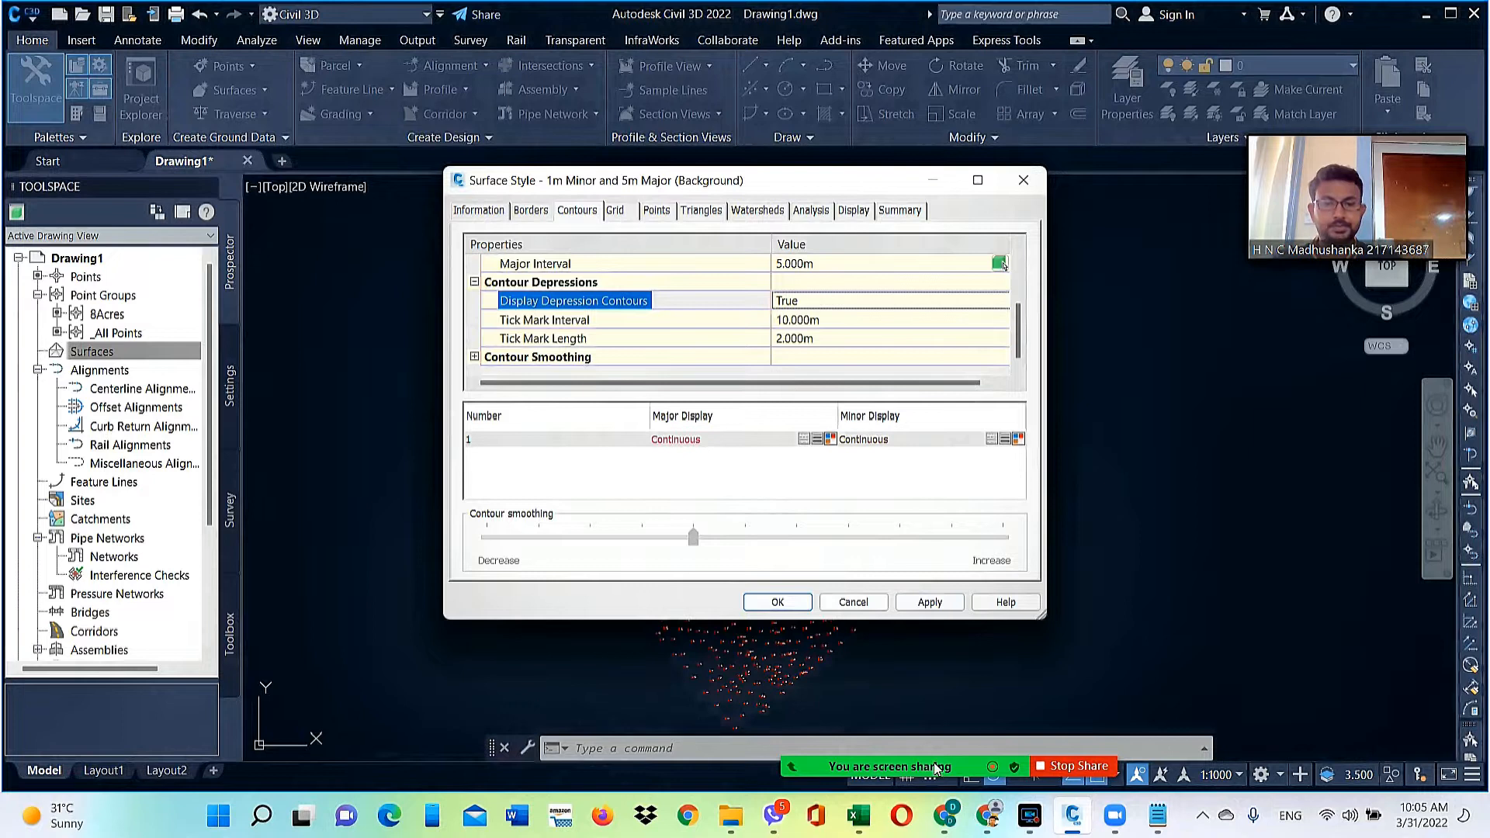
Sketch closed depression contours with inward tick marks over the shared screen using Zoom's annotation Draw tool
mouse_move(804, 713)
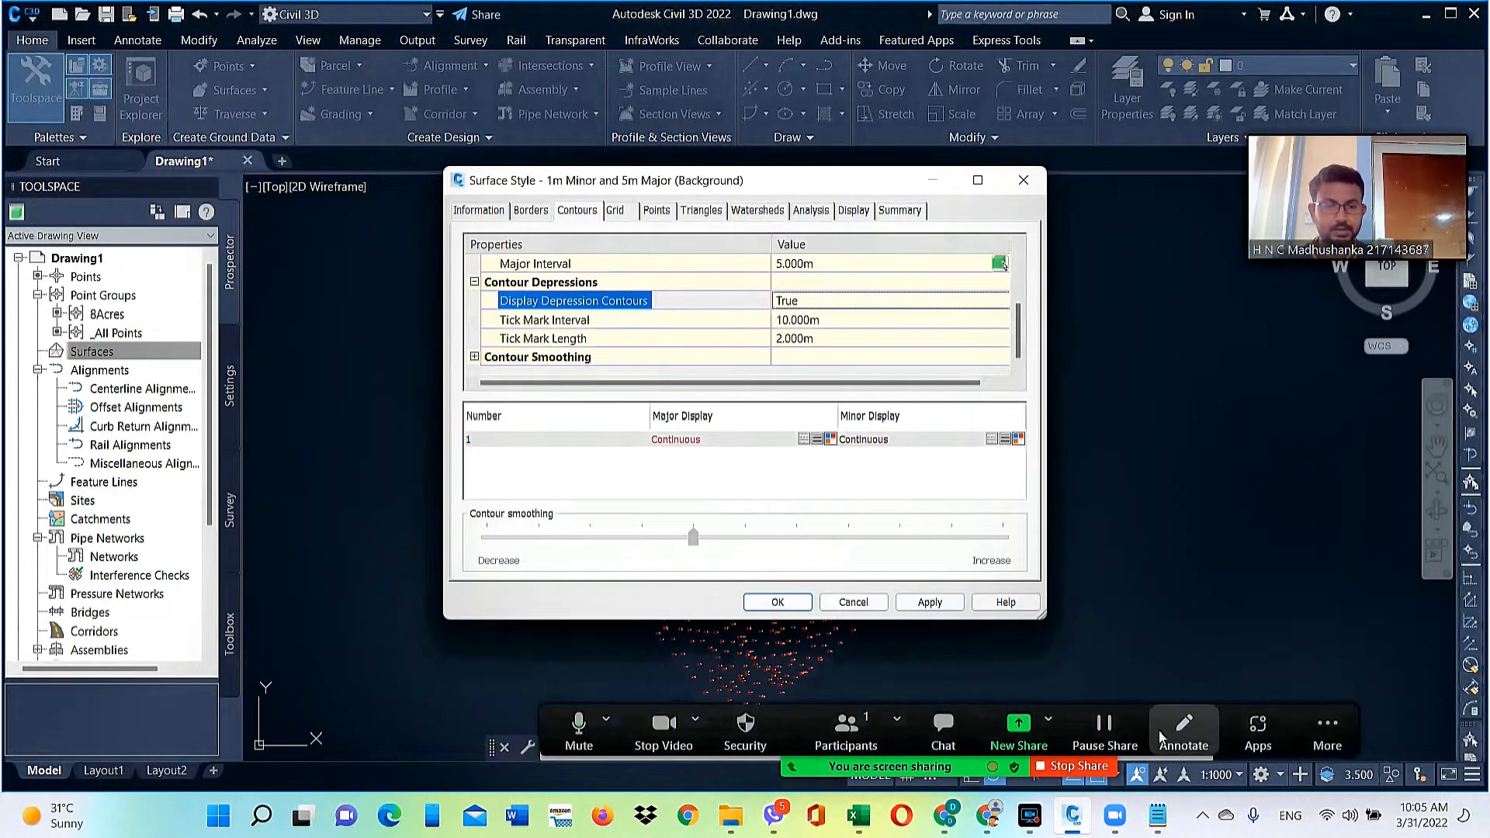
left_click(1181, 732)
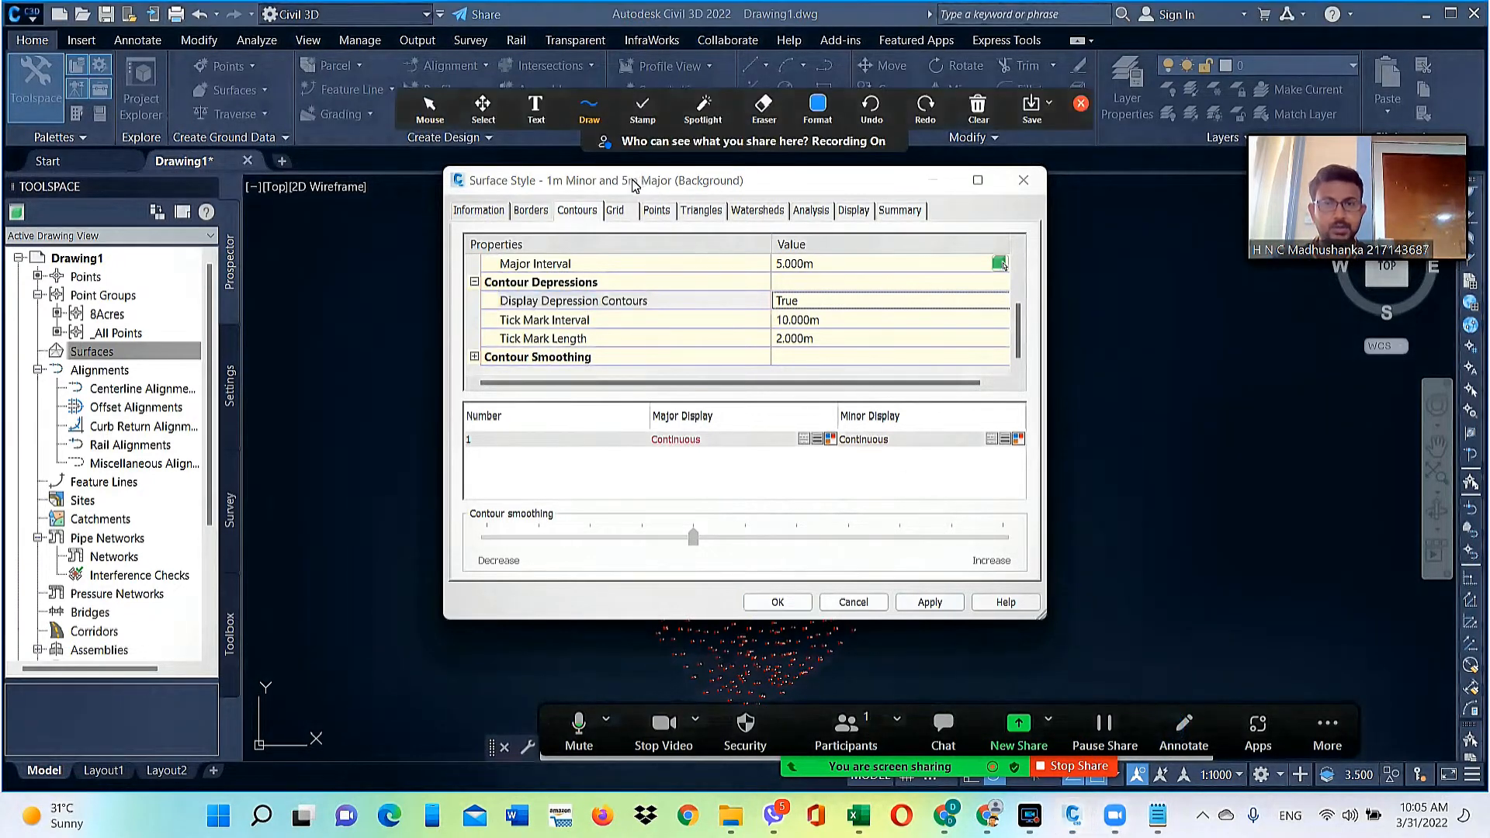
mouse_move(731, 304)
left_mouse_down()
mouse_move(653, 372)
mouse_move(959, 492)
mouse_move(885, 345)
mouse_move(729, 303)
mouse_move(715, 347)
left_mouse_up()
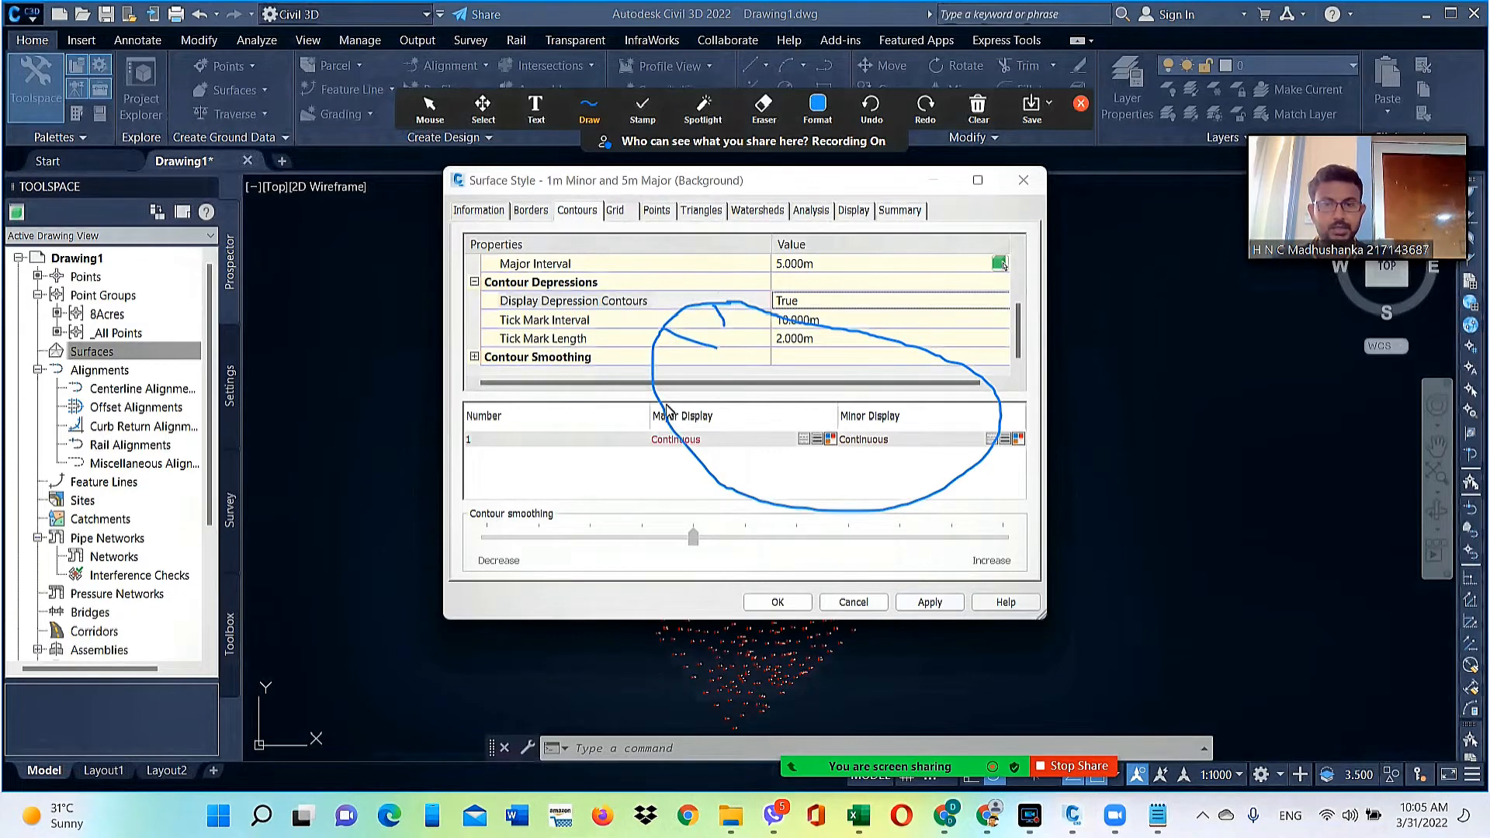
left_click_drag(663, 401, 710, 383)
left_click_drag(695, 458, 728, 413)
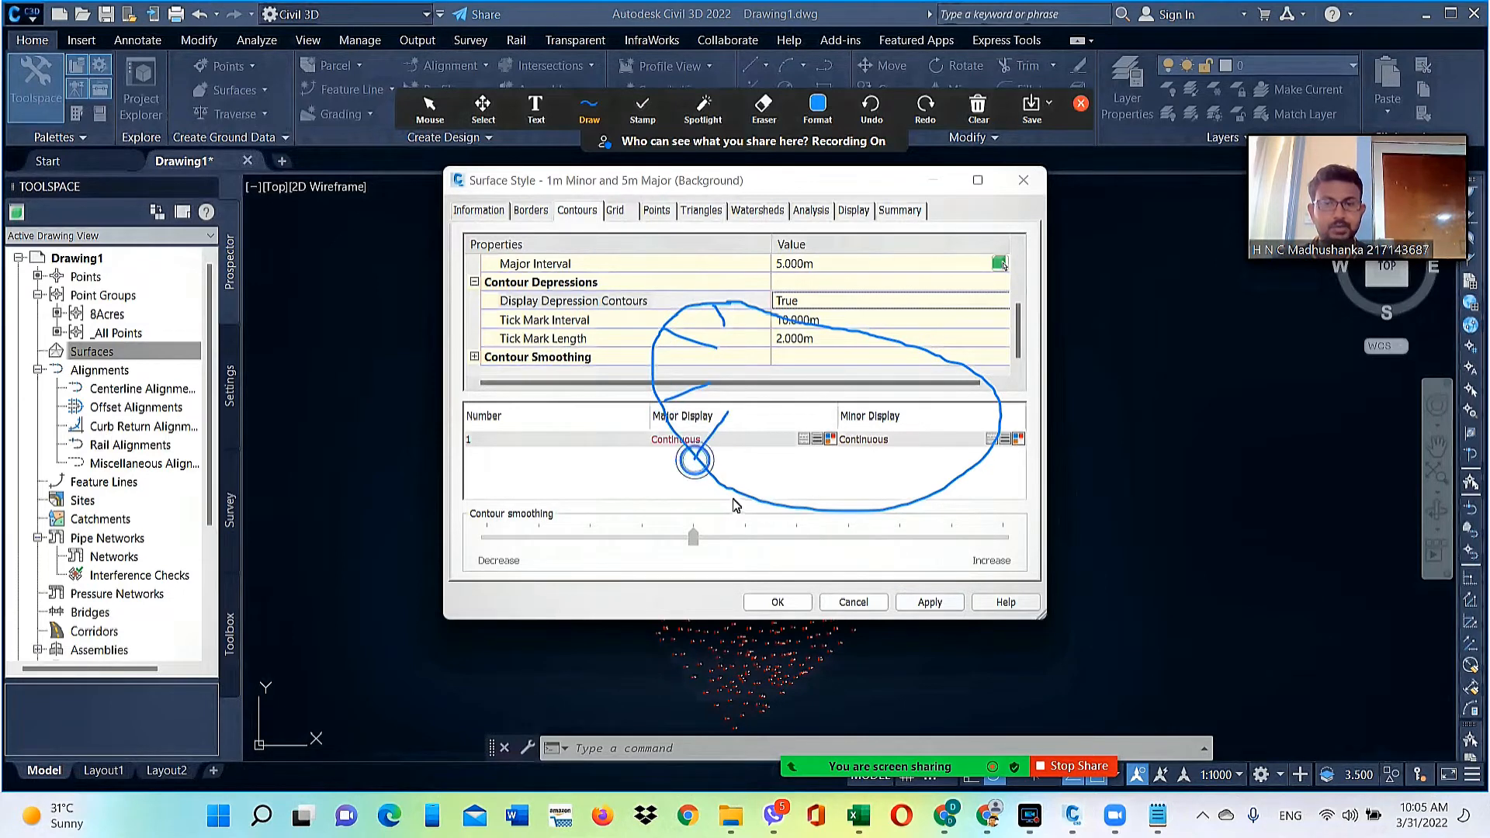
left_click_drag(754, 493, 767, 447)
left_click_drag(856, 505, 831, 452)
mouse_move(934, 482)
left_mouse_down()
mouse_move(899, 455)
mouse_move(959, 450)
left_mouse_up()
left_click_drag(987, 390, 917, 381)
mouse_move(857, 335)
left_mouse_down()
mouse_move(855, 349)
mouse_move(742, 368)
mouse_move(823, 426)
mouse_move(931, 408)
mouse_move(883, 372)
mouse_move(780, 344)
mouse_move(791, 393)
mouse_move(837, 420)
mouse_move(897, 419)
mouse_move(894, 388)
mouse_move(825, 367)
left_mouse_up()
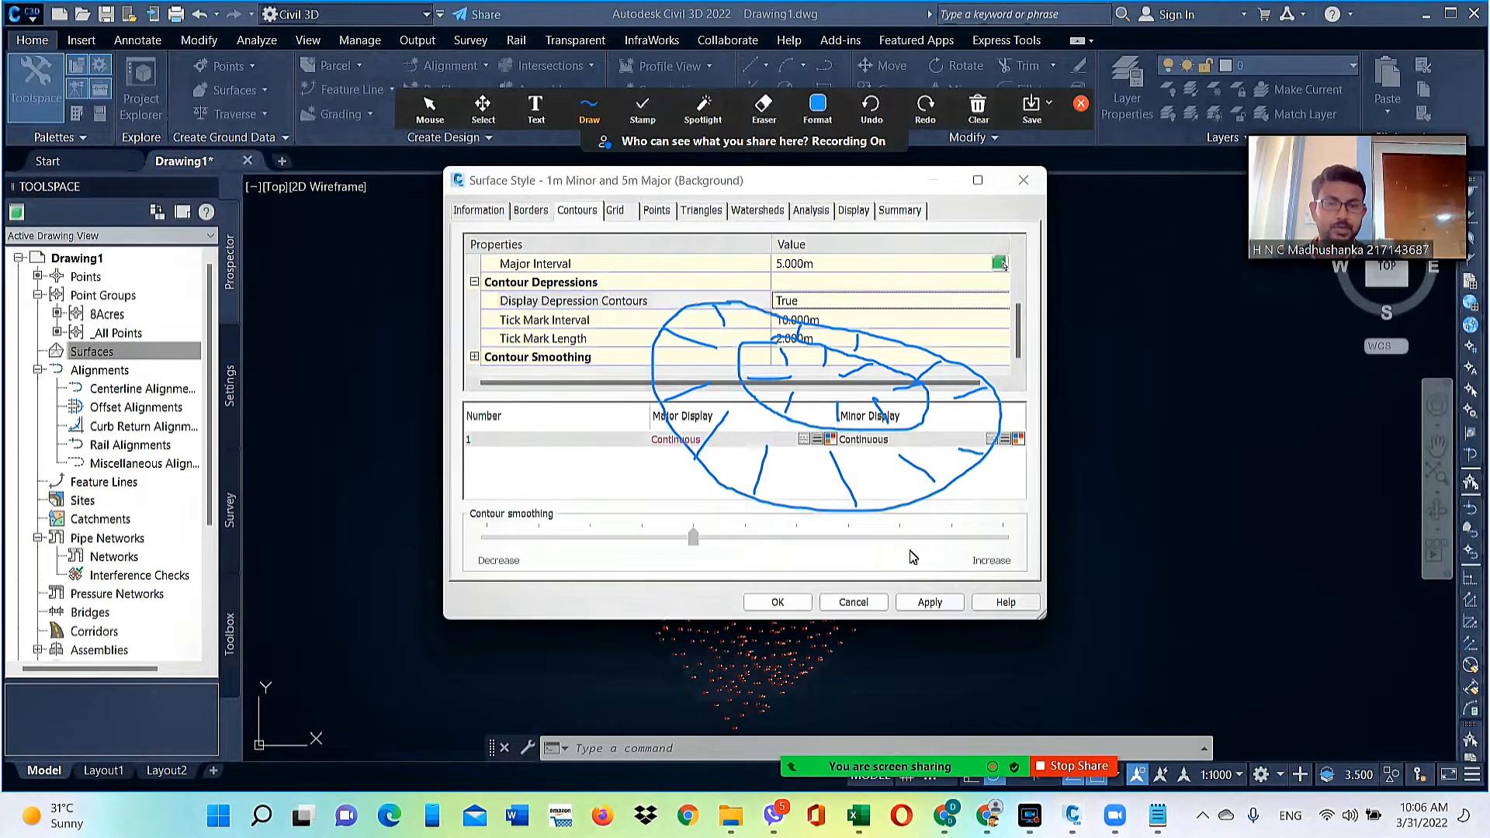
Erase the freehand contour sketch from the shared screen and close the annotation tools
left_click(589, 108)
left_click(763, 109)
mouse_move(798, 331)
left_mouse_down()
mouse_move(746, 315)
mouse_move(758, 416)
mouse_move(746, 349)
mouse_move(680, 287)
mouse_move(726, 342)
mouse_move(877, 407)
mouse_move(962, 346)
mouse_move(923, 425)
mouse_move(971, 429)
mouse_move(773, 317)
left_mouse_up()
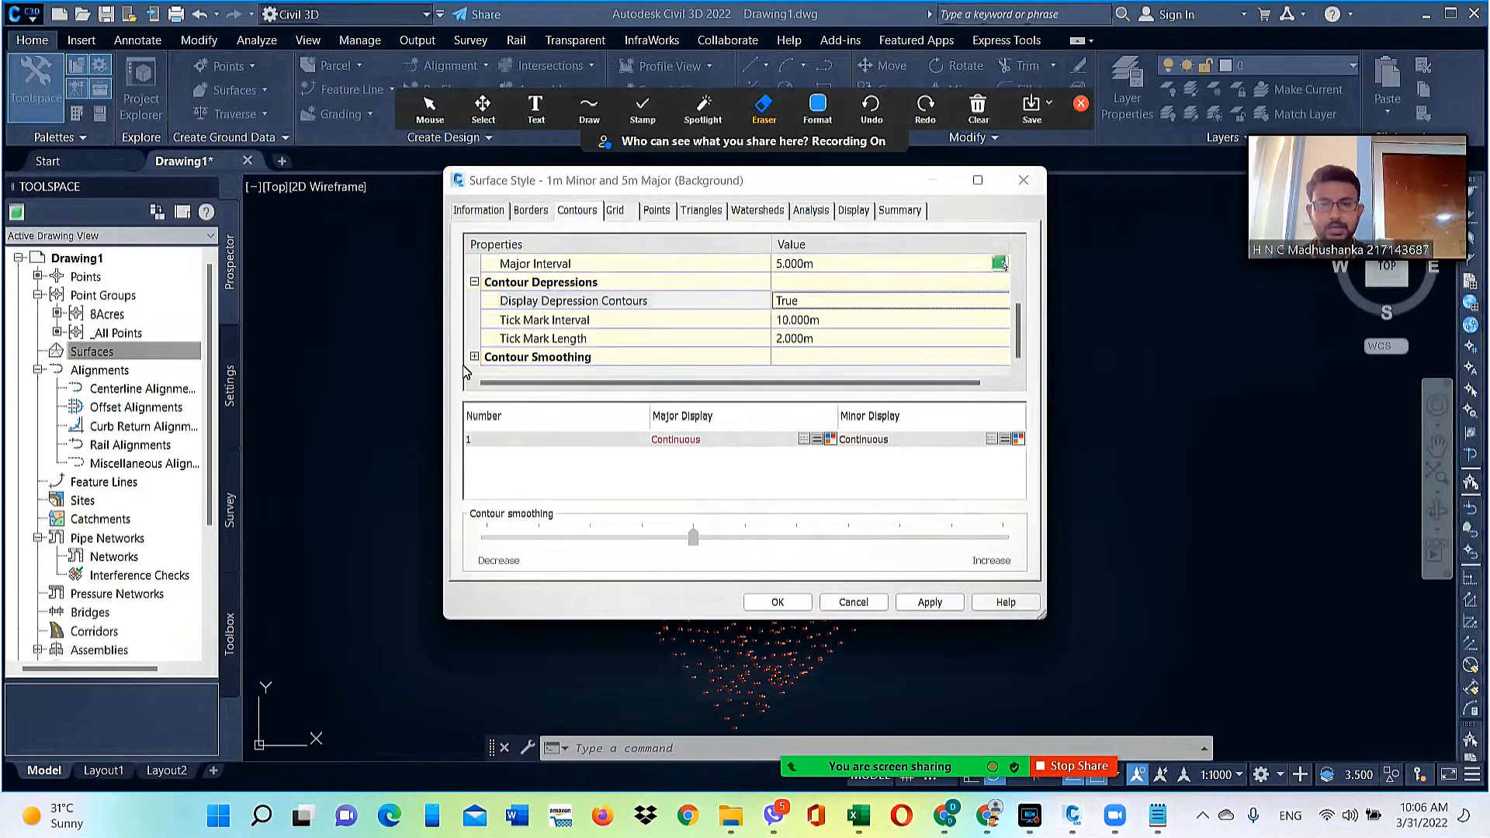
left_click(1080, 105)
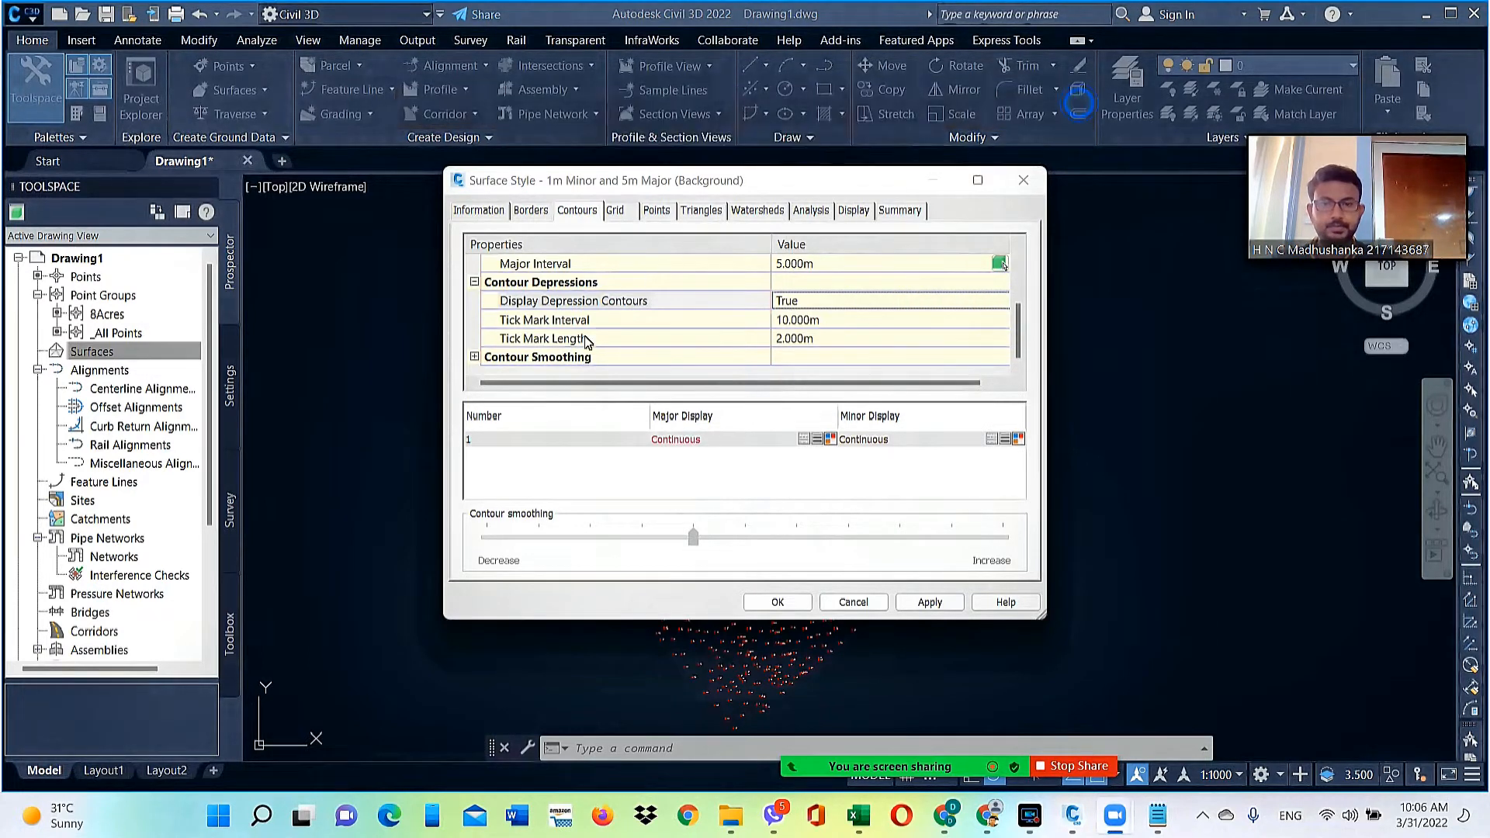
Enable Smooth Contours in the style's contour smoothing settings
left_click(475, 357)
scroll(699, 349, "down", 1)
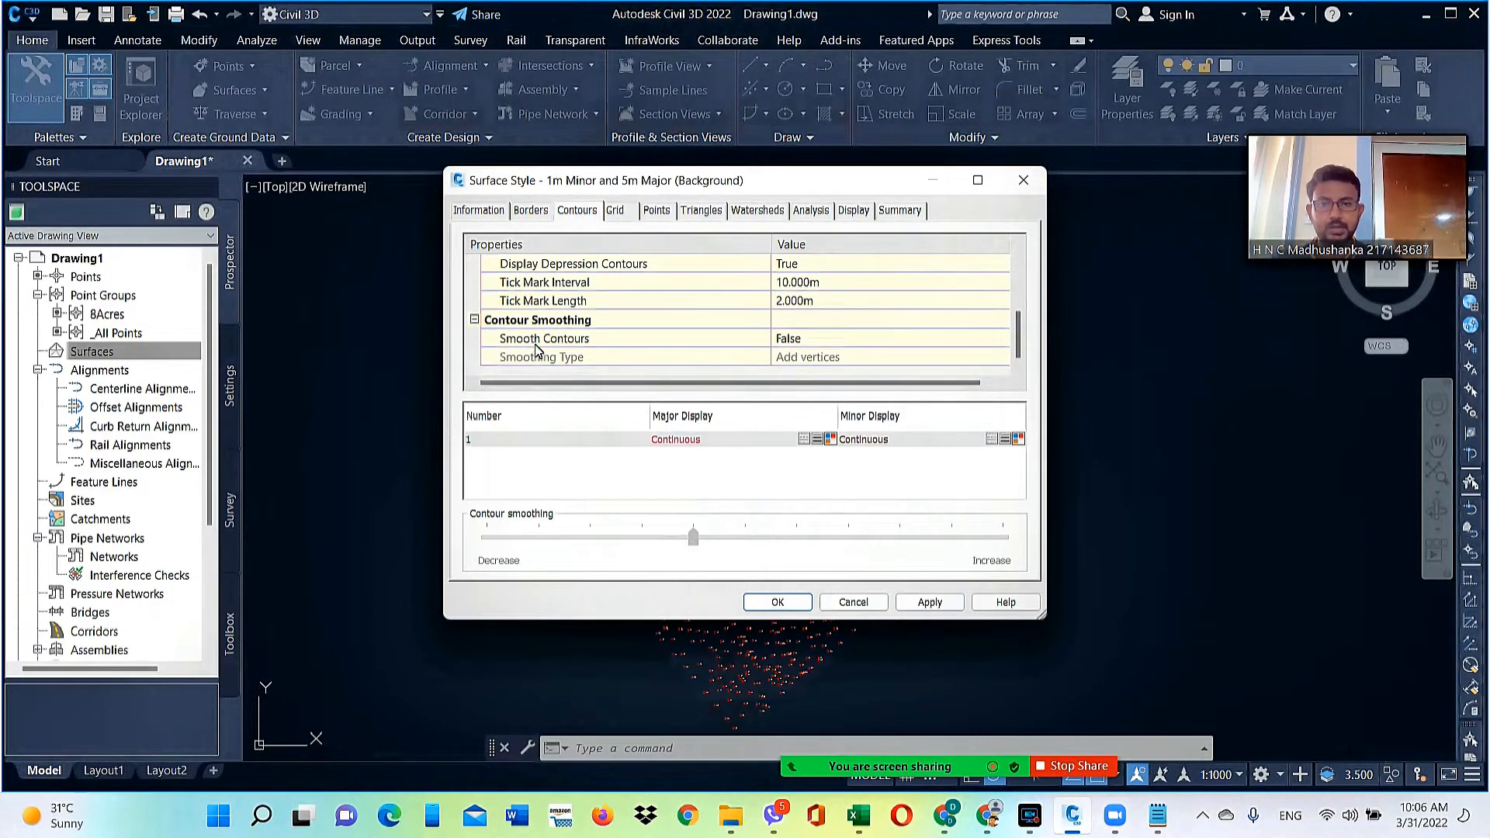
left_click(859, 343)
left_click(805, 340)
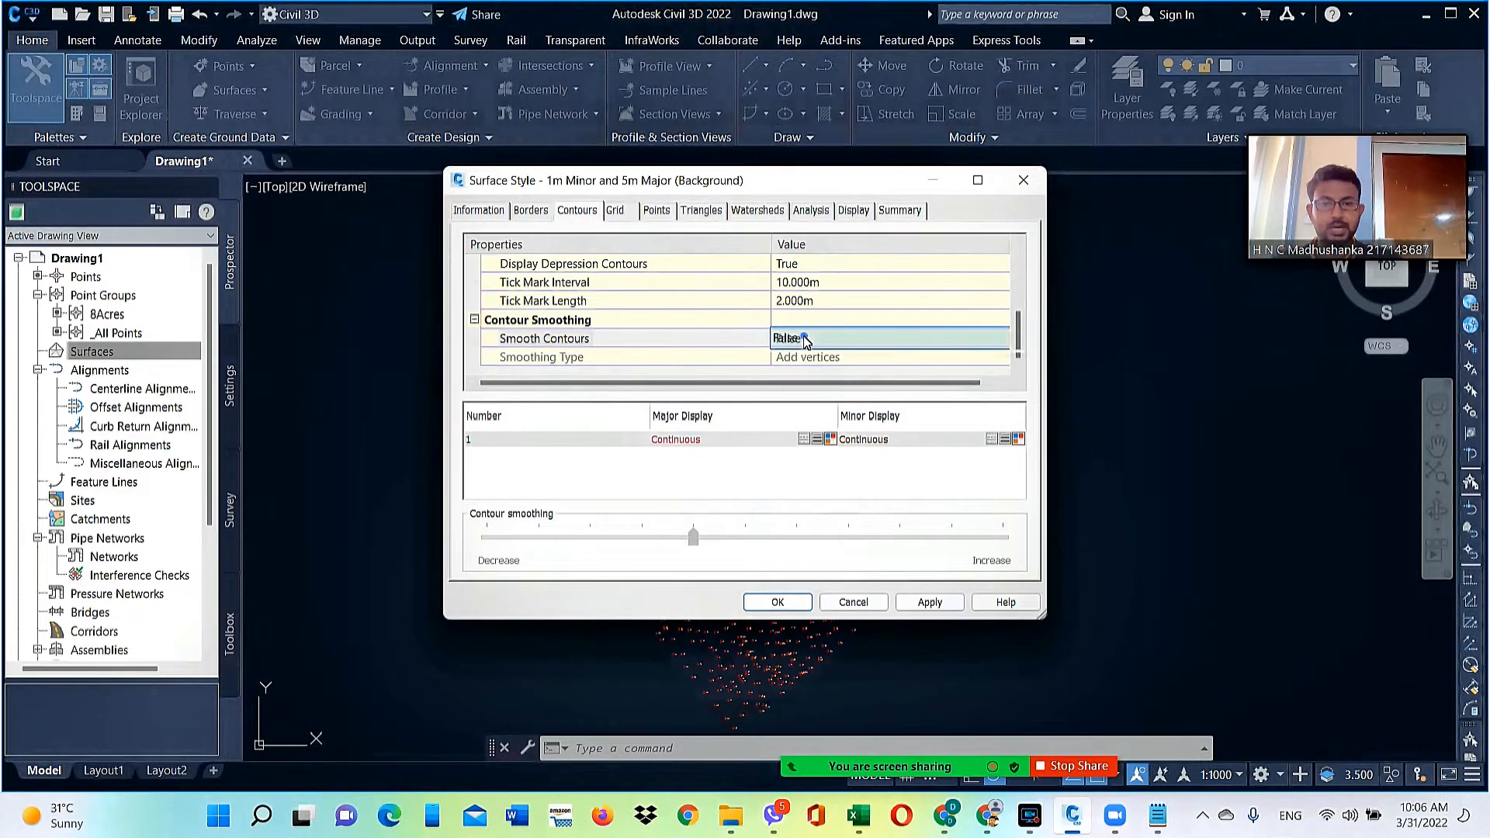
left_click(805, 340)
left_click(812, 373)
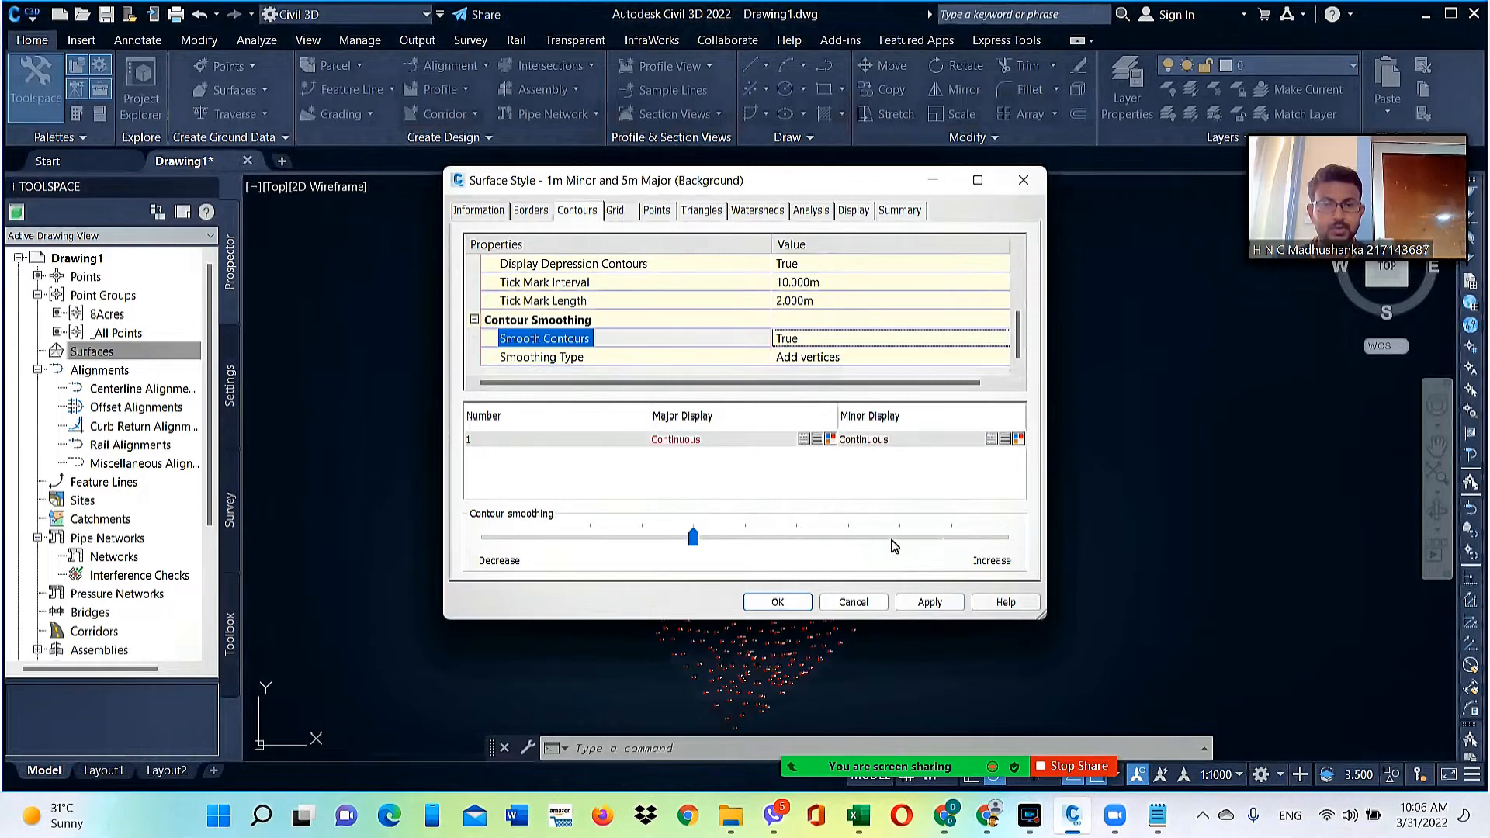
Increase the contour smoothing by one notch and apply the contour settings to the style
left_click_drag(692, 537, 743, 546)
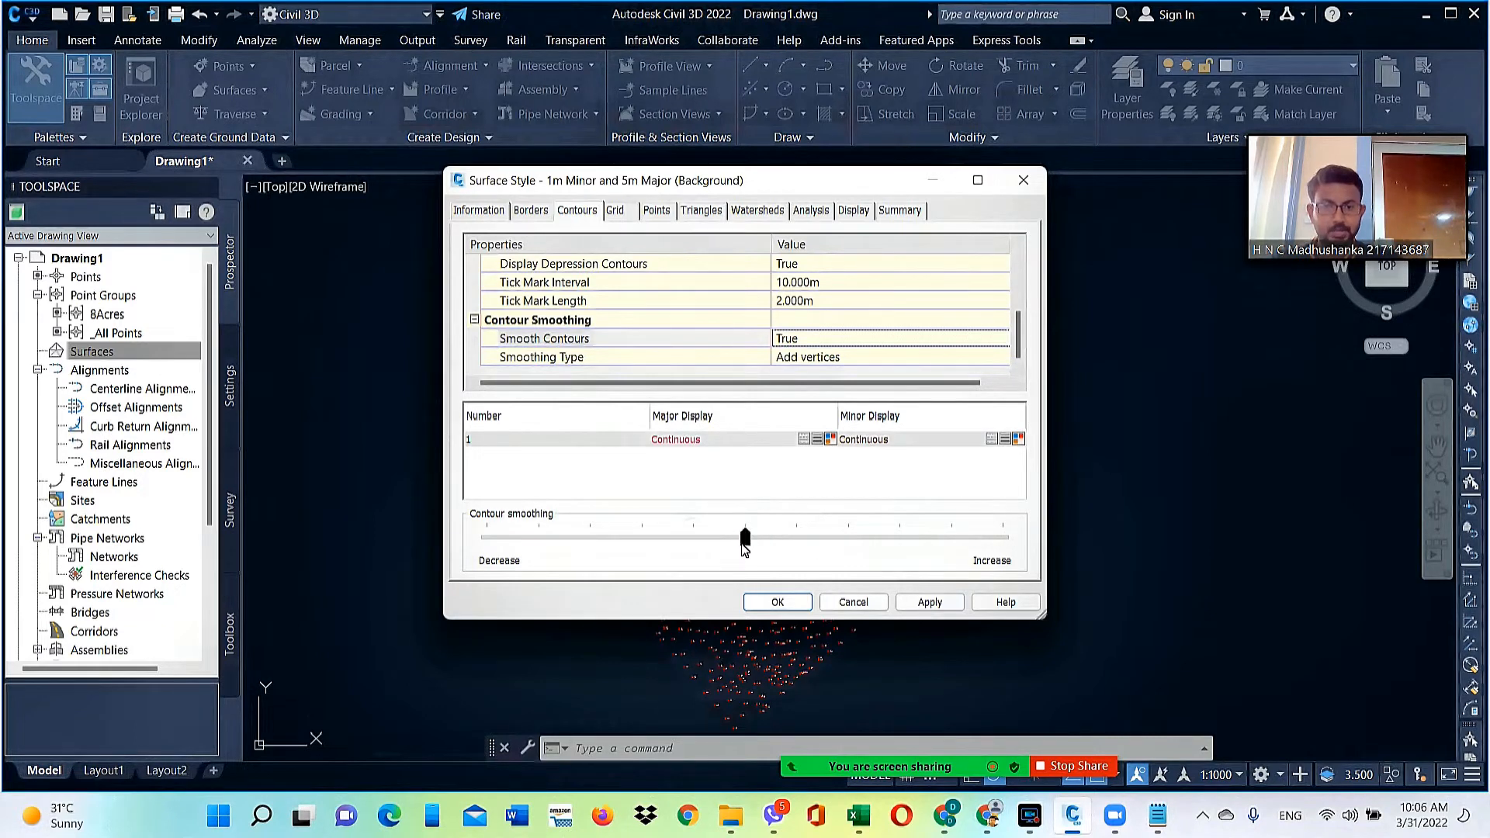
mouse_move(747, 538)
left_mouse_down()
mouse_move(993, 551)
mouse_move(470, 557)
mouse_move(749, 546)
left_mouse_up()
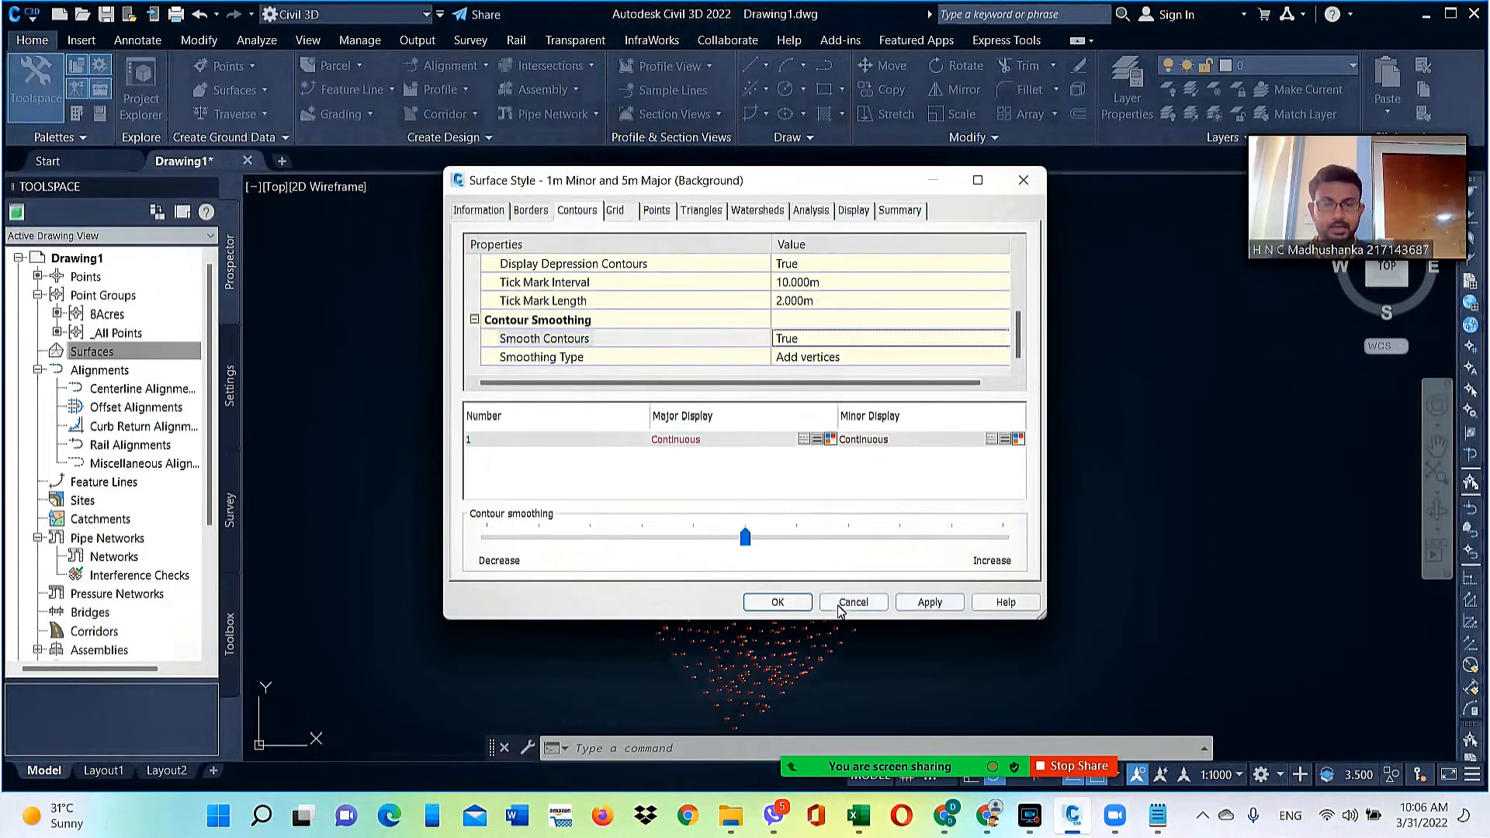
left_click(943, 606)
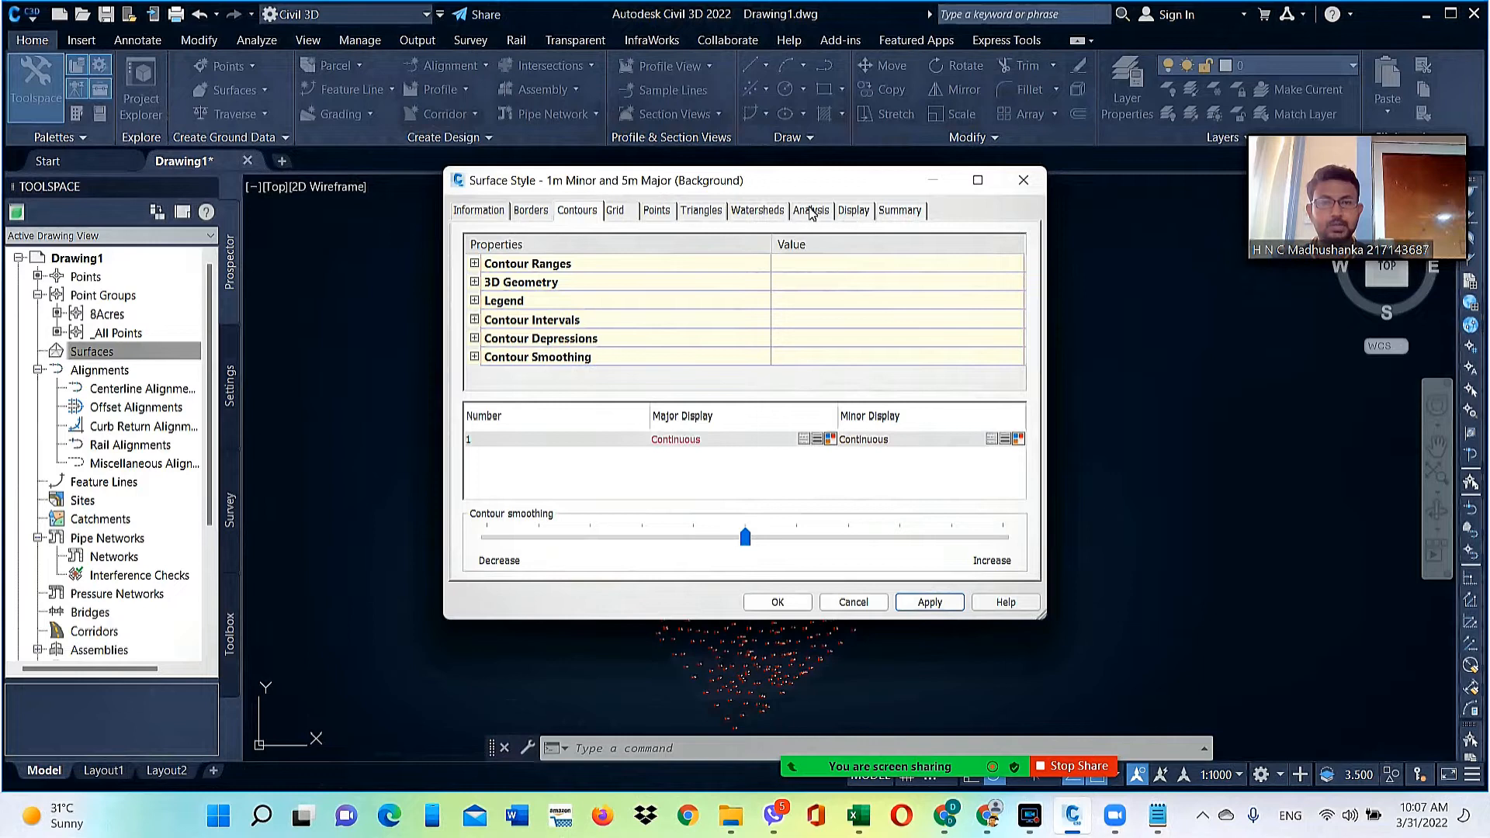
Set the major contours' display color to index color 20 in the plan view direction
left_click(862, 213)
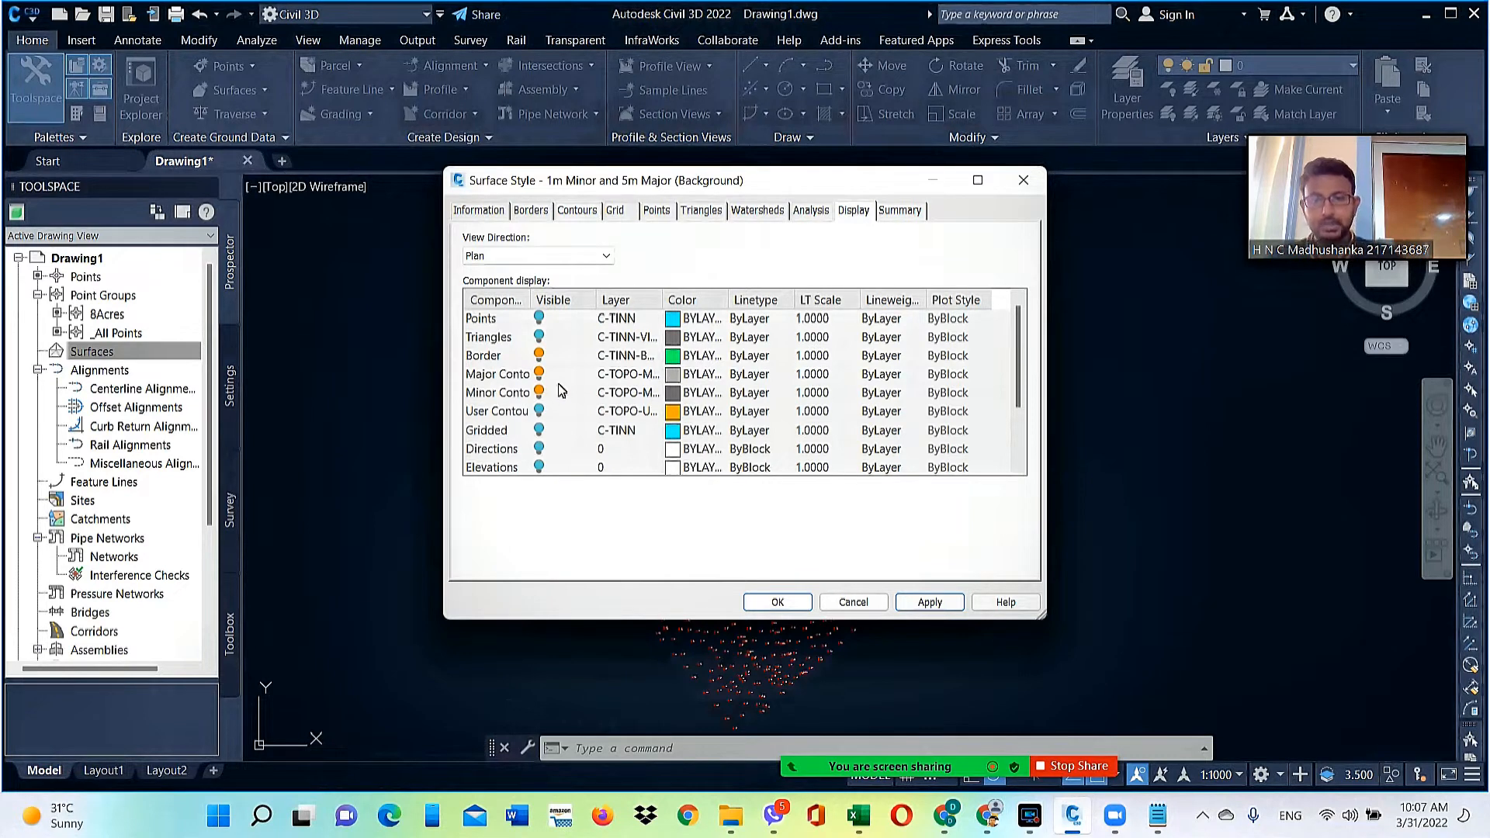
left_click(673, 379)
left_click(674, 377)
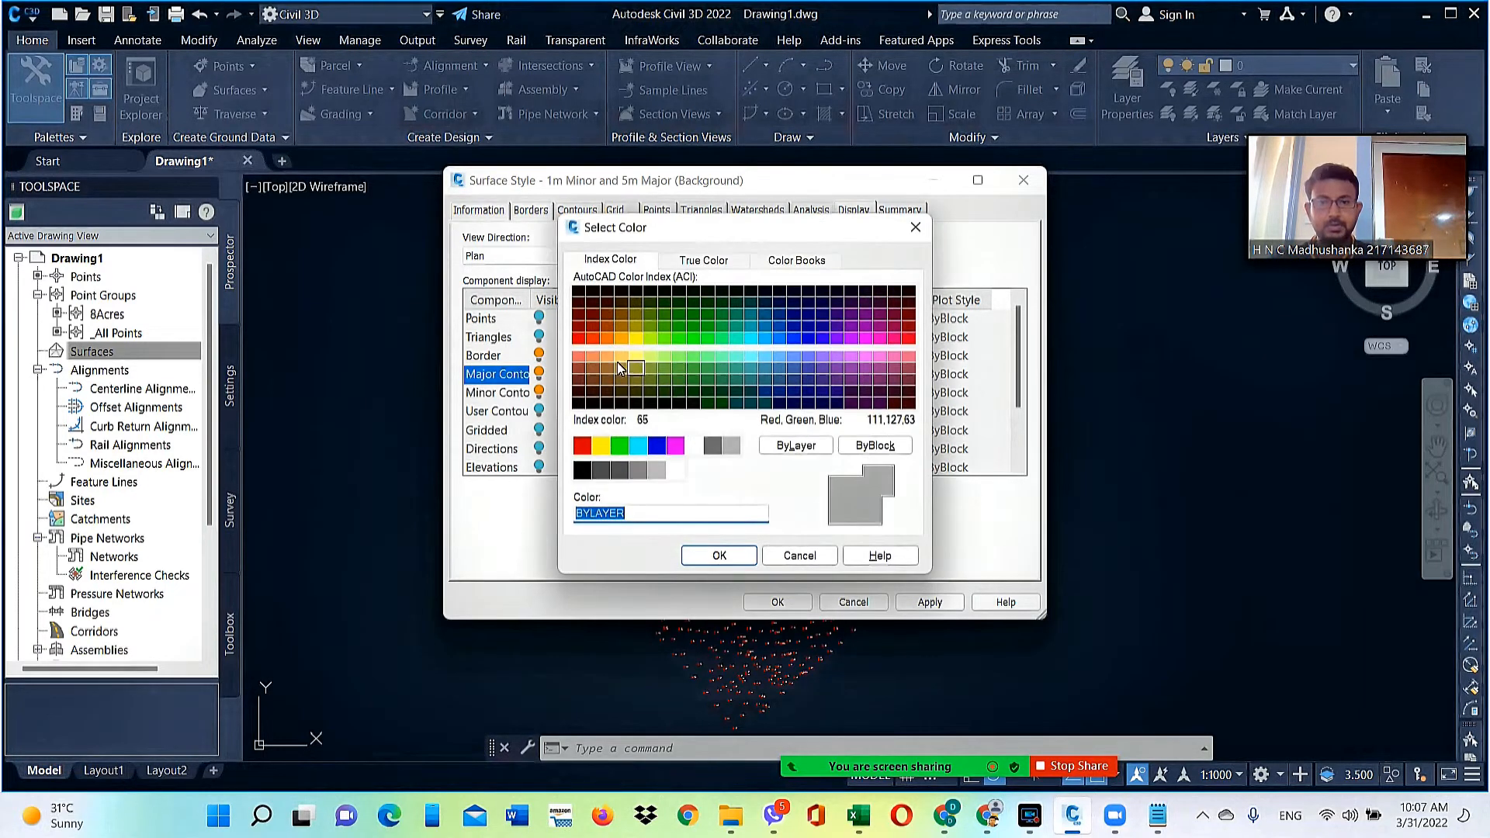
left_click(590, 341)
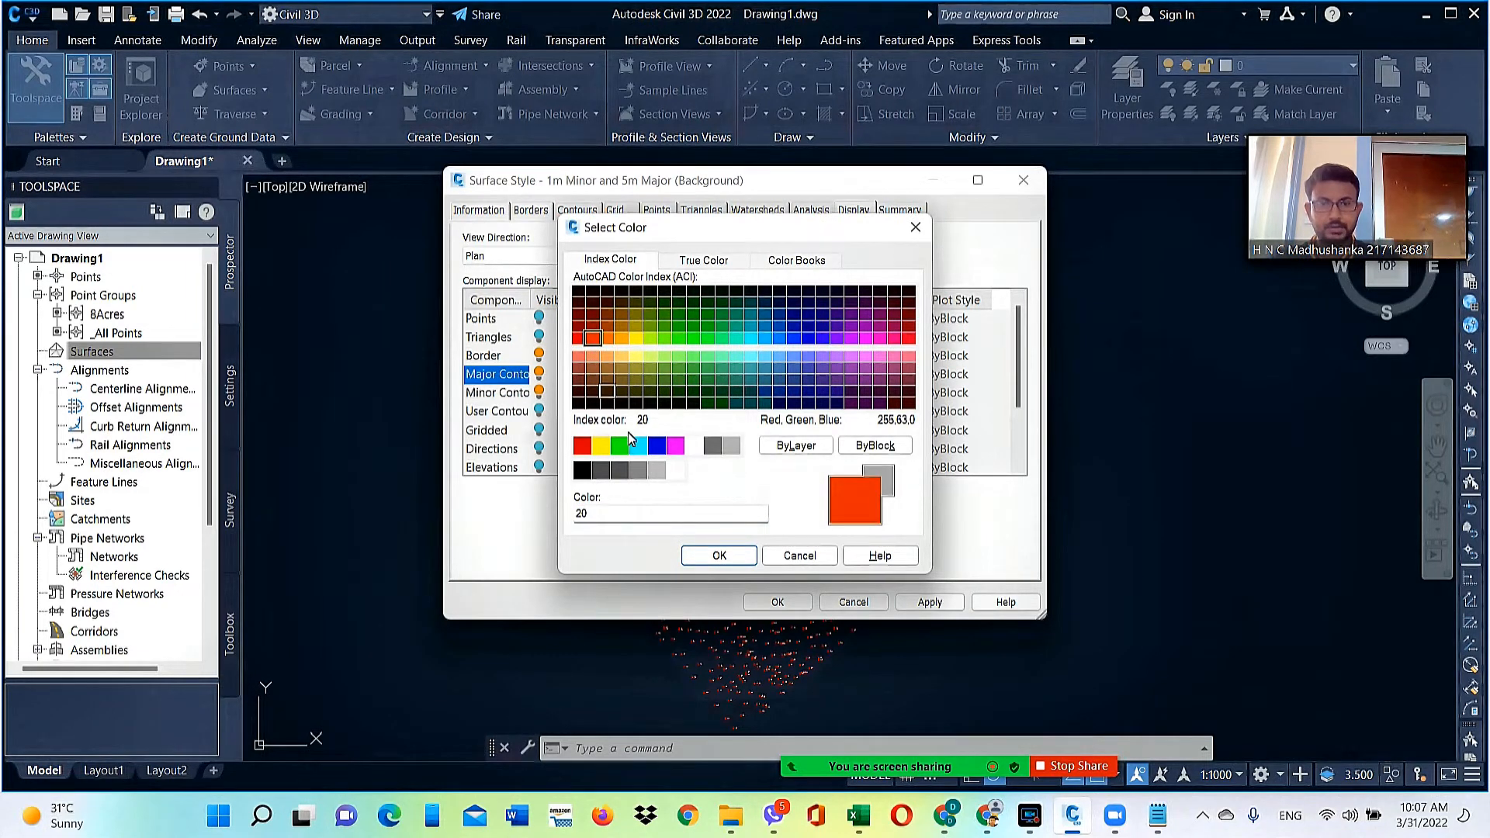
left_click(719, 555)
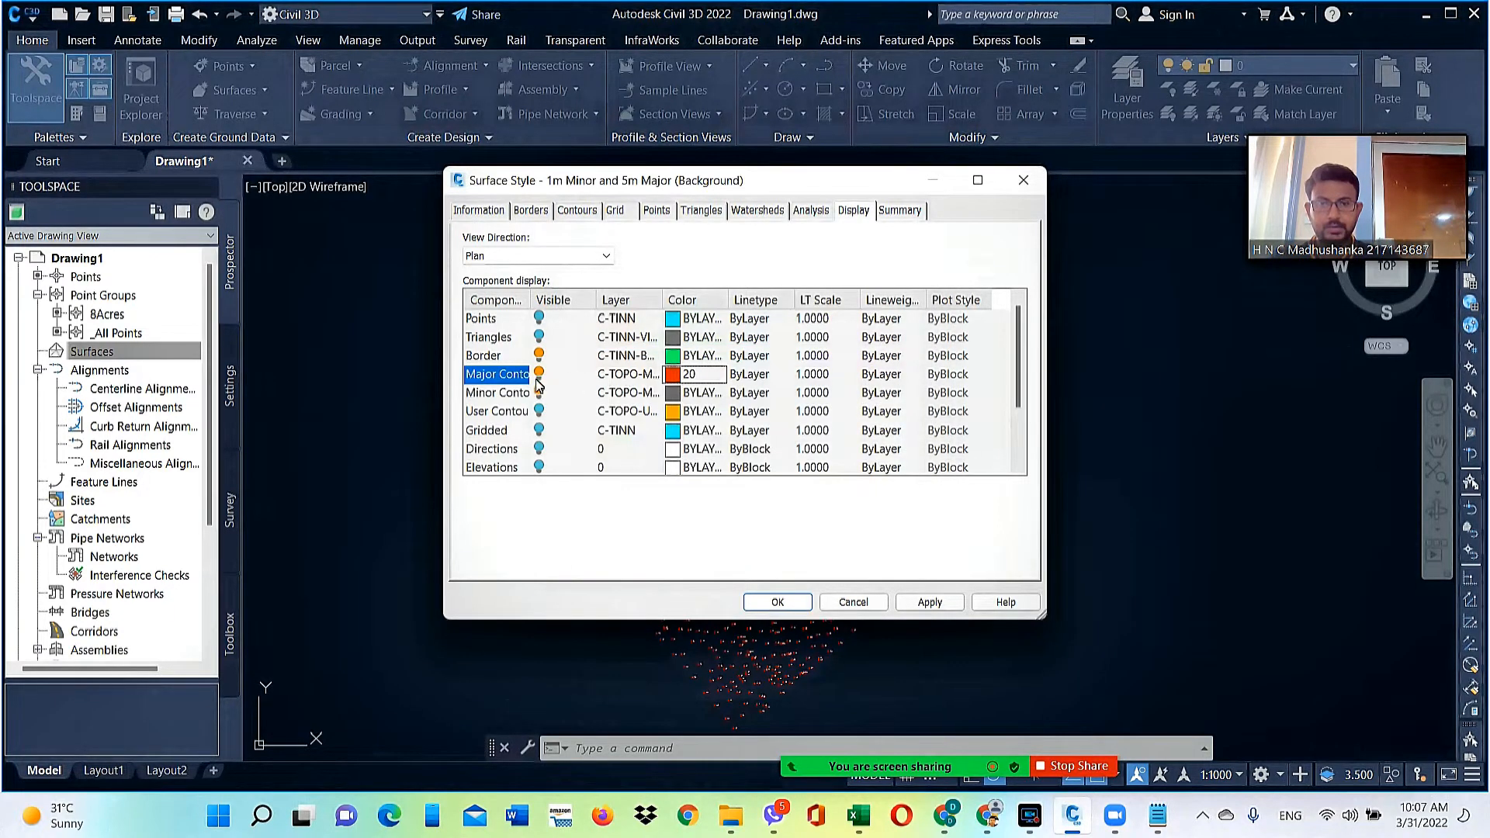
Set the minor contours' display color to index color 50
left_click(673, 393)
left_click(673, 393)
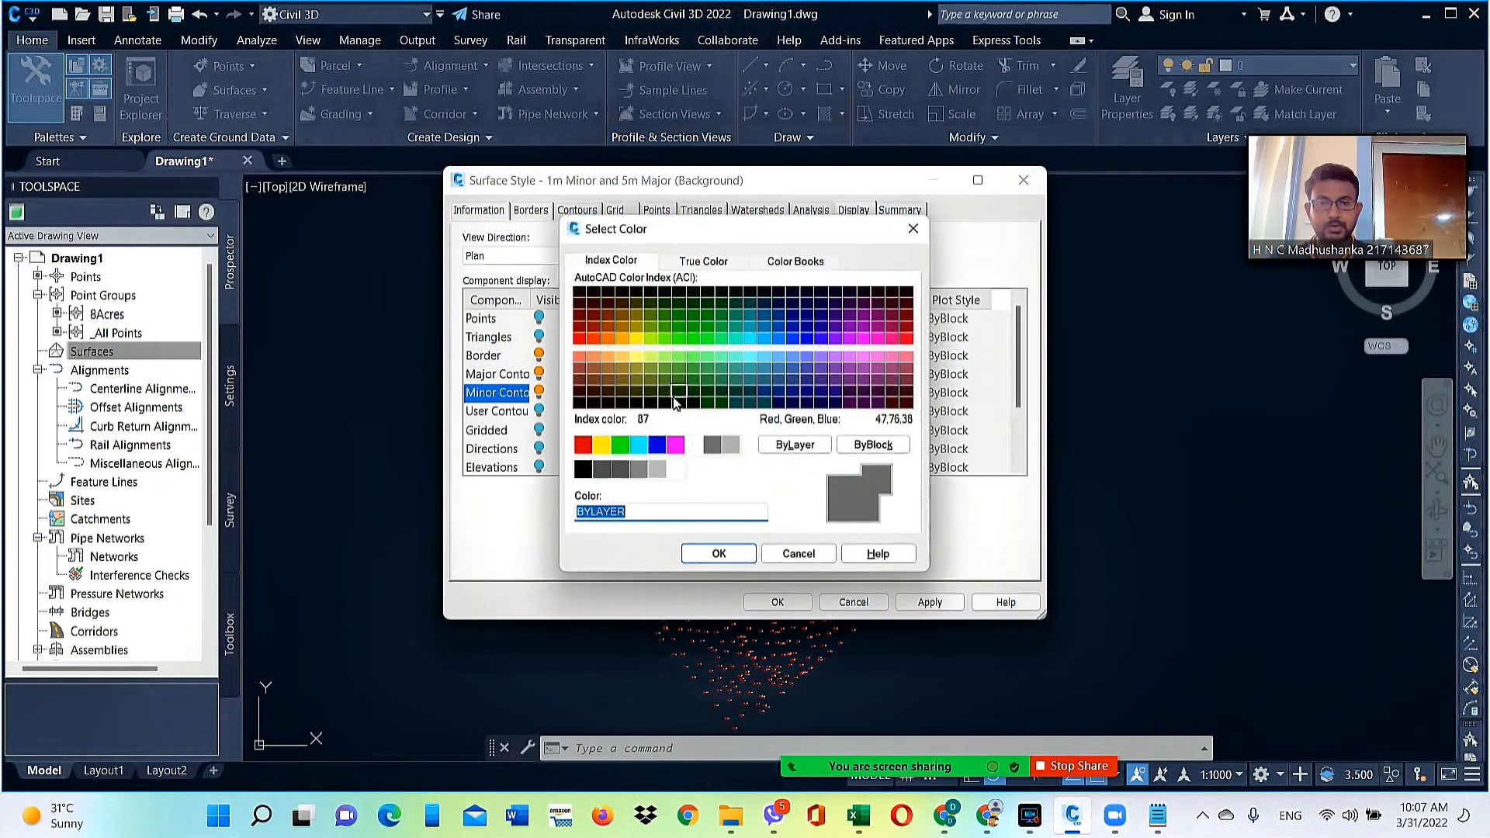
left_click(636, 339)
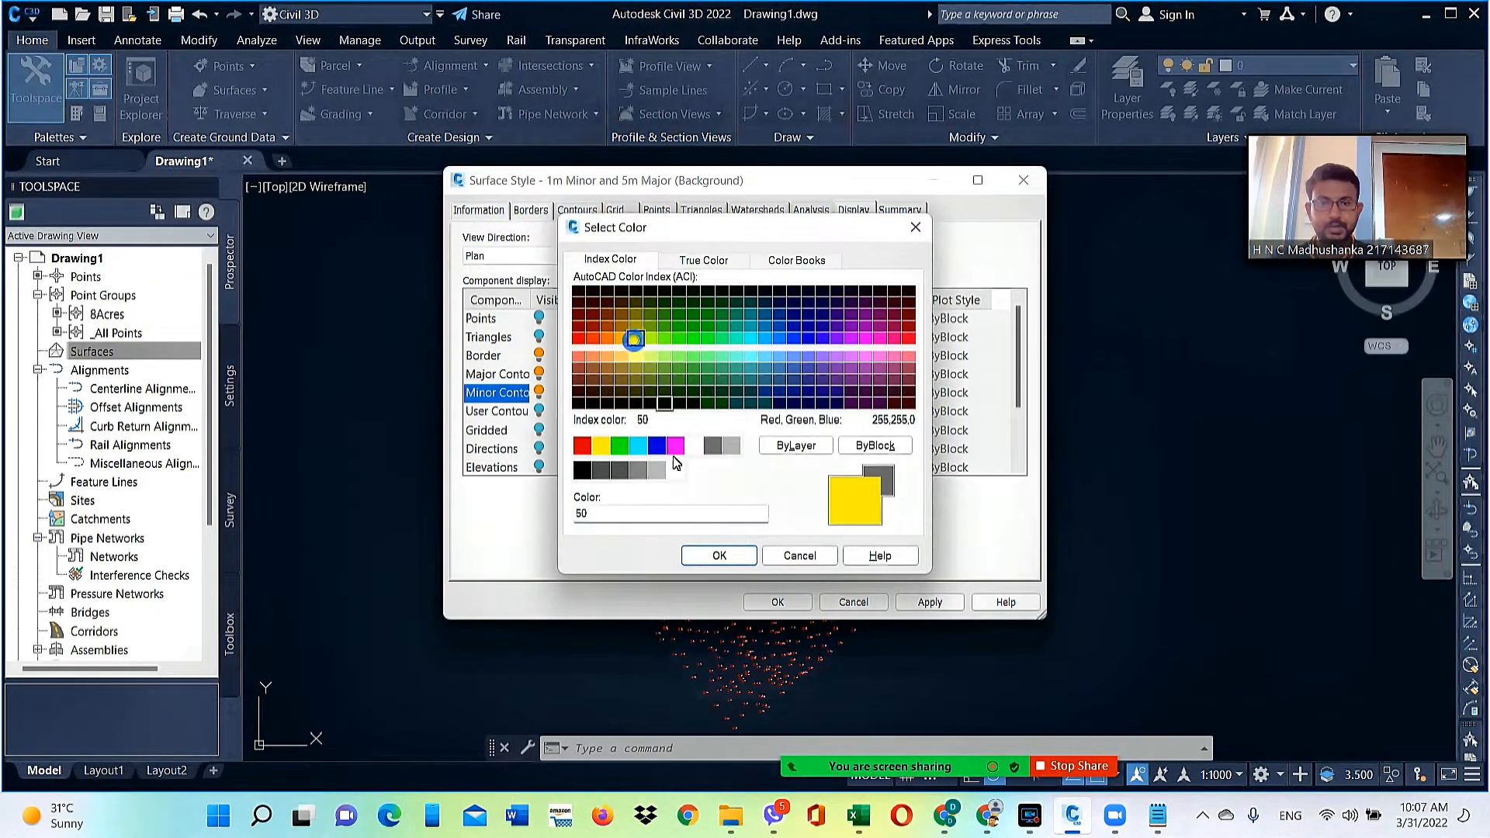
left_click(728, 566)
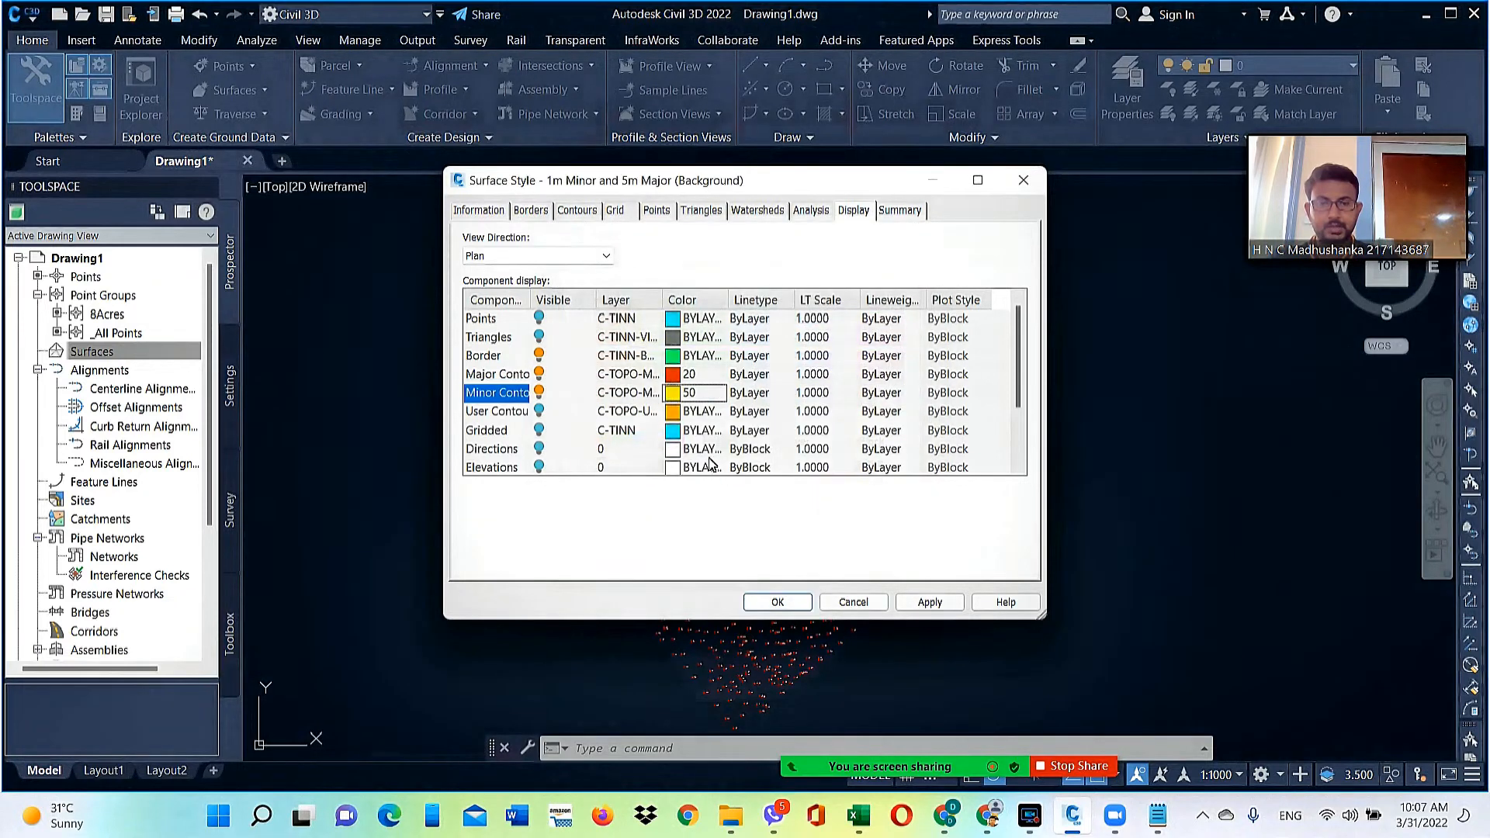
Set the minor contours' linetype to DASHED2 in the surface style's display settings
left_click(750, 393)
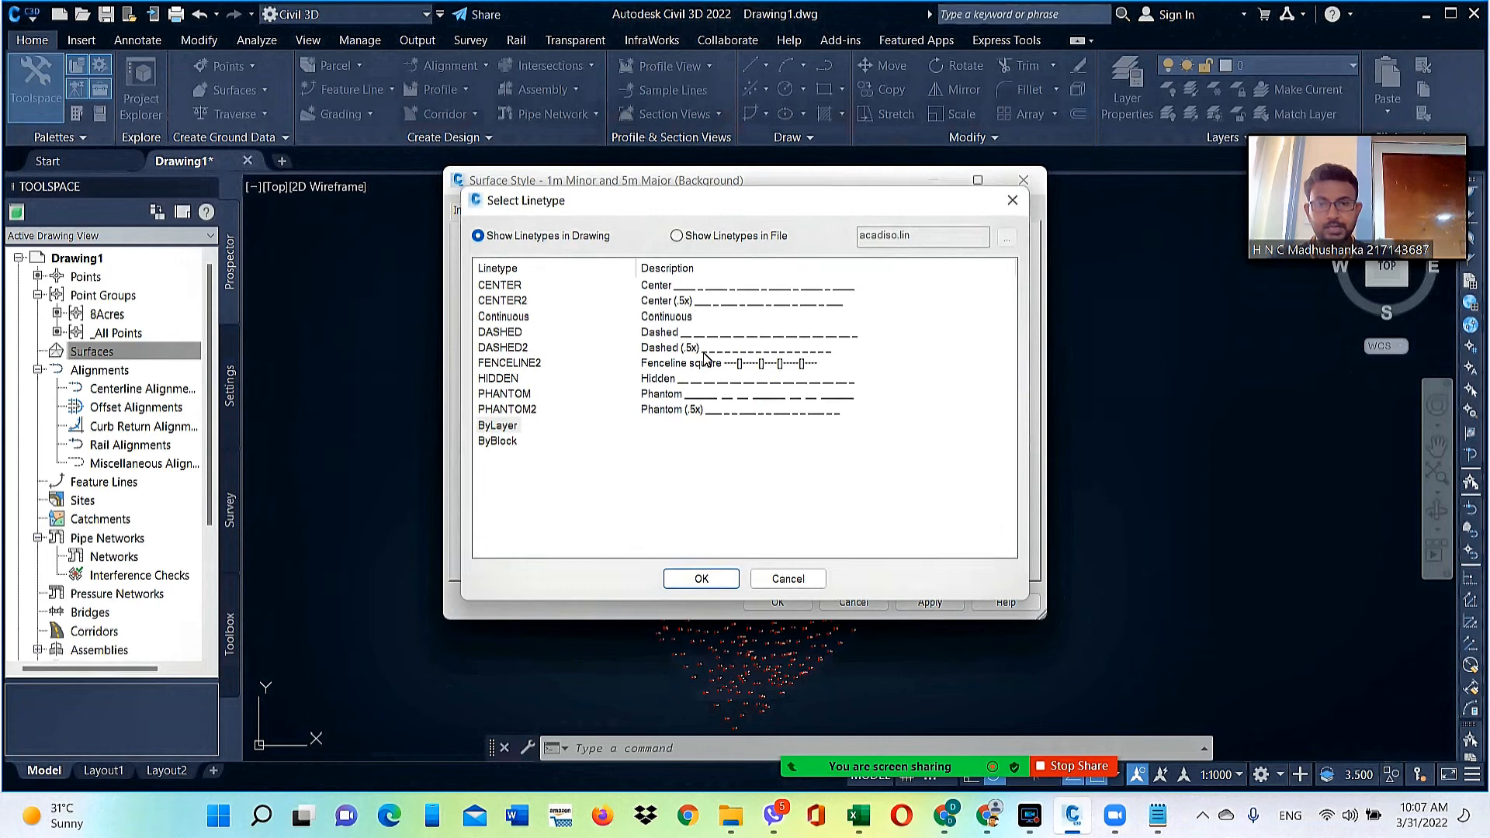
left_click(492, 351)
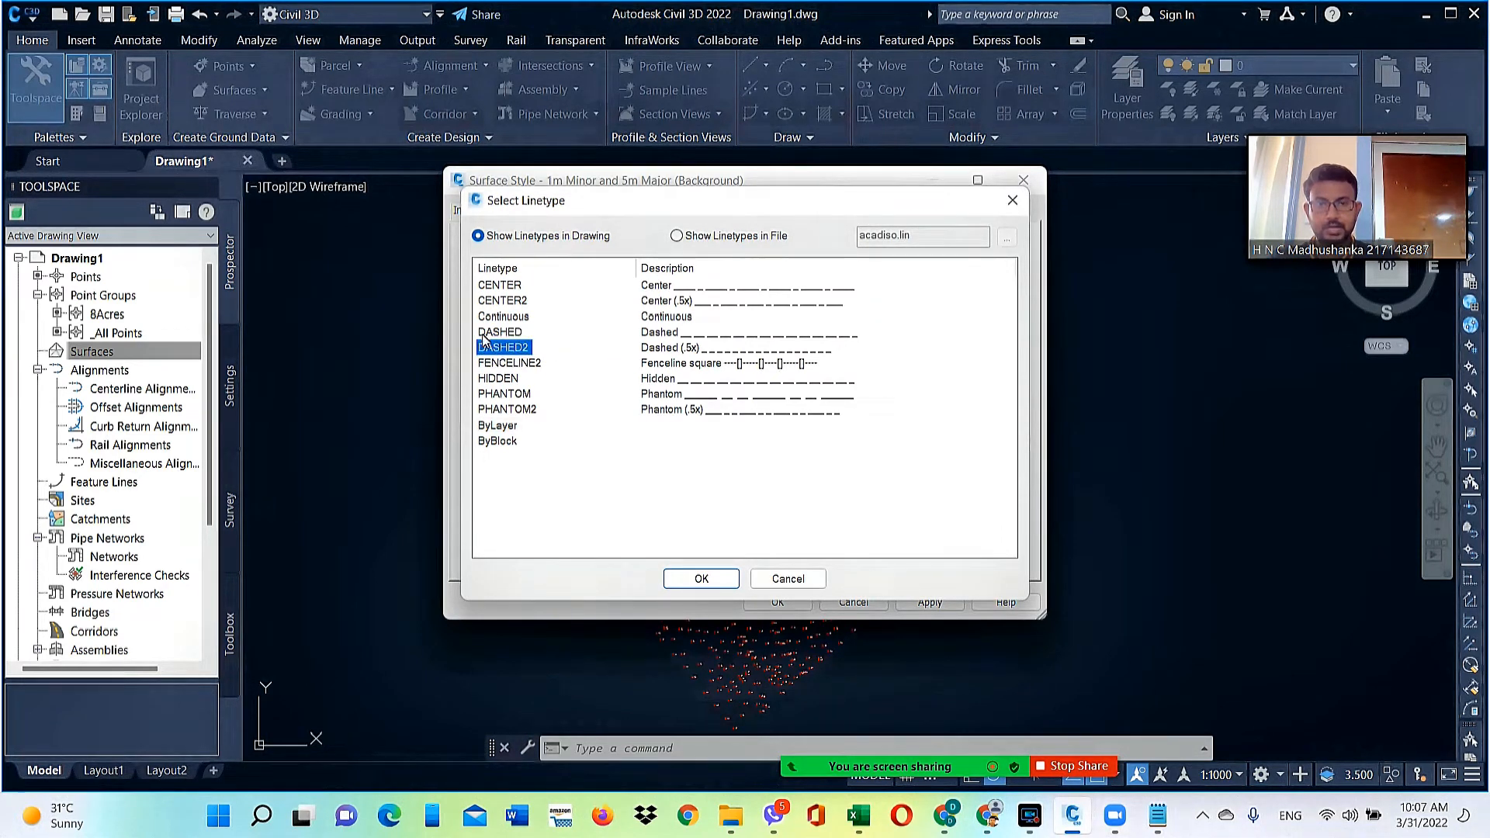
left_click(701, 578)
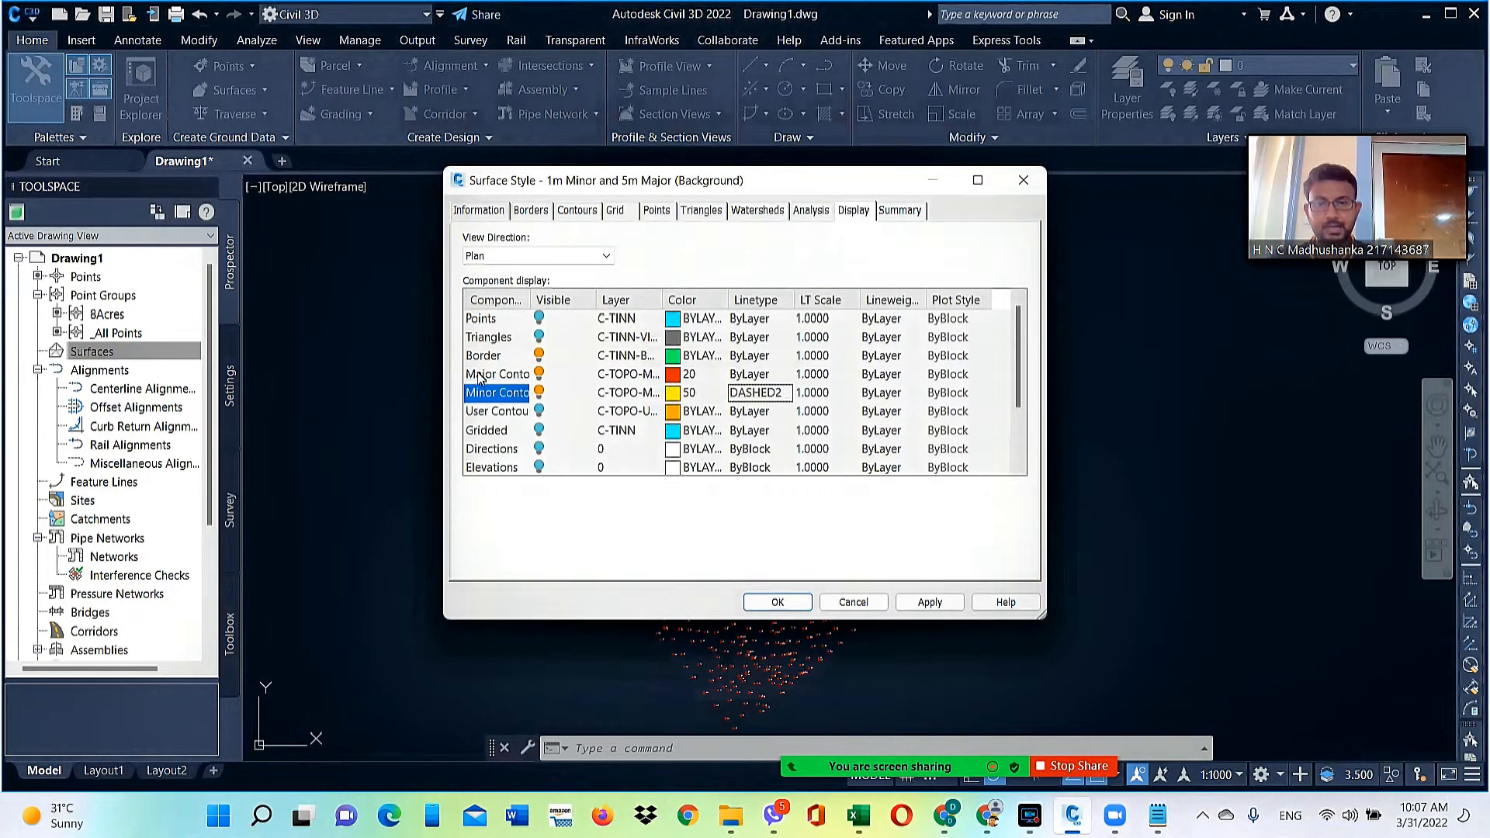
left_click(672, 374)
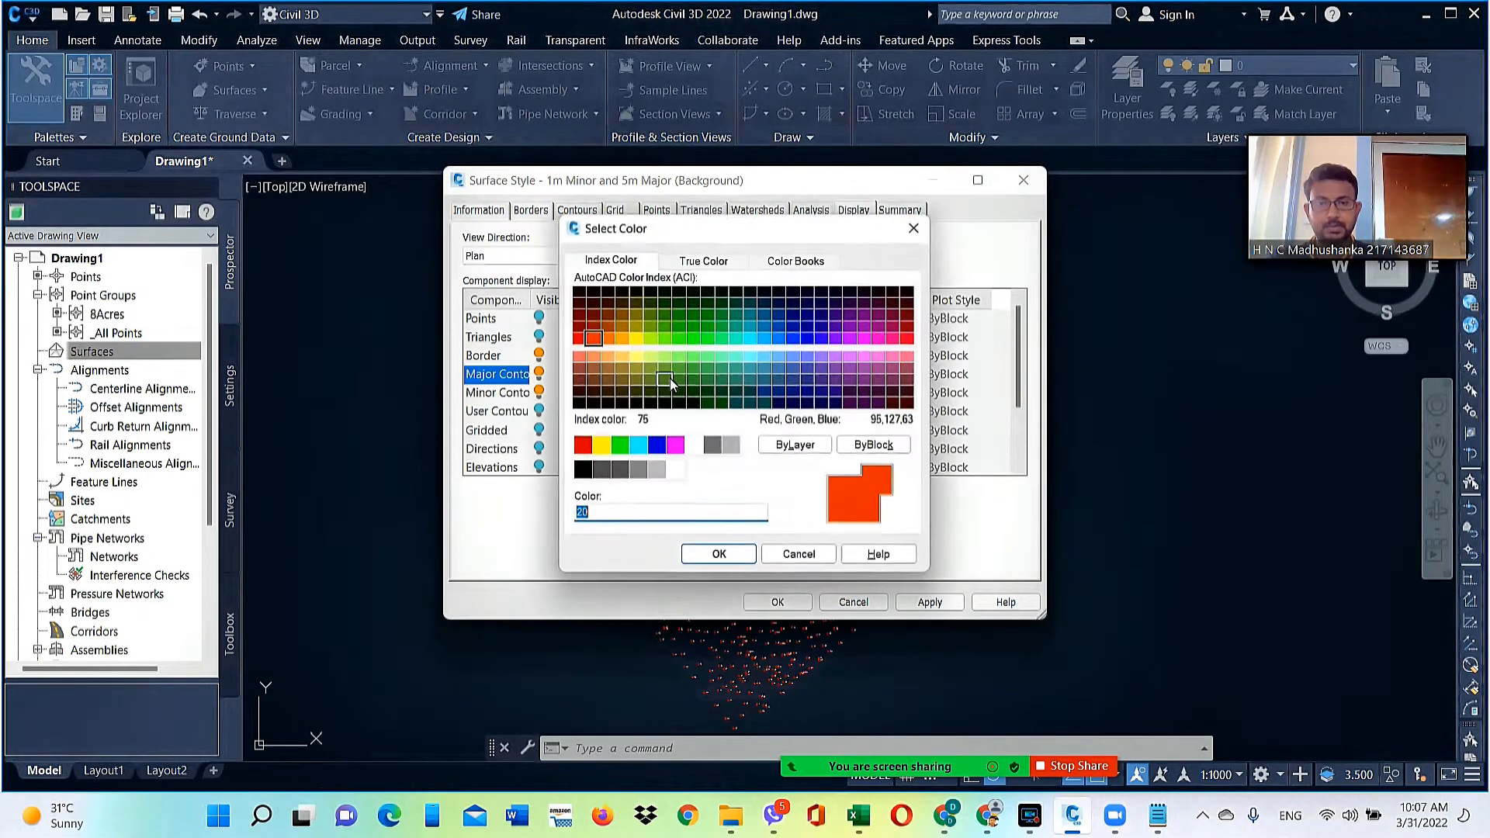
left_click(915, 227)
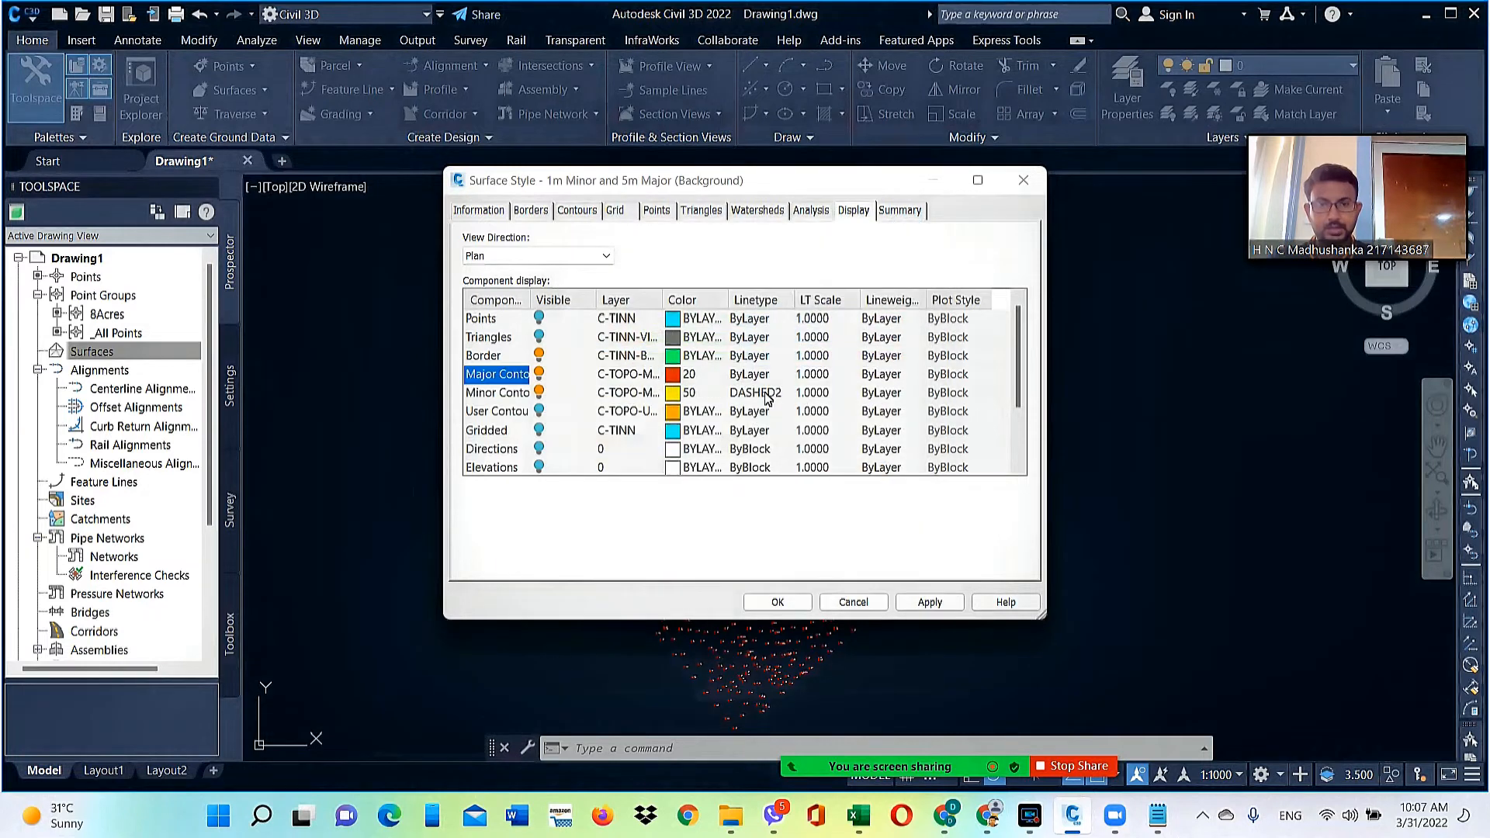
left_click(745, 374)
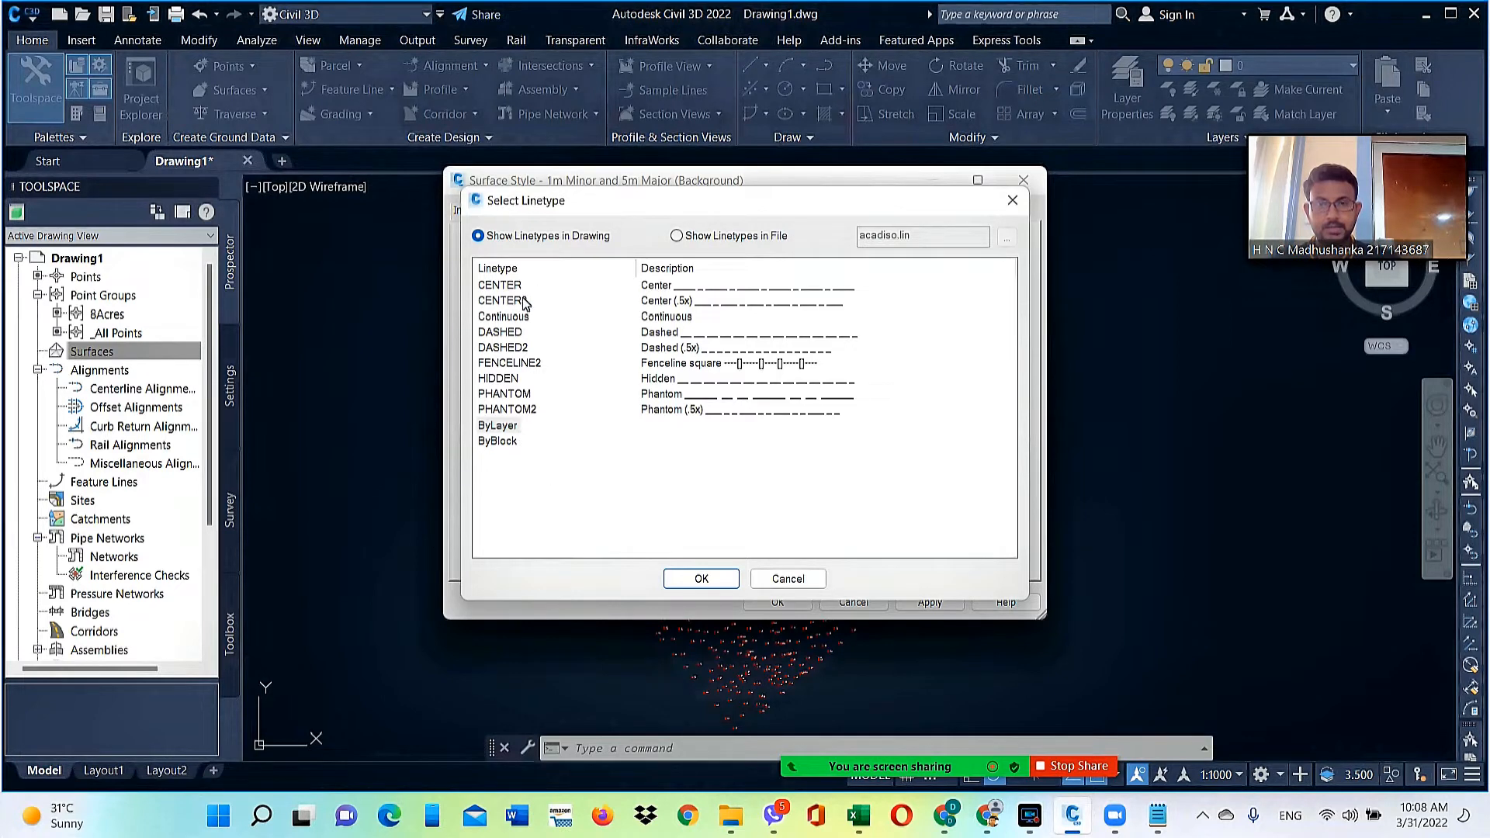
left_click(707, 582)
left_click(727, 580)
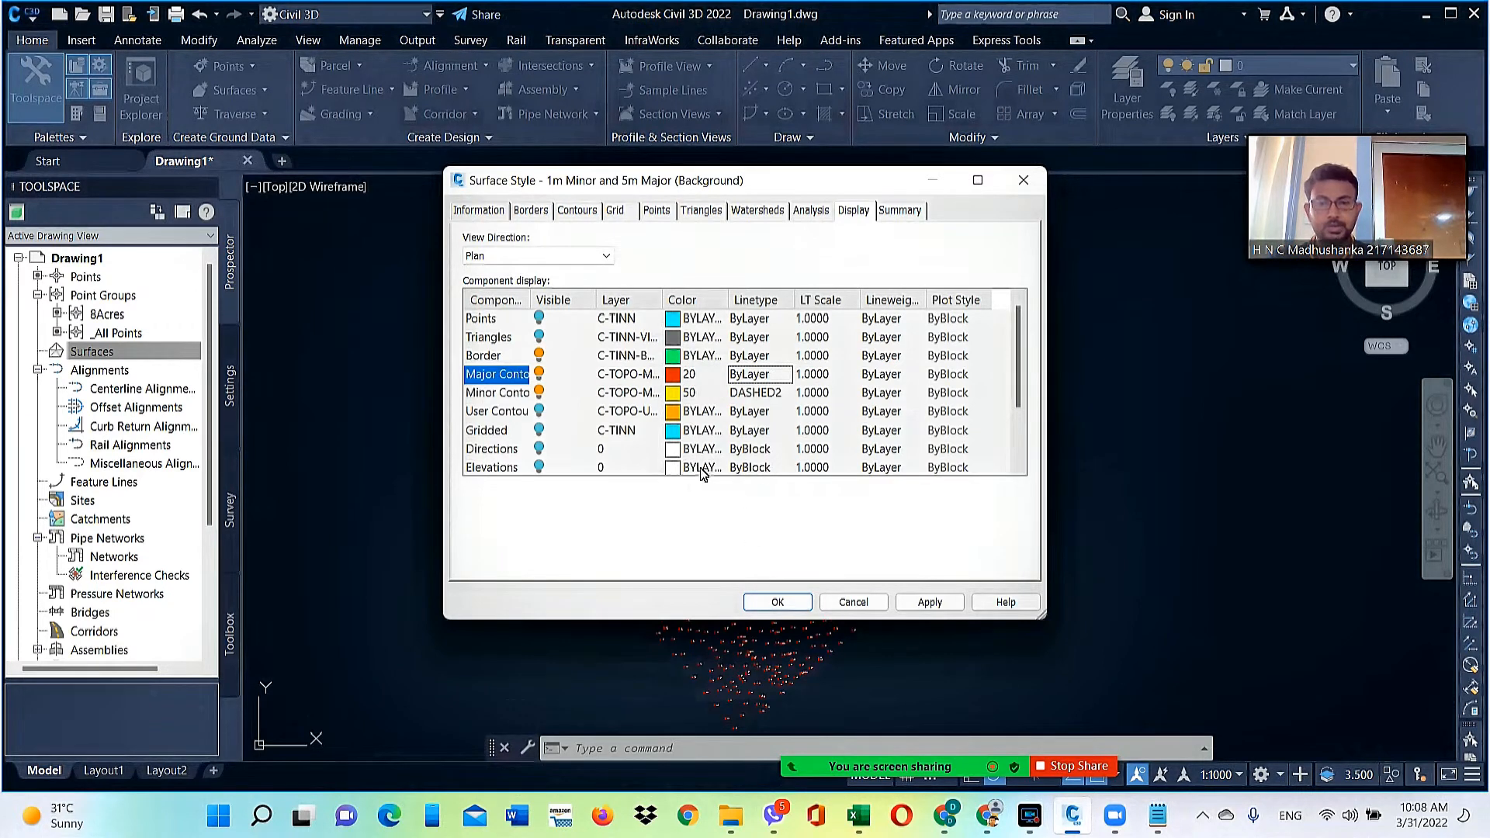
Apply the display settings and assign the 1m Minor and 5m Major (Background) style to the new surface
left_click(925, 604)
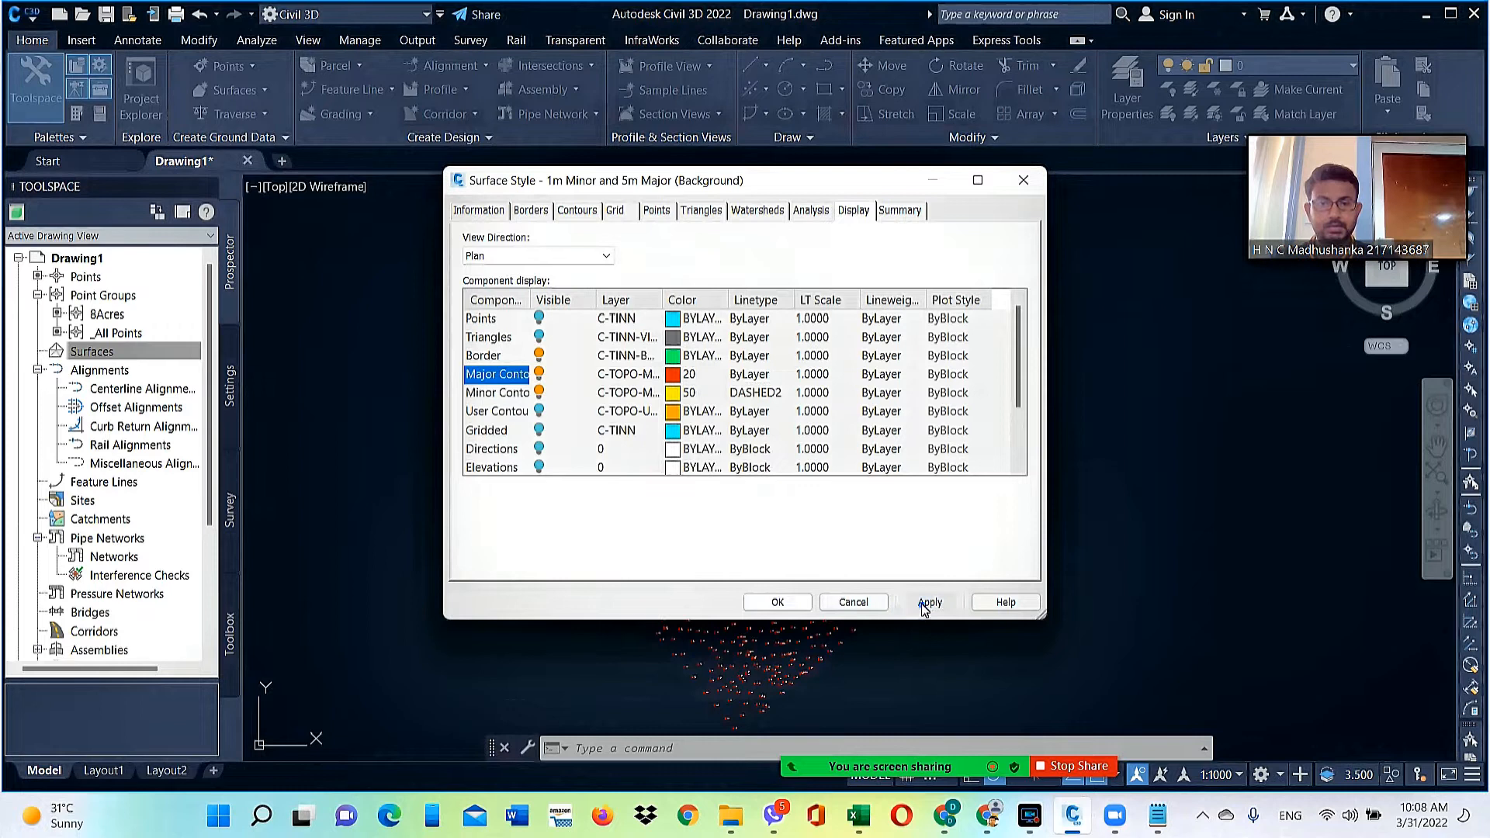
left_click(780, 603)
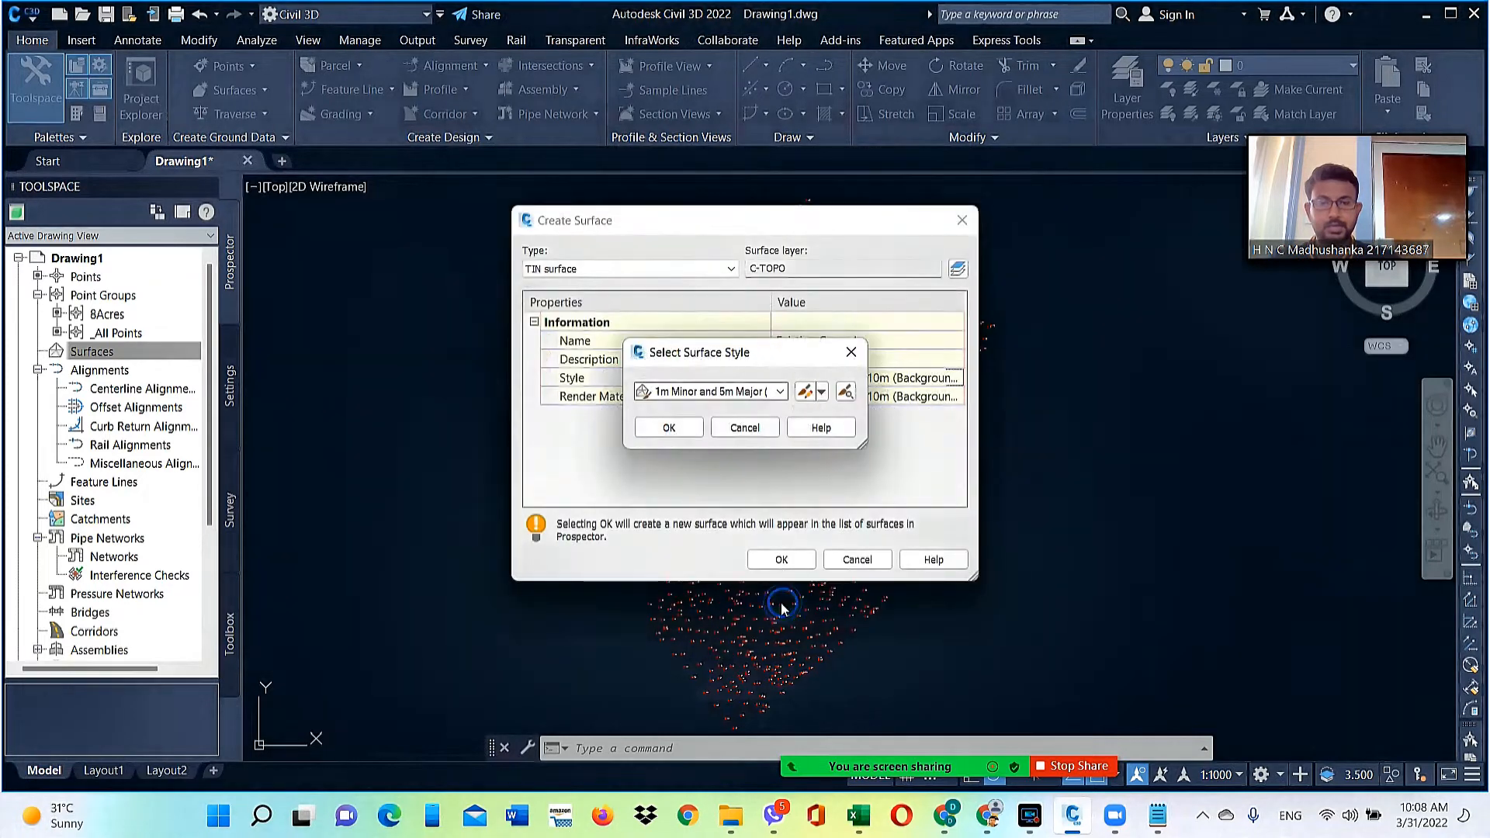
left_click(693, 433)
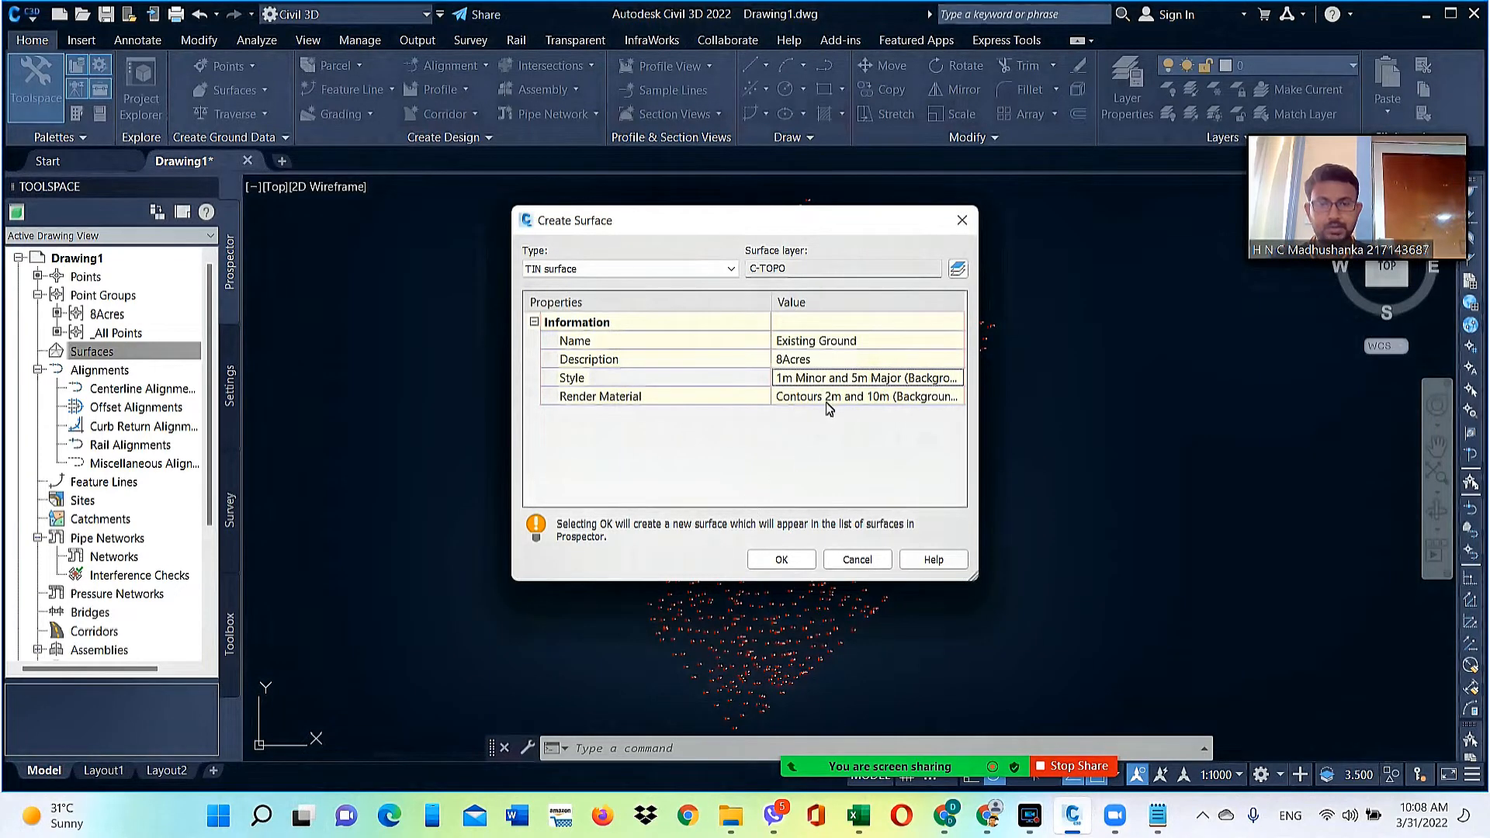
Set the surface's render material to ByBlock and create the Existing Ground TIN surface
left_click(951, 399)
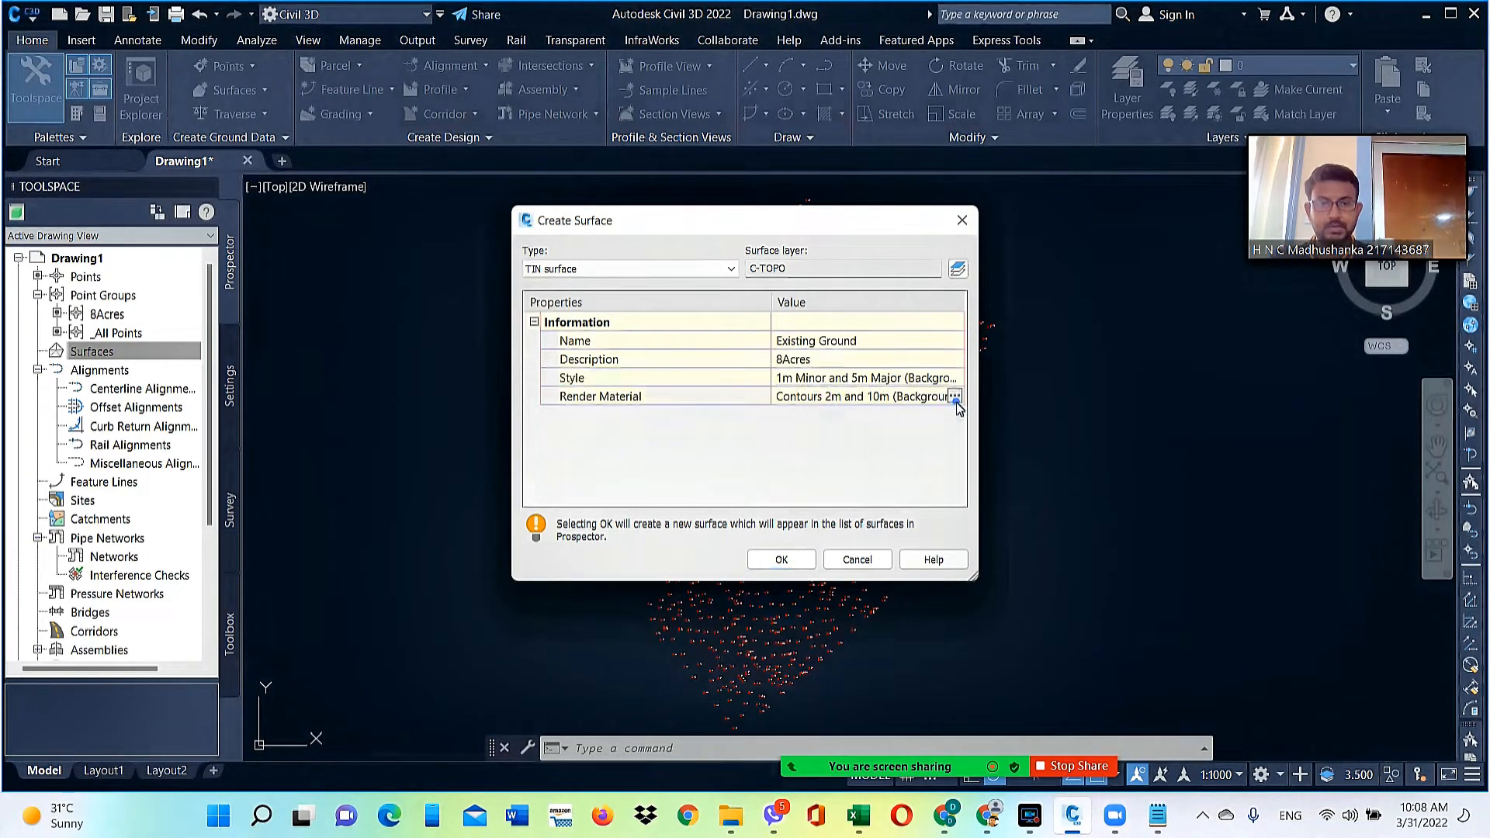
left_click(952, 398)
left_click(669, 427)
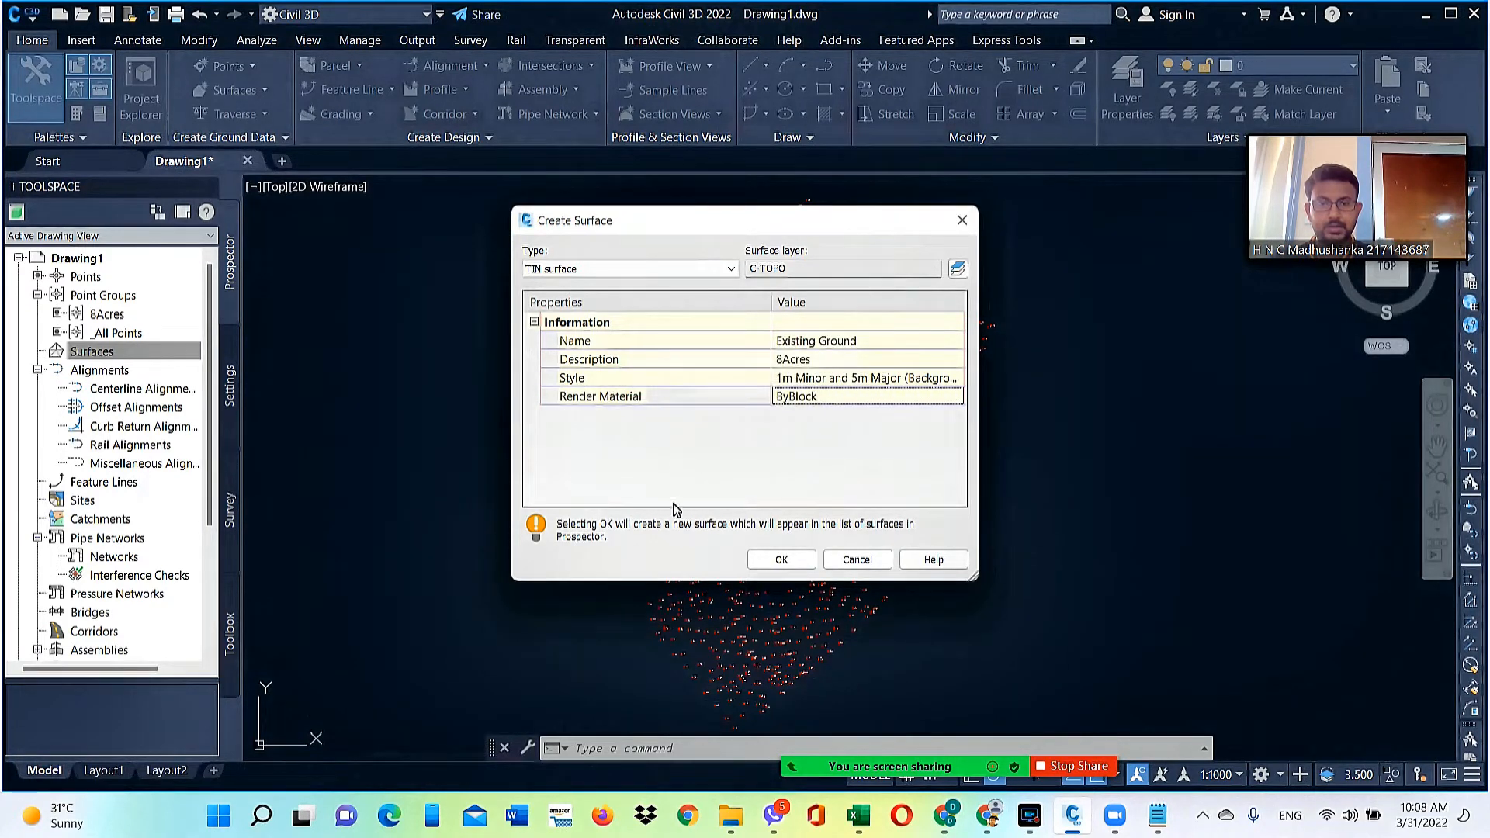
left_click(861, 398)
left_click(835, 456)
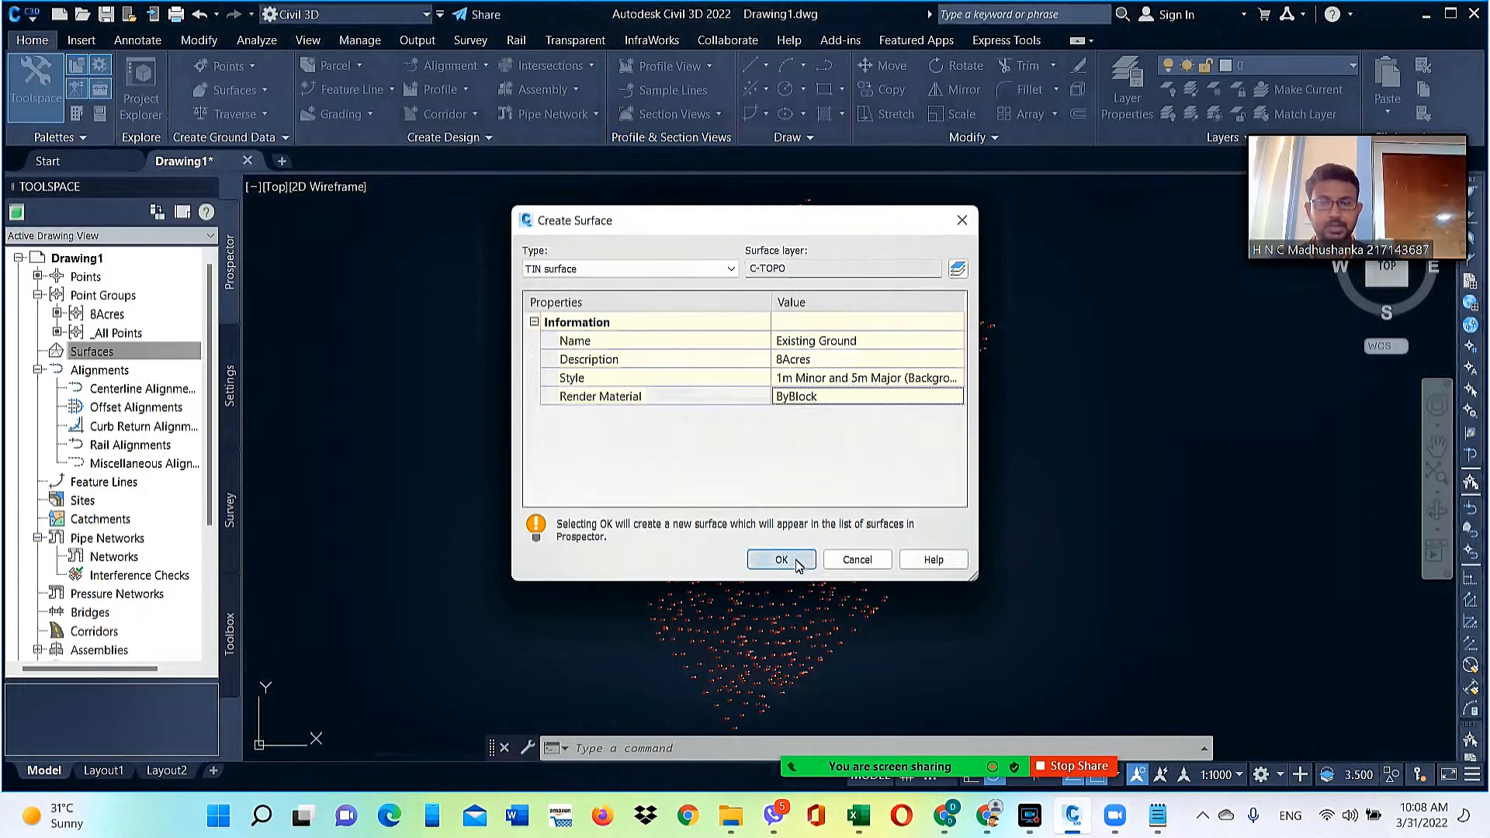
left_click(782, 560)
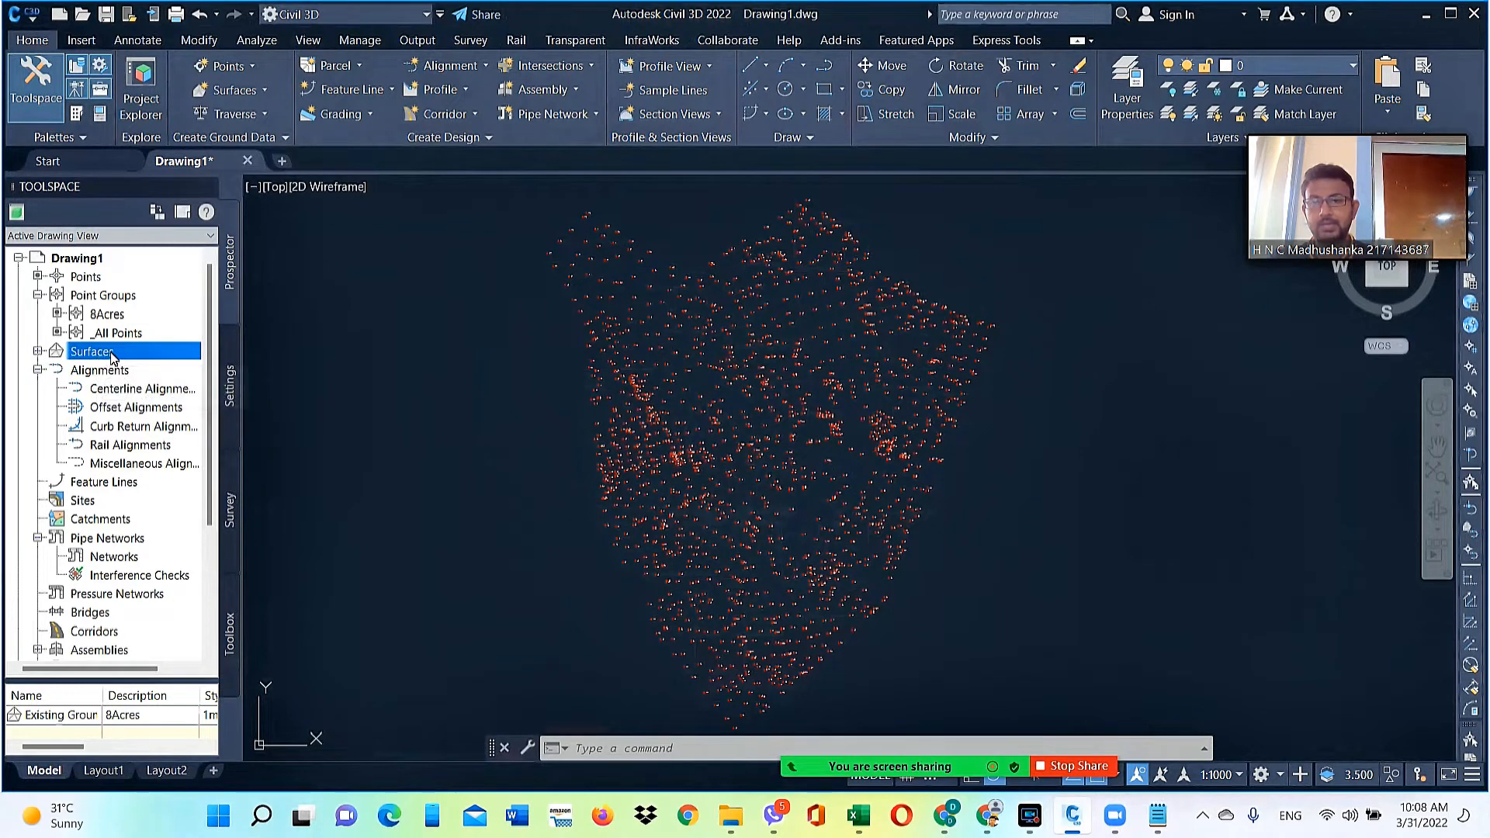
Add the 8Acres point group to the Existing Ground surface's definition and dismiss the event viewer
left_click(37, 352)
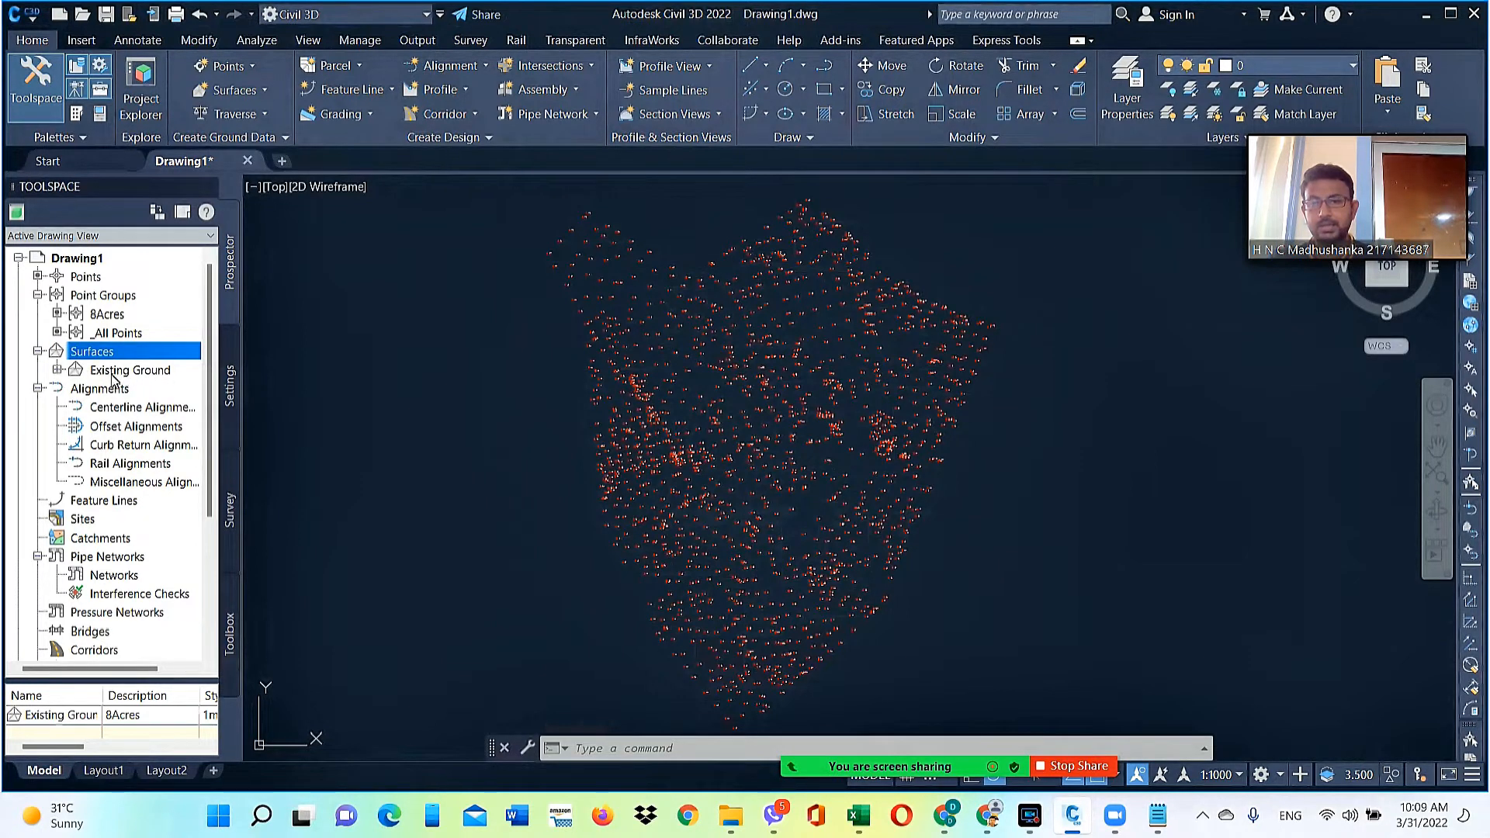
left_click(58, 370)
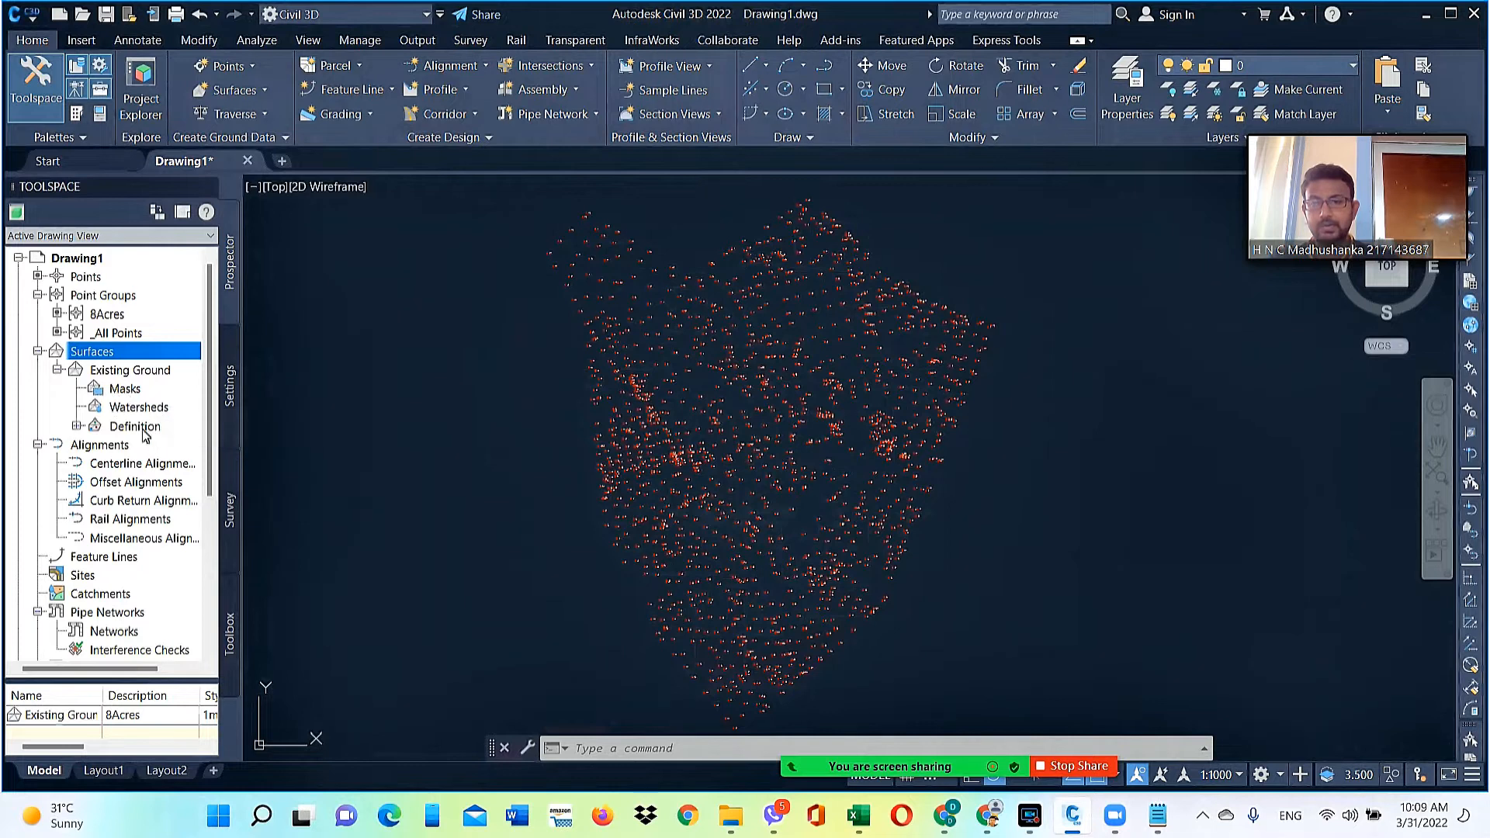
left_click(76, 426)
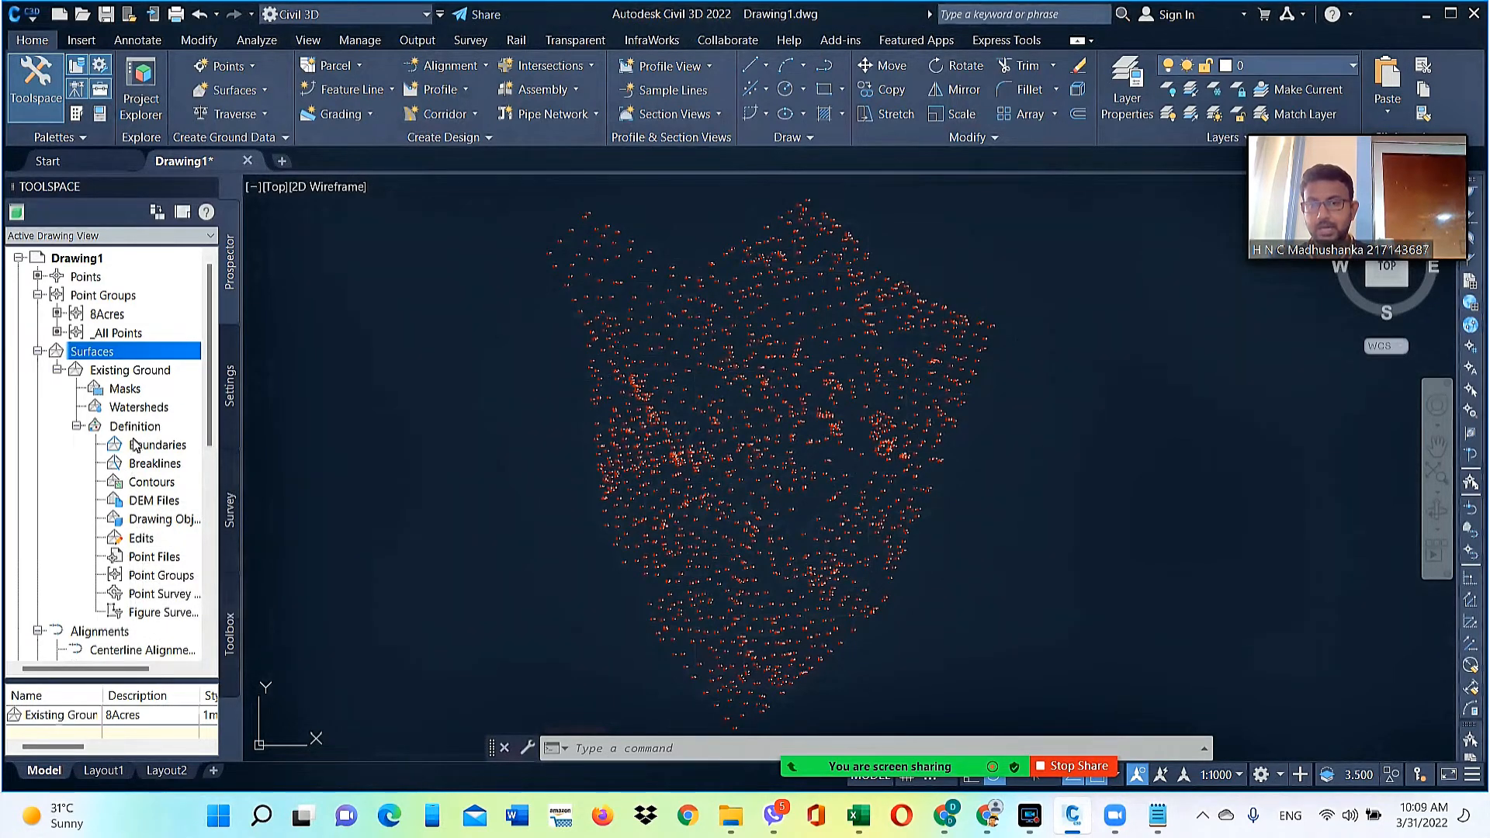
left_click(149, 575)
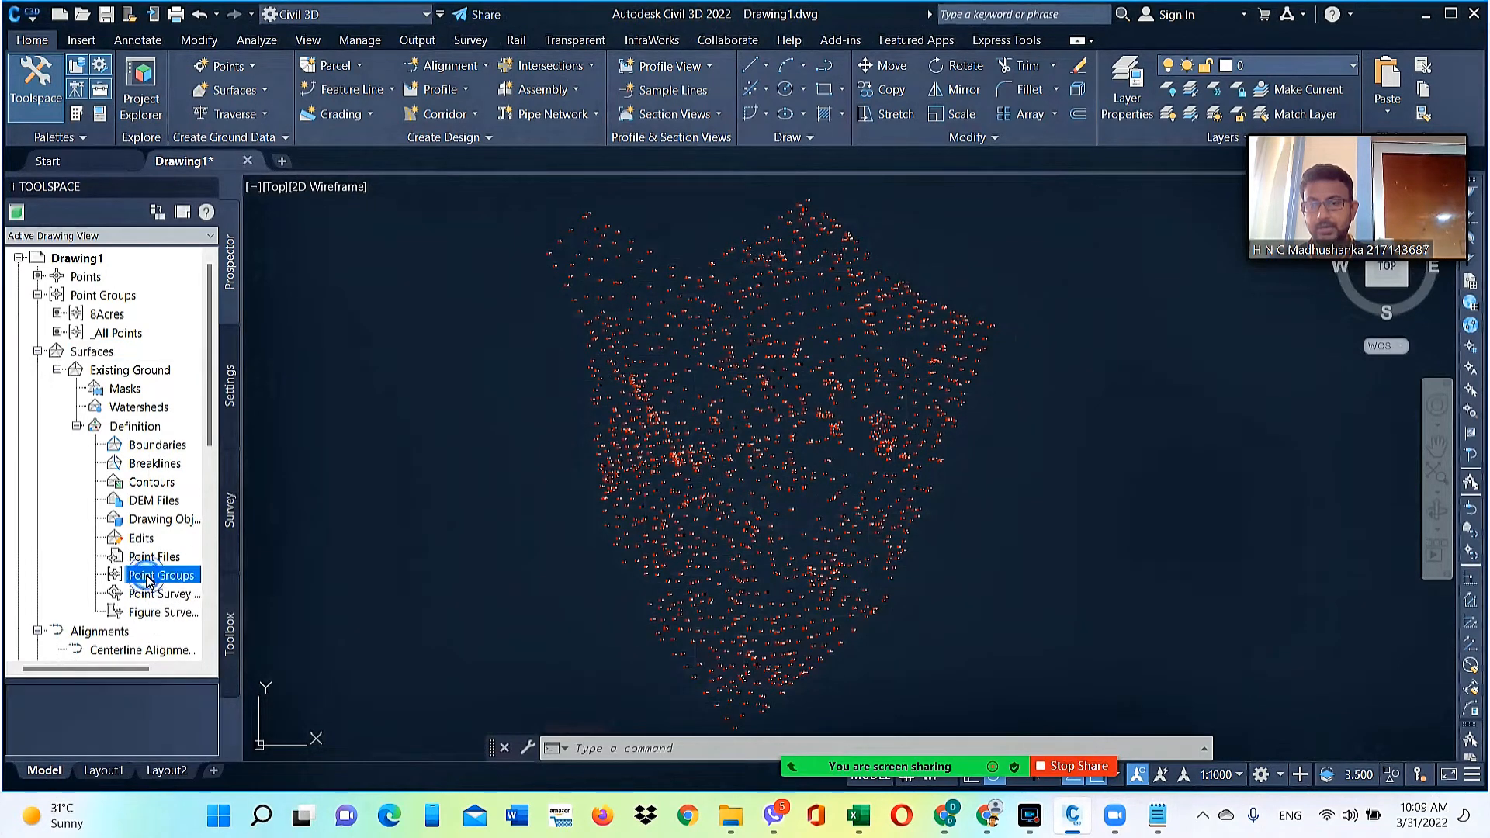
right_click(150, 581)
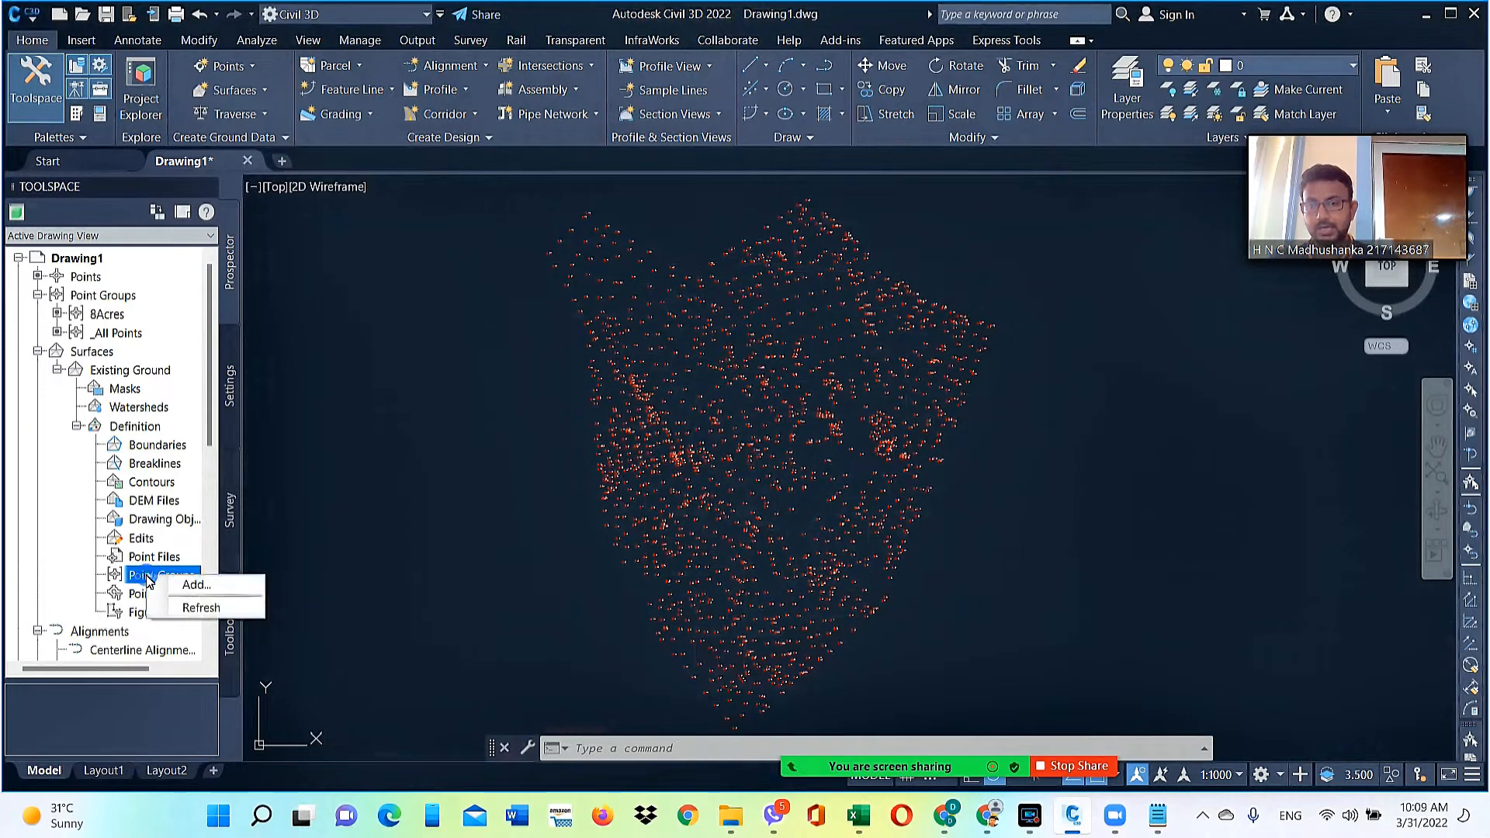
left_click(191, 586)
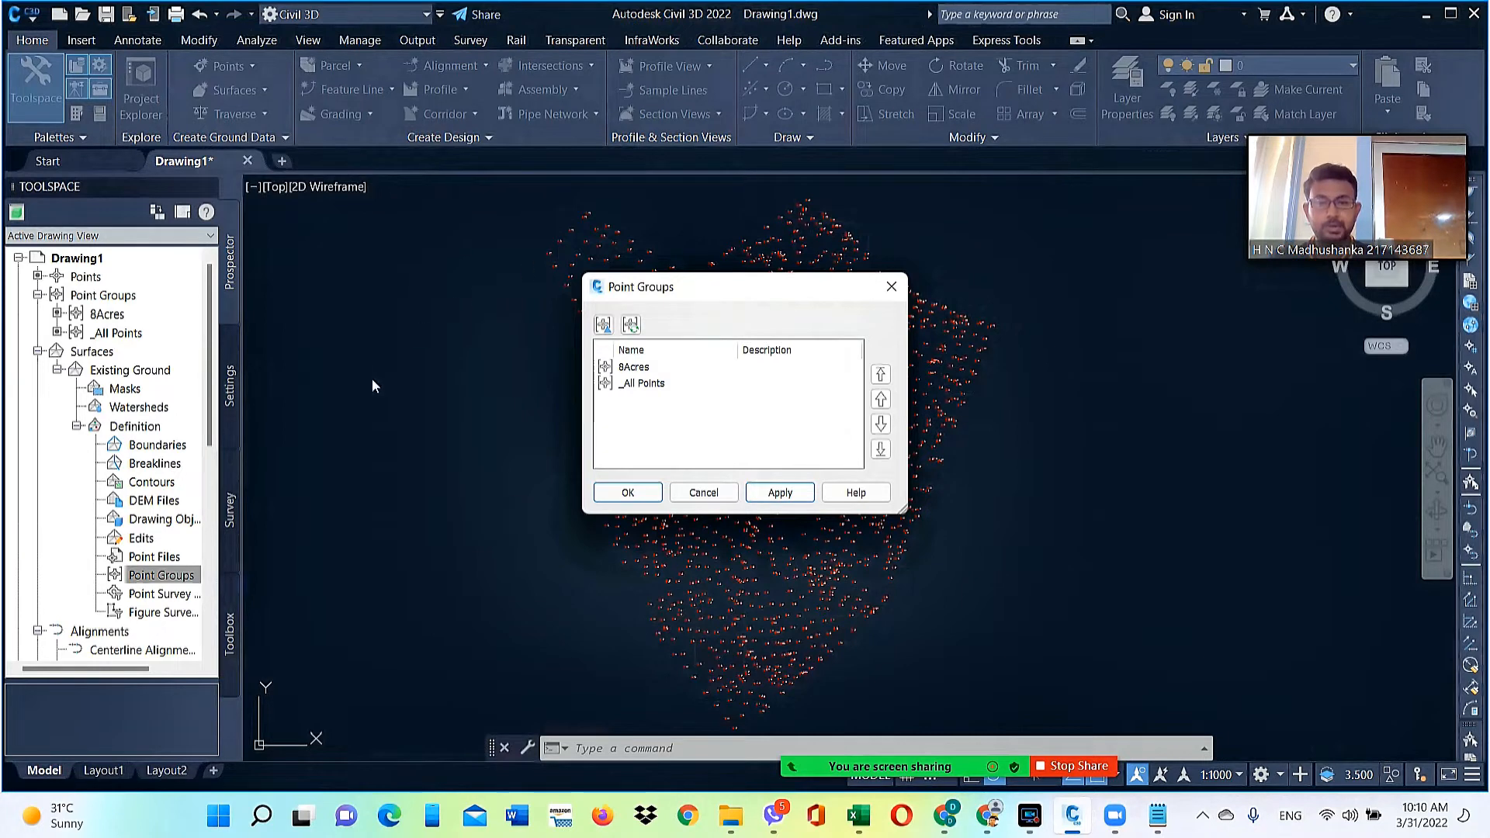
left_click(606, 369)
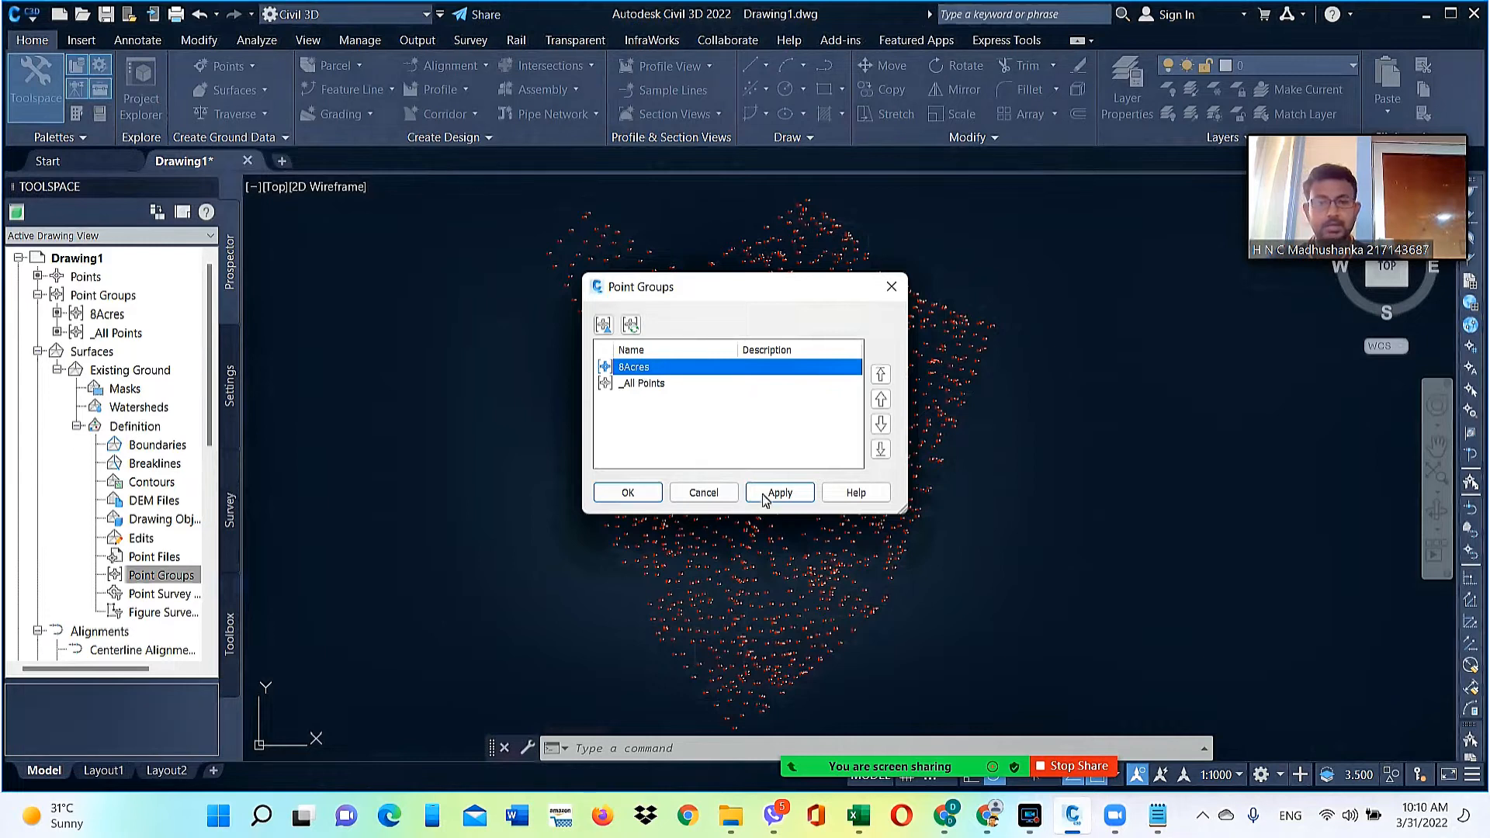
left_click(628, 492)
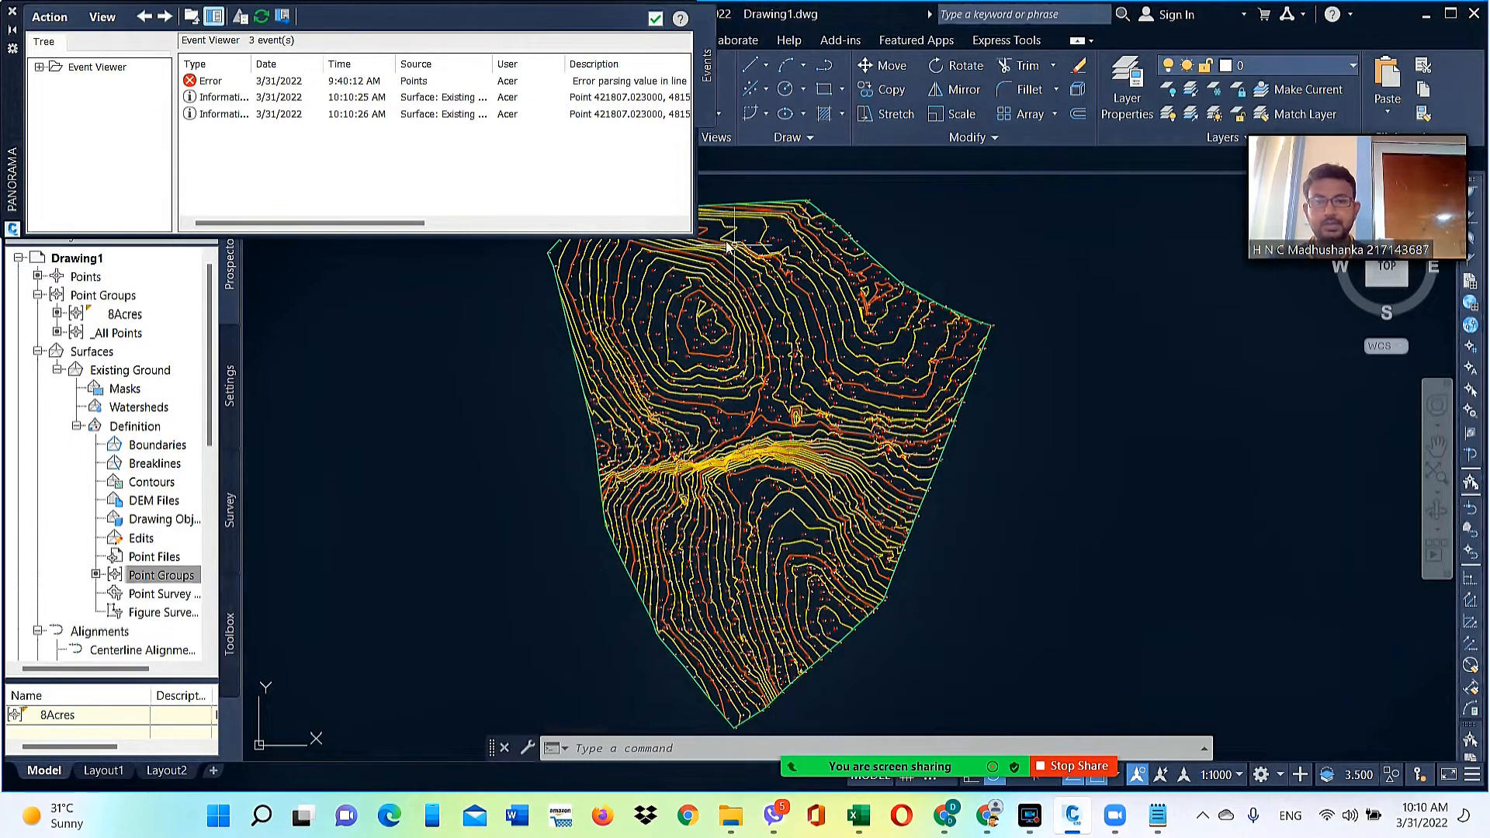
left_click(657, 21)
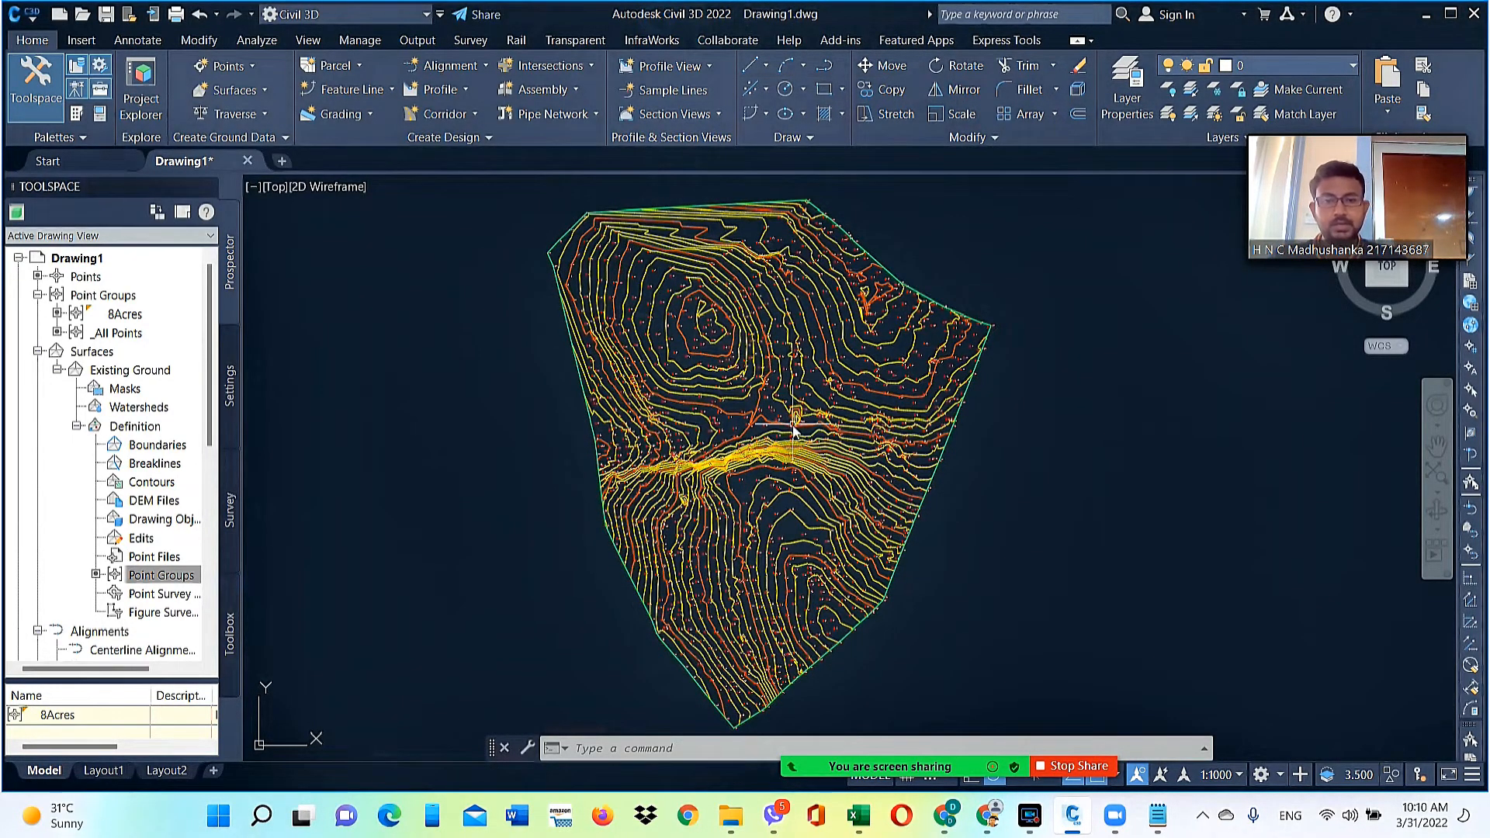
Examine the major and minor contours across the Existing Ground surface, including the irregular contours near its northeast boundary
scroll(771, 434, "up", 3)
scroll(771, 358, "up", 2)
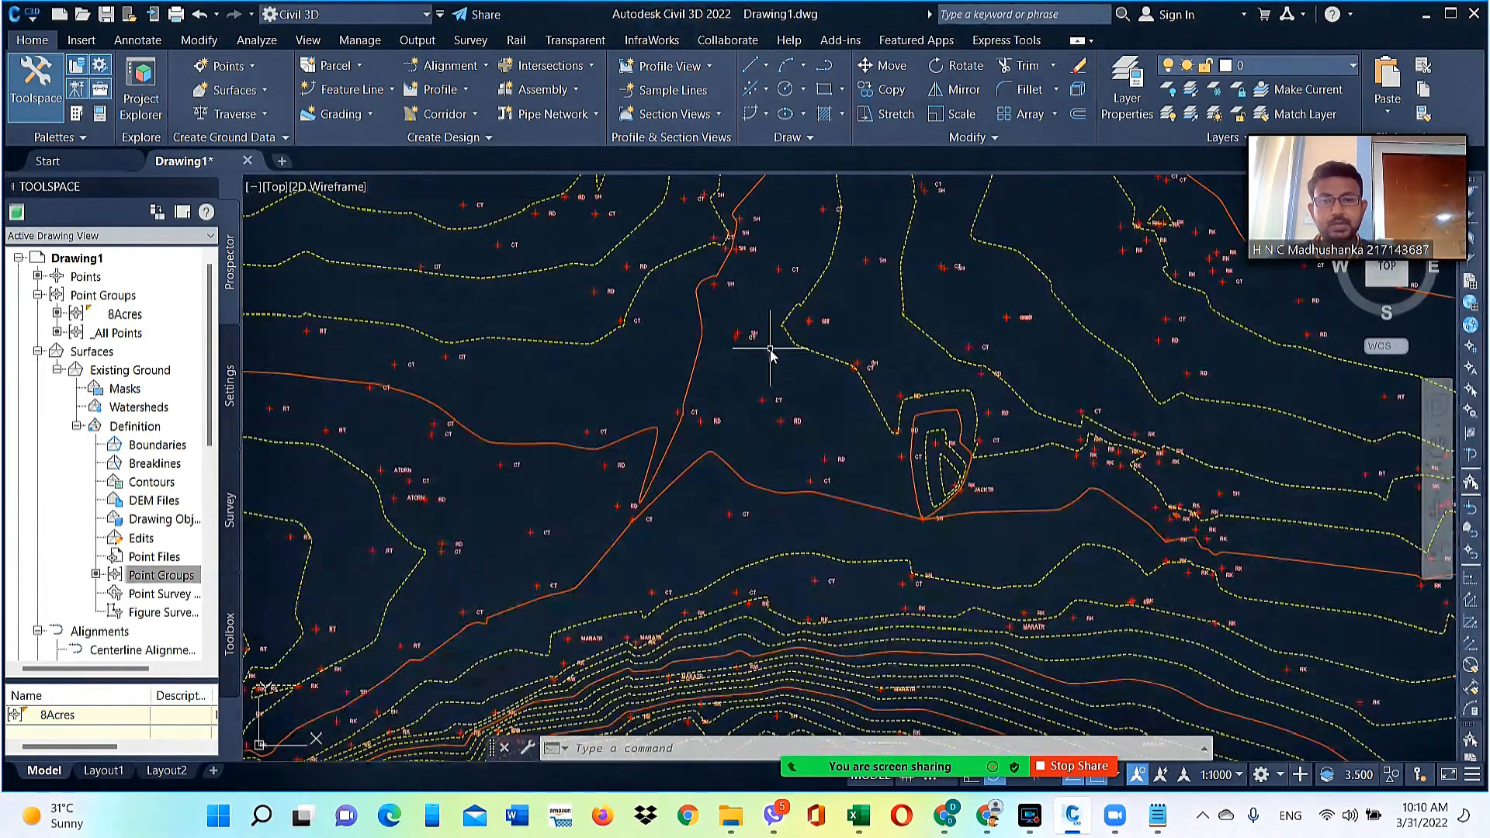
scroll(771, 359, "down", 2)
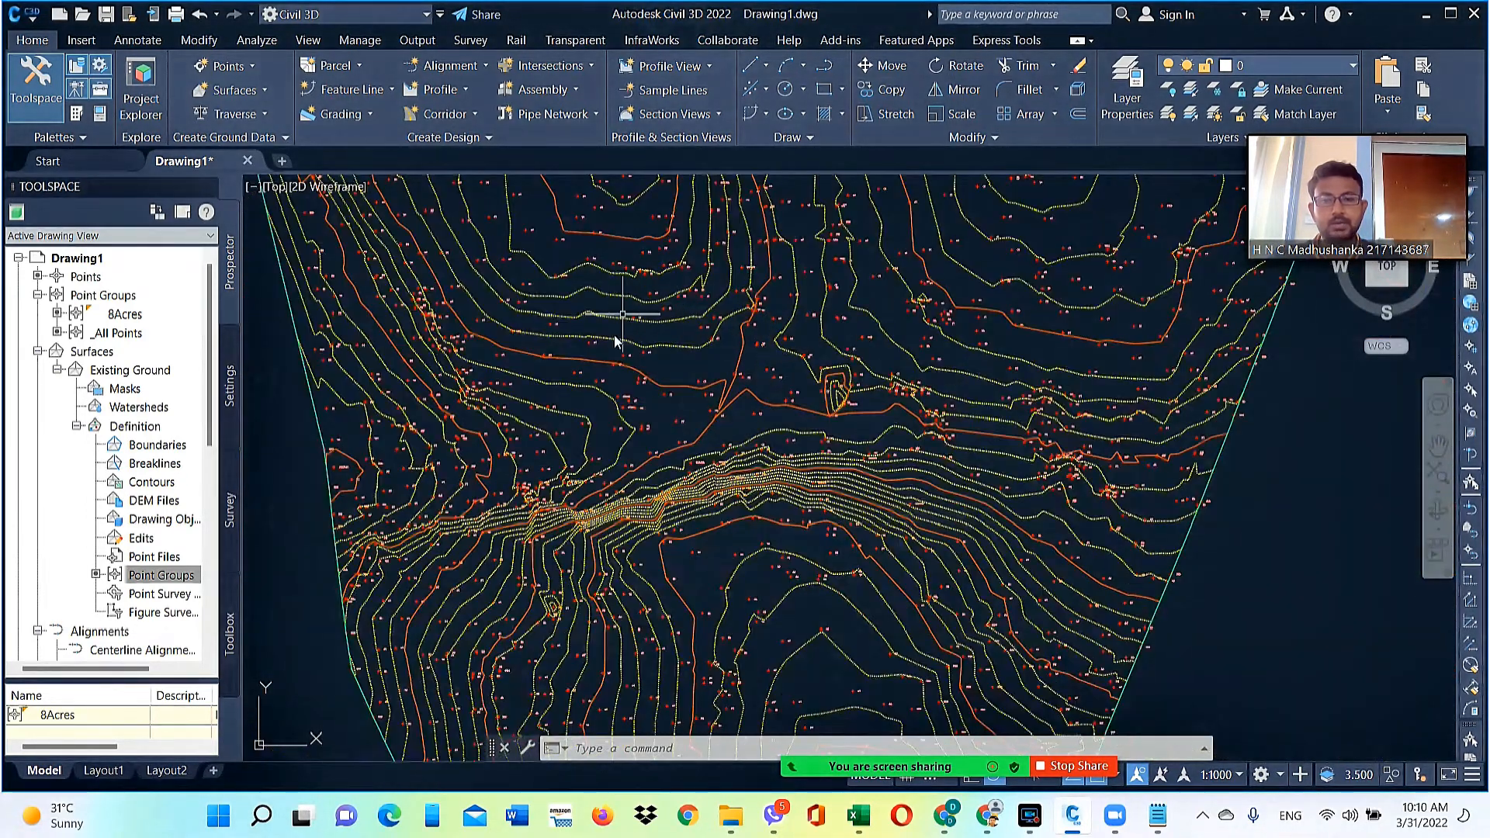
scroll(618, 336, "down", 4)
scroll(613, 310, "up", 3)
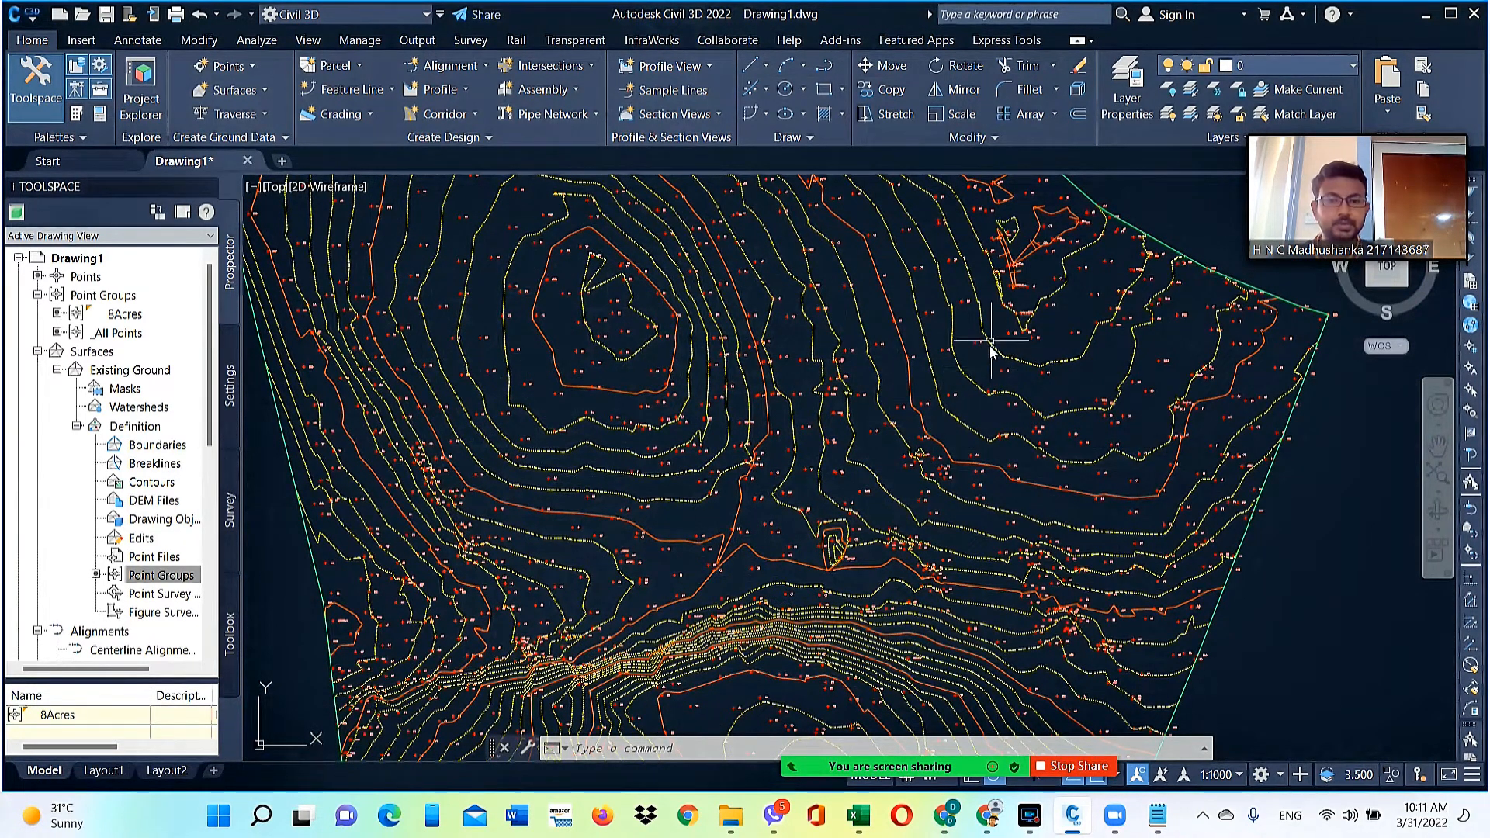
scroll(786, 544, "up", 2)
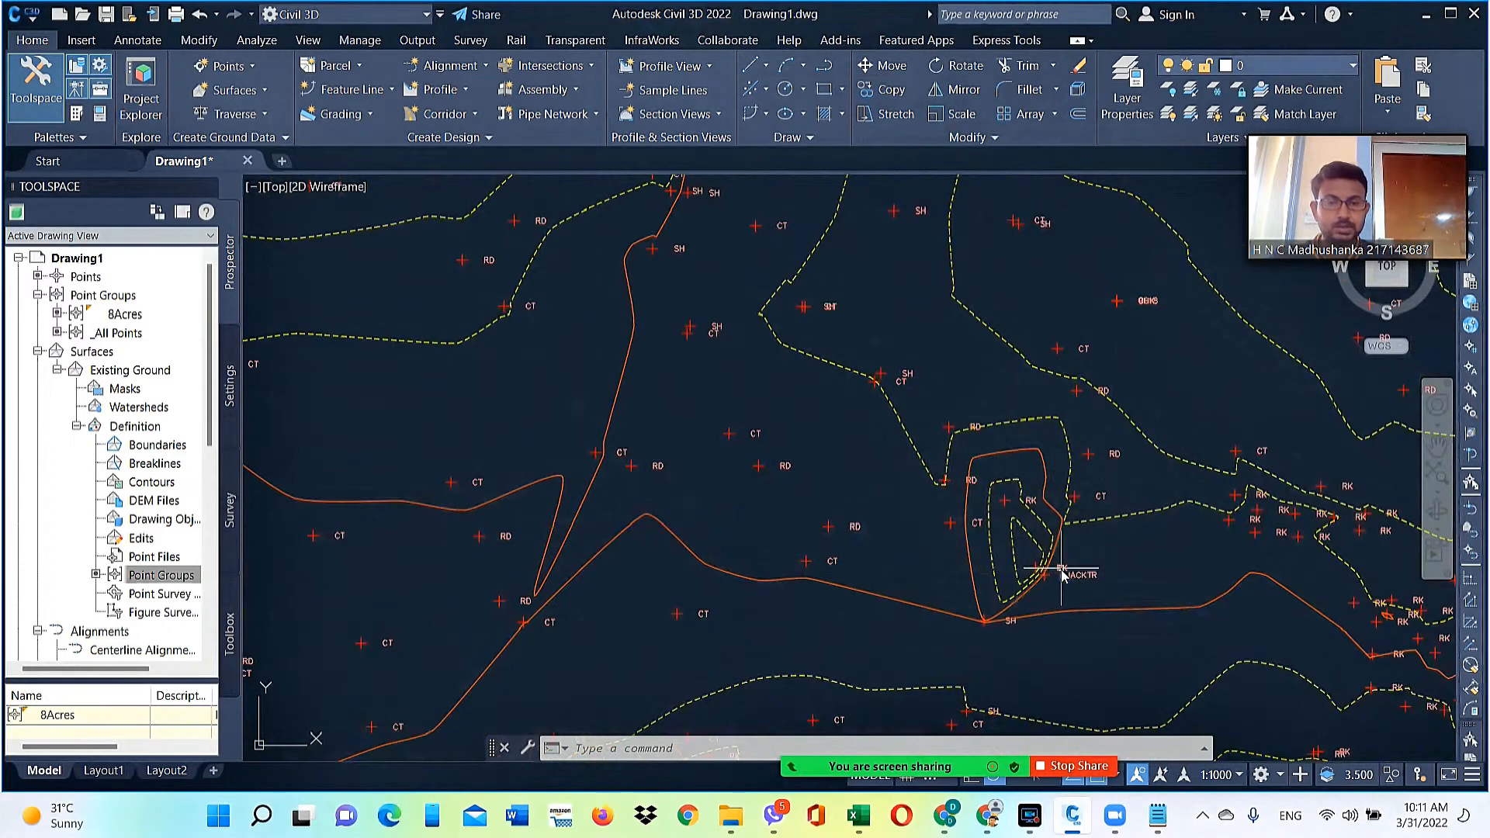
scroll(987, 428, "down", 5)
scroll(984, 701, "up", 4)
scroll(984, 701, "down", 3)
scroll(990, 512, "up", 5)
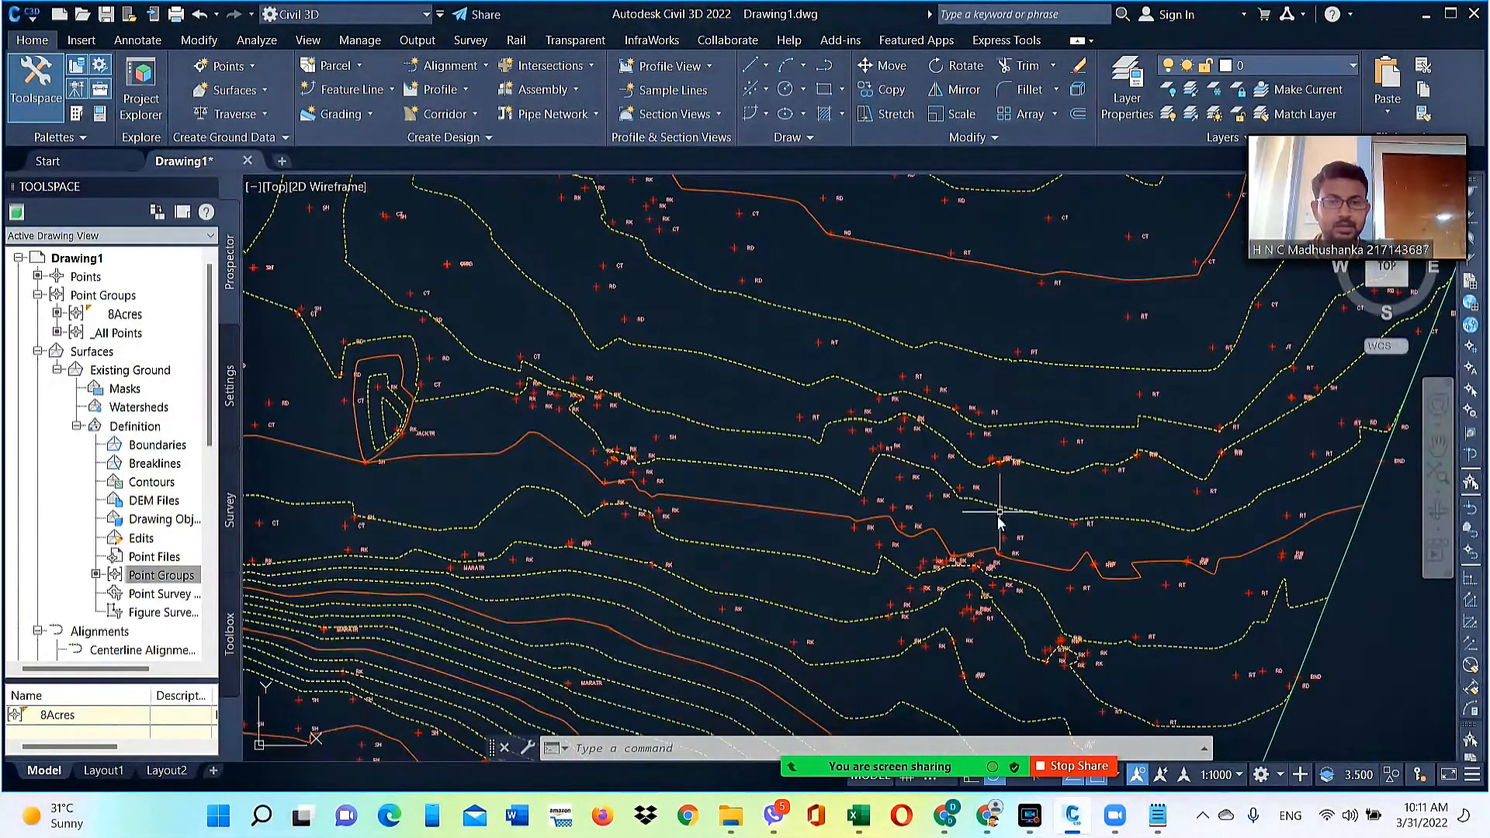
scroll(973, 590, "down", 5)
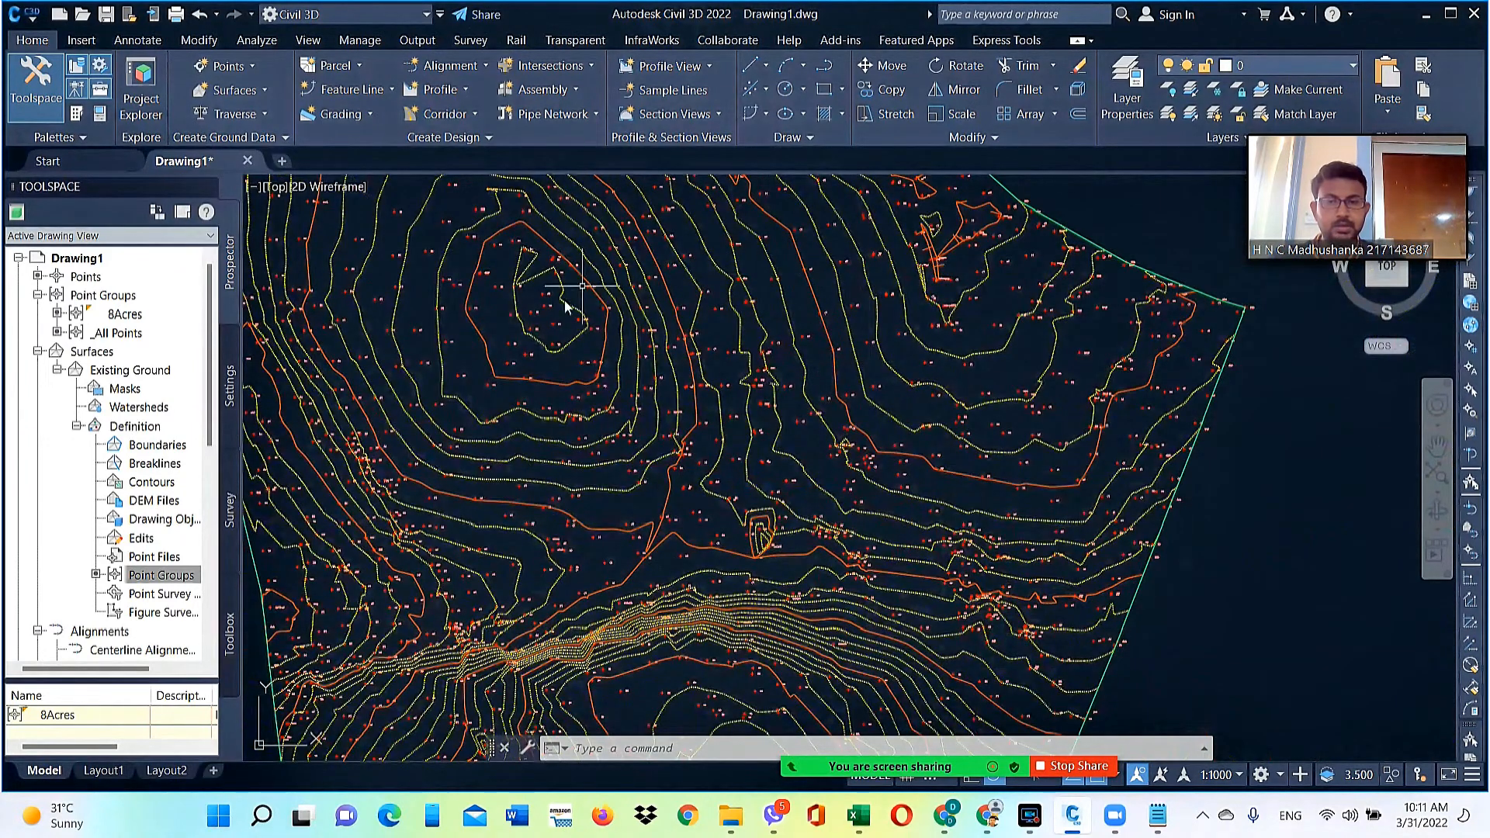
scroll(543, 295, "up", 4)
scroll(708, 449, "down", 5)
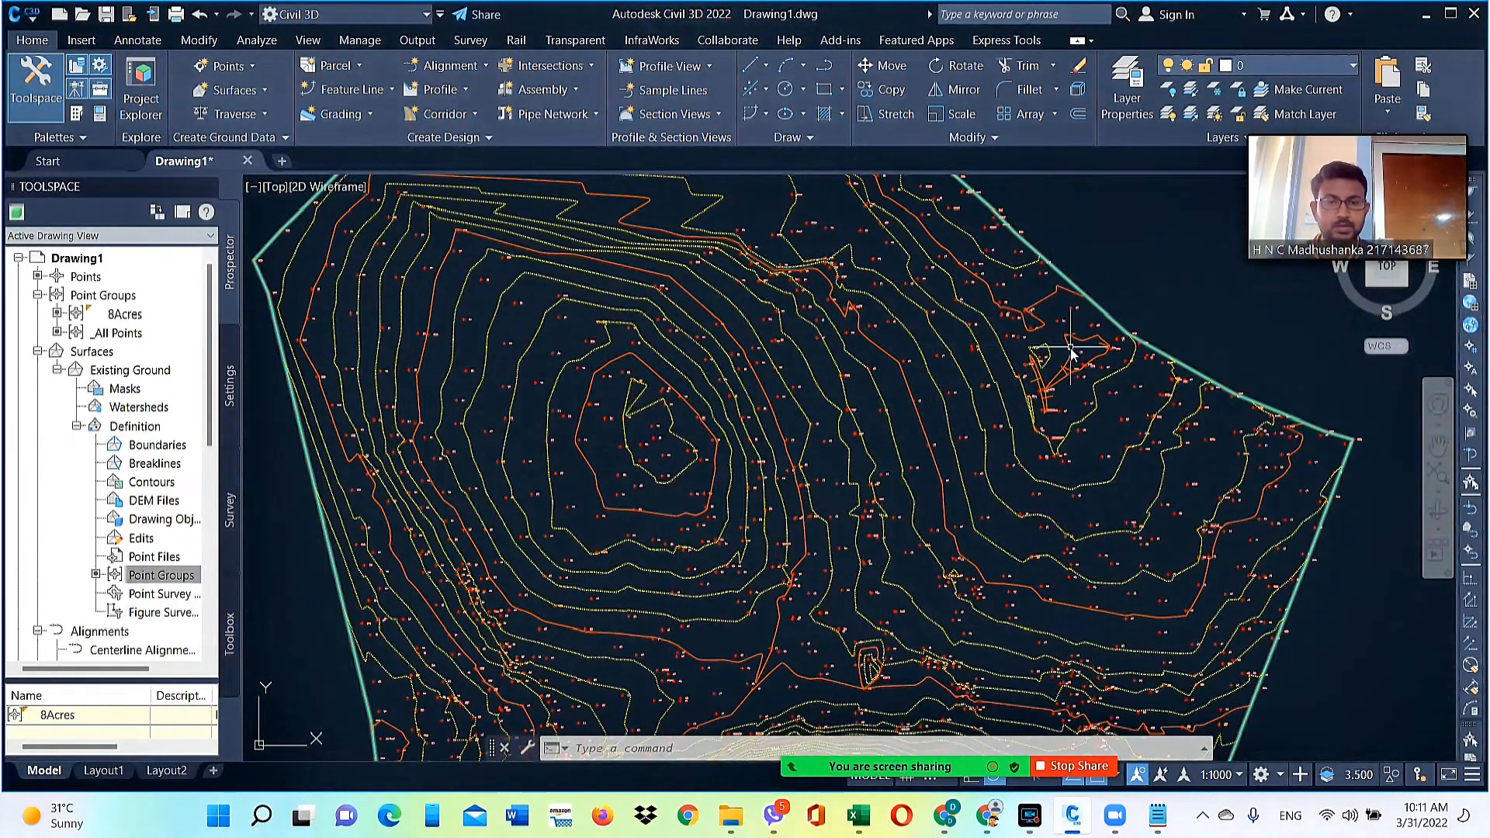
scroll(1048, 372, "up", 6)
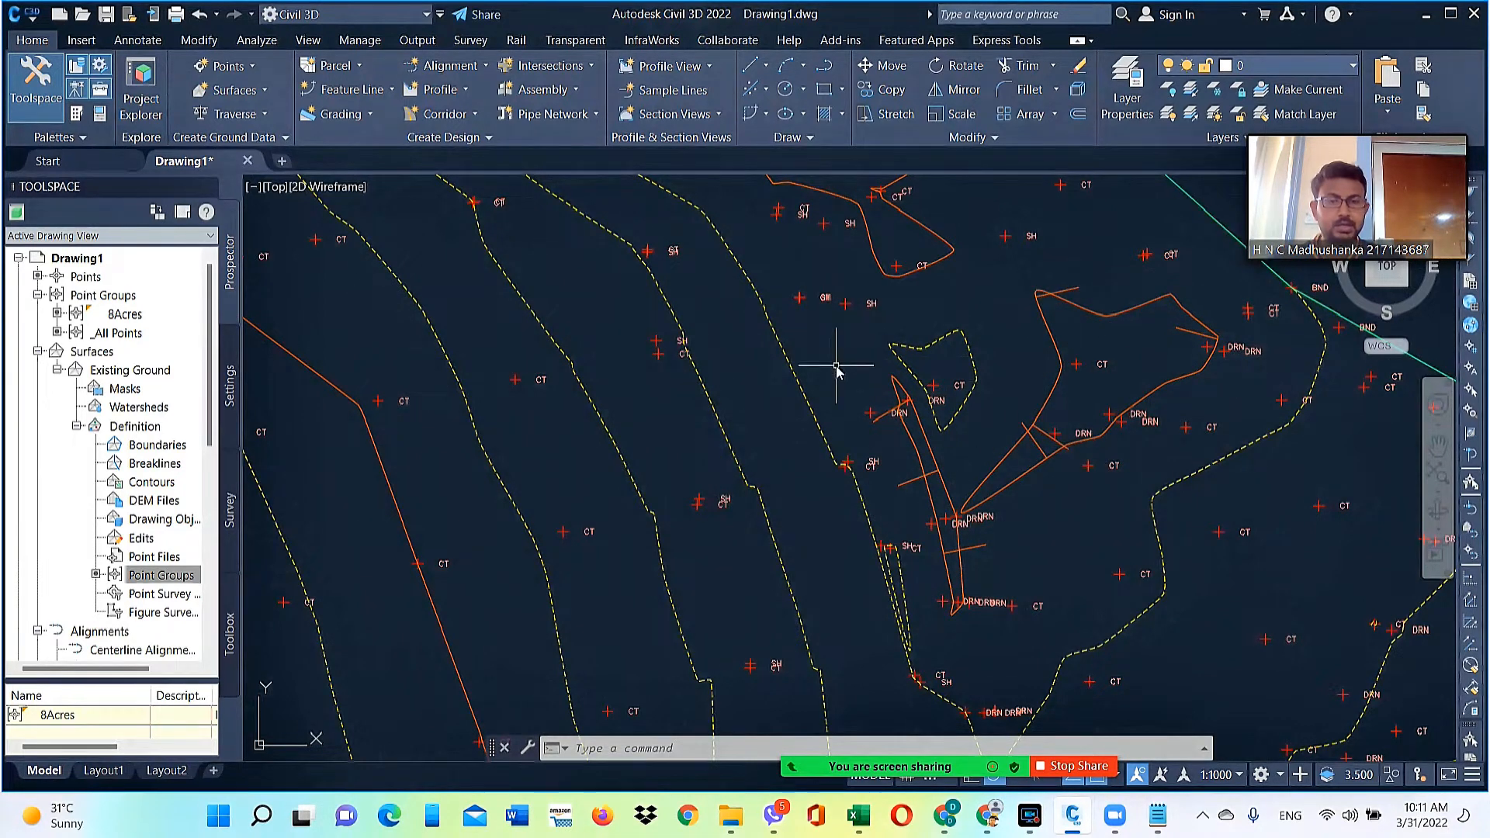
scroll(913, 403, "down", 2)
scroll(912, 403, "down", 2)
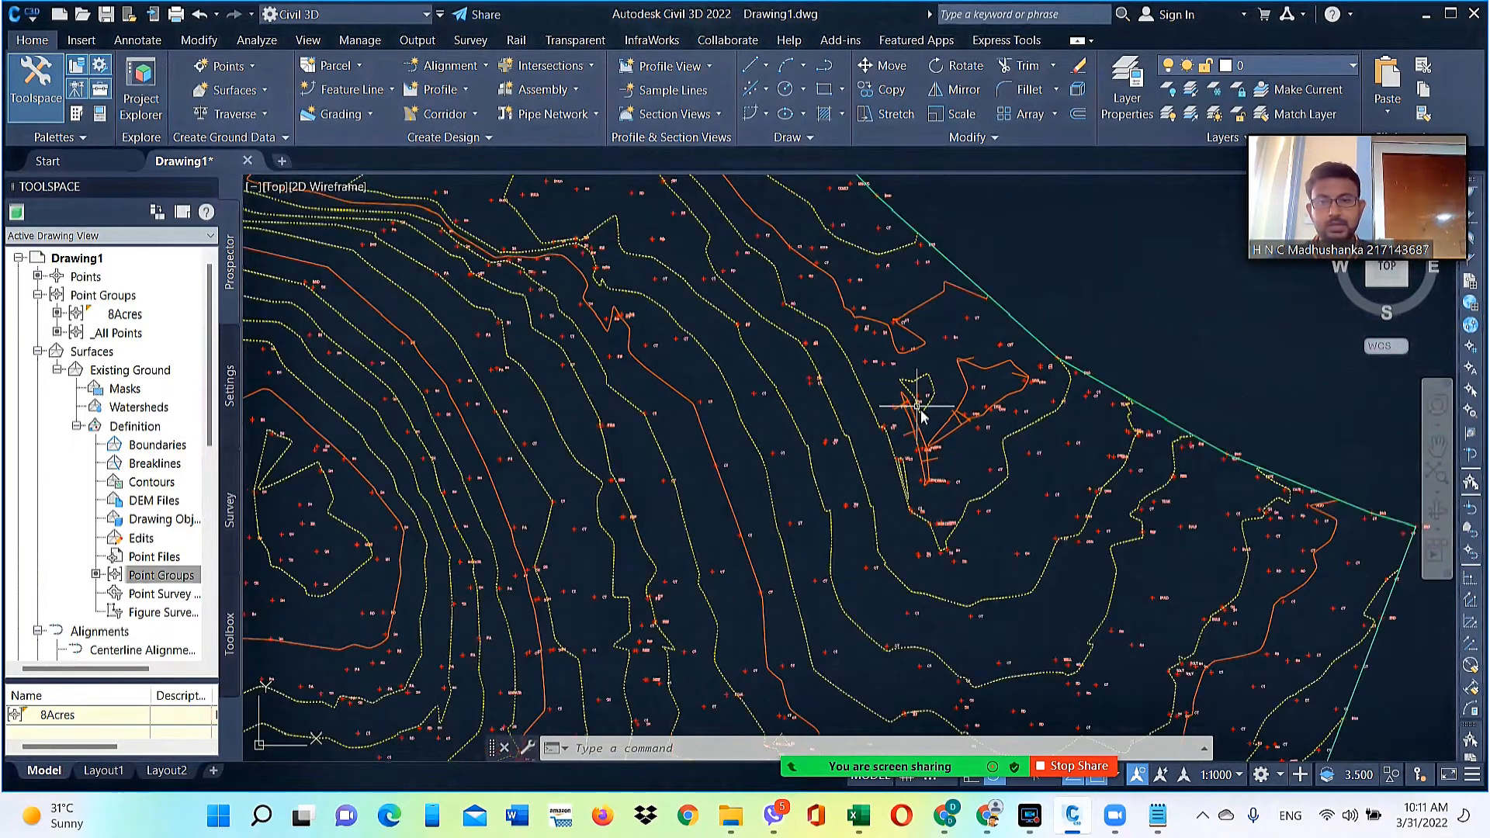
scroll(851, 443, "down", 1)
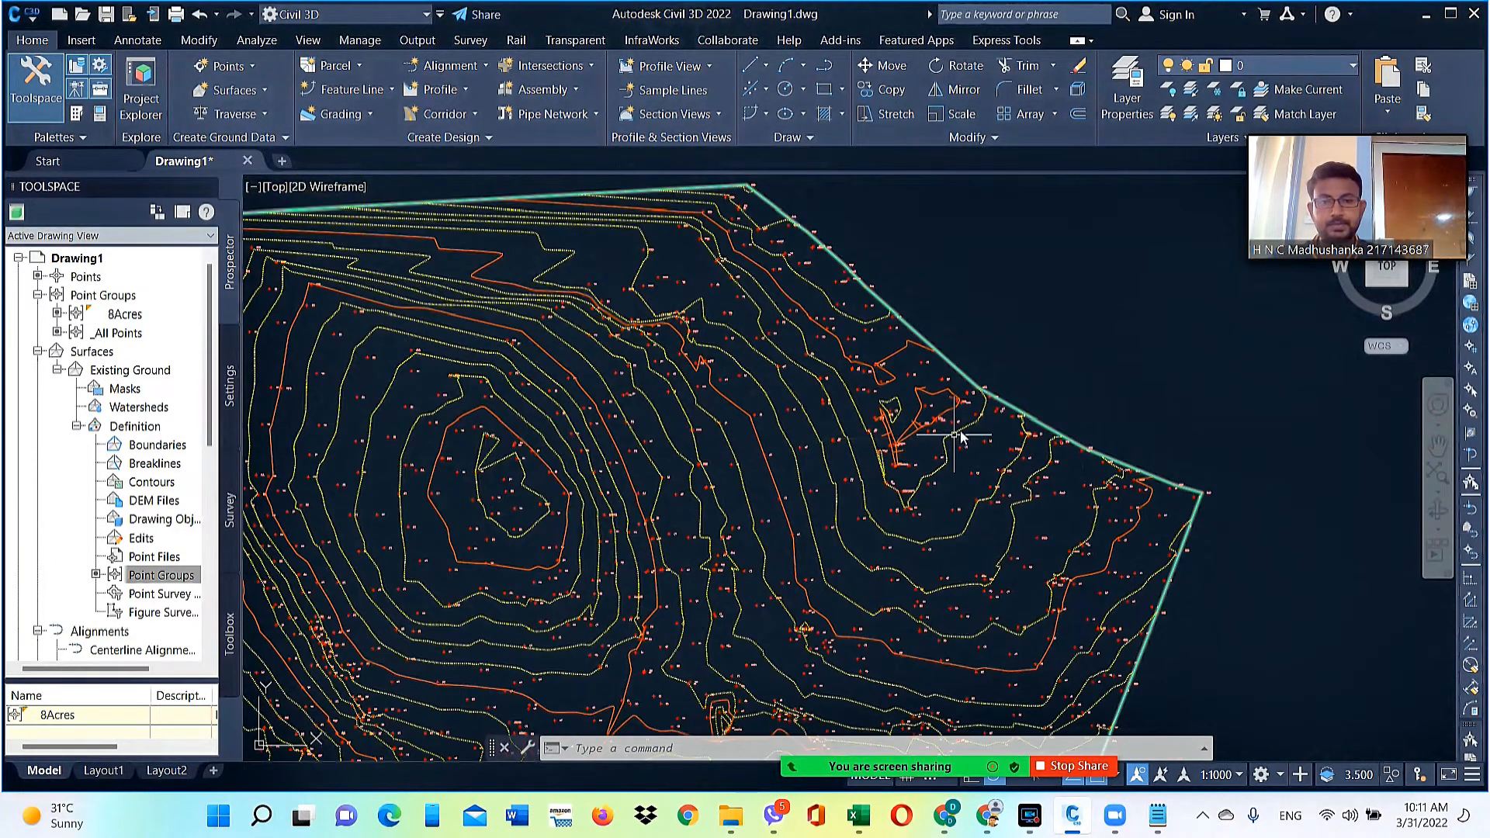
scroll(1001, 388, "down", 2)
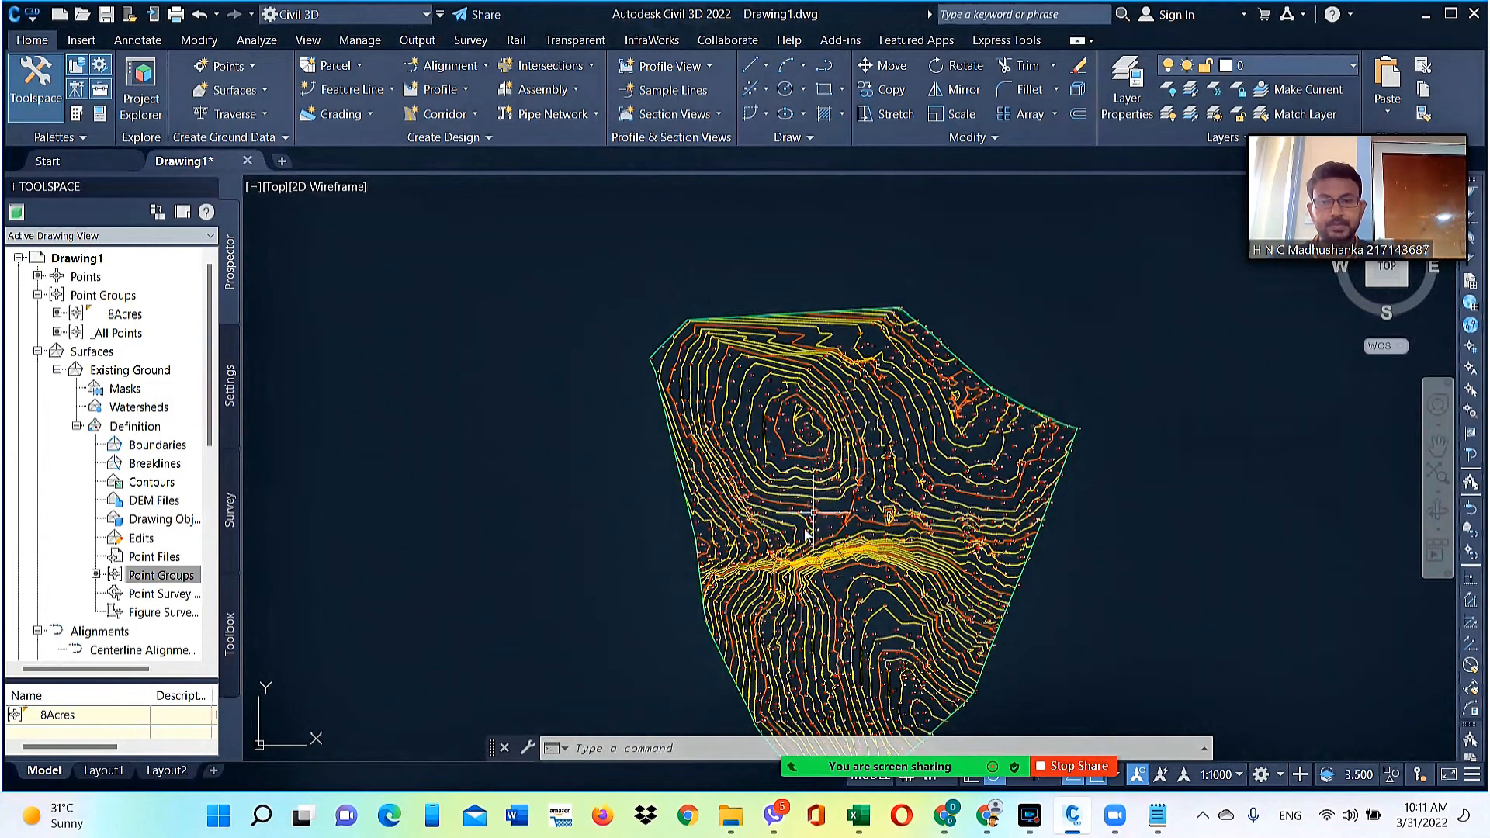
scroll(808, 523, "up", 5)
scroll(708, 429, "down", 5)
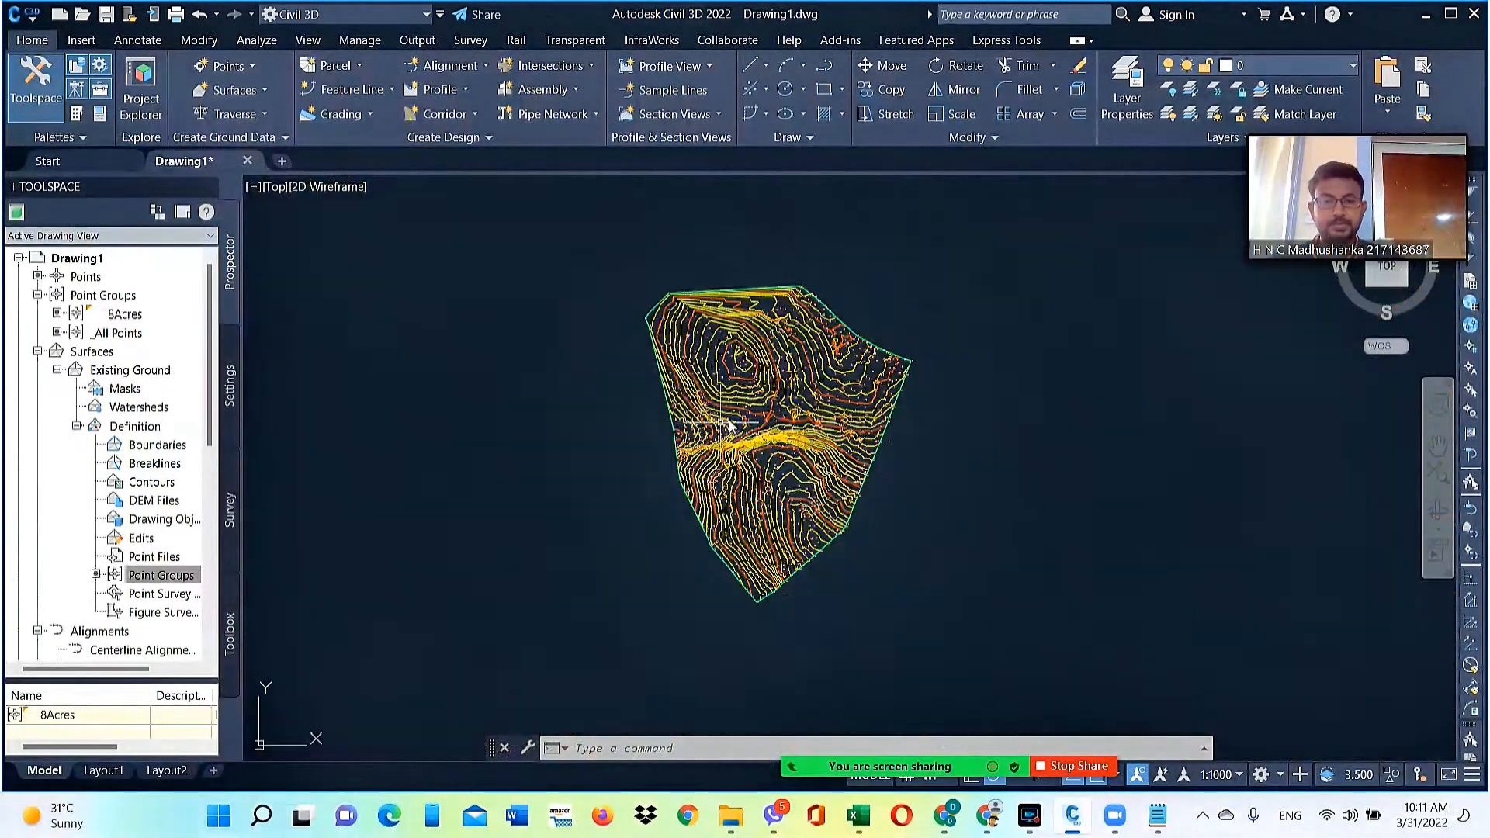
Examine the contours across the Existing Ground surface, from the zigzag lines near its northern edge to the dense band across the middle
scroll(655, 316, "up", 3)
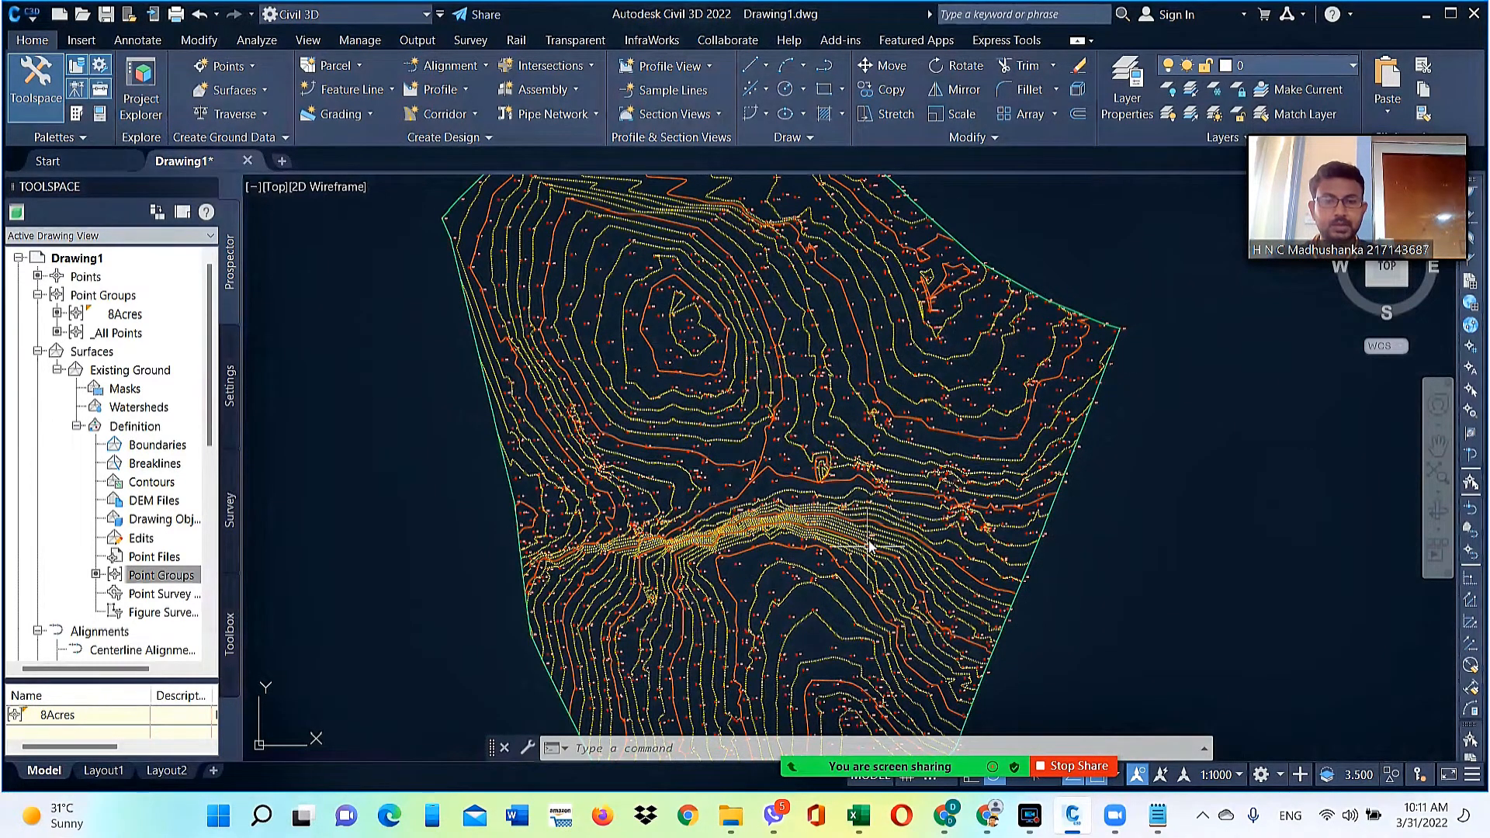
scroll(854, 489, "down", 5)
scroll(868, 448, "up", 5)
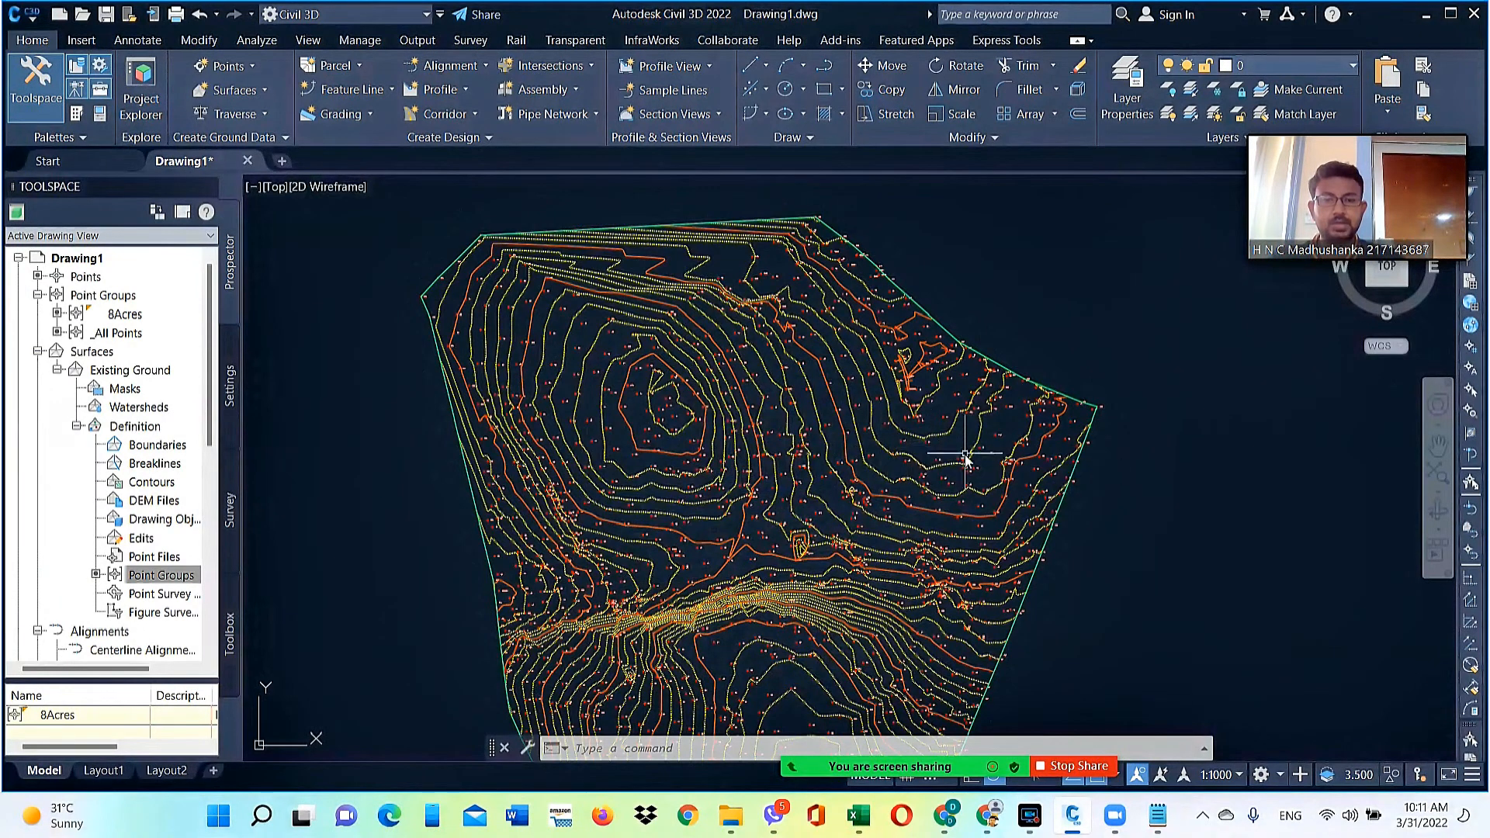
scroll(656, 237, "up", 3)
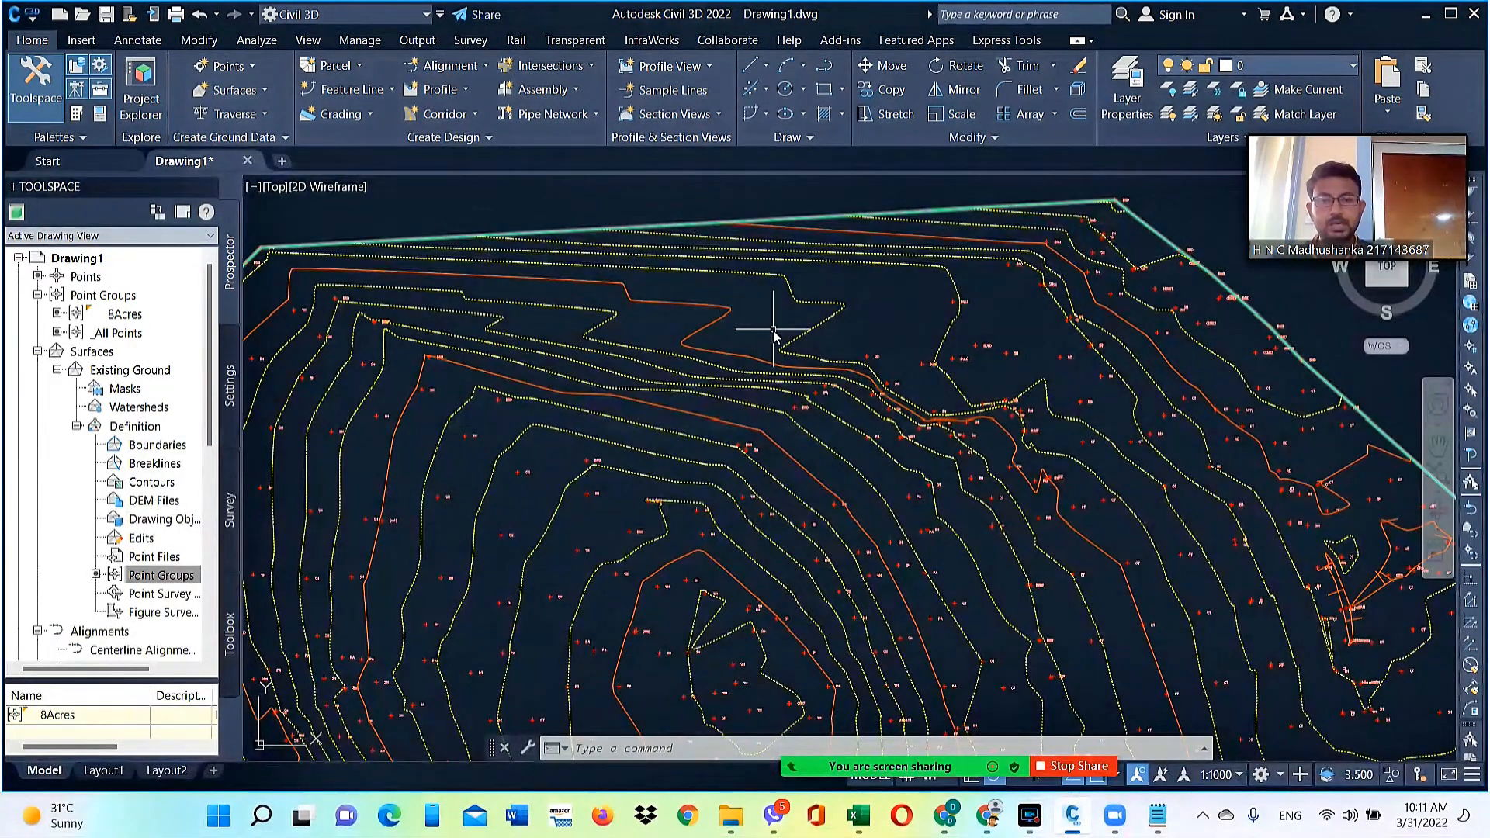
scroll(857, 368, "down", 3)
scroll(802, 283, "down", 1)
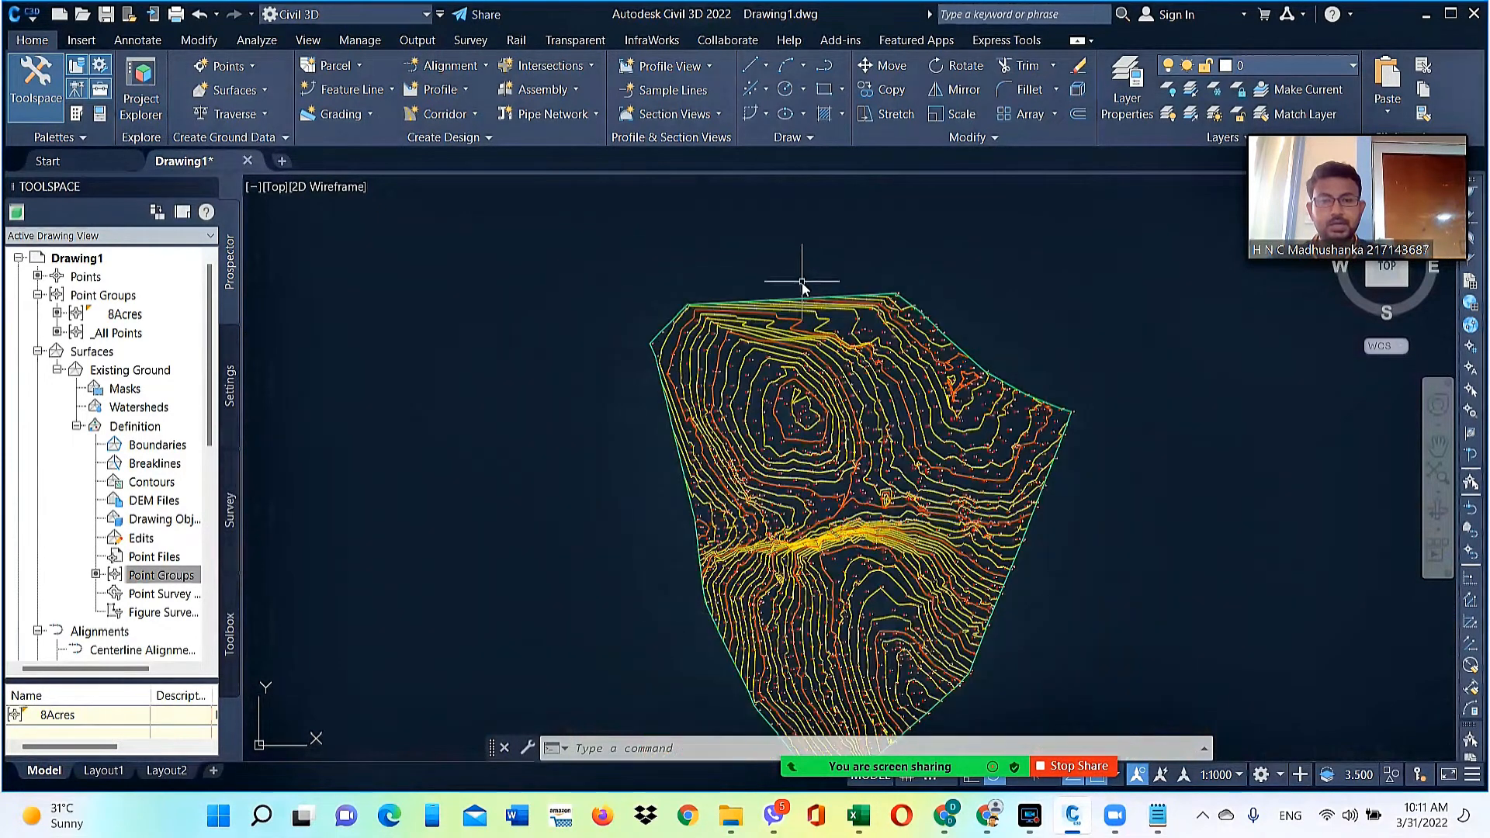
scroll(870, 405, "up", 1)
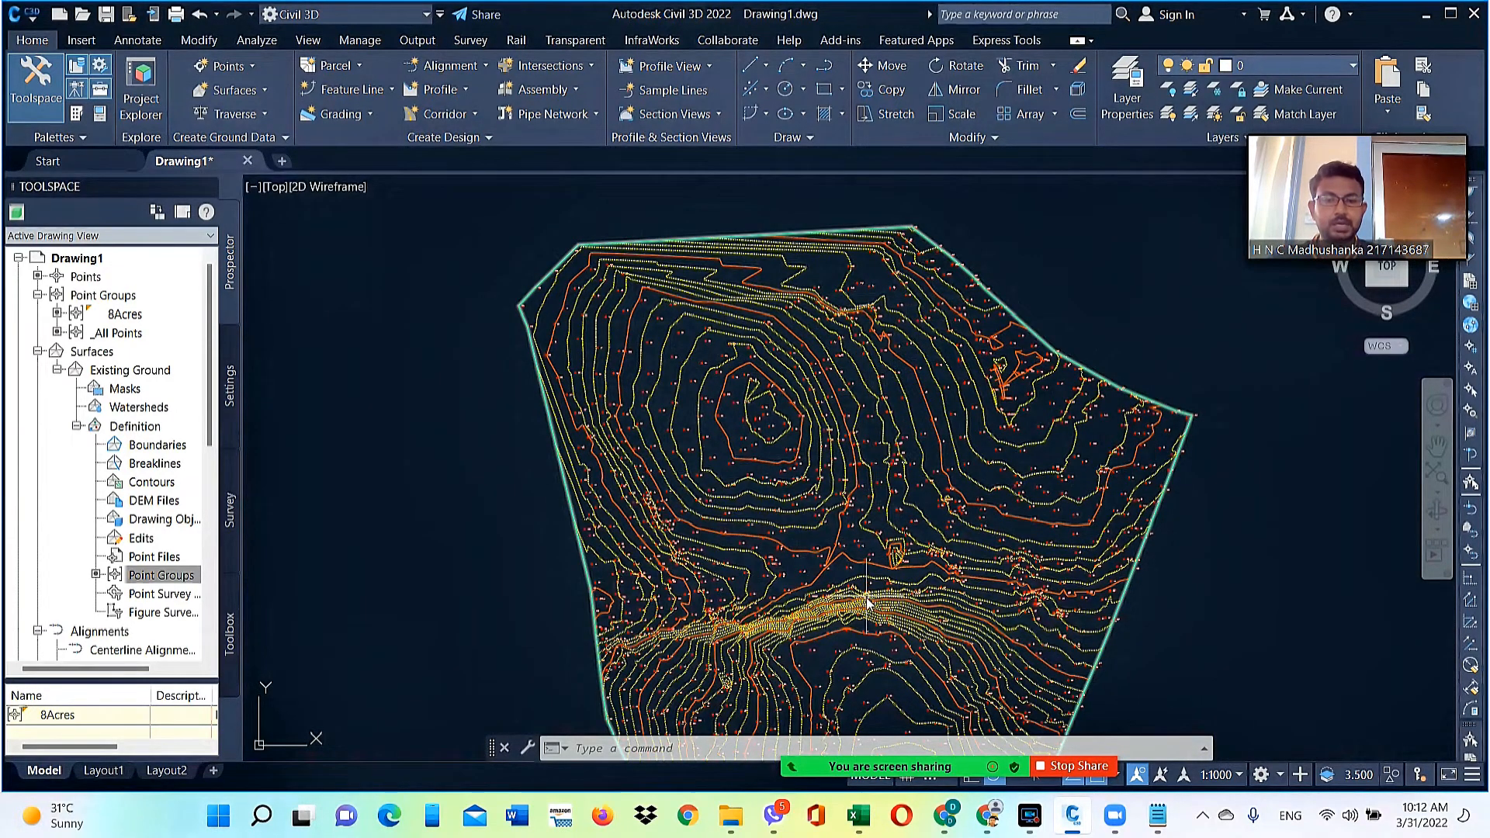
scroll(884, 683, "up", 4)
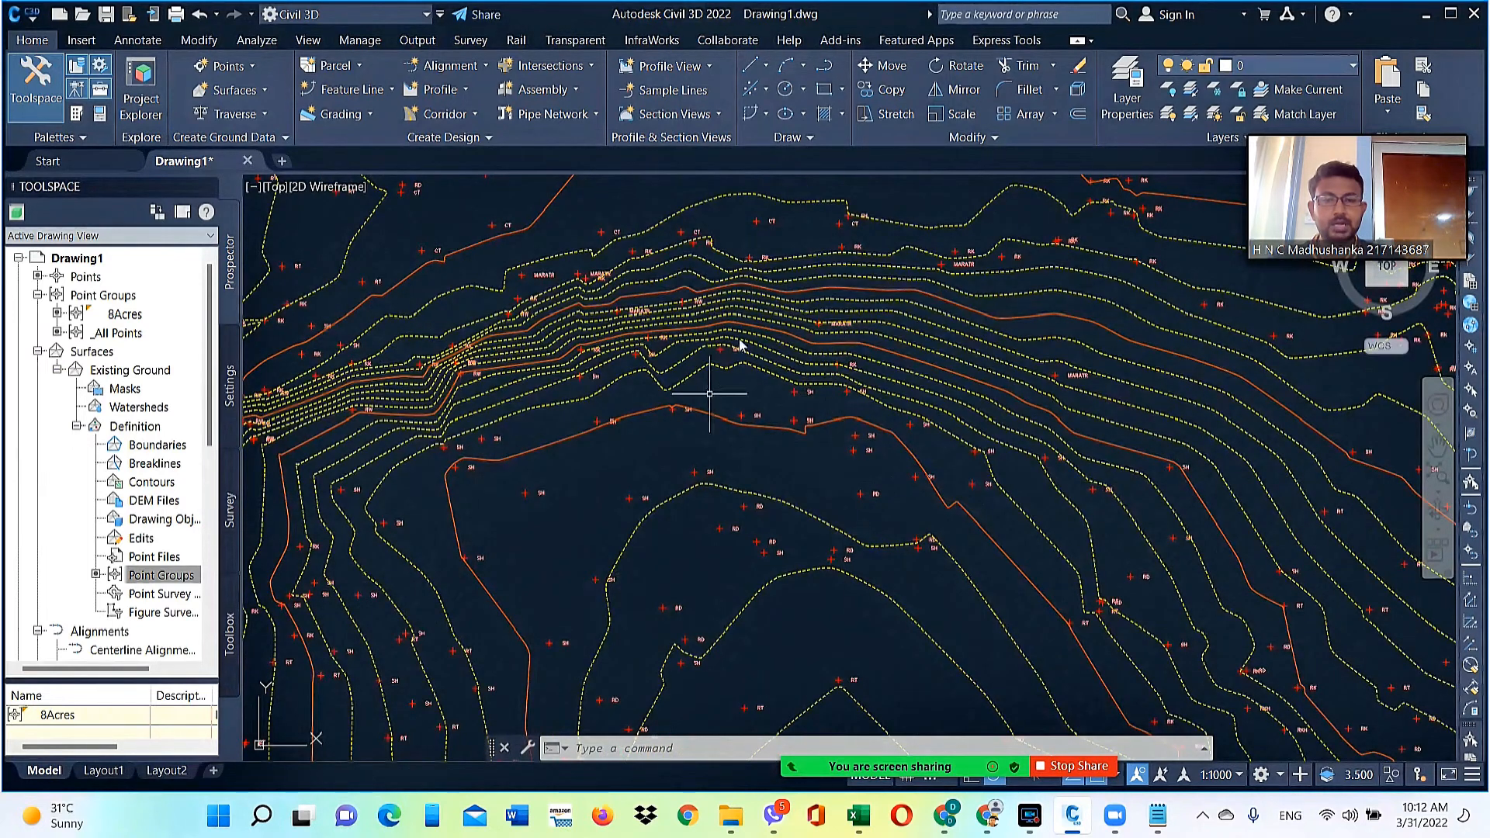
scroll(1095, 485, "down", 3)
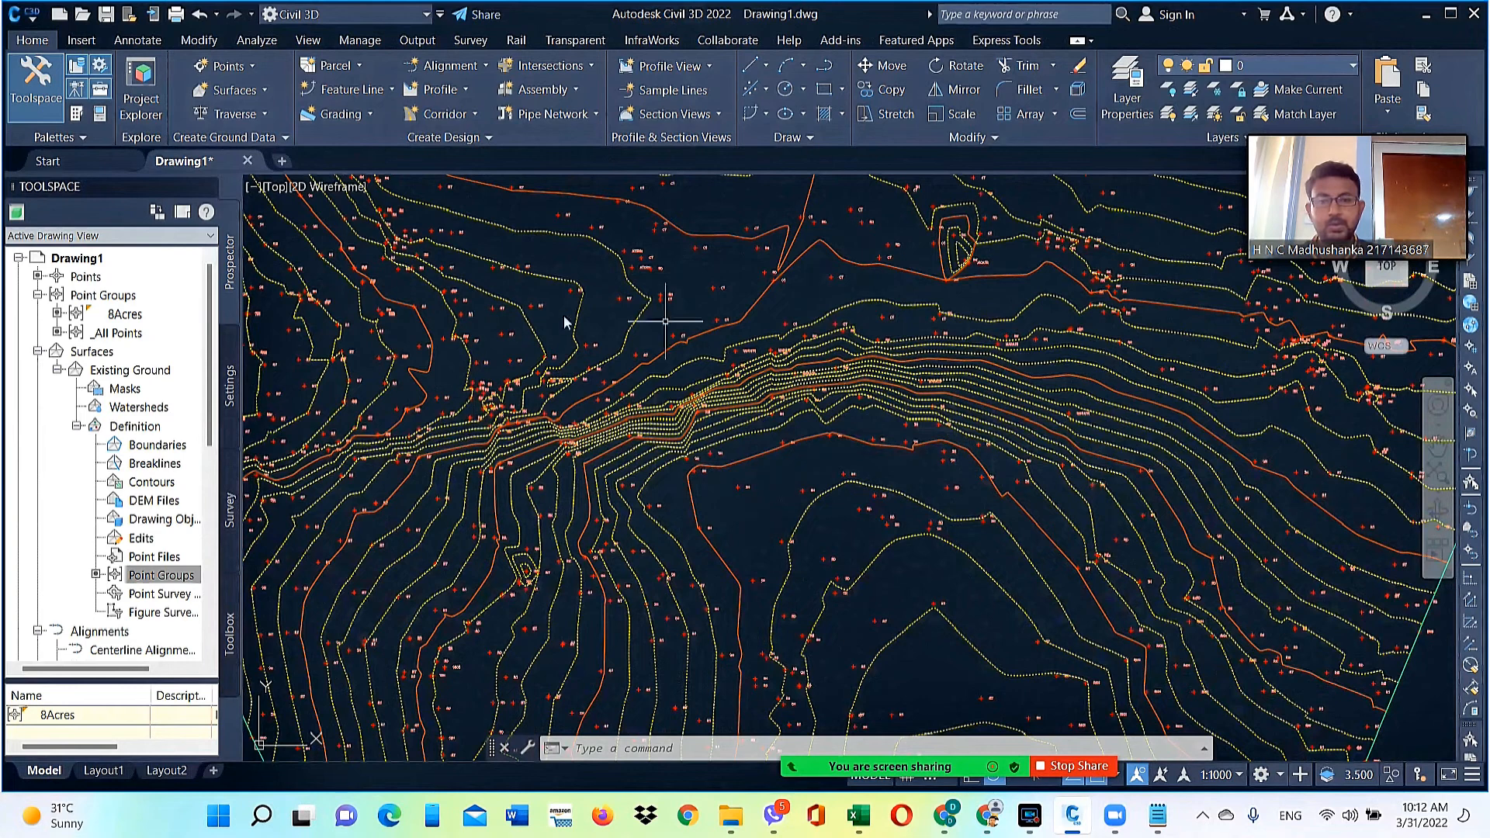
Examine the stretched contours between the northern surface border and the nearest survey points, and compare them with the whole surface outline
middle_click_drag(696, 354, 970, 532)
mouse_move(875, 336)
middle_mouse_down()
mouse_move(771, 630)
mouse_move(780, 674)
middle_mouse_up()
mouse_move(900, 266)
middle_mouse_down()
mouse_move(892, 515)
mouse_move(931, 542)
mouse_move(987, 442)
mouse_move(973, 449)
middle_mouse_up()
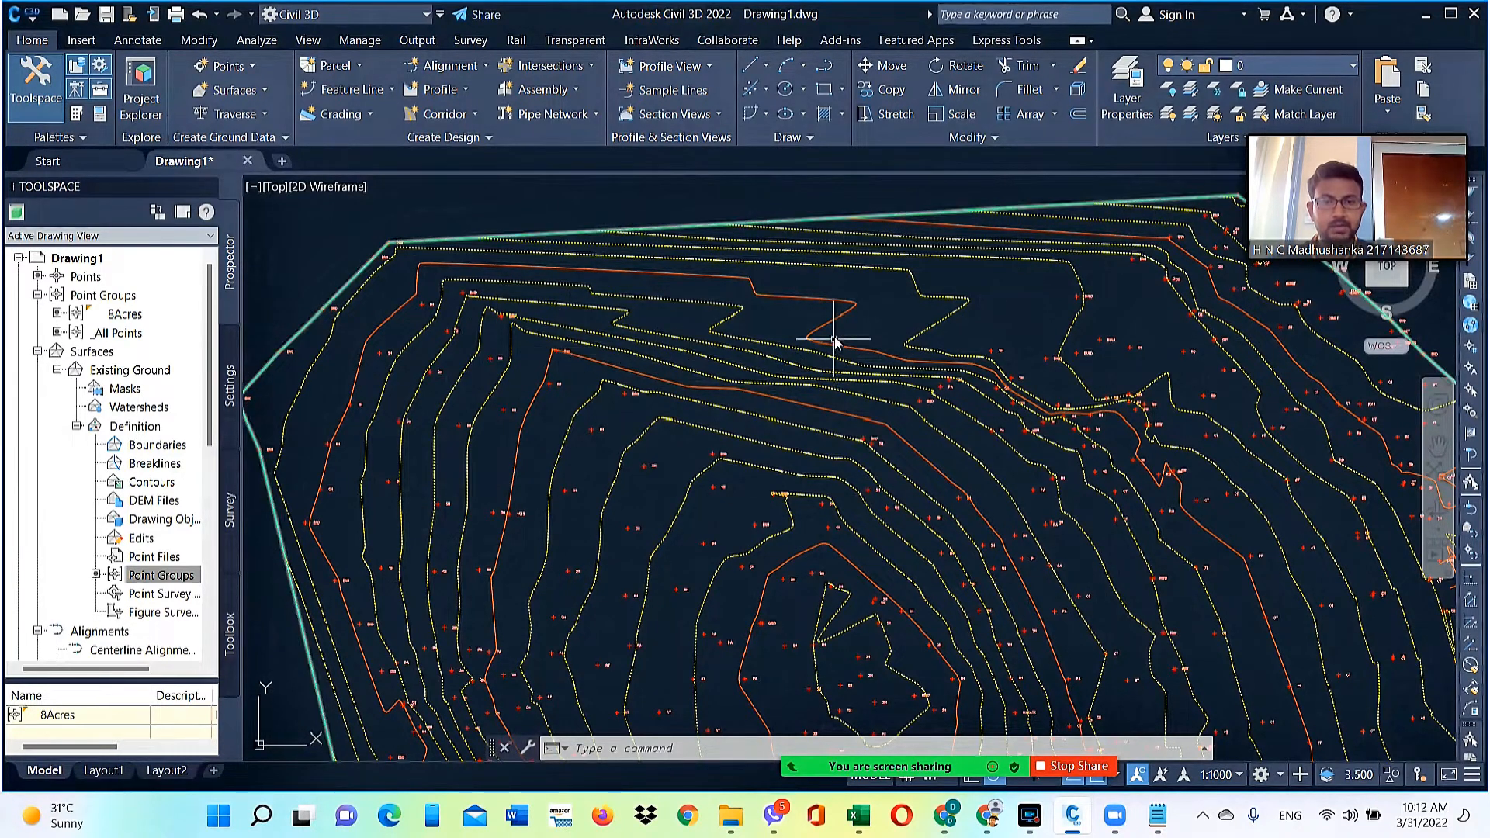
scroll(869, 249, "up", 3)
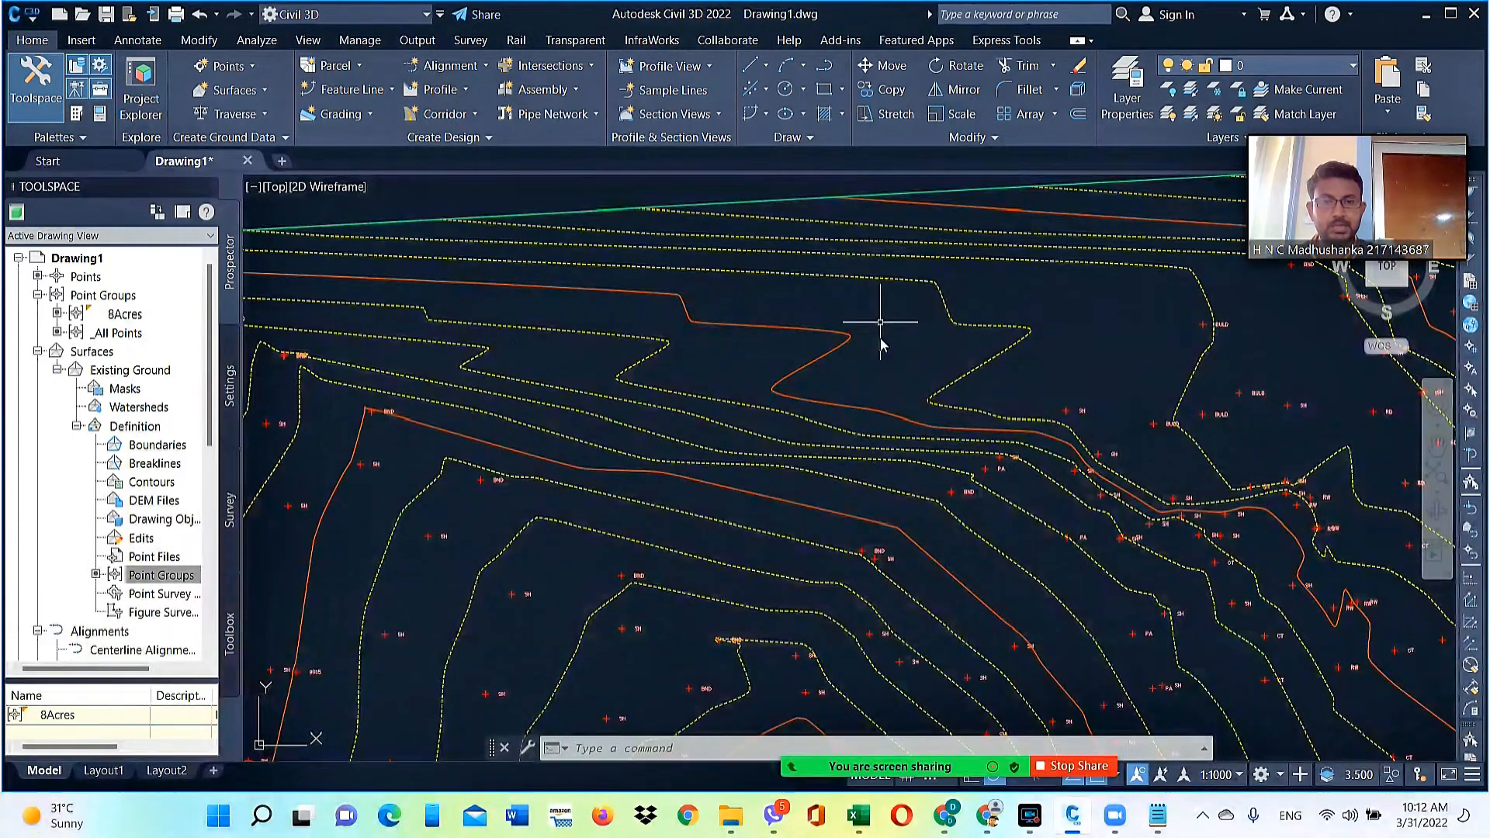
scroll(873, 349, "down", 2)
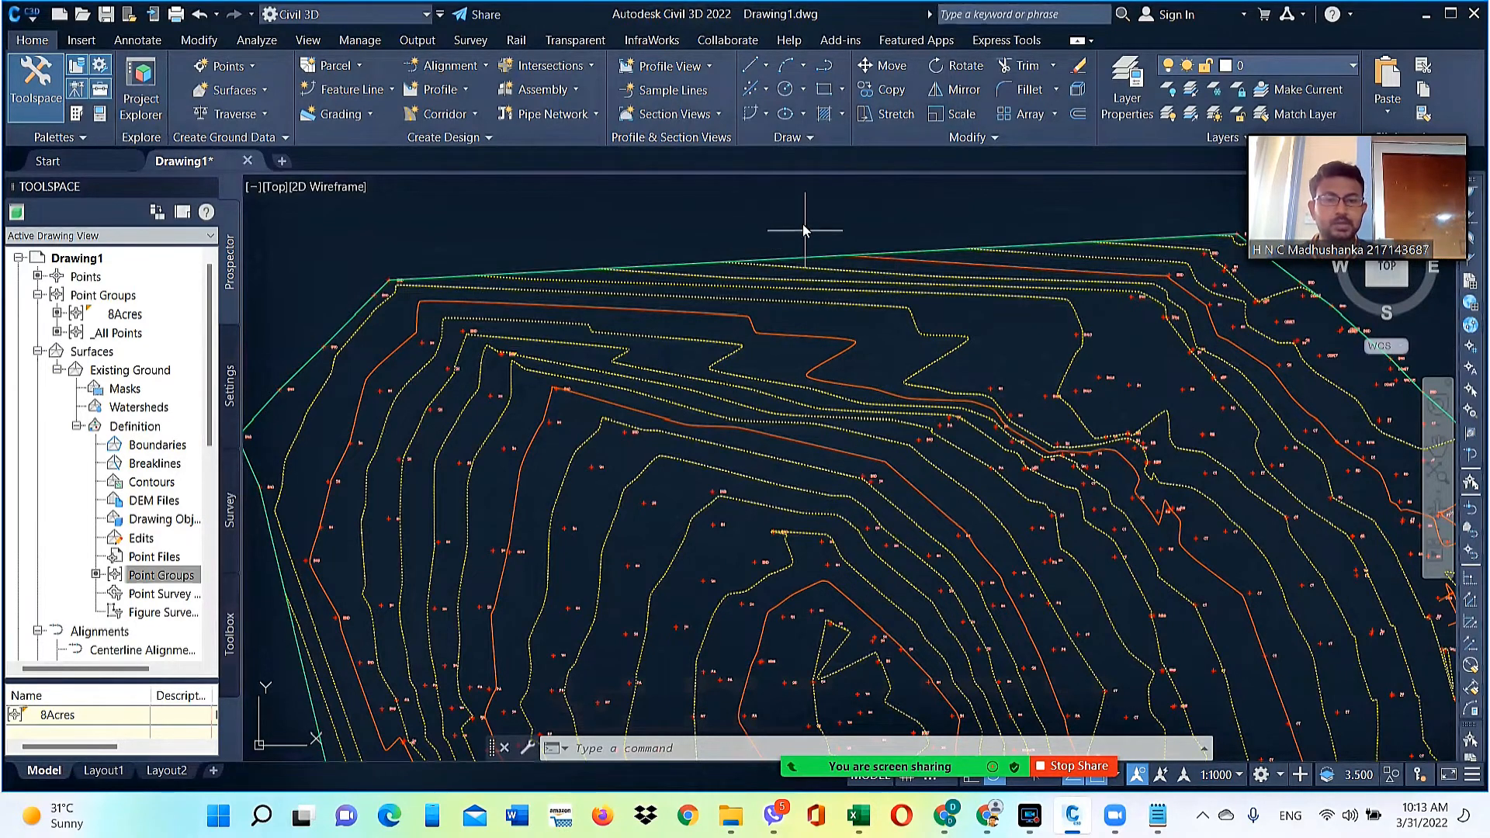
scroll(803, 224, "down", 3)
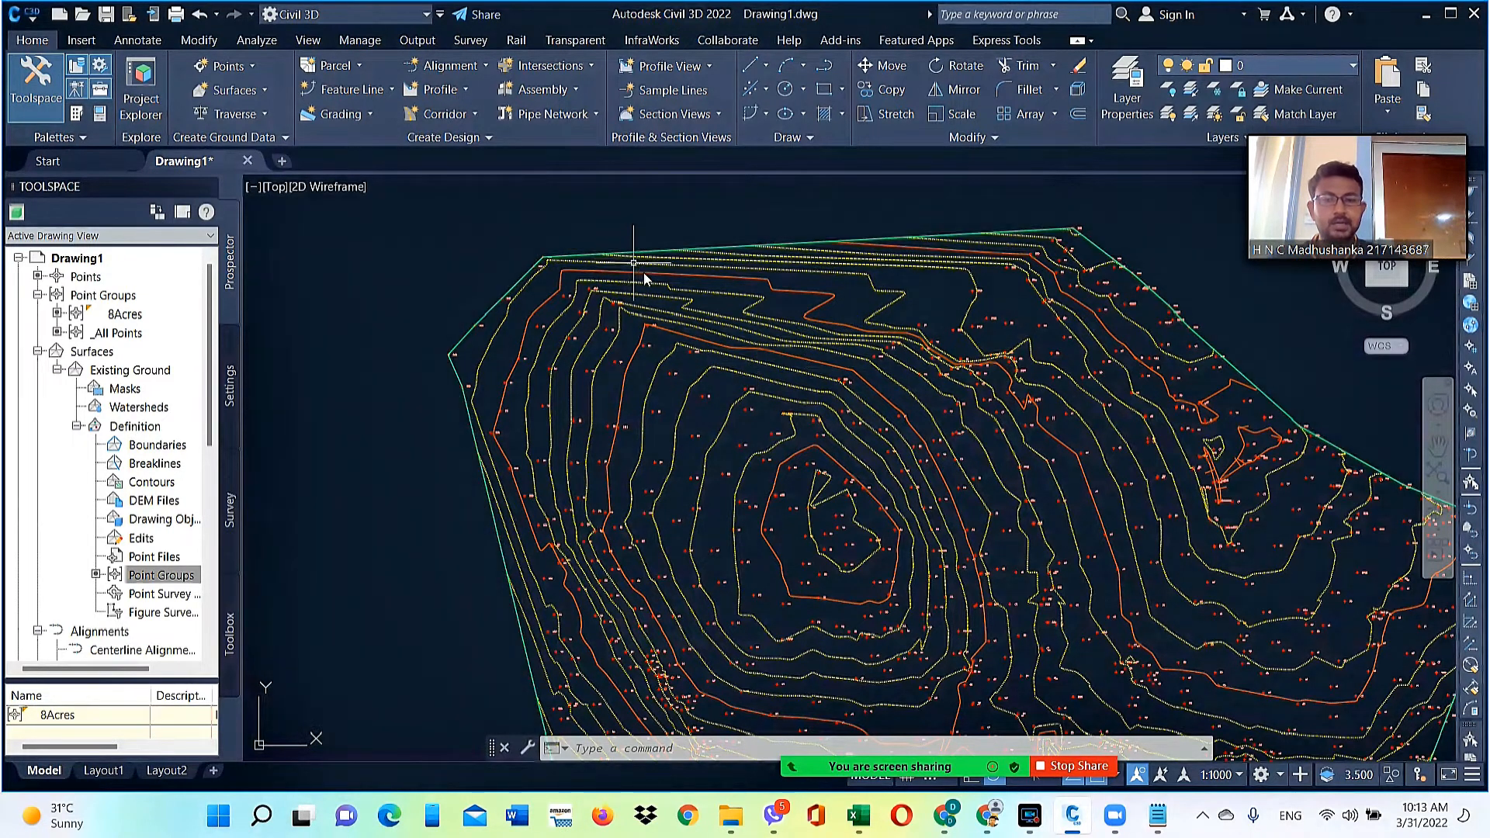
scroll(534, 197, "down", 4)
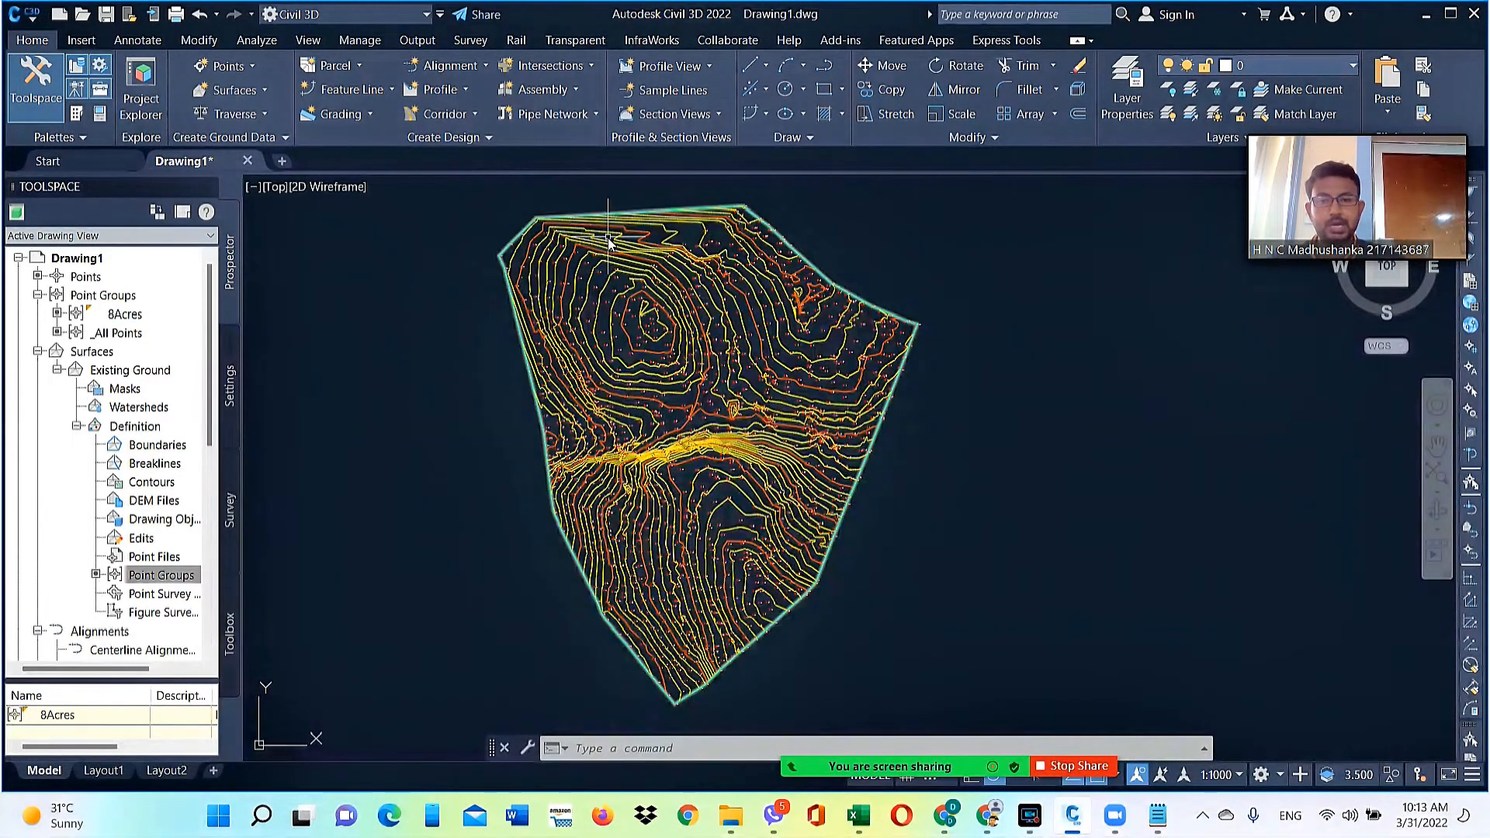
scroll(590, 208, "up", 2)
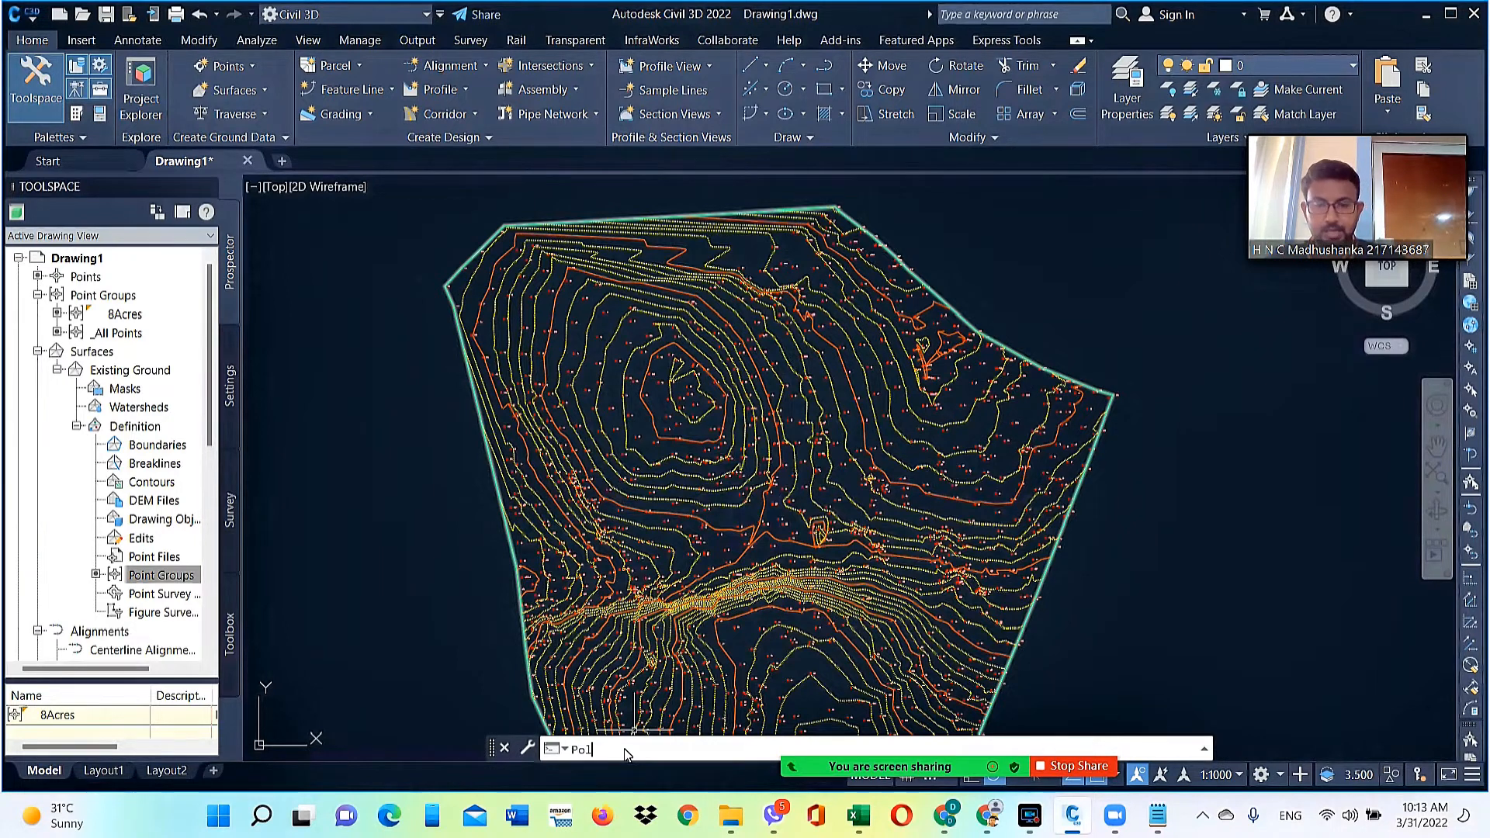
type("i")
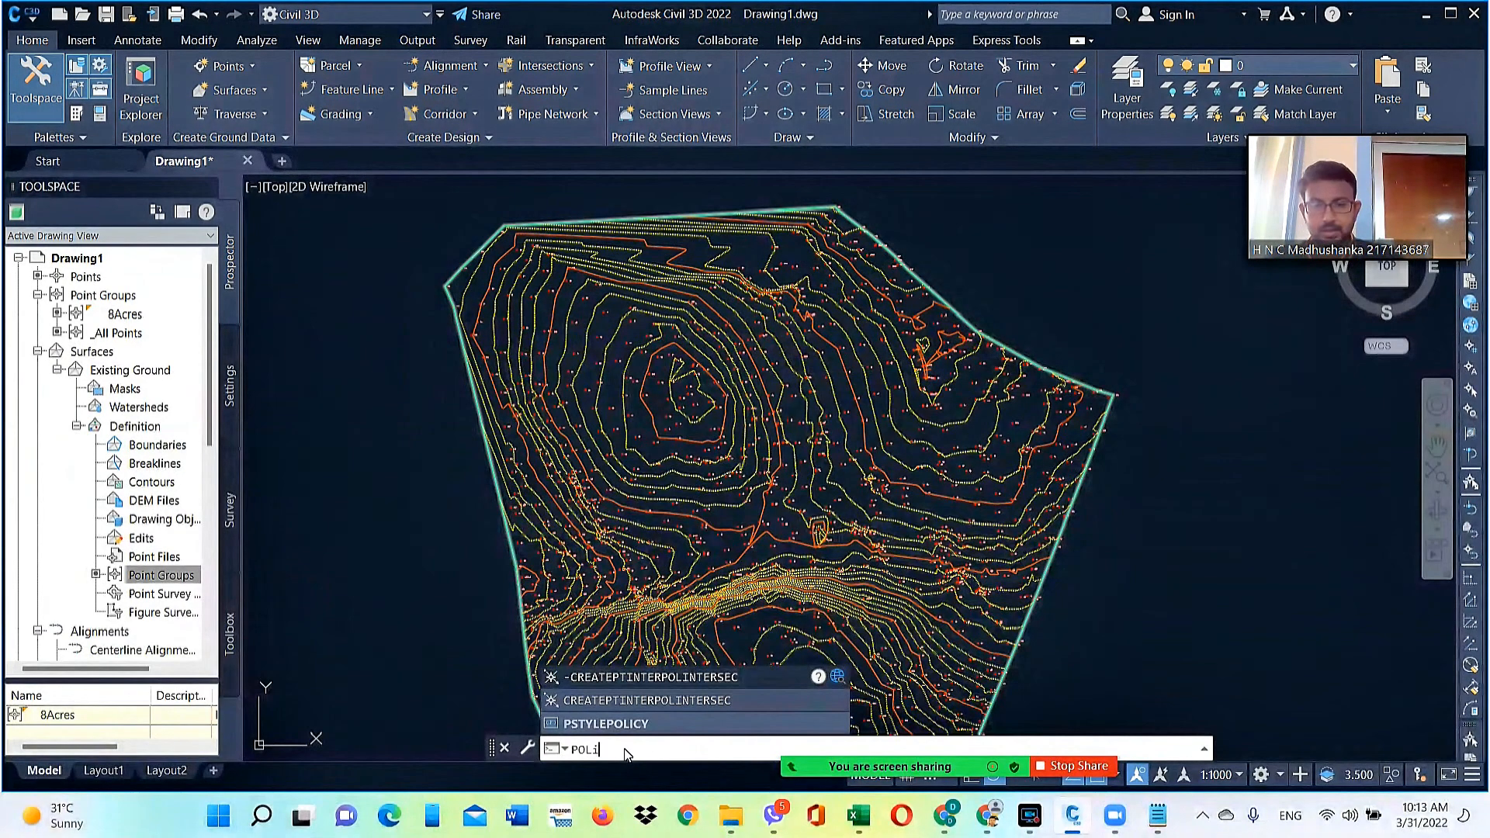
type("ne")
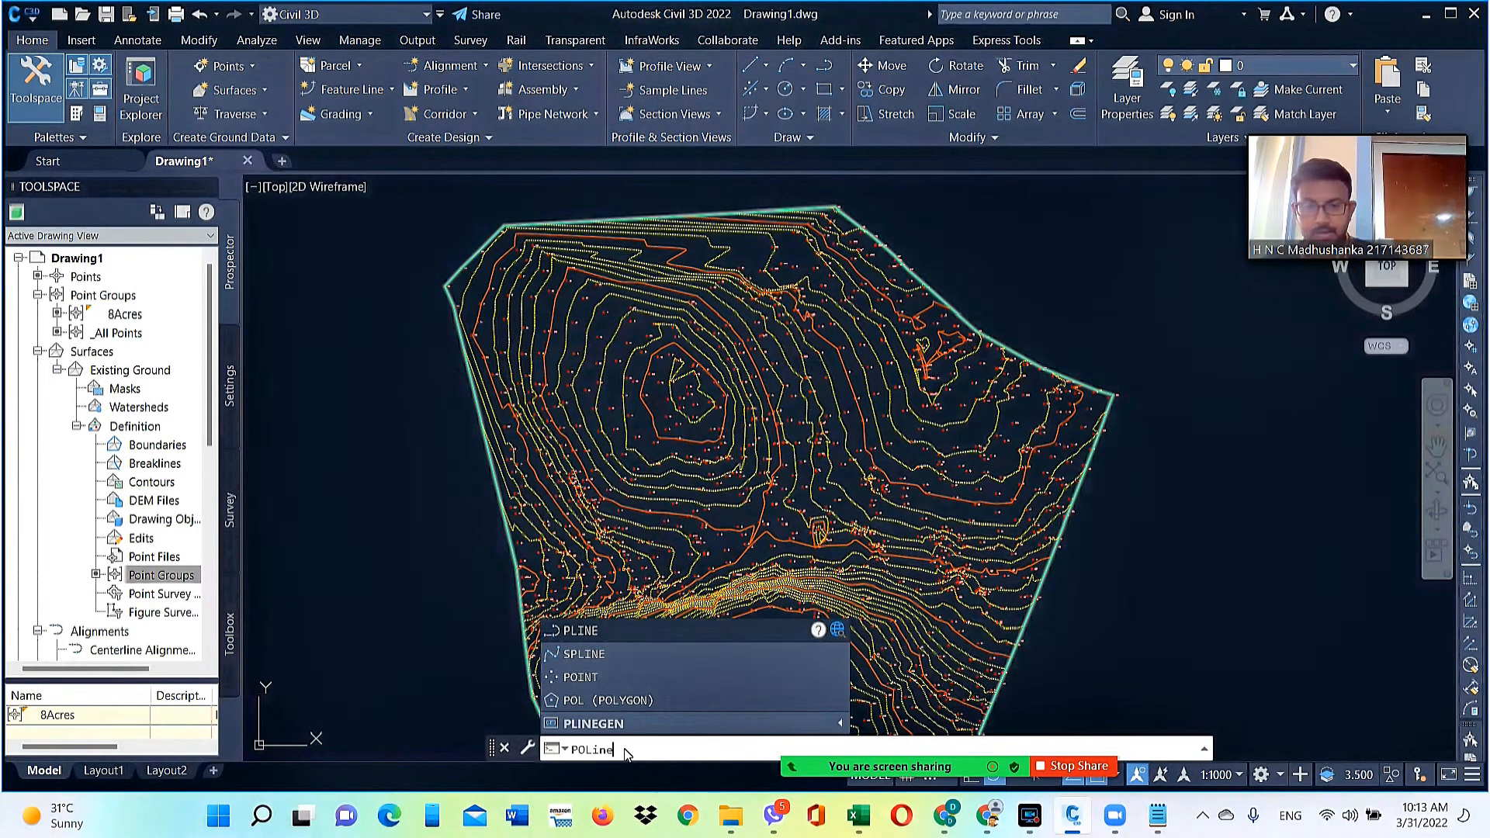
left_click(621, 633)
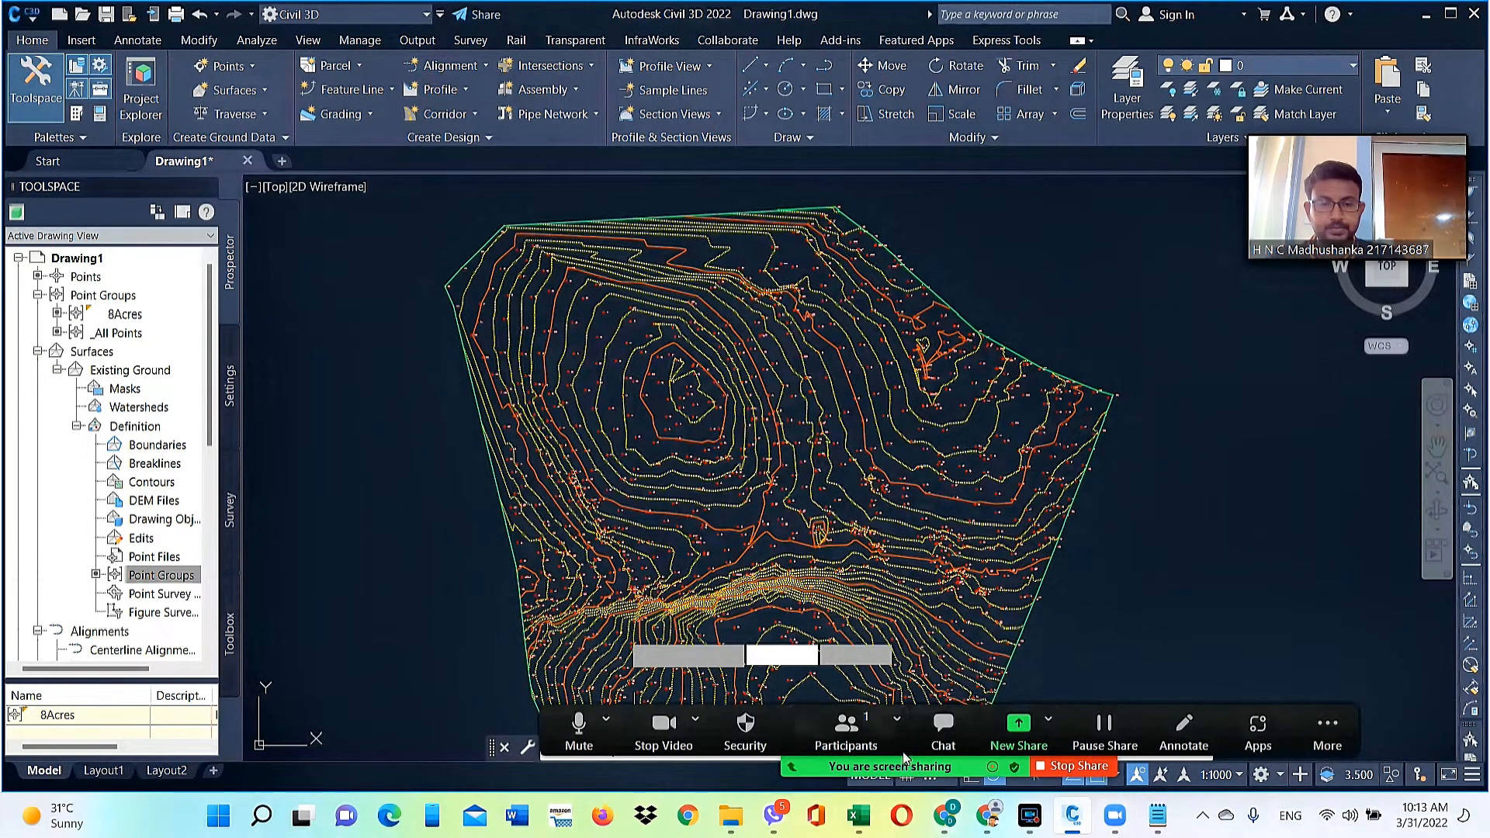
left_click_drag(904, 758, 720, 35)
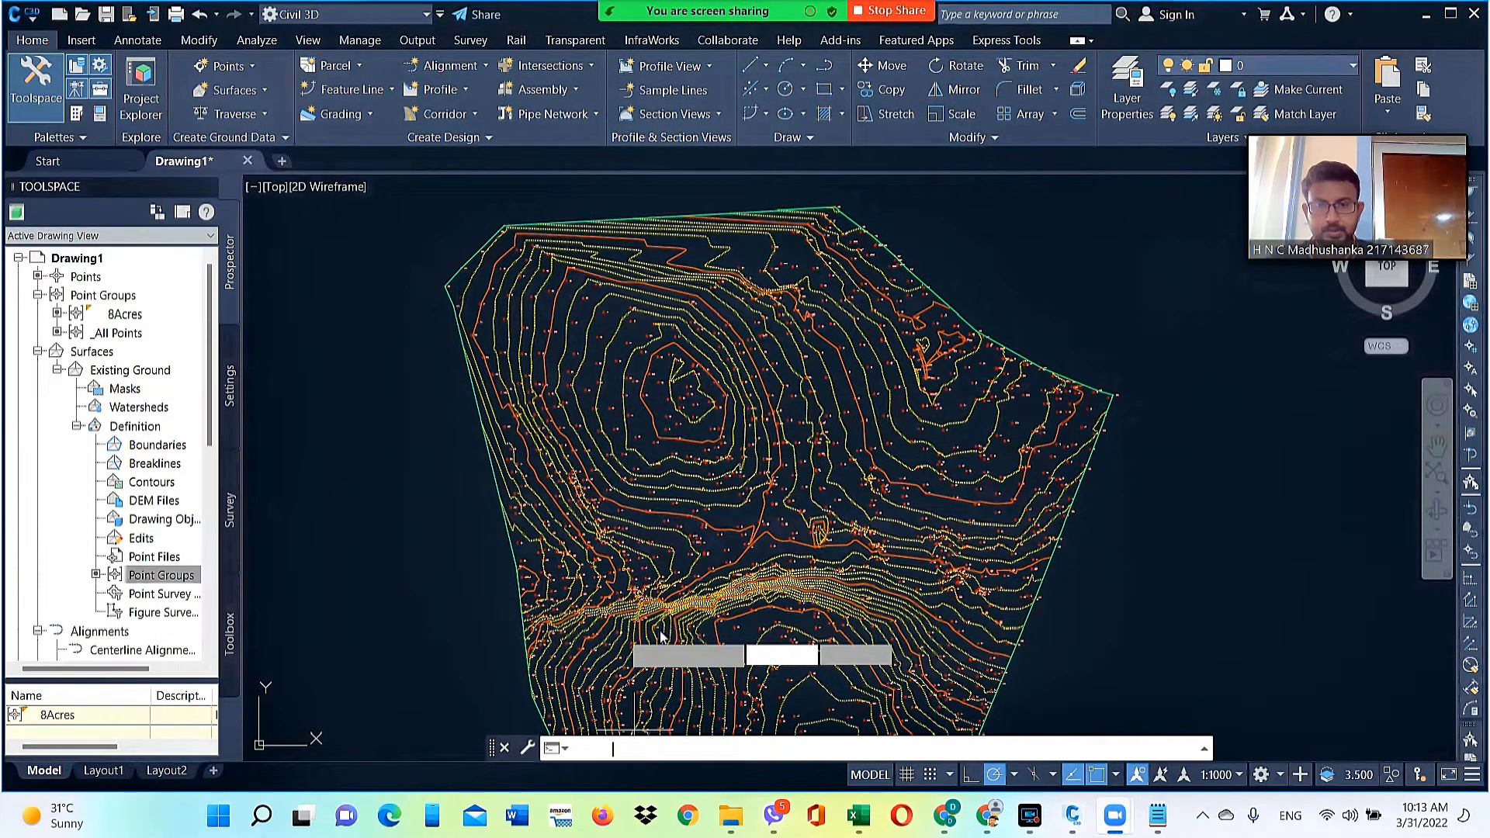
type("pl")
key("Return")
scroll(530, 422, "up", 2)
left_click(440, 283)
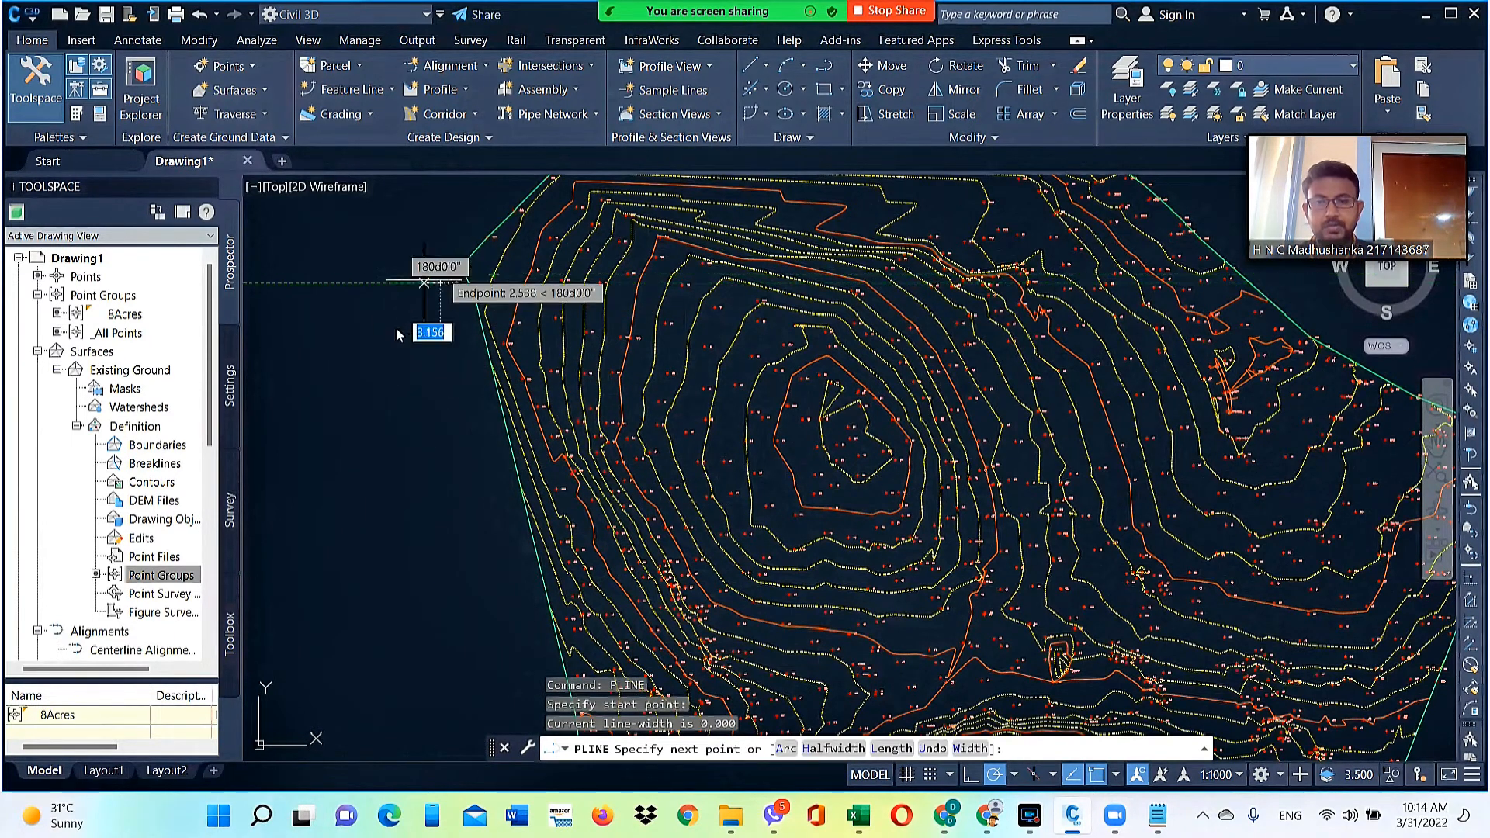
key("Escape")
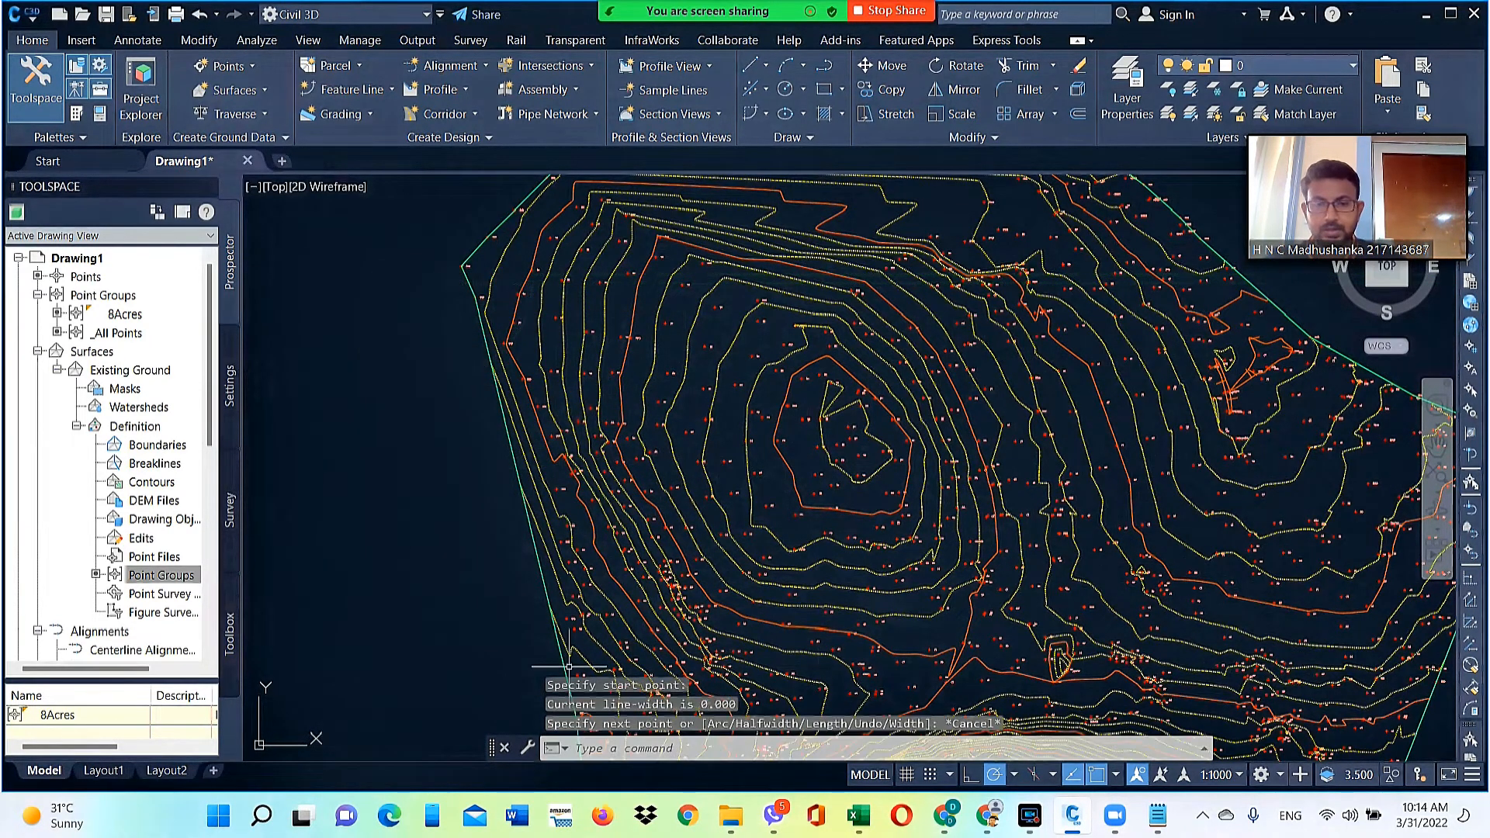
Start a polyline at the western corner of the surface border and extend it to the BND point at the northwest corner
left_click(711, 749)
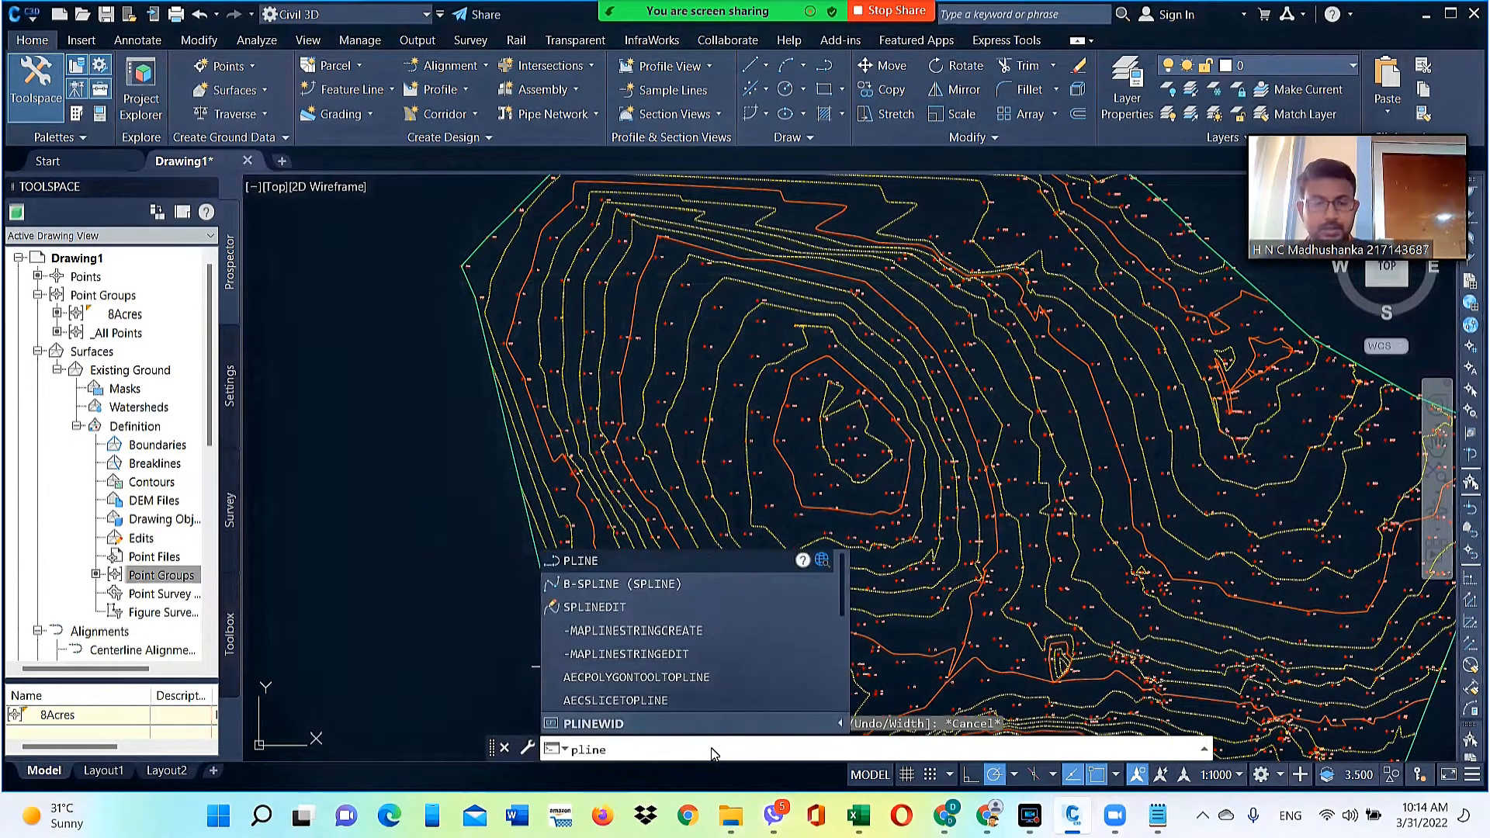
key("Return")
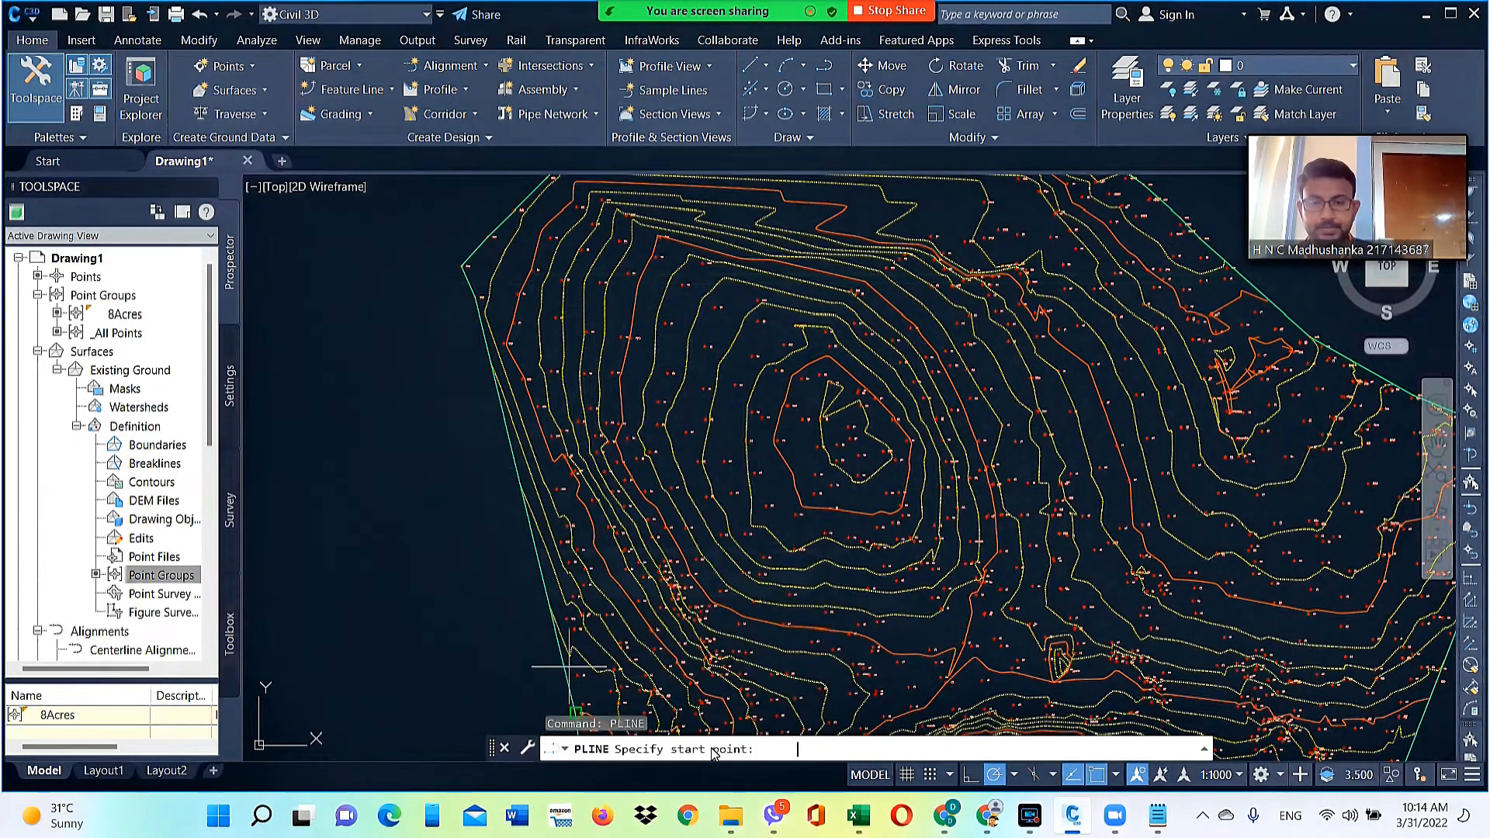
left_click(461, 271)
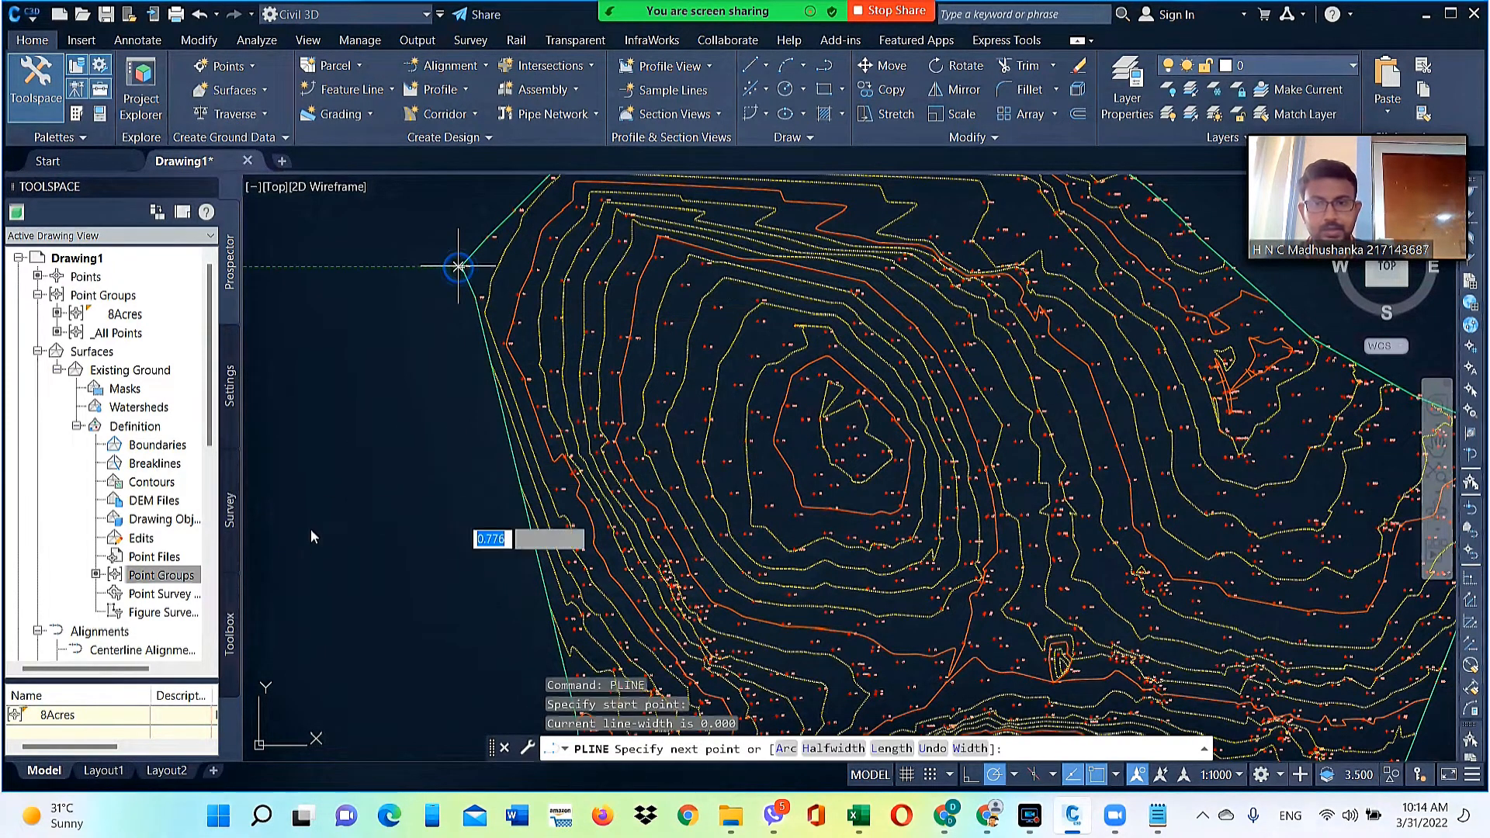
scroll(295, 562, "down", 2)
scroll(455, 310, "up", 5)
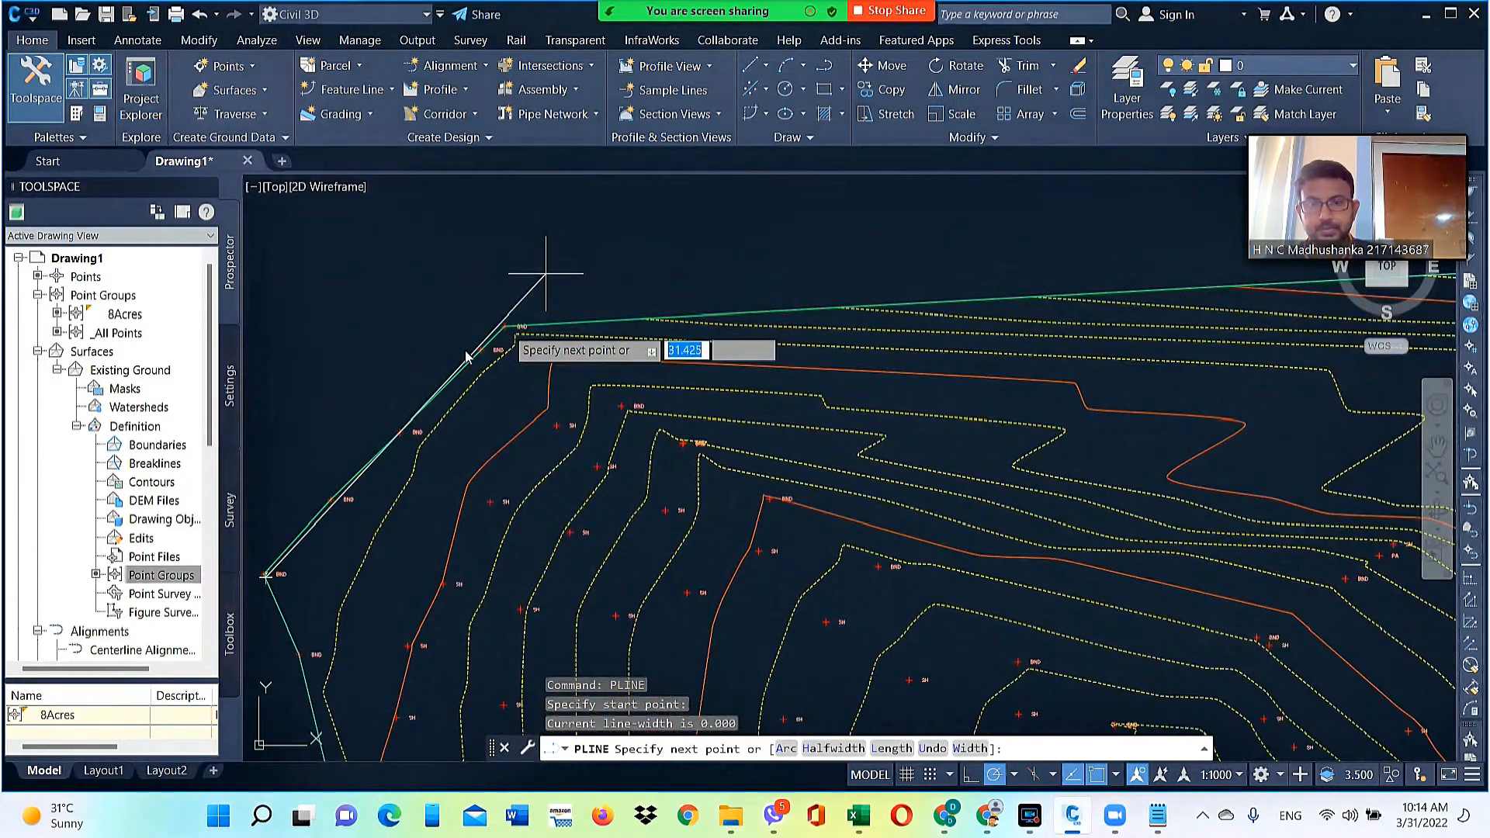
scroll(450, 387, "up", 3)
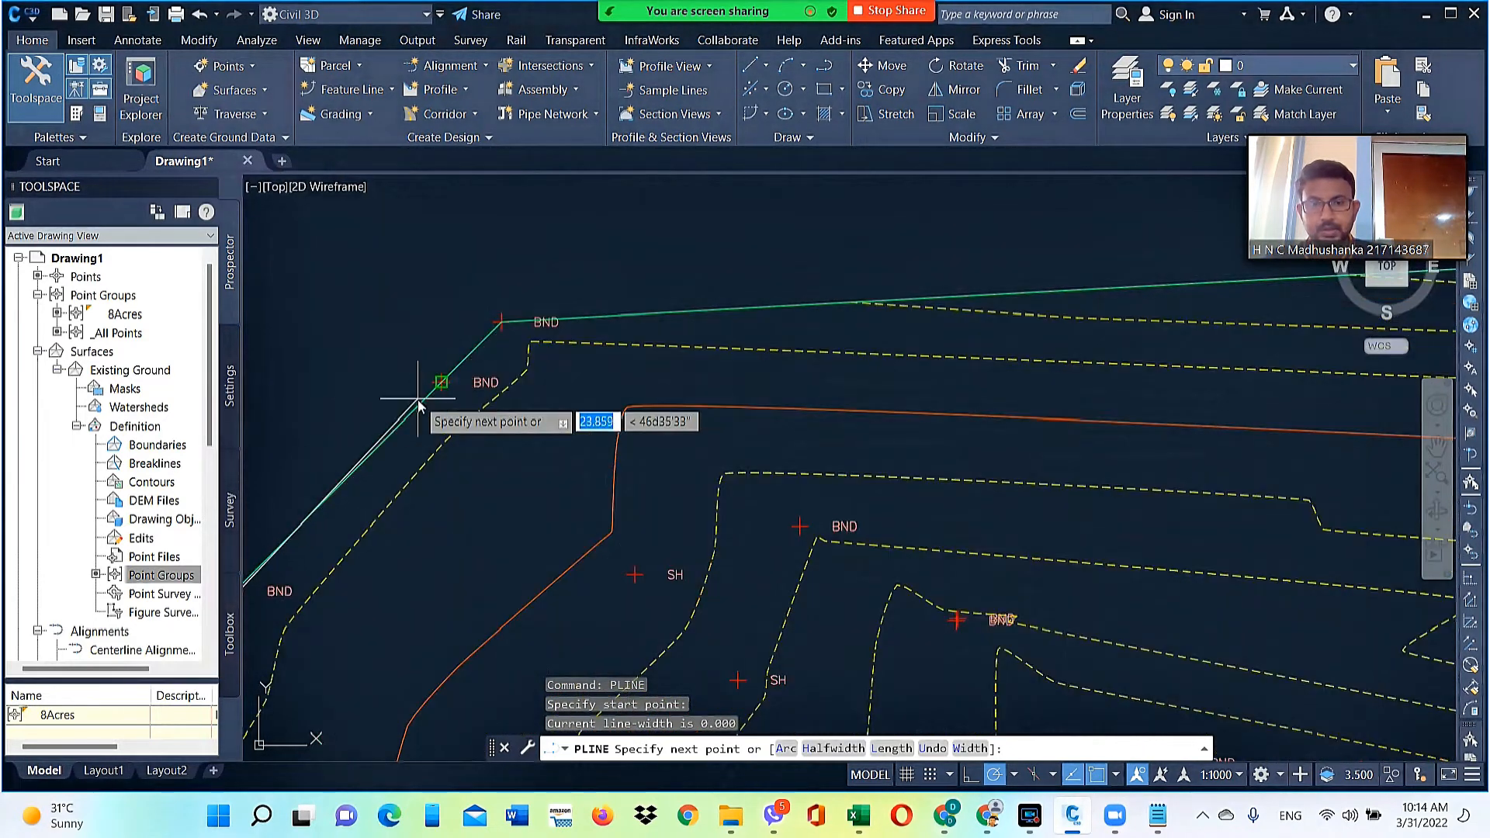
left_click(501, 322)
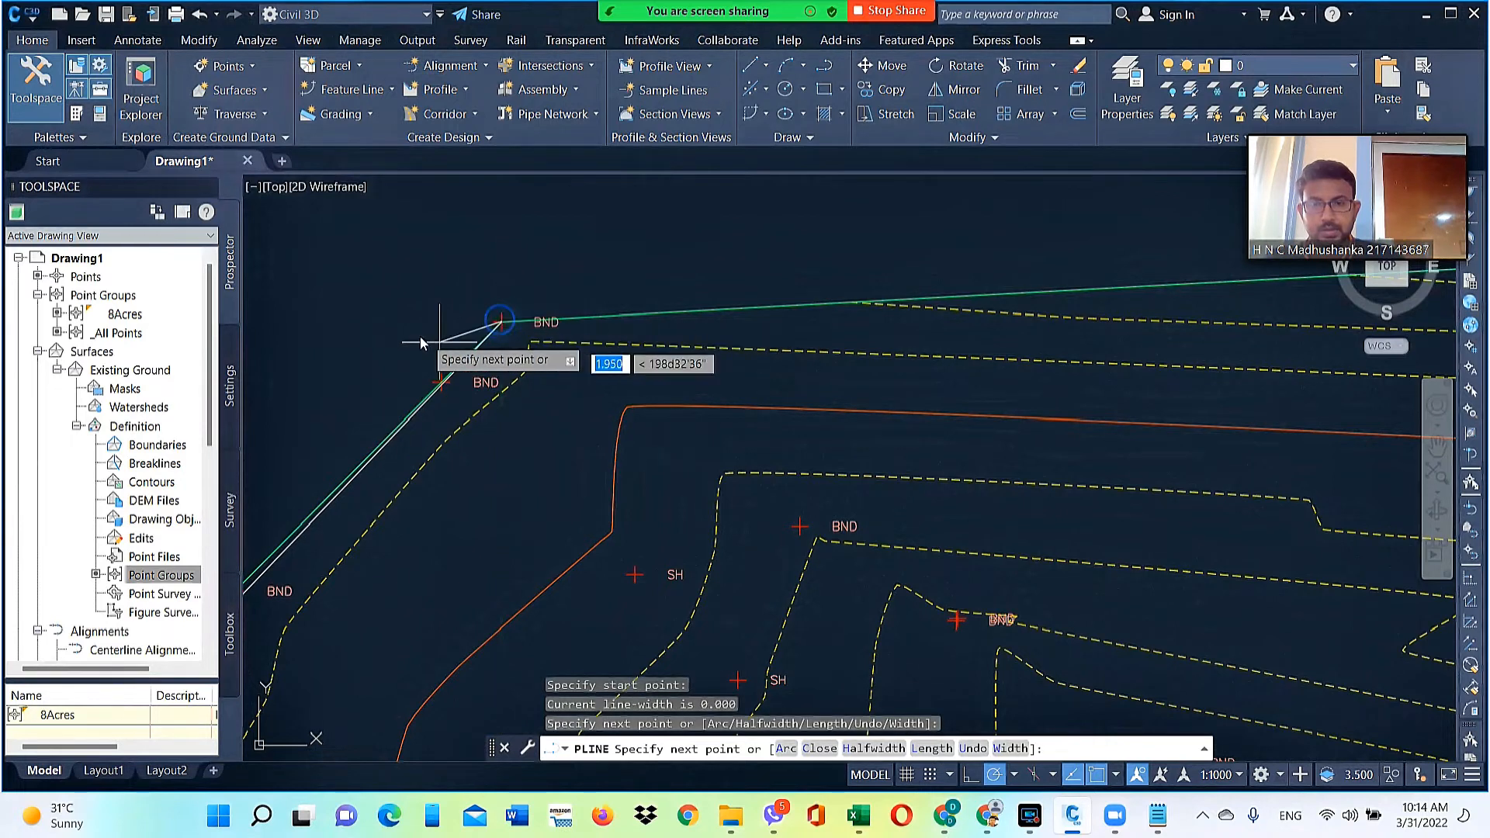
Enable the Node object snap and extend the polyline to the next BND point, southeast of the northwest corner
scroll(414, 331, "down", 3)
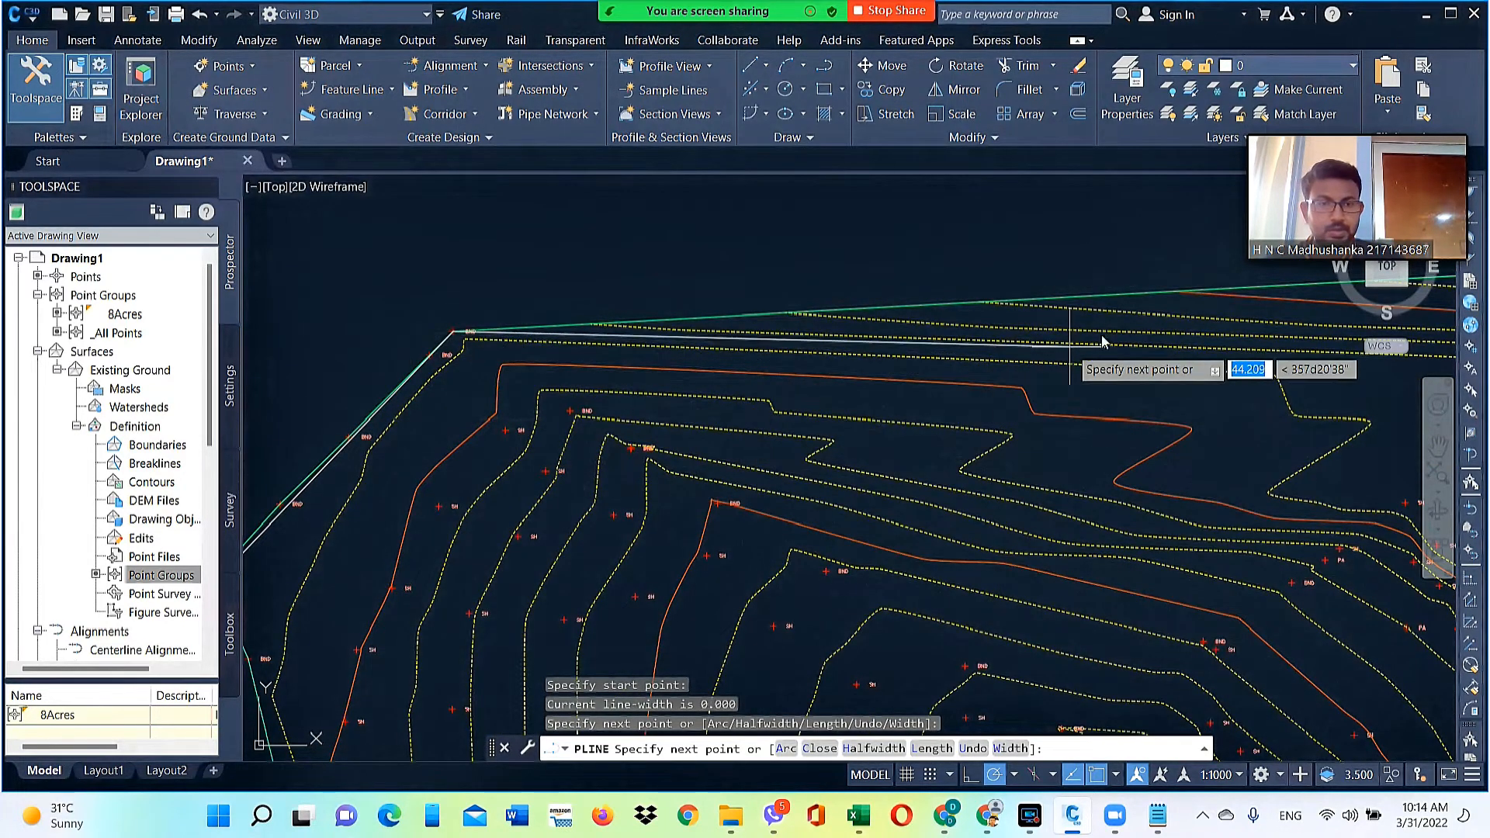
scroll(562, 418, "up", 4)
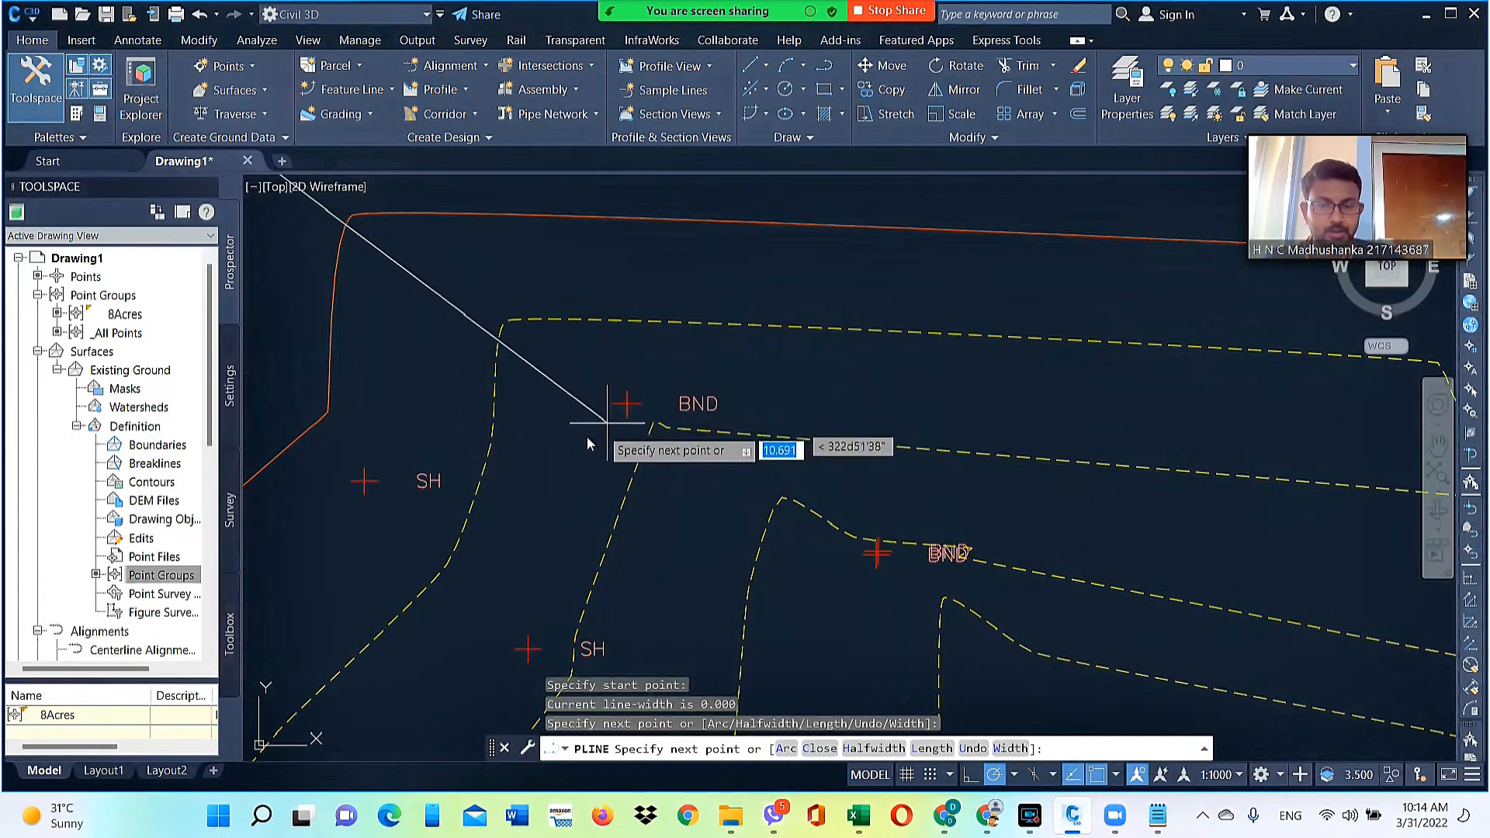
scroll(597, 438, "down", 2)
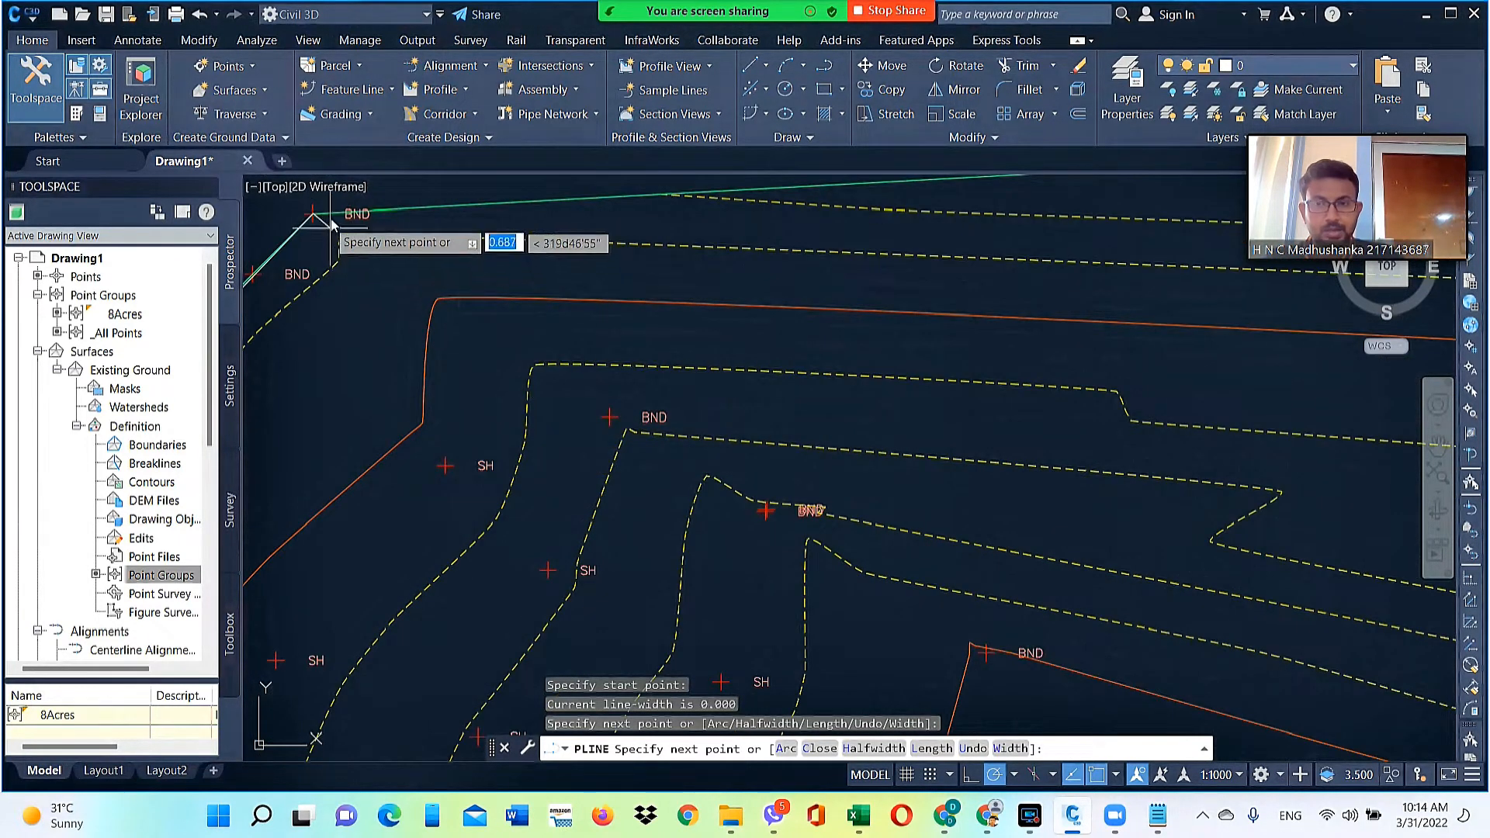
scroll(579, 430, "up", 2)
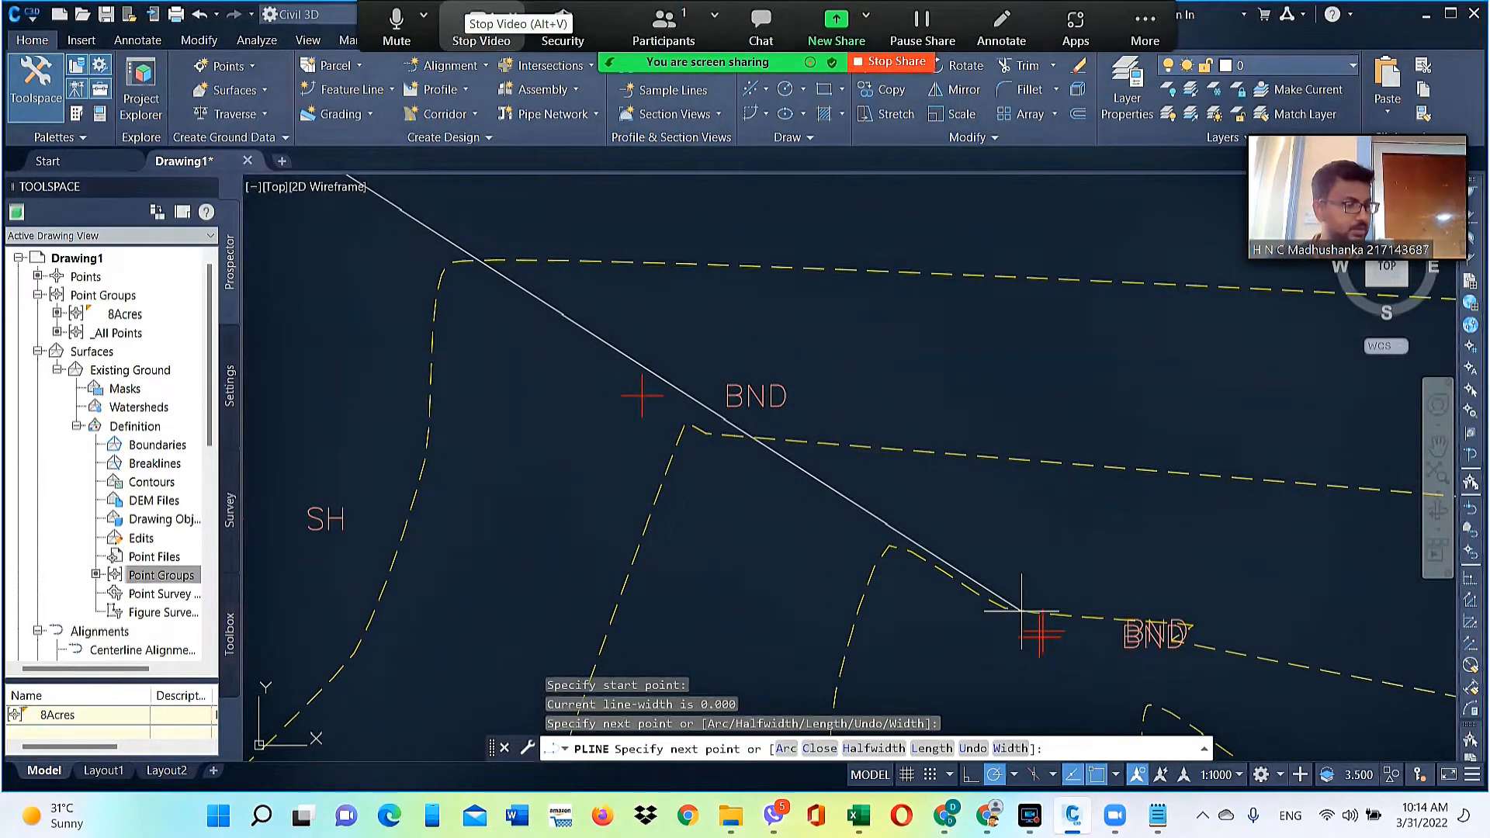
left_click(1115, 776)
left_click(1109, 780)
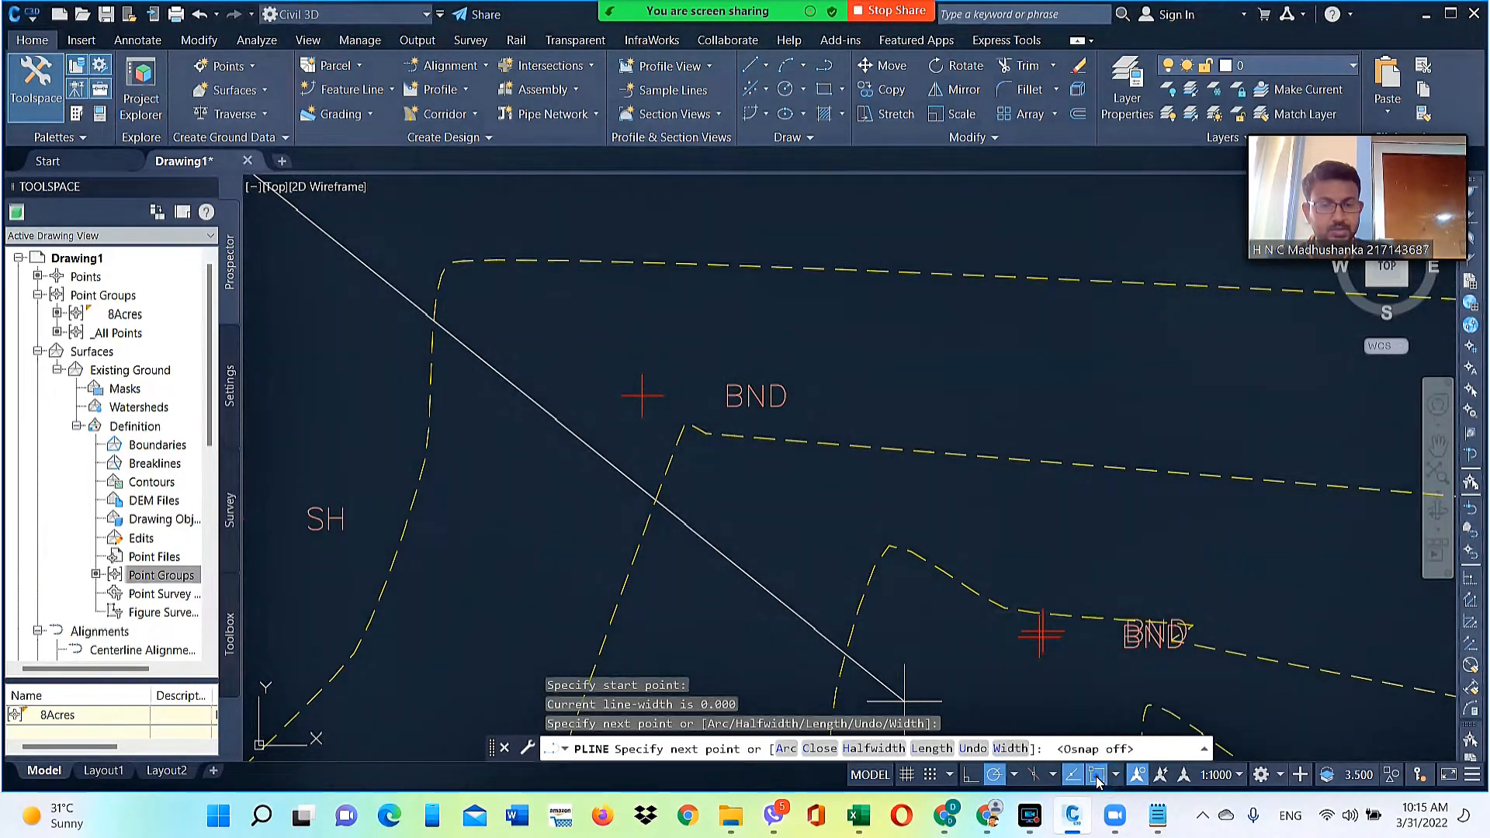
left_click(1099, 776)
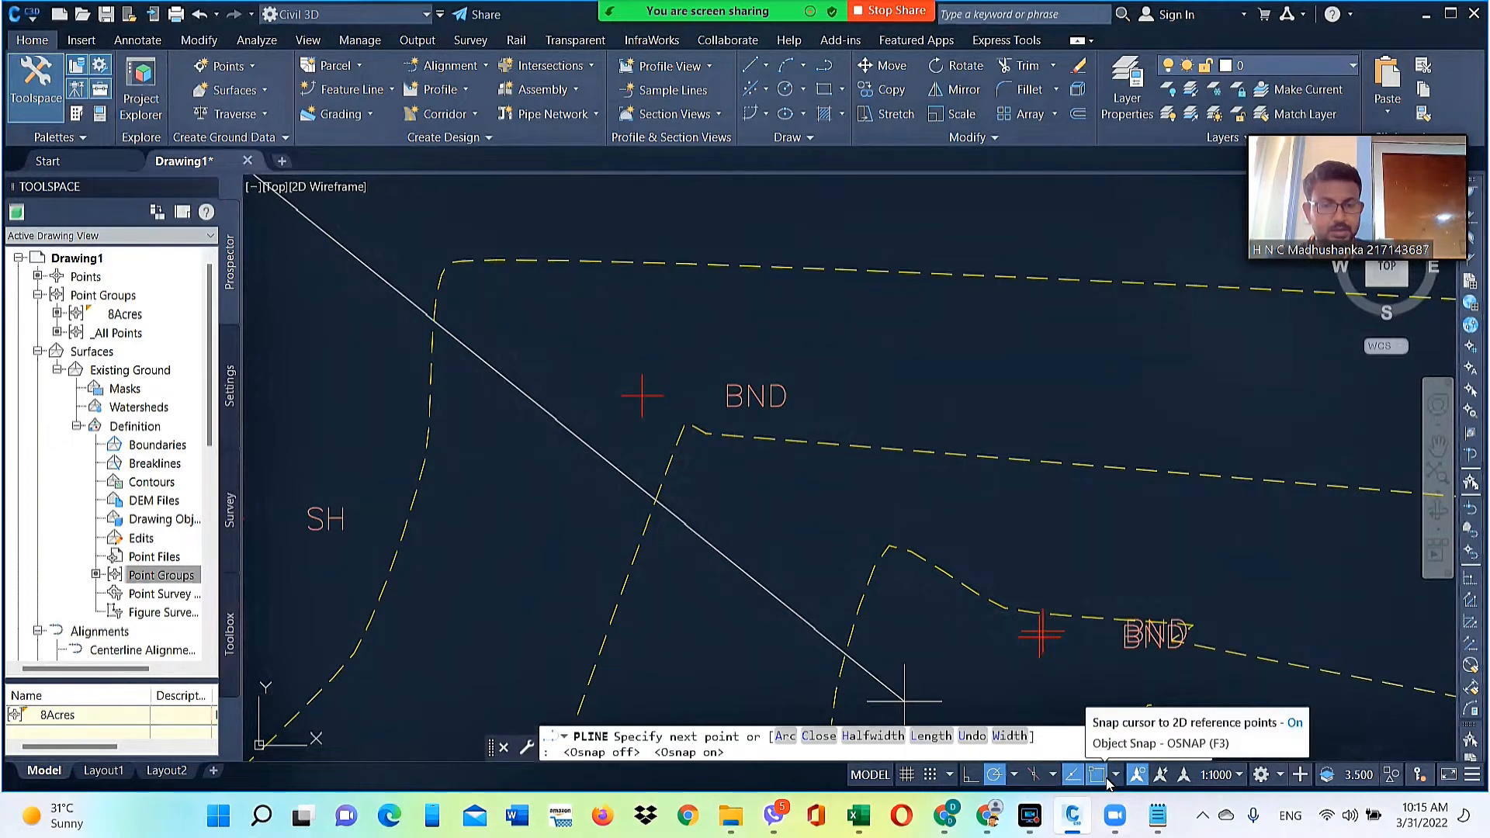
left_click(1116, 776)
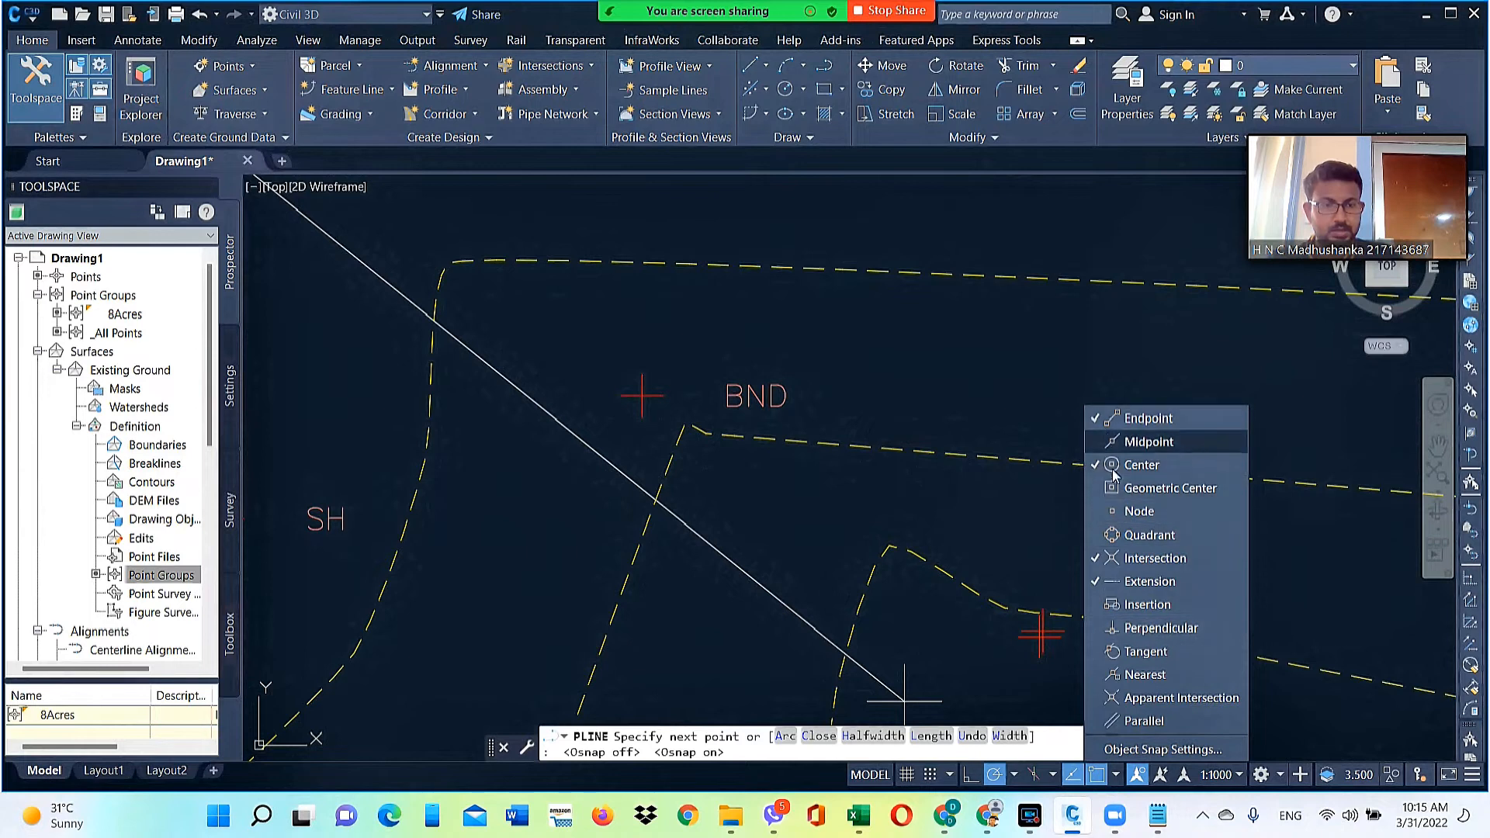
left_click(1095, 511)
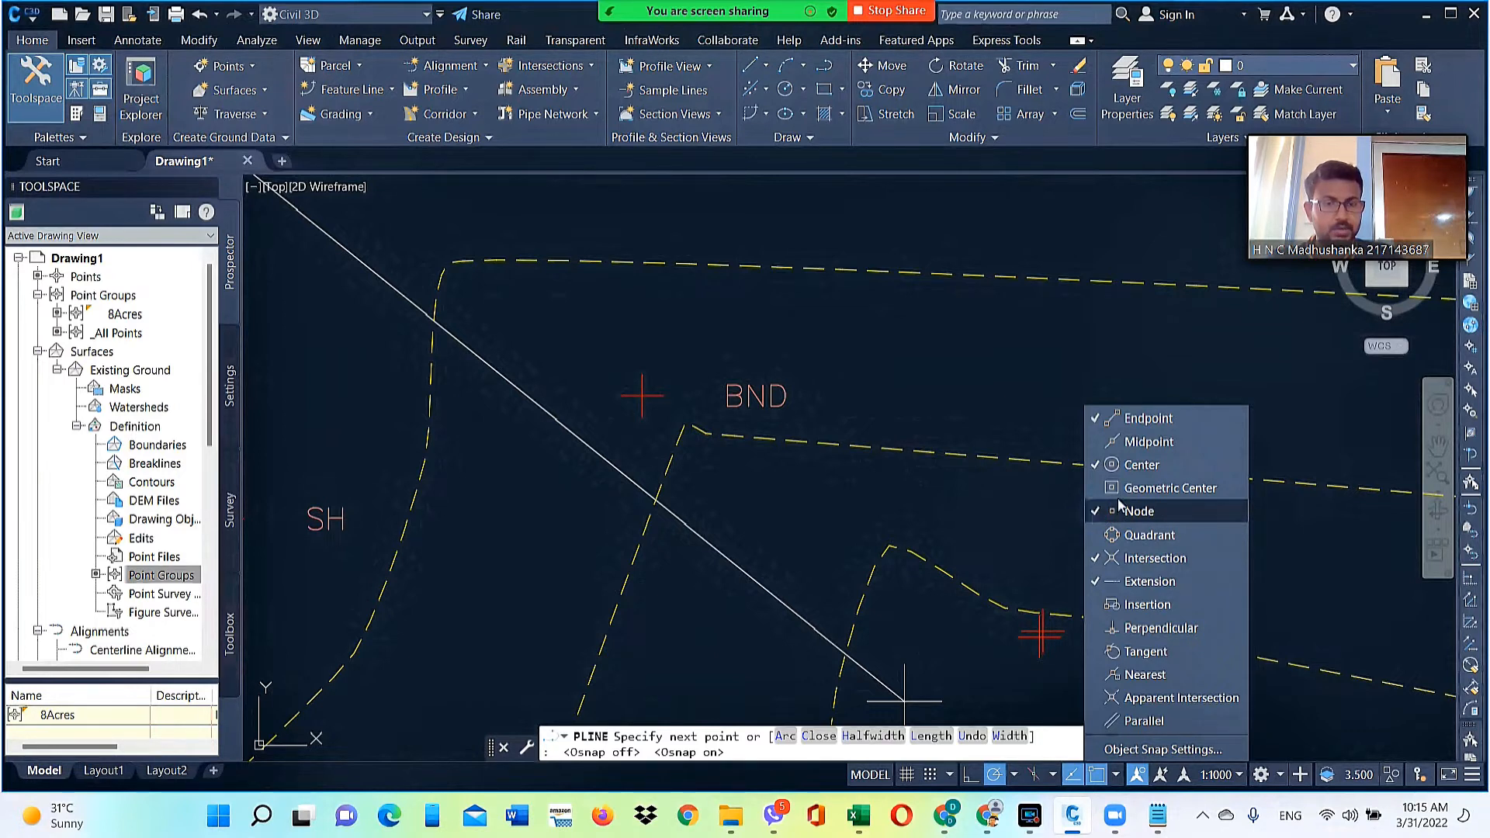
left_click(677, 378)
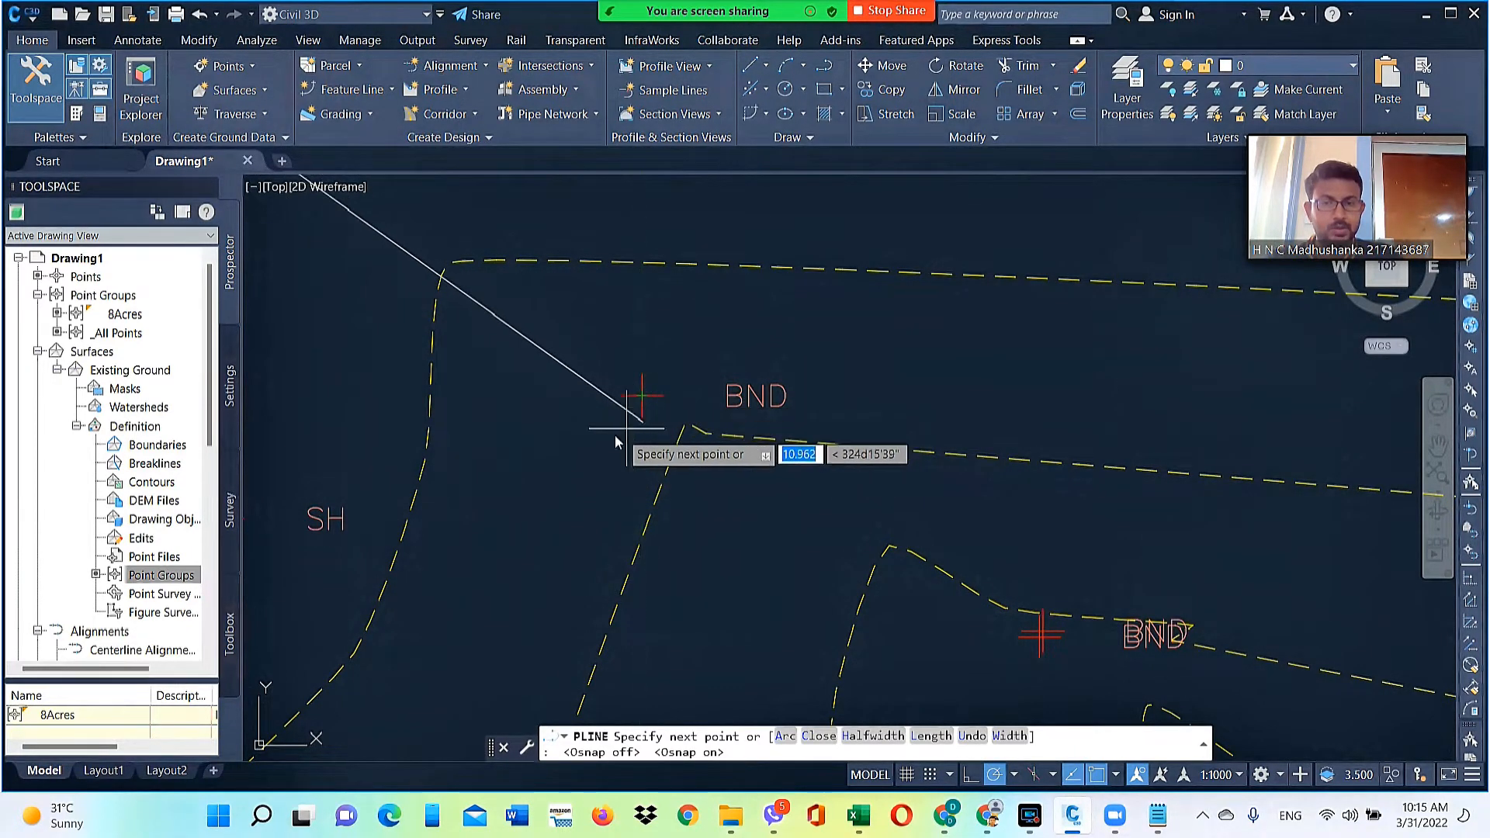
left_click(641, 397)
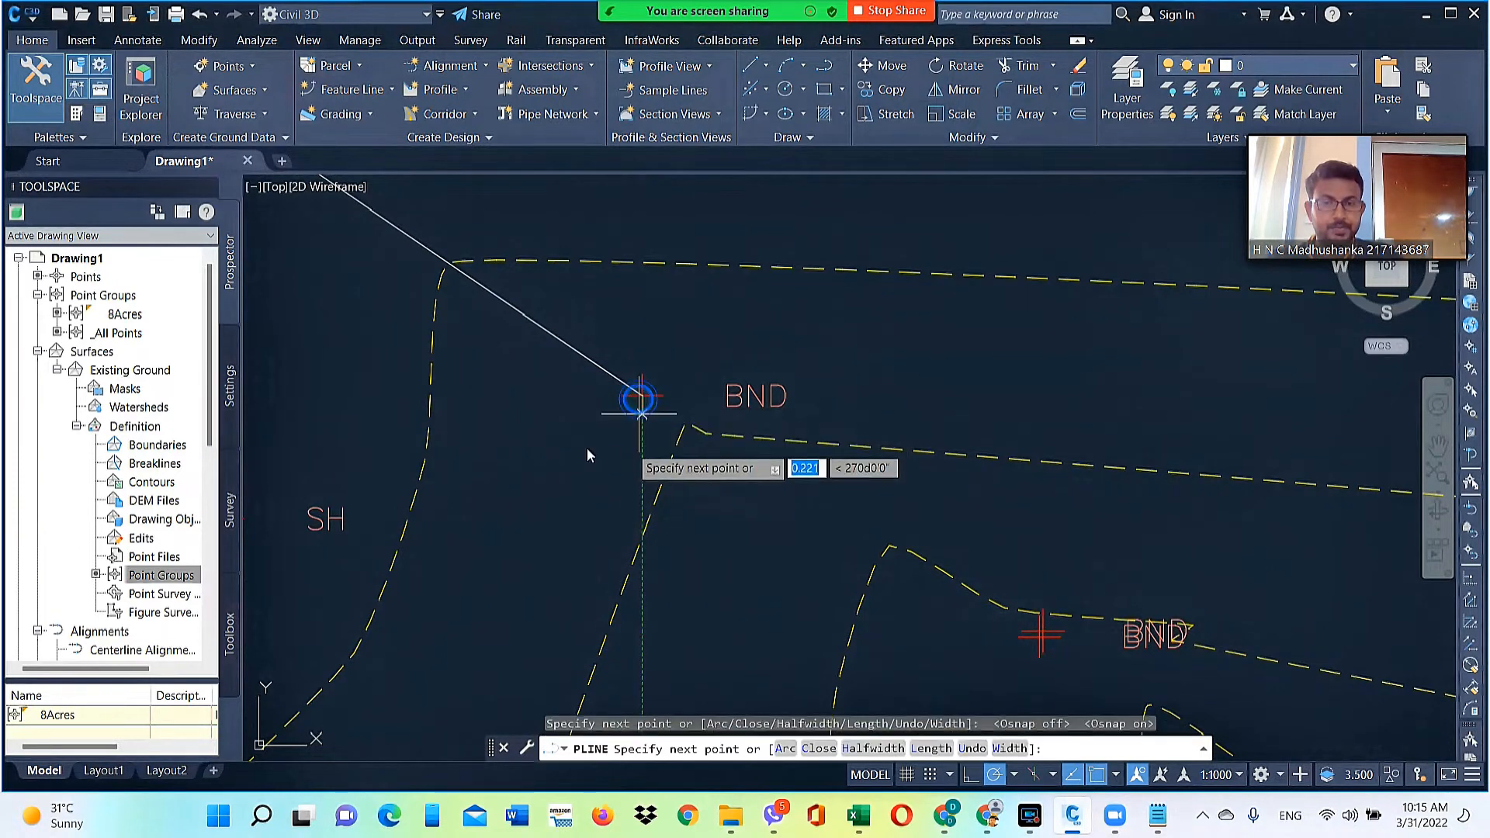
Extend the polyline southeast to the overlapping BND points and on to the BND point beside the SH point
scroll(470, 391, "down", 2)
scroll(827, 540, "up", 5)
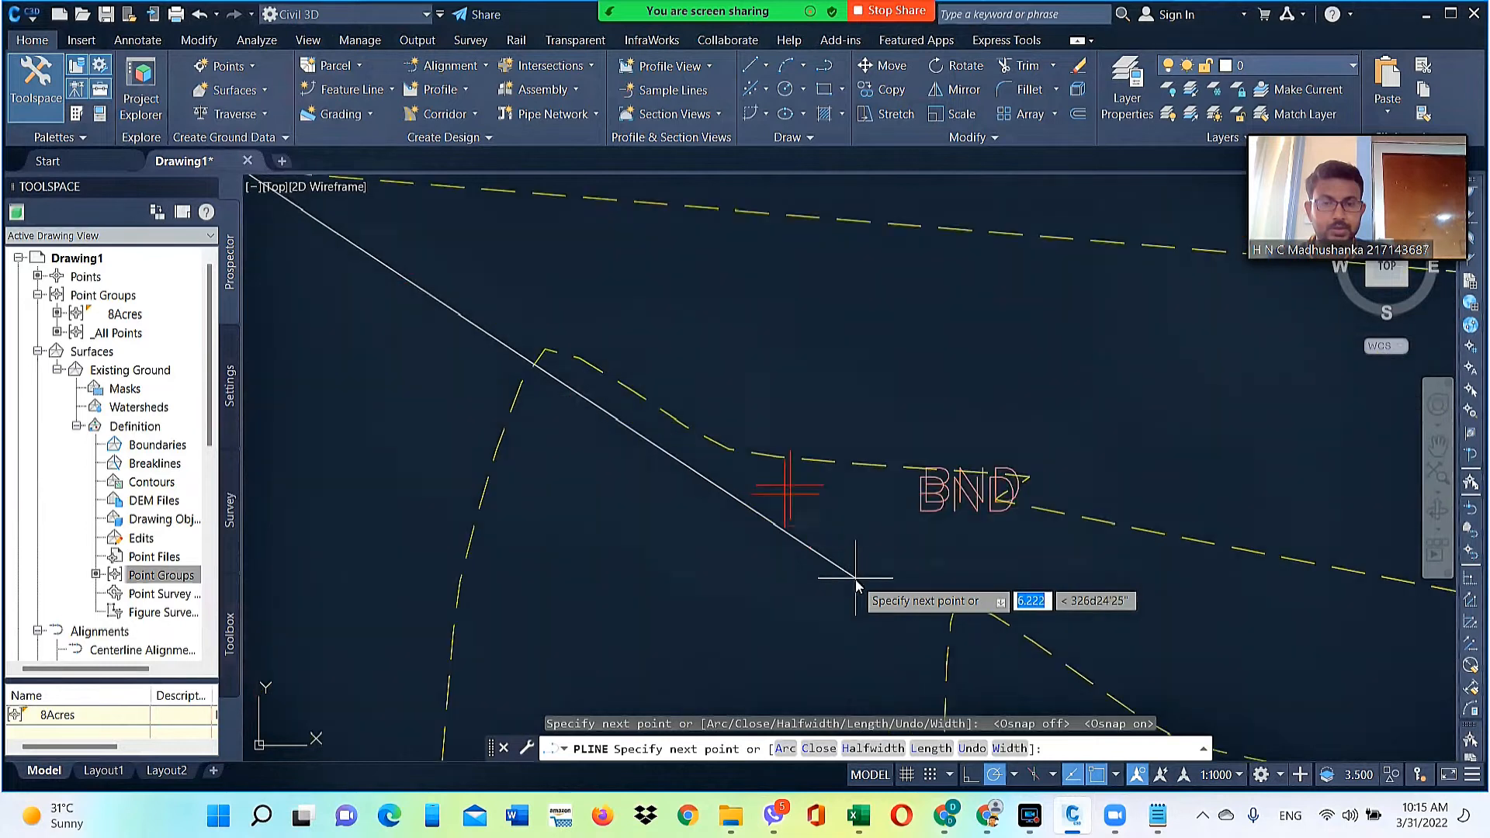
left_click(757, 437)
scroll(593, 483, "down", 5)
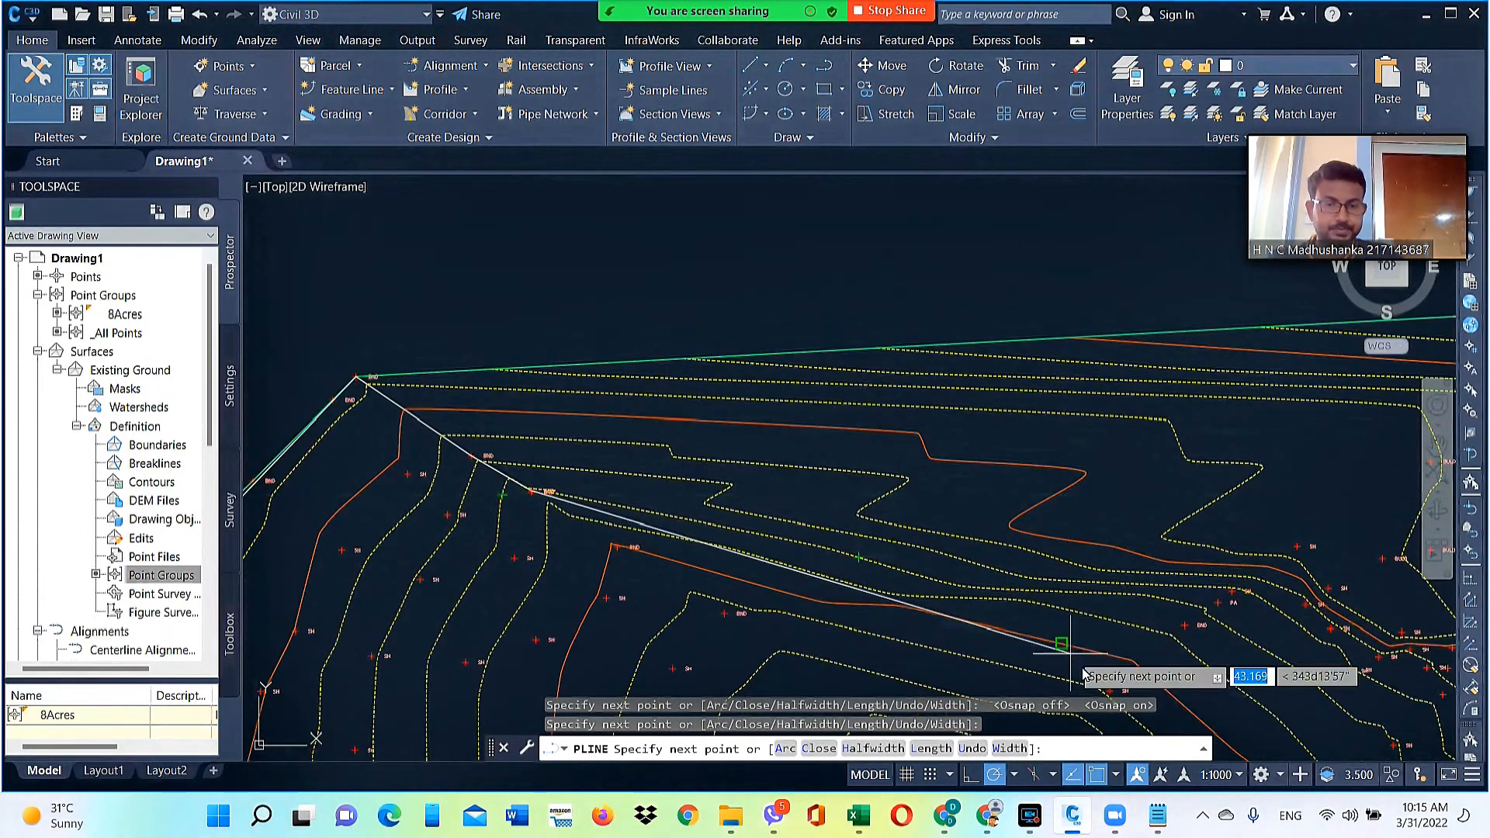
scroll(557, 492, "up", 4)
scroll(776, 527, "down", 1)
scroll(831, 538, "up", 4)
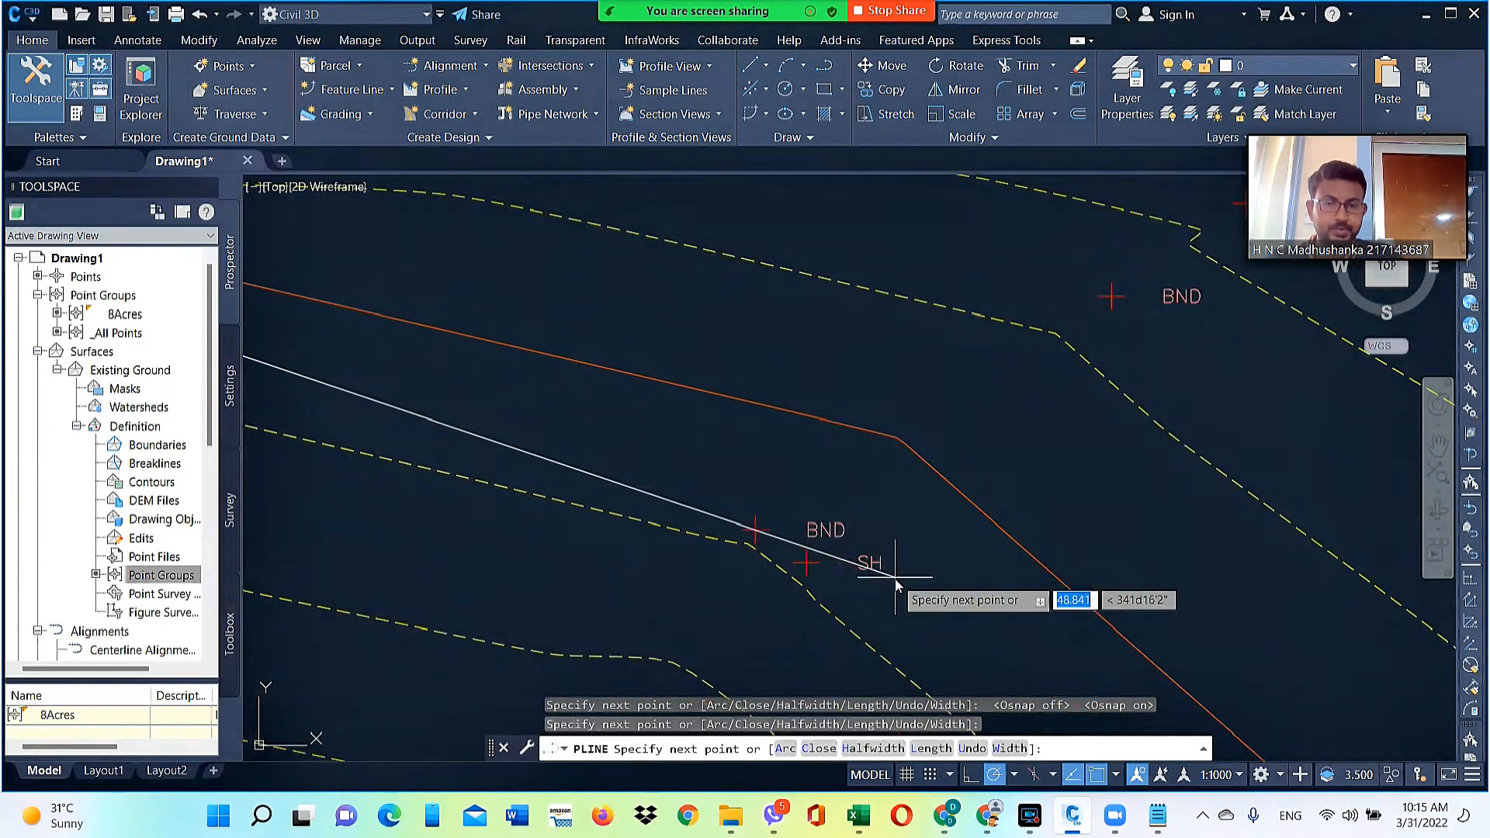
left_click(757, 530)
scroll(544, 531, "down", 3)
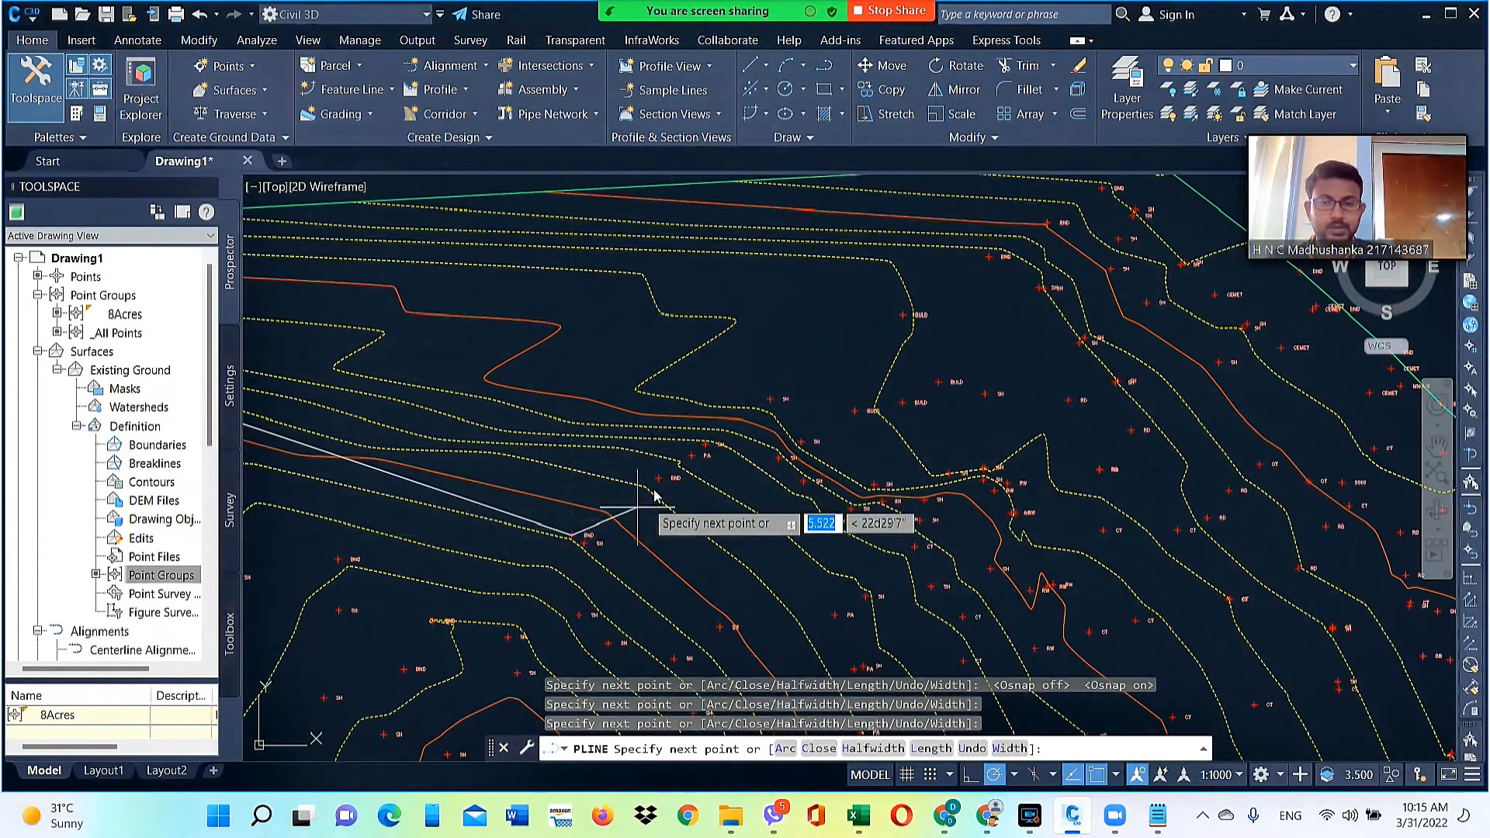
Extend the polyline northeast to the SH point beyond the PA point and on to the northernmost BULD point
scroll(722, 415, "up", 4)
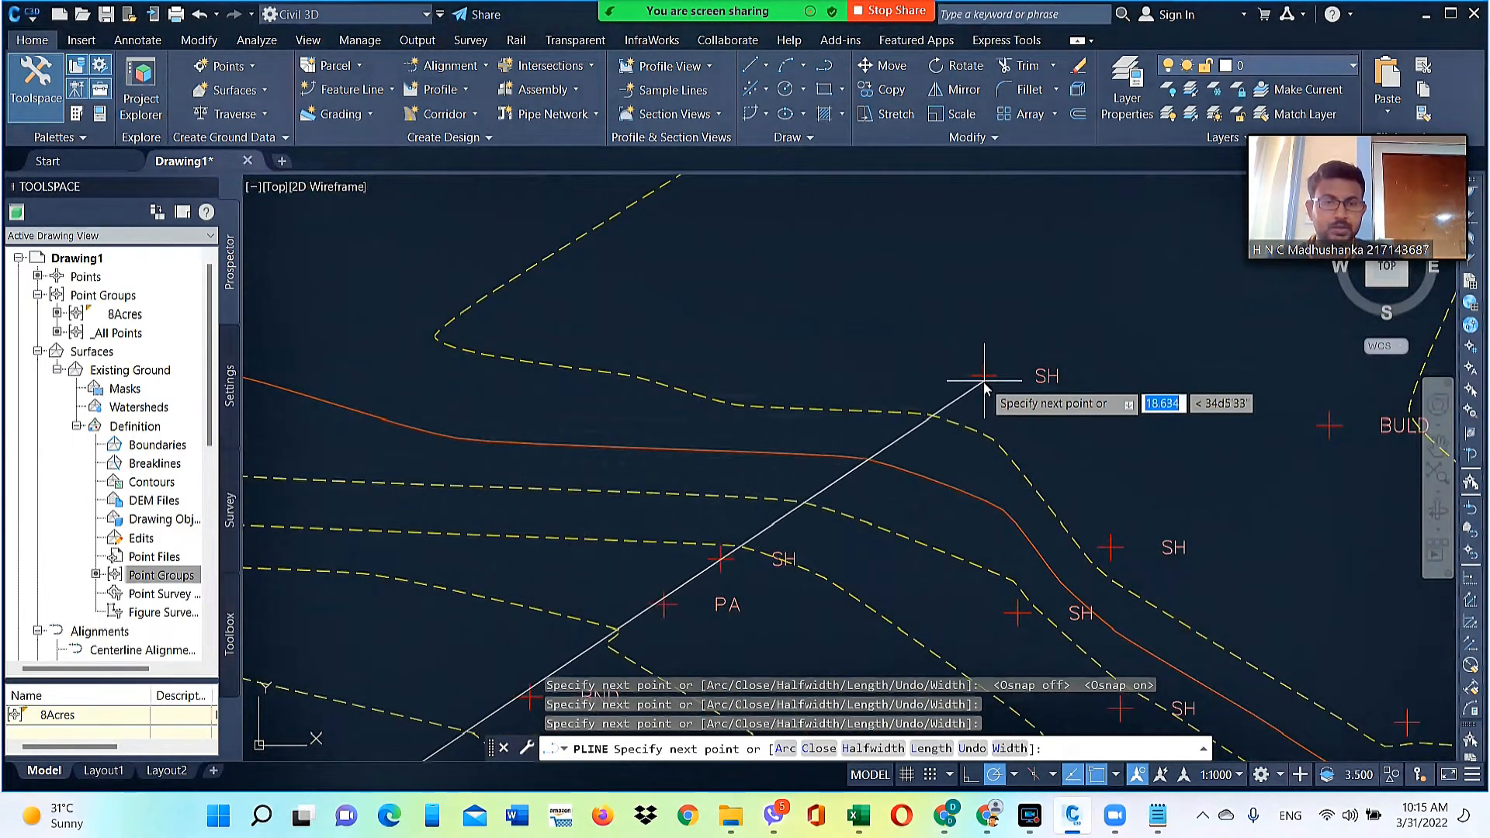
left_click(984, 375)
scroll(535, 548, "down", 4)
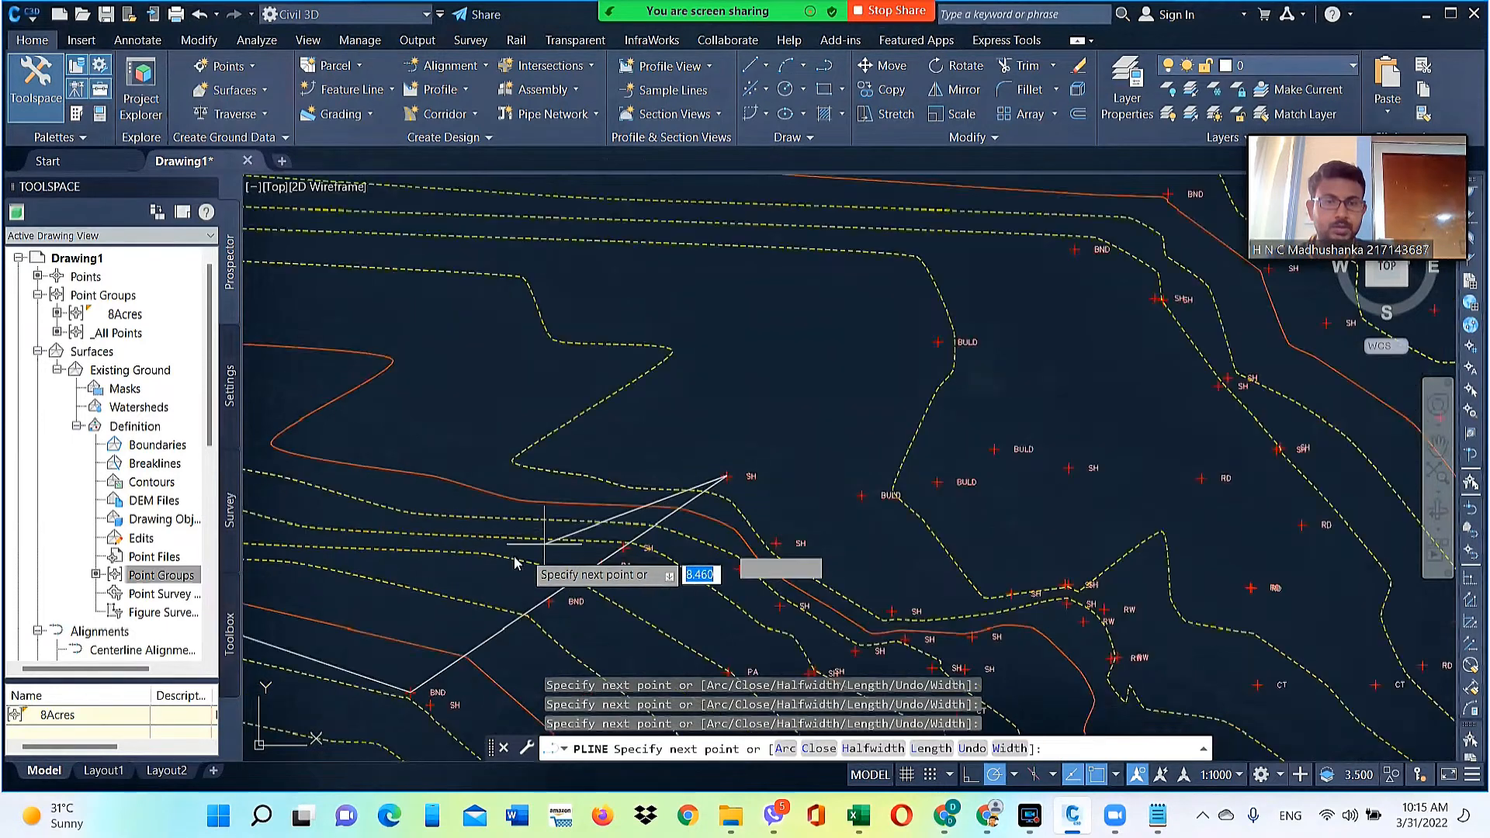
scroll(750, 392, "up", 5)
scroll(667, 485, "down", 2)
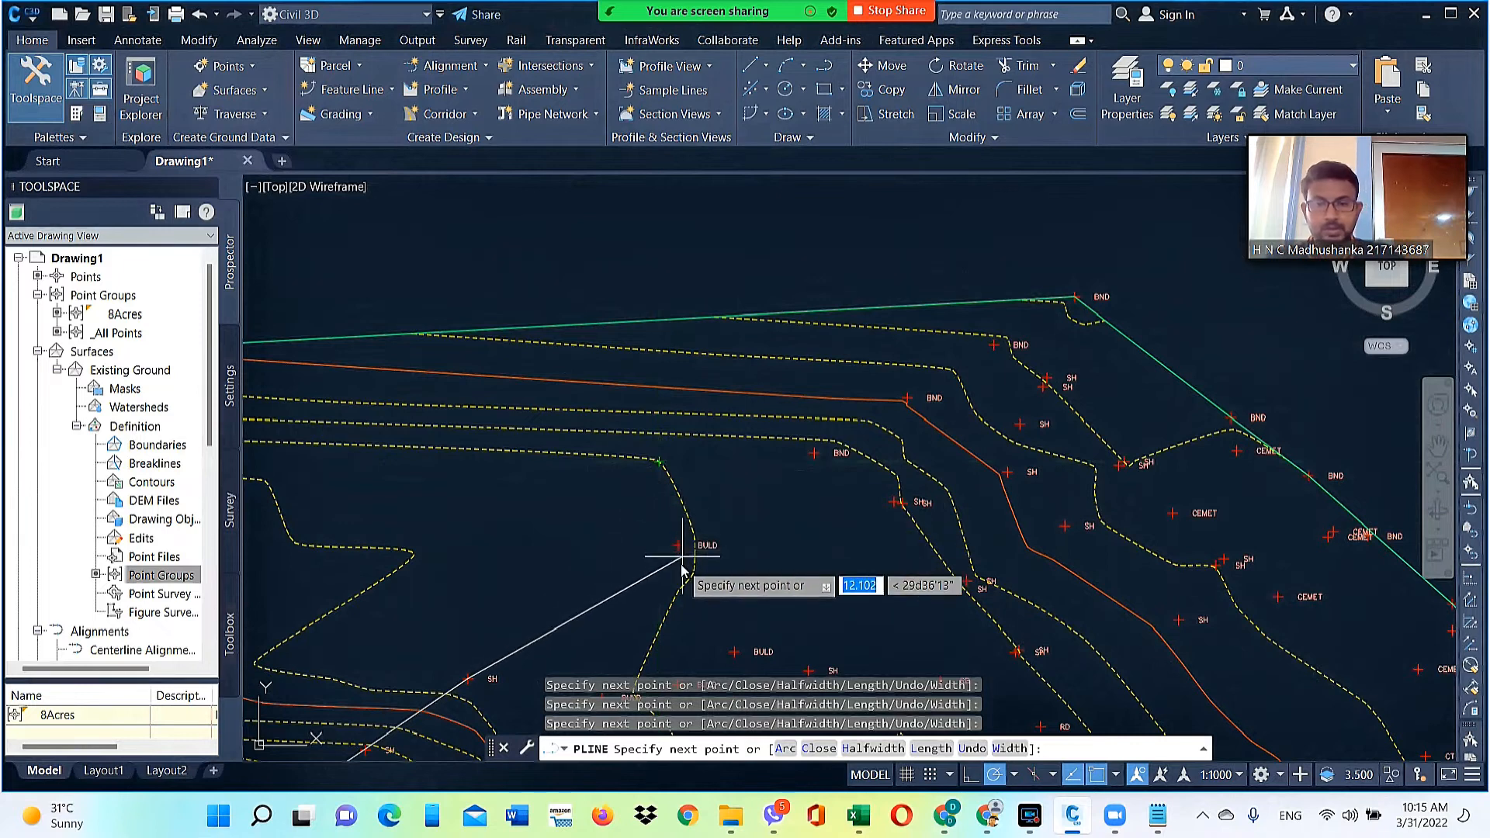
scroll(681, 569, "up", 5)
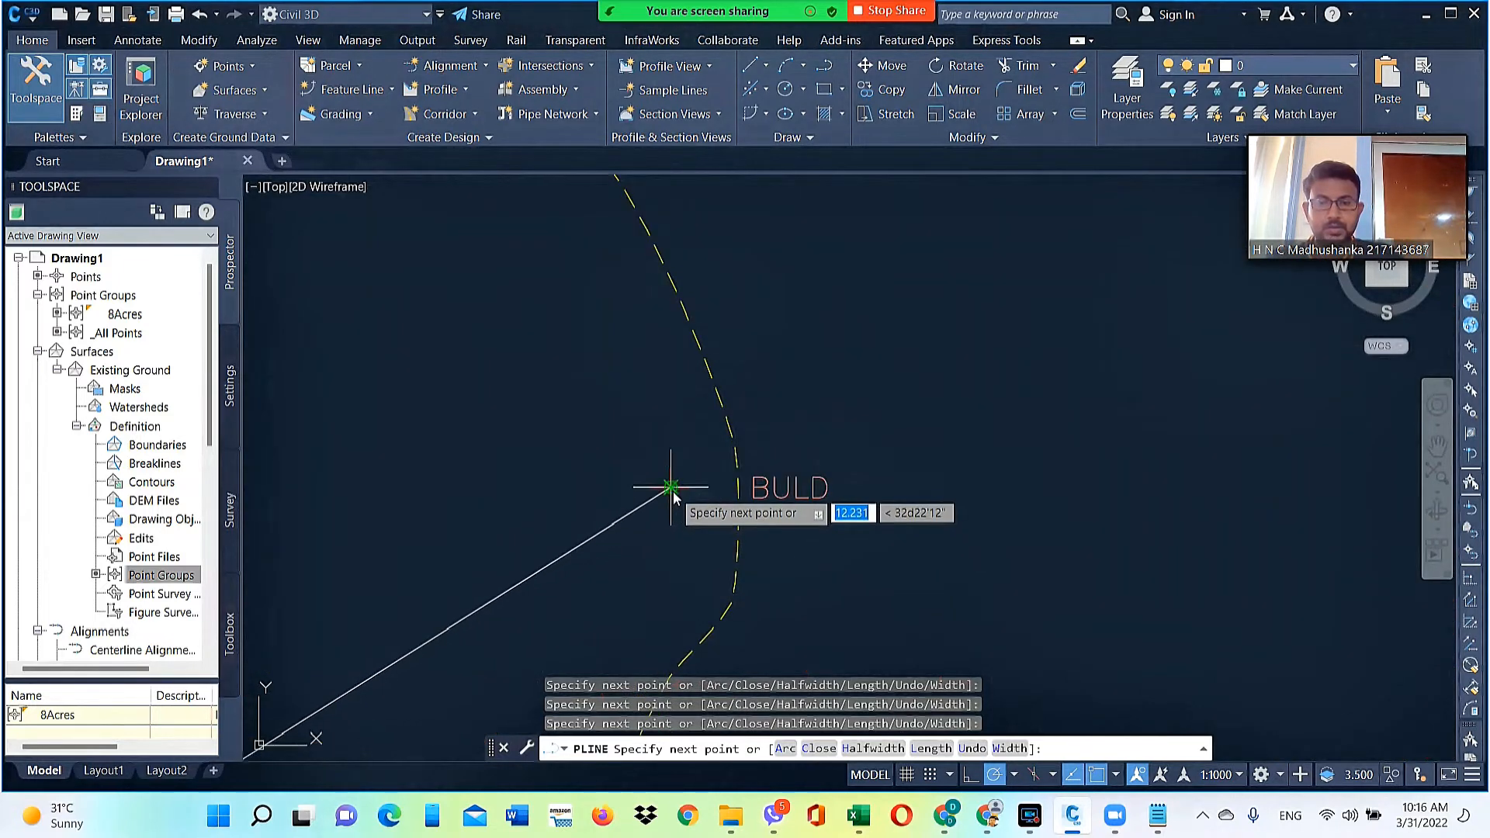
scroll(566, 515, "down", 5)
scroll(708, 425, "up", 3)
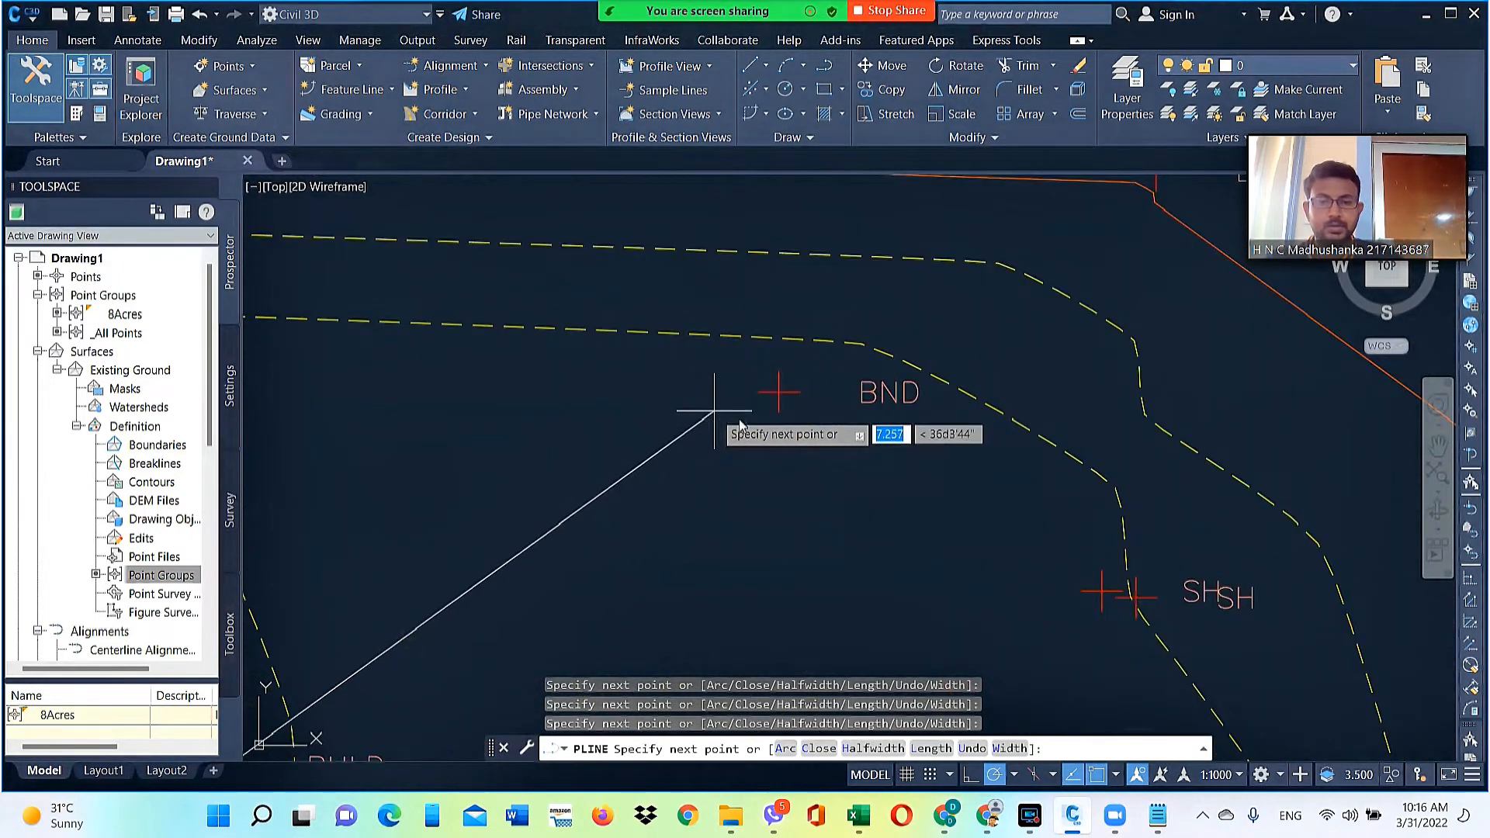
Continue the polyline northeast through the successive BND points up to the BND point at the surface border's northeast corner
left_click(779, 394)
scroll(590, 578, "down", 2)
scroll(590, 573, "down", 2)
scroll(768, 421, "up", 4)
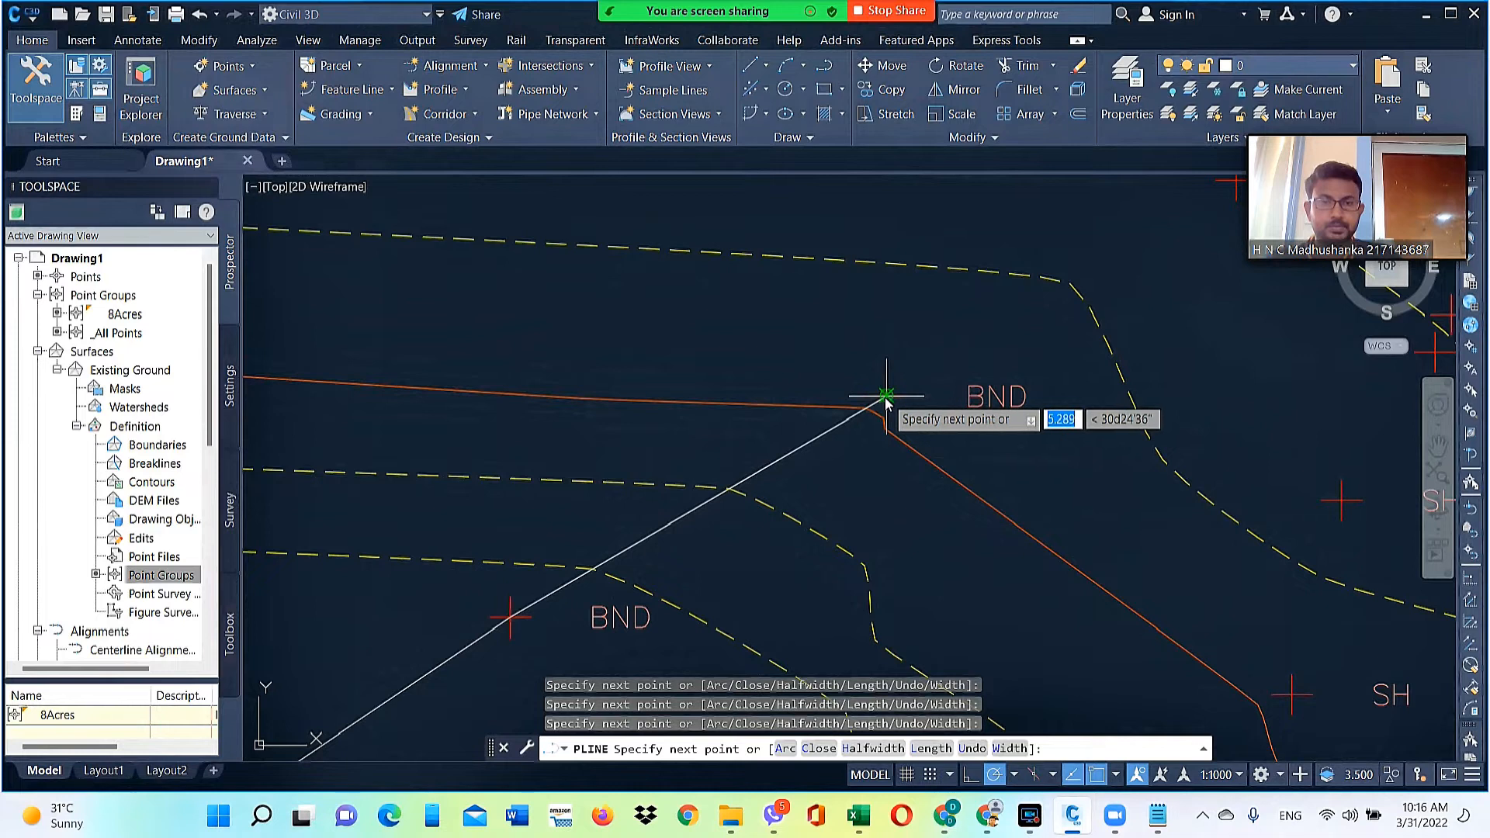
scroll(663, 513, "down", 3)
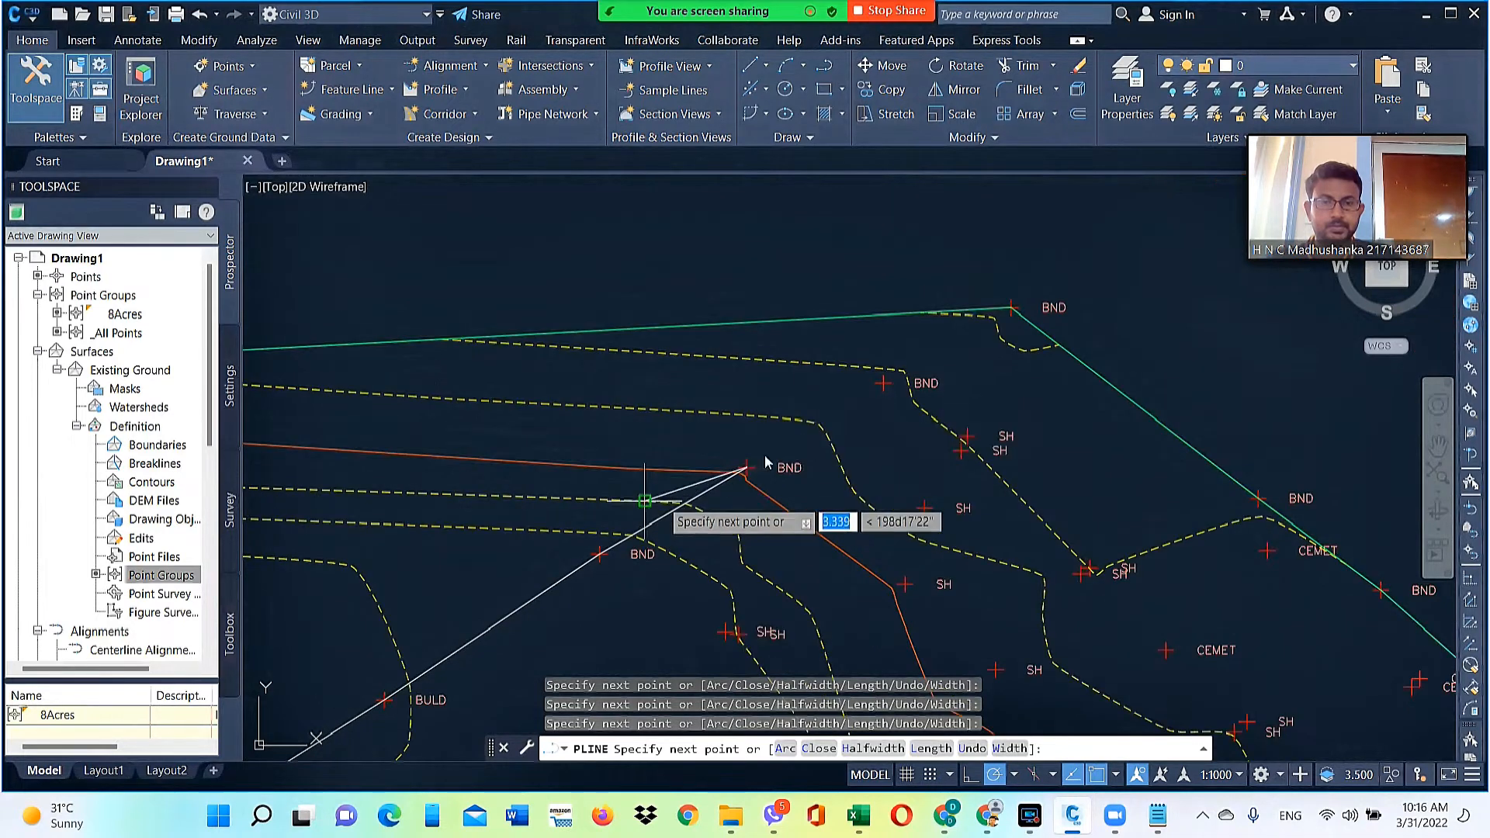
left_click(883, 382)
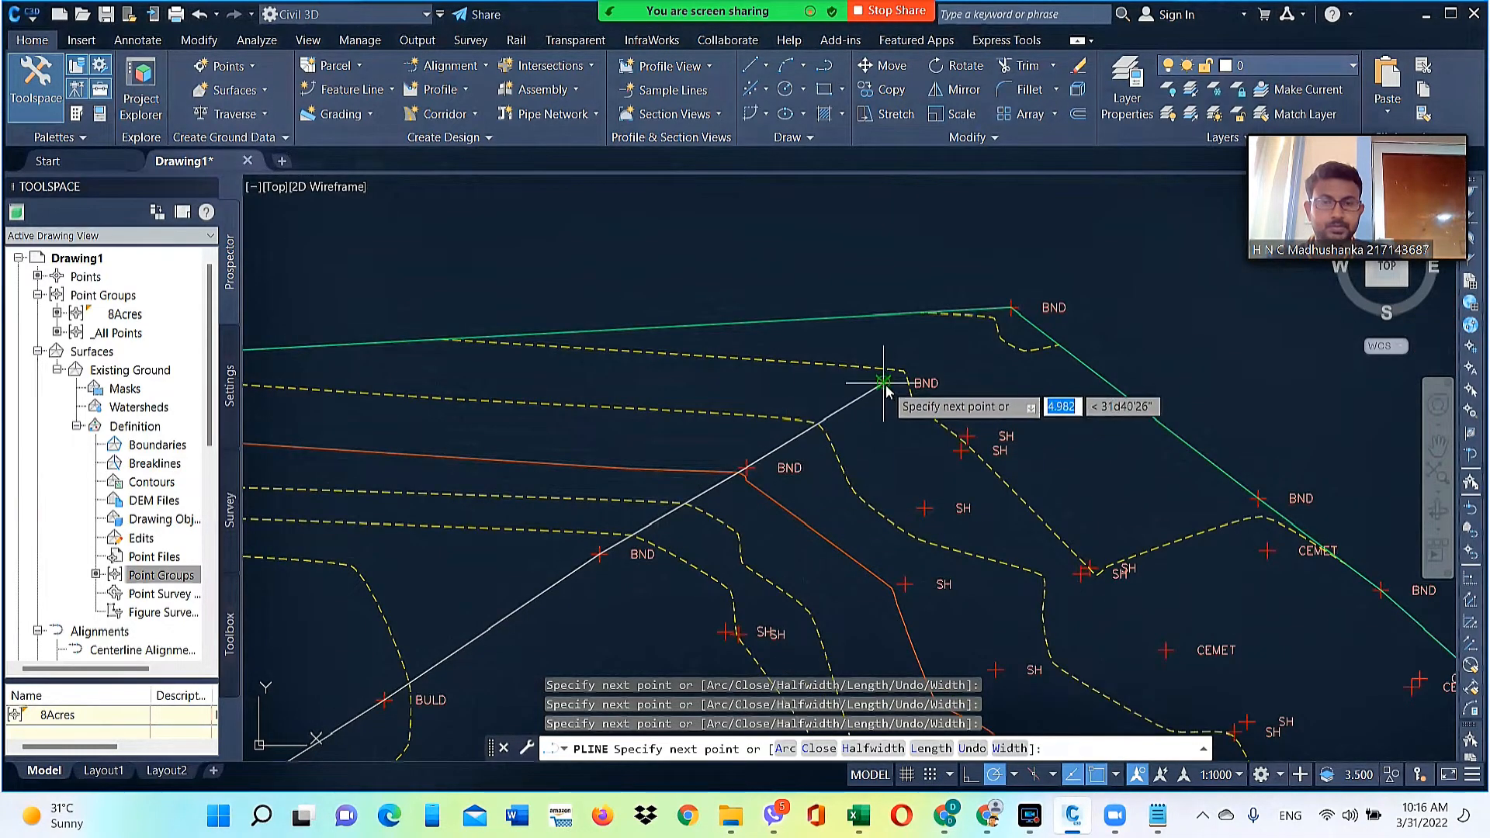
left_click(1012, 309)
scroll(699, 302, "down", 4)
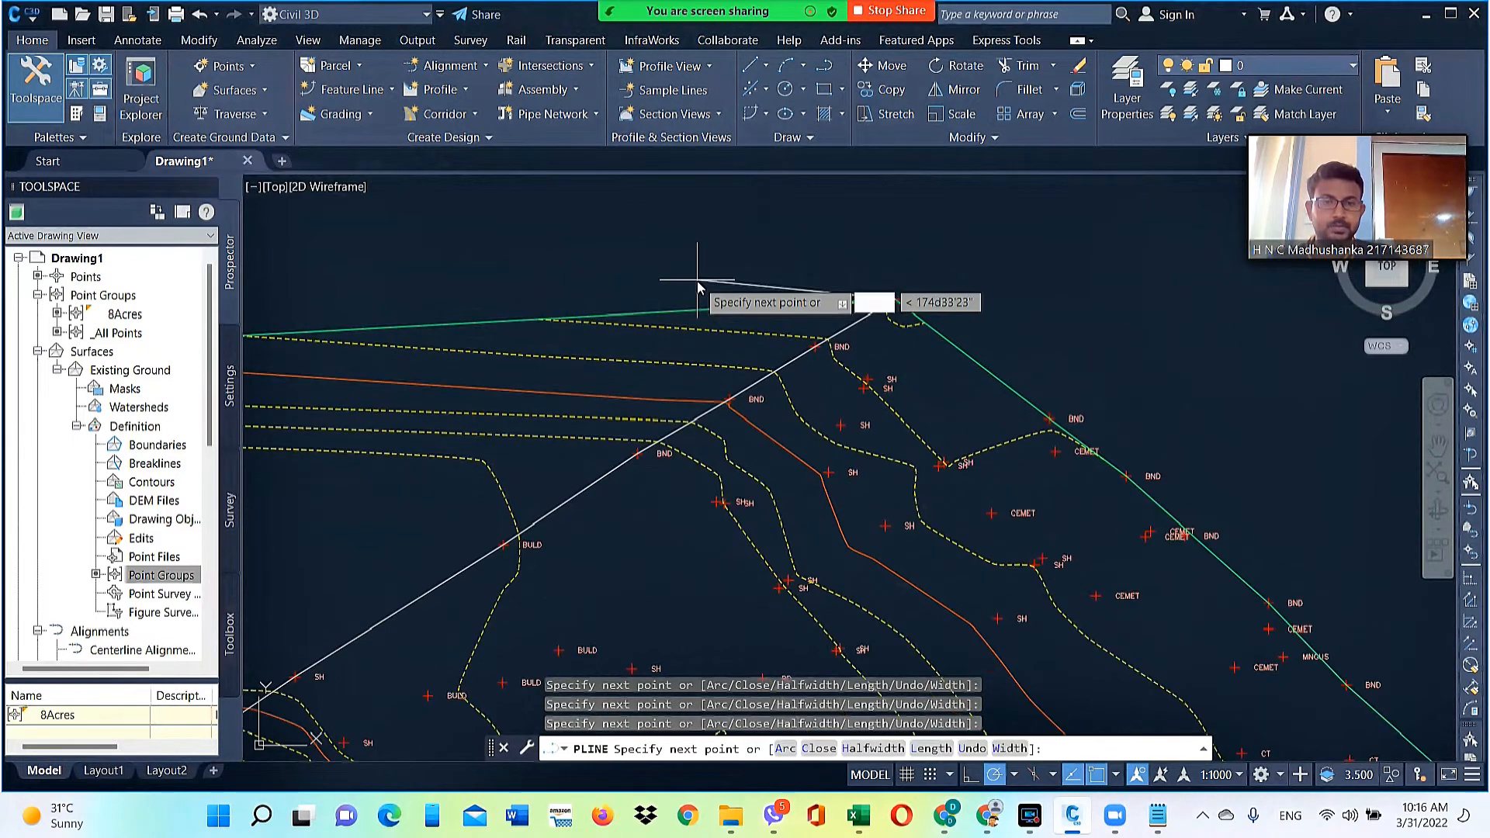
Extend the polyline southeast from the northeast corner to the second BND point along the border and on to the BND point at the bend
scroll(761, 345, "up", 5)
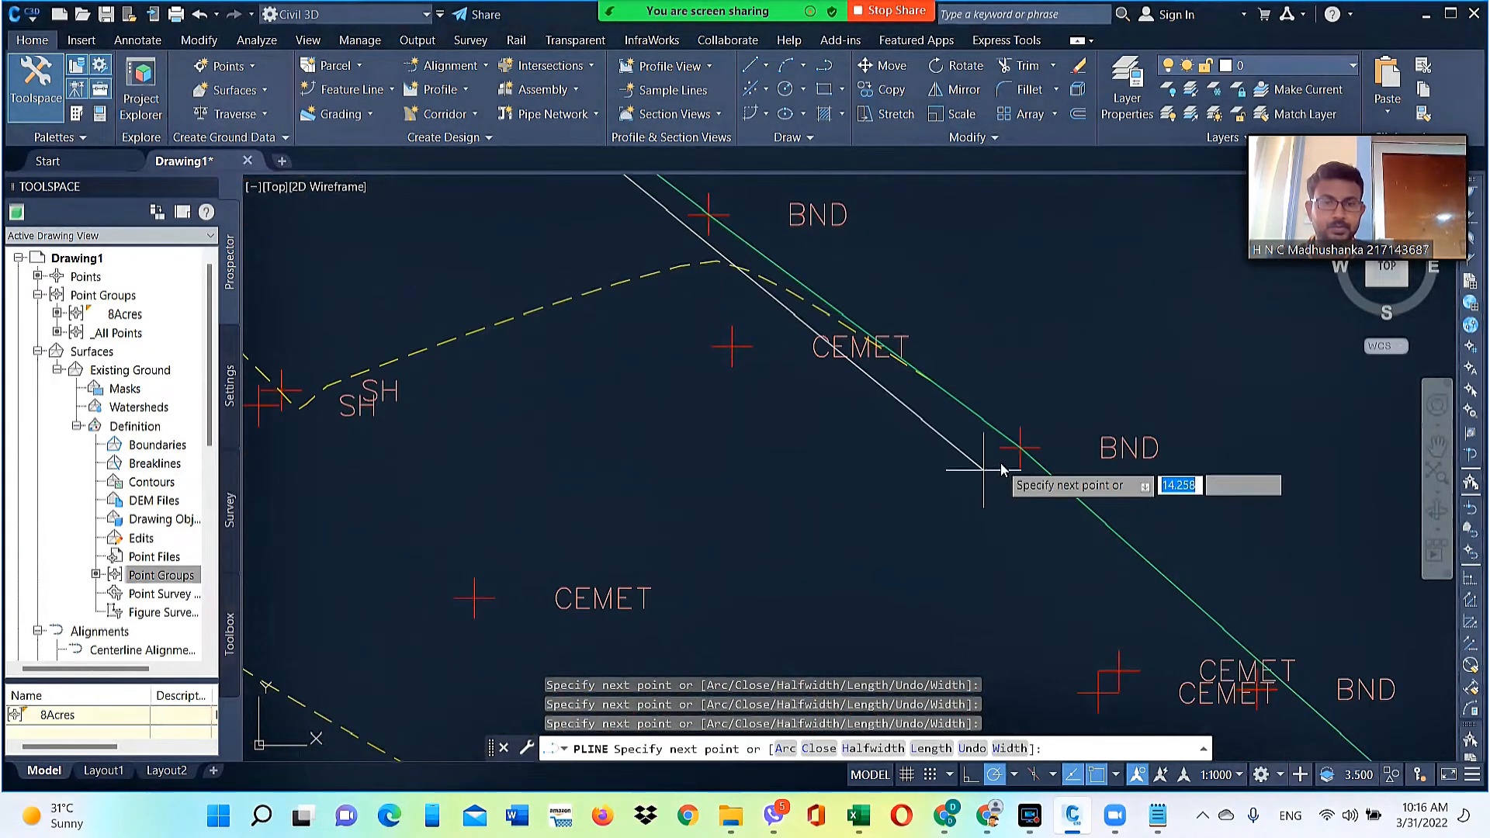
left_click(1021, 450)
scroll(700, 378, "down", 3)
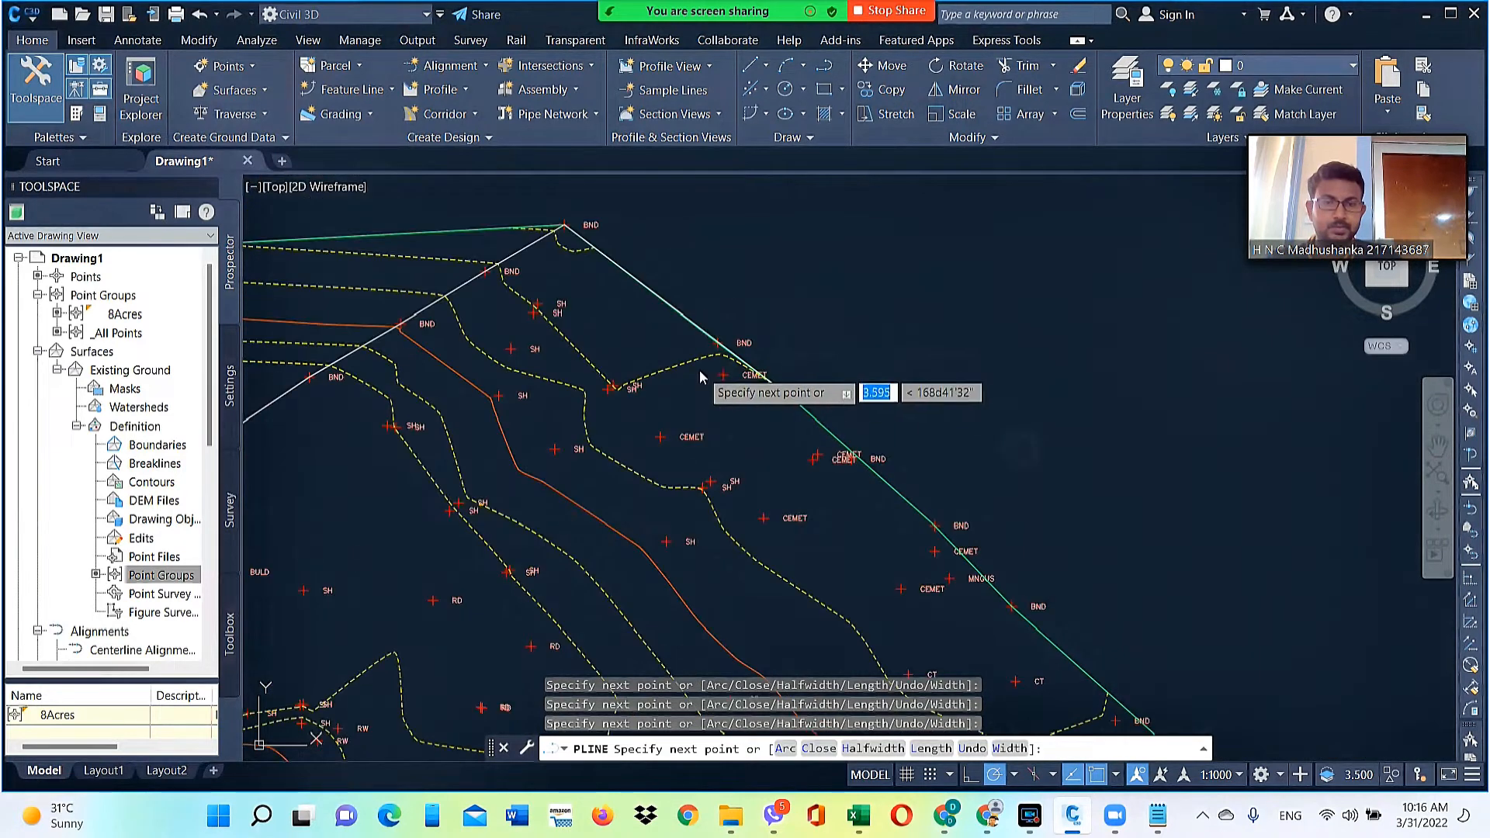
scroll(700, 371, "down", 4)
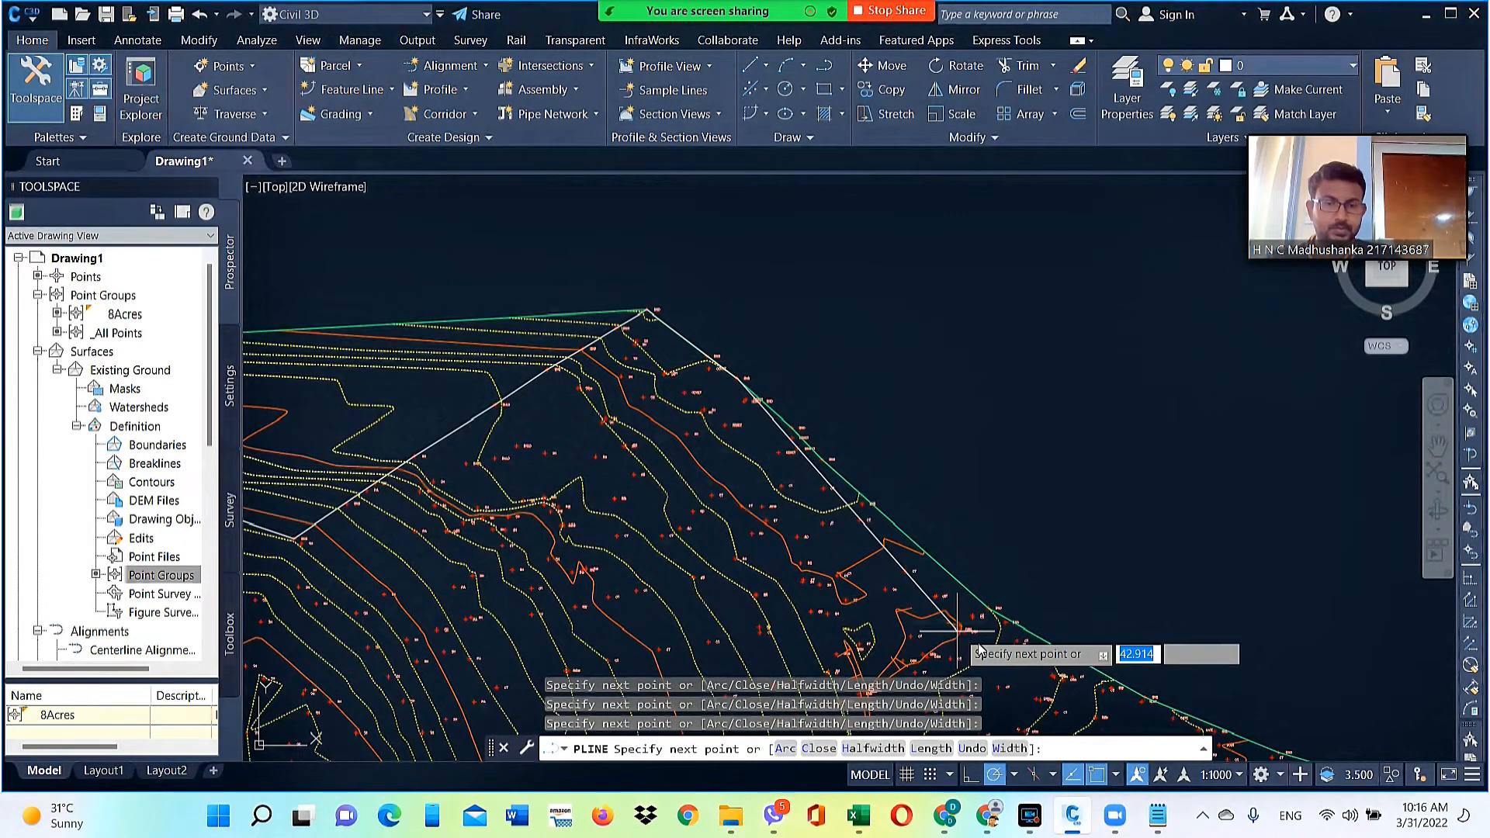
scroll(969, 632, "up", 4)
scroll(1007, 633, "up", 3)
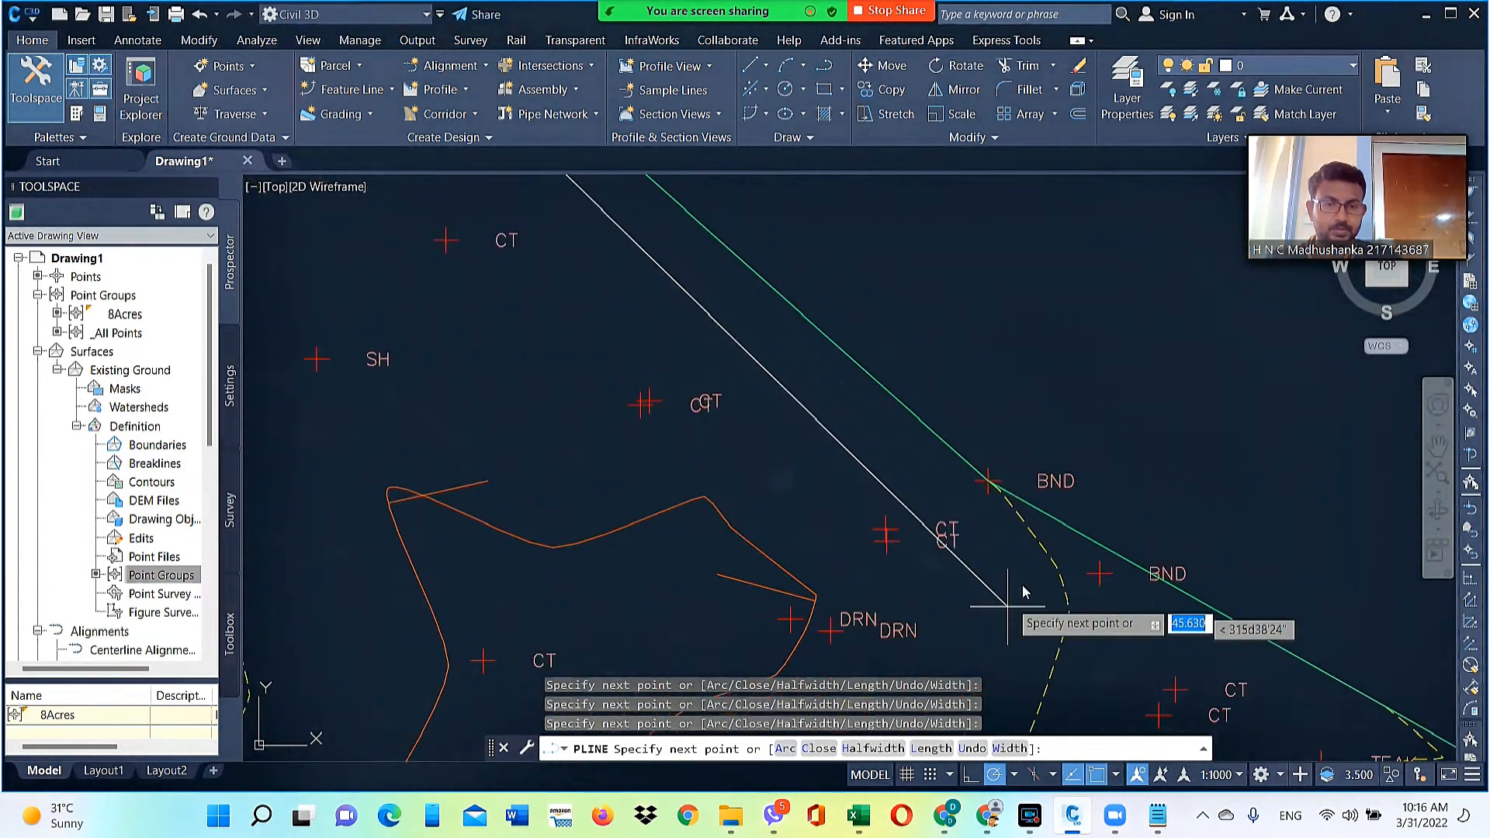
left_click(989, 482)
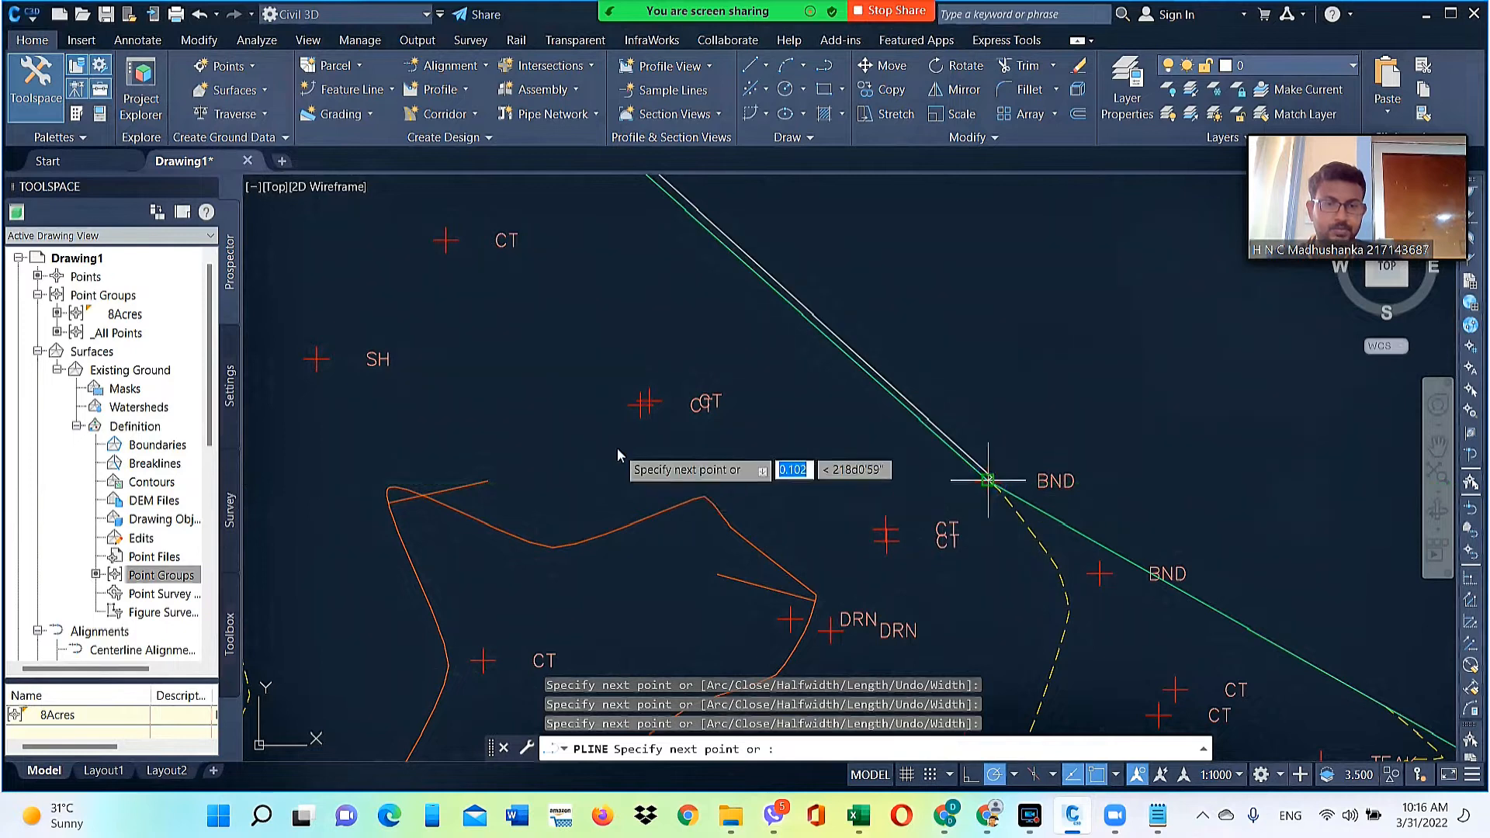
Extend the polyline southeast along the surface border to the BND point beside the TEAK point
scroll(617, 449, "down", 4)
scroll(1001, 653, "up", 4)
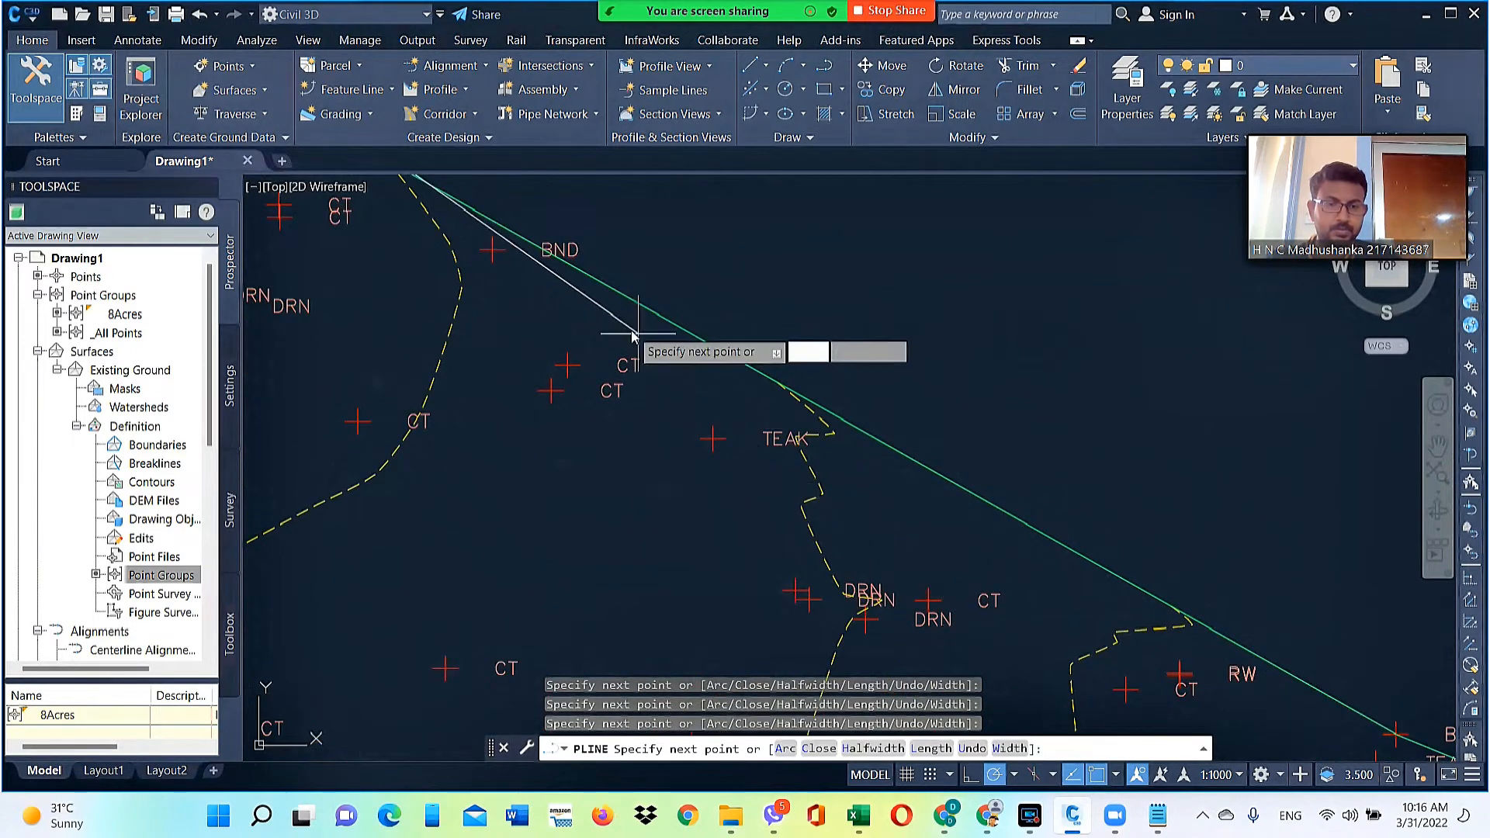
scroll(637, 334, "down", 3)
scroll(942, 533, "up", 3)
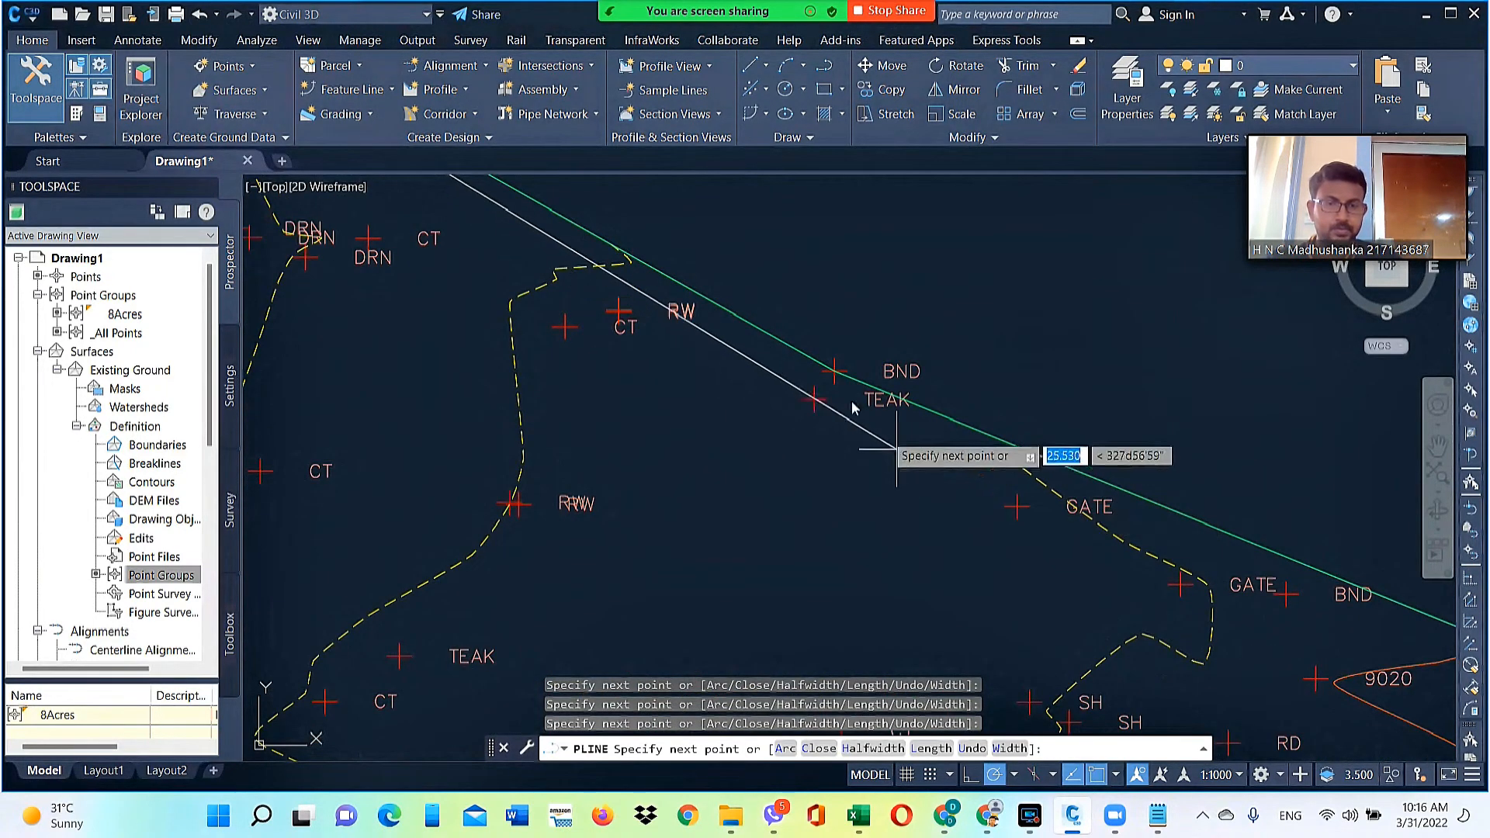
left_click(833, 367)
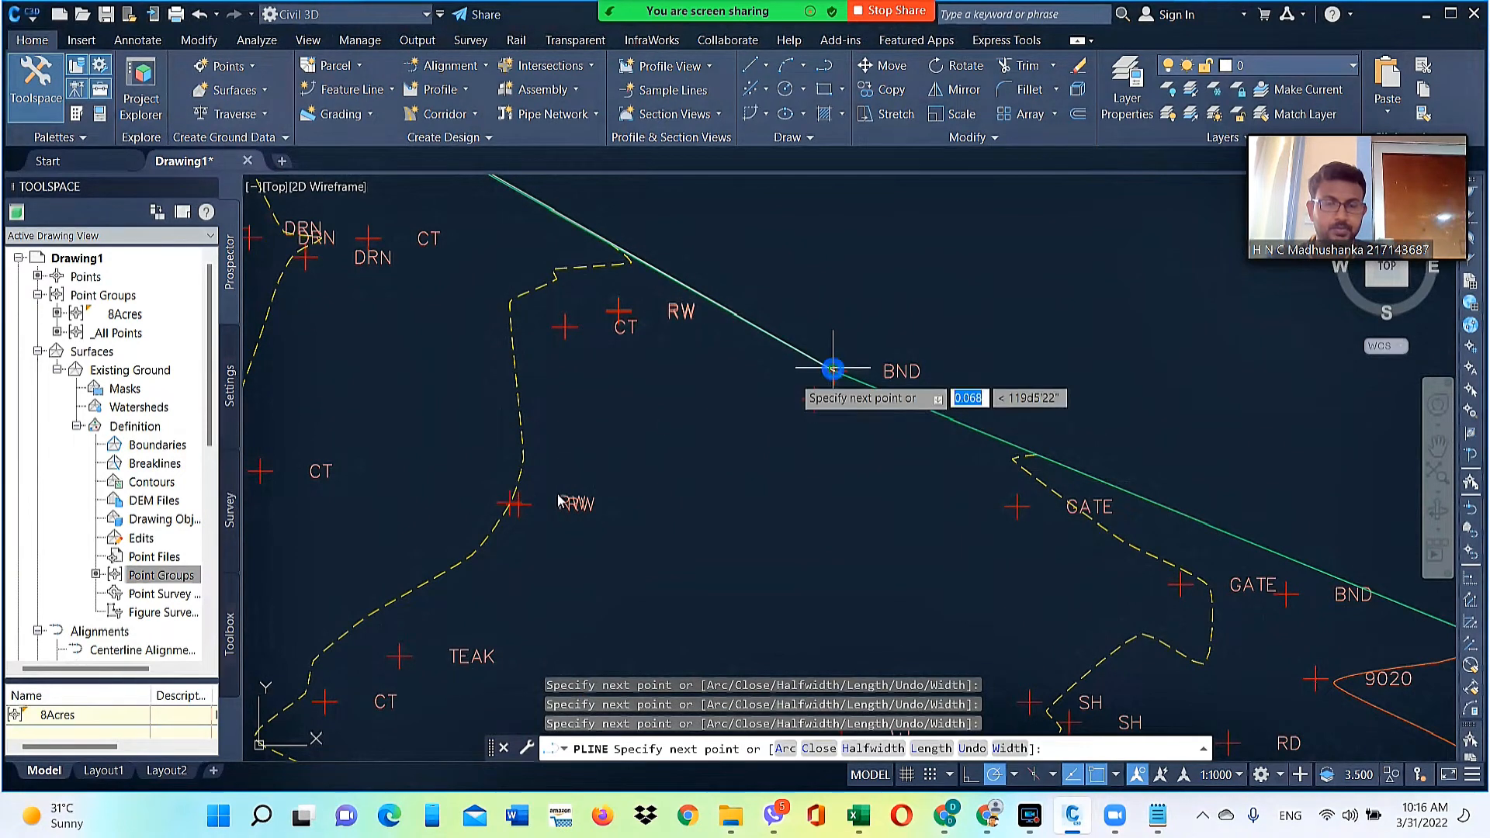
Extend the polyline past the gate points through the next border BND point to the BND point at the eastern corner
scroll(546, 500, "down", 4)
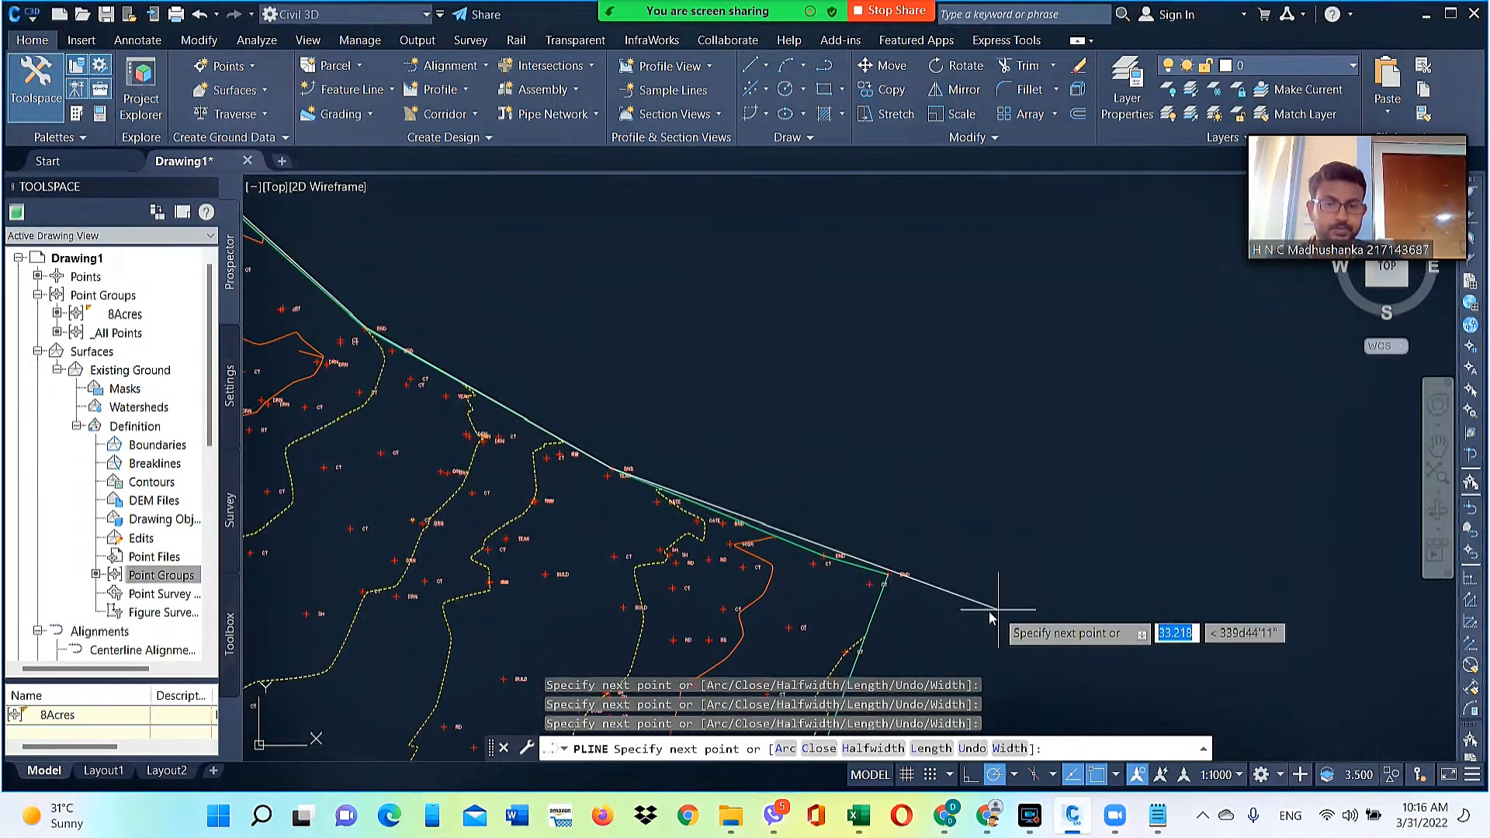
scroll(858, 571, "up", 4)
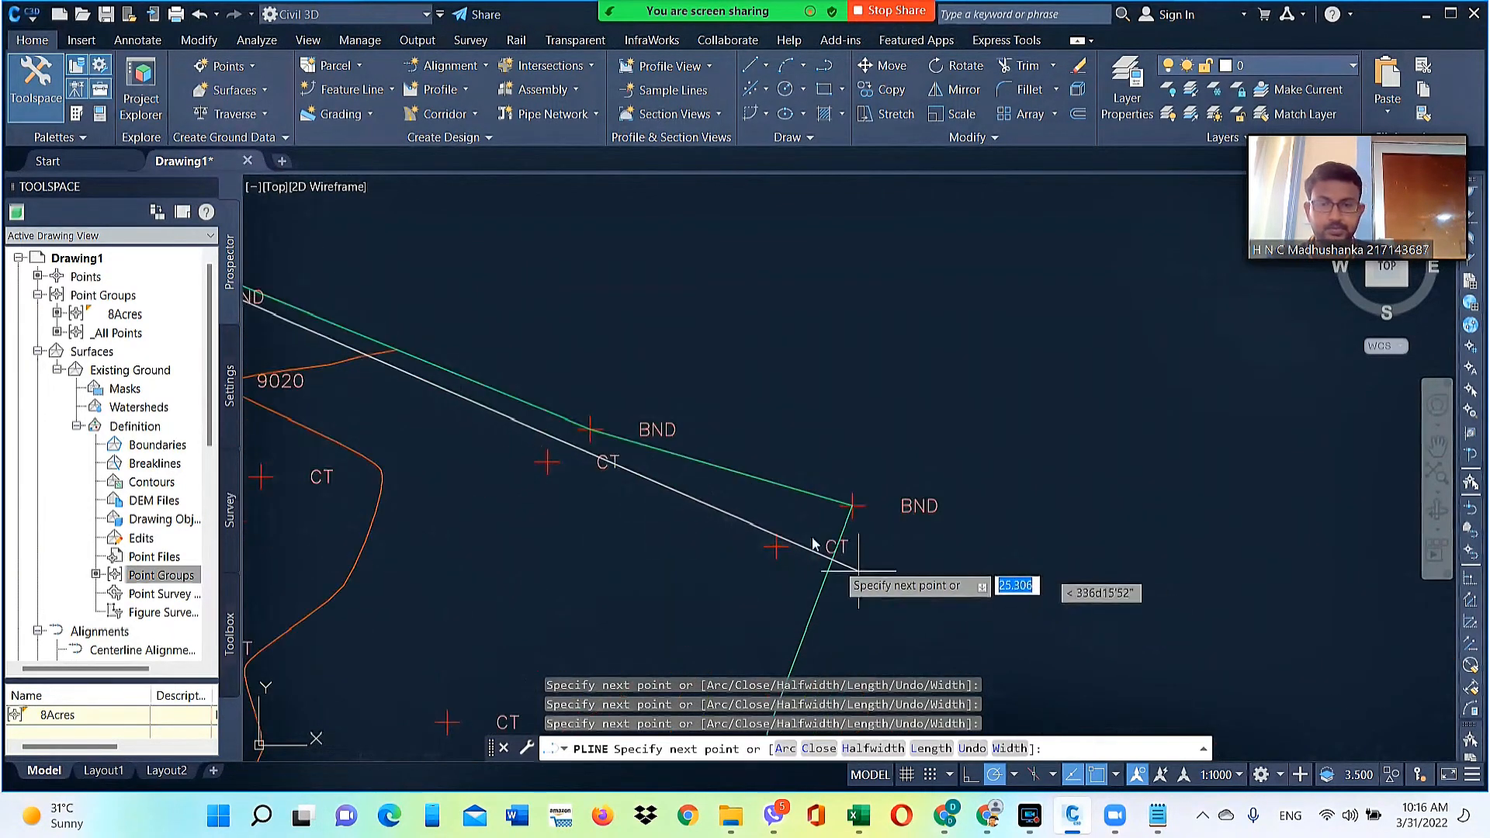
left_click(591, 429)
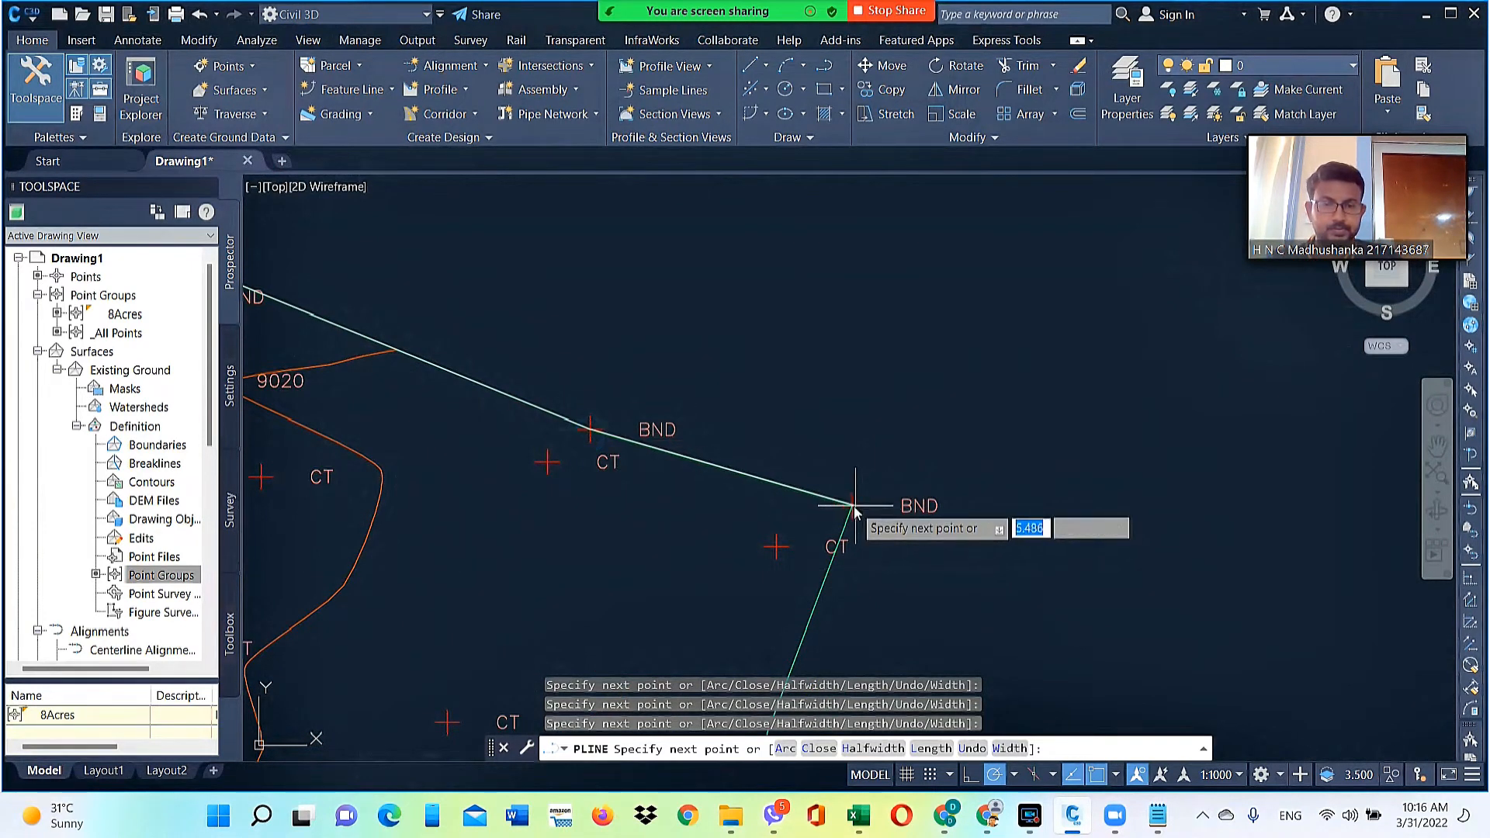
left_click(852, 505)
scroll(937, 357, "down", 5)
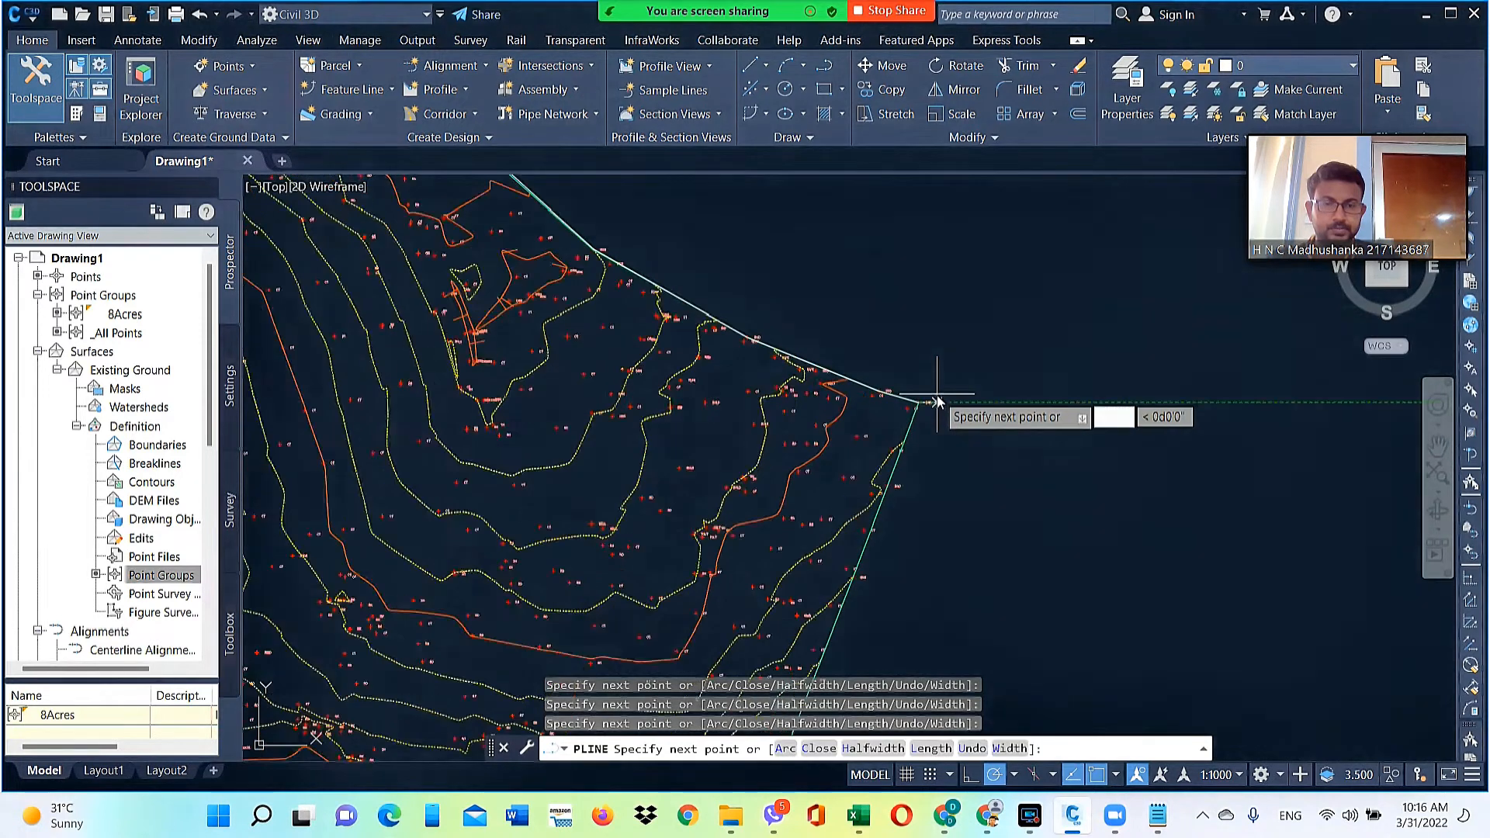
Extend the polyline down the eastern border to the lower RK point where the border turns southwest
scroll(854, 636, "up", 5)
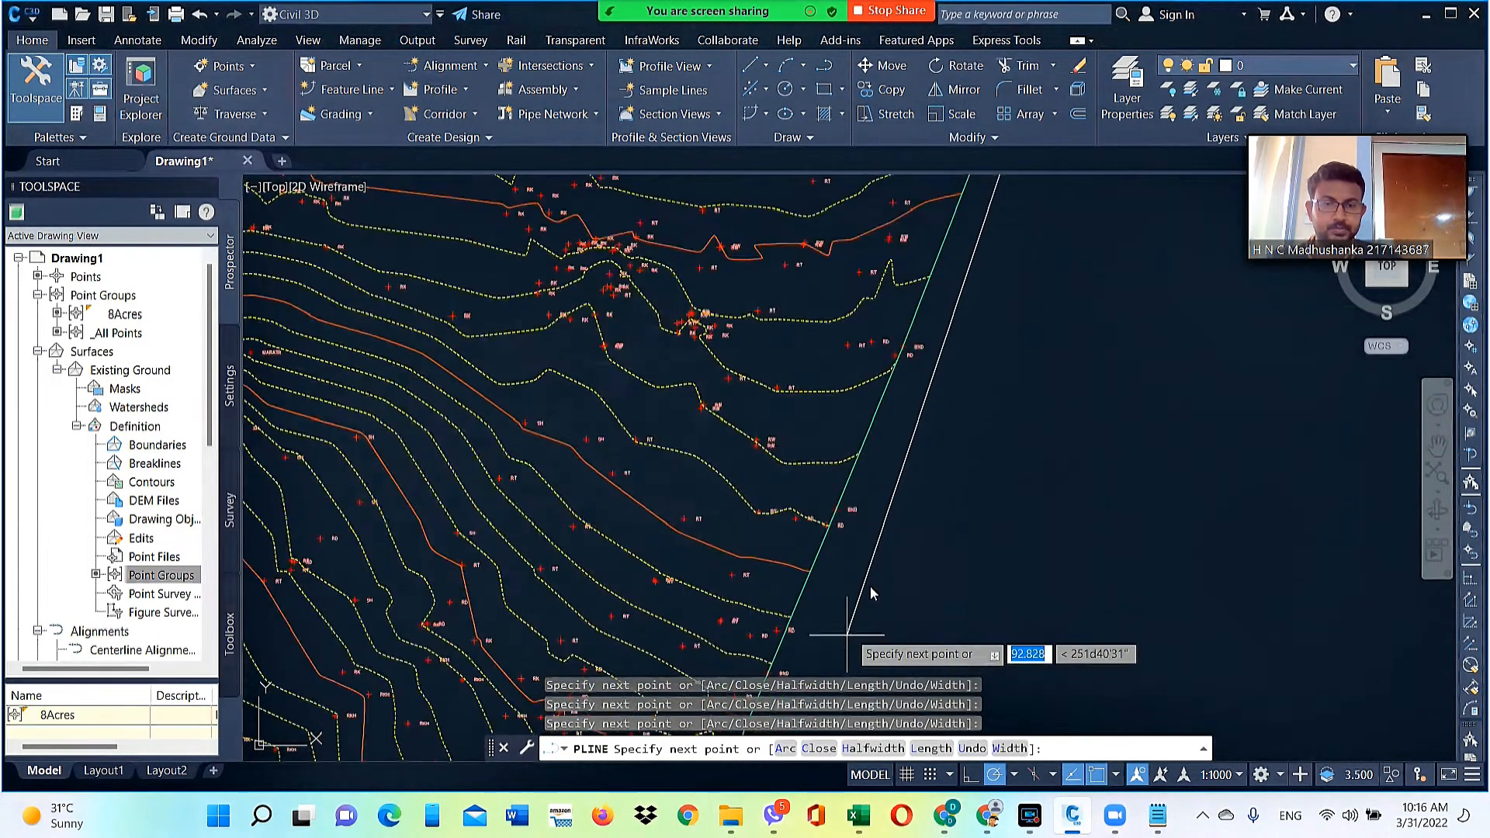
scroll(906, 415, "down", 3)
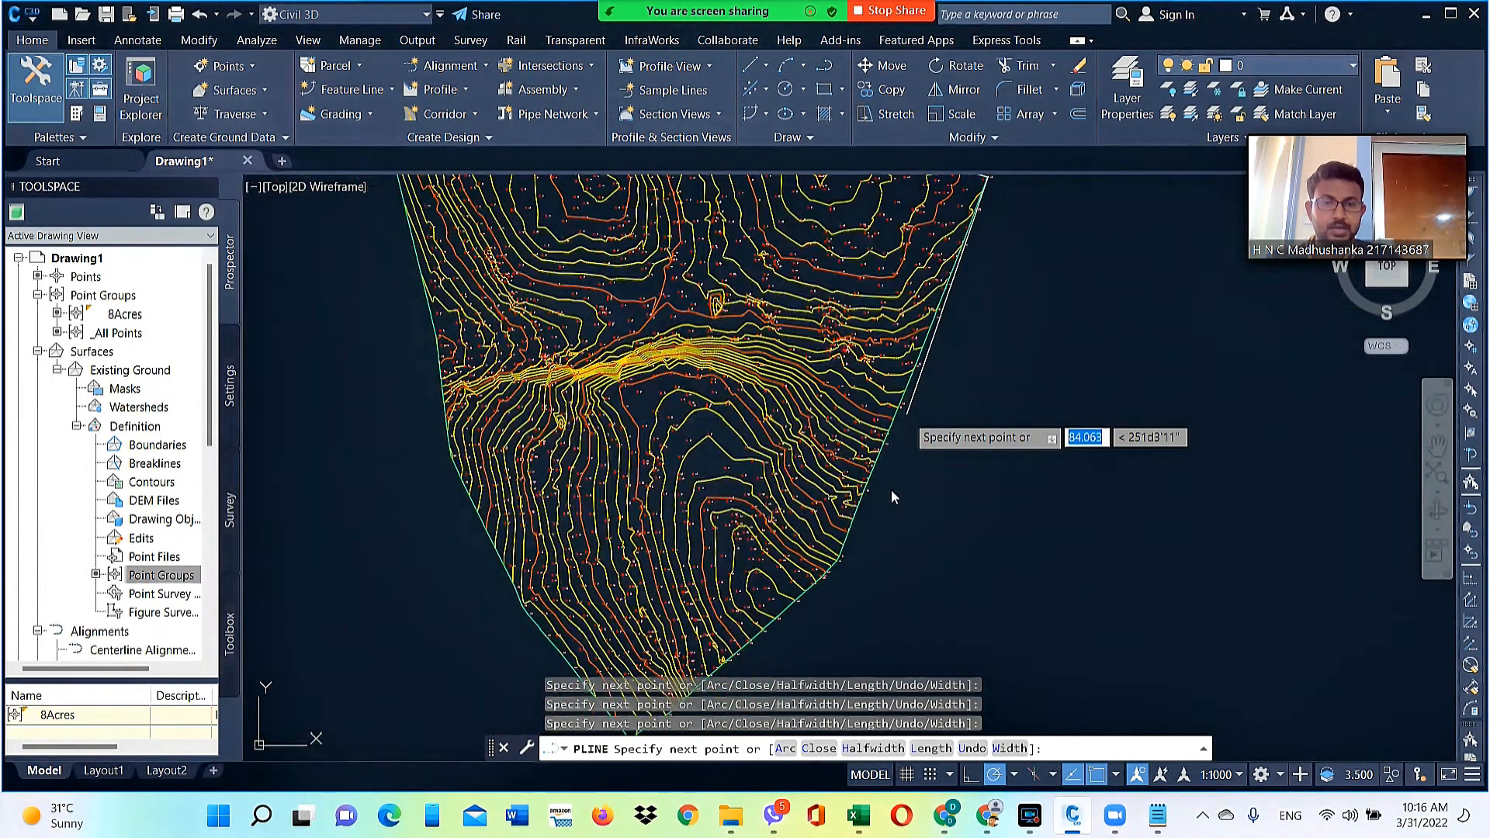
scroll(861, 572, "up", 5)
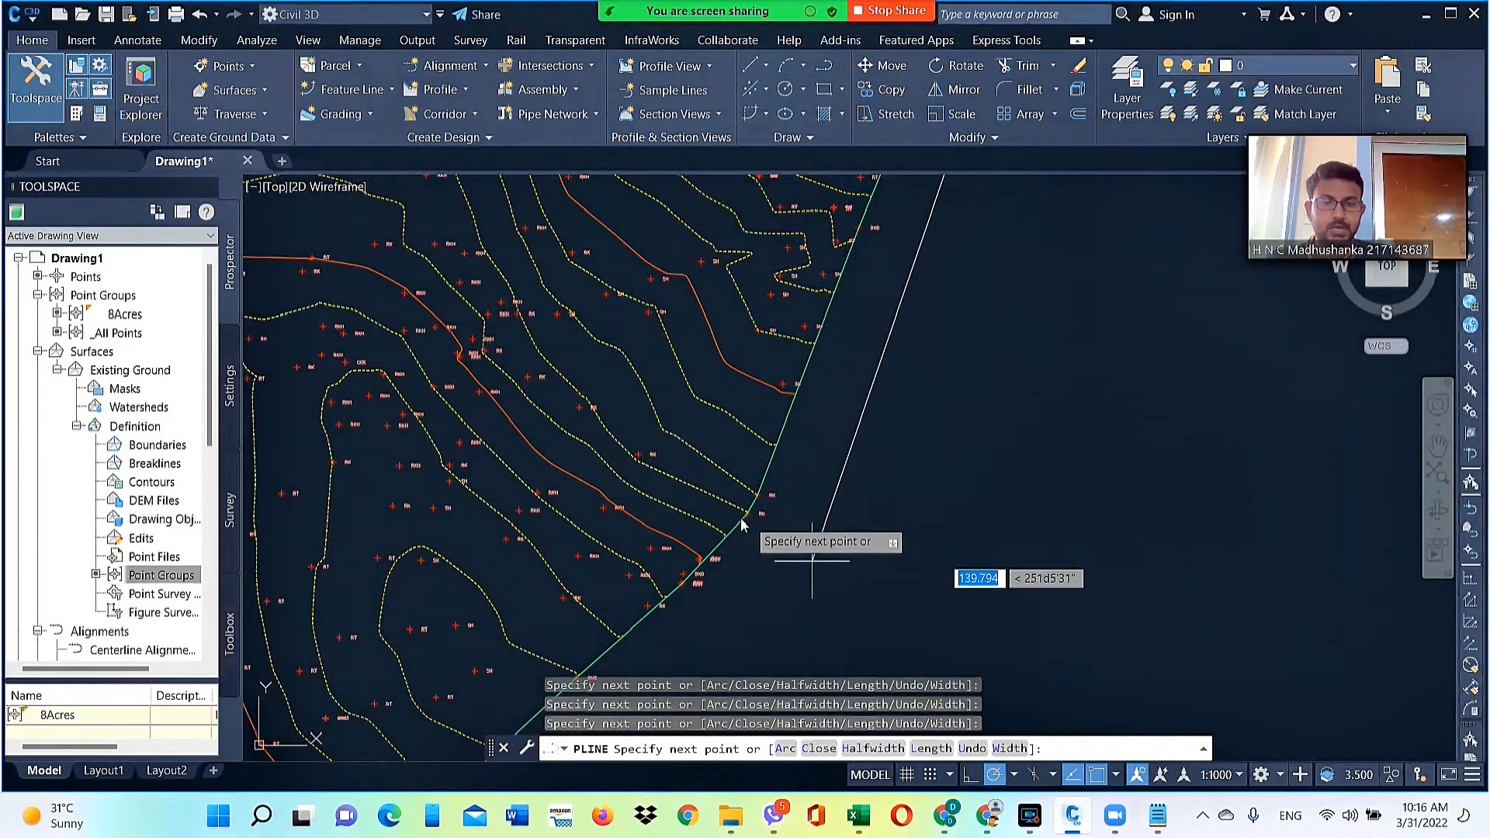
scroll(784, 528, "up", 3)
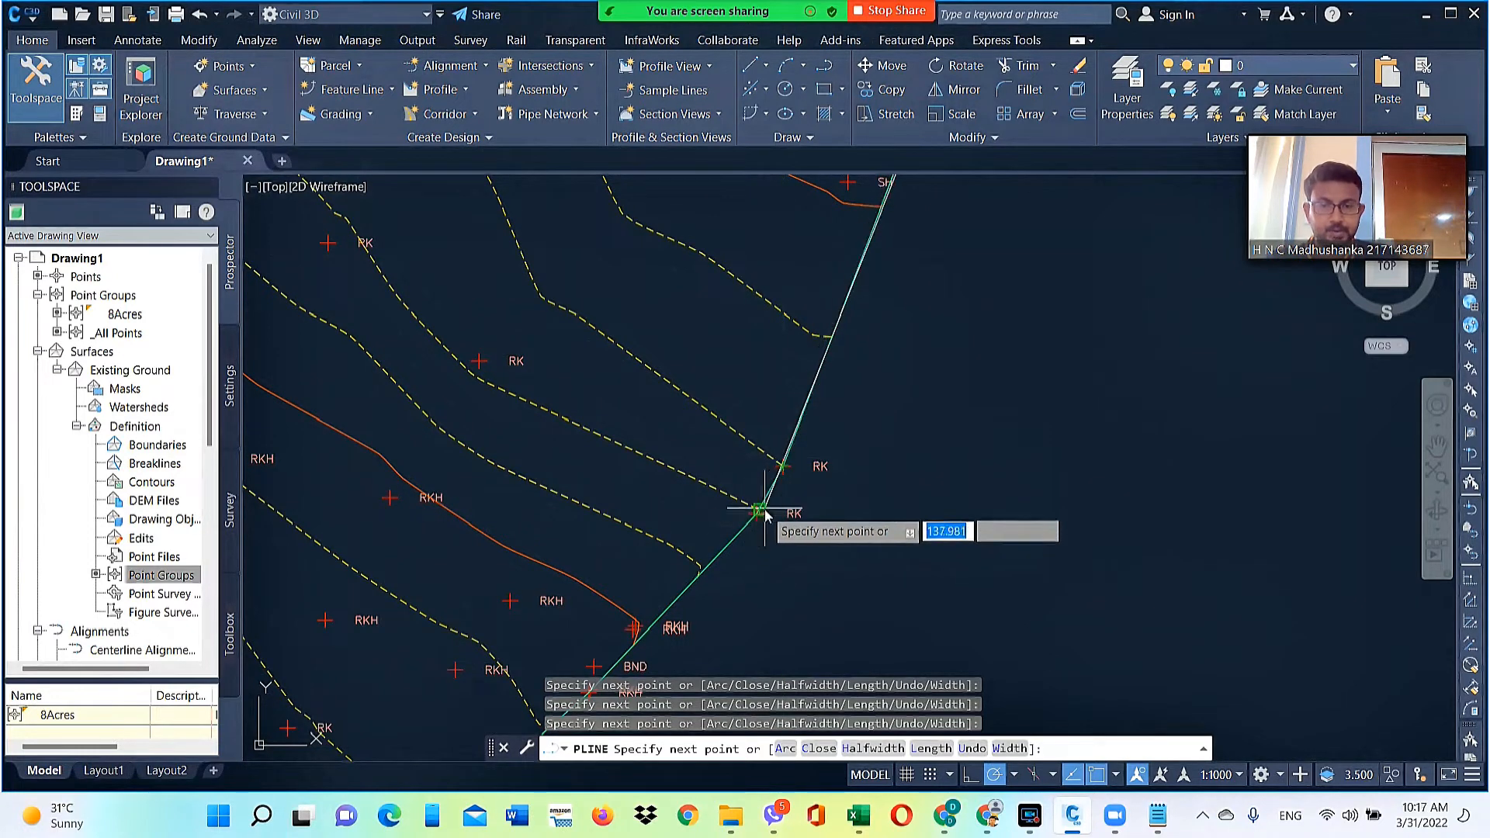
scroll(764, 516, "up", 5)
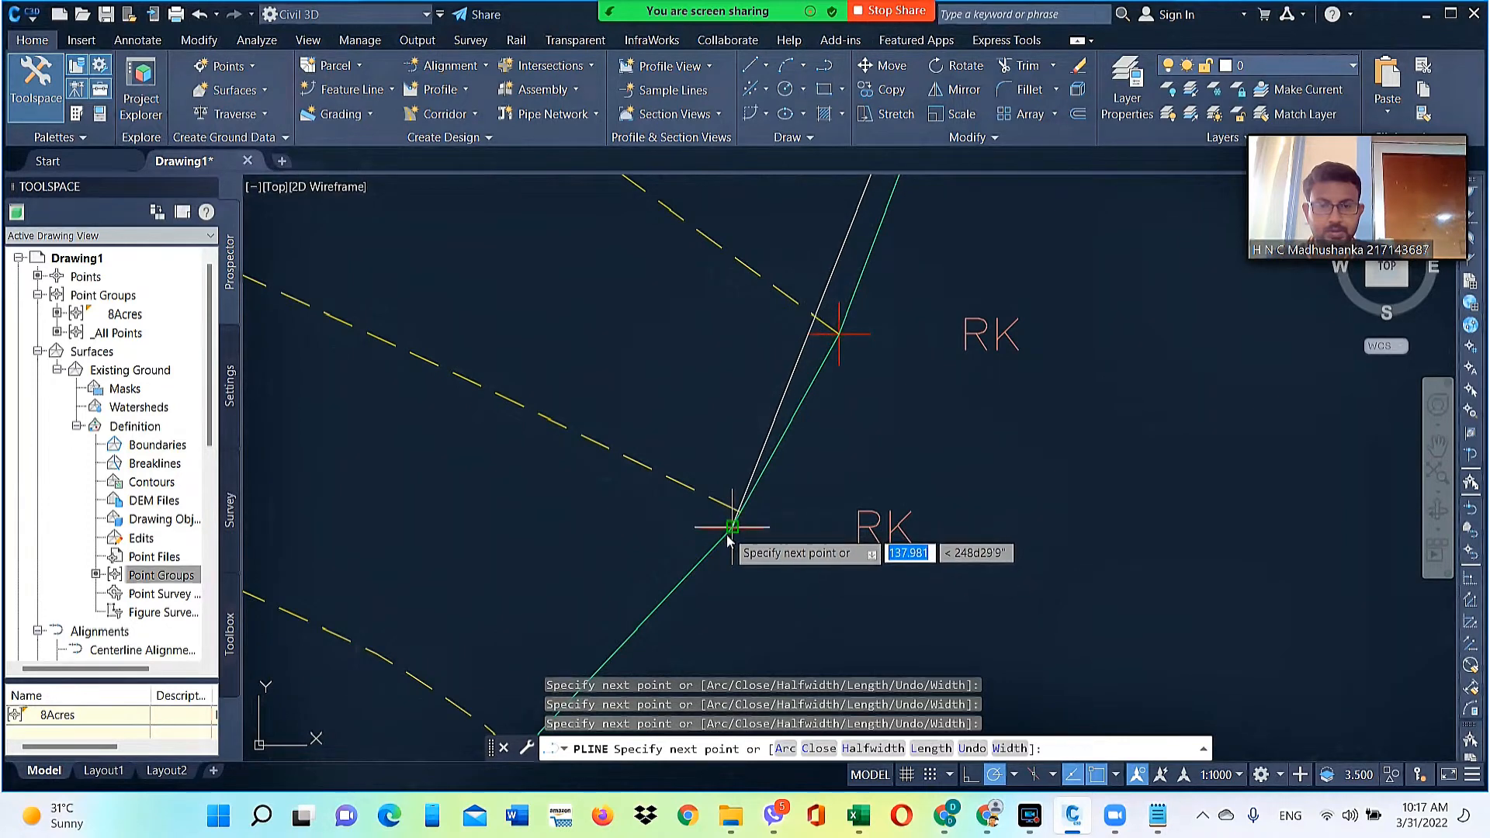
left_click(731, 528)
scroll(770, 458, "down", 4)
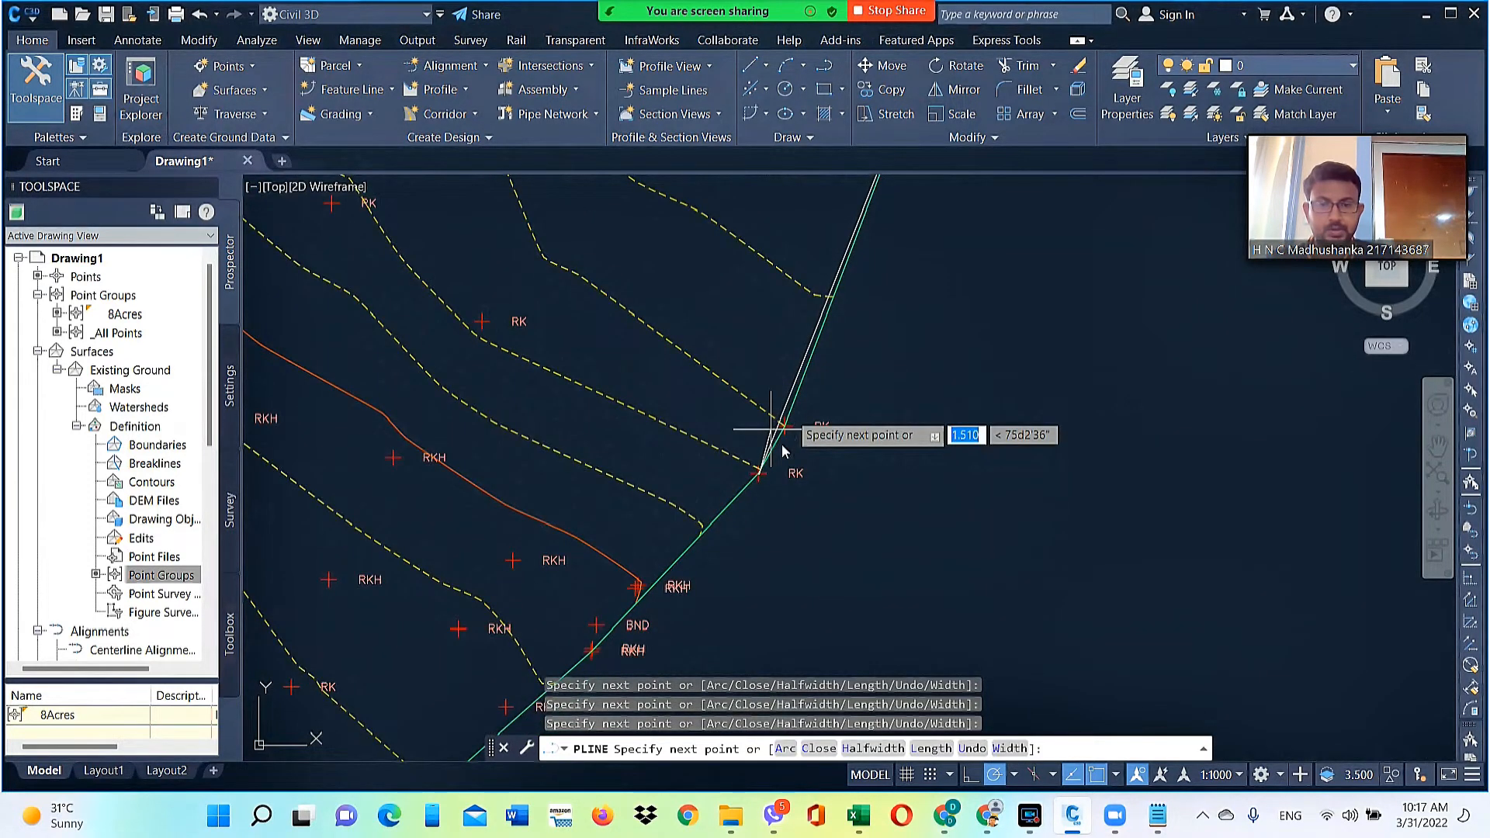
Extend the polyline southwest along the southeastern border to the BND point beside the RT point
scroll(771, 428, "down", 5)
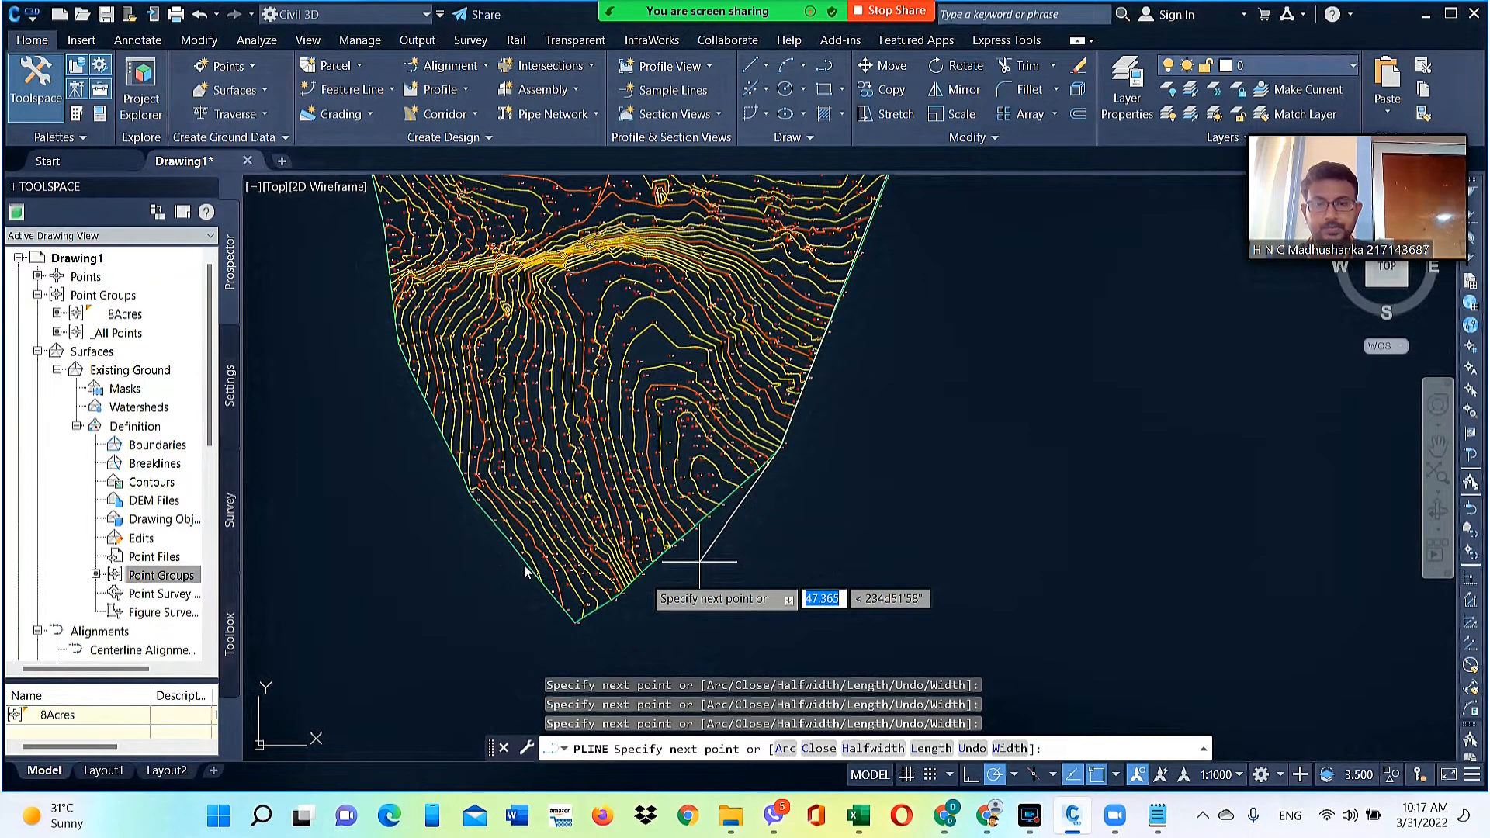
scroll(503, 552, "up", 4)
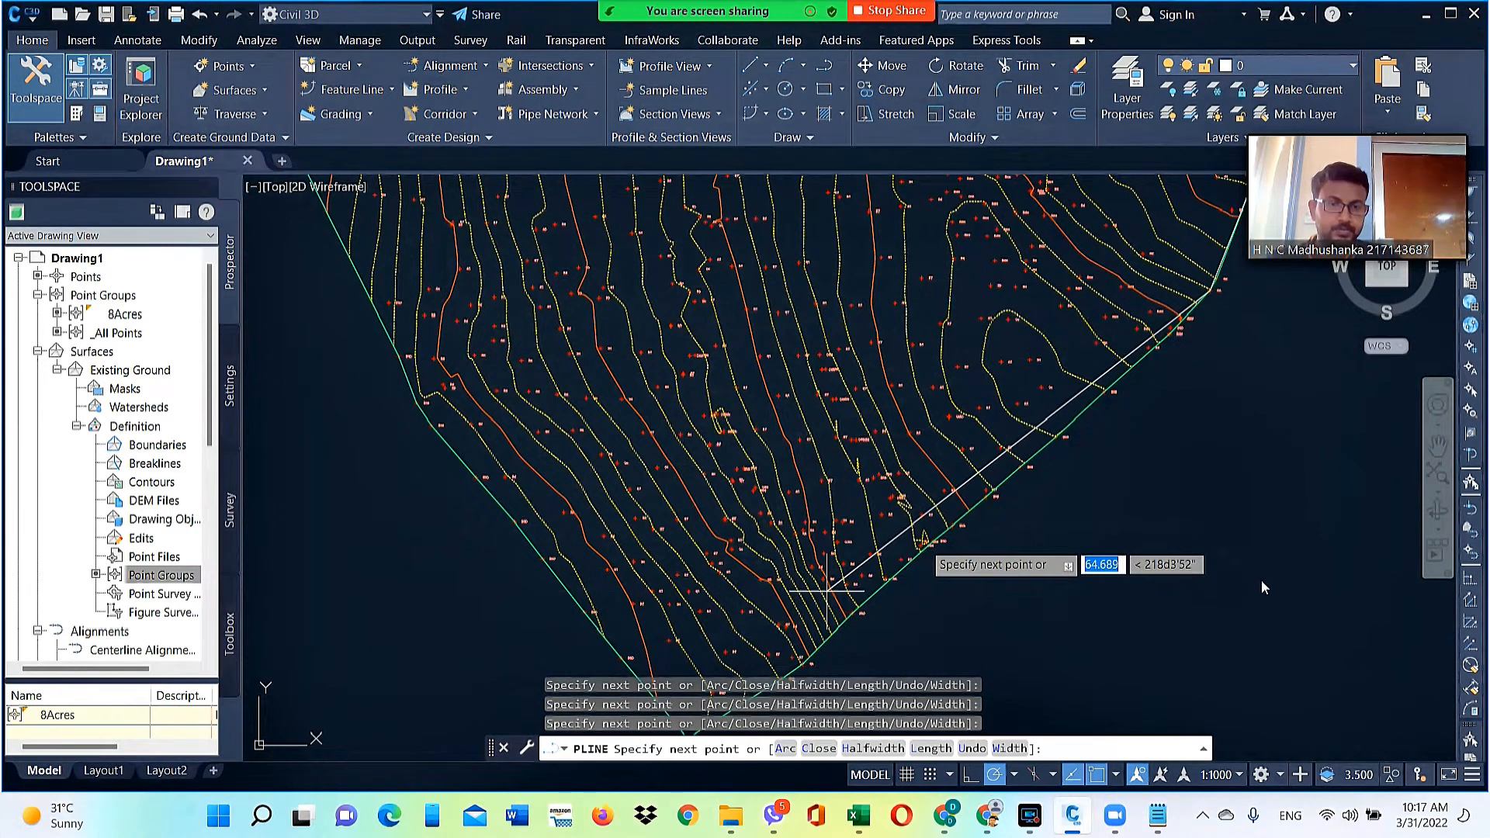
scroll(1076, 483, "up", 5)
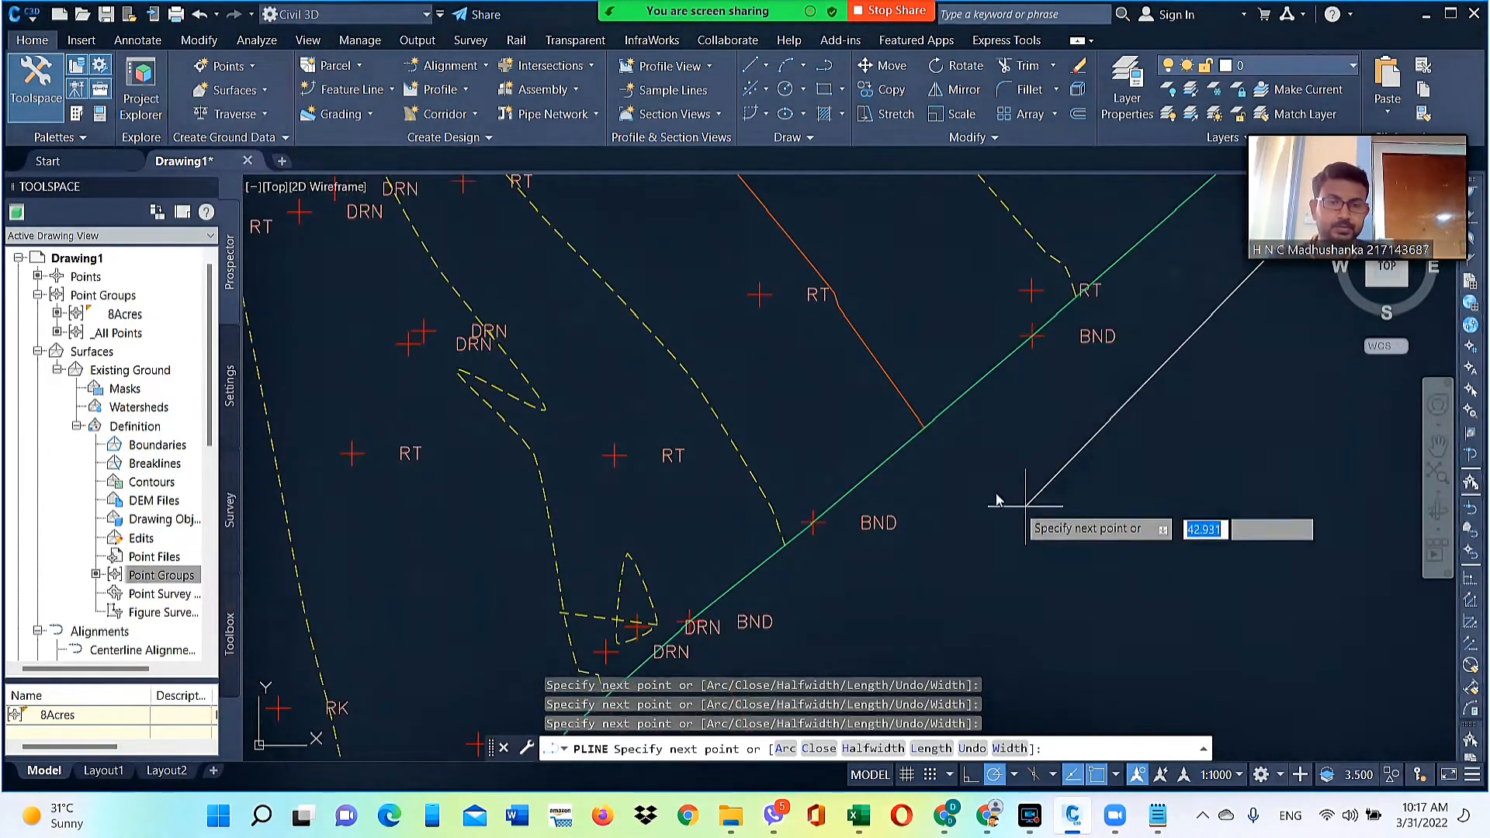
left_click(1033, 336)
scroll(1032, 336, "down", 4)
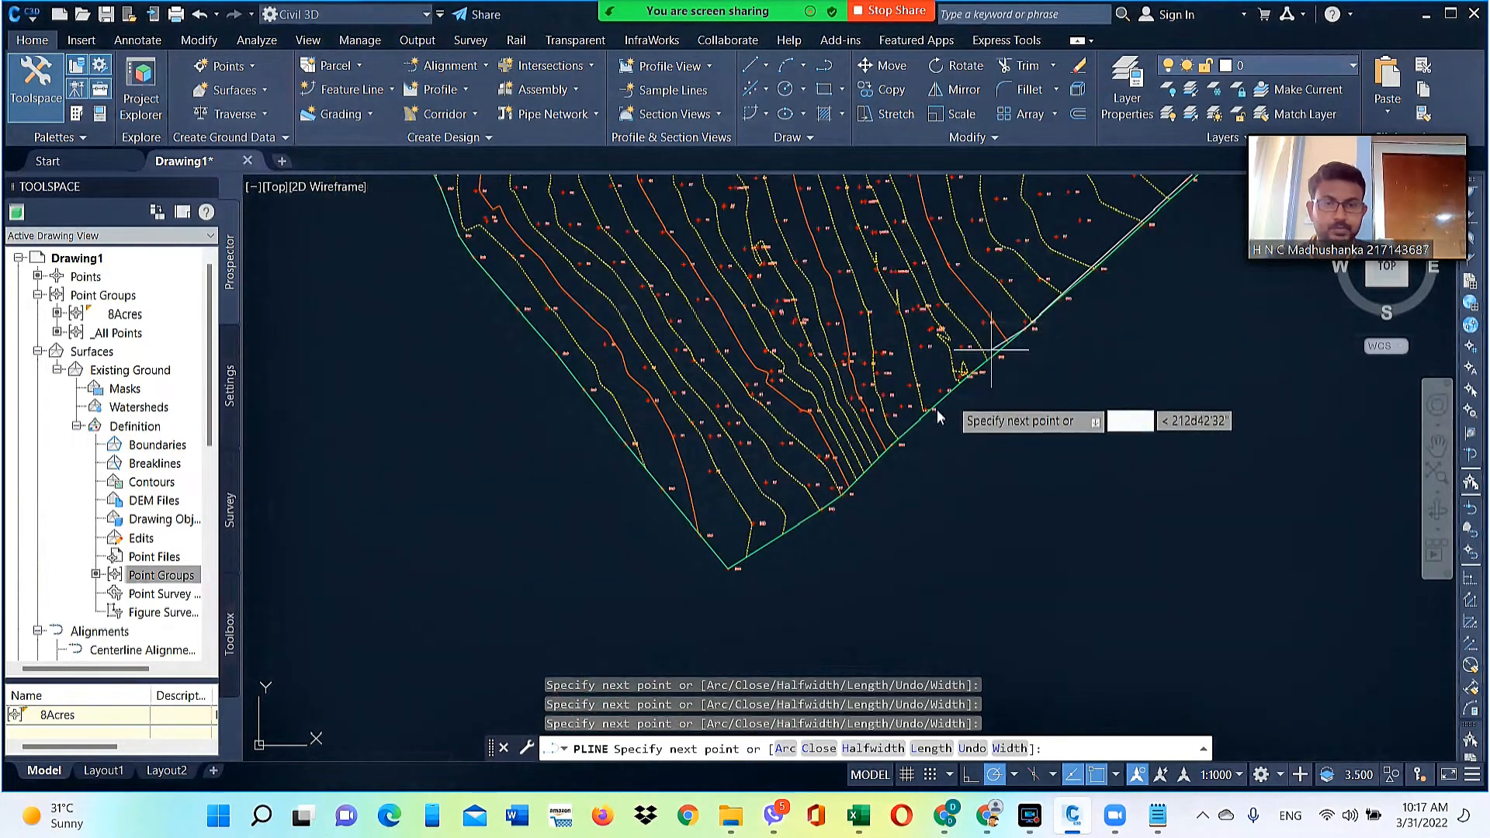
Extend the polyline southwest along the border through the BND and RK points to the next BND point
scroll(922, 425, "up", 4)
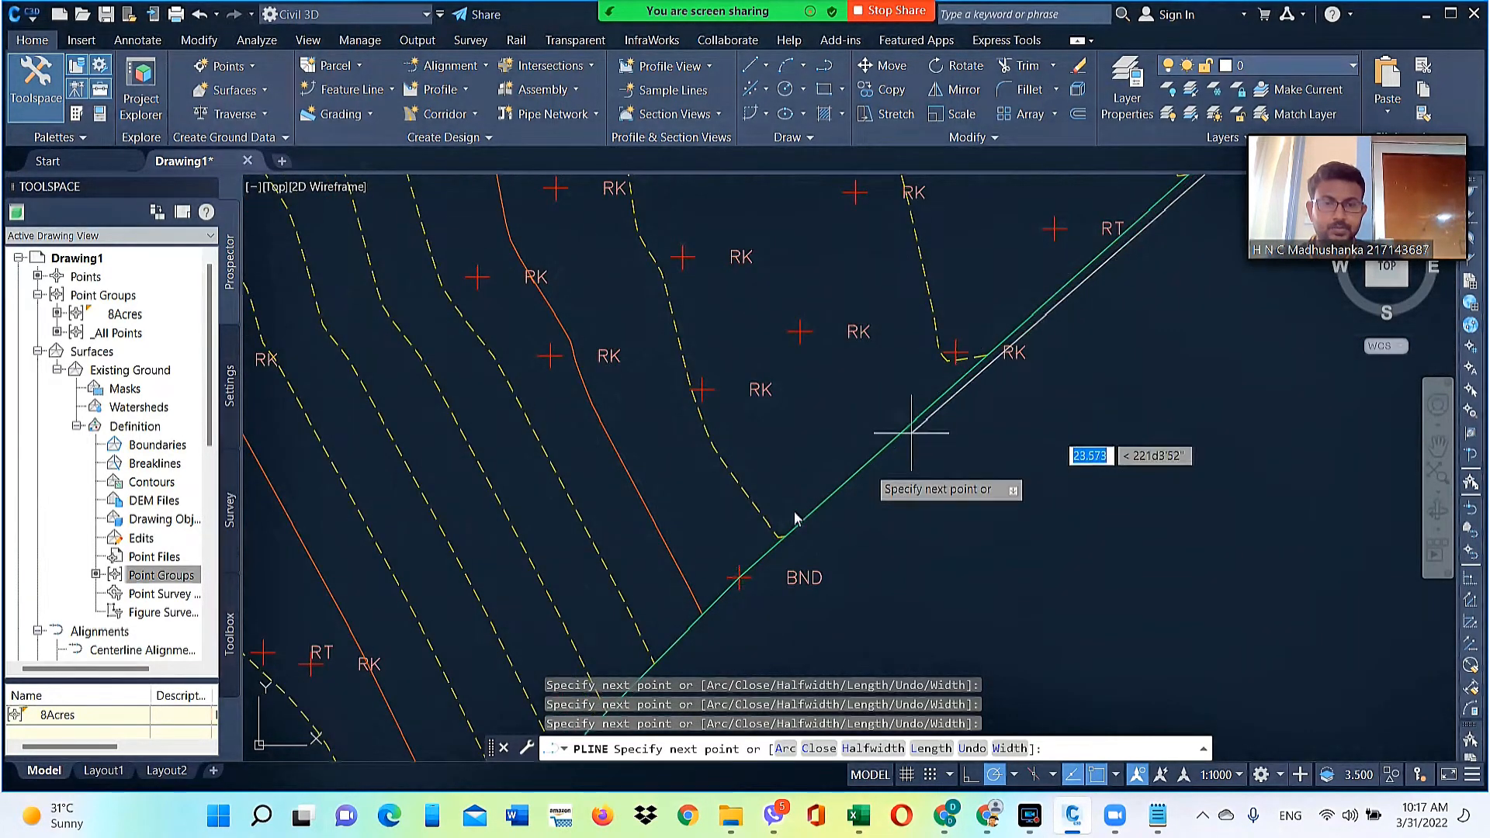
left_click(739, 582)
scroll(748, 528, "down", 4)
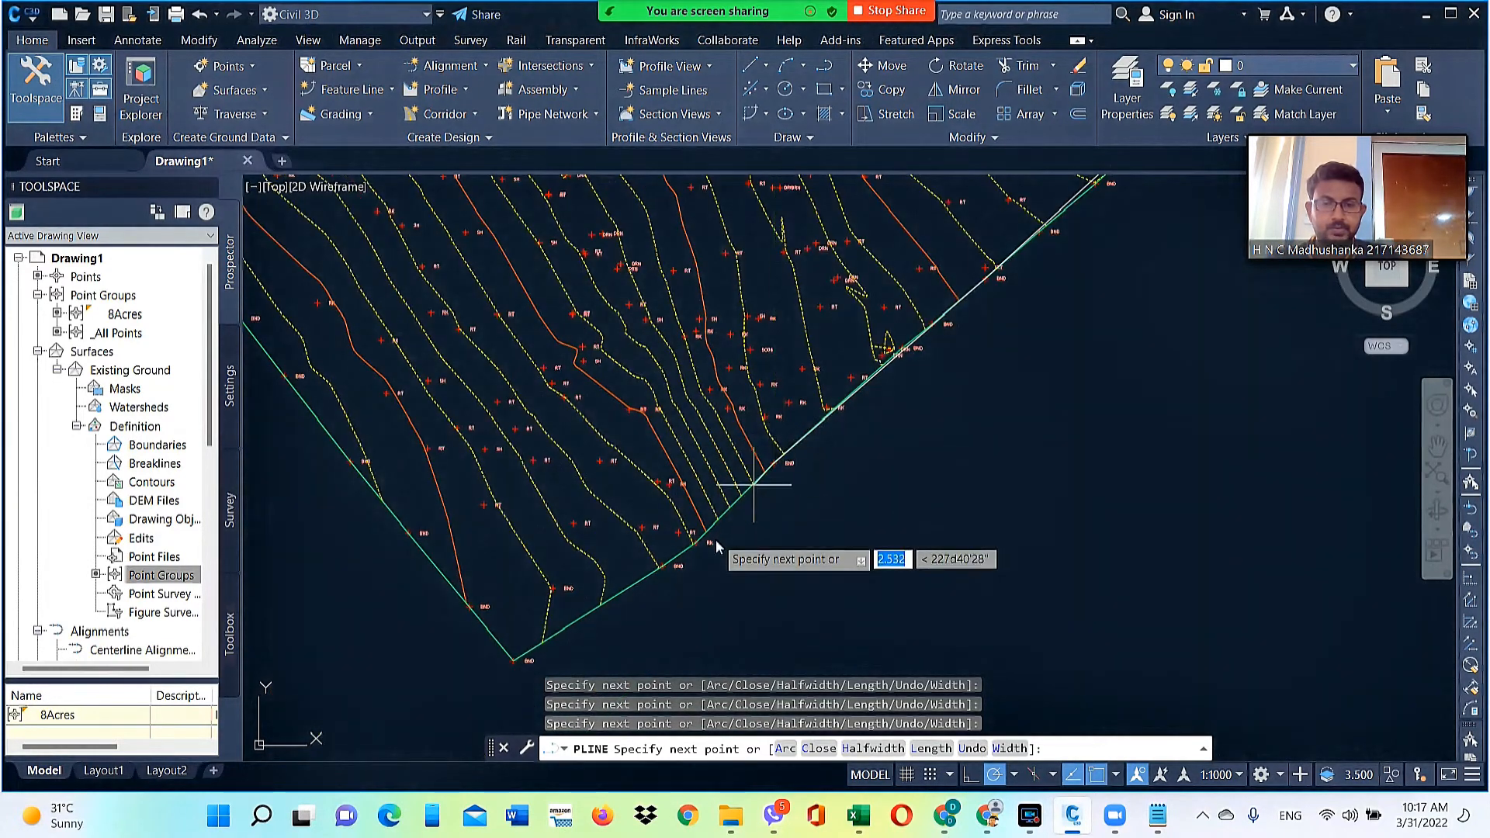
scroll(687, 563, "up", 4)
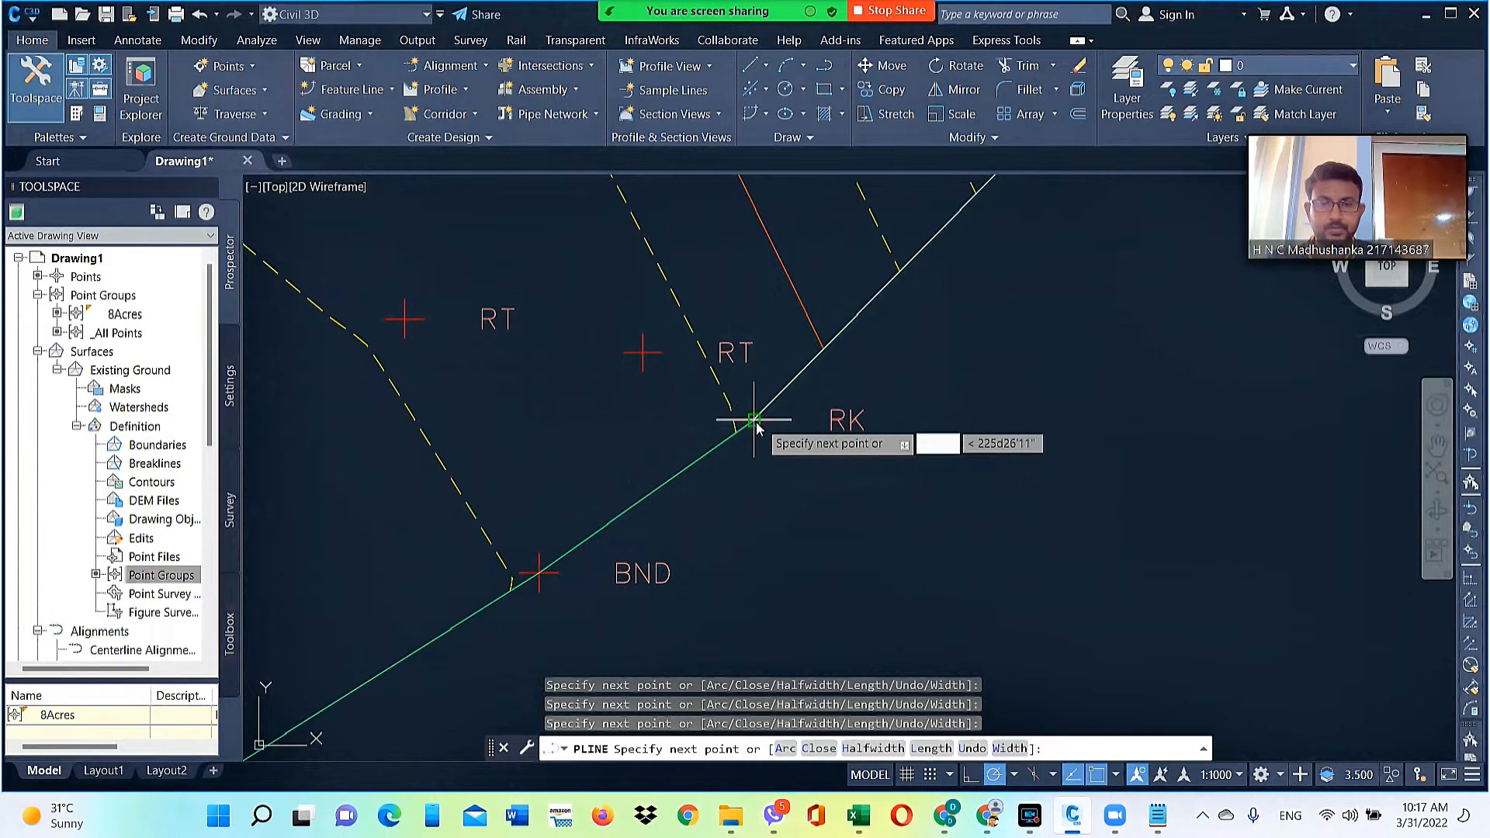
left_click(753, 421)
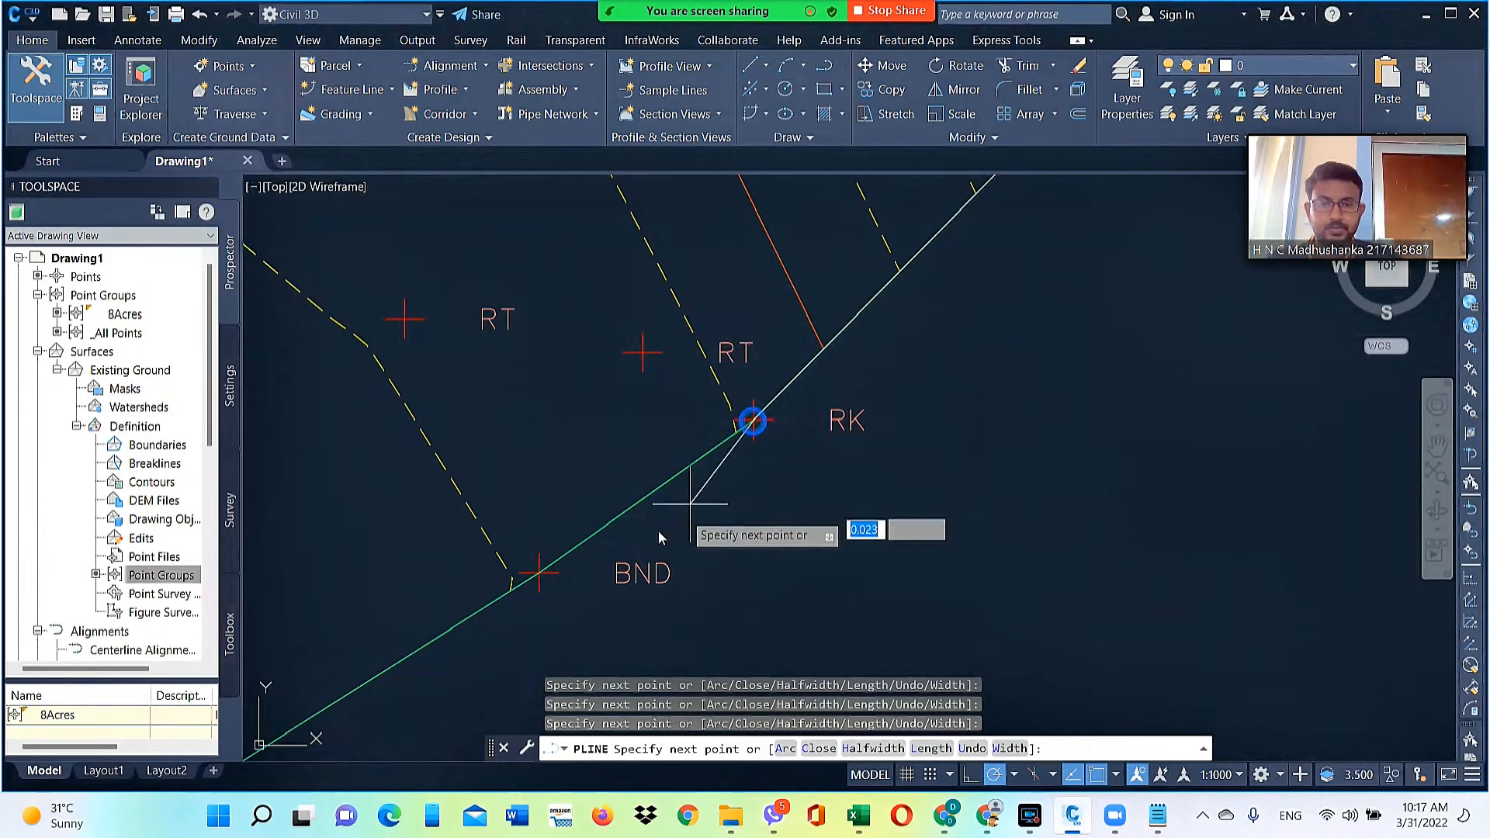
left_click(540, 572)
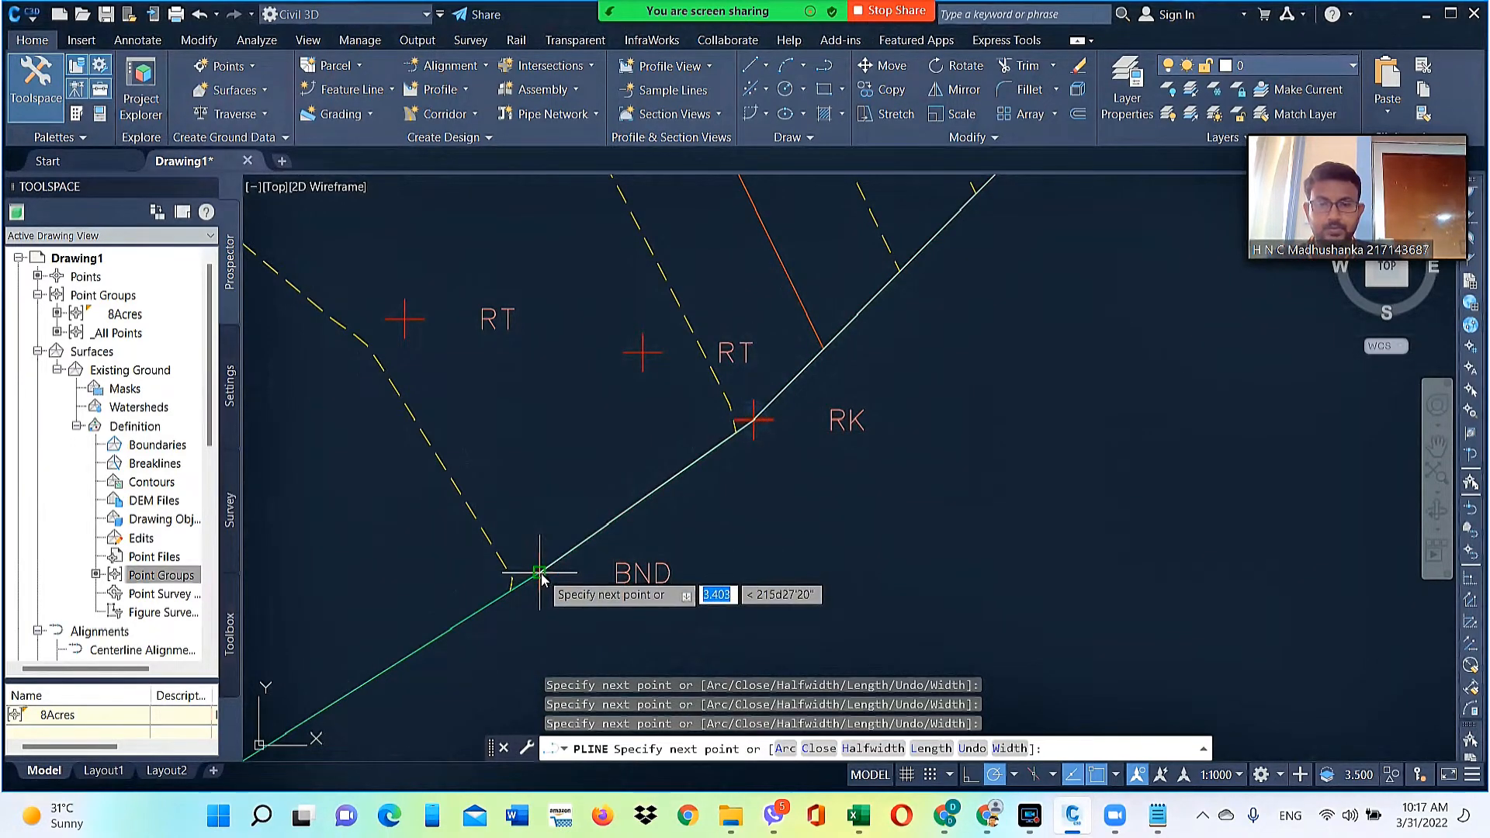
Extend the polyline to the BND point at the surface's southern tip
scroll(664, 496, "down", 5)
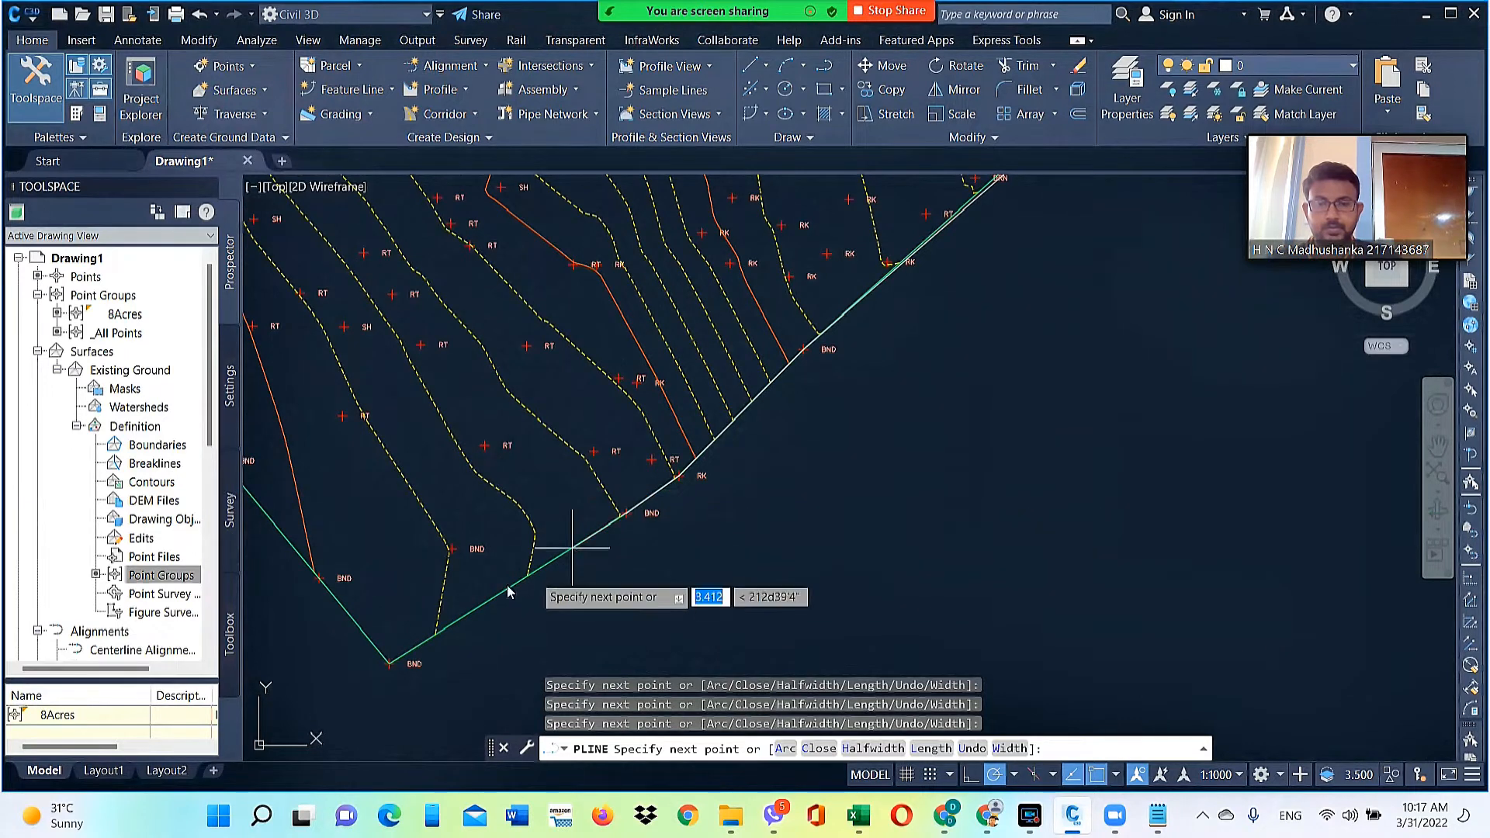
scroll(458, 598, "up", 5)
scroll(426, 623, "down", 3)
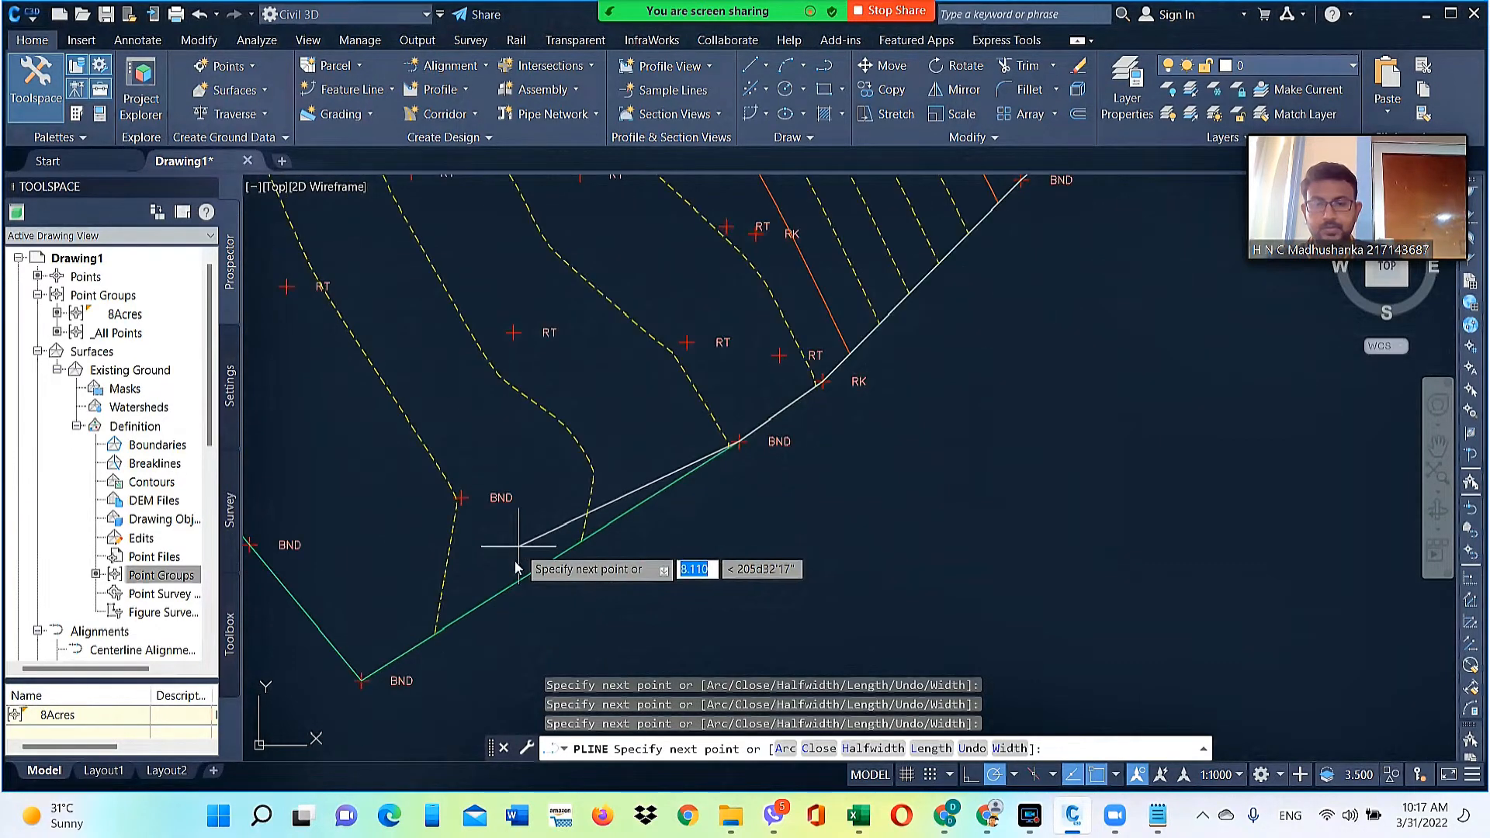
left_click(359, 681)
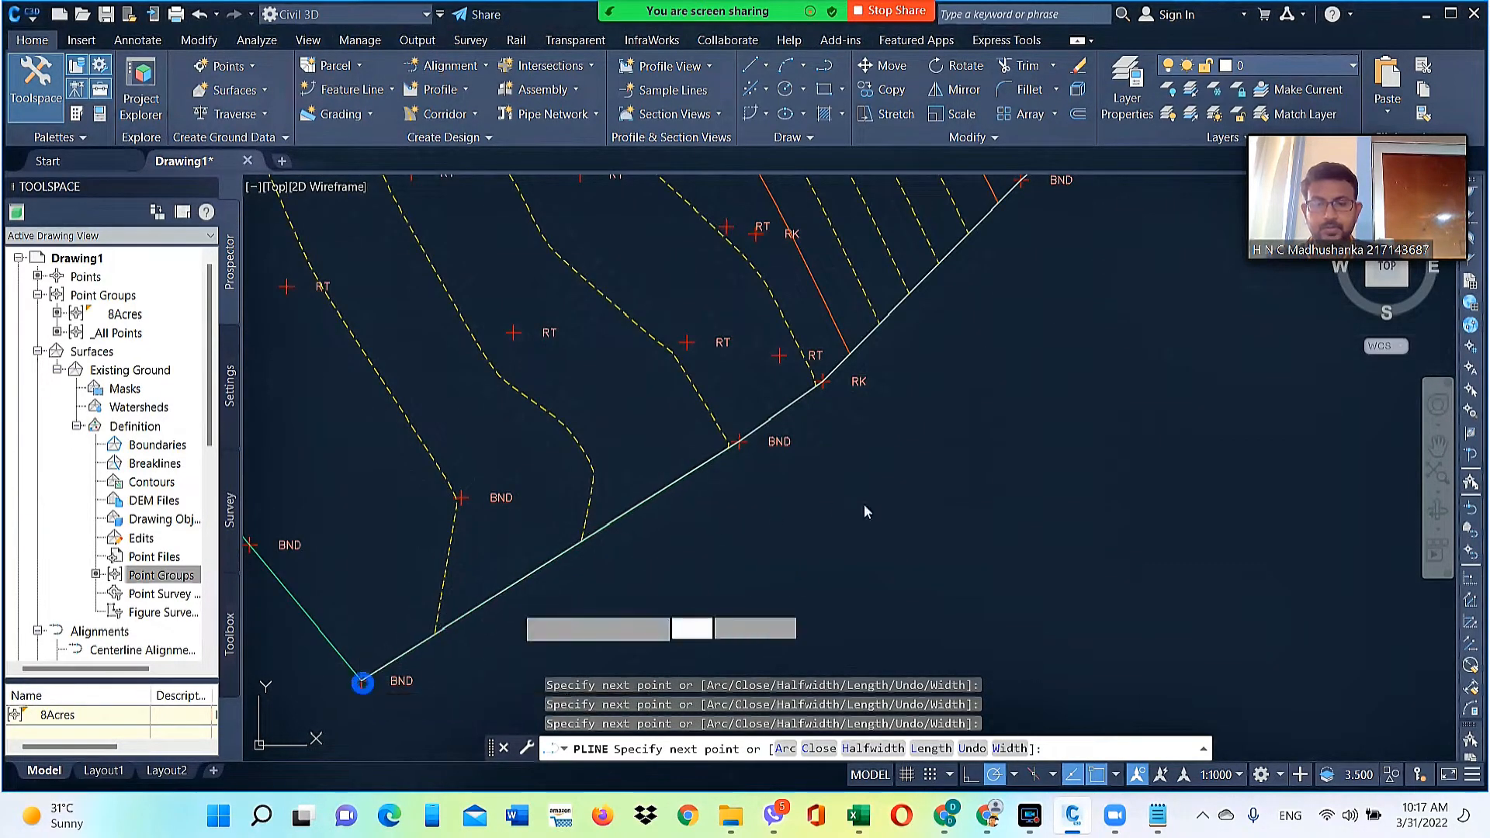
Extend the polyline northwest from the southern tip through the next two BND points at the bend of the southwestern border
scroll(854, 505, "down", 3)
scroll(496, 365, "down", 2)
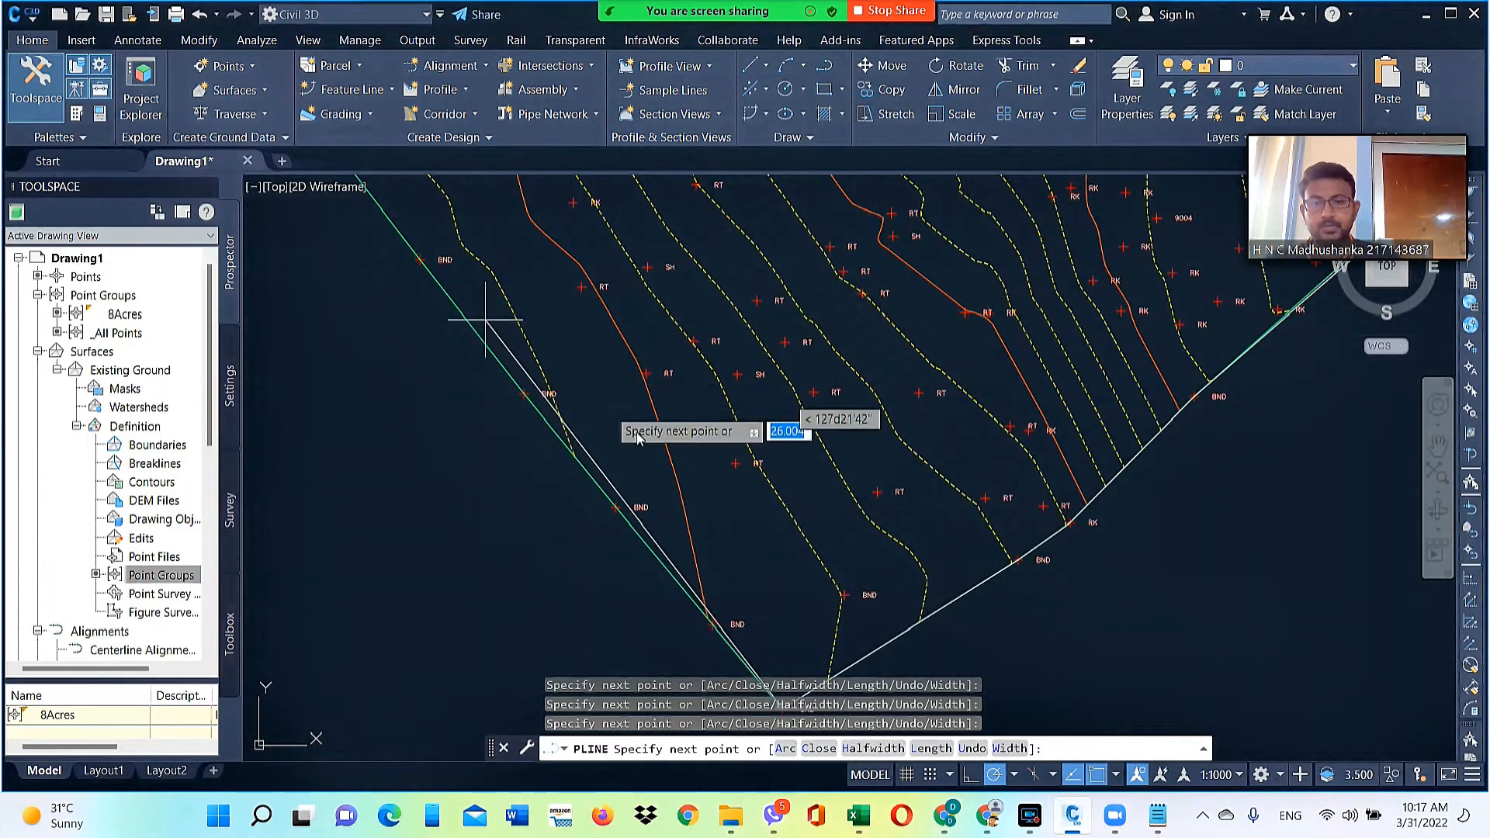
scroll(659, 434, "down", 2)
scroll(348, 307, "up", 3)
scroll(404, 268, "up", 3)
scroll(428, 273, "up", 2)
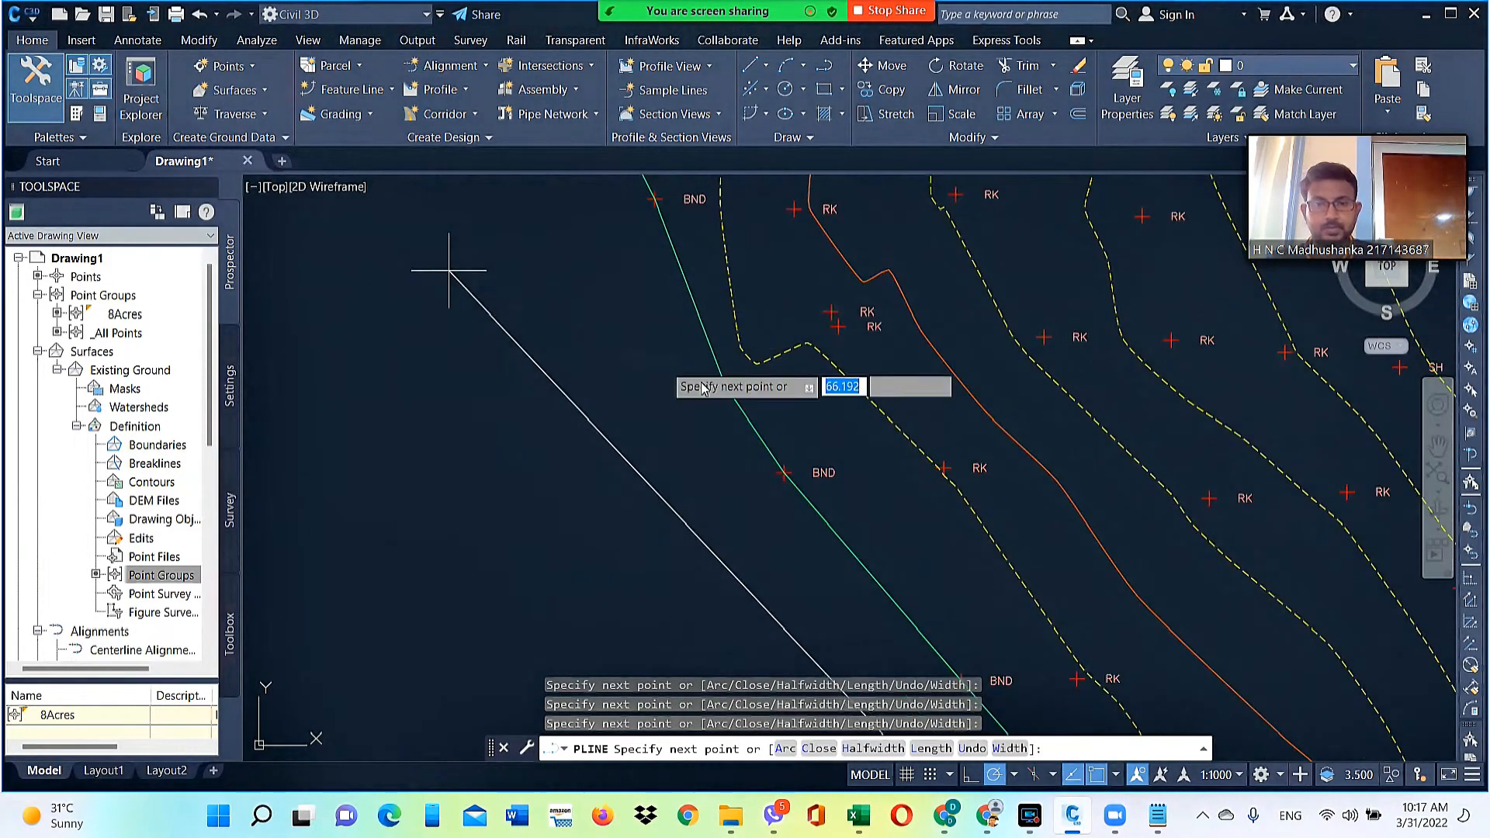
left_click(785, 472)
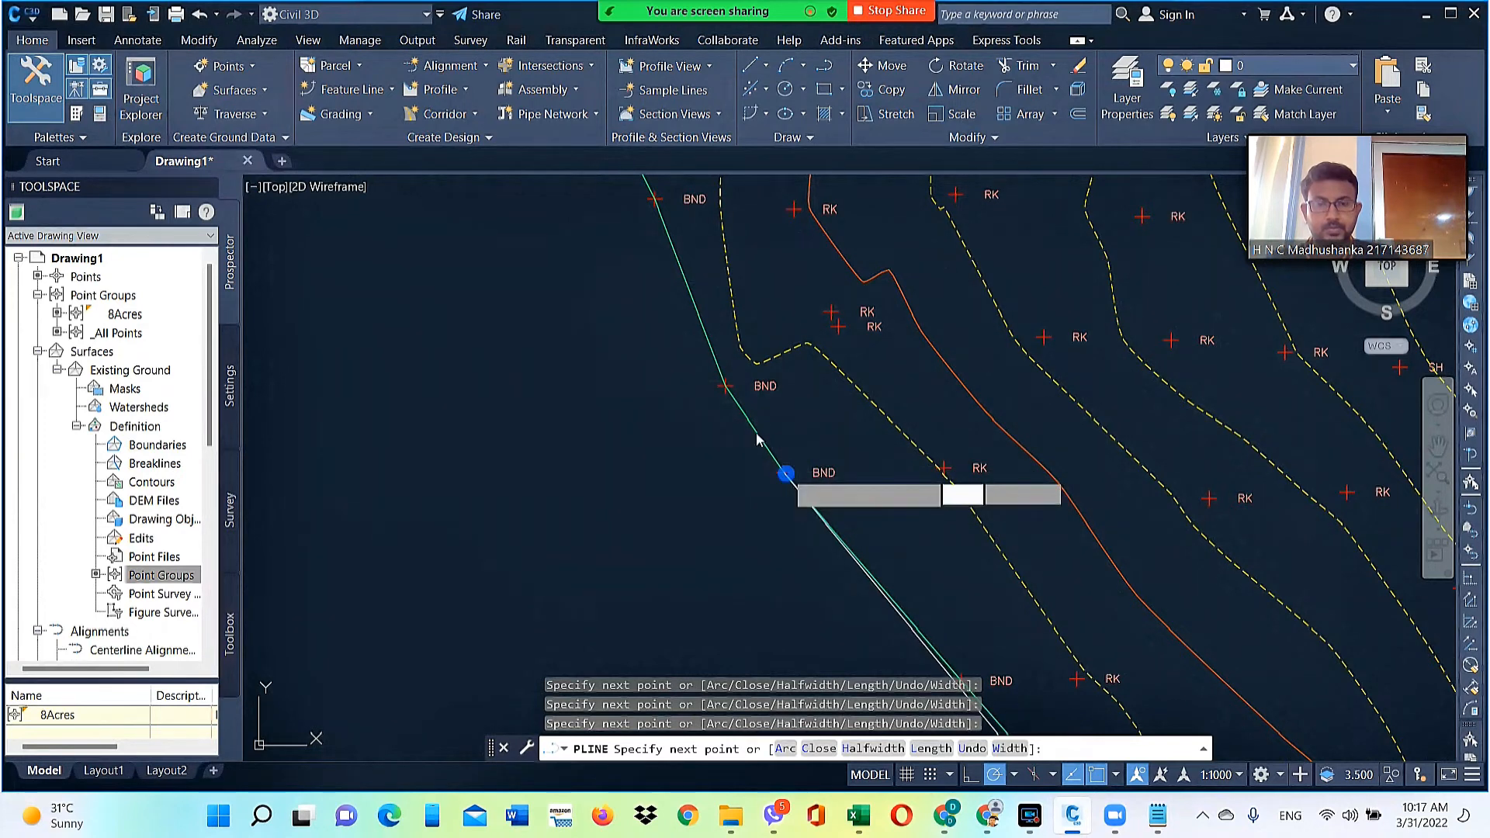
left_click(727, 385)
Extend the polyline up the western border through the BND point at the bend to the BND point above the JCKTR point
scroll(690, 509, "down", 5)
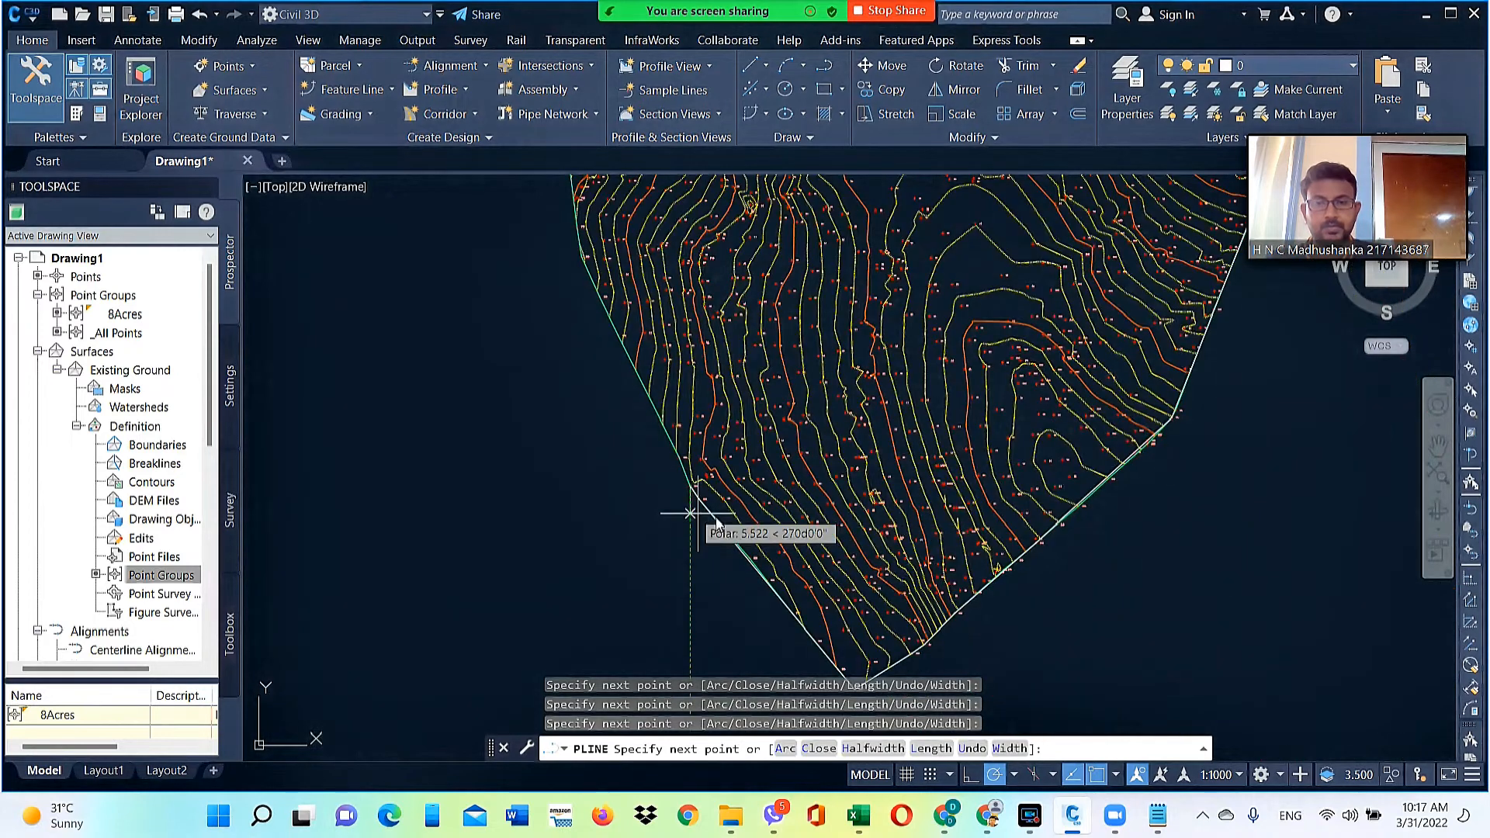
scroll(690, 513, "down", 2)
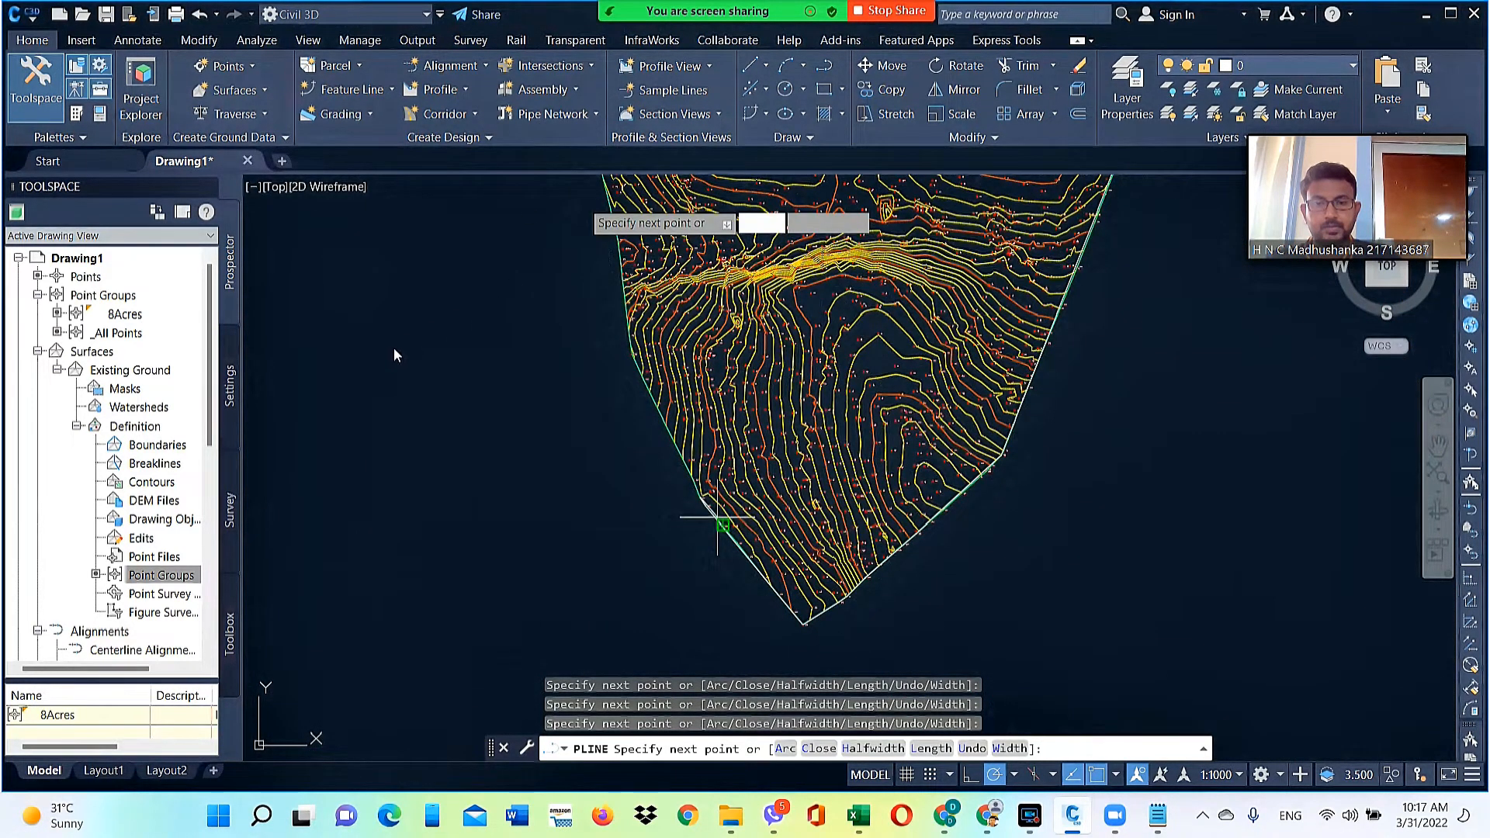
scroll(498, 309, "up", 3)
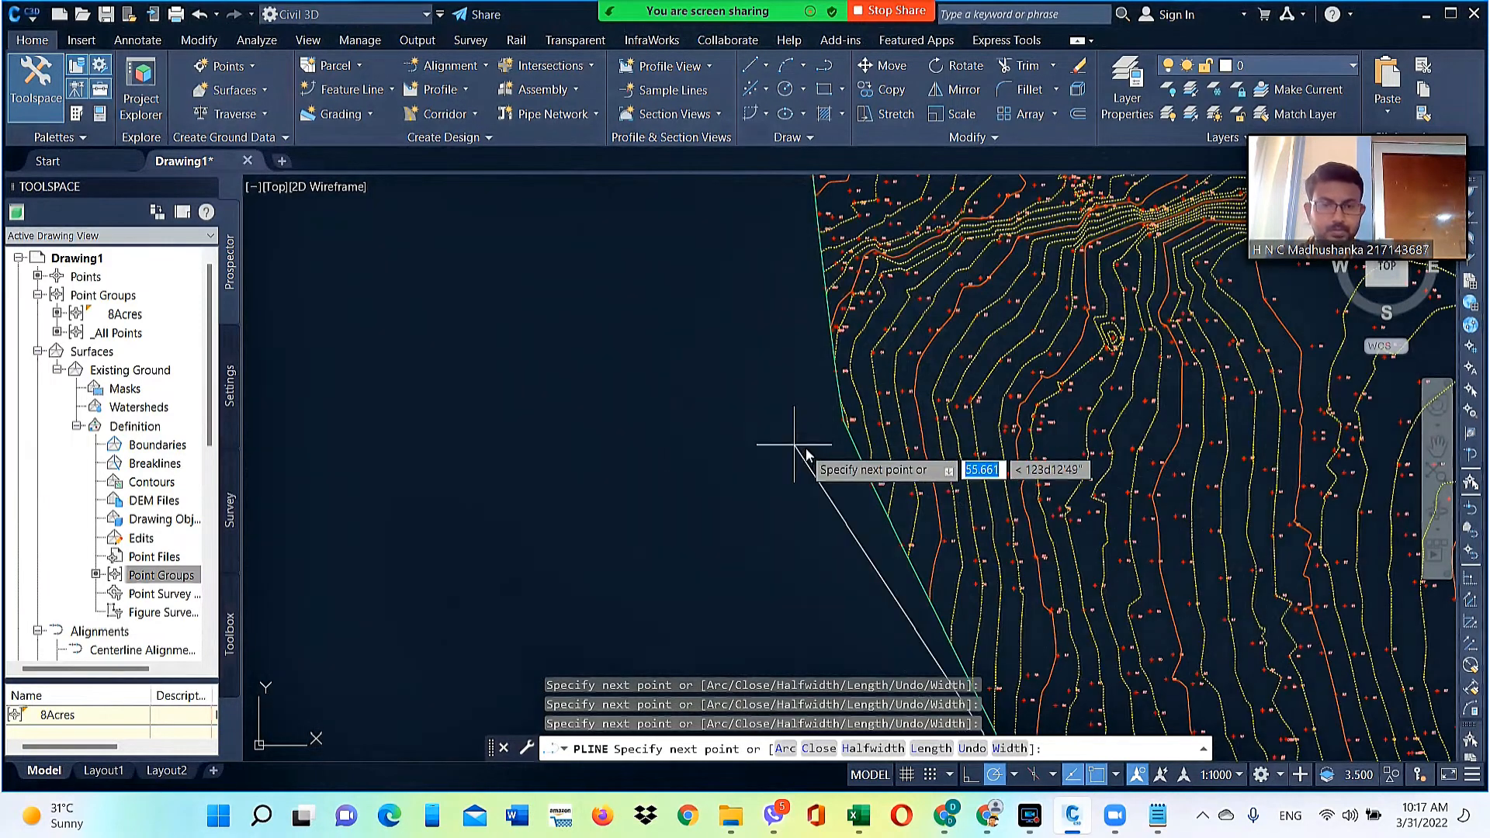
scroll(854, 434, "up", 5)
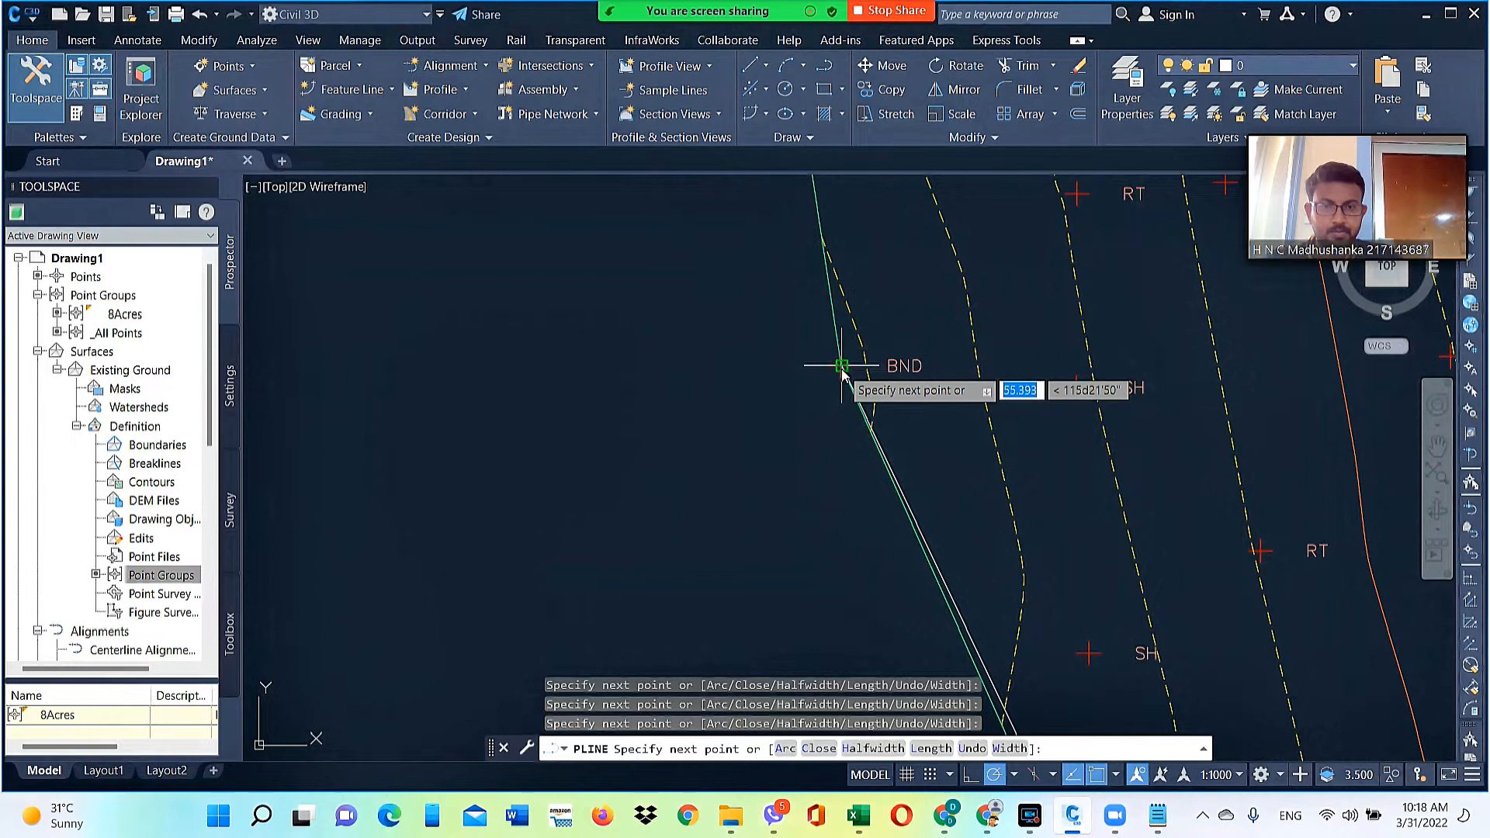
scroll(708, 510, "down", 4)
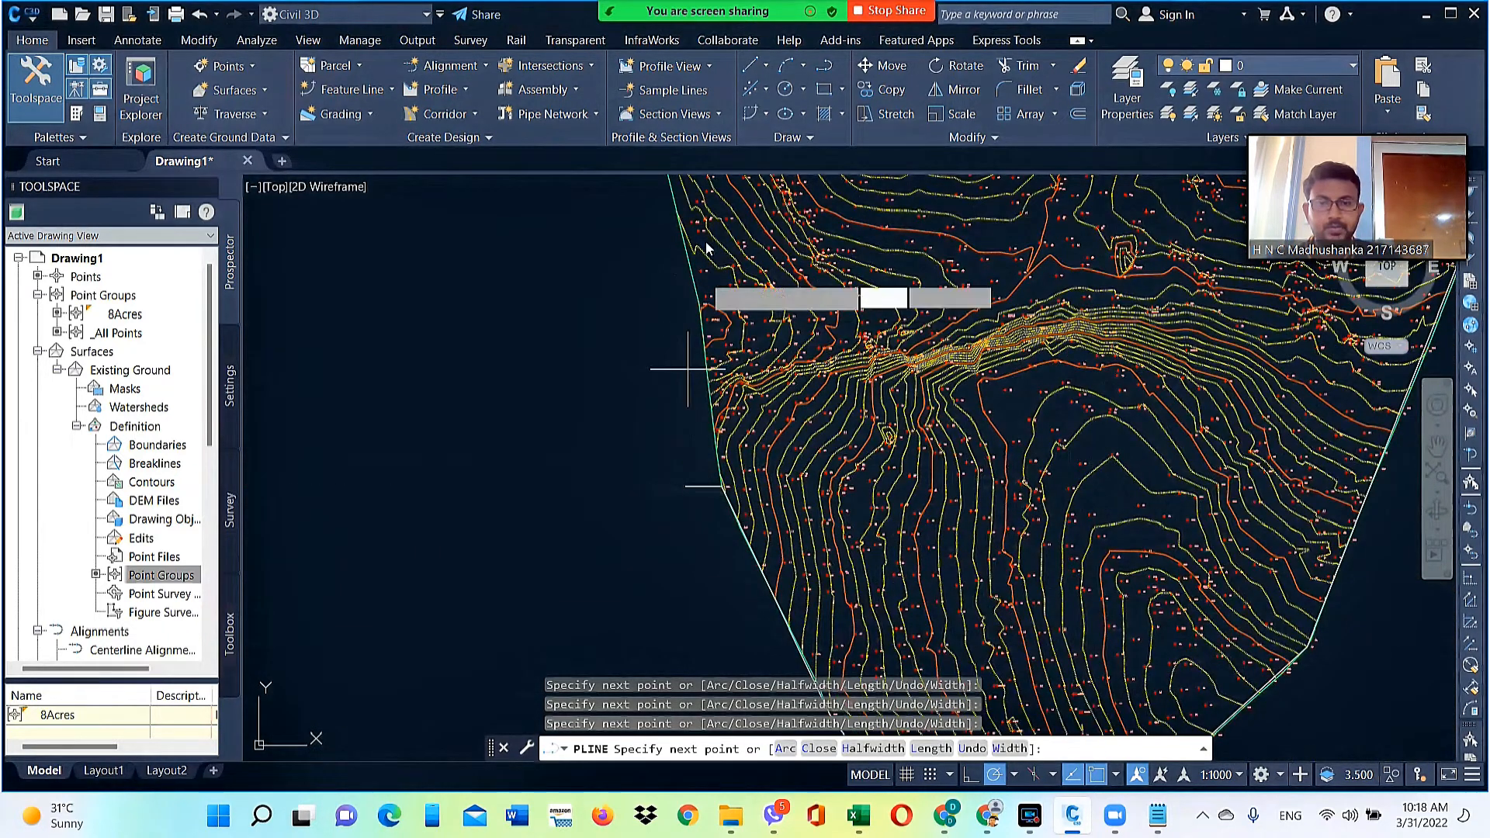
scroll(675, 343, "up", 5)
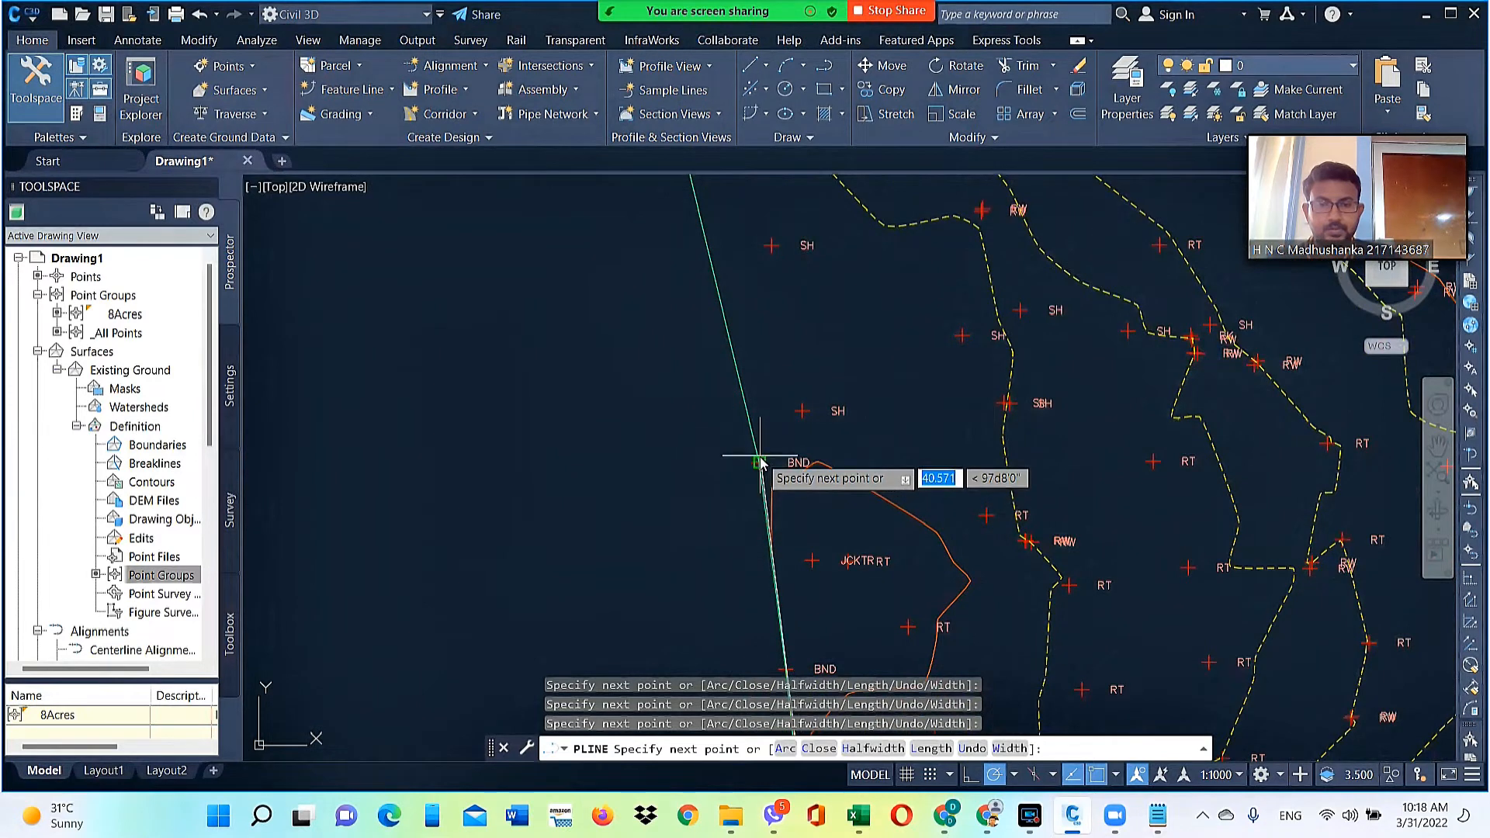
left_click(759, 464)
Extend the polyline north through the western BND points lying inside the surface border, up to the last one before the northwestern corner
scroll(723, 527, "down", 4)
scroll(698, 423, "down", 3)
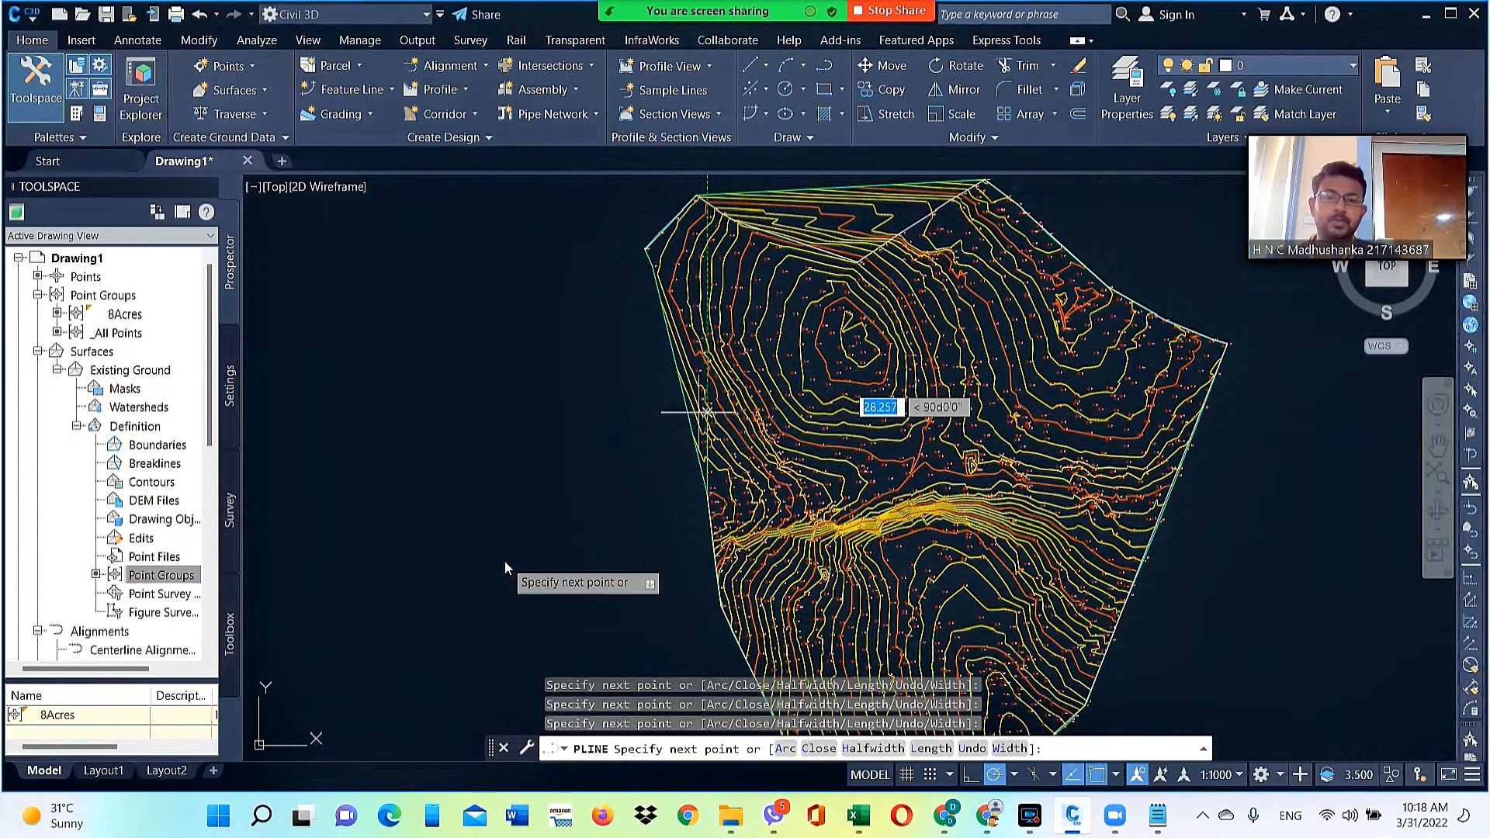
scroll(504, 560, "up", 3)
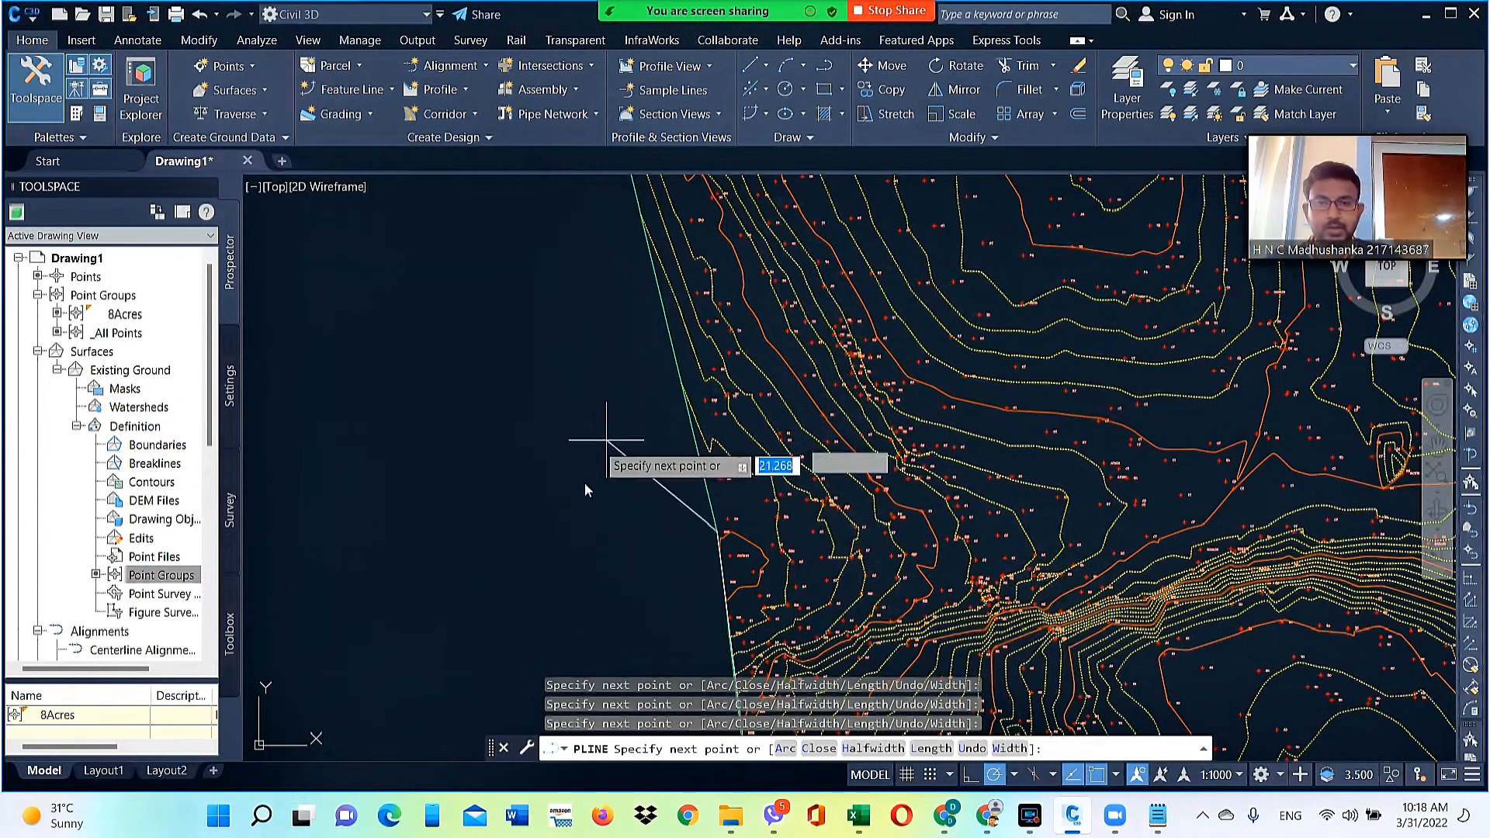
scroll(573, 558, "down", 2)
scroll(582, 395, "up", 2)
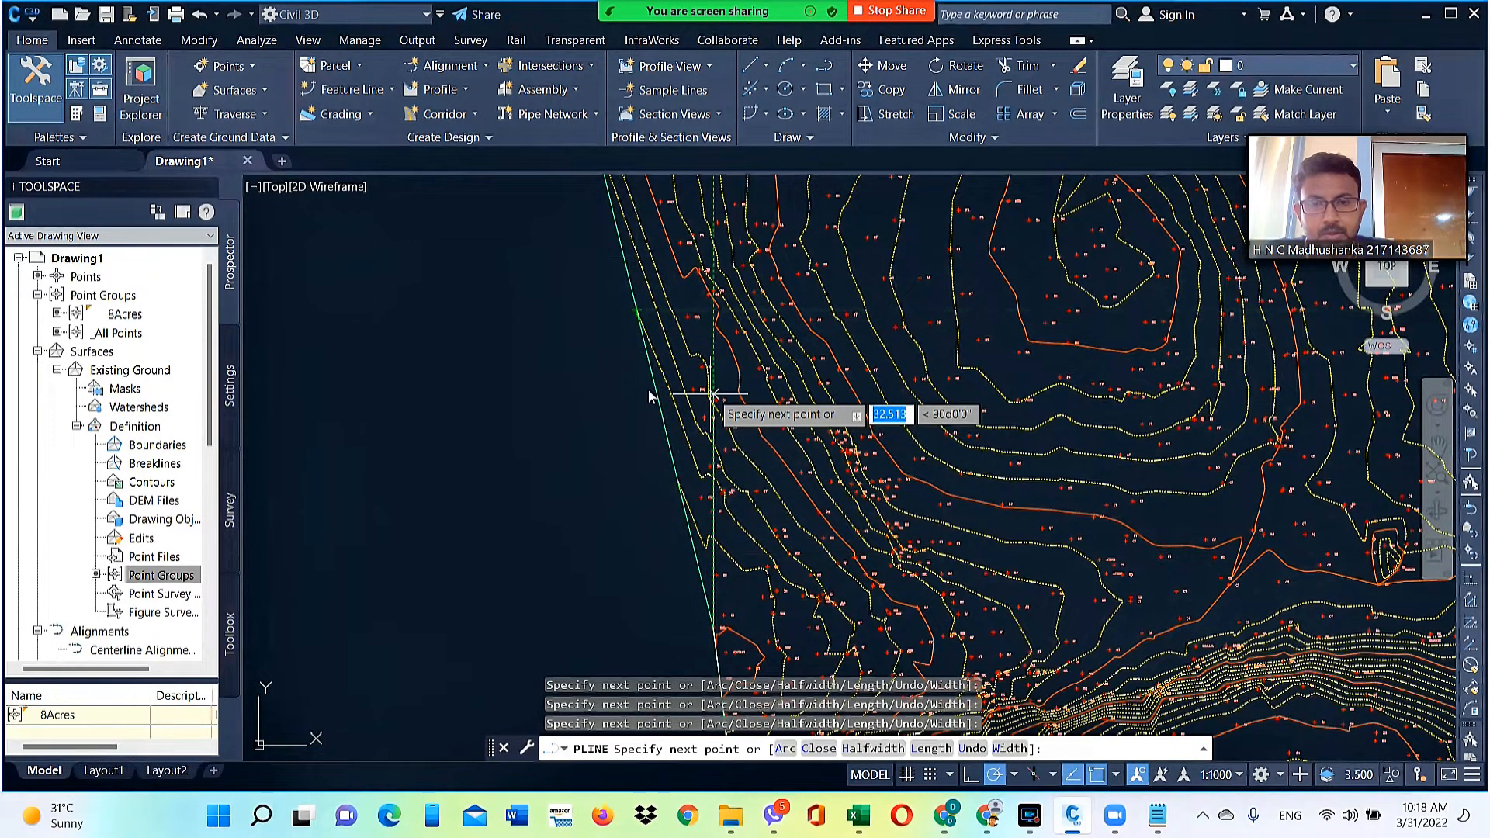
scroll(648, 391, "up", 4)
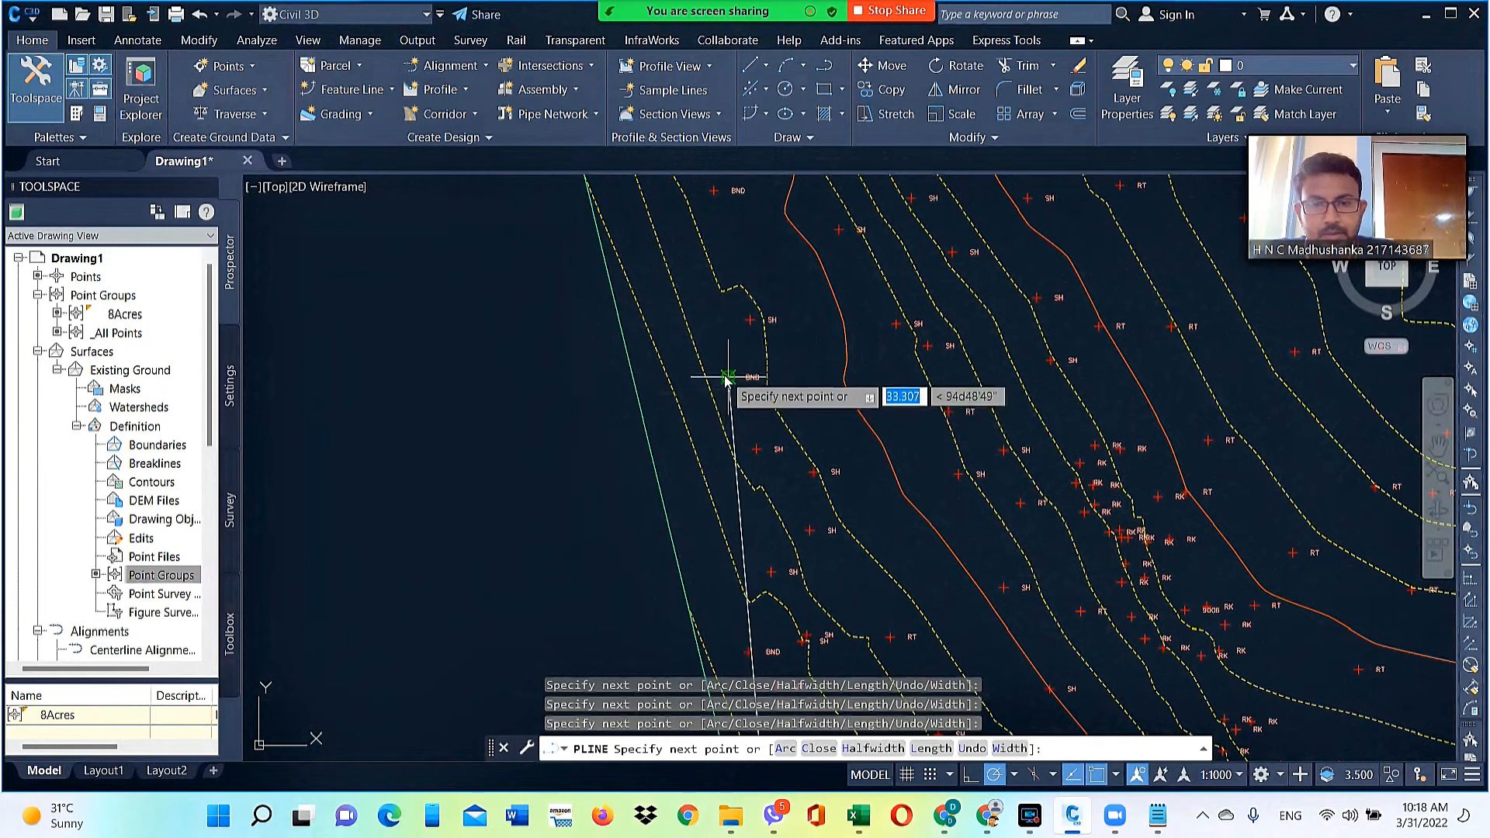
scroll(726, 381, "down", 6)
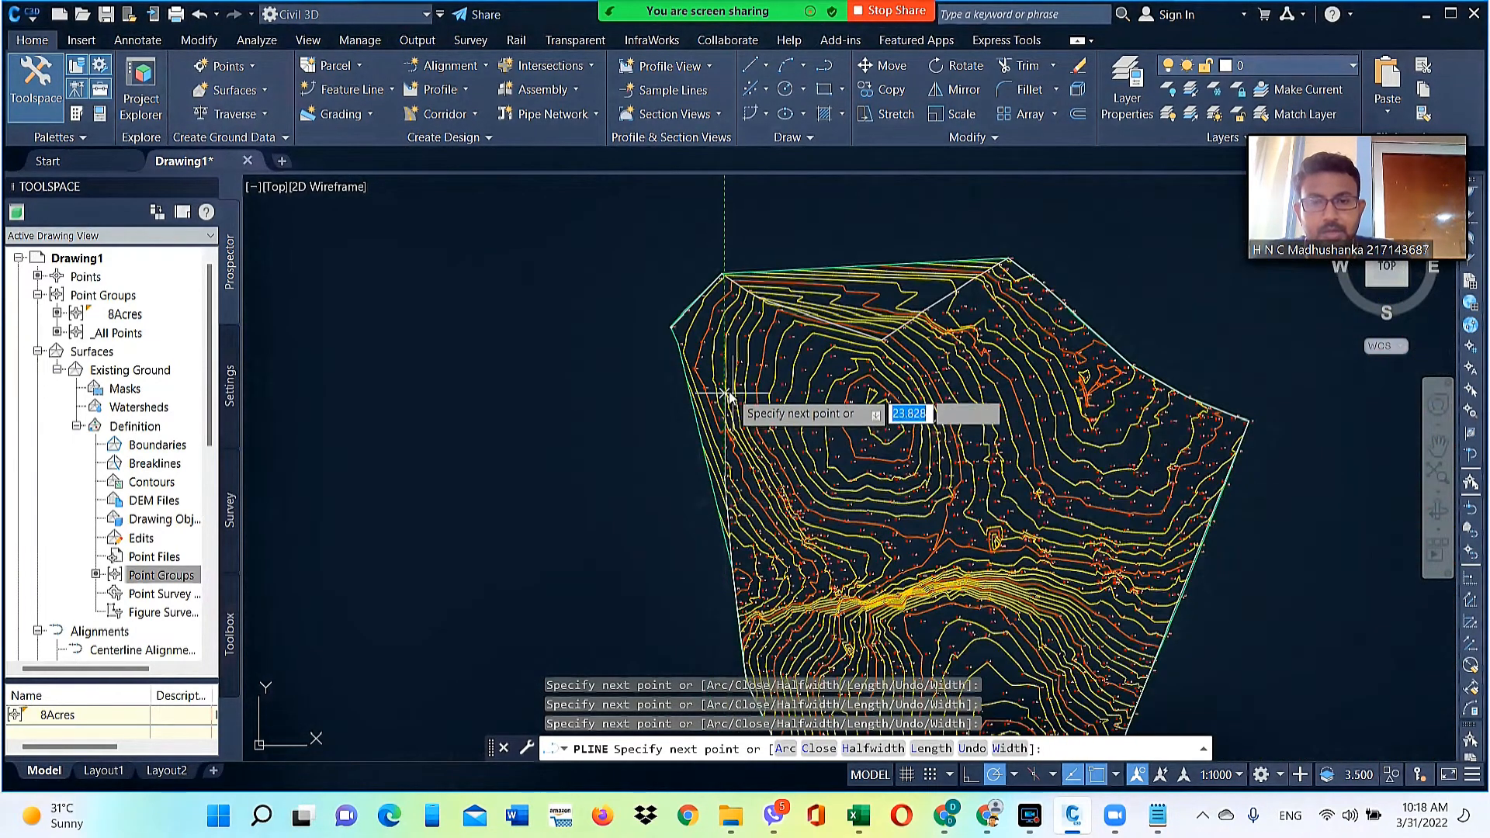
scroll(729, 399, "up", 3)
scroll(720, 402, "up", 3)
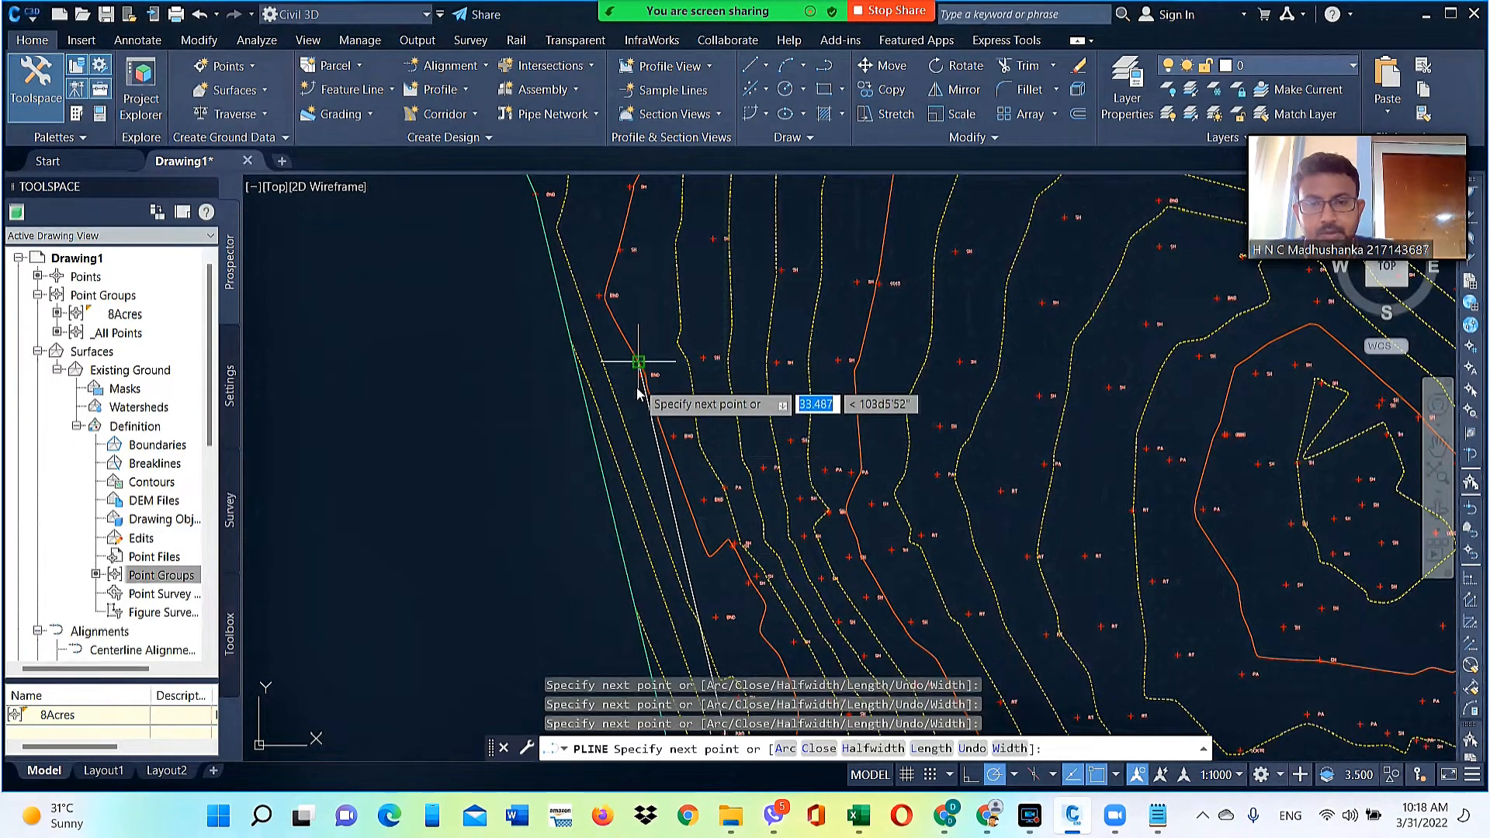
scroll(638, 362, "up", 3)
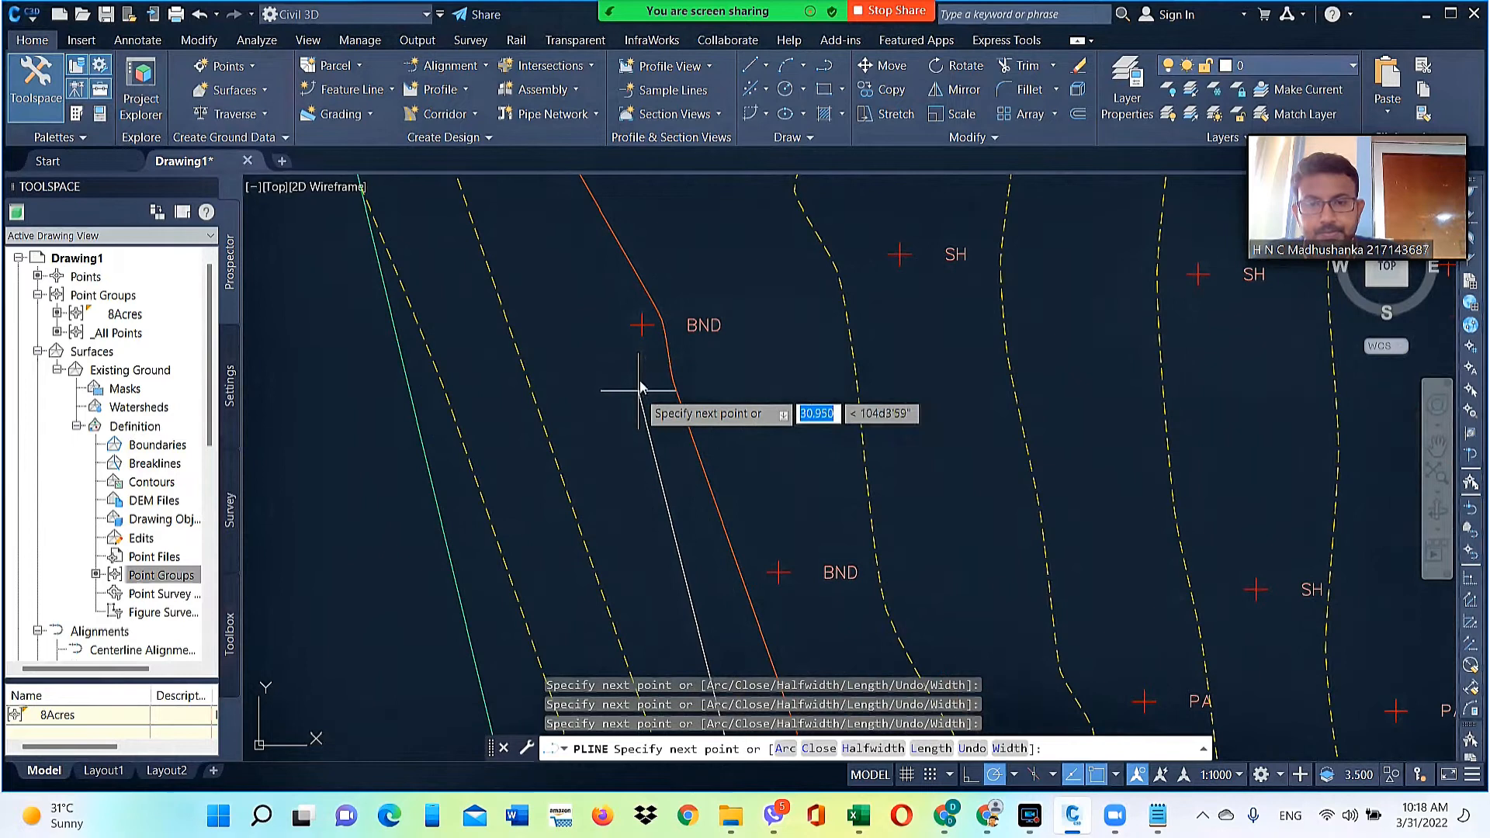
left_click(641, 325)
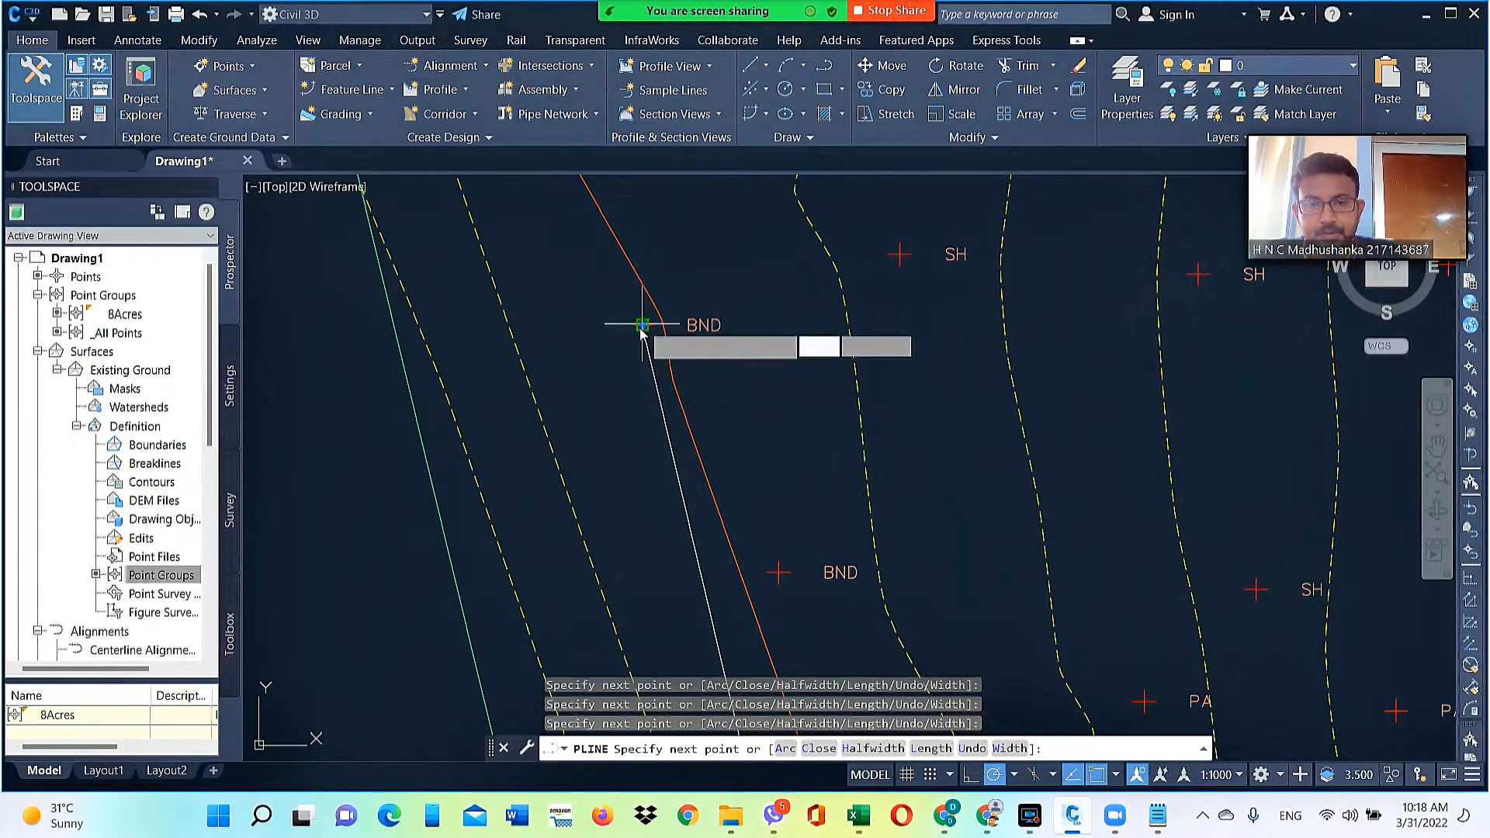
Connect the polyline back to its start point beside the northwestern corner BND point and finish it
scroll(656, 458, "down", 6)
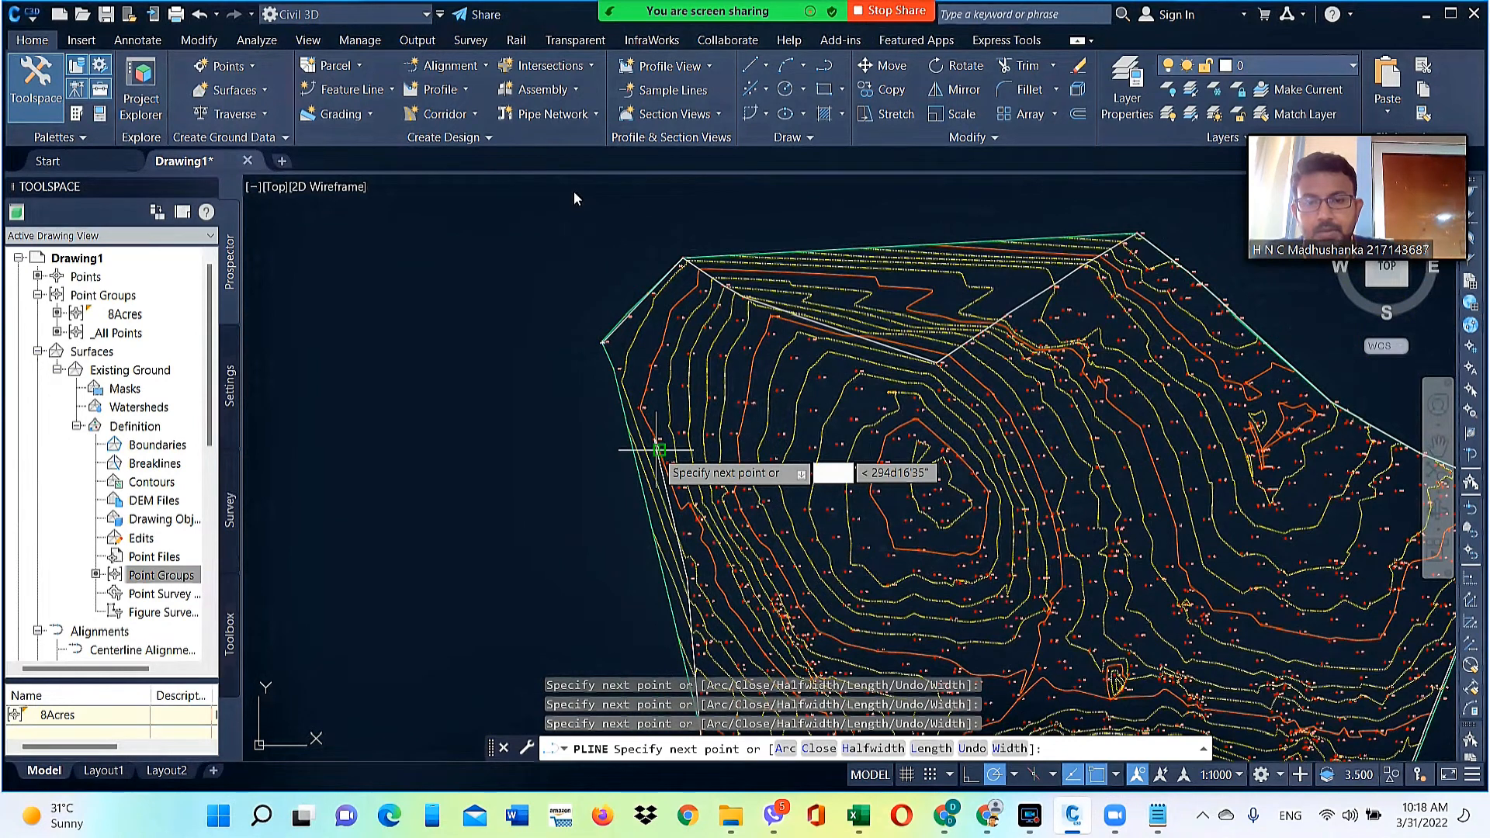
scroll(574, 191, "up", 2)
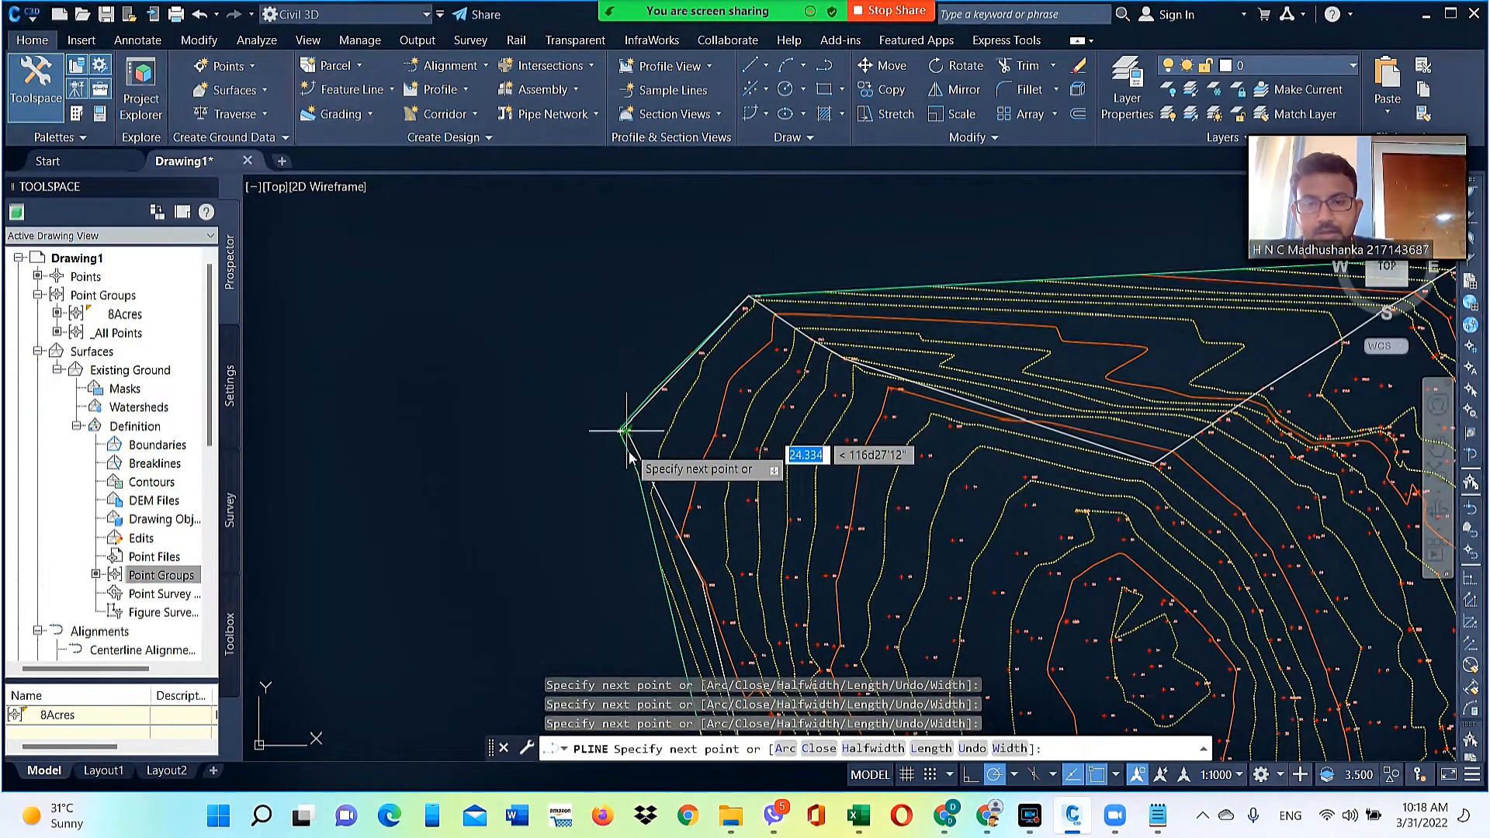
scroll(616, 431, "up", 4)
scroll(535, 347, "up", 2)
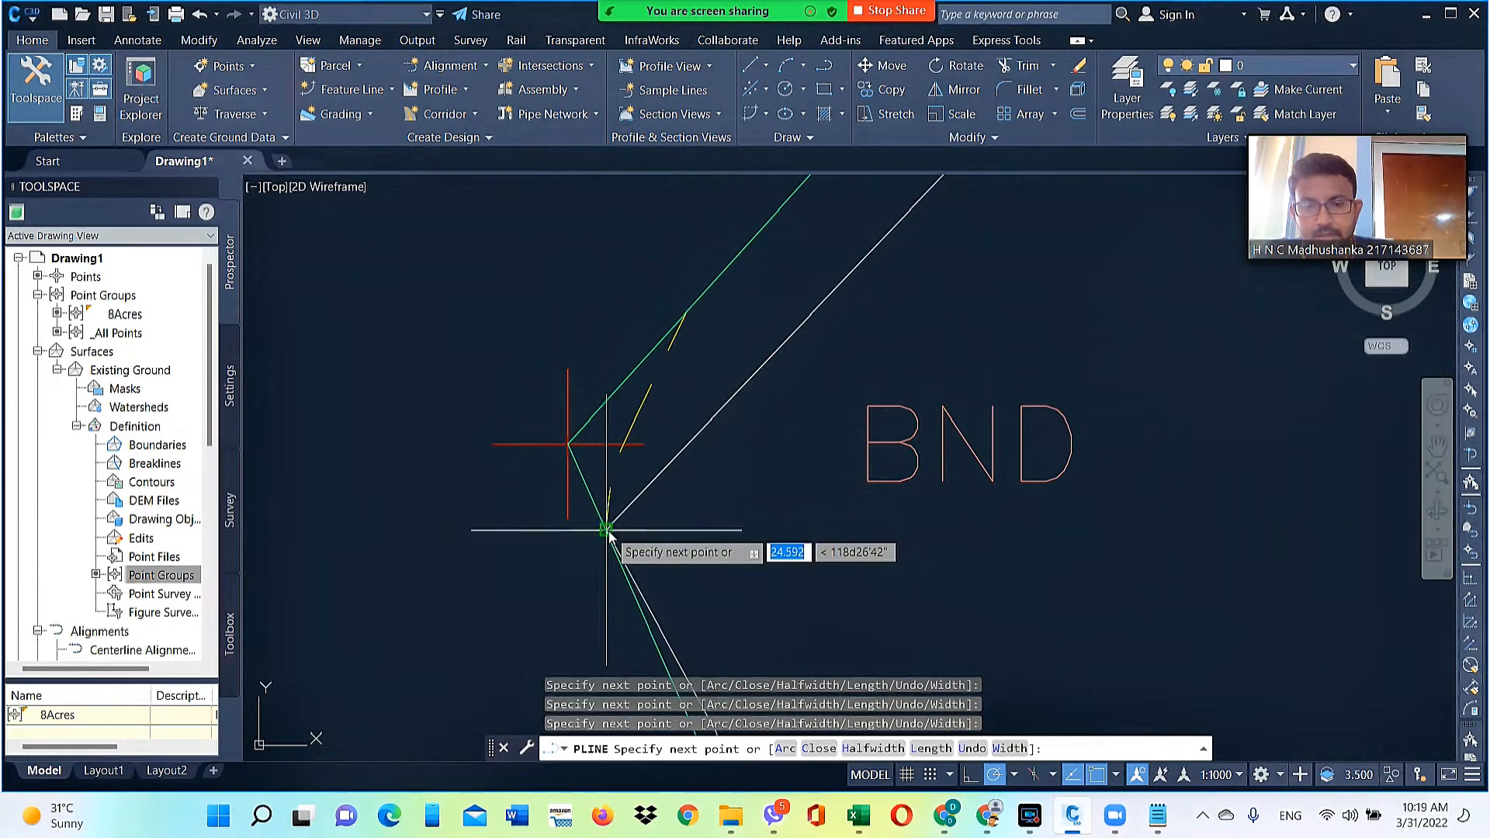
left_click(606, 530)
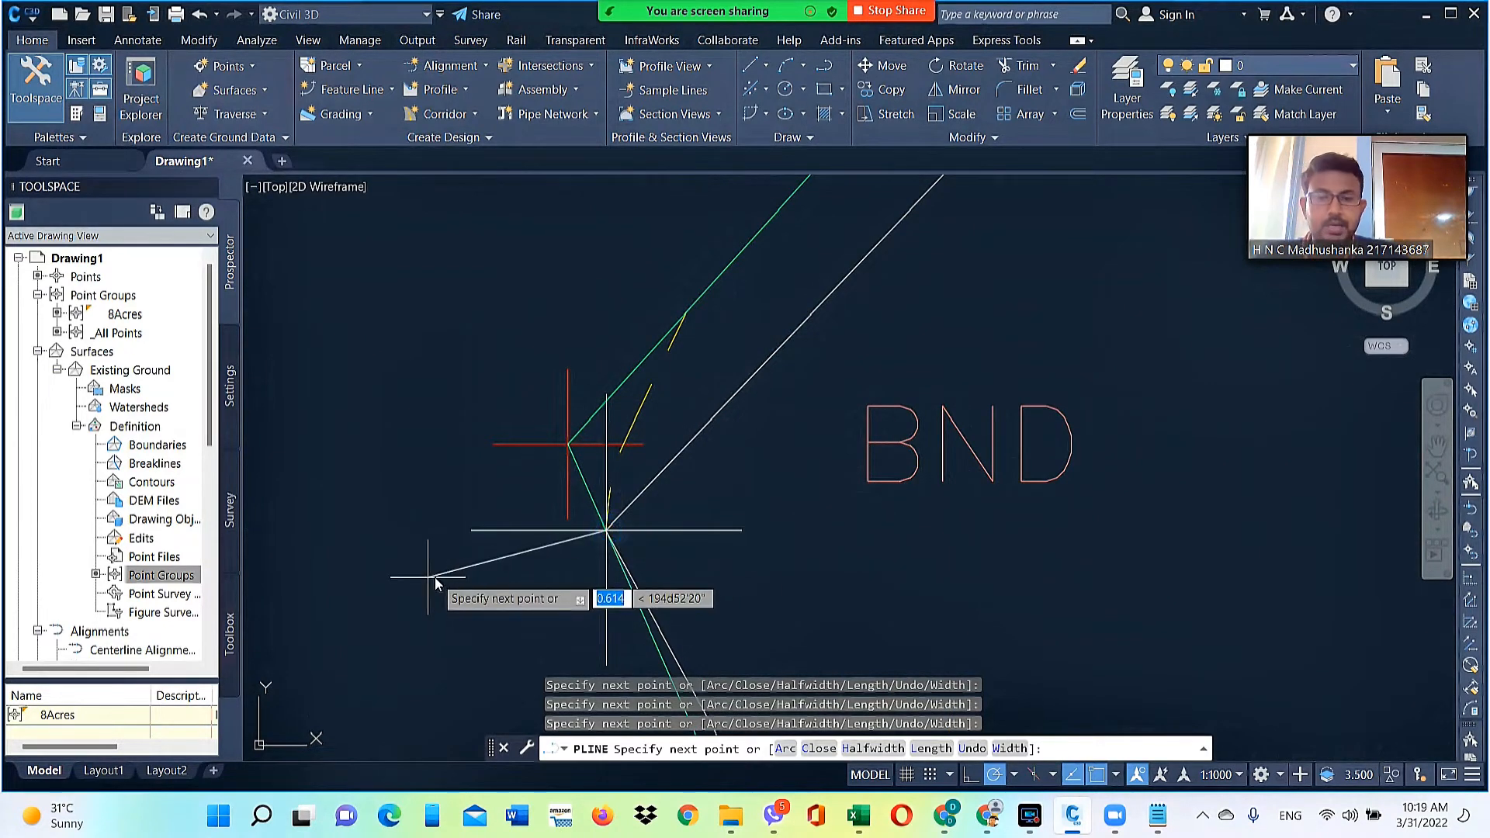
key("Return")
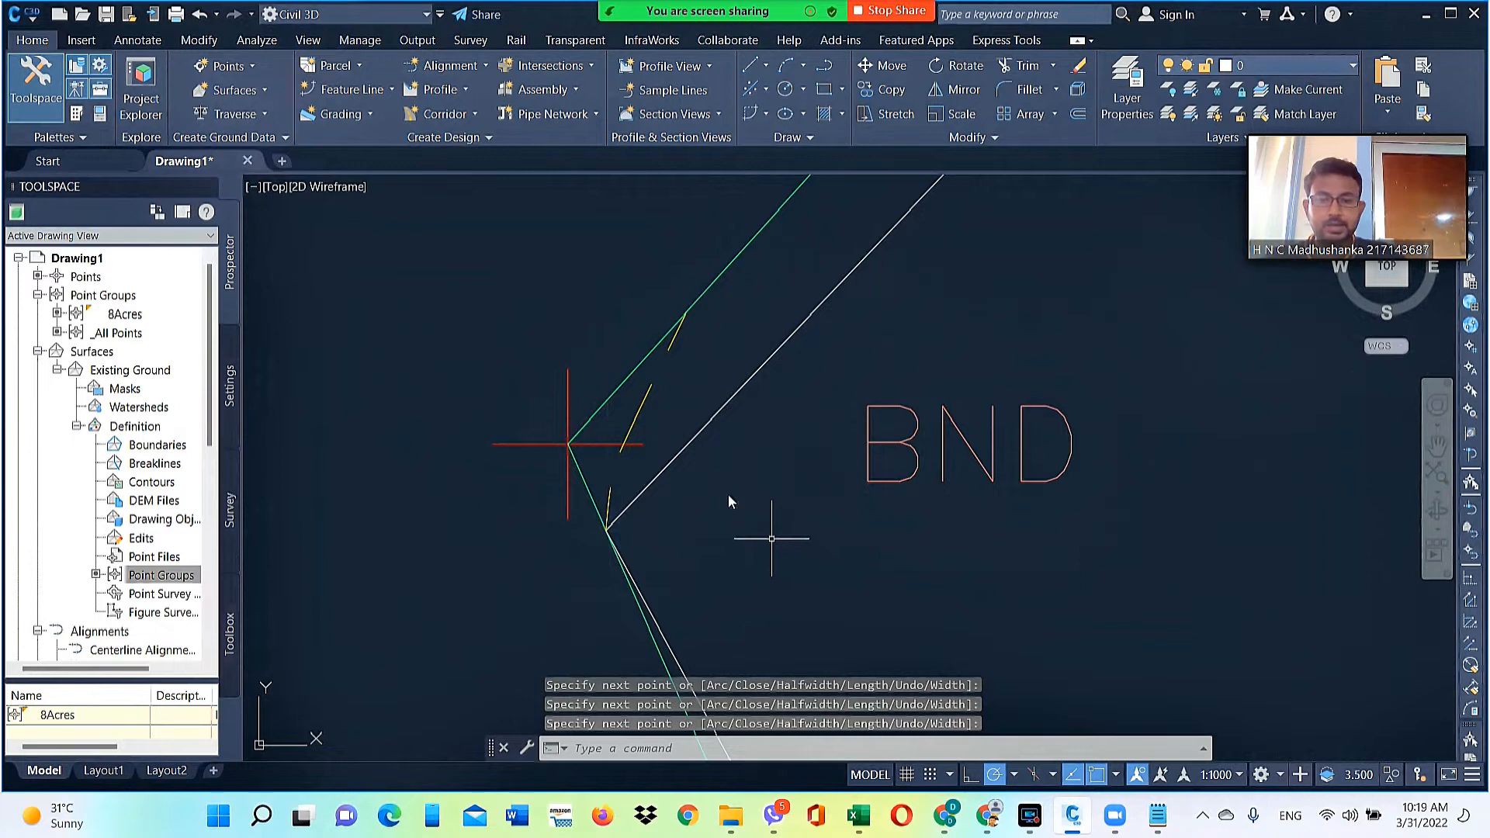
Select the traced polyline, inspect its full outline around the surface, and clear the selection
left_click(687, 452)
scroll(557, 431, "down", 10)
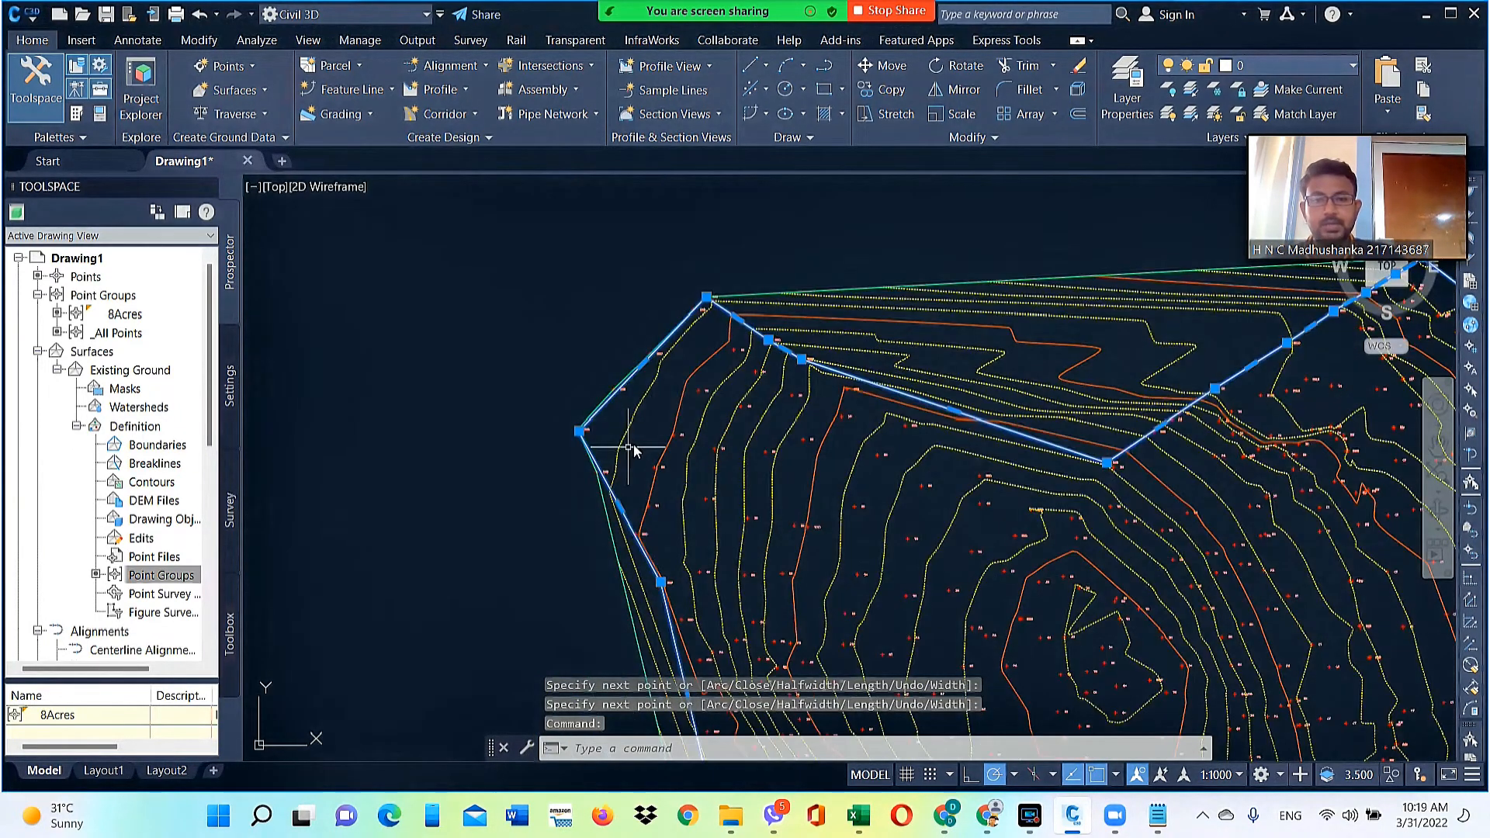
scroll(933, 630, "up", 3)
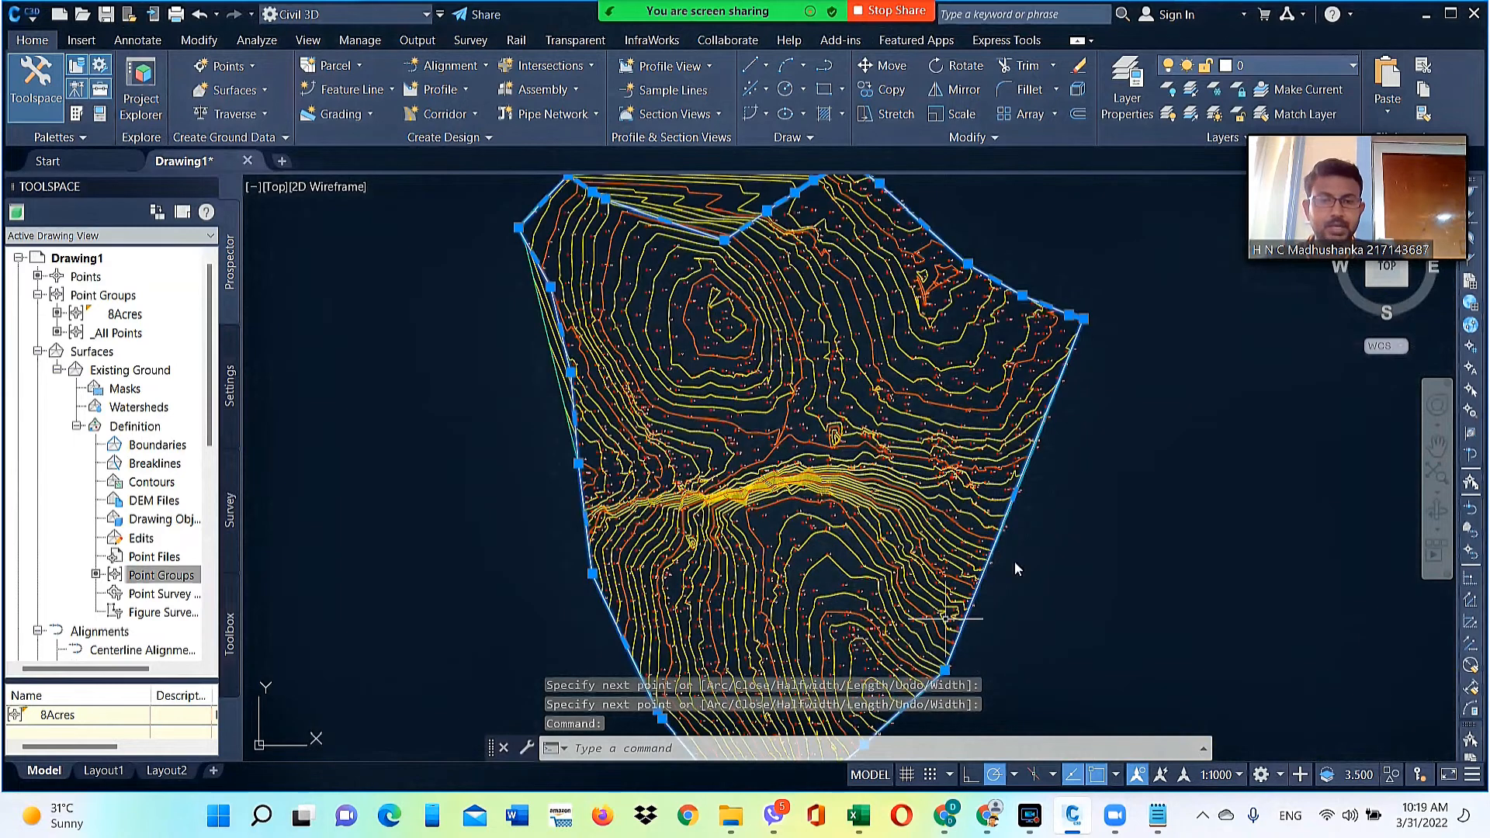
scroll(1102, 480, "down", 3)
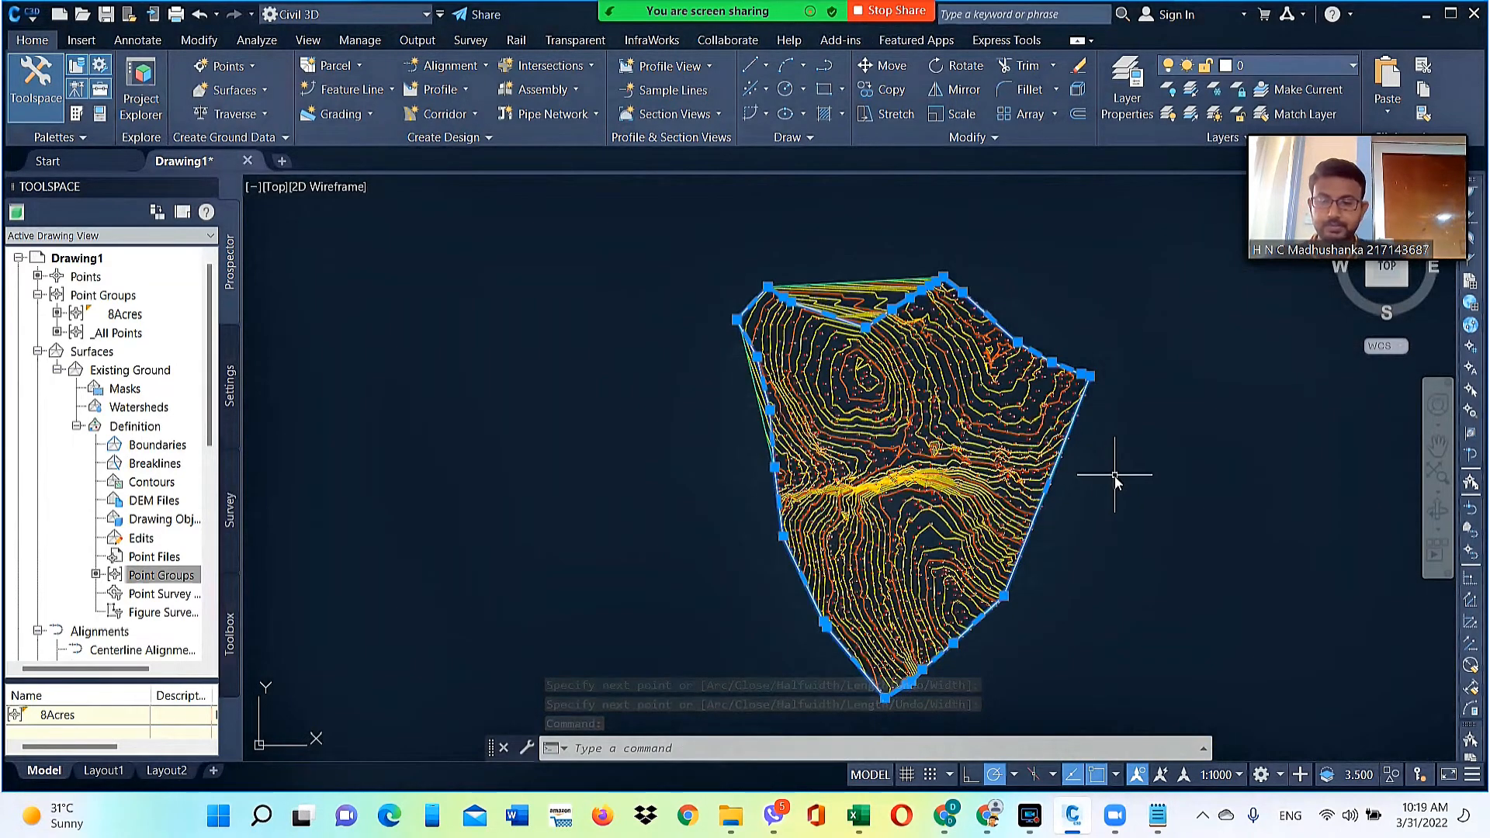
key("Escape")
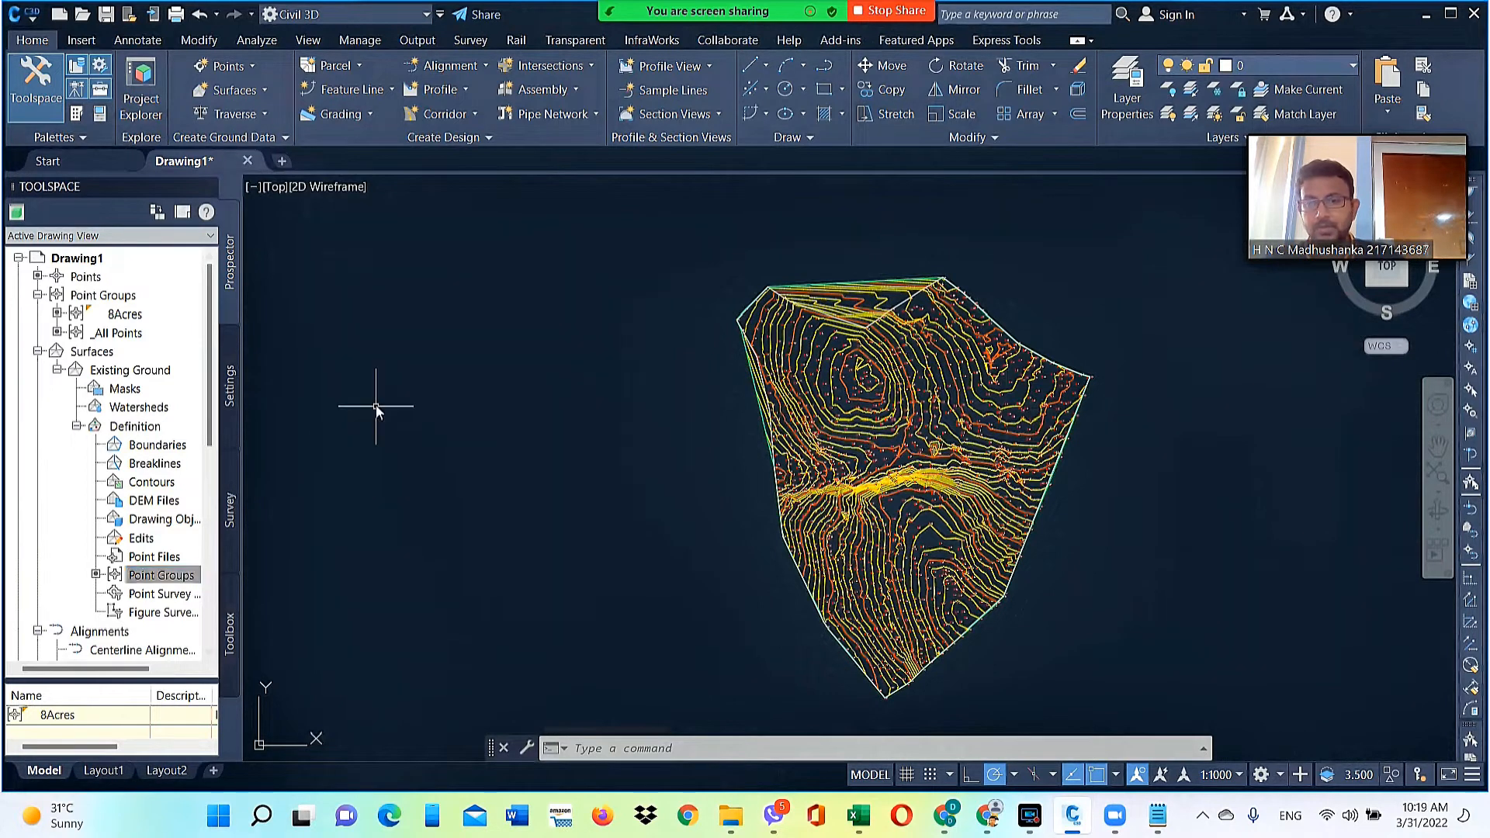
Add the traced polyline to the Existing Ground surface as outer boundary "Boundary 1" with non-destructive breakline and a 1.000 m mid-ordinate distance
right_click(142, 448)
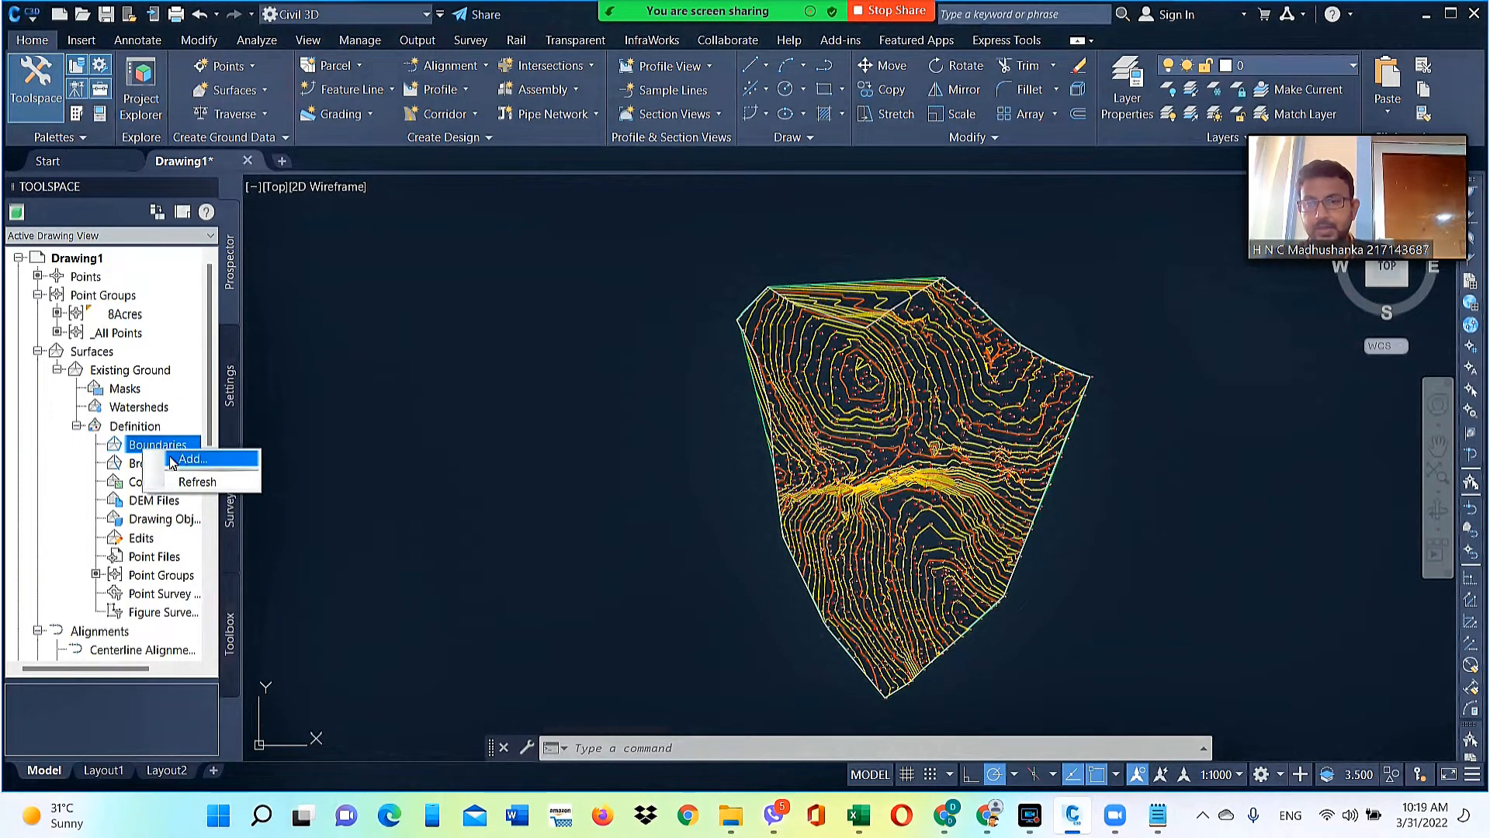
right_click(150, 445)
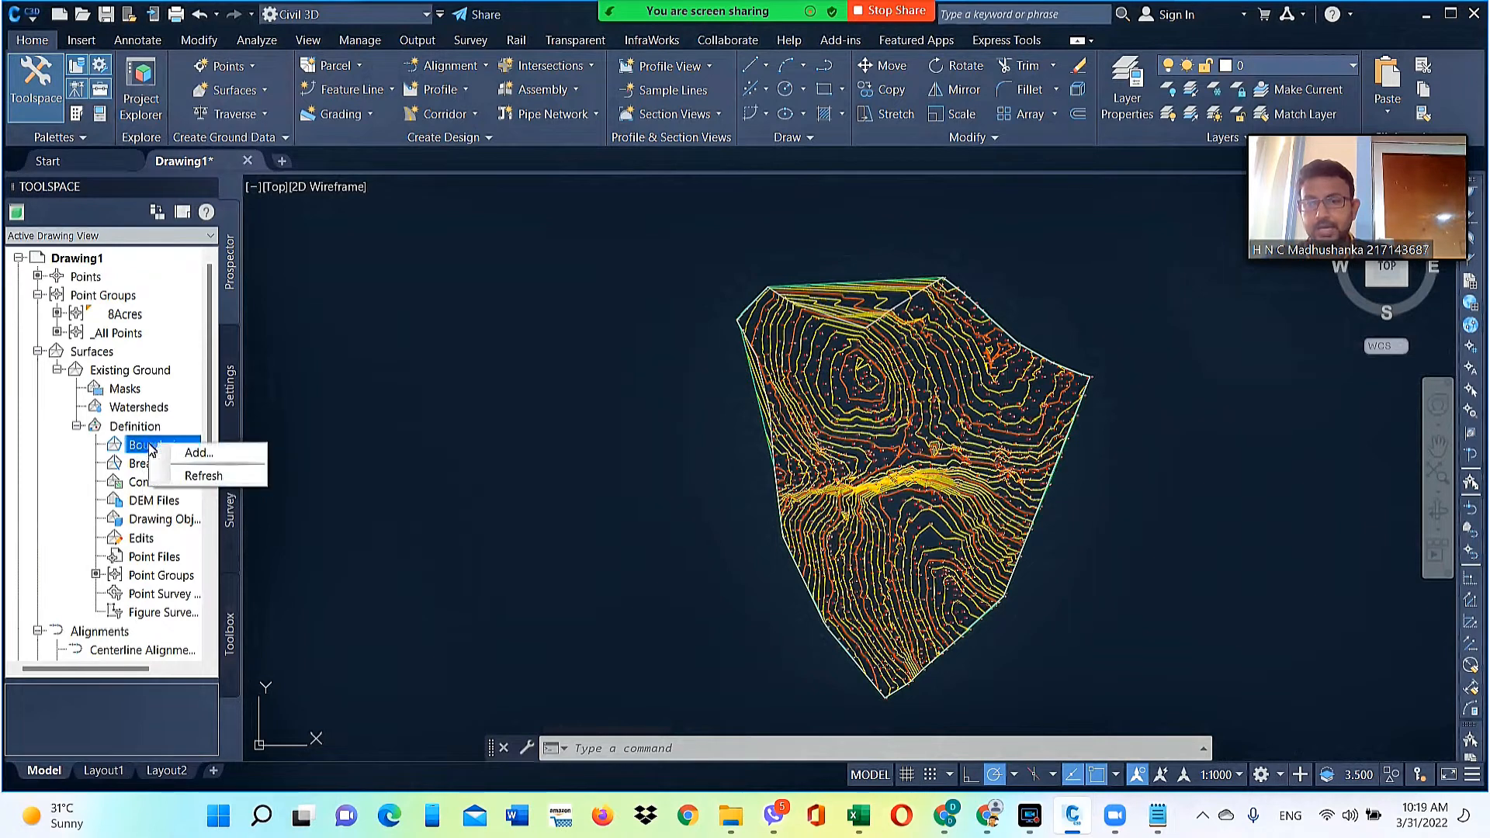
left_click(210, 457)
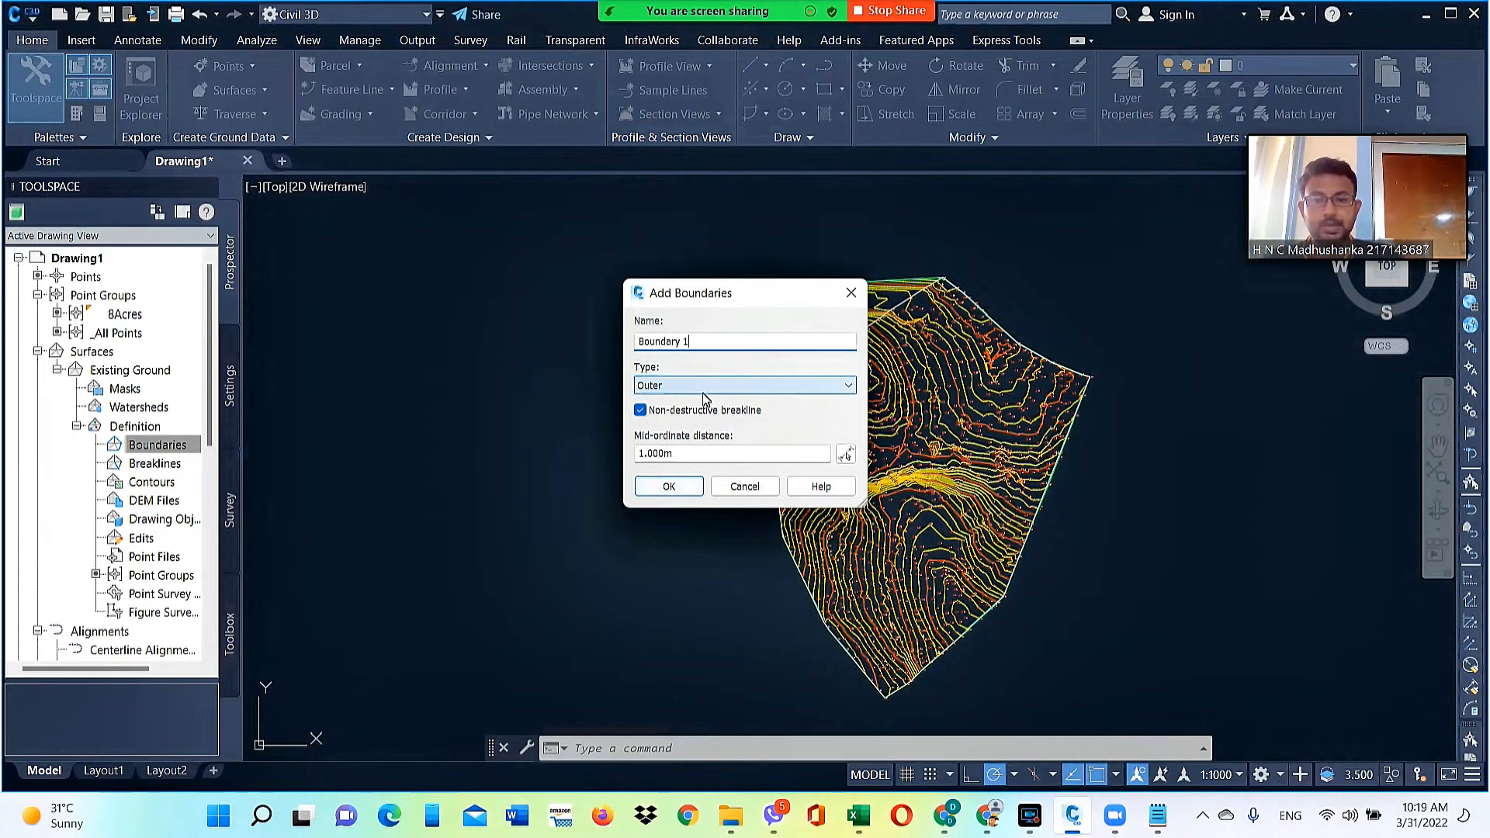
left_click(669, 487)
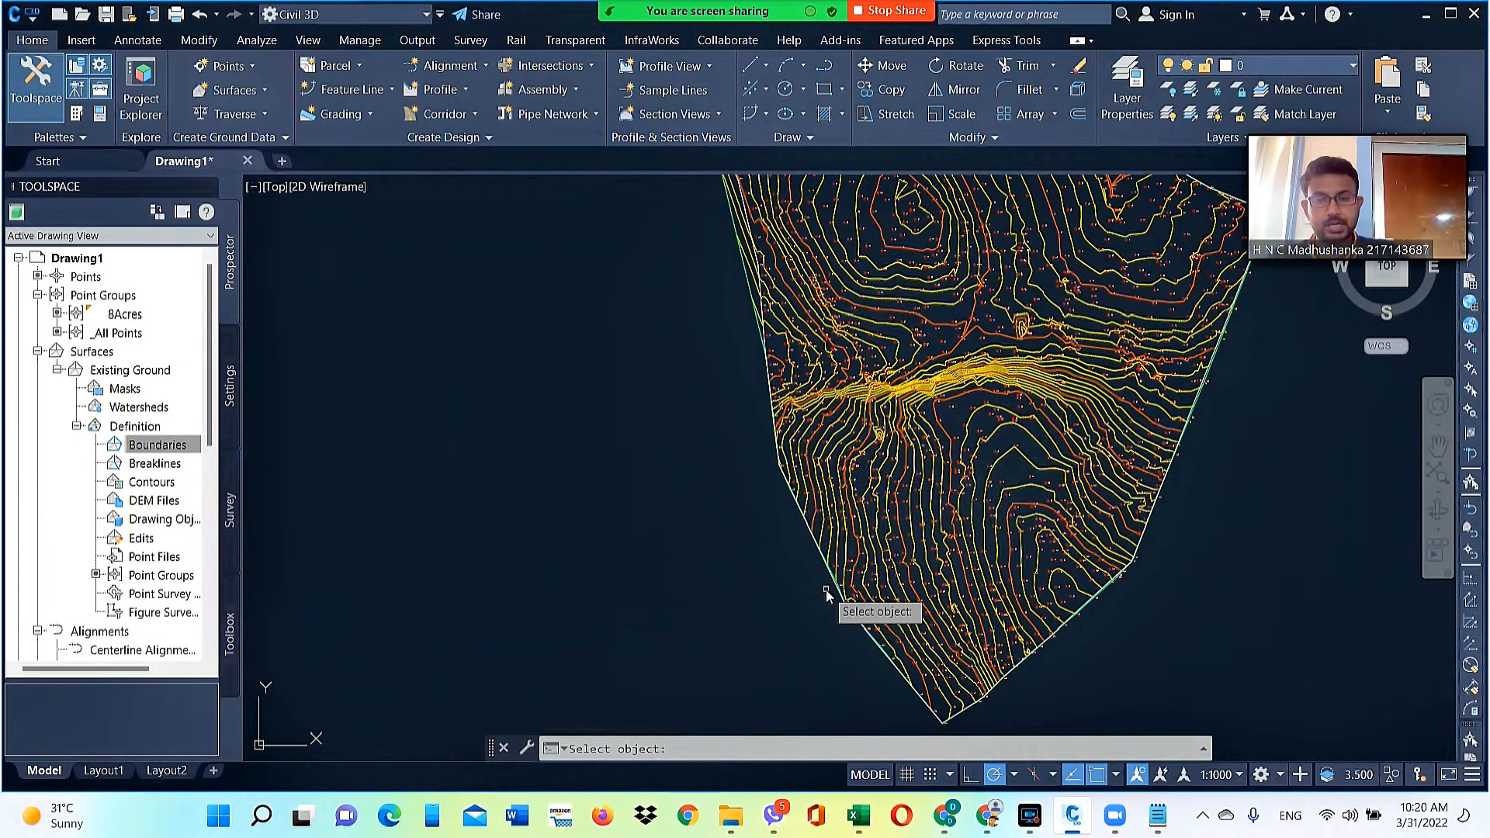
scroll(800, 608, "up", 2)
scroll(800, 610, "up", 3)
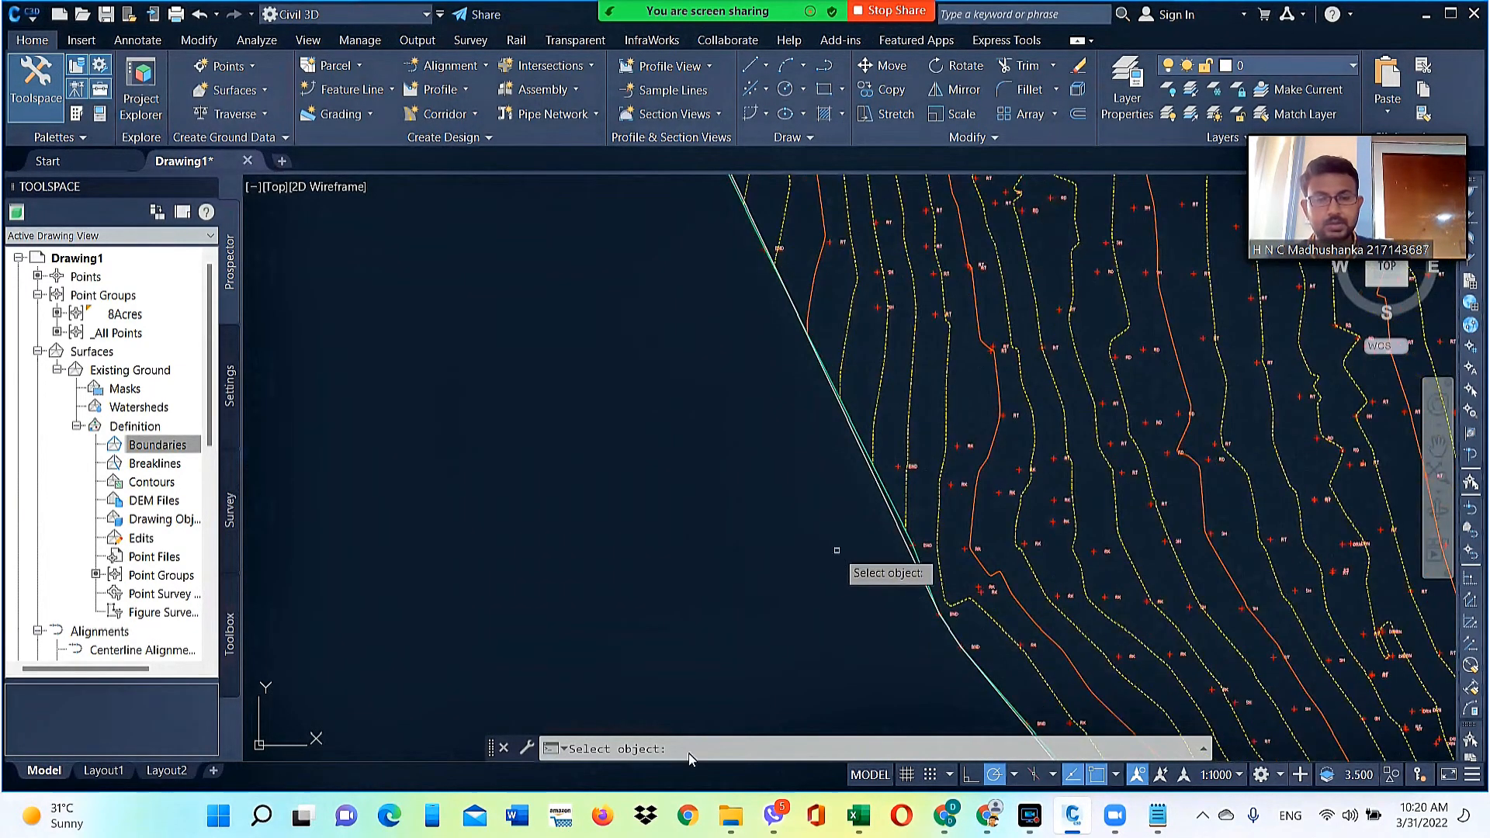
left_click(890, 514)
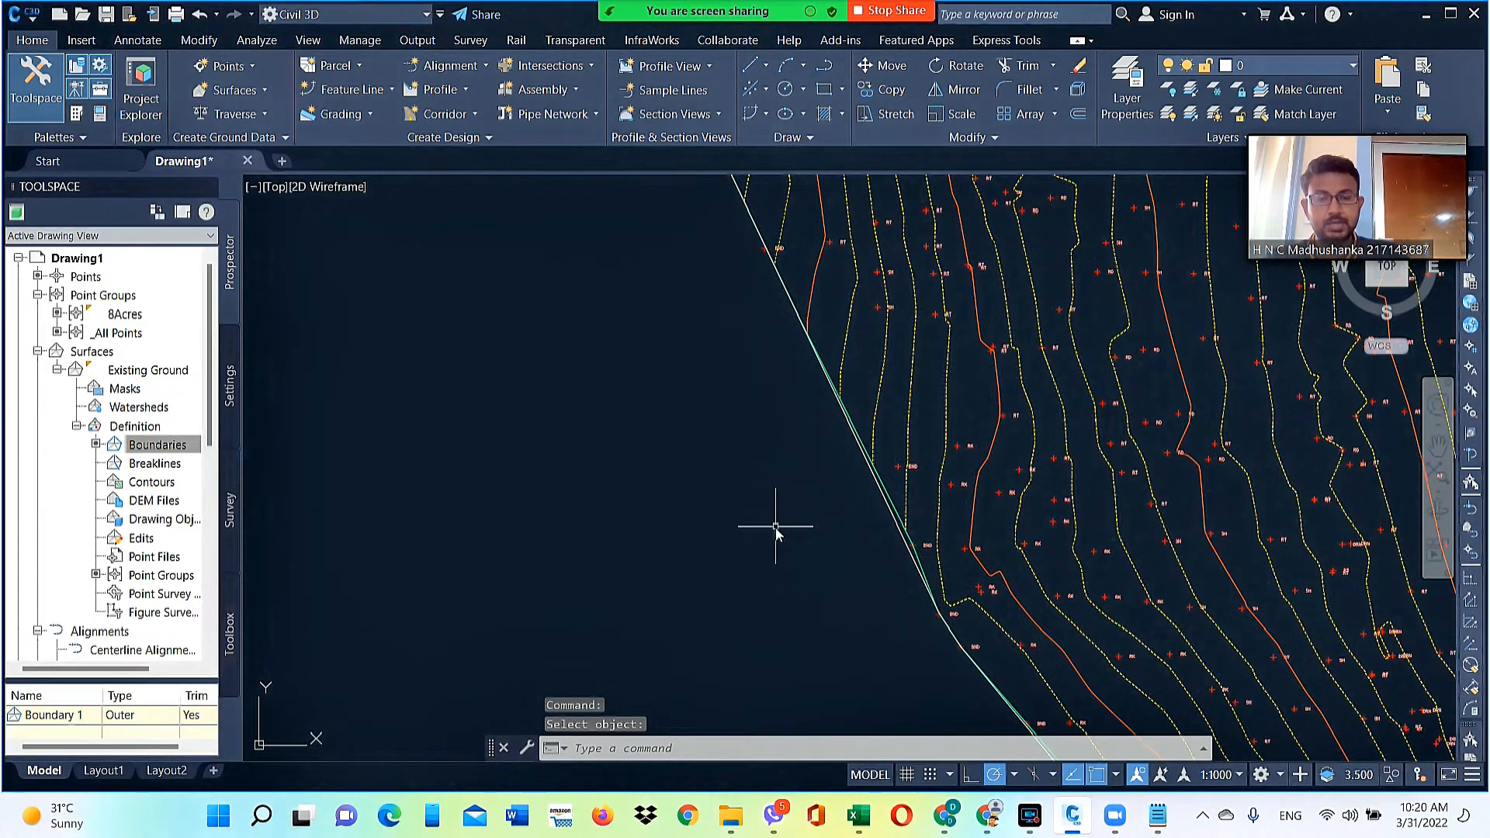
Examine the trimmed Existing Ground surface, checking its contours against the new outer boundary and around the northwestern hill and the central steep band
scroll(762, 527, "down", 8)
scroll(791, 365, "up", 6)
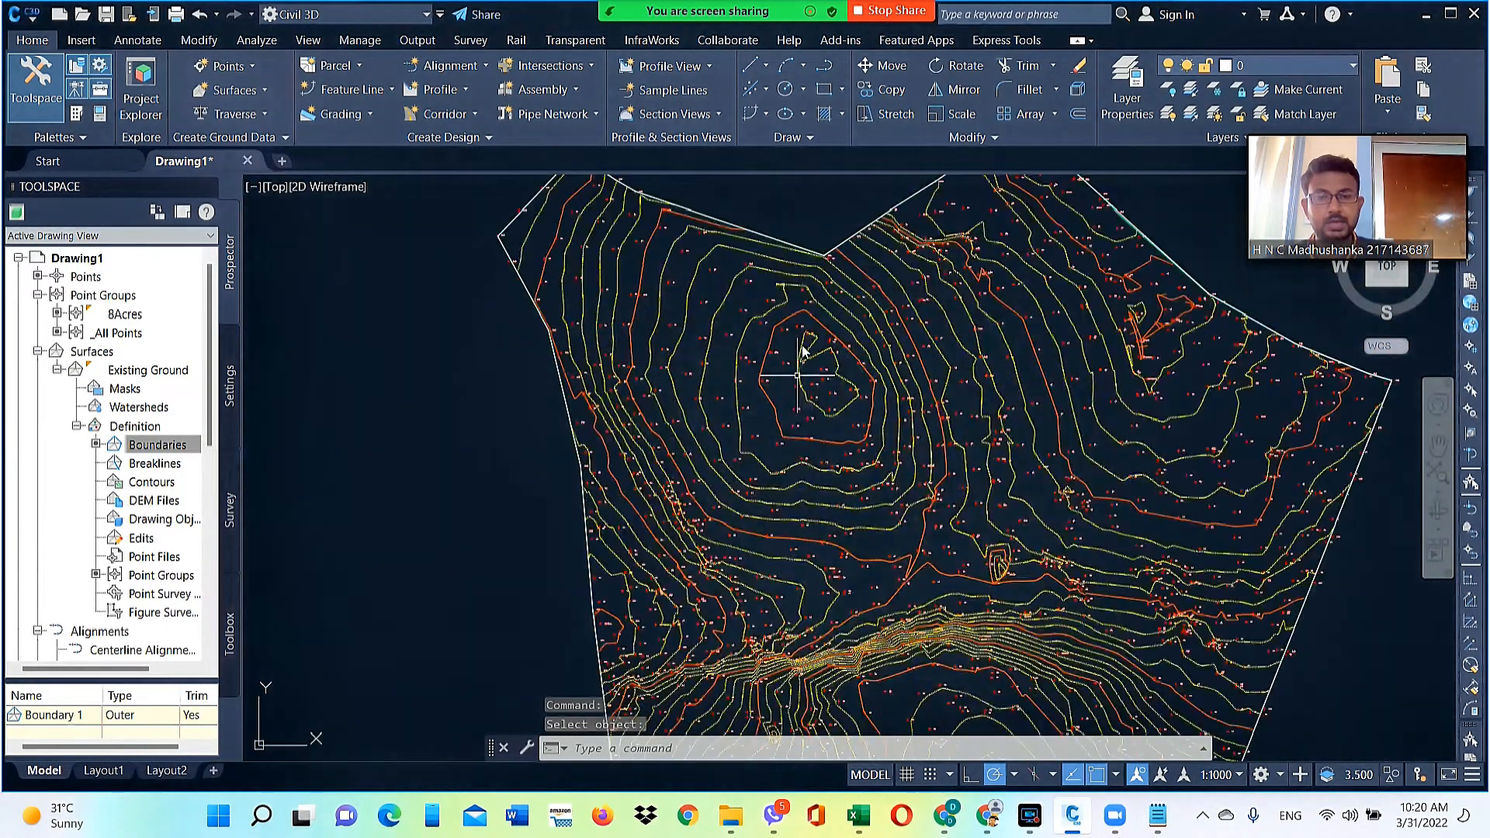
scroll(794, 408, "down", 2)
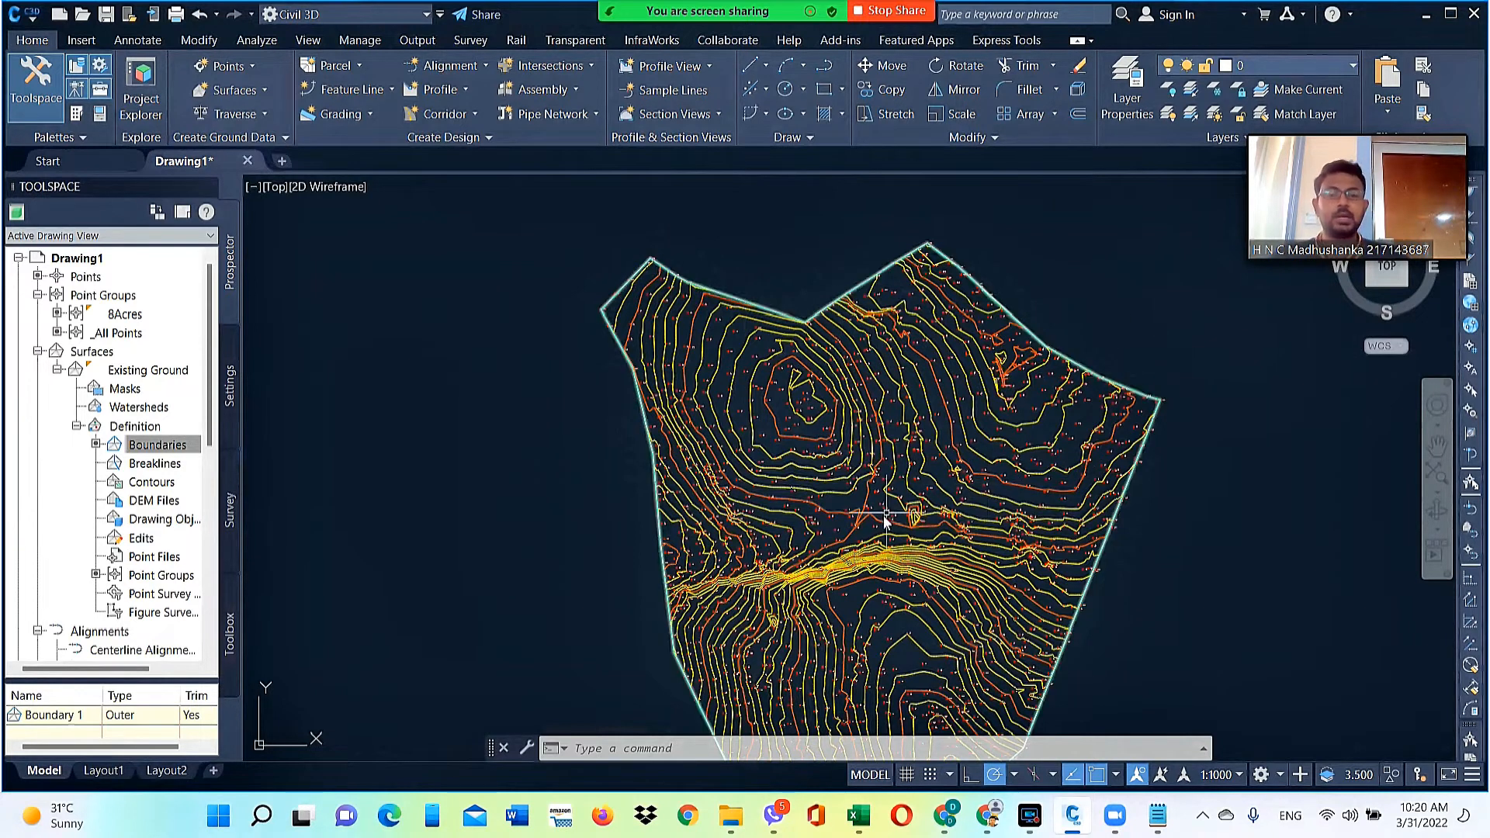
scroll(660, 393, "up", 2)
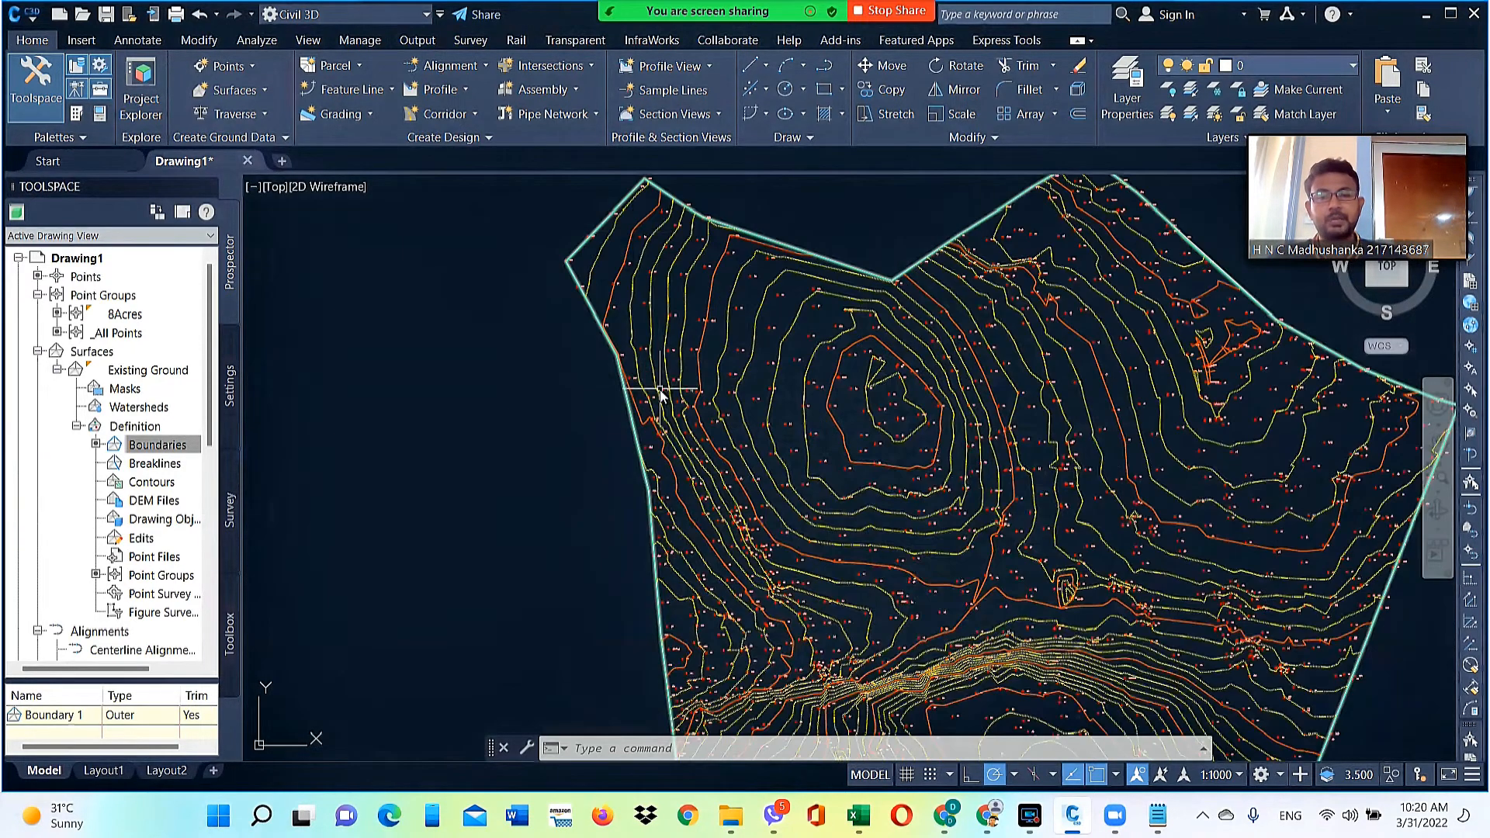
scroll(655, 256, "down", 4)
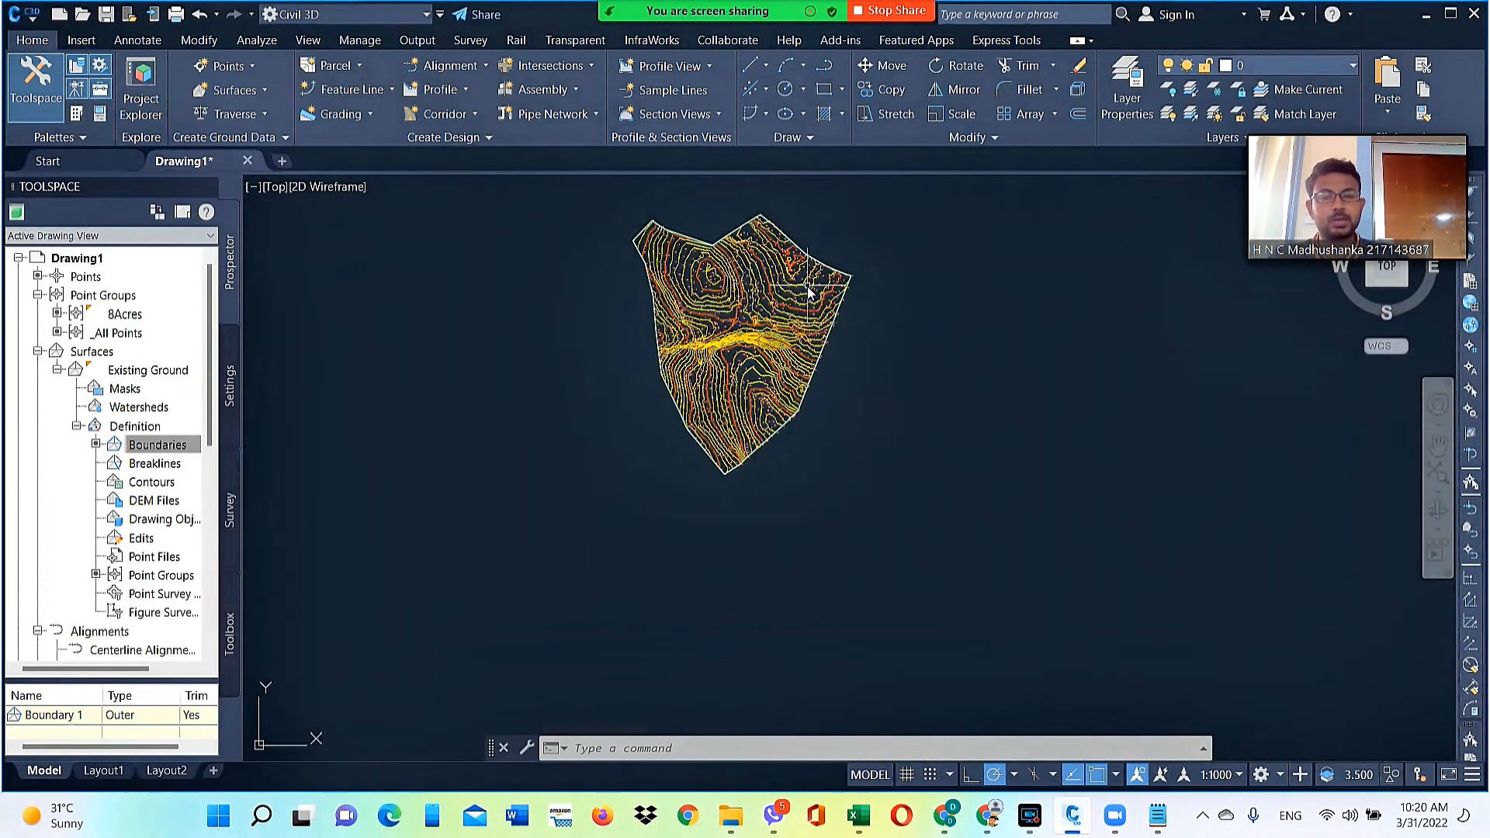
scroll(800, 318, "up", 3)
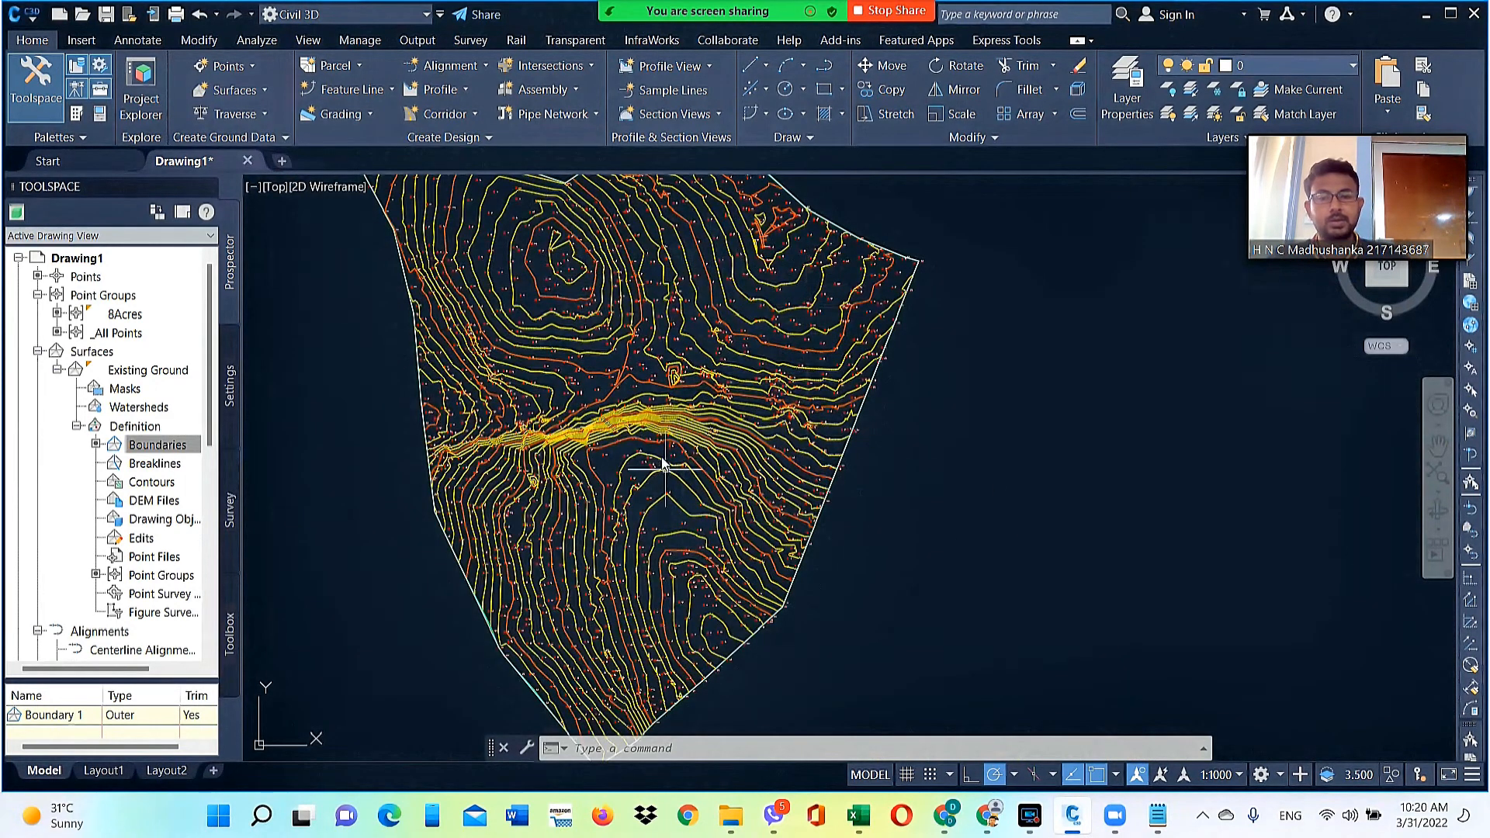
scroll(830, 546, "down", 5)
scroll(1036, 625, "up", 3)
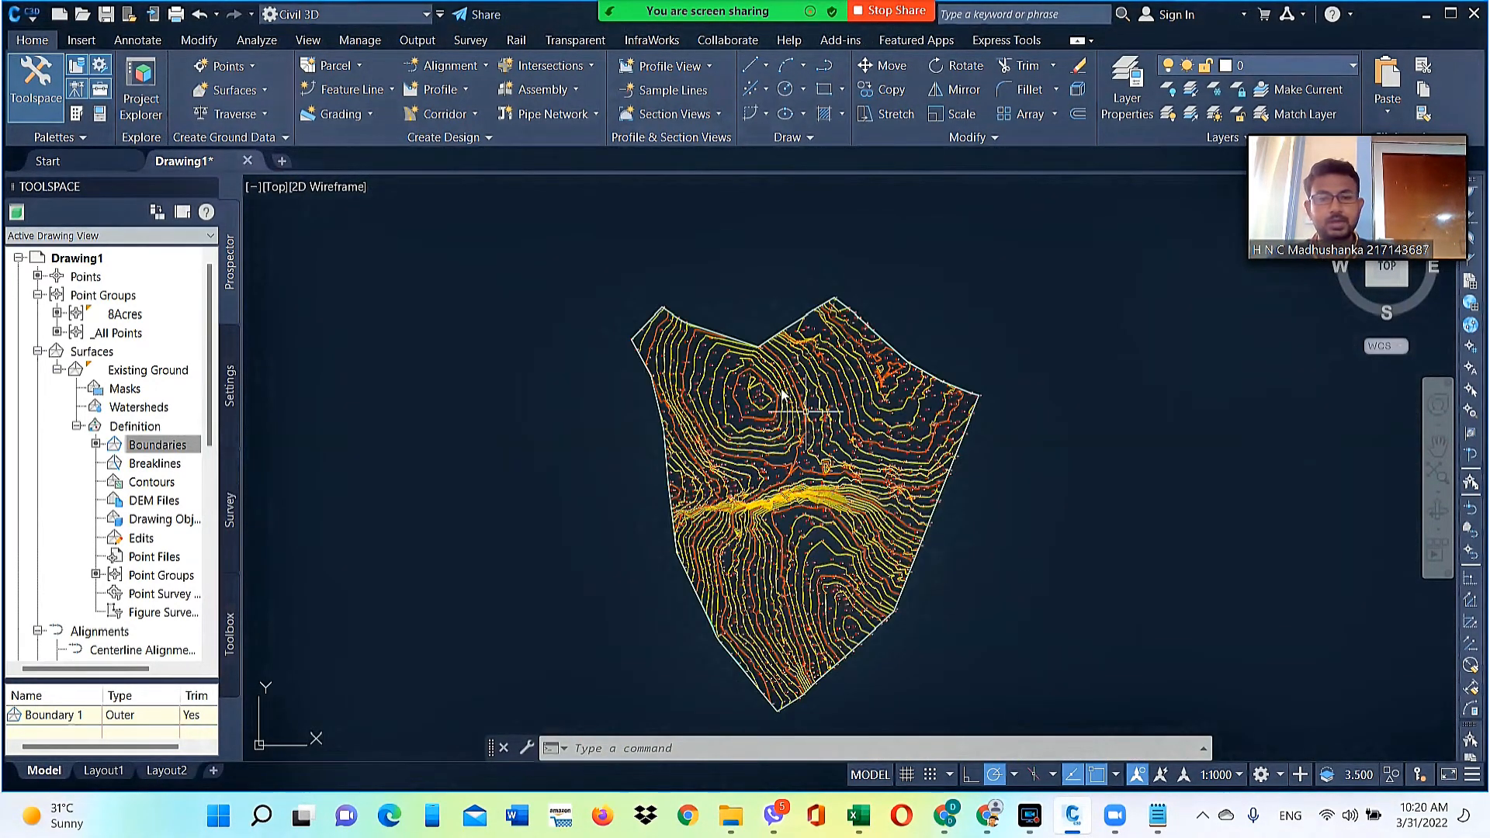
scroll(783, 395, "up", 3)
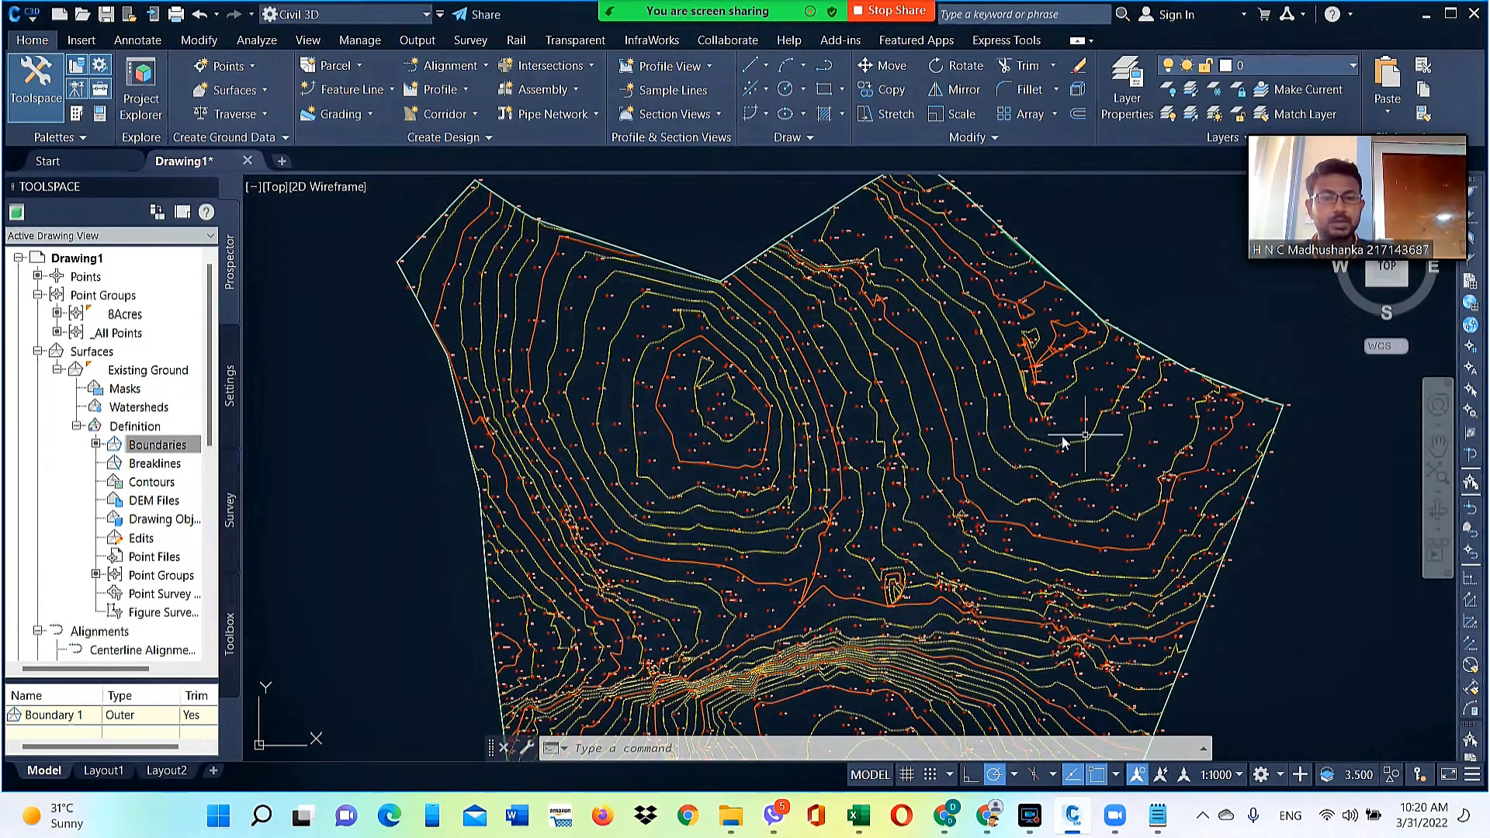
scroll(871, 362, "down", 2)
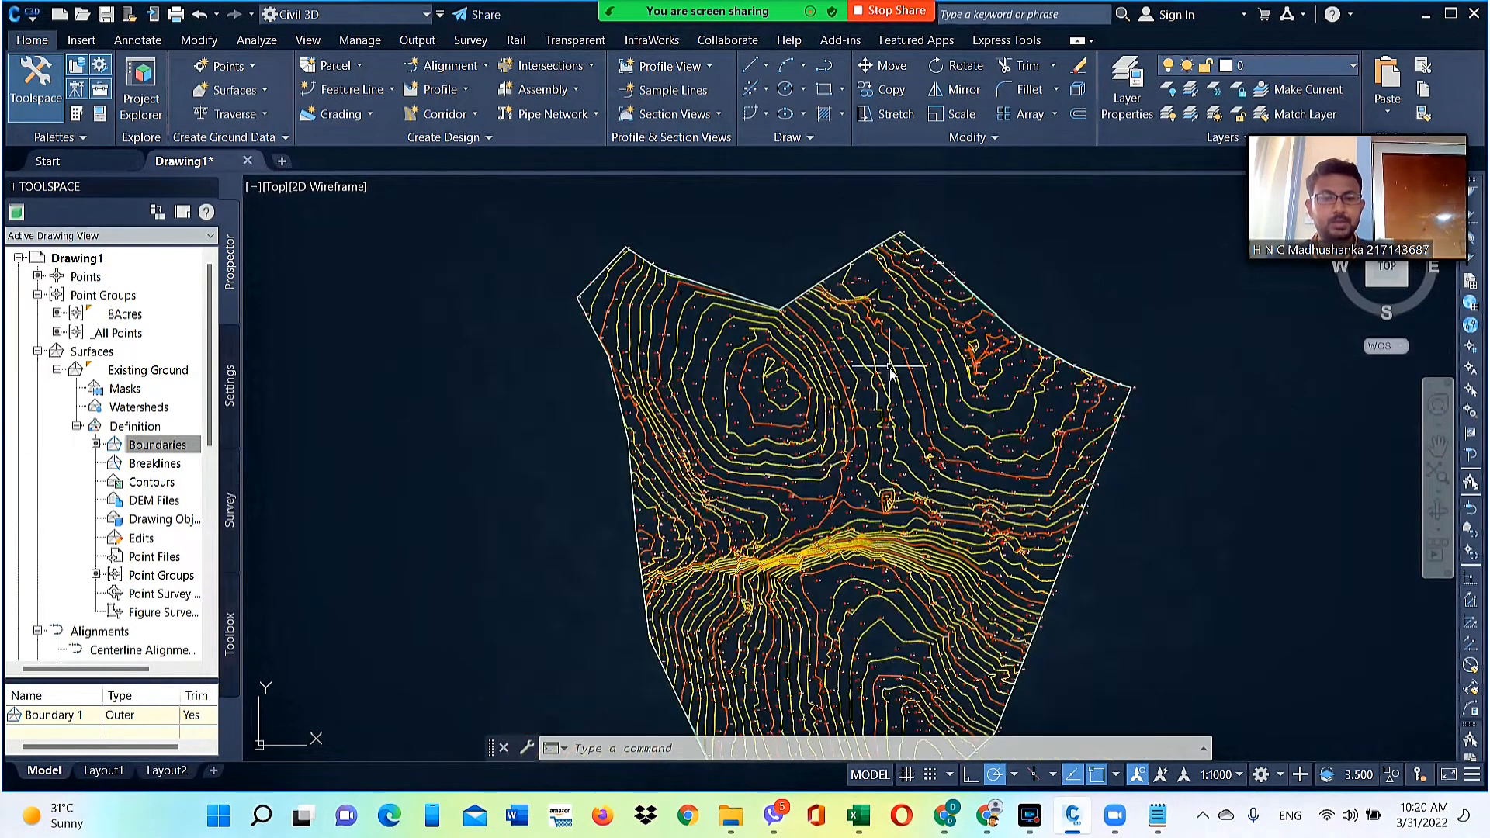
scroll(871, 622, "up", 4)
scroll(776, 404, "down", 2)
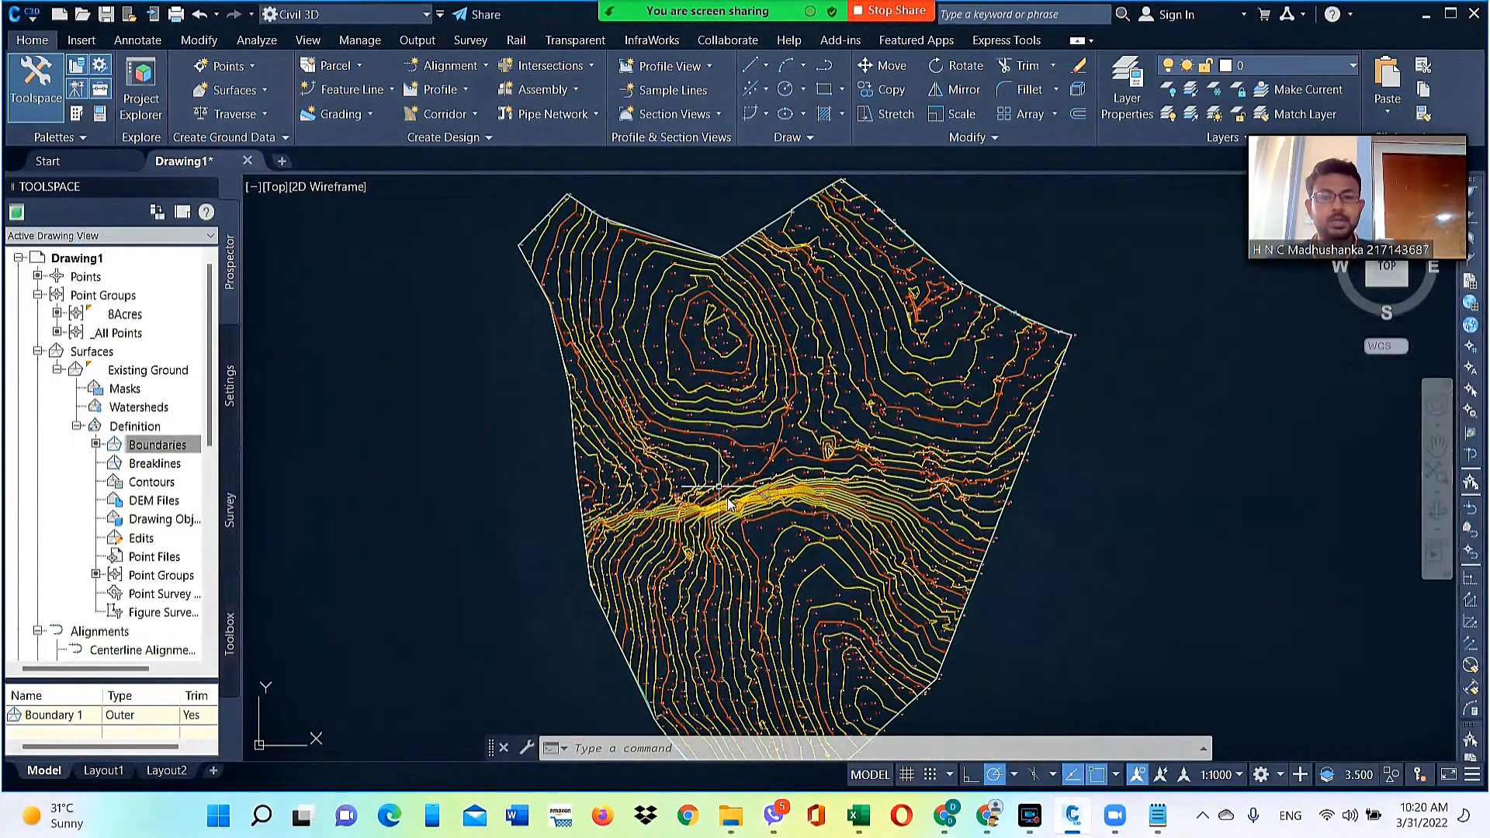
scroll(735, 305, "up", 2)
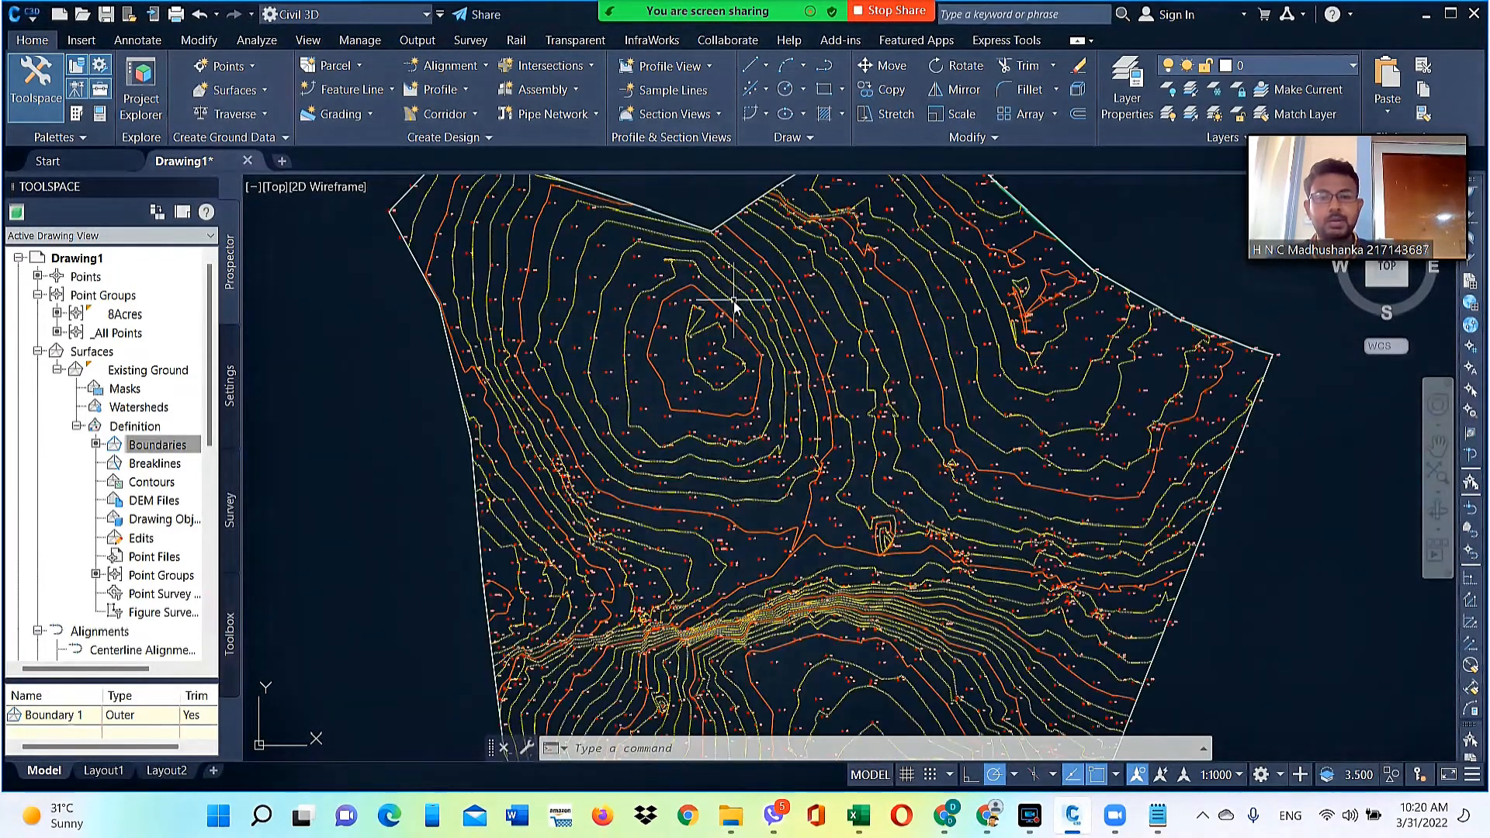
scroll(745, 353, "up", 4)
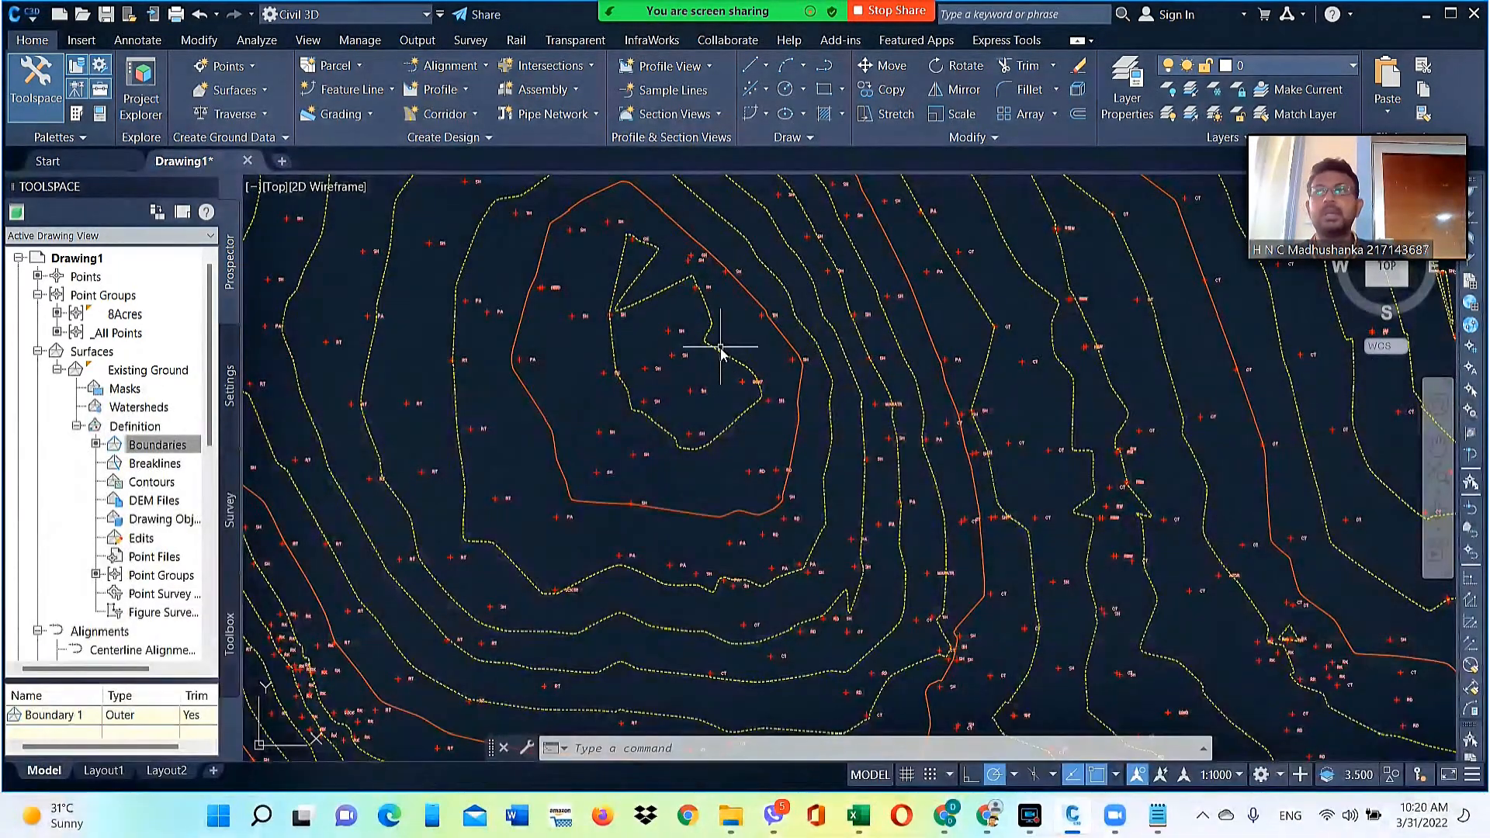
scroll(776, 435, "down", 3)
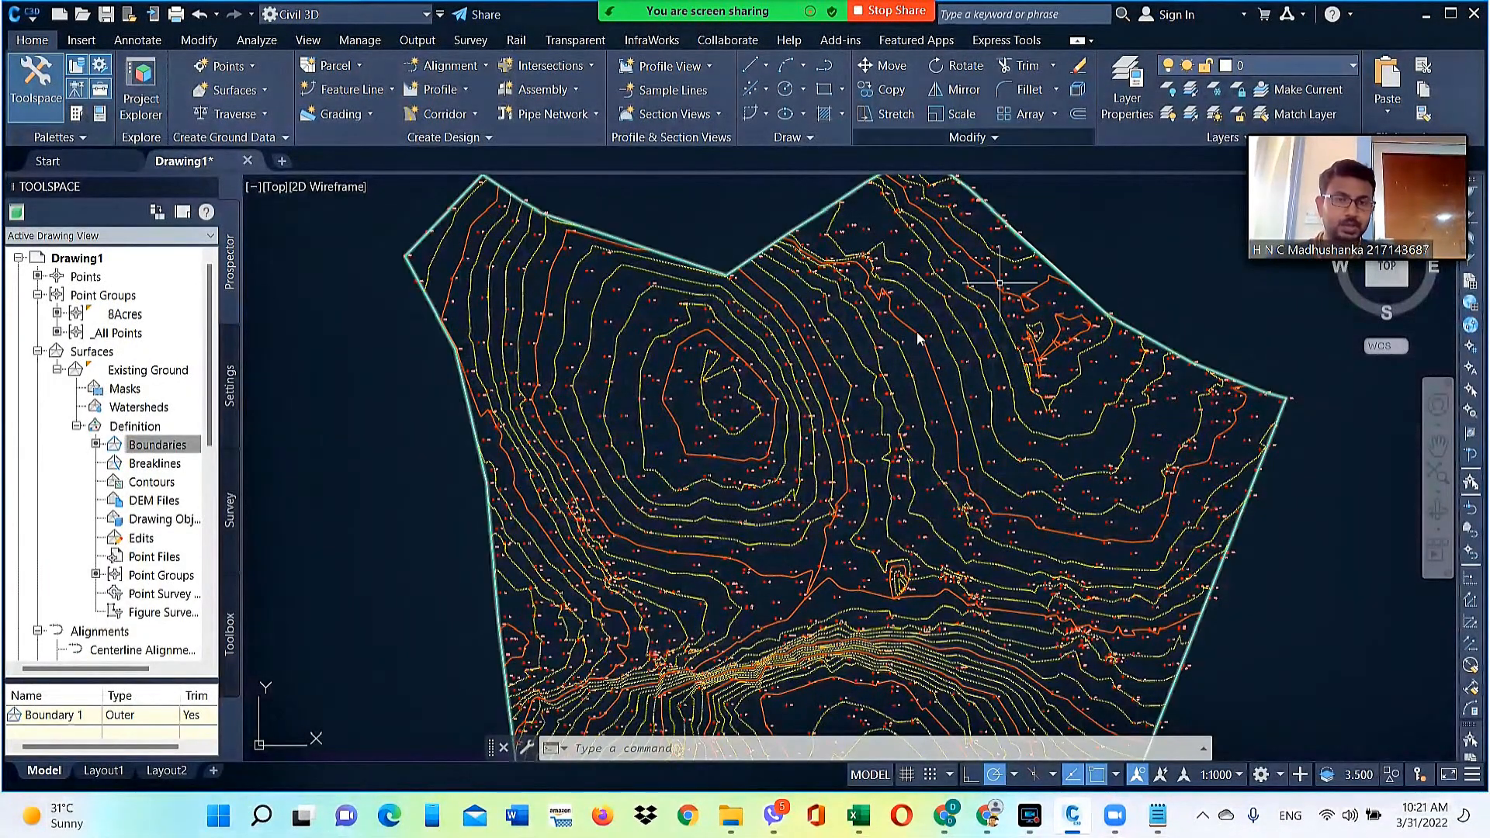
scroll(926, 405, "down", 2)
scroll(945, 269, "up", 2)
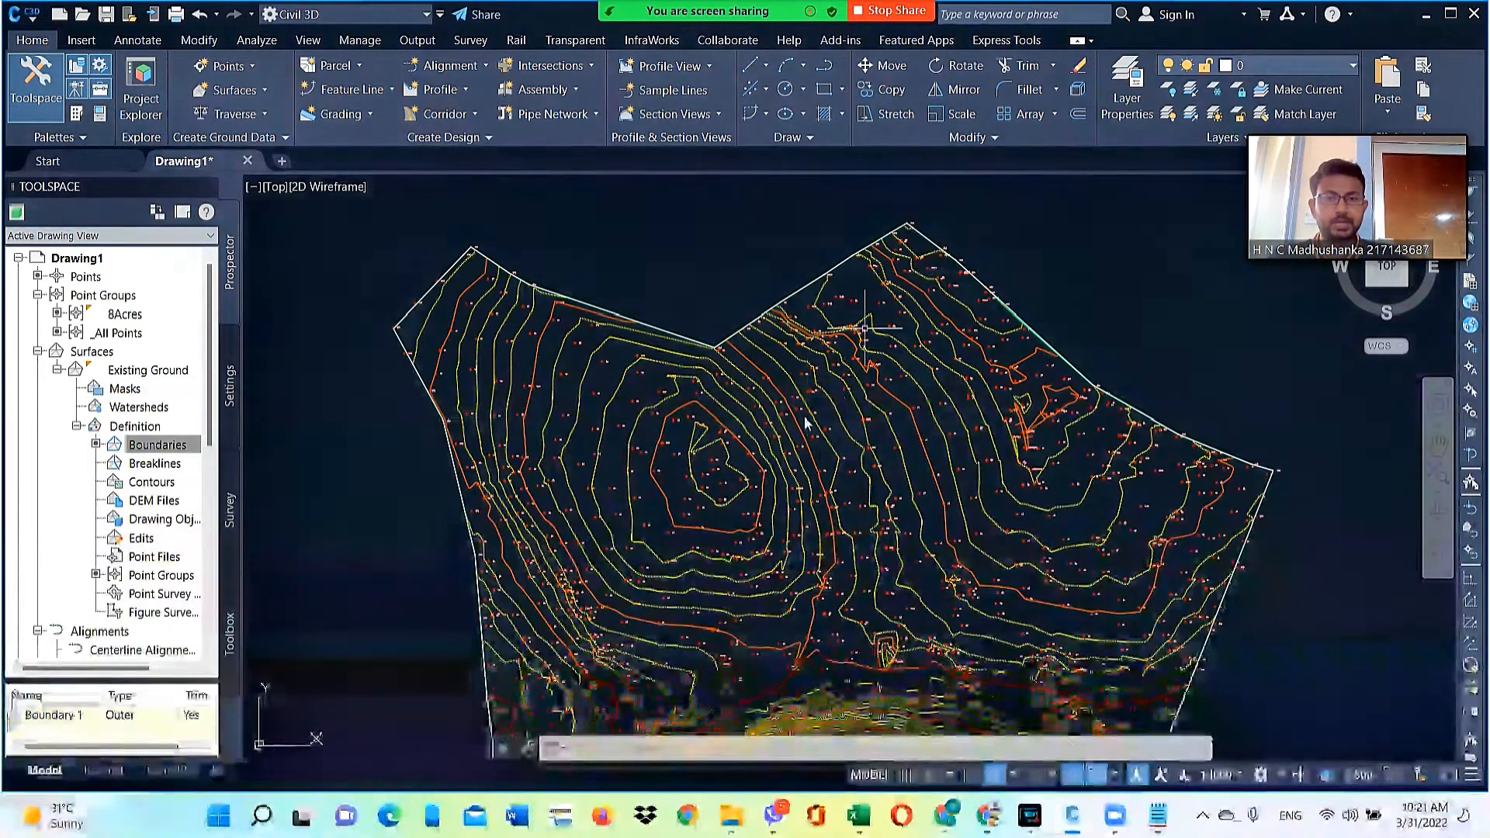
scroll(807, 365, "down", 3)
scroll(862, 466, "up", 4)
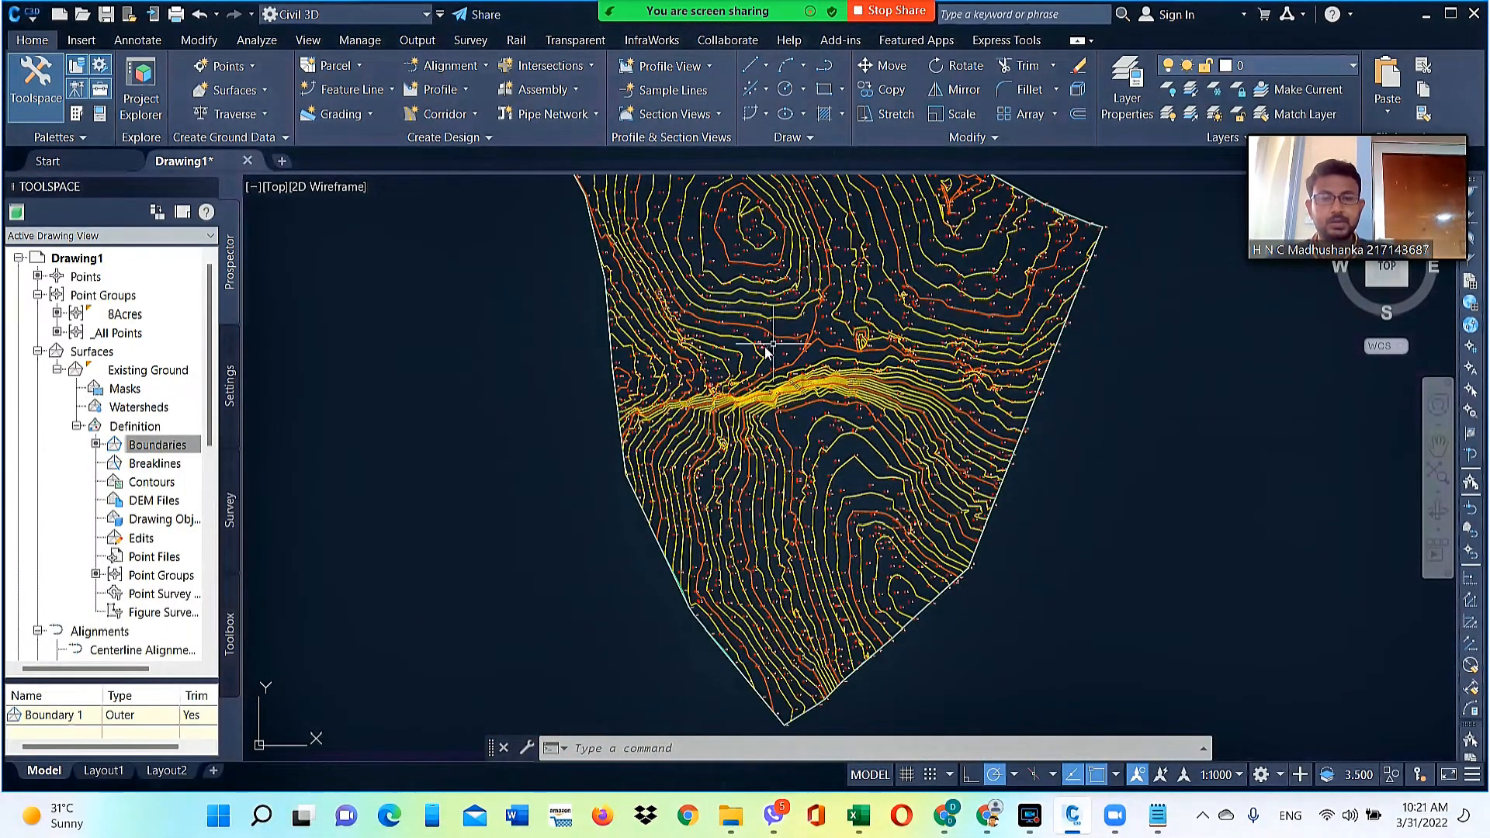
scroll(738, 194, "down", 2)
scroll(845, 454, "up", 2)
scroll(818, 636, "down", 3)
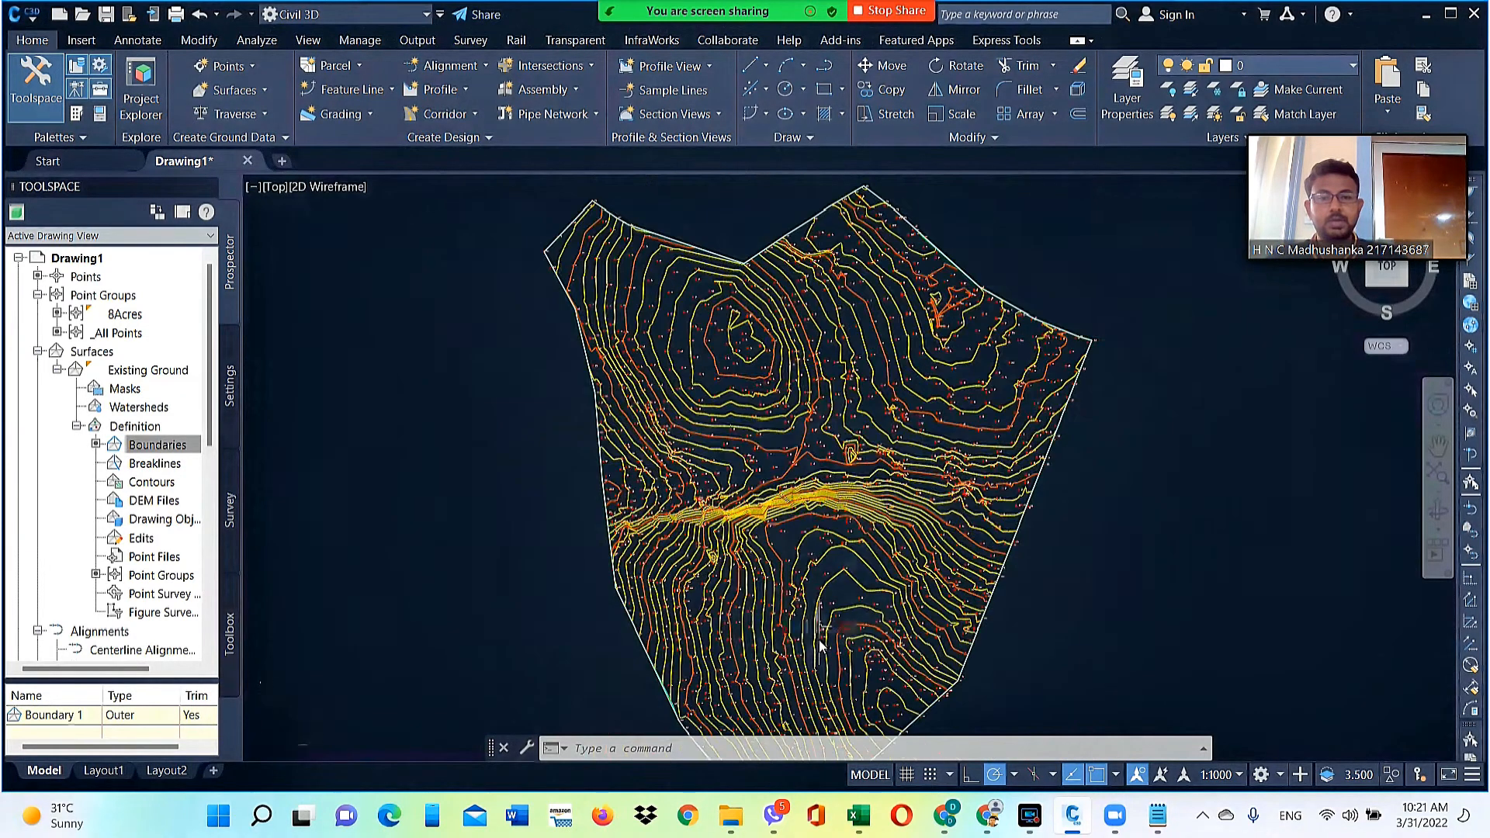
scroll(813, 474, "up", 4)
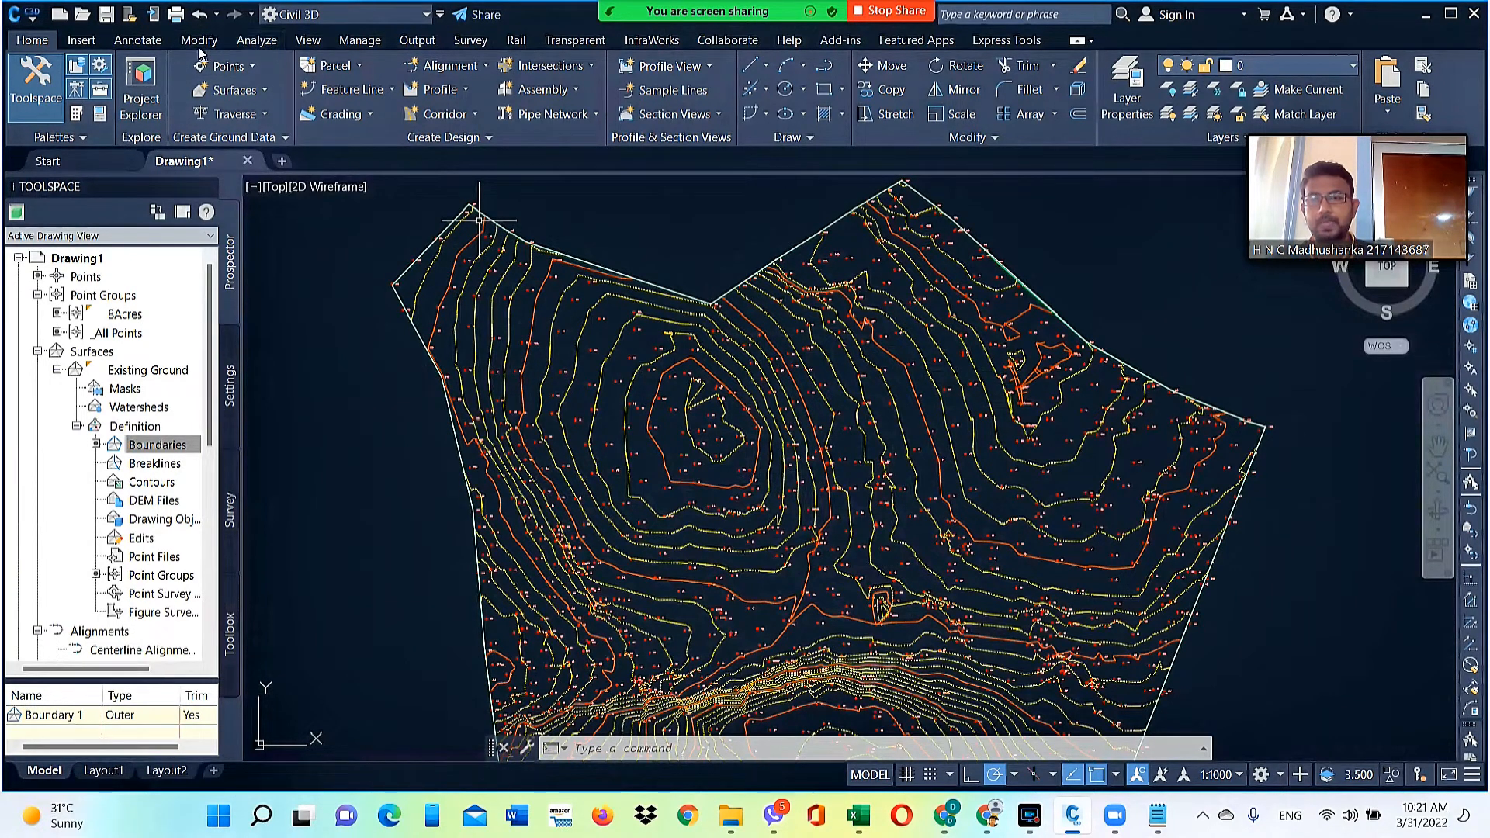
Start single contour labelling on the Existing Ground surface and label the outermost contour beside the northwestern corner
left_click(139, 40)
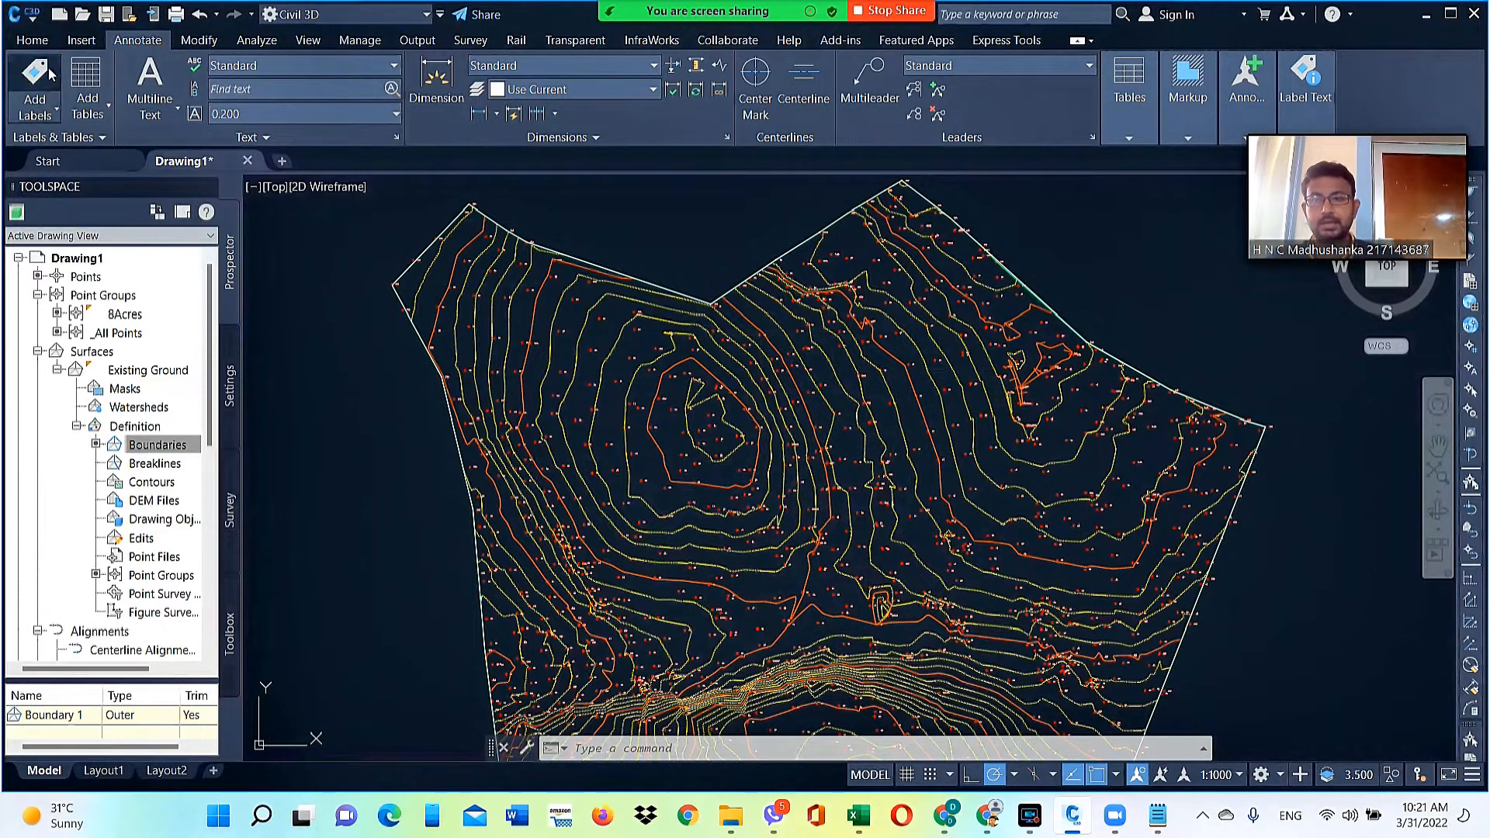
left_click(55, 115)
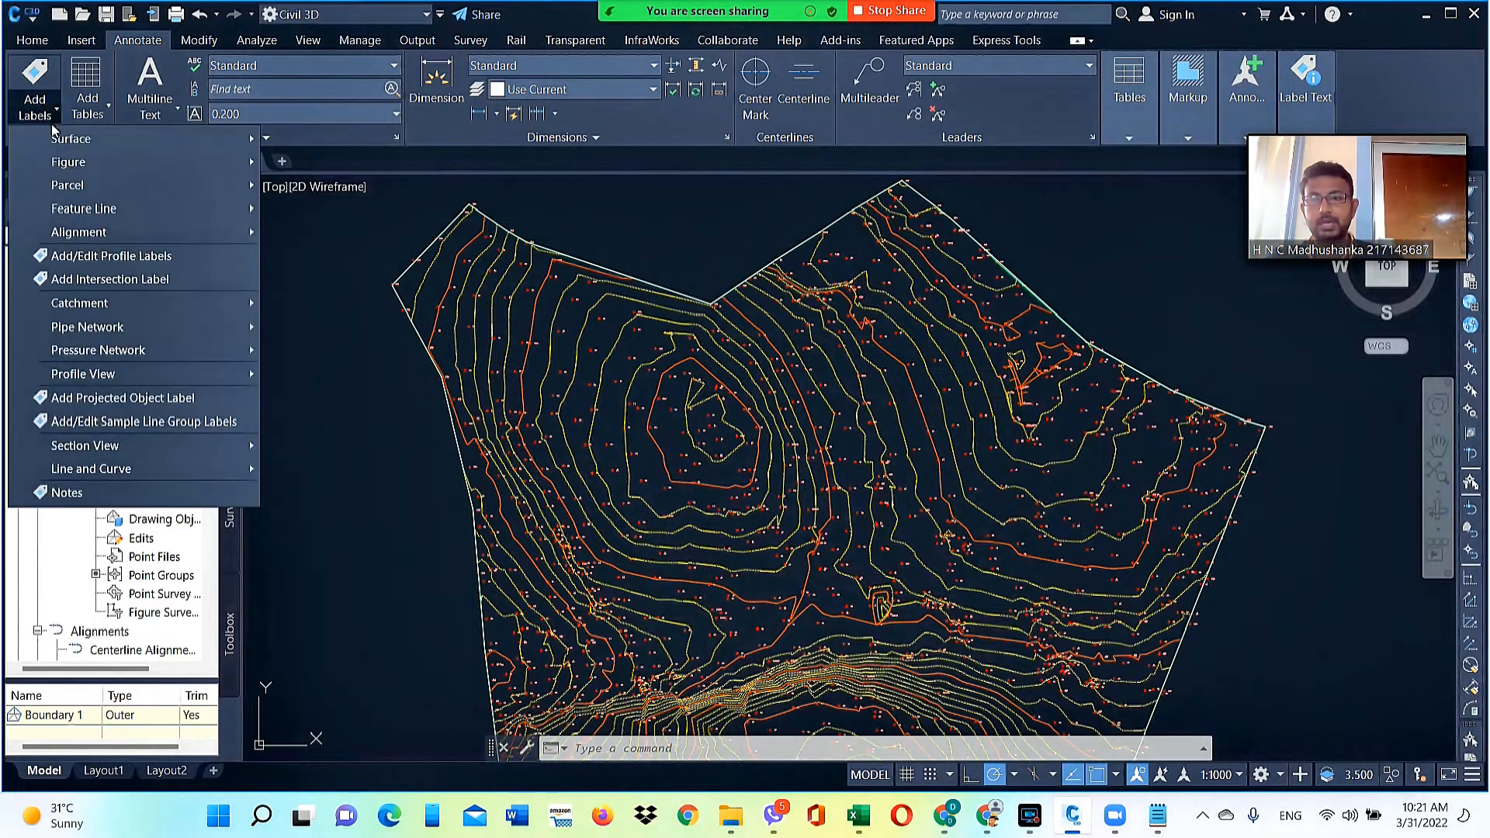
mouse_move(59, 140)
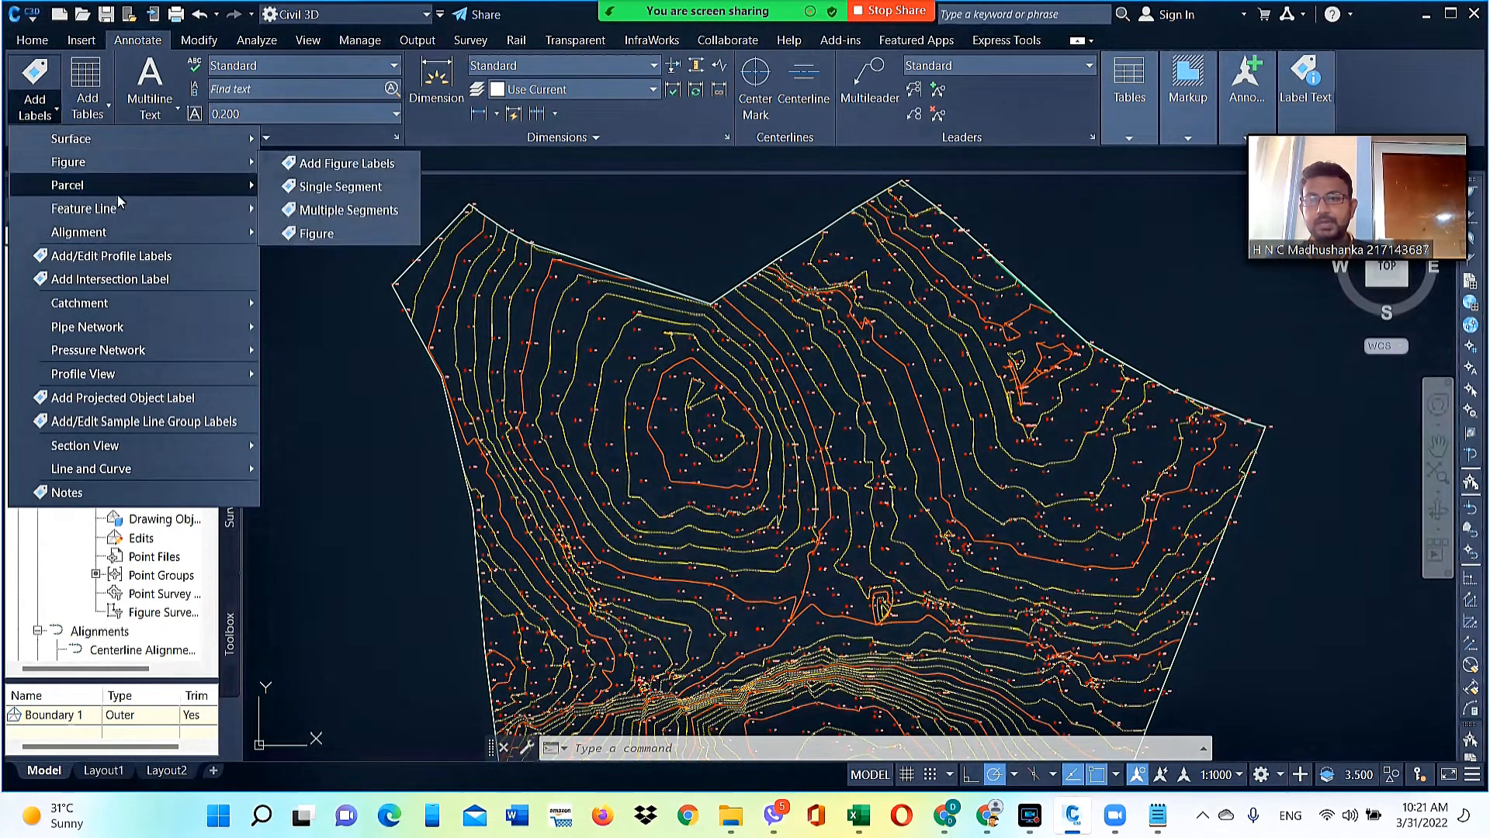
mouse_move(206, 143)
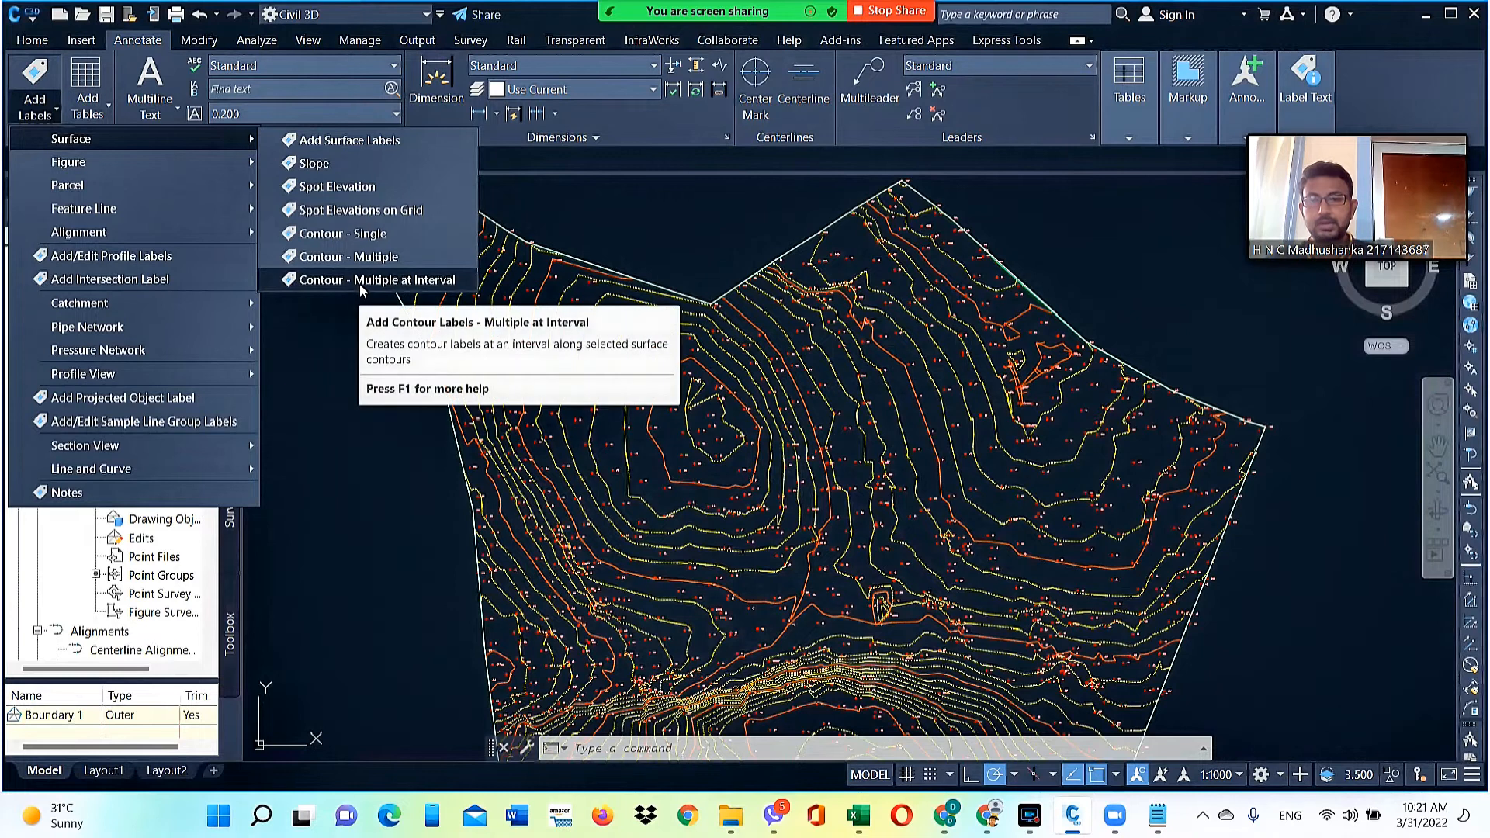
left_click(359, 235)
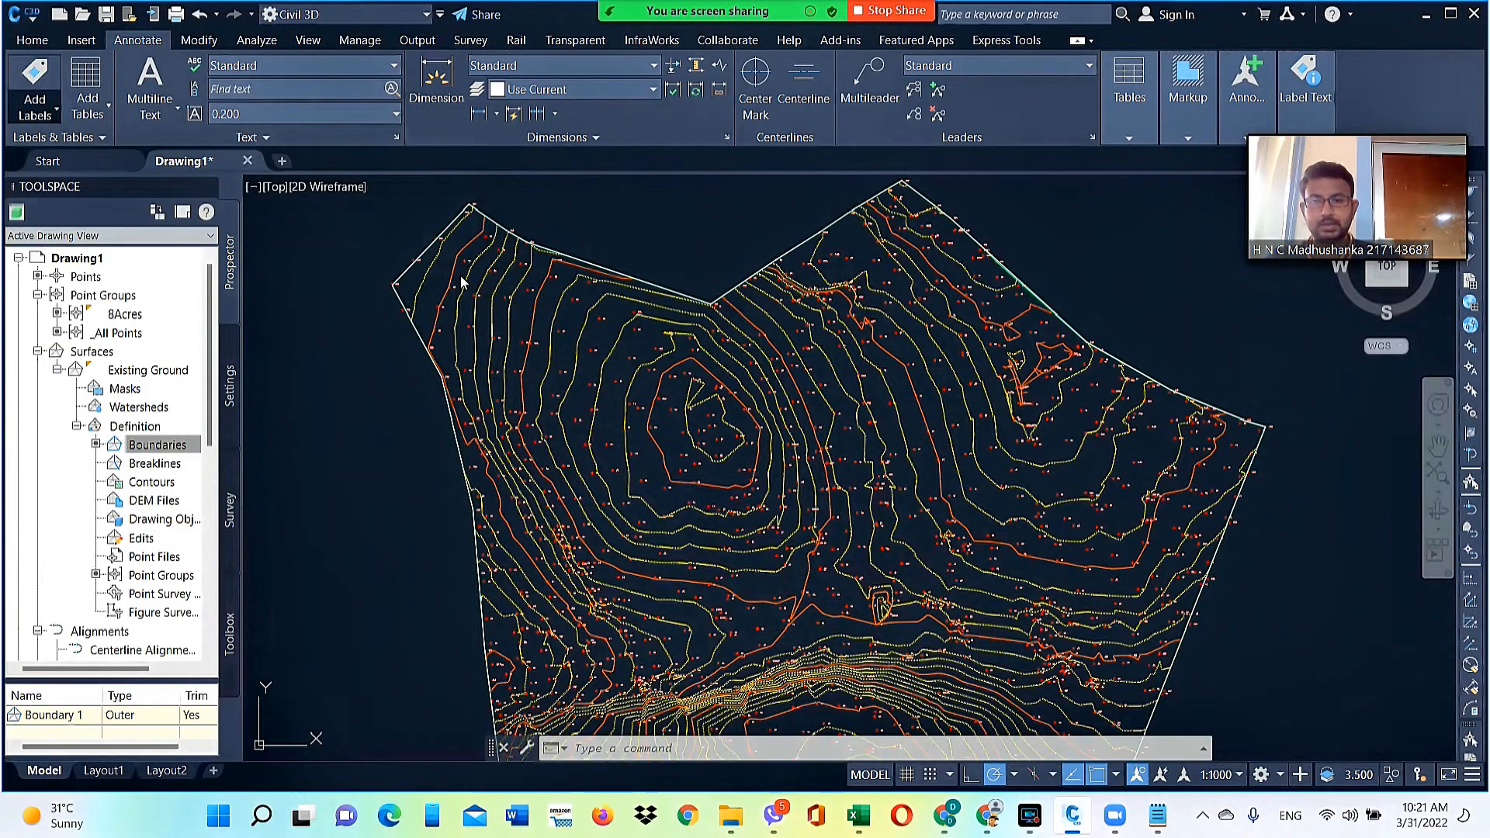
scroll(414, 248, "up", 5)
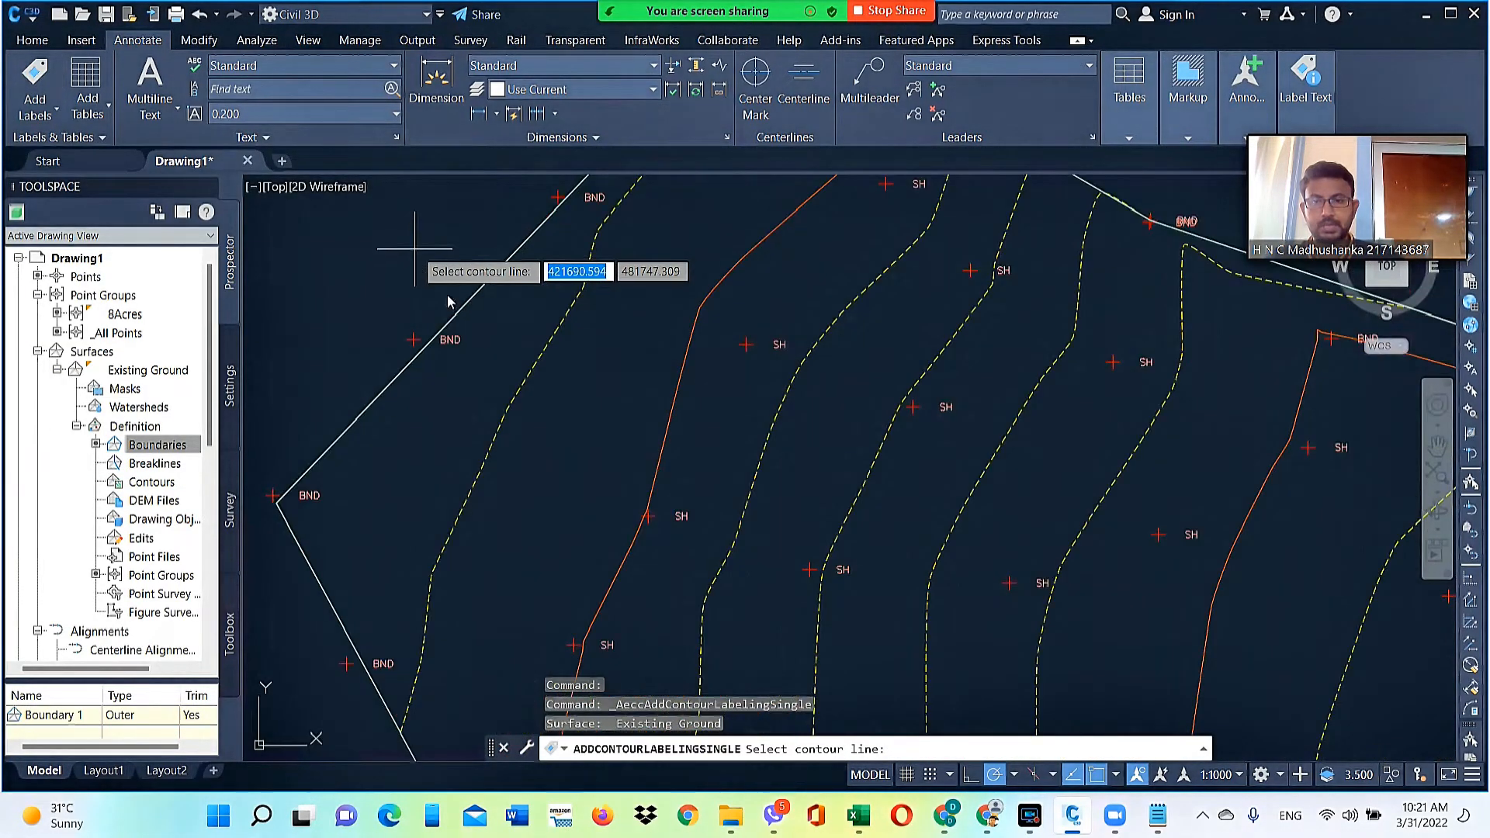
left_click(543, 355)
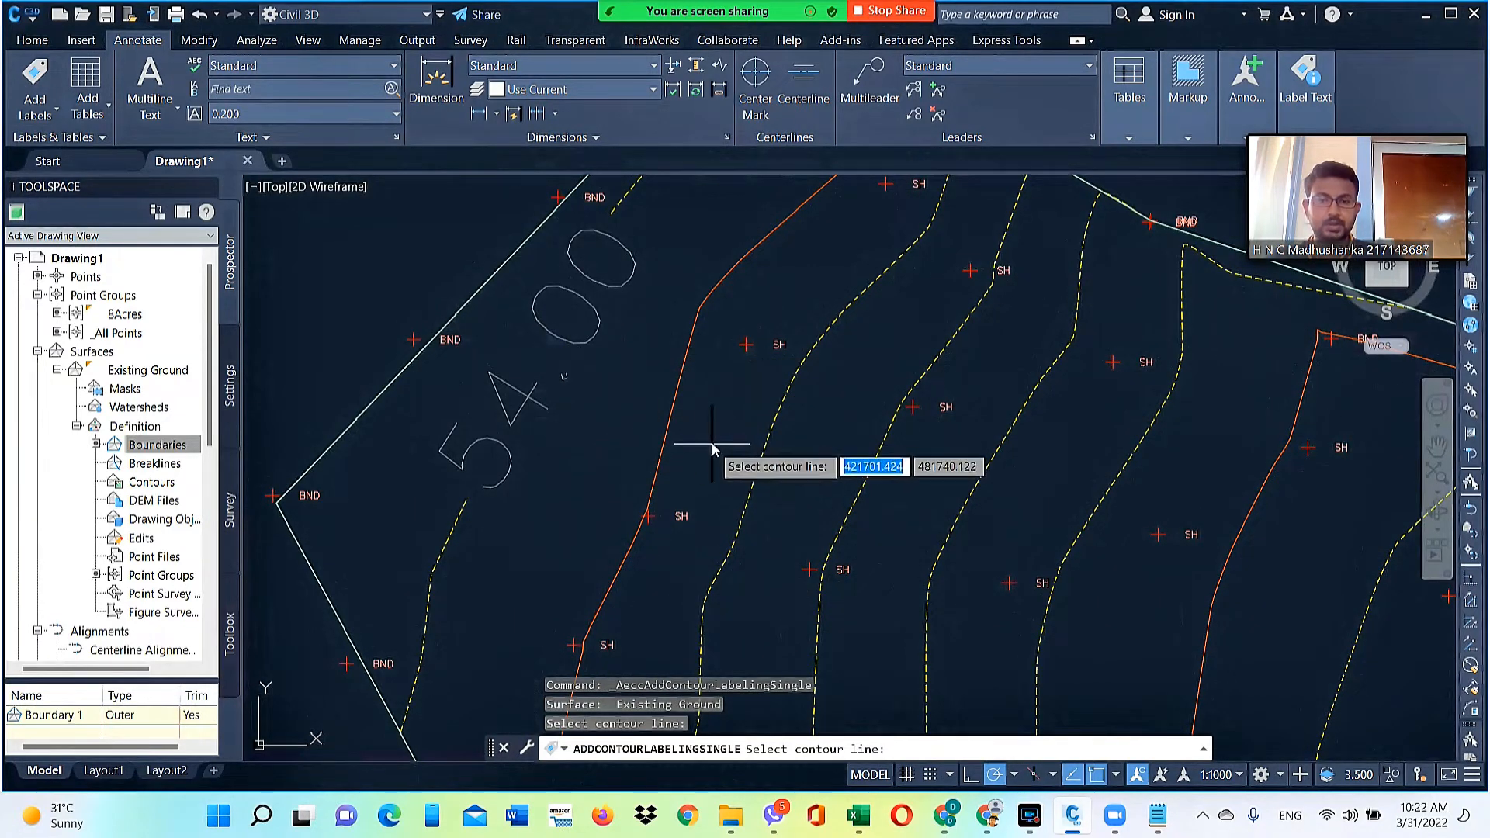
Label the next five contours inward from the northwestern corner individually, from the 55.00 through the 59.00 contour
scroll(590, 368, "down", 2)
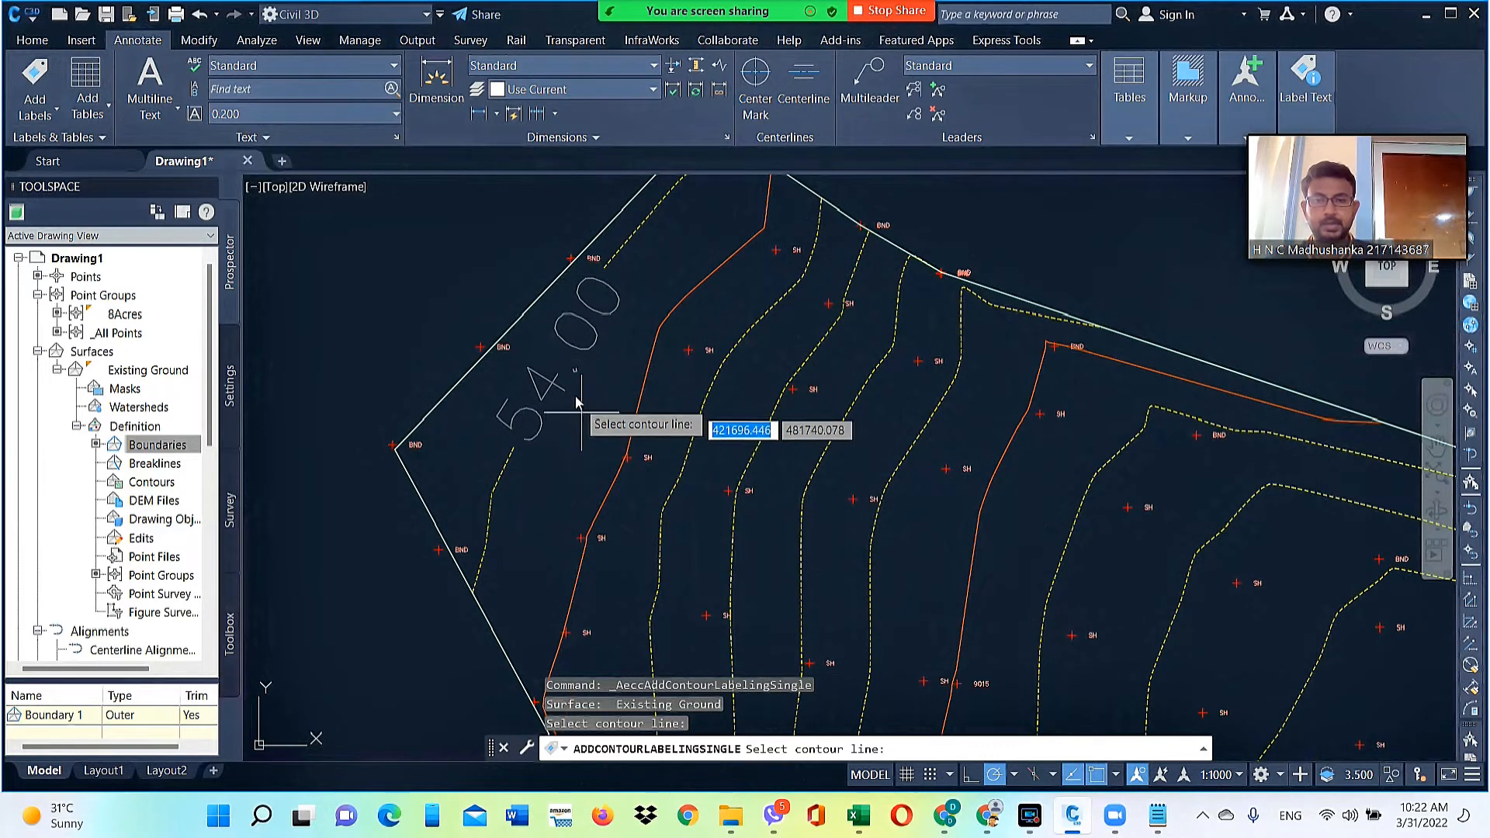
scroll(570, 388, "down", 5)
scroll(568, 396, "up", 5)
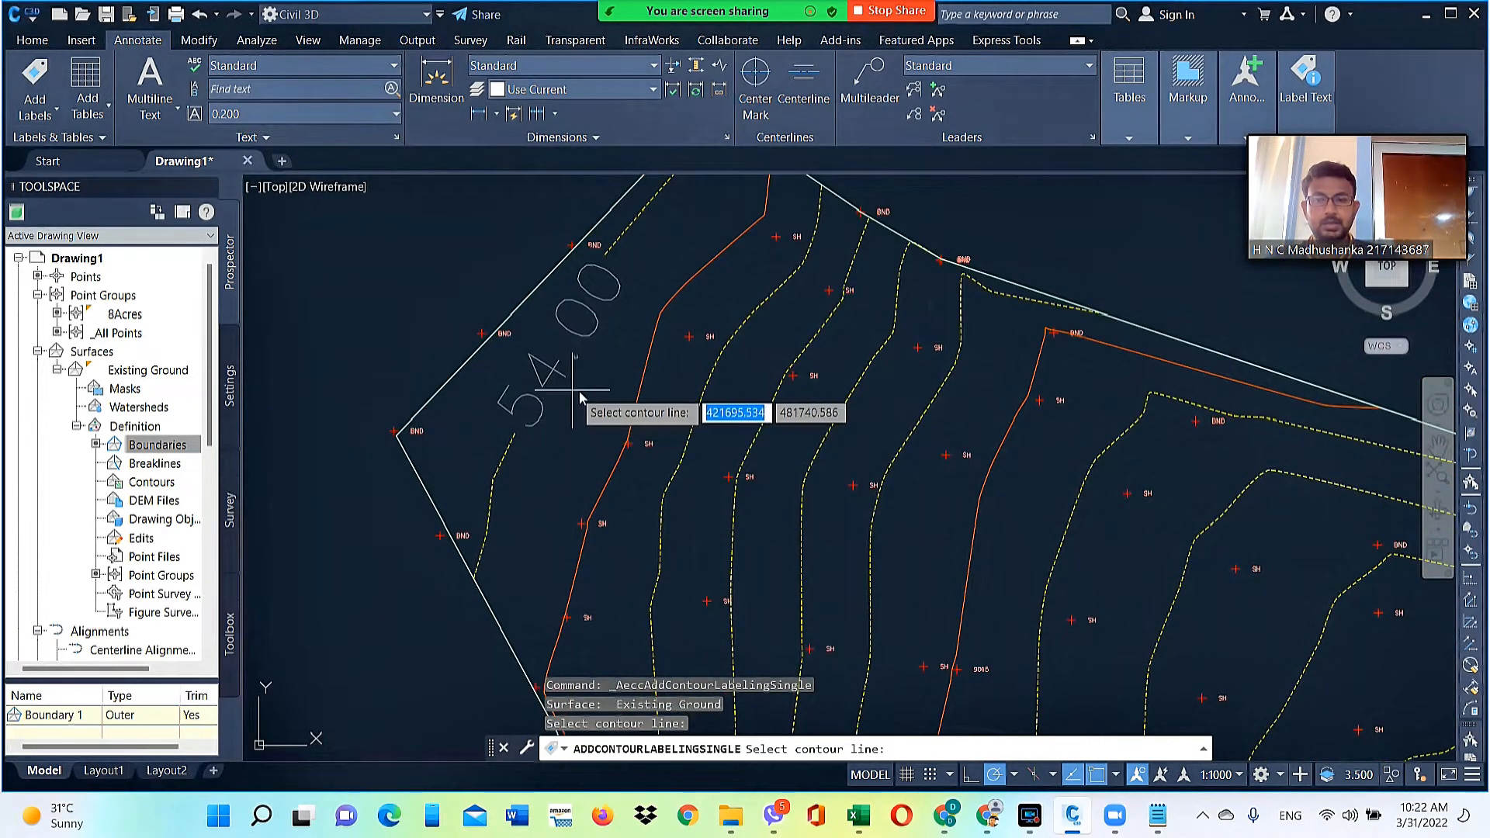
left_click(635, 404)
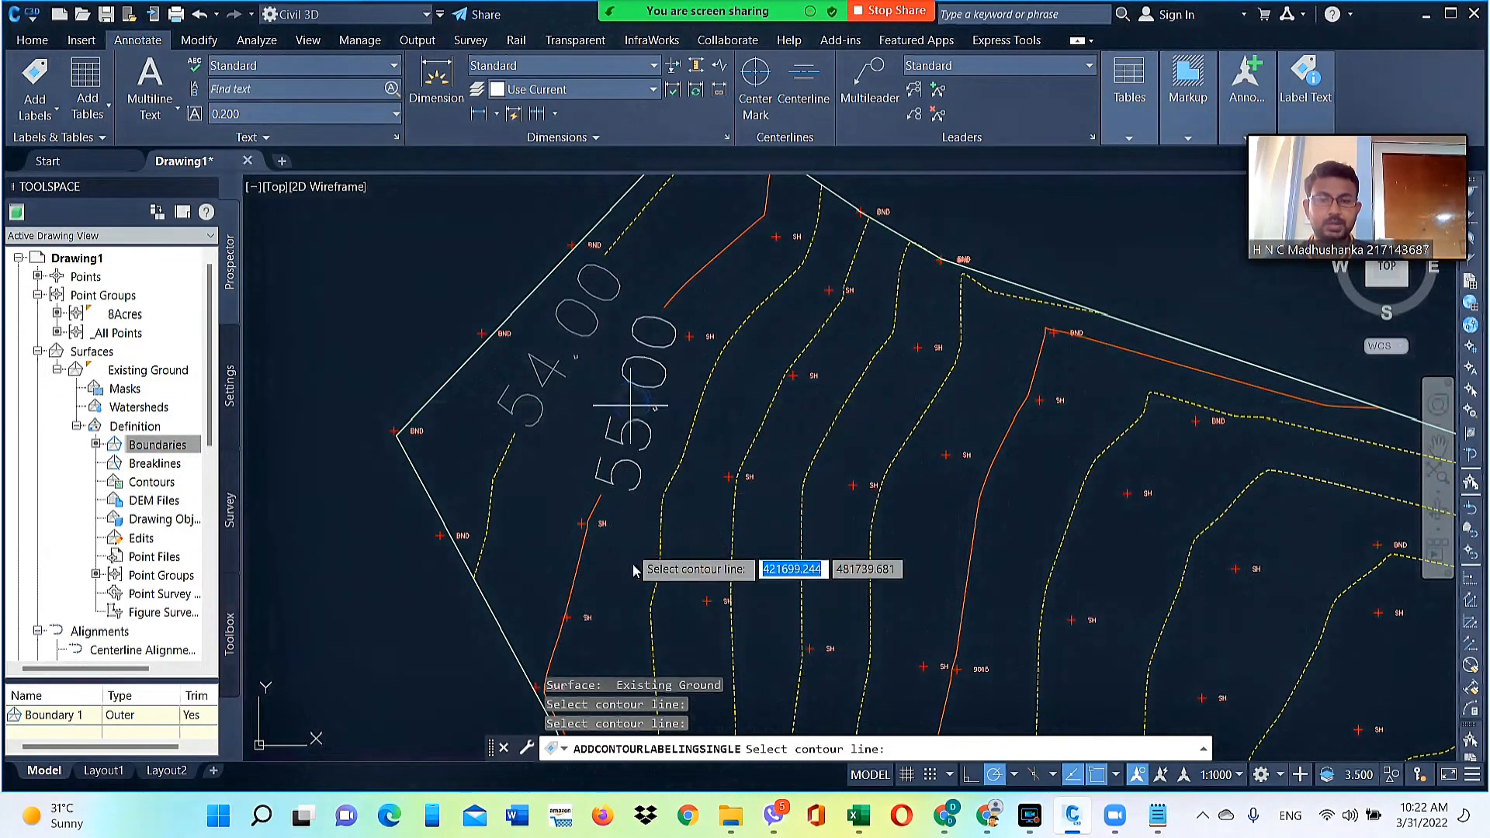
left_click(653, 588)
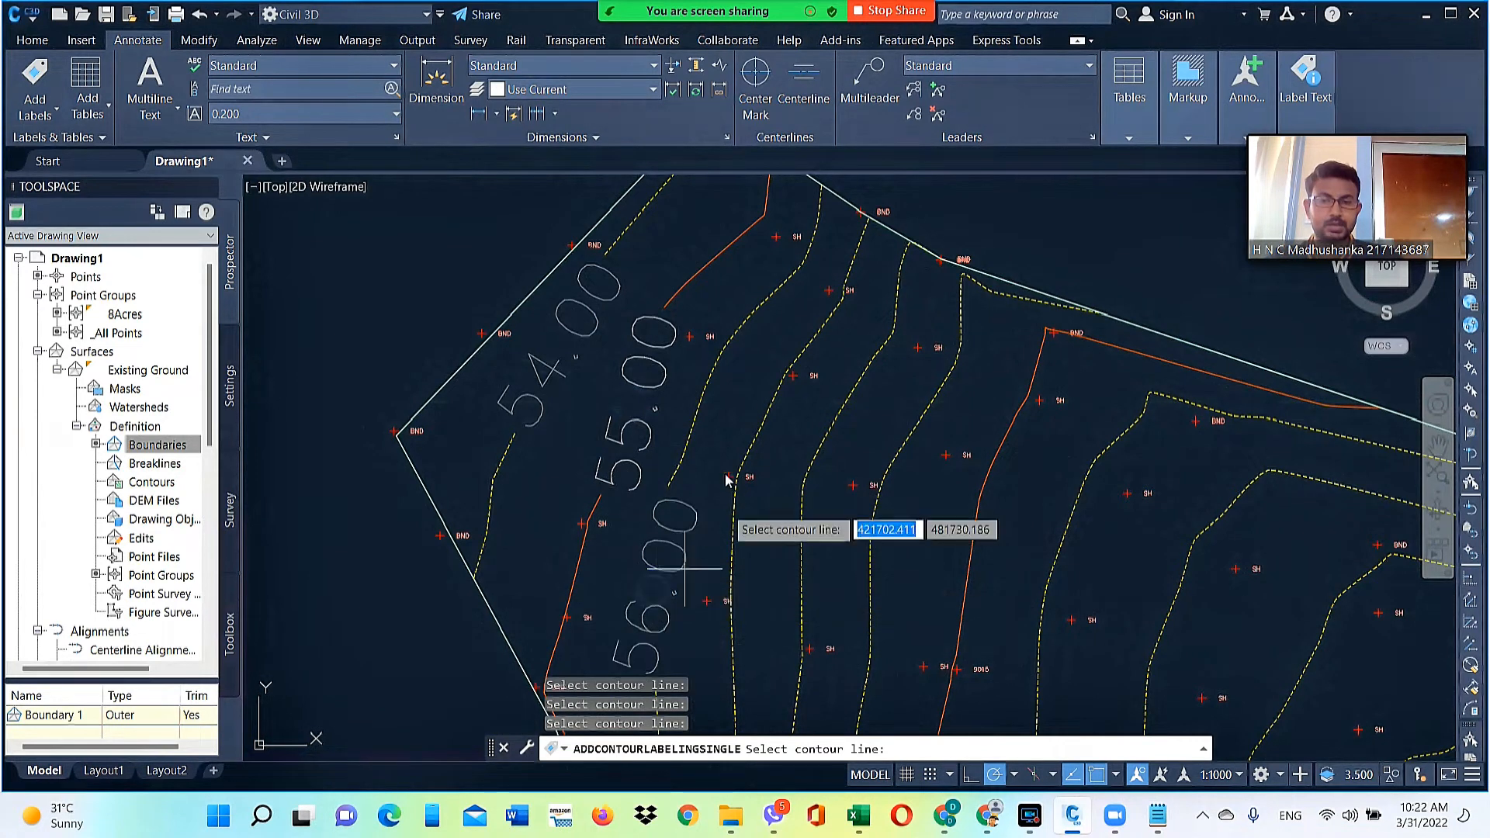
left_click(760, 419)
left_click(802, 609)
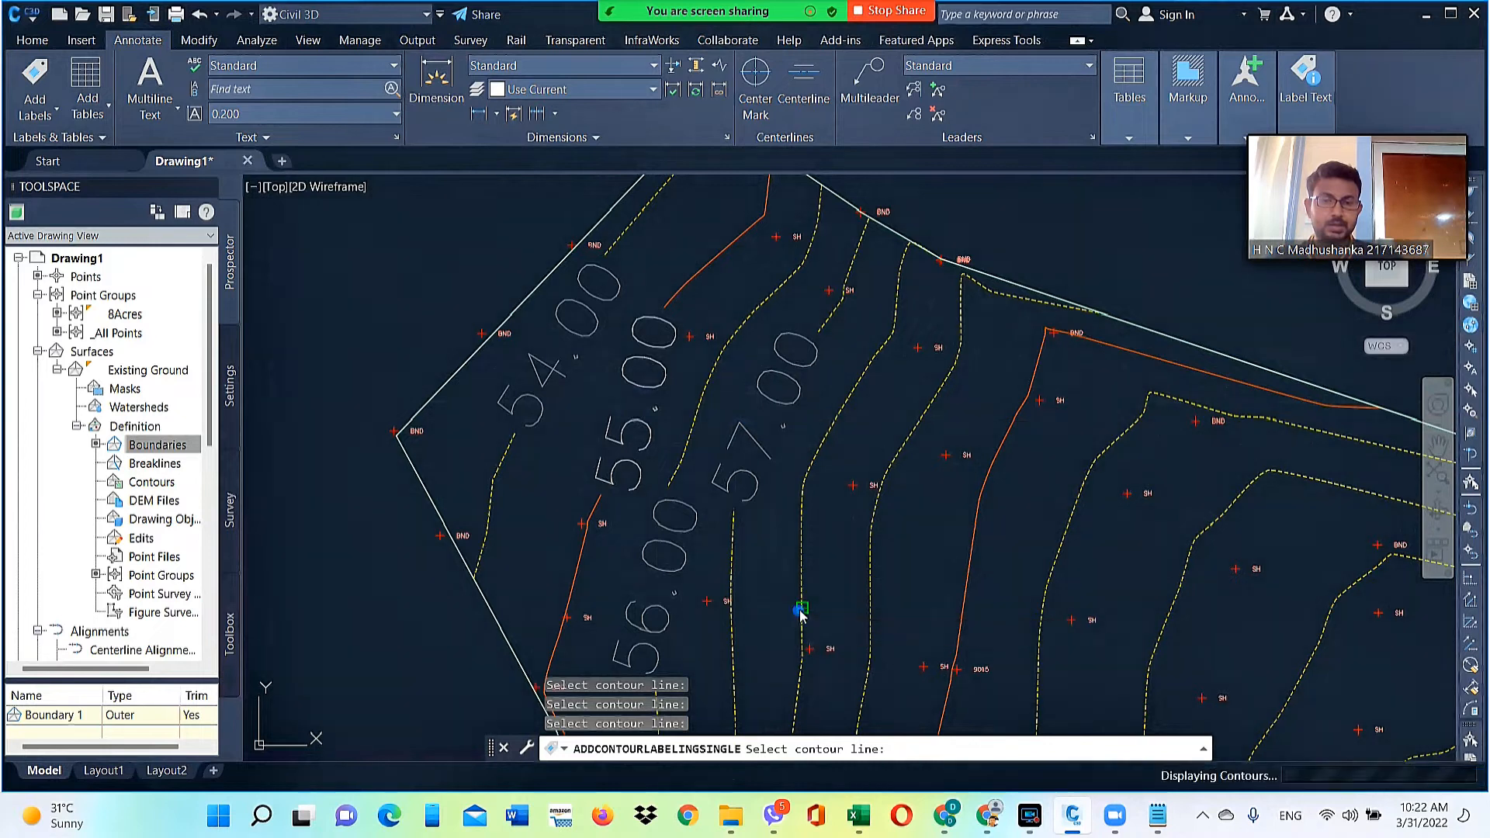
left_click(903, 444)
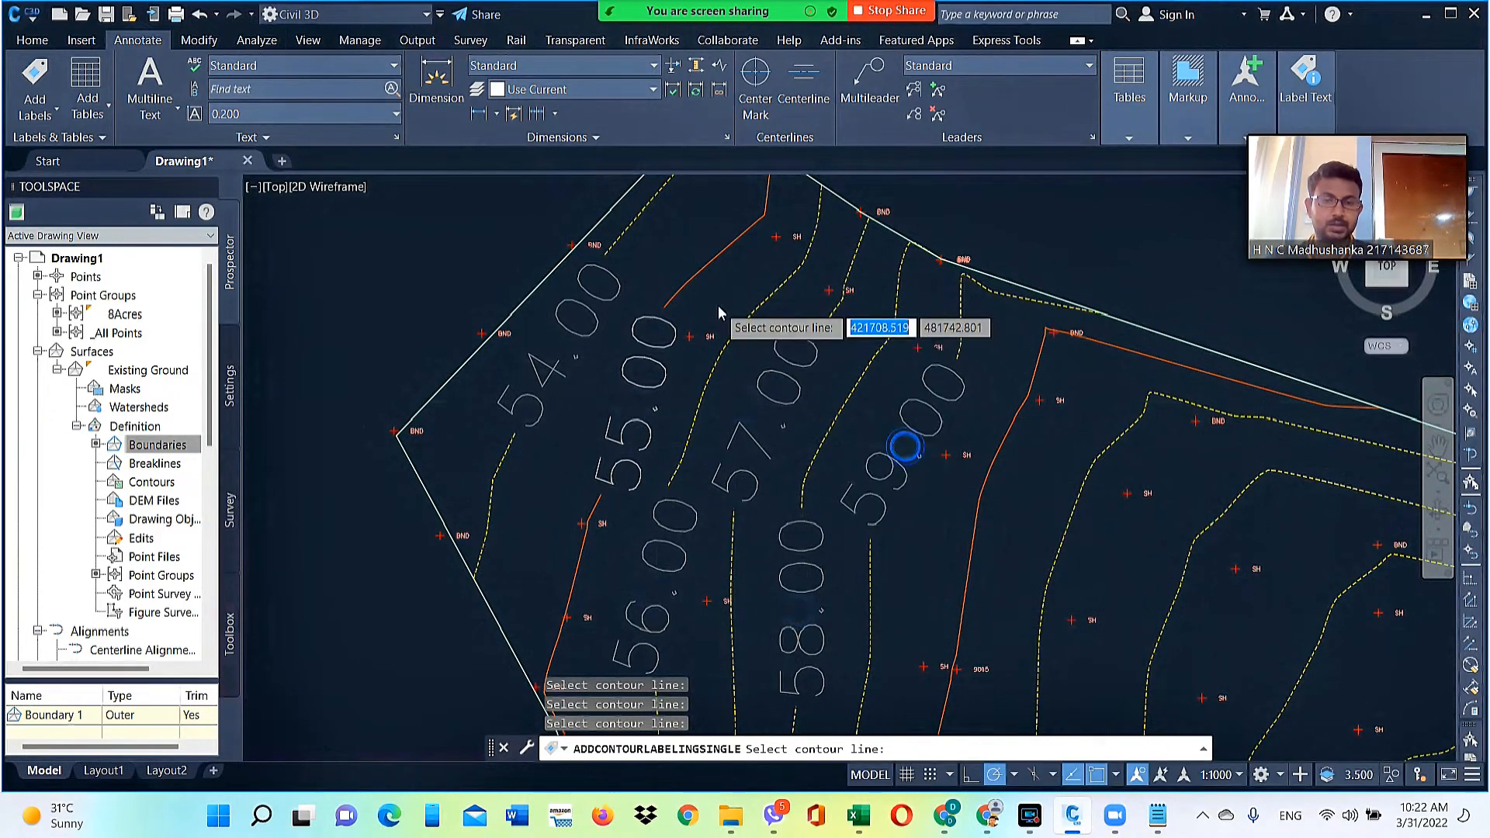
Label the 60.00, 65.00, 61.00, 62.00, 63.00 and 64.00 contours individually on the western side of the northwestern hill
scroll(716, 314, "down", 5)
scroll(785, 436, "up", 2)
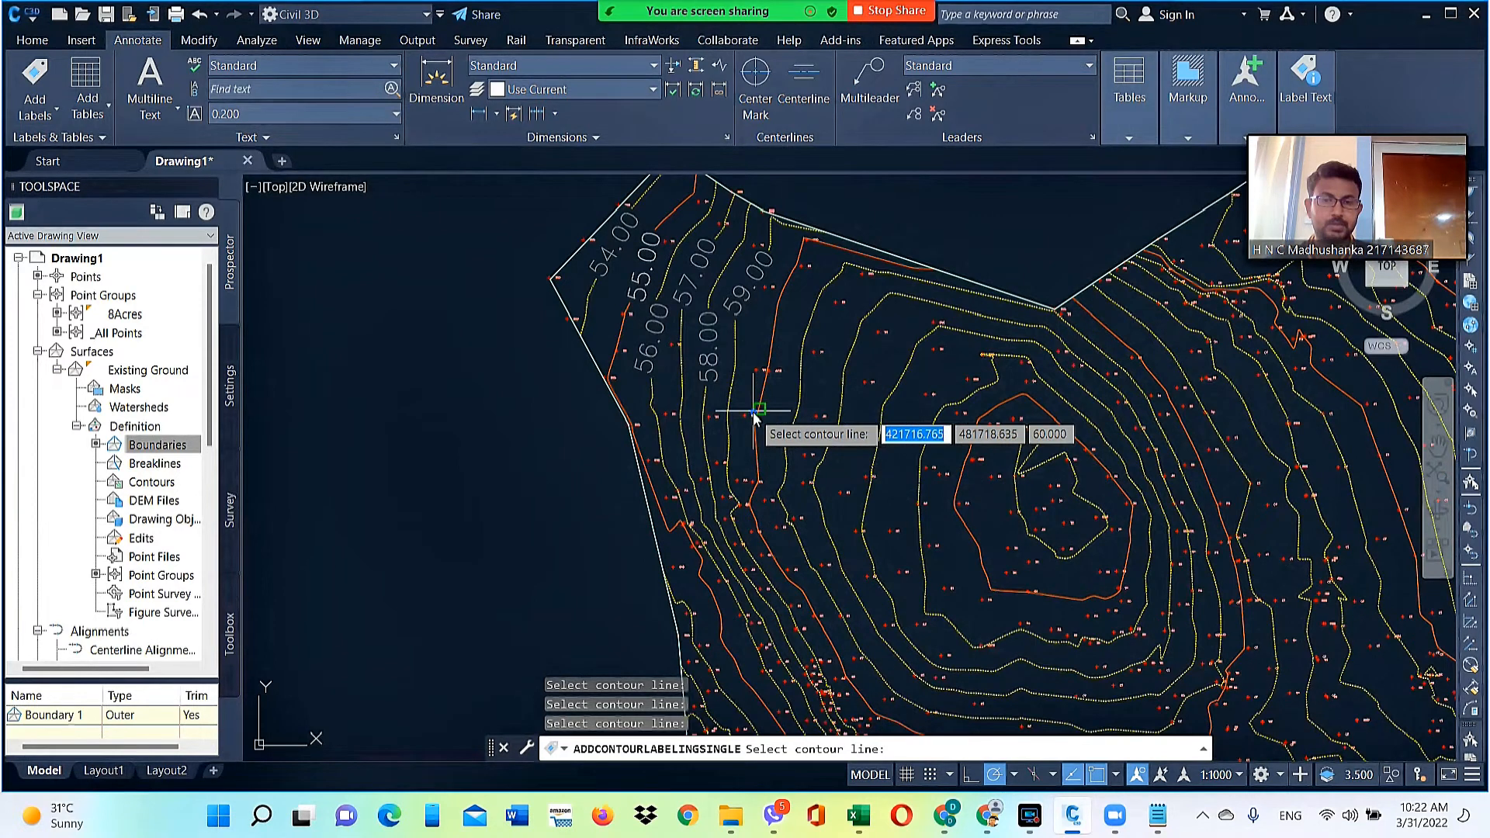
left_click(754, 412)
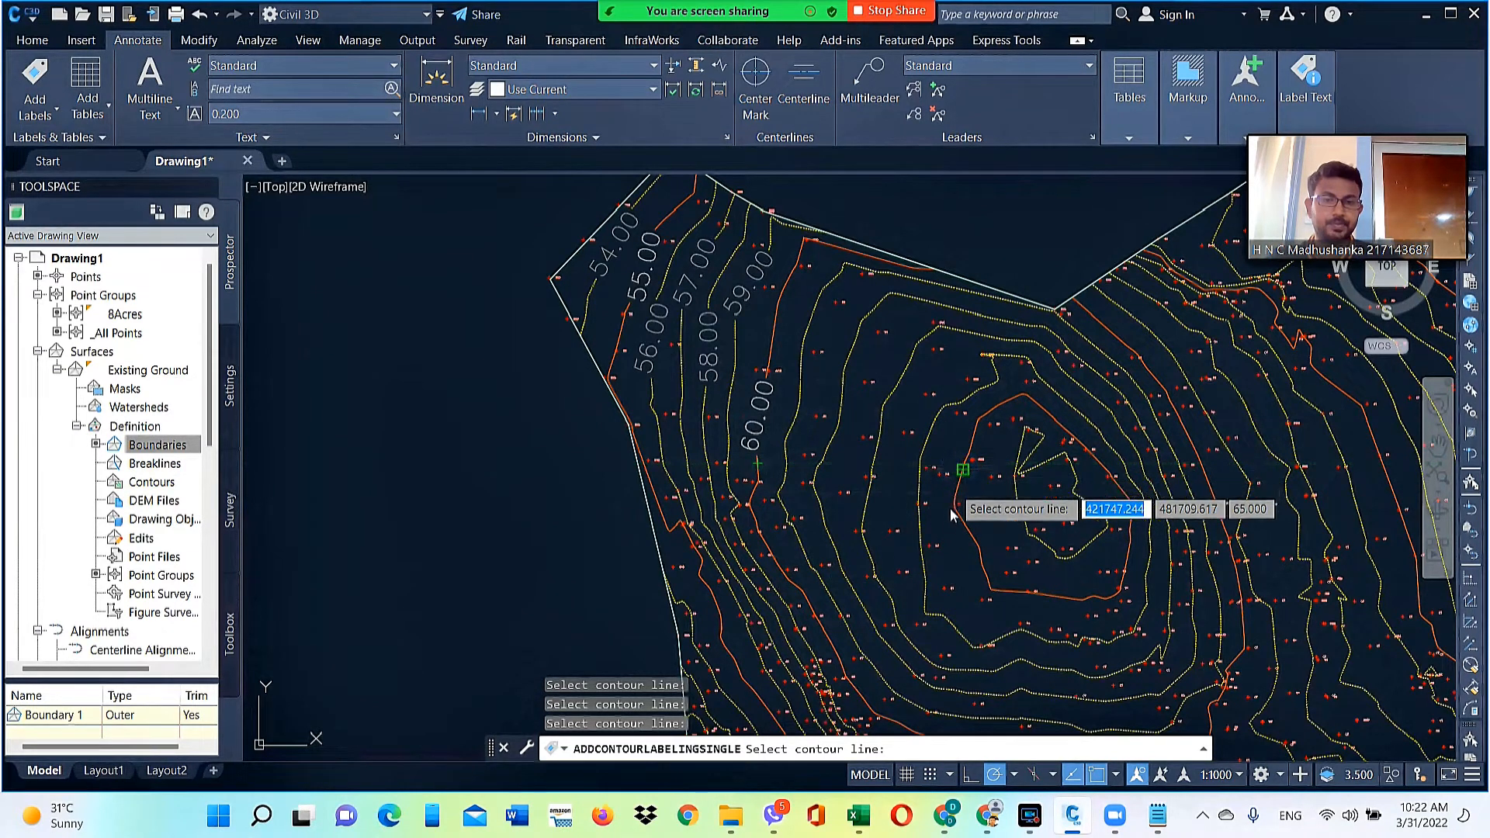
left_click(931, 534)
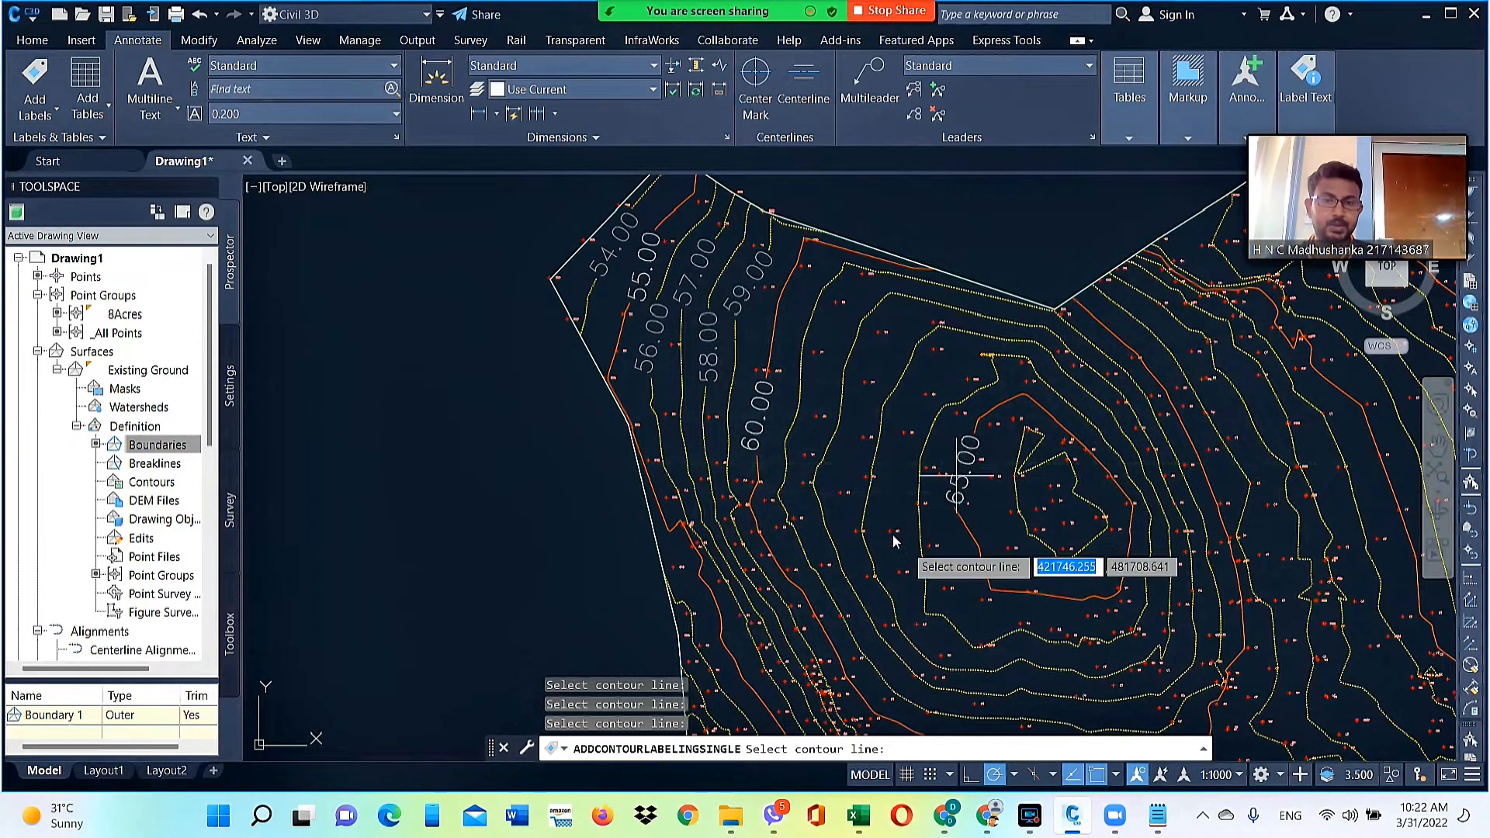
left_click(809, 330)
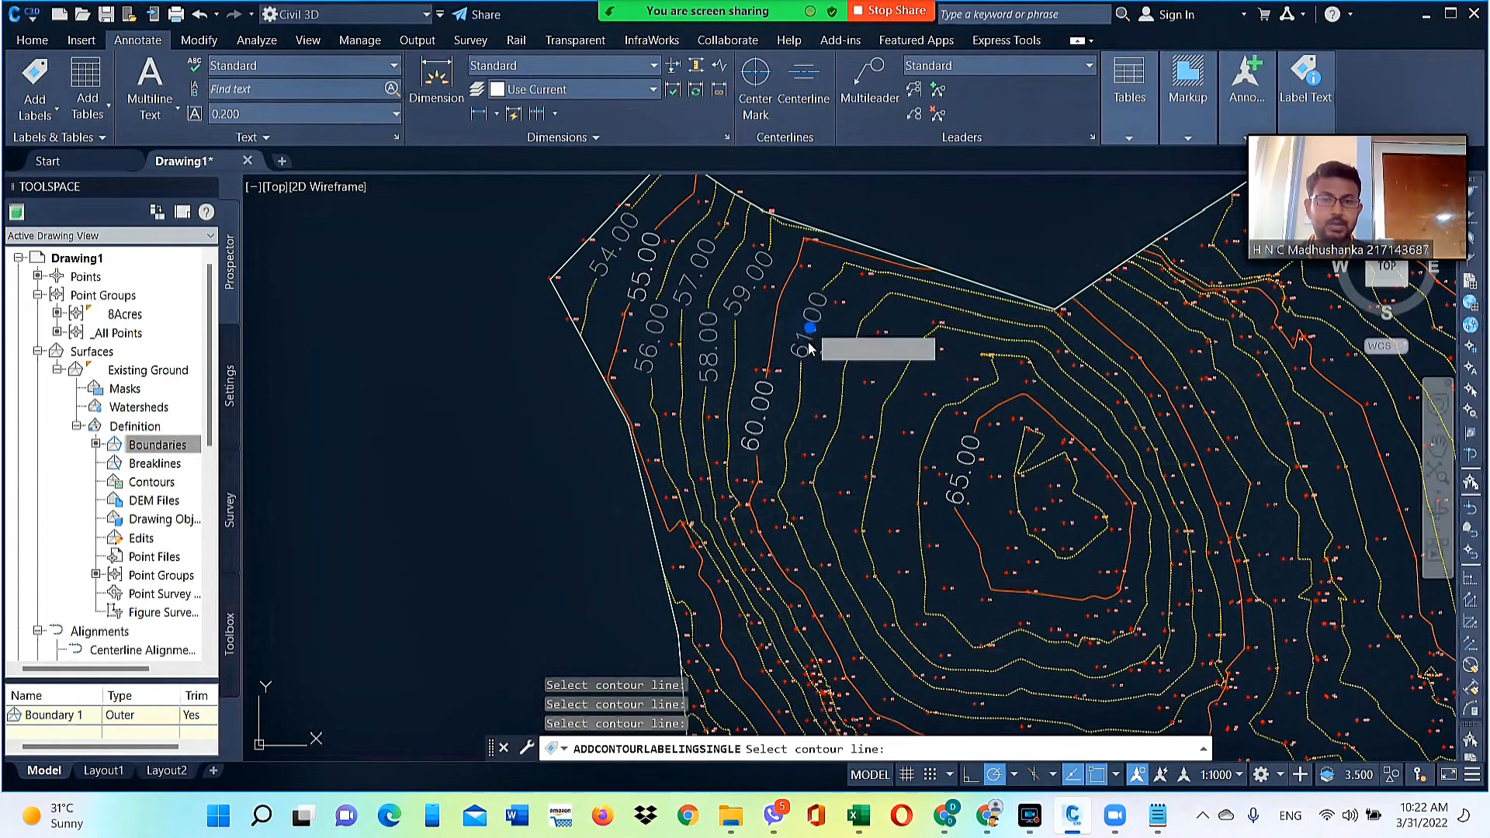
left_click(833, 438)
left_click(898, 376)
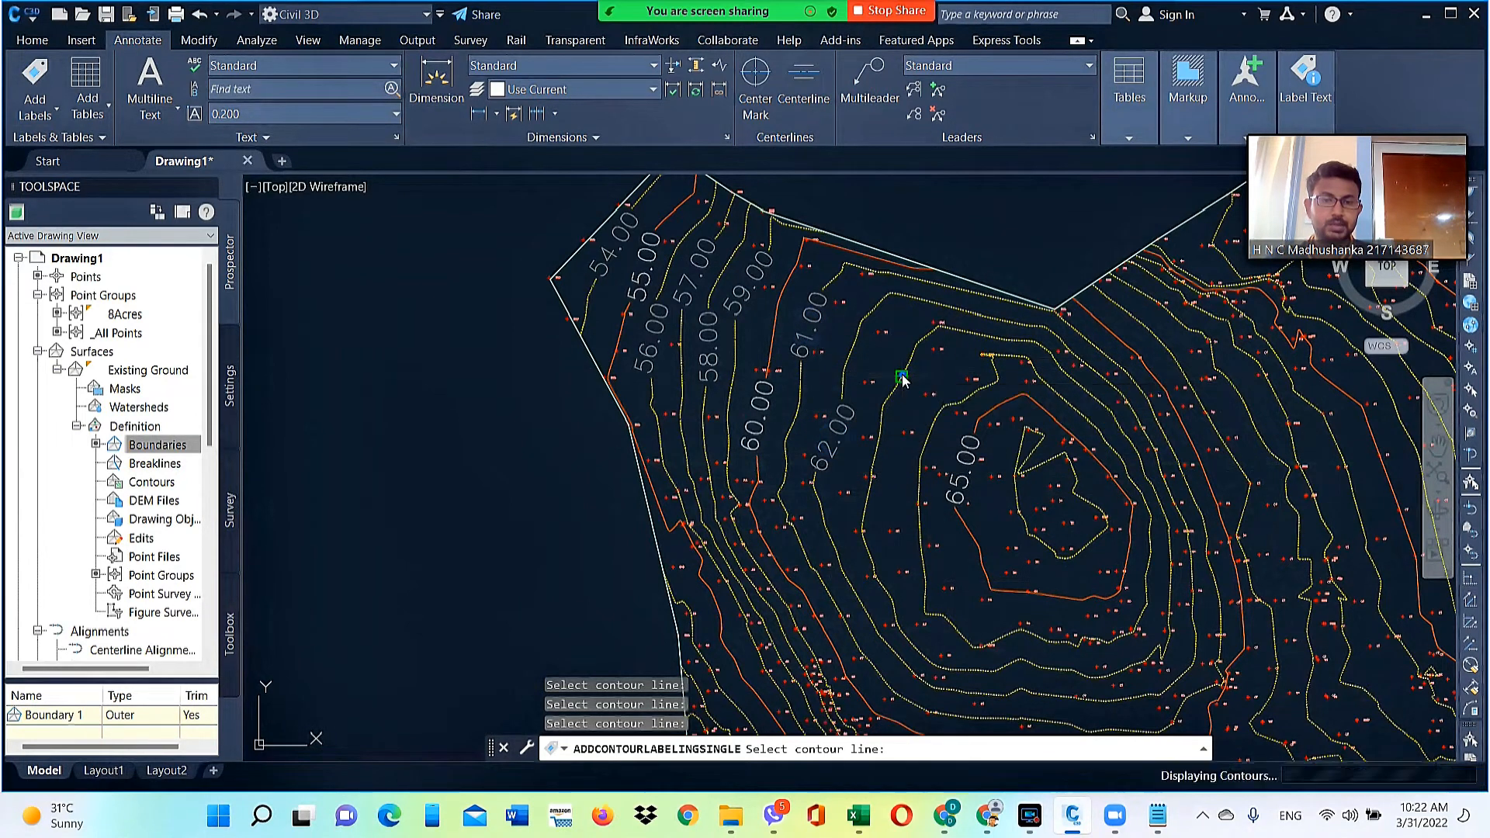
left_click(916, 540)
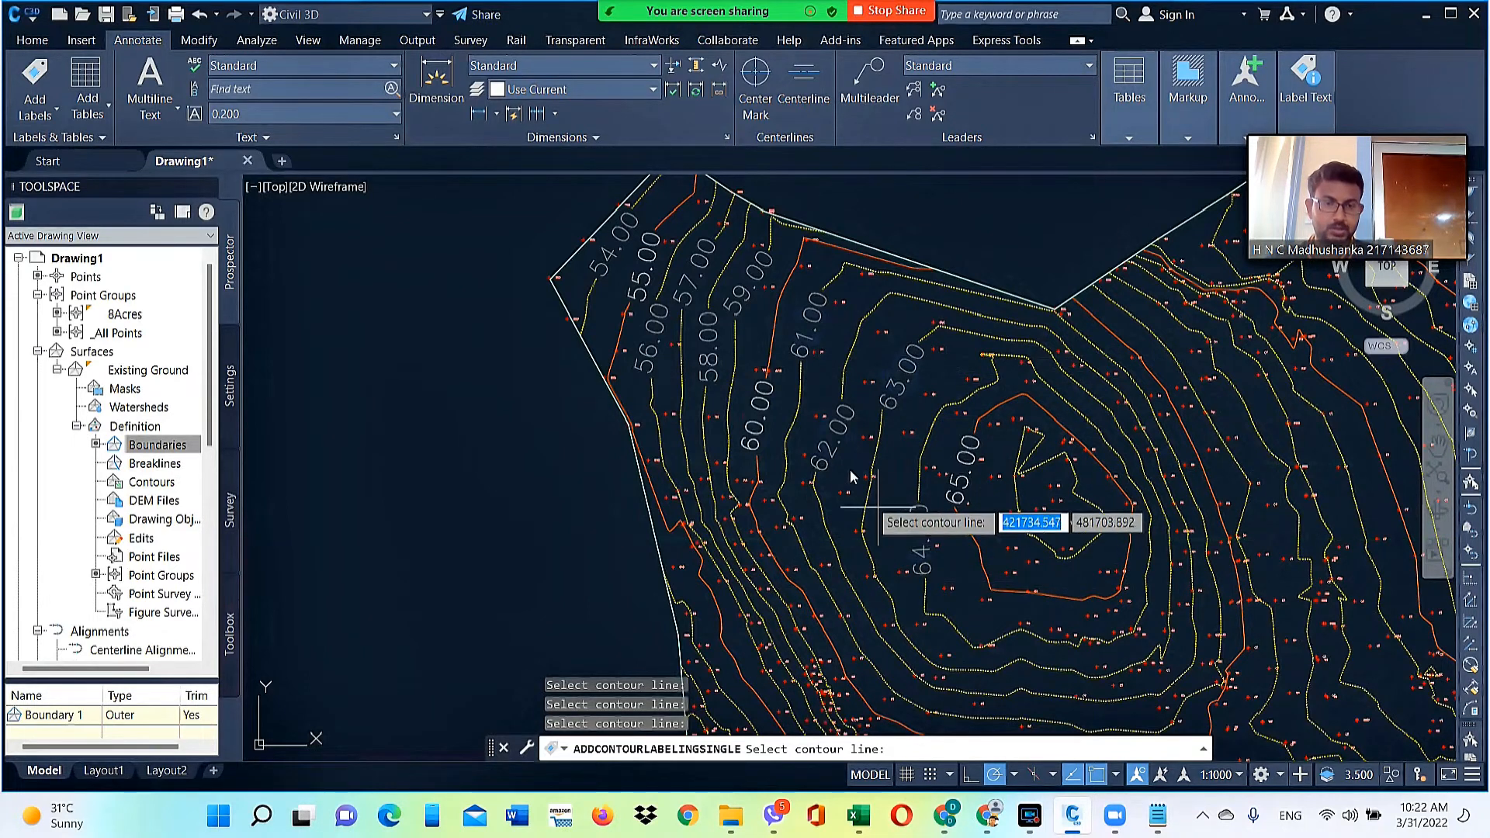
Label the innermost 66.00 contour at the top of the northwestern hill and end single contour labelling
scroll(849, 468, "down", 4)
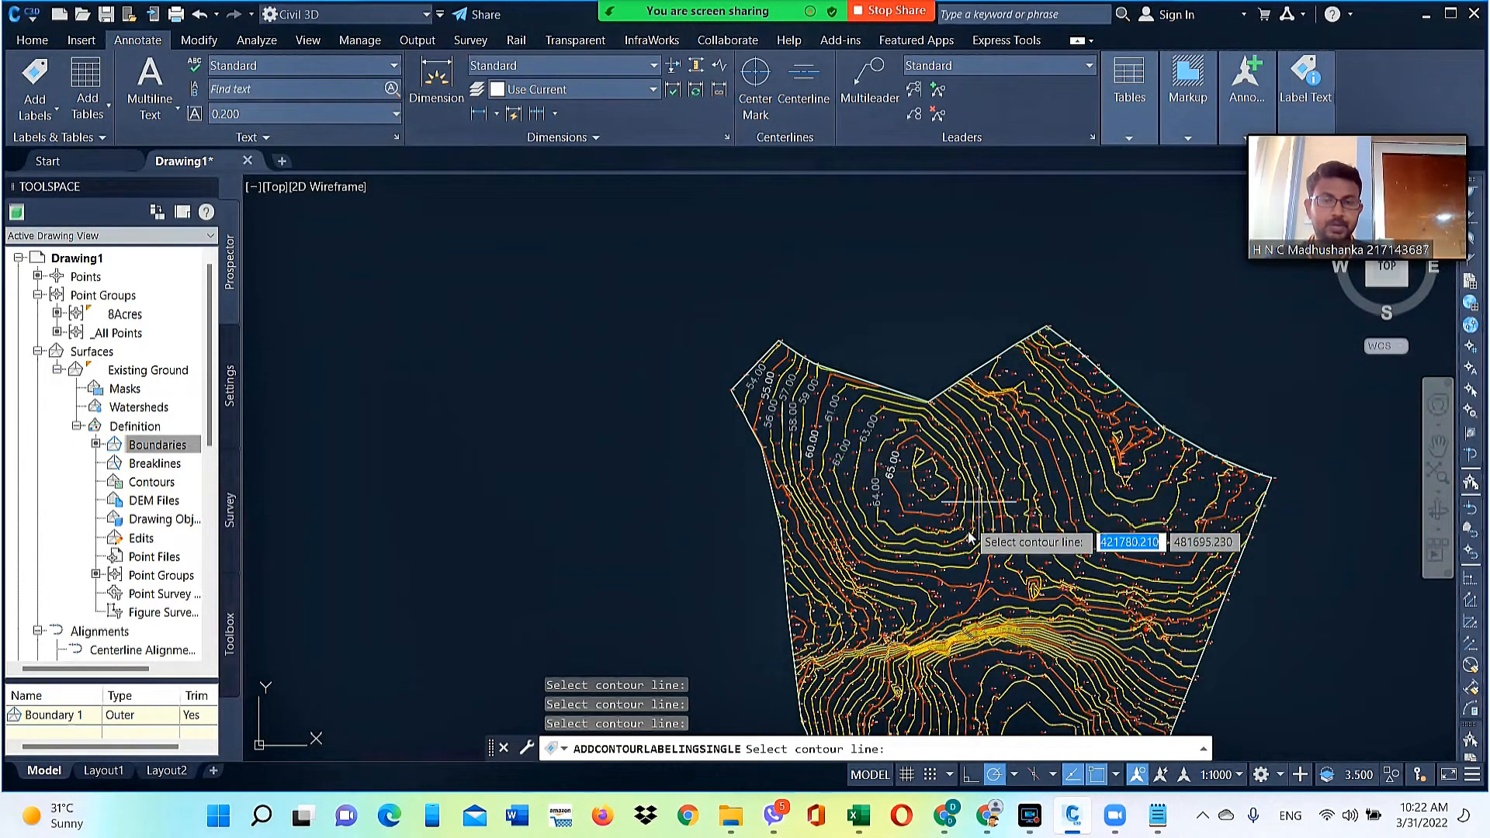
scroll(1010, 524, "up", 3)
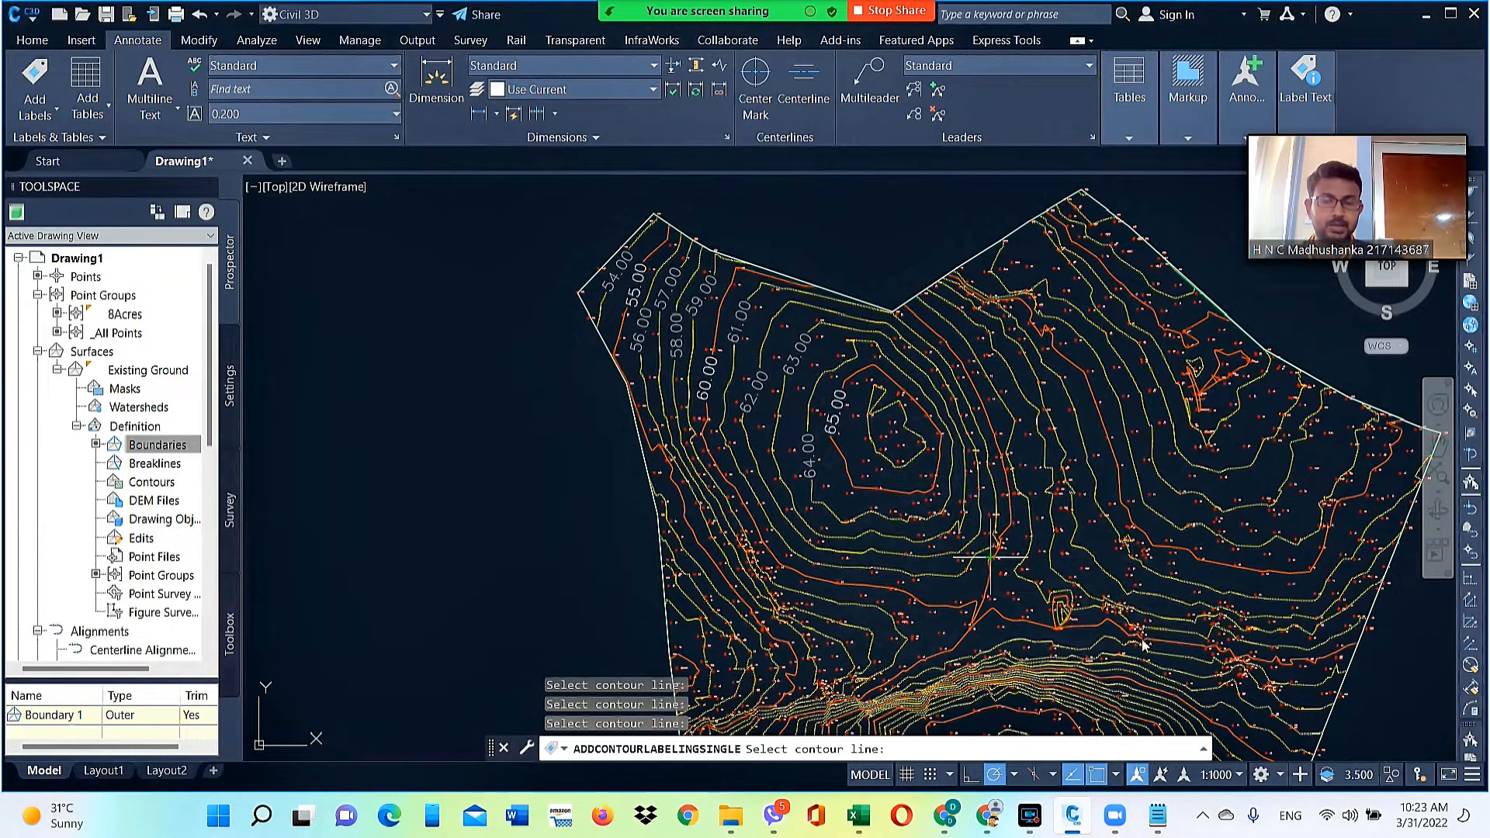
scroll(915, 440, "up", 5)
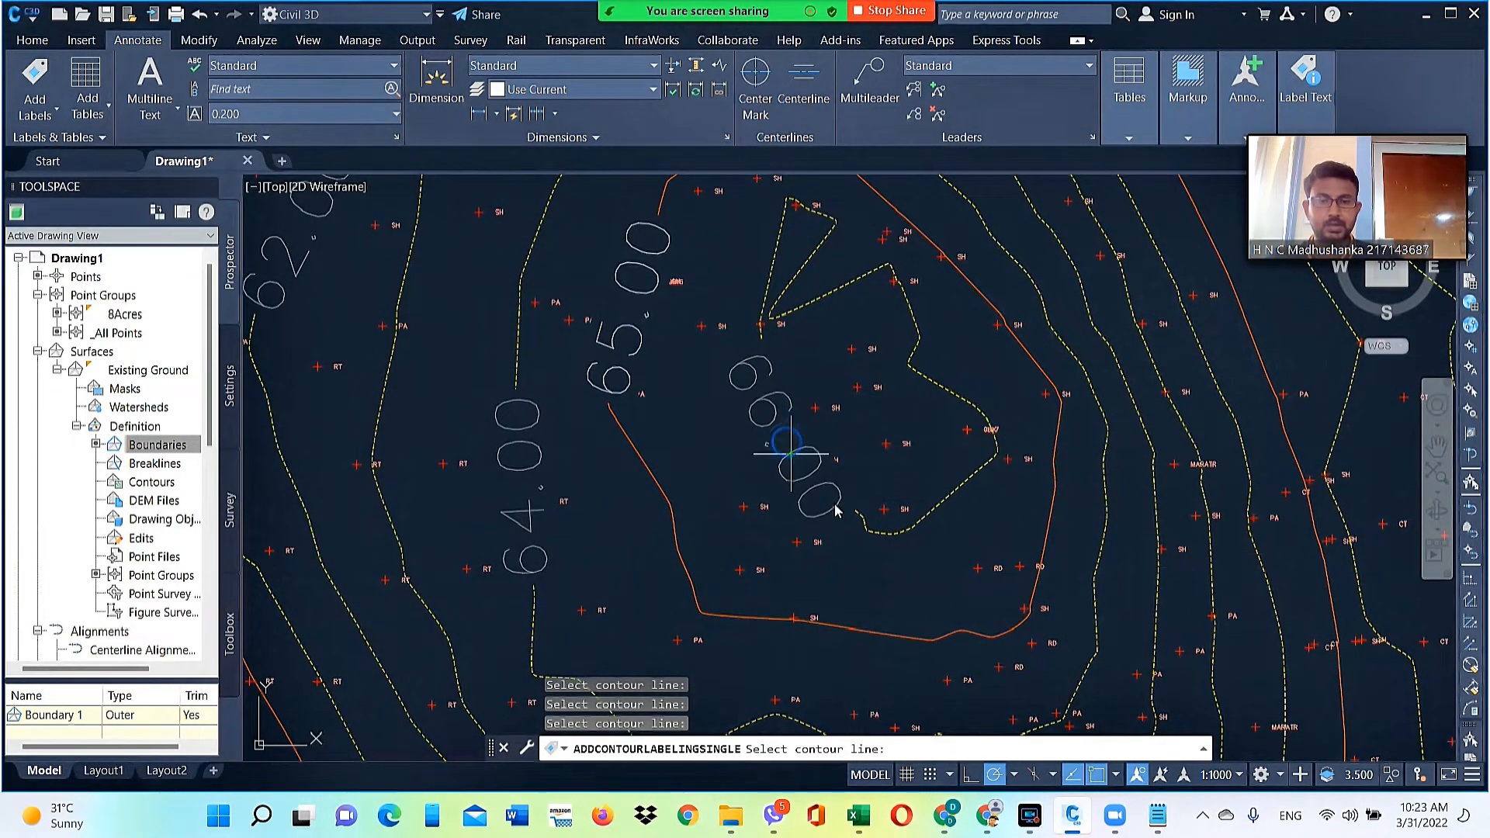
scroll(880, 571, "down", 5)
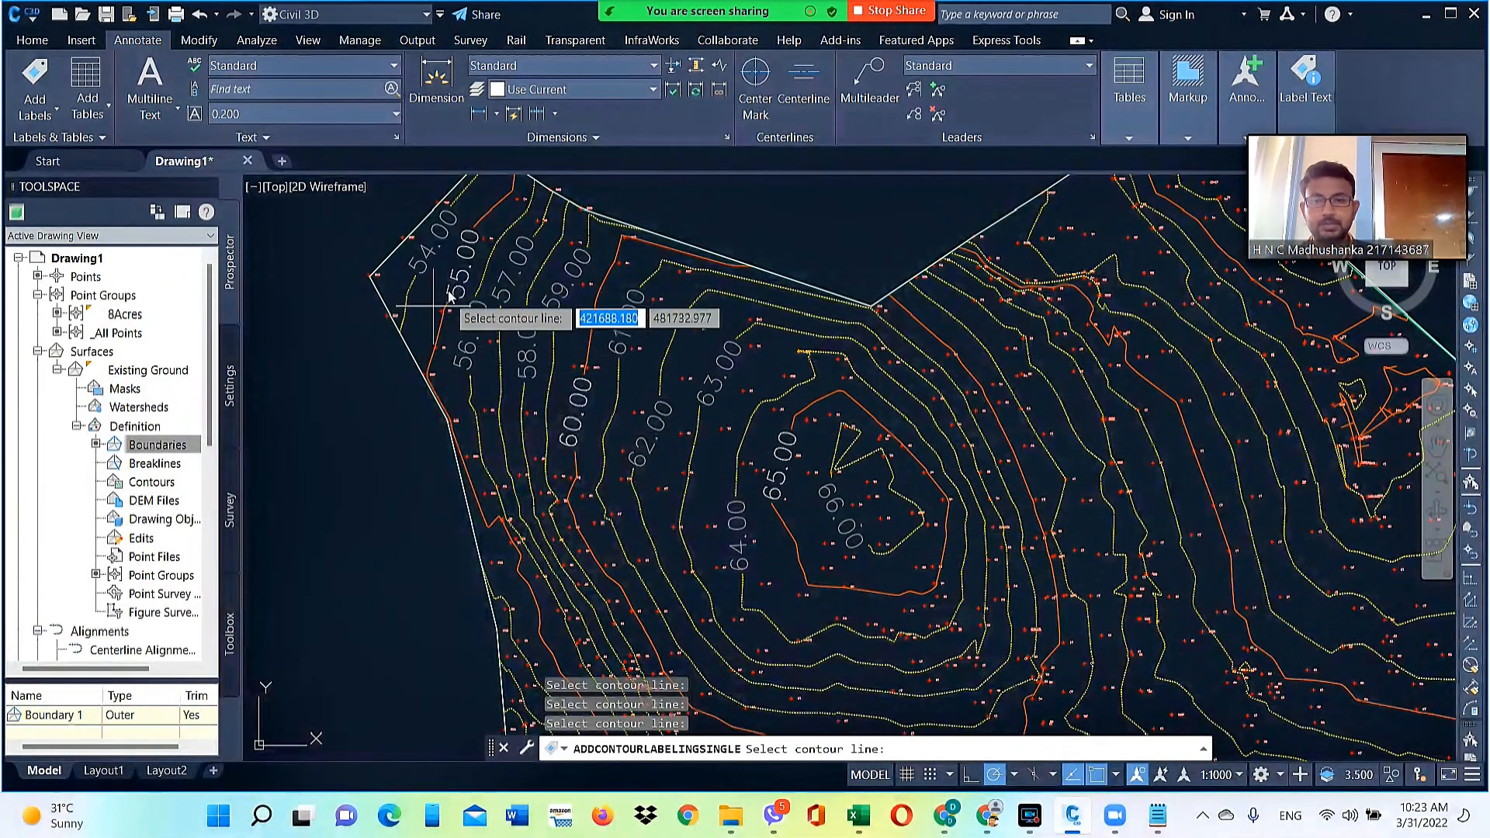
key("Escape")
Show the properties of the 54.00 contour label and choose Existing Minor Labels as its minor contour label style
left_click(430, 256)
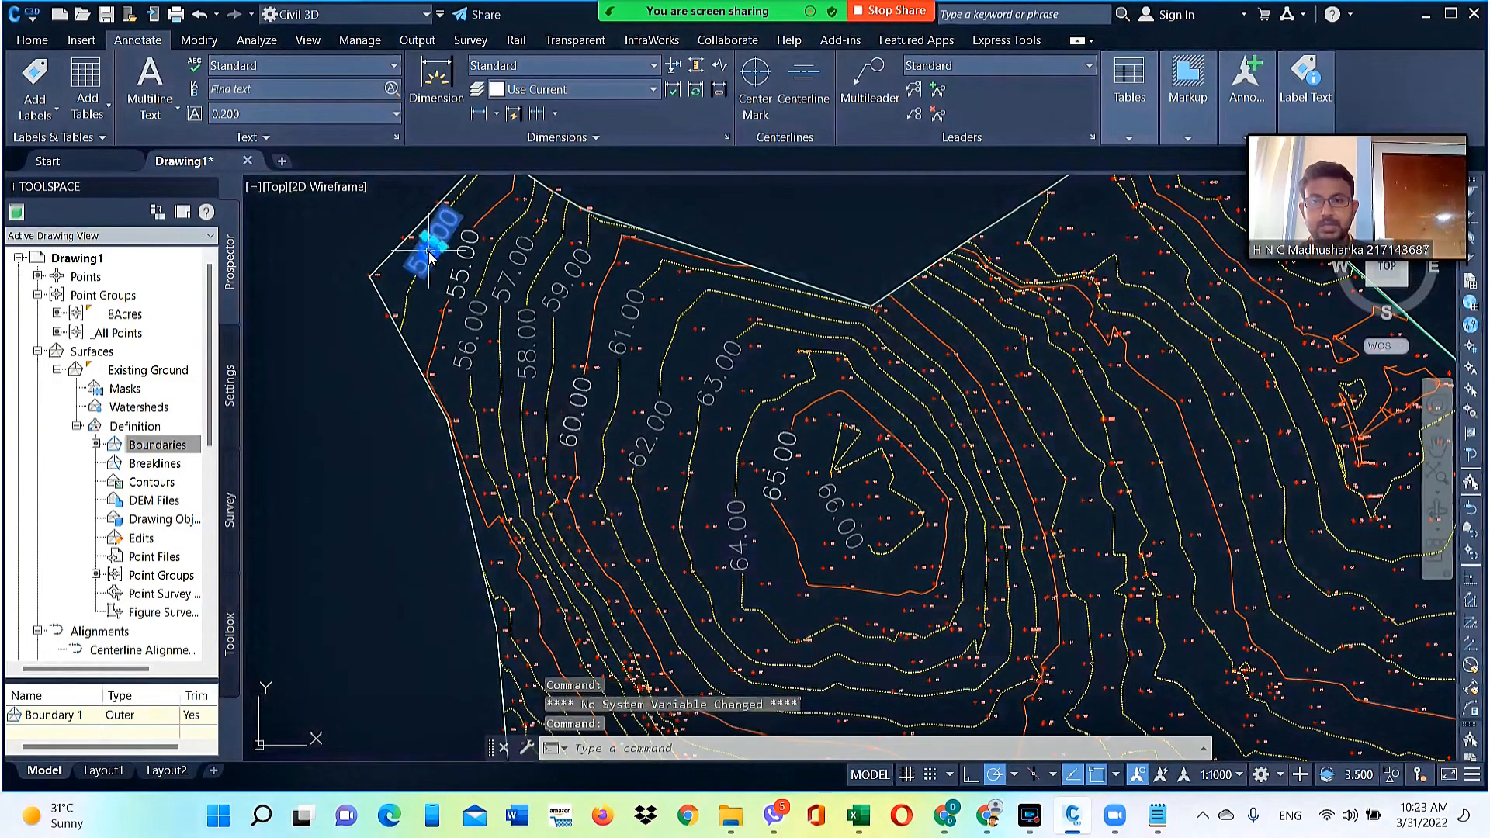
right_click(432, 258)
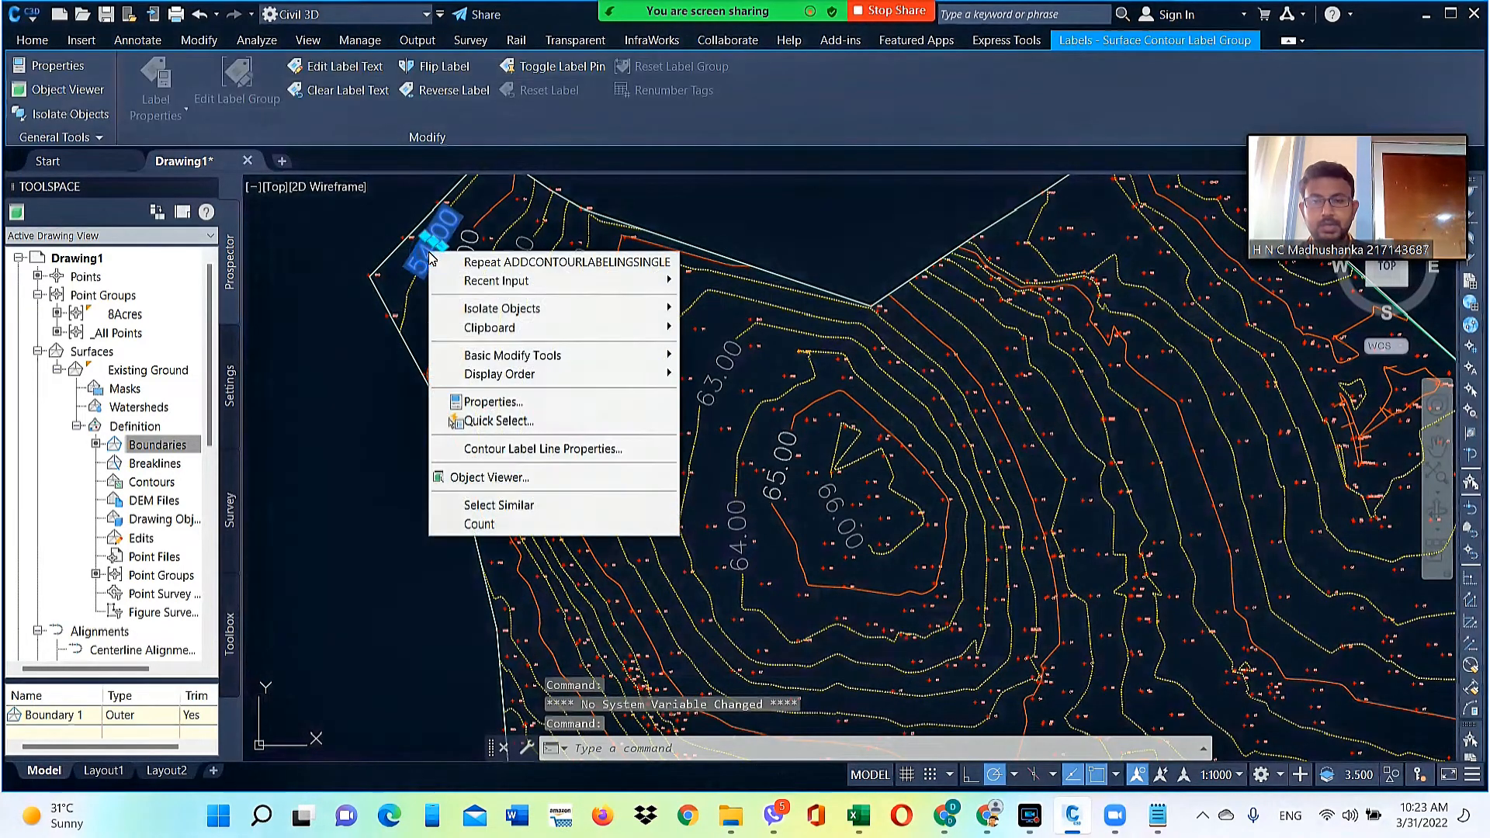
left_click(493, 402)
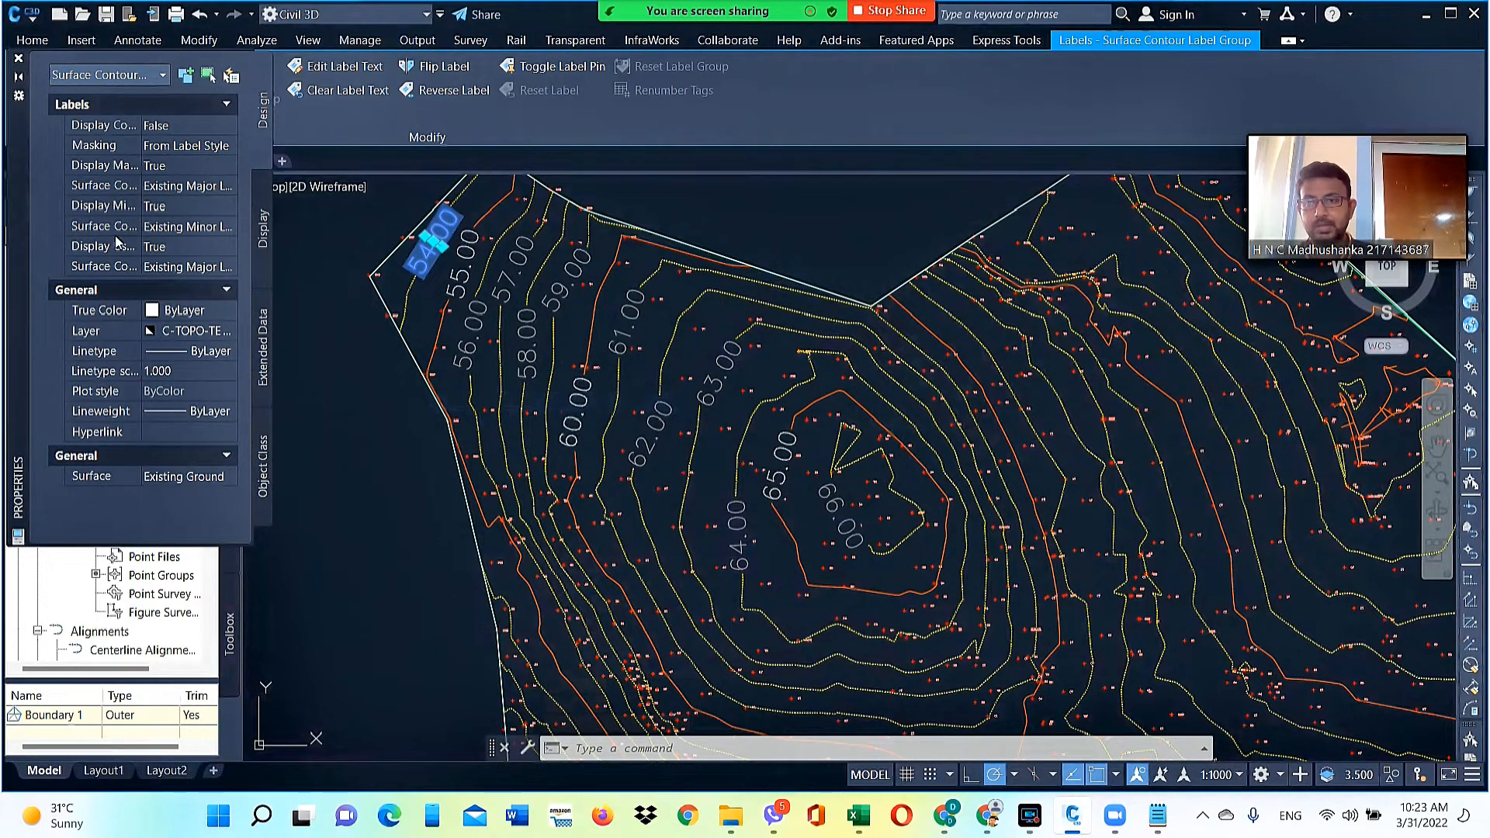
left_click(231, 232)
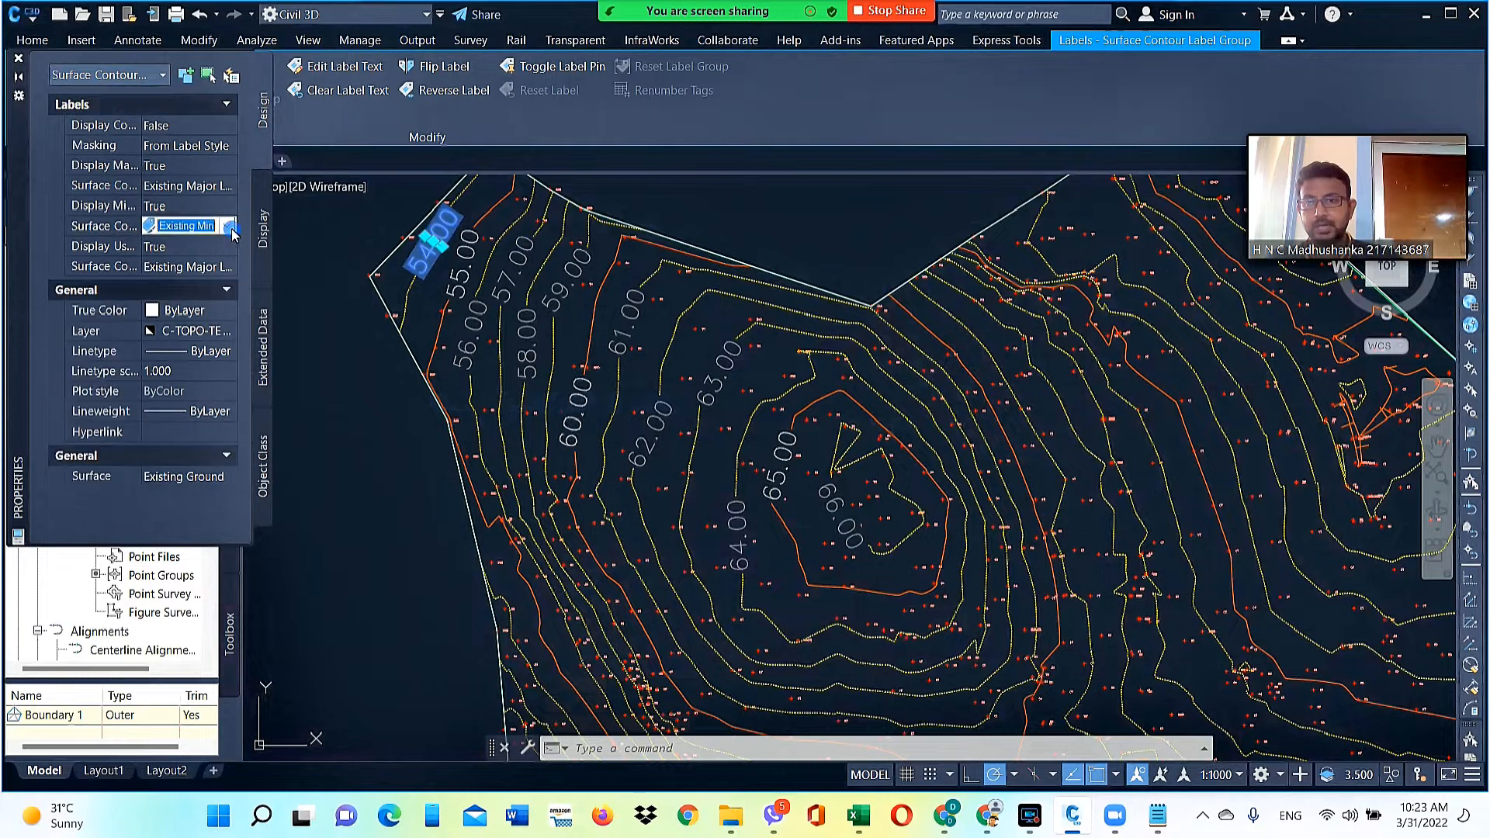
left_click(230, 230)
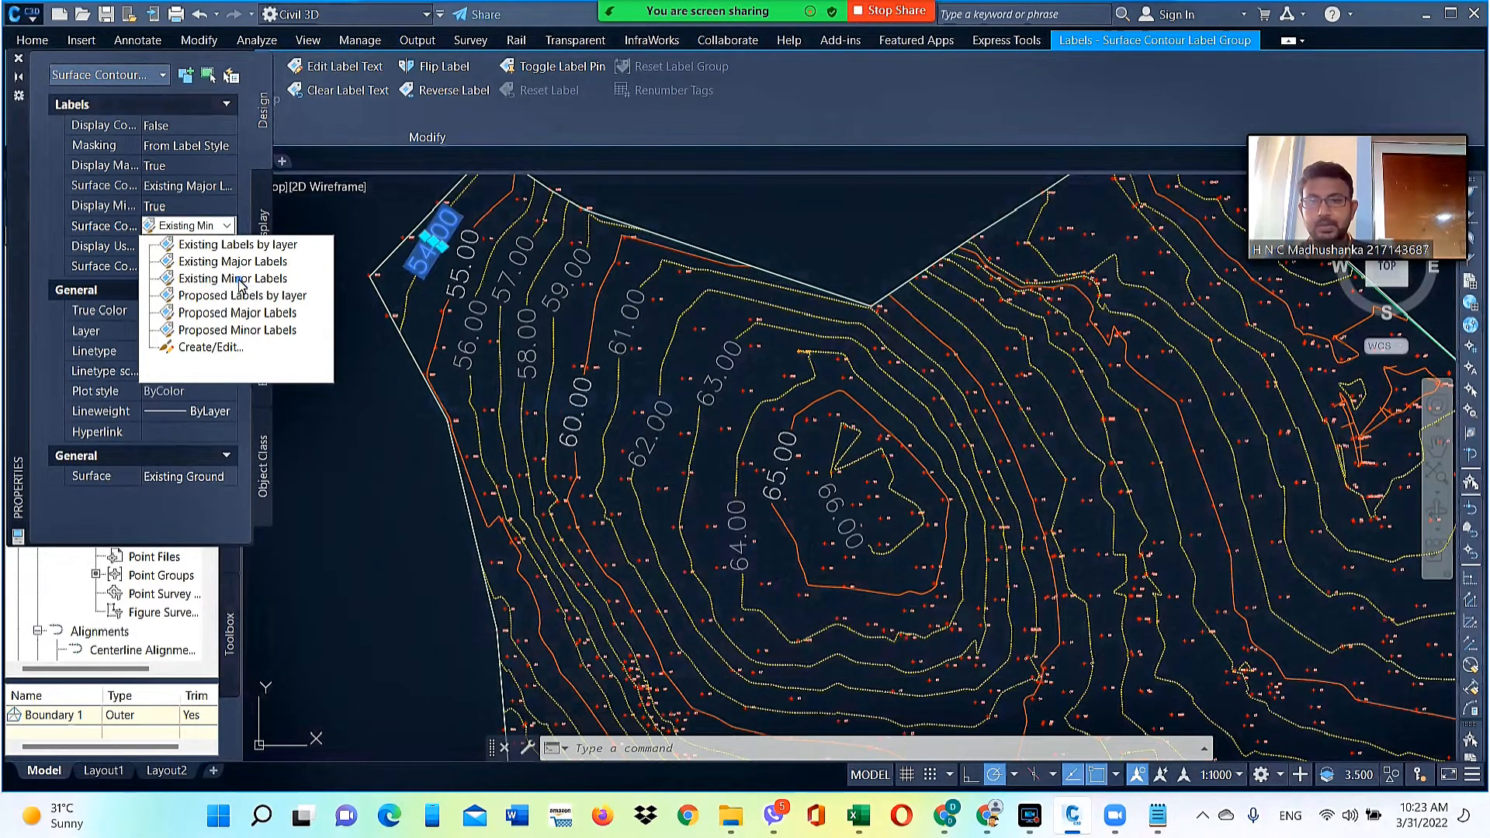
left_click(233, 279)
left_click(227, 226)
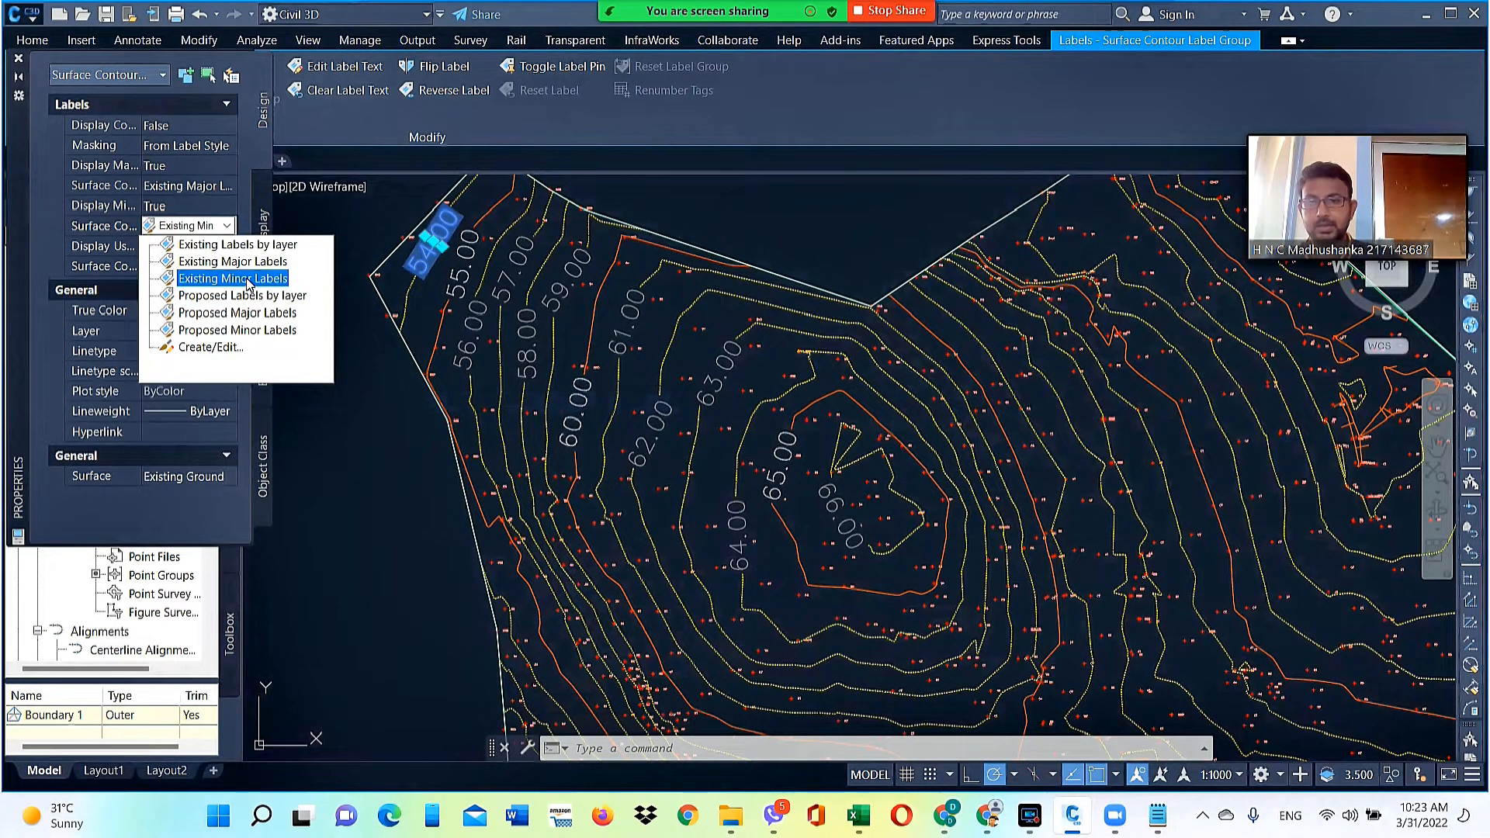
left_click(248, 281)
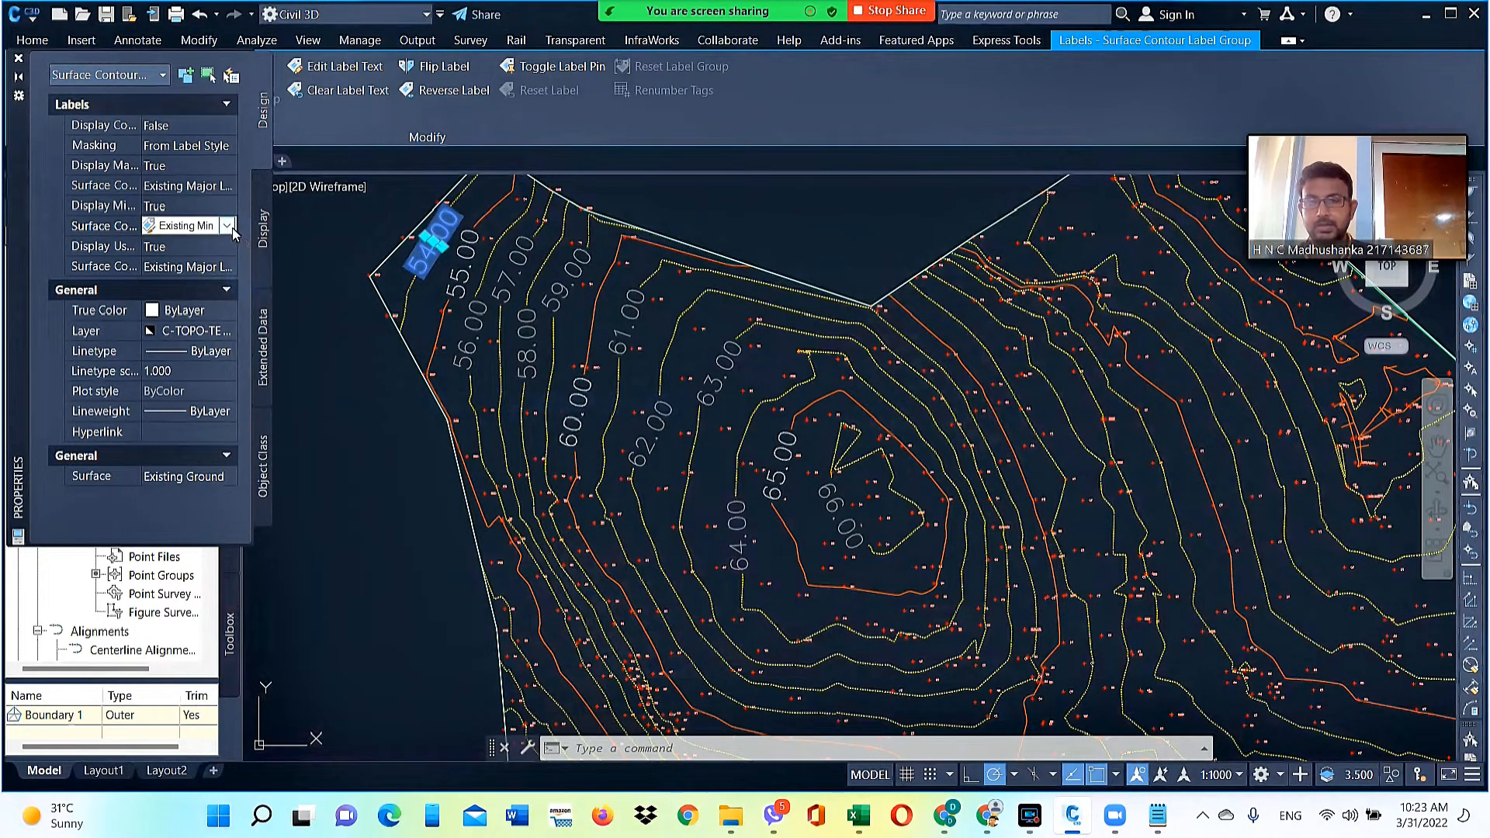
Open the Existing Minor Labels style of the selected contour label for editing in the Label Style Composer
left_click(227, 226)
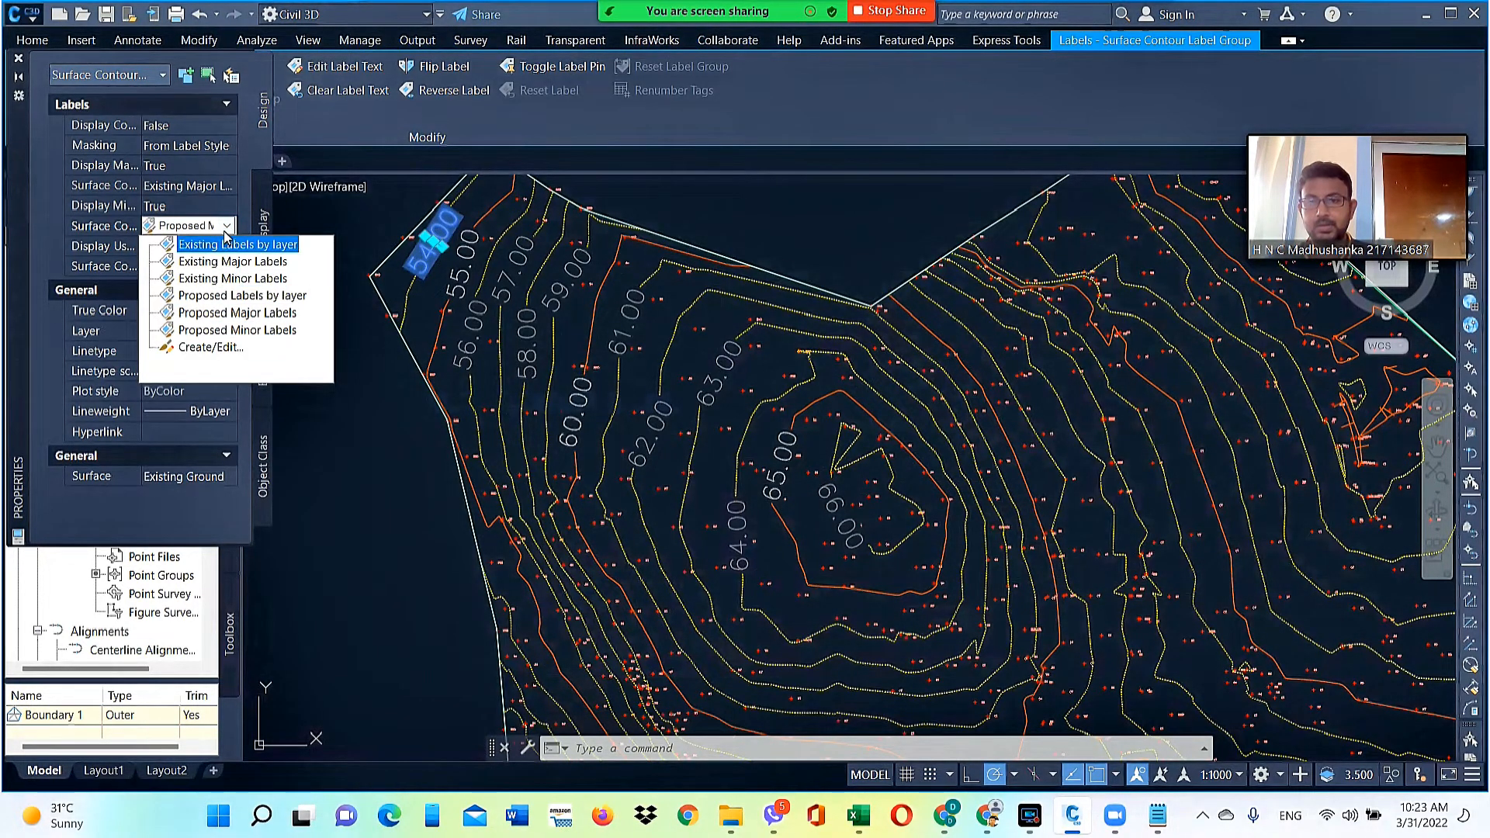
left_click(226, 230)
left_click(226, 226)
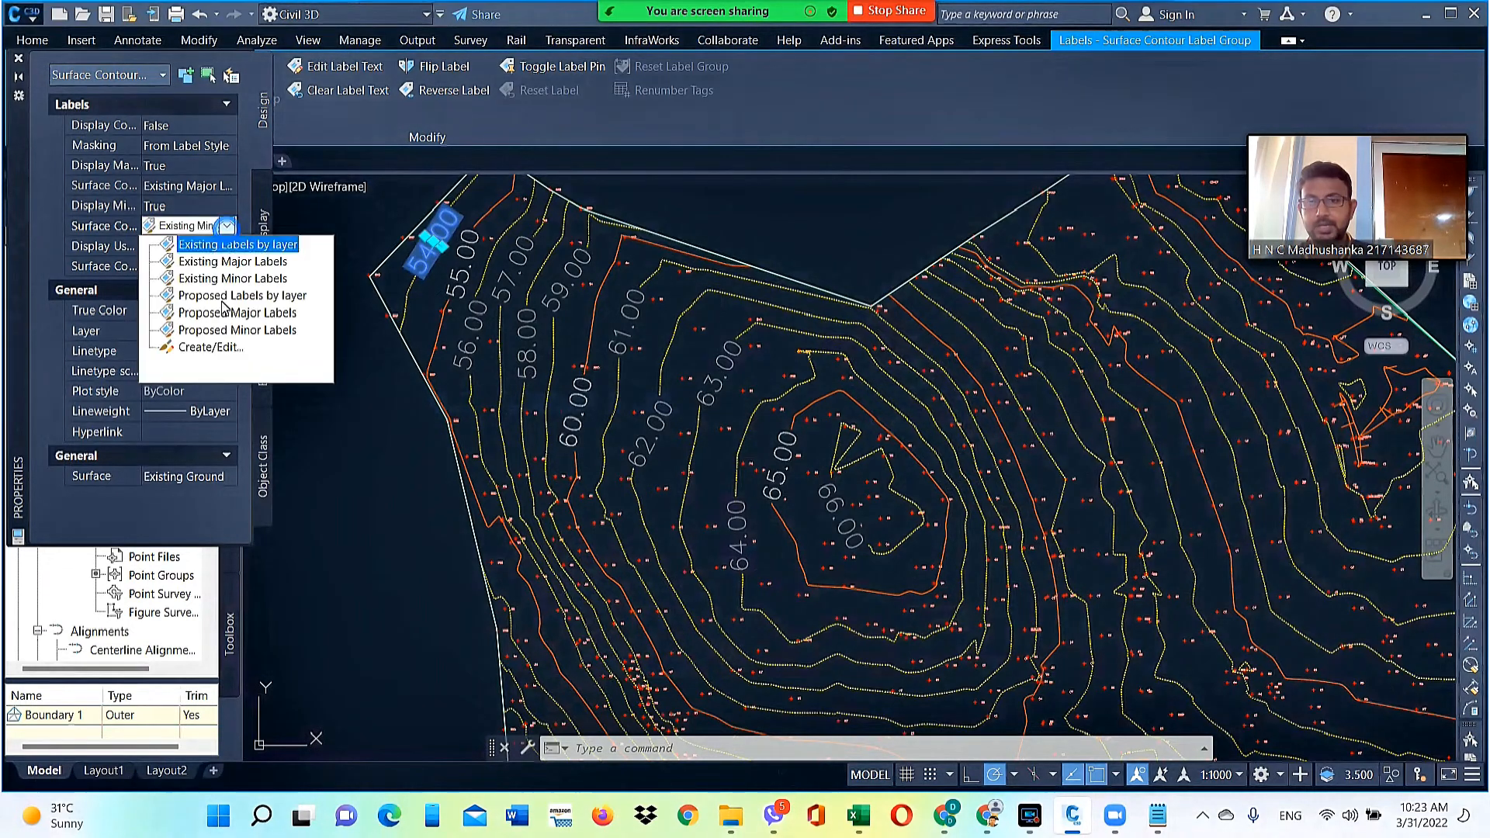
left_click(218, 349)
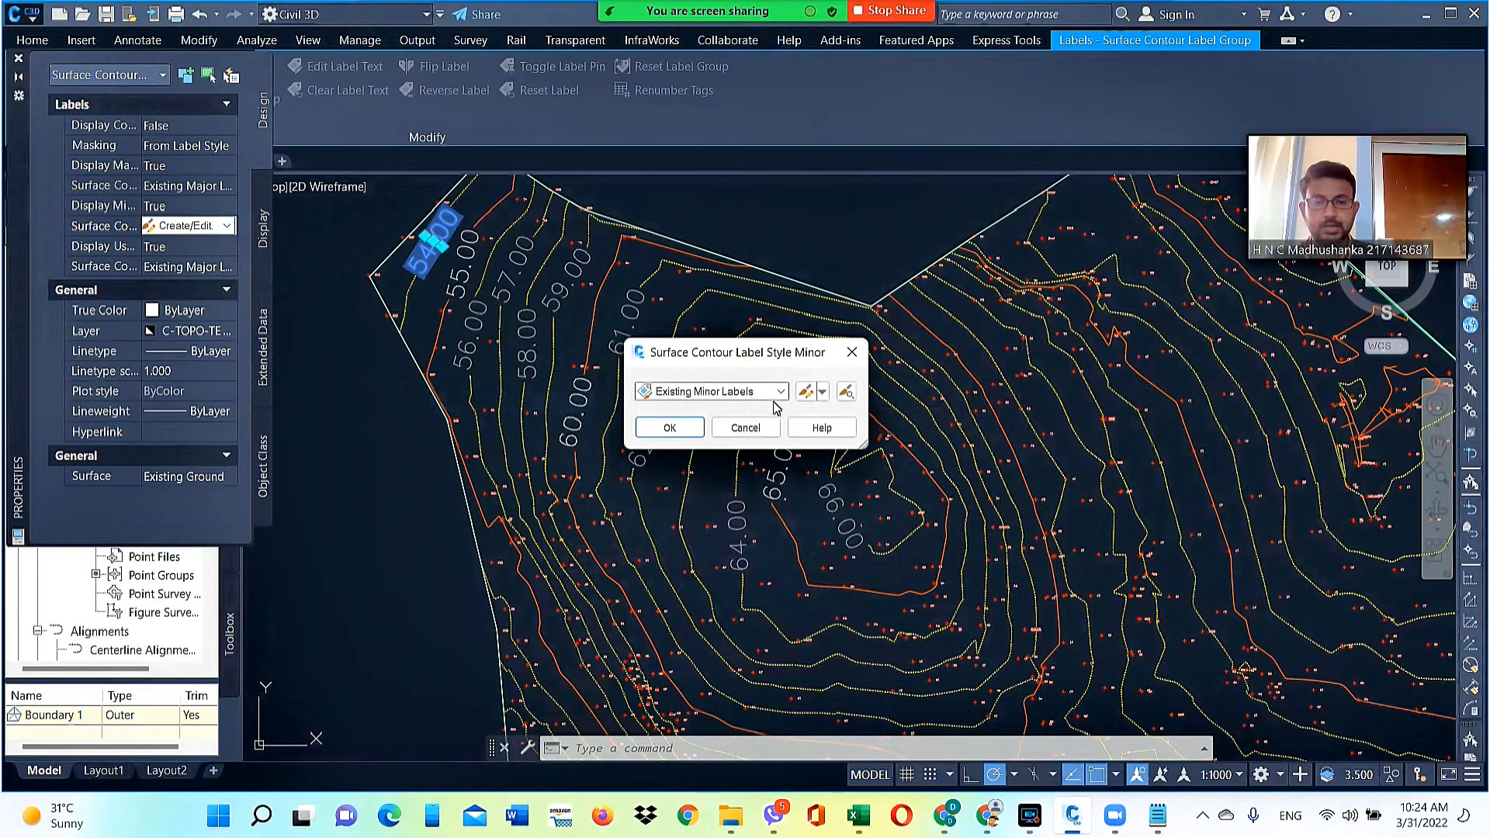
left_click(821, 391)
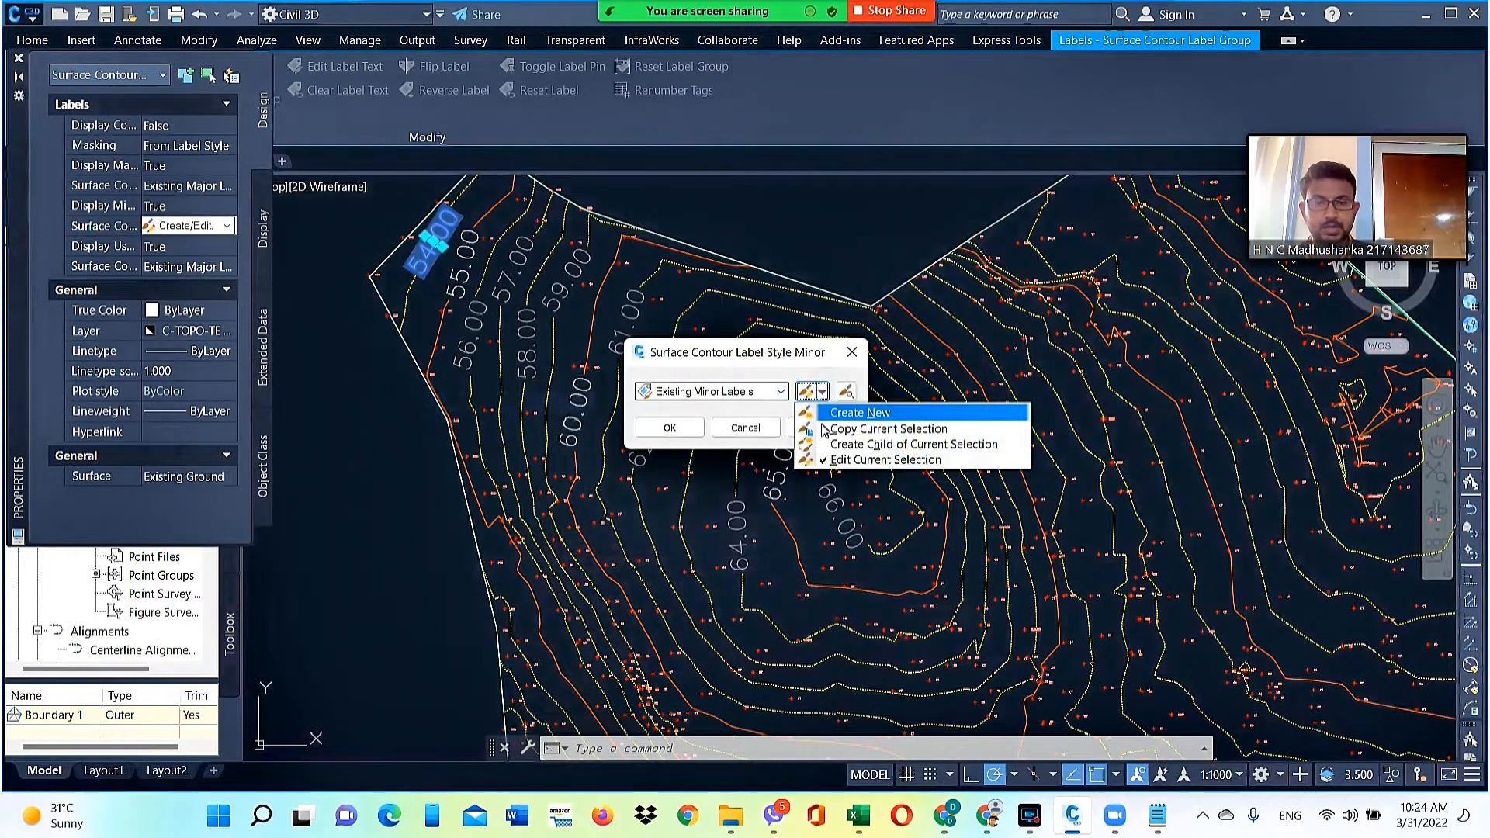
left_click(866, 460)
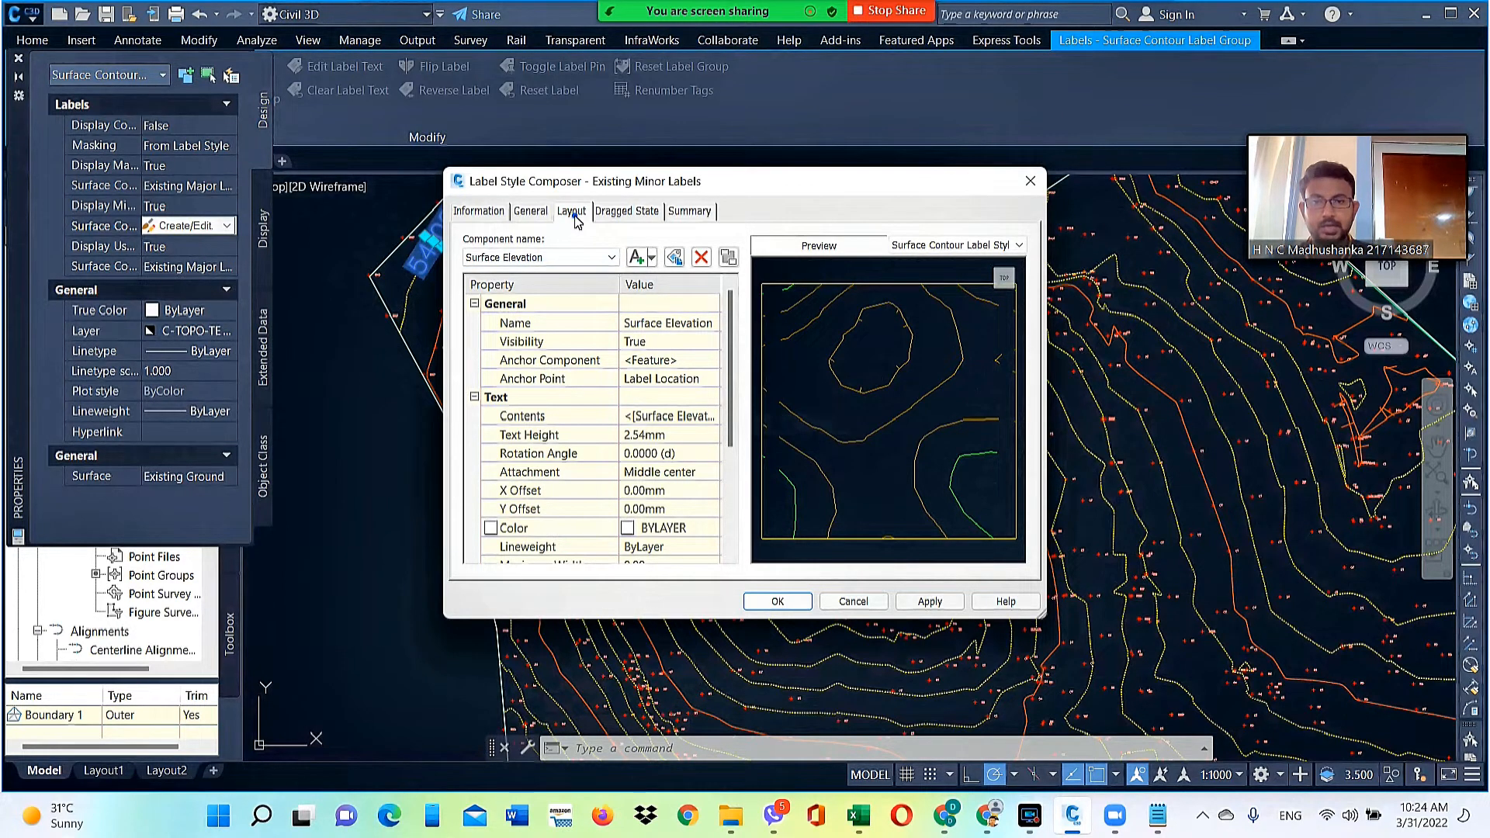
Set the Surface Elevation text height of the Existing Minor Labels style to 1.50 mm and apply it to the minor contour labels
left_click(479, 211)
left_click(530, 211)
left_click(571, 212)
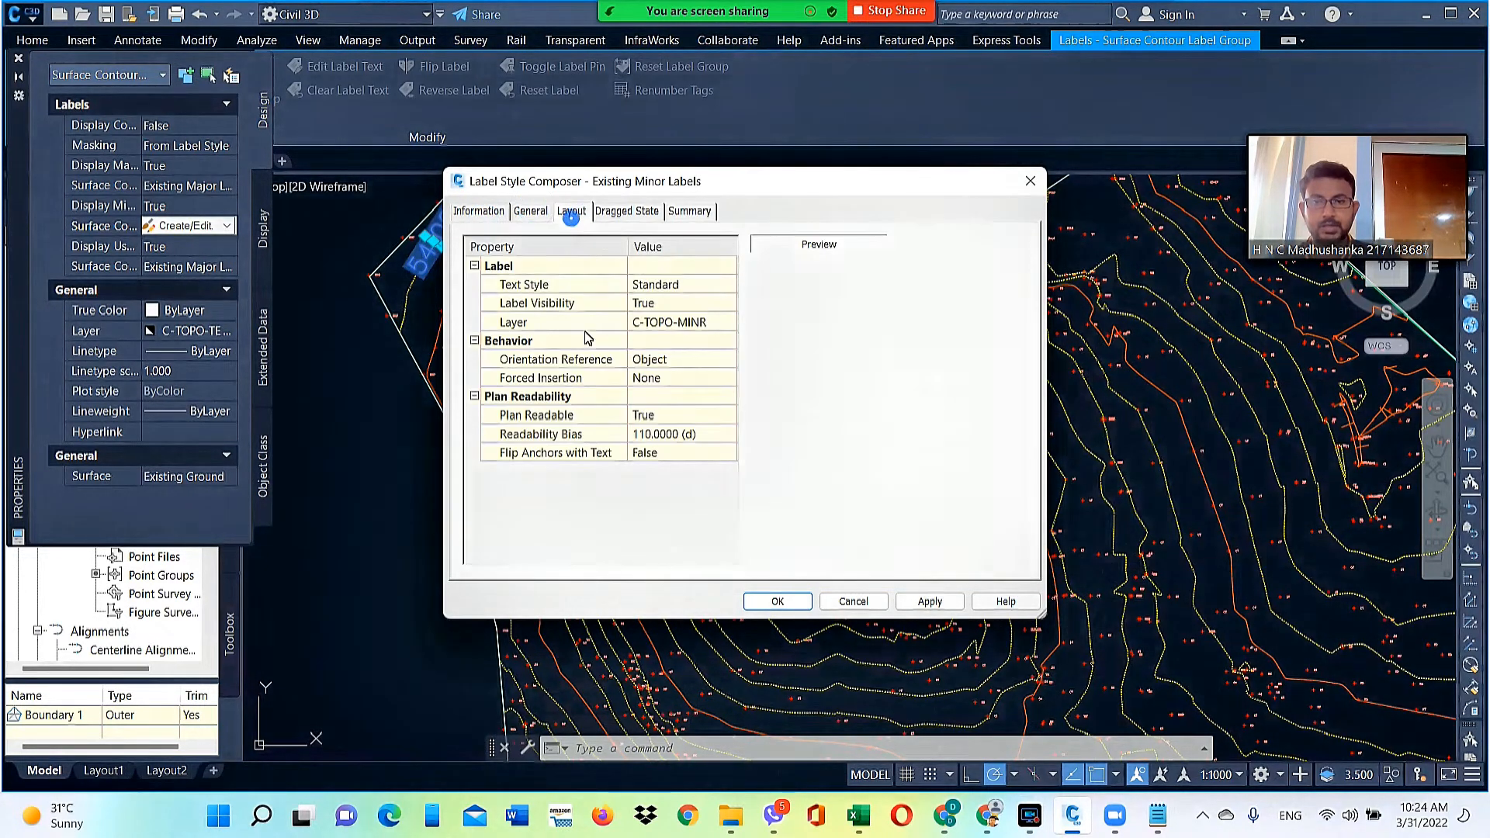
left_click(633, 436)
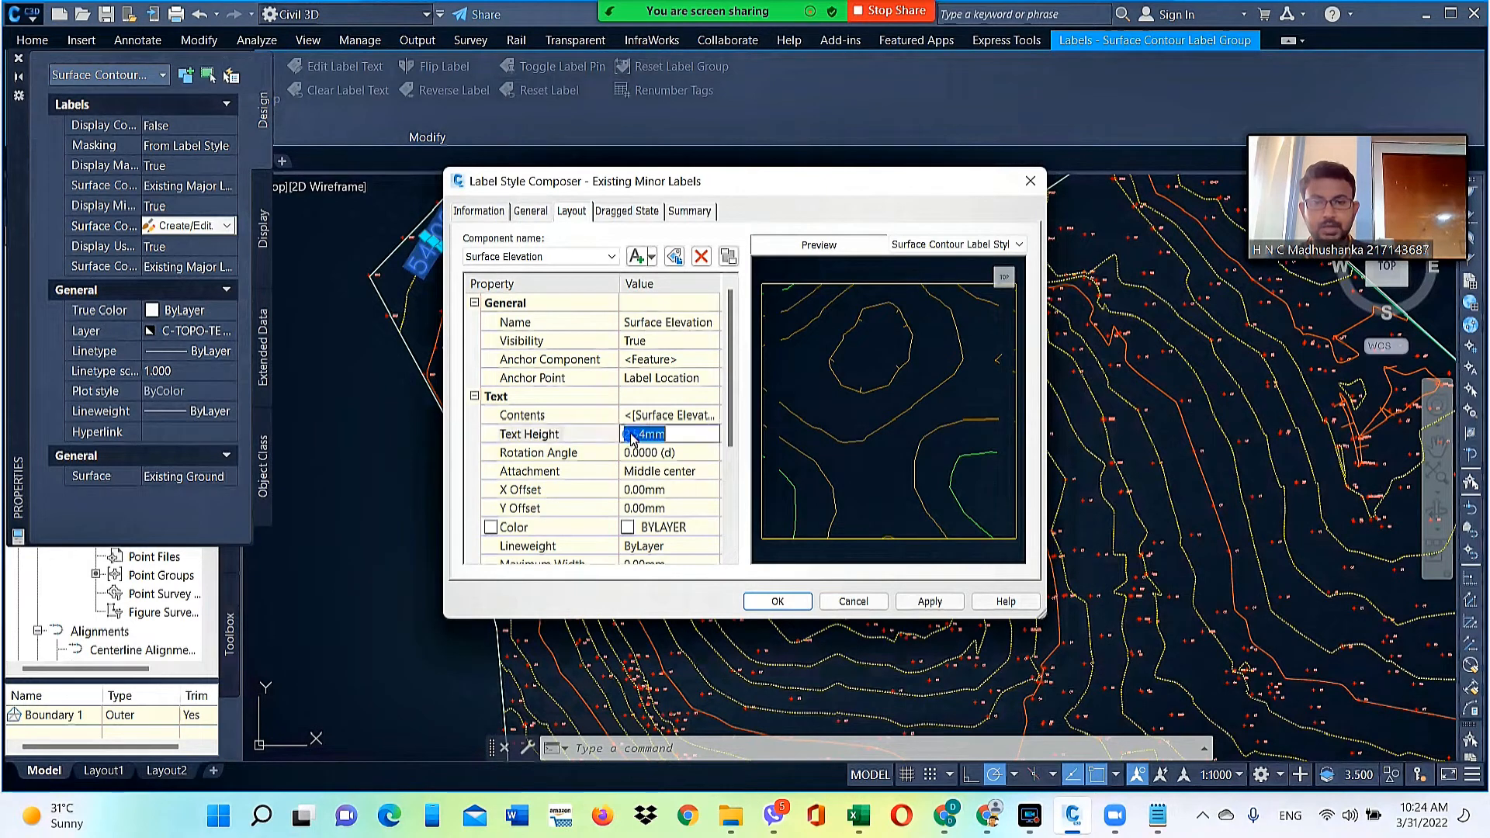
left_click(625, 435)
type("1")
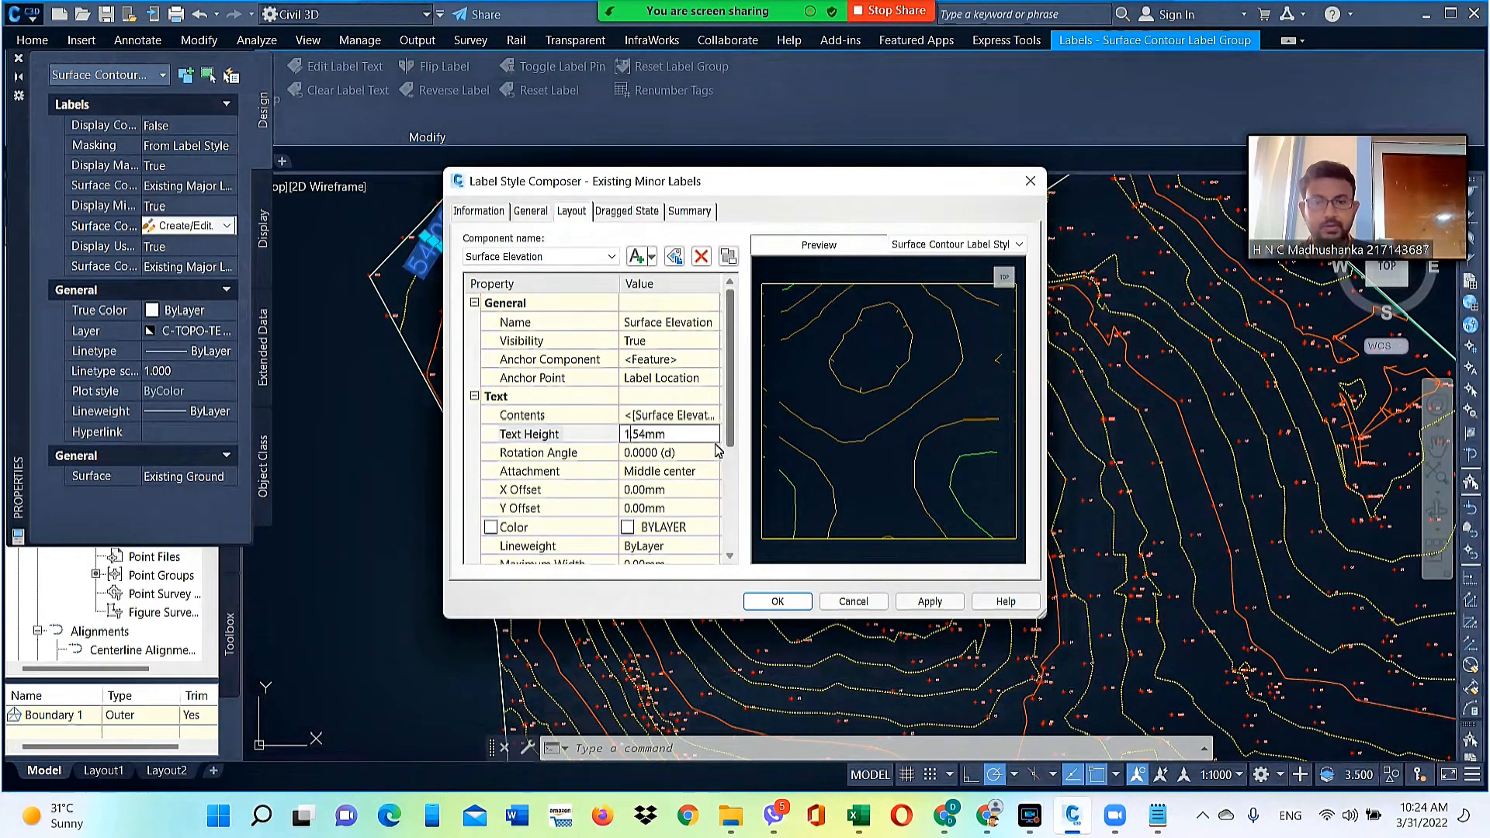
left_click_drag(638, 438, 645, 440)
type("0")
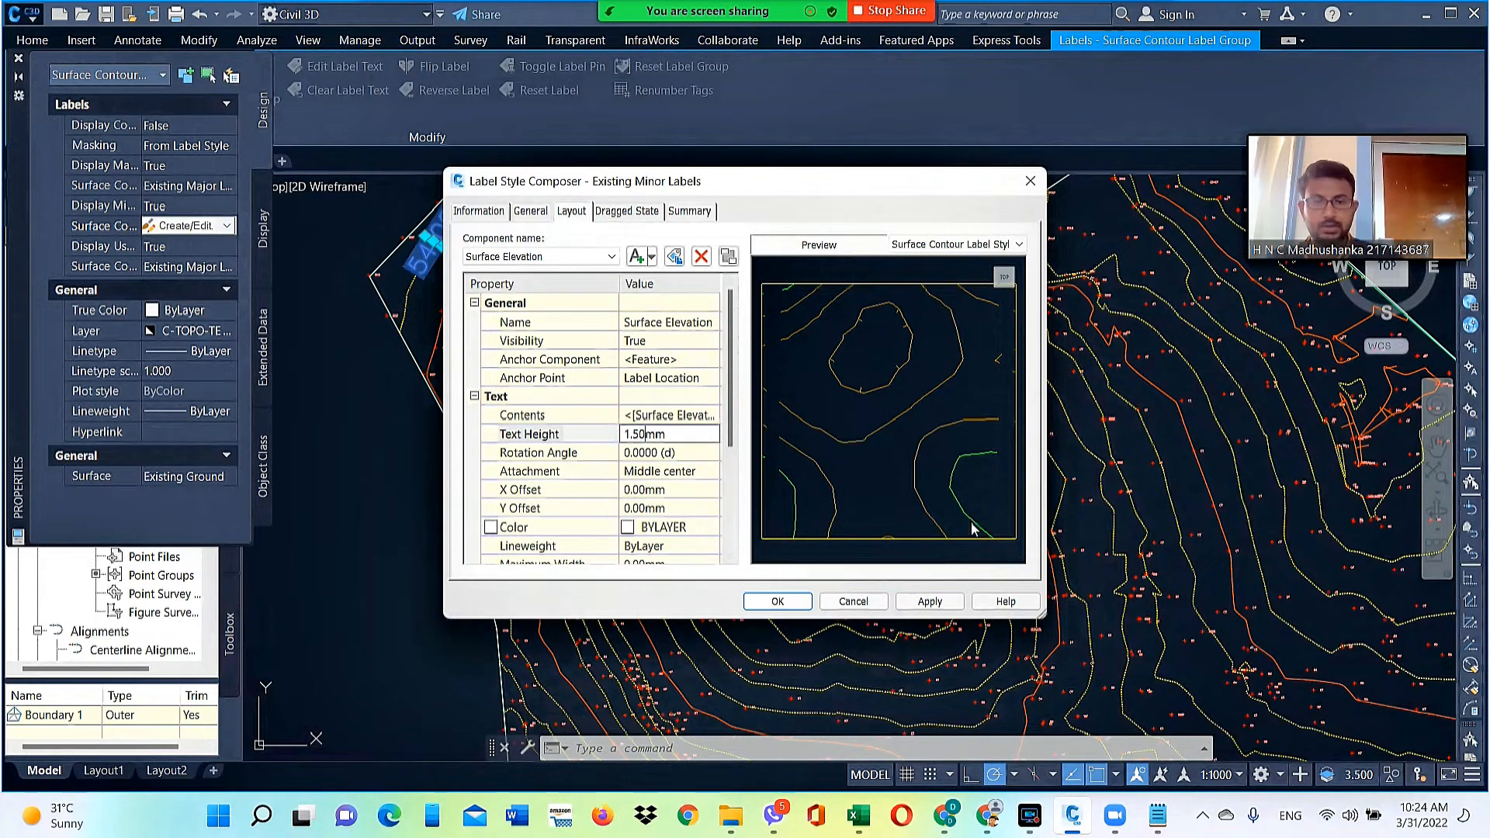
left_click(928, 606)
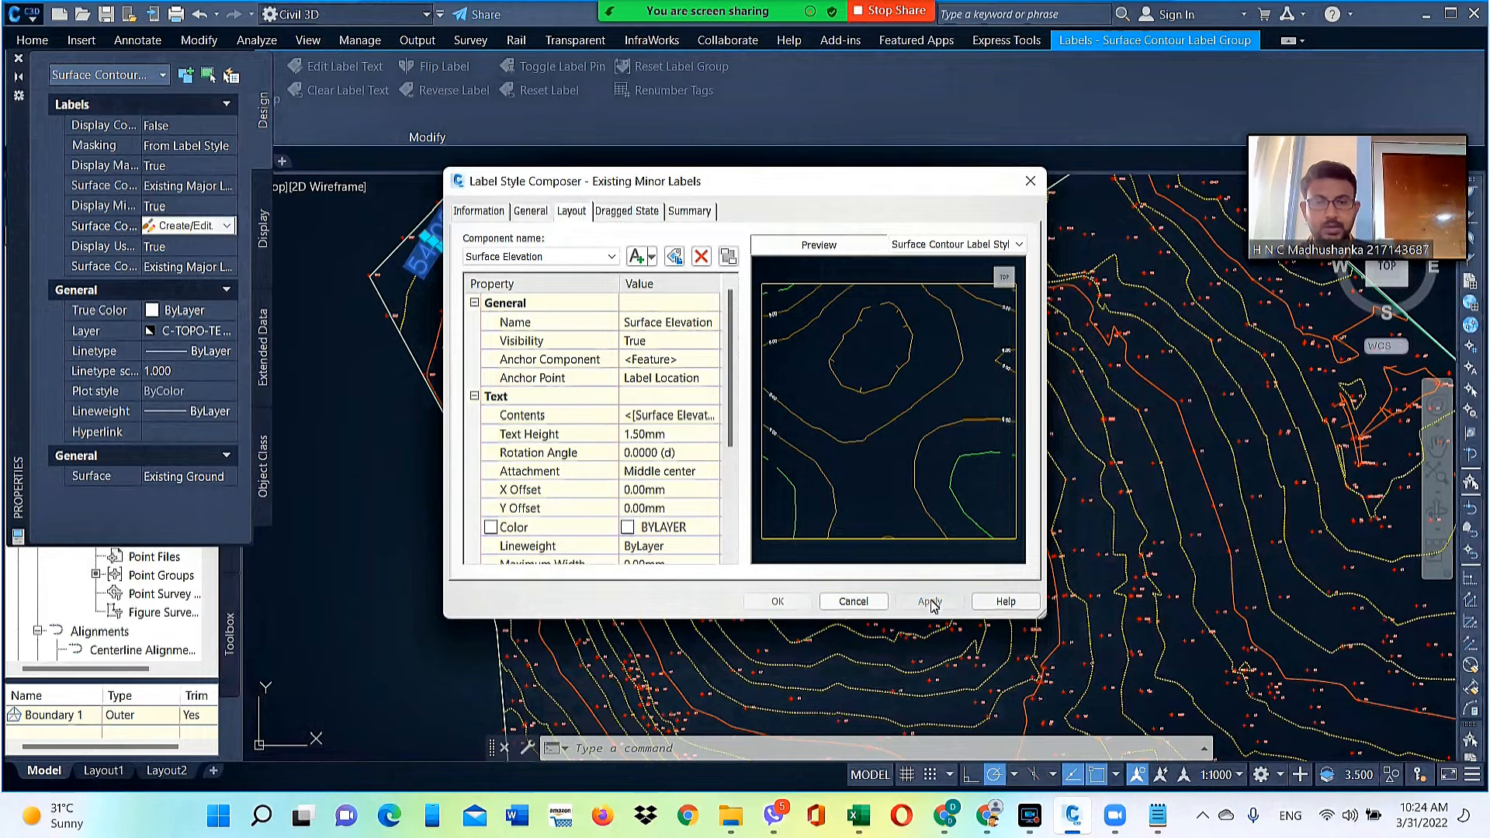
left_click(791, 606)
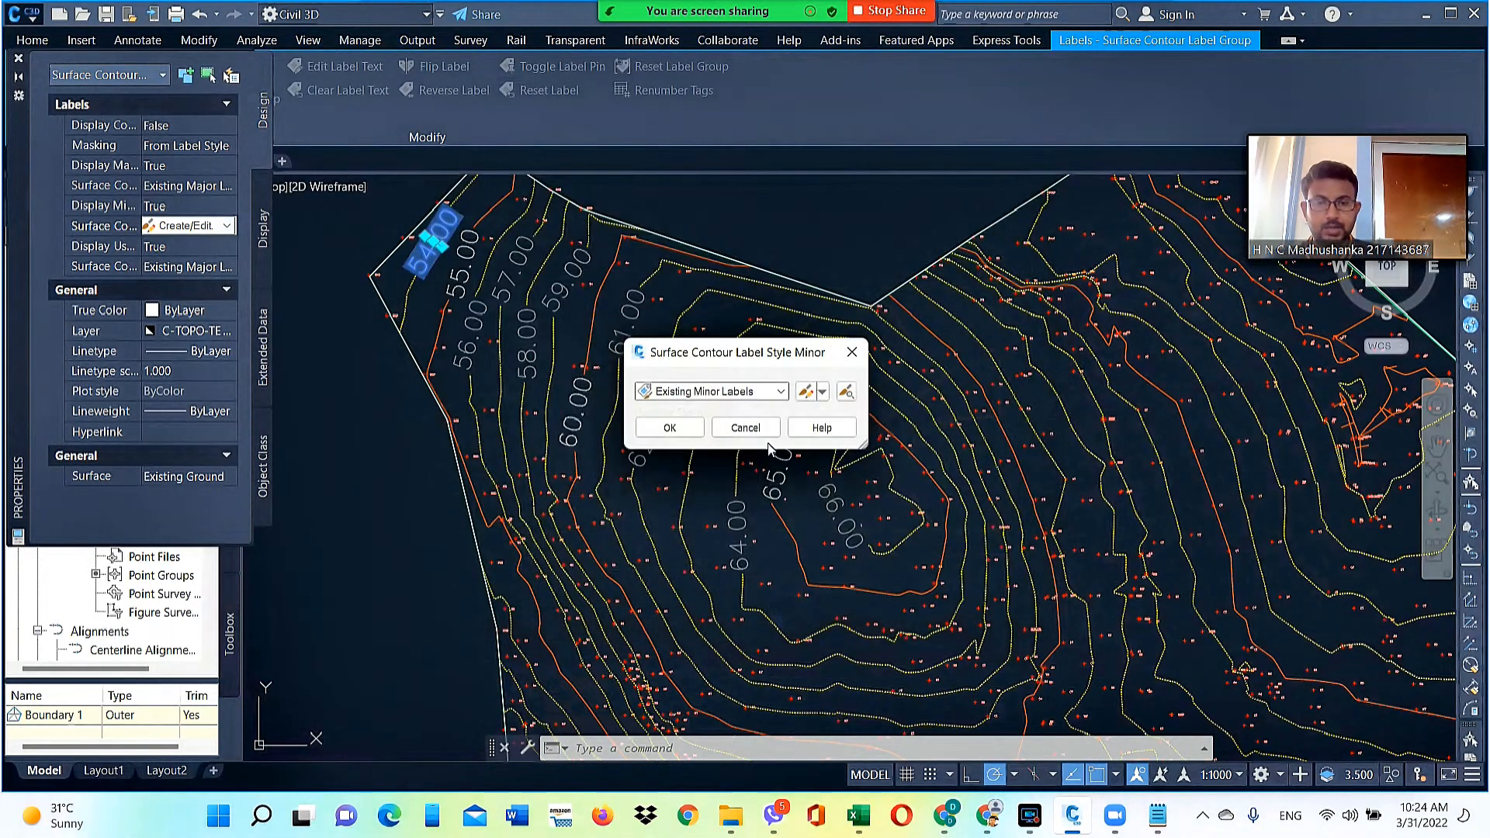
left_click(672, 427)
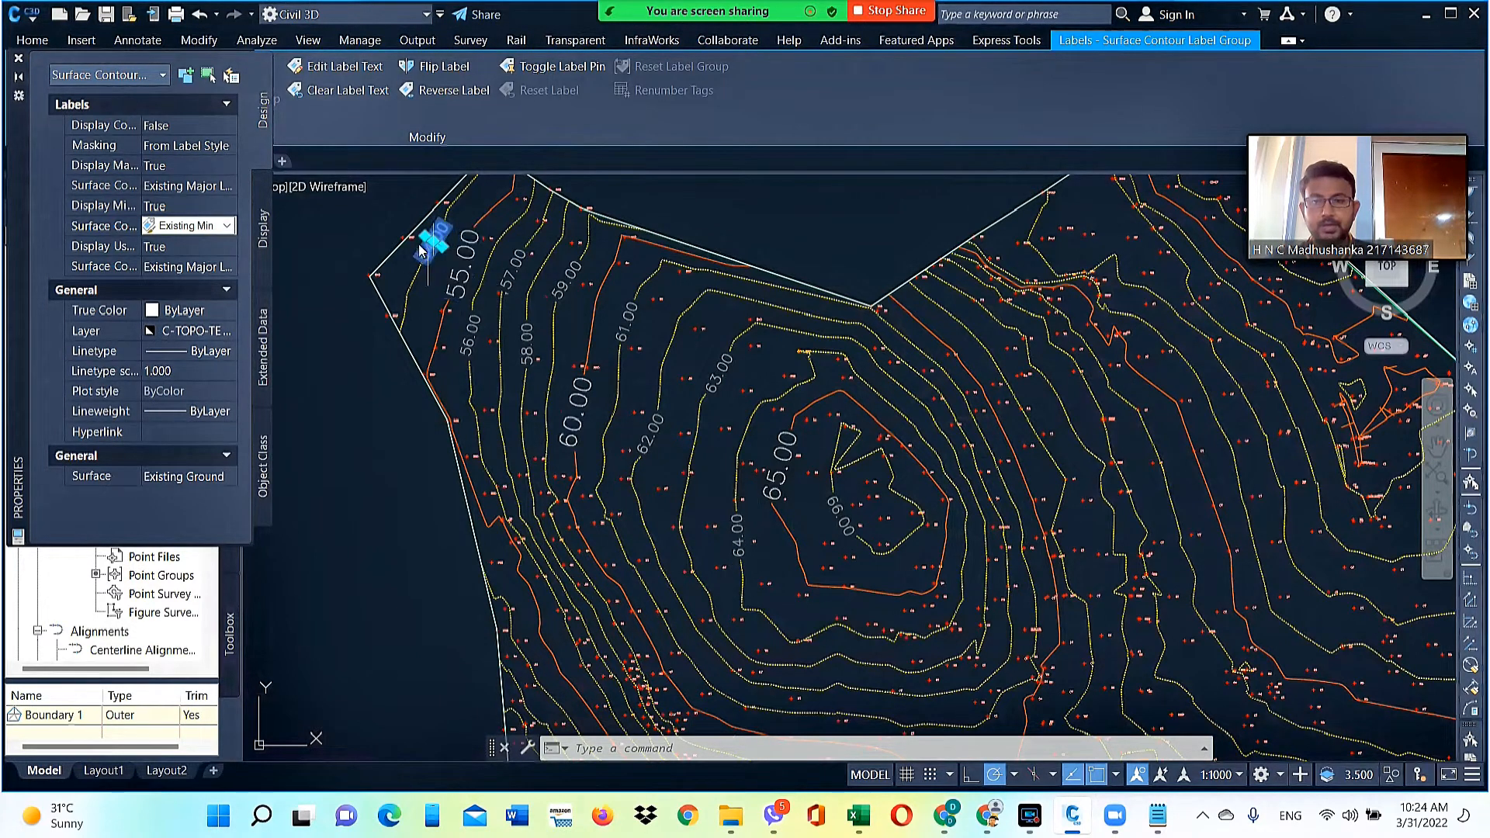
key("Escape")
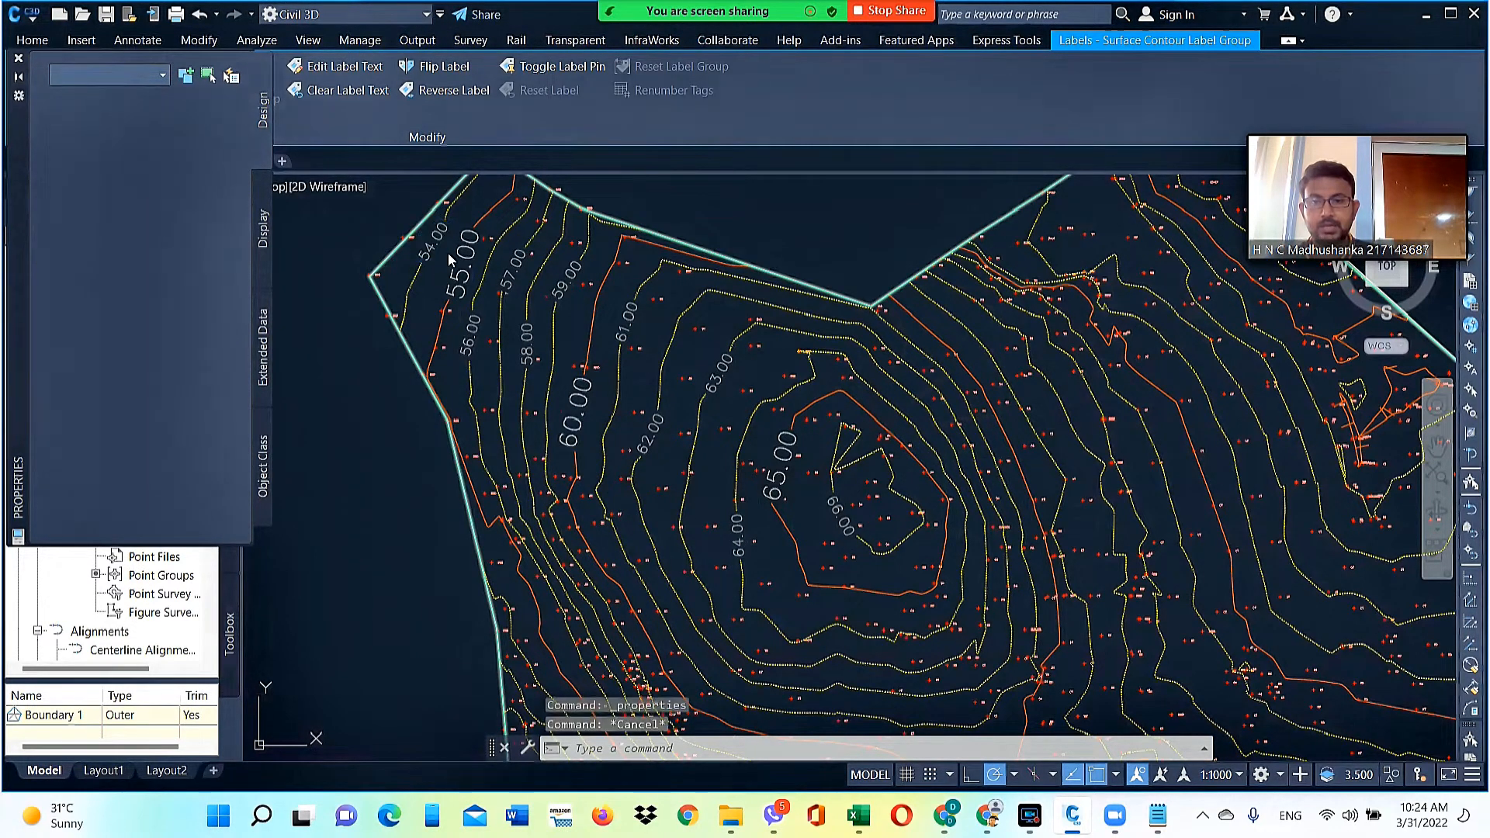
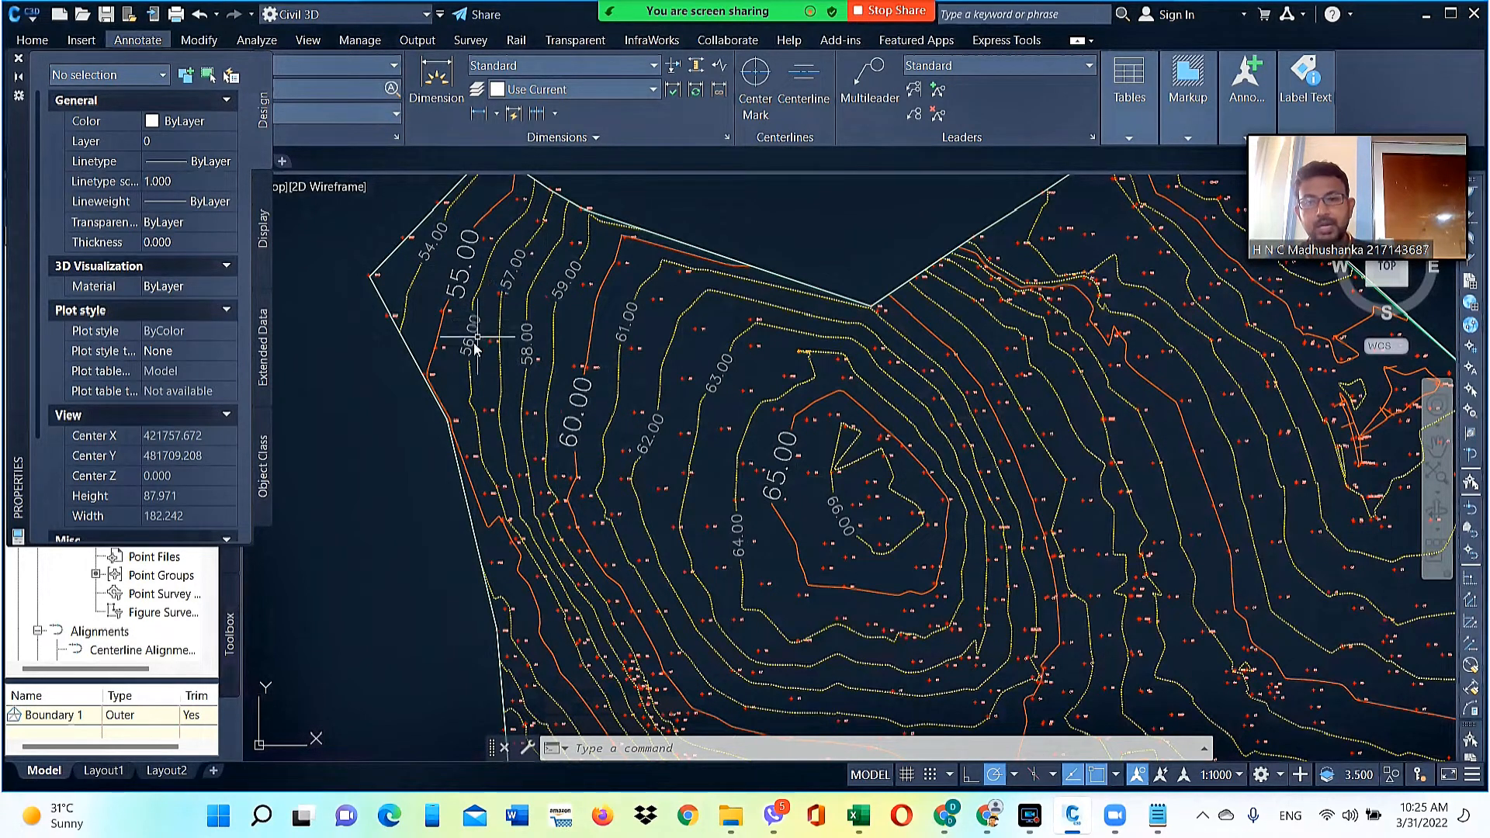
Open the Existing Minor Labels style for editing from the minor label style property of the 57.00 contour label
left_click(505, 269)
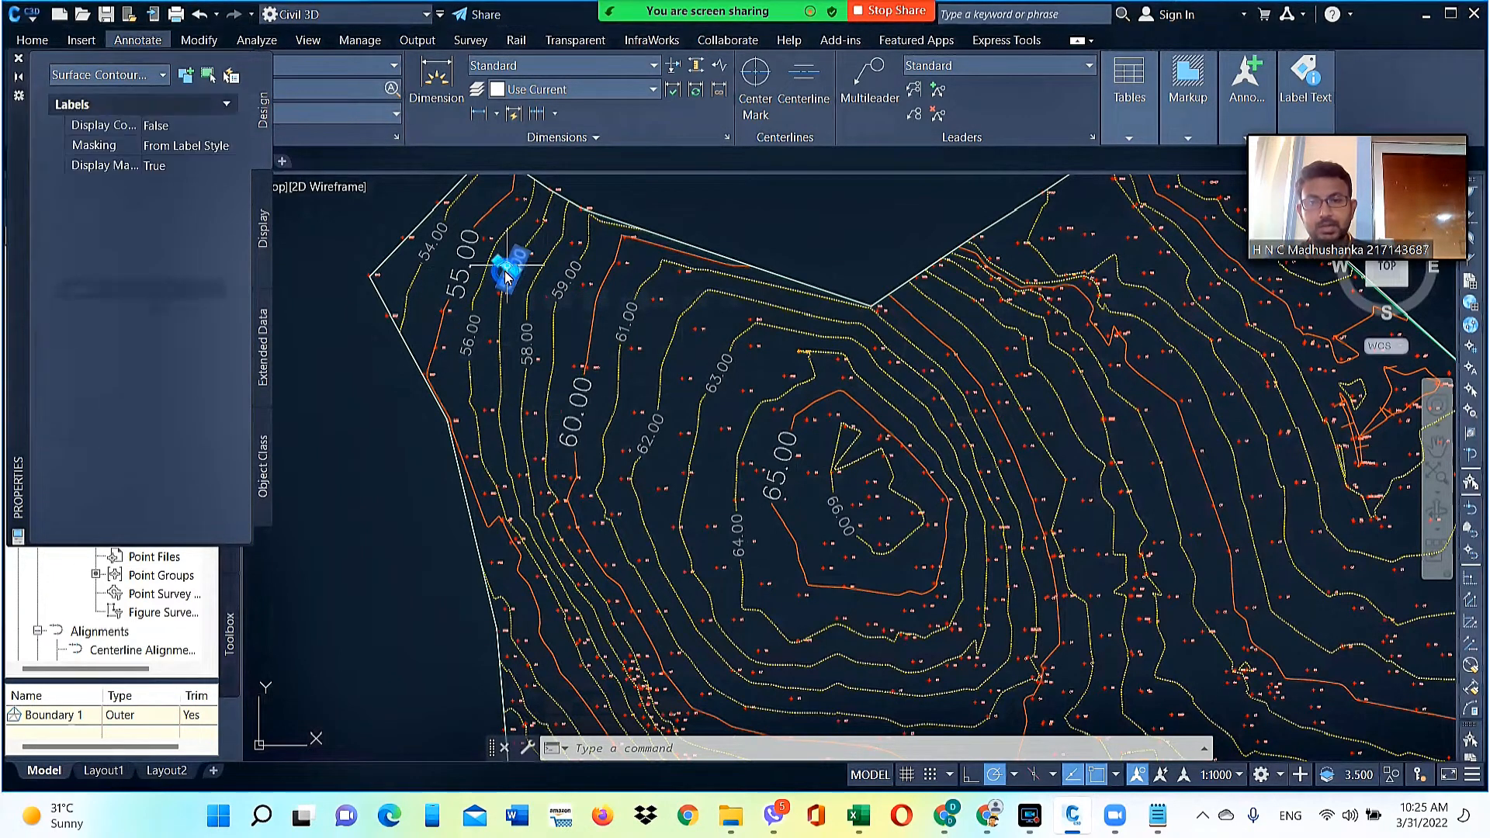
right_click(505, 271)
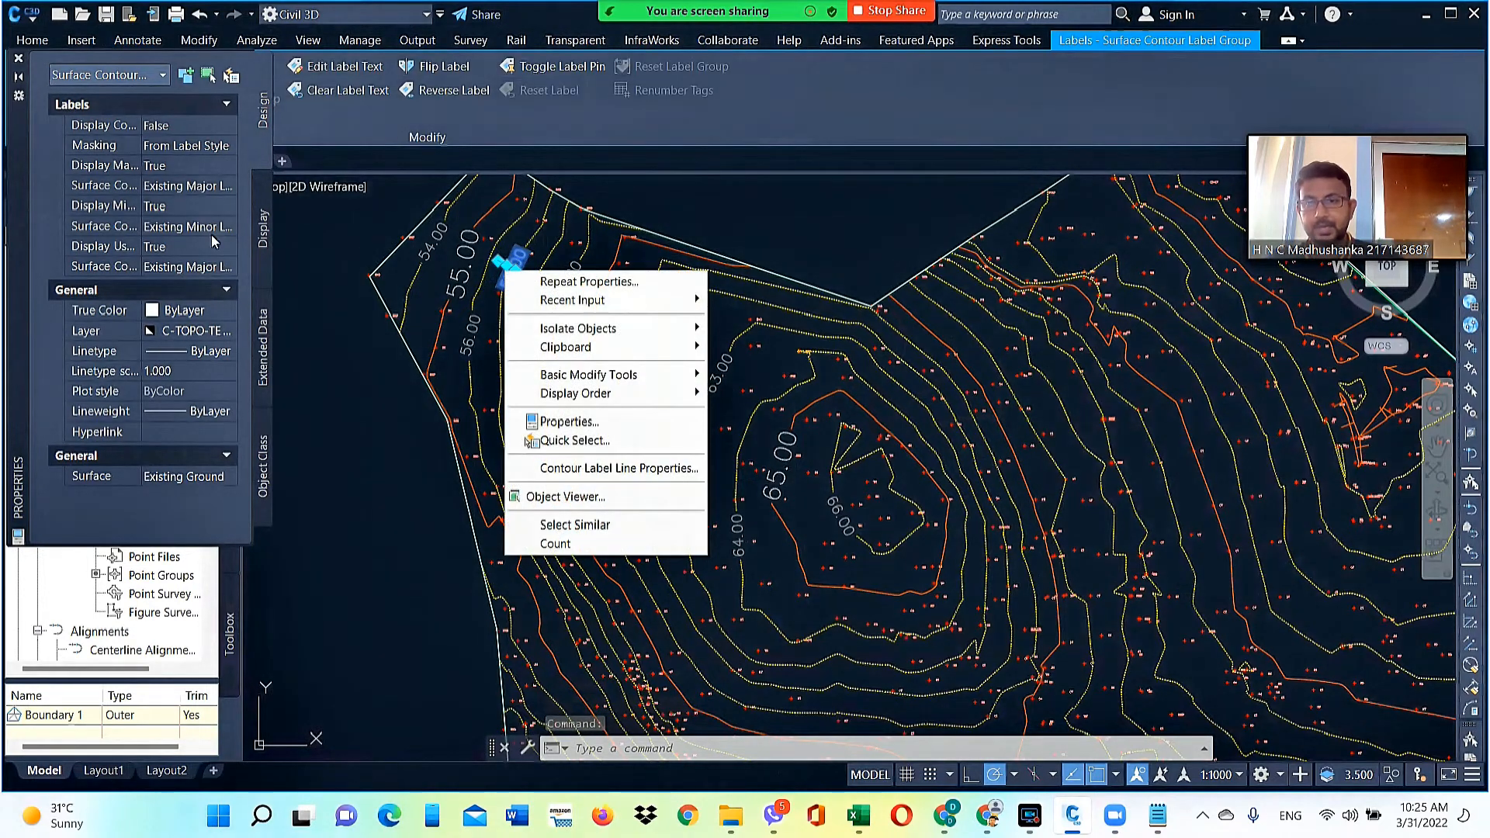
left_click(187, 226)
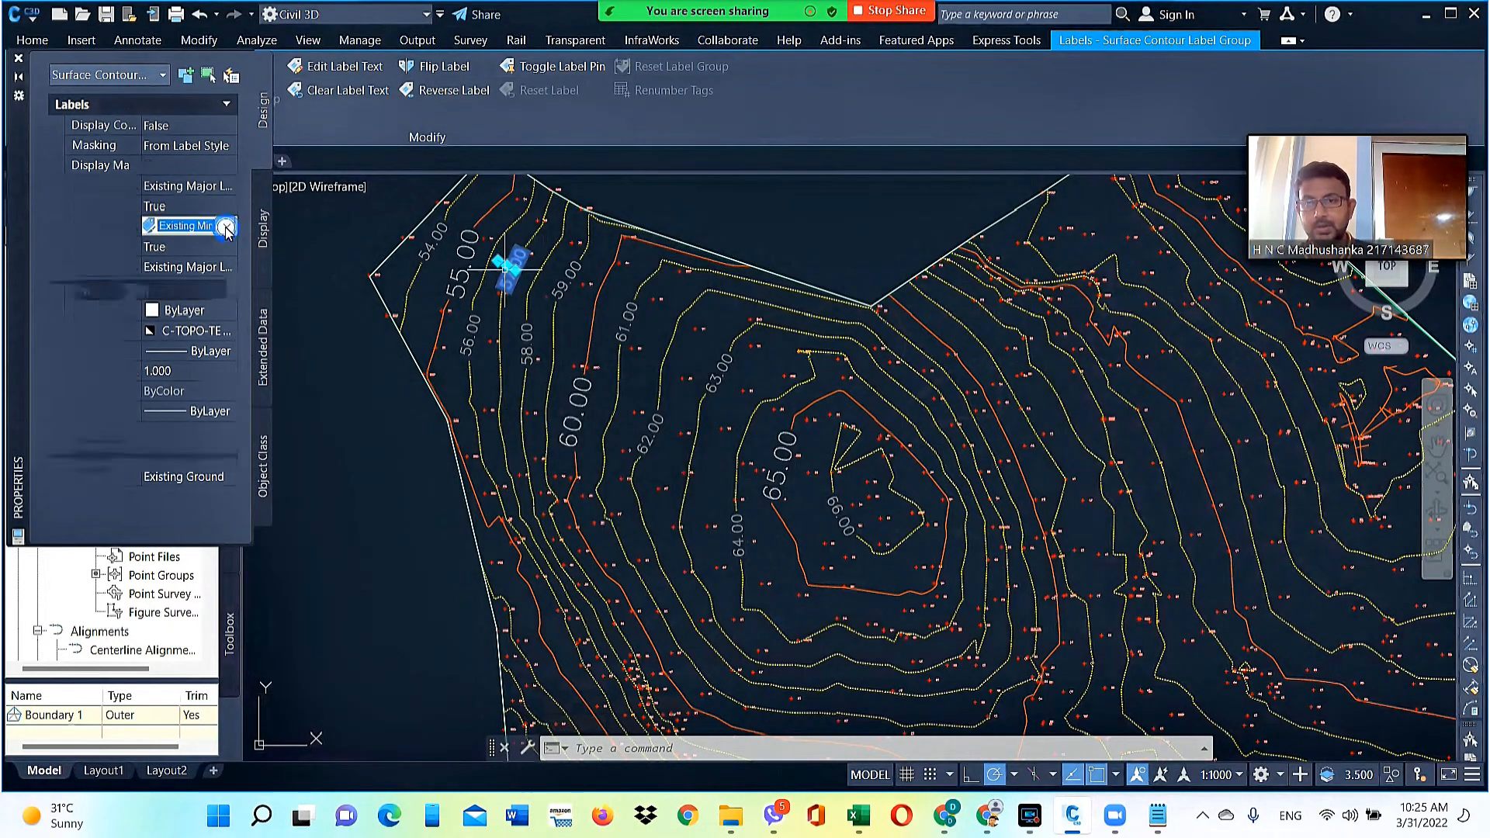
left_click(226, 226)
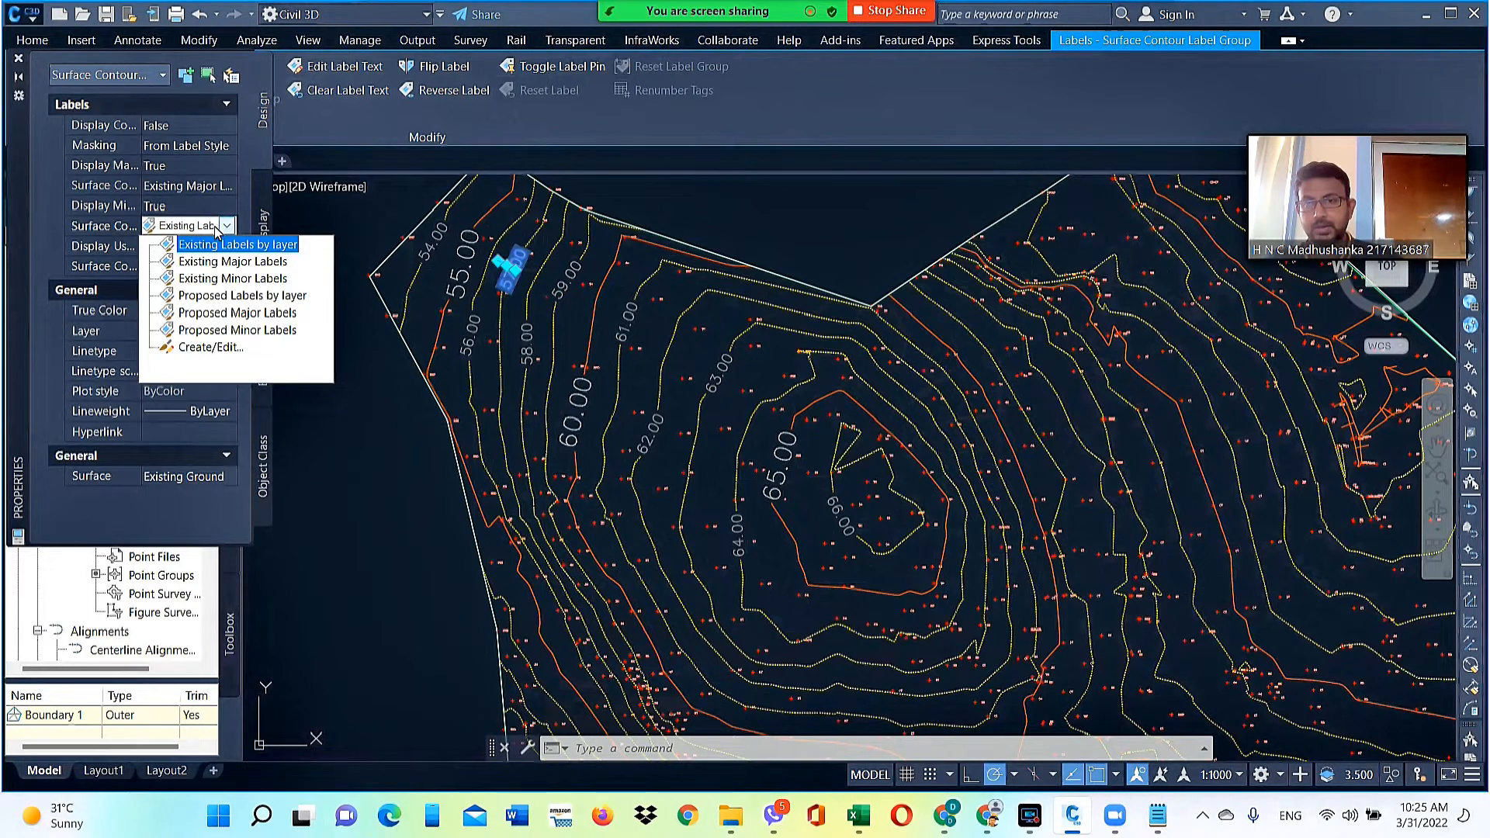
left_click(228, 355)
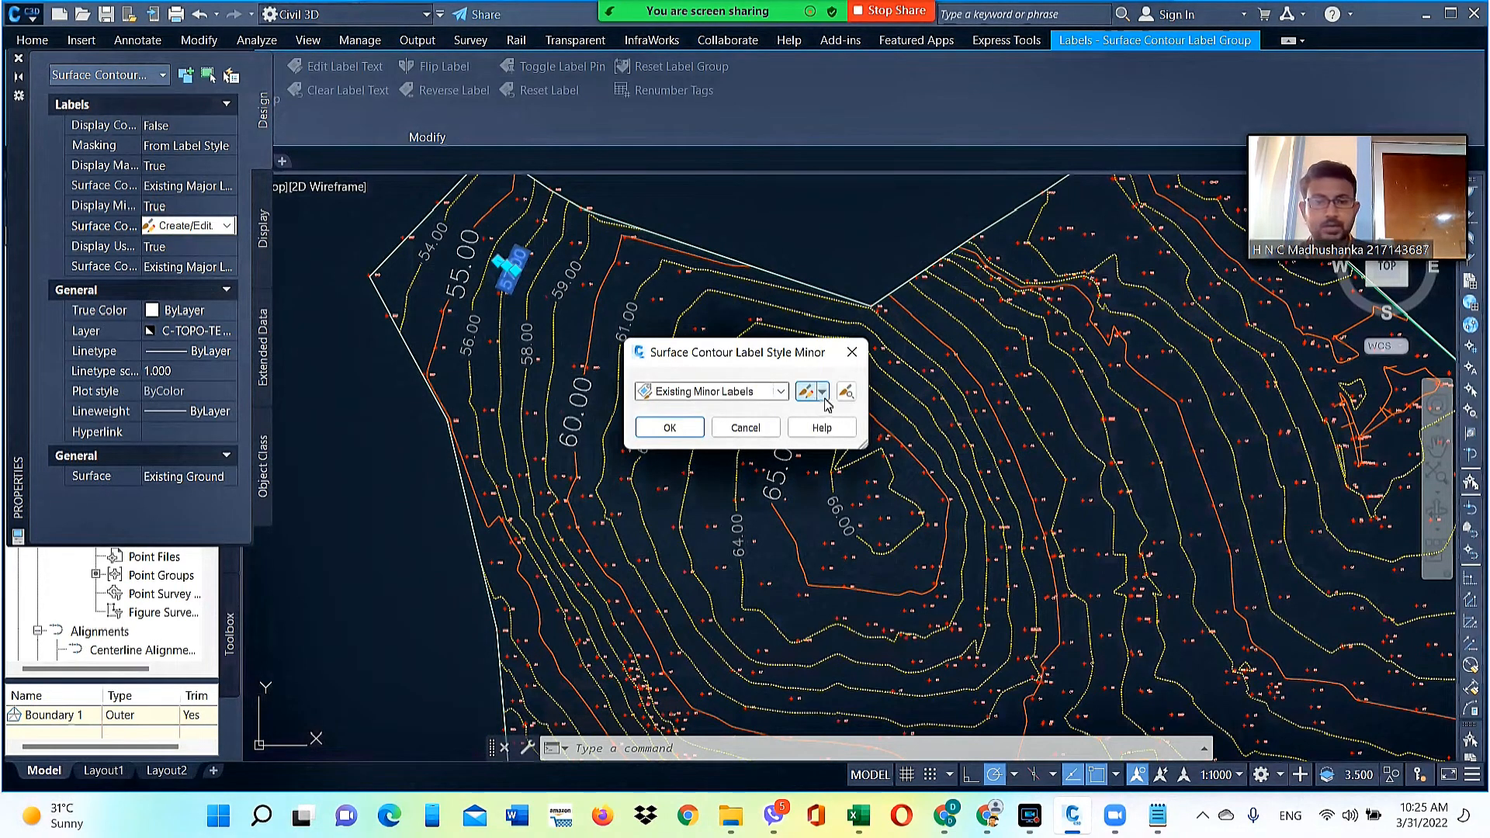
left_click(820, 393)
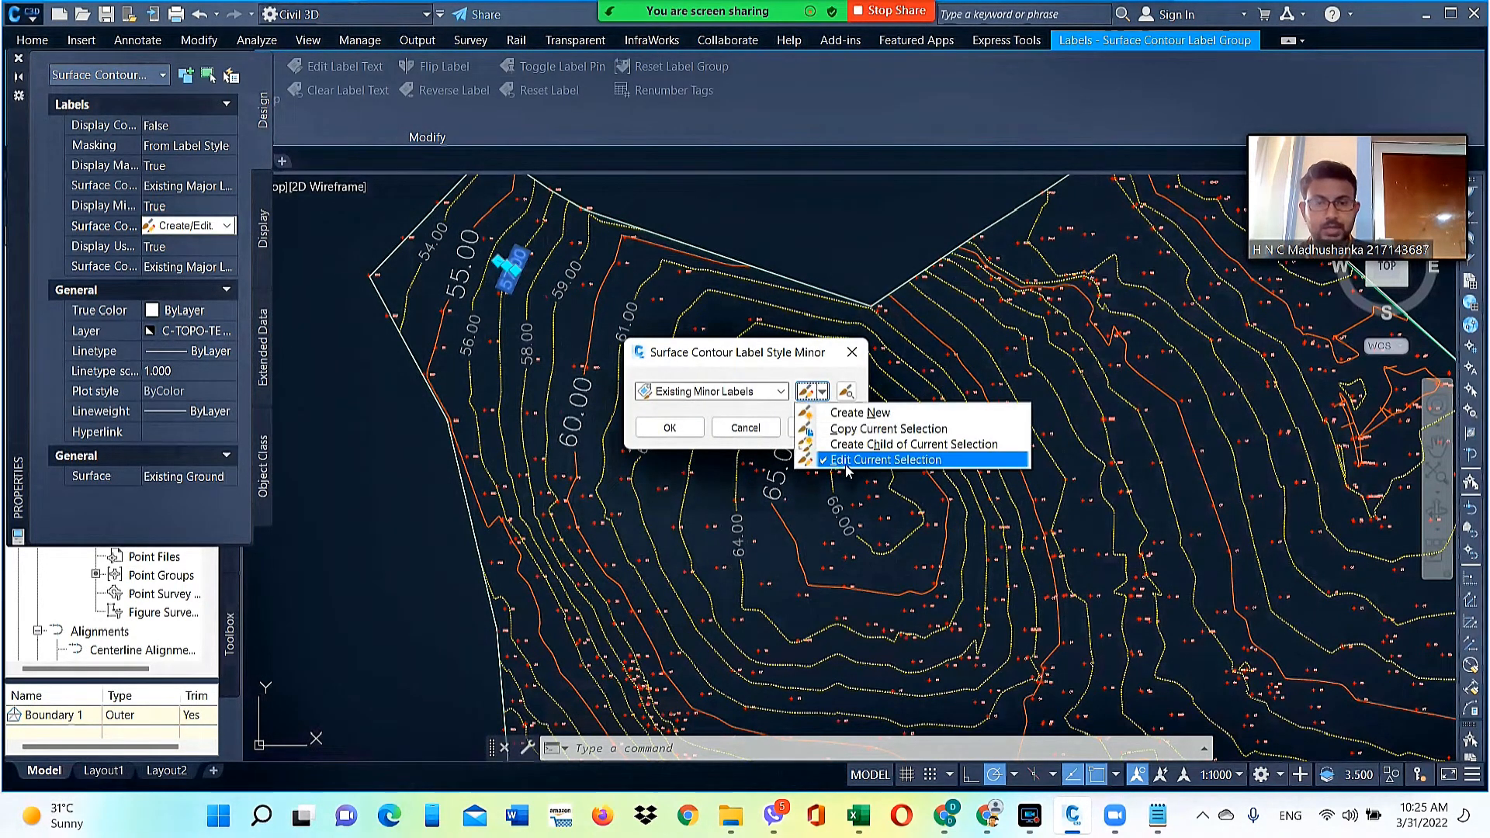
left_click(849, 461)
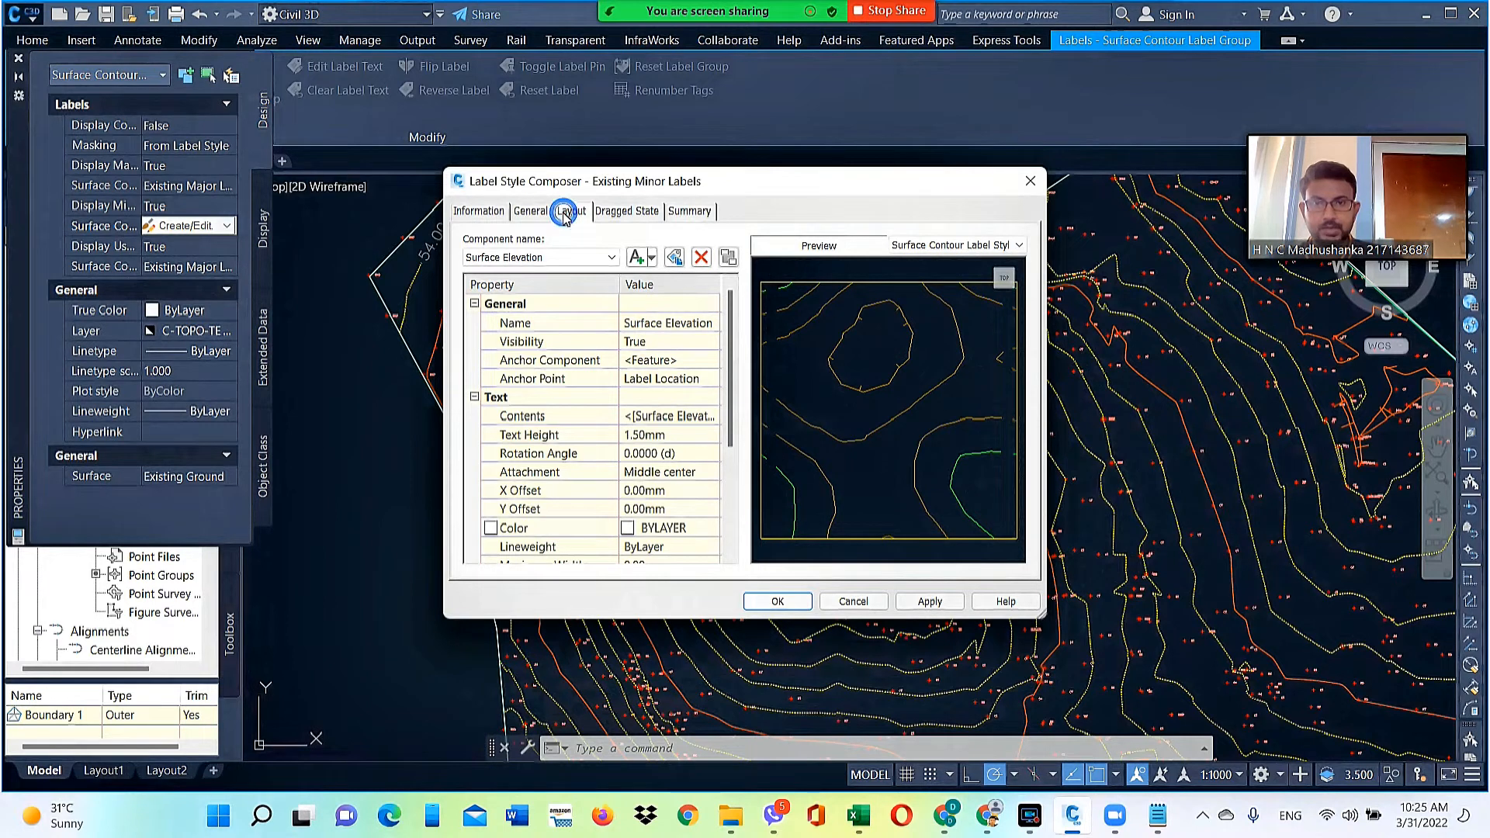
Set the Surface Elevation text color of the Existing Minor Labels style to 50, apply it and close the label properties
left_click_drag(728, 388, 733, 441)
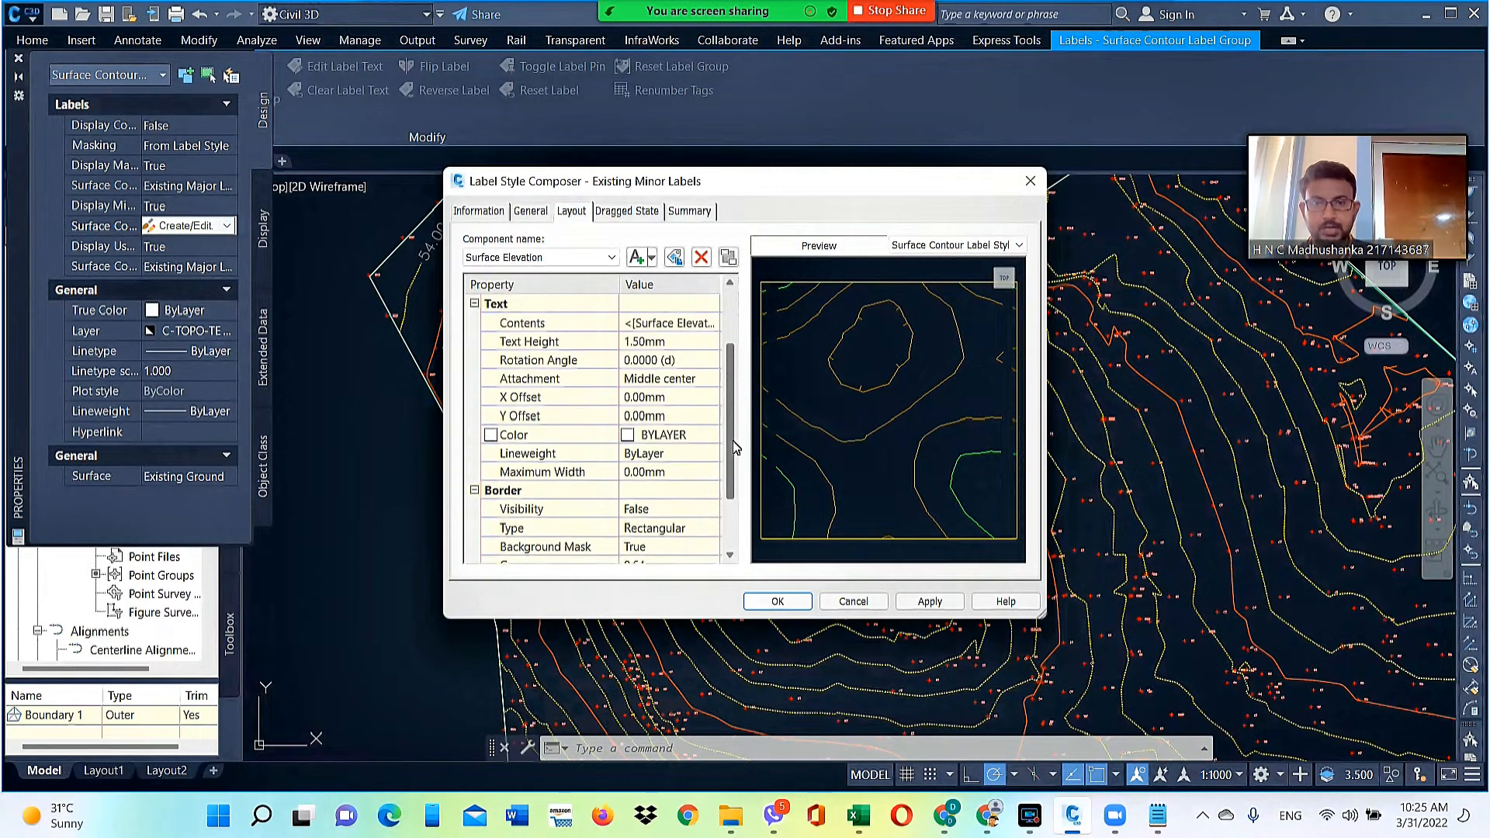
left_click(633, 436)
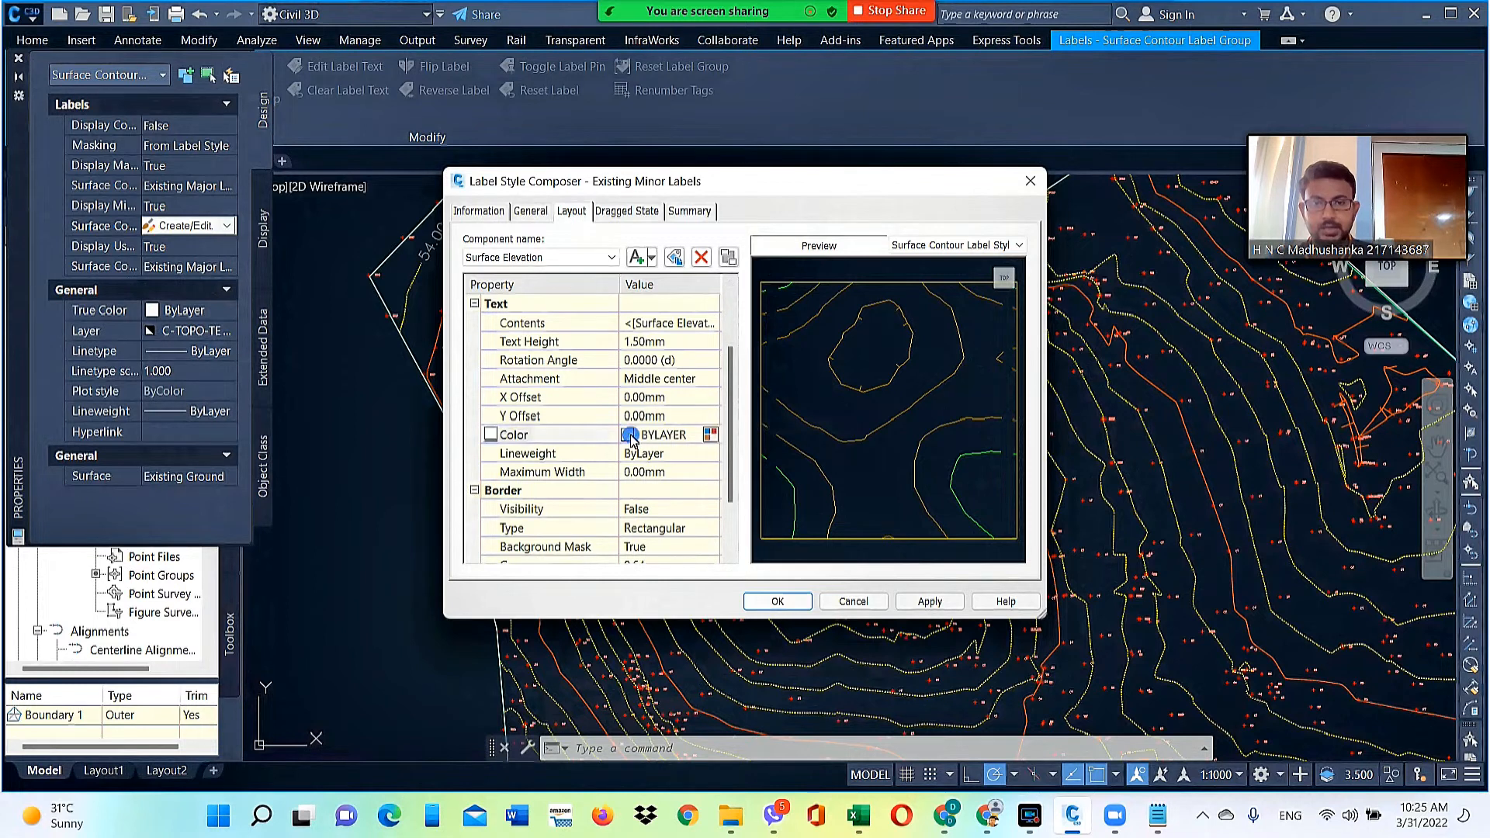
left_click(709, 436)
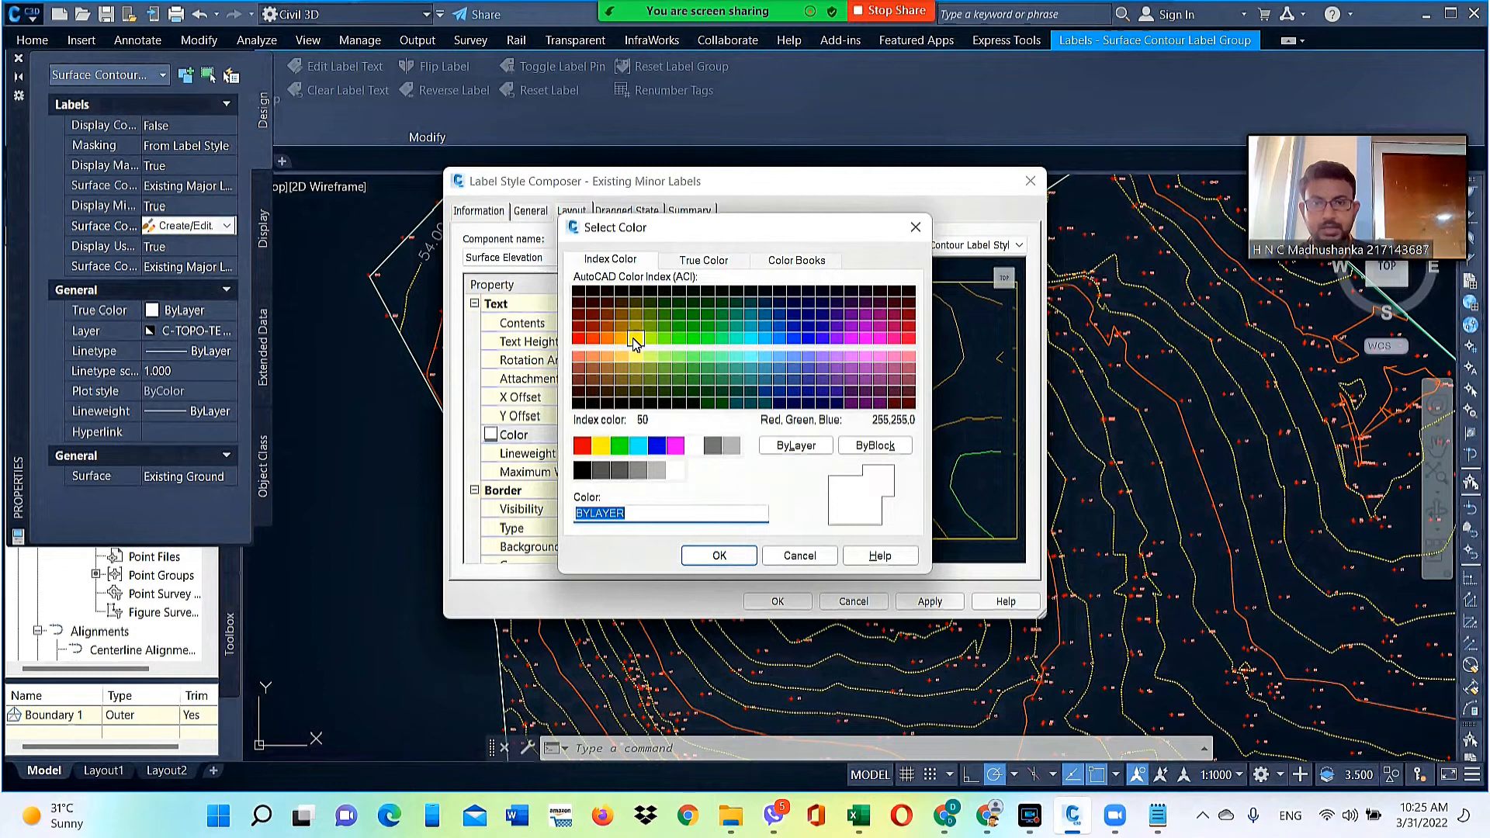
left_click(635, 339)
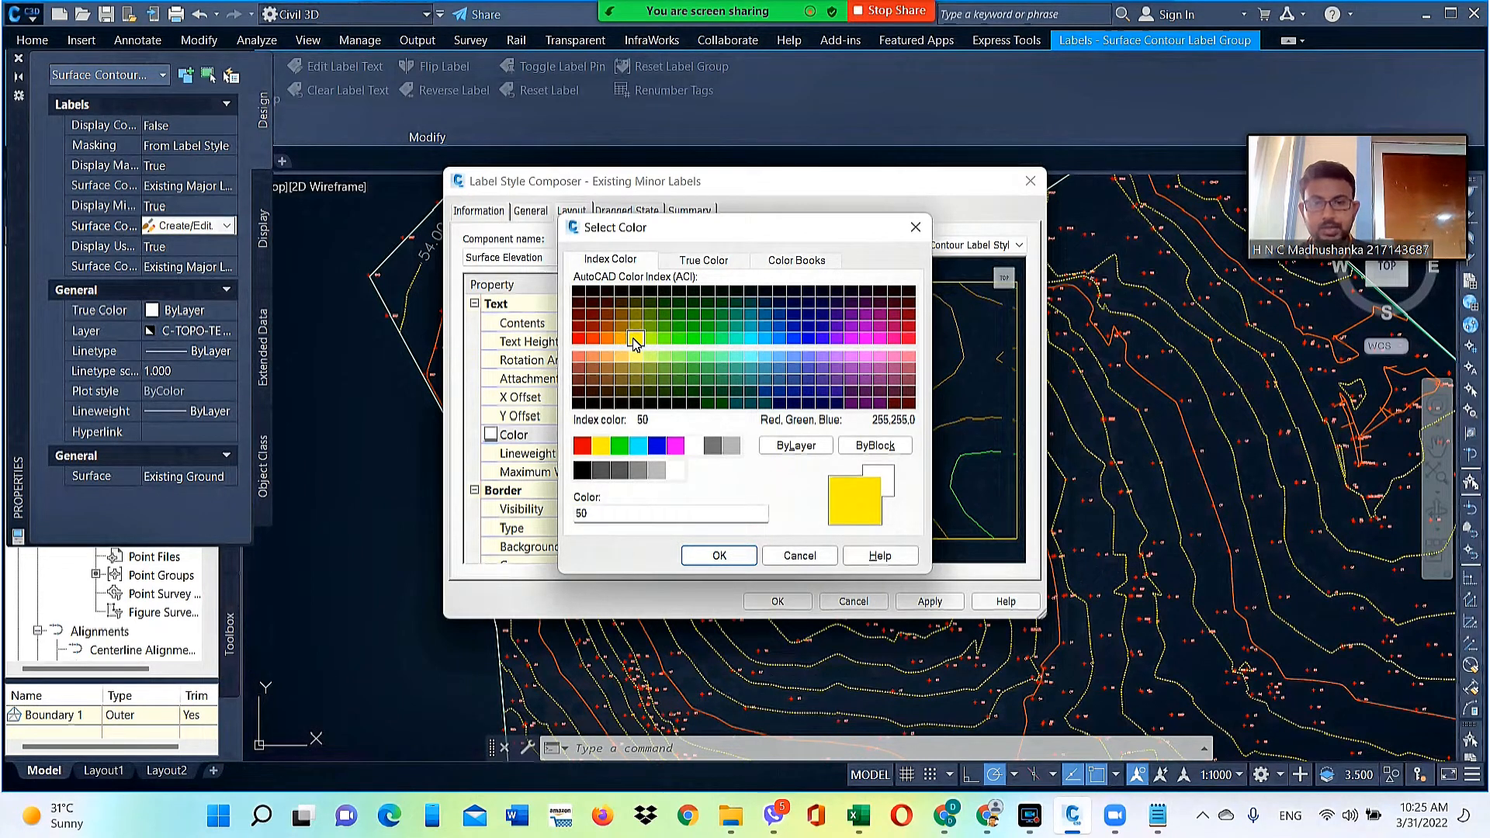
left_click(720, 557)
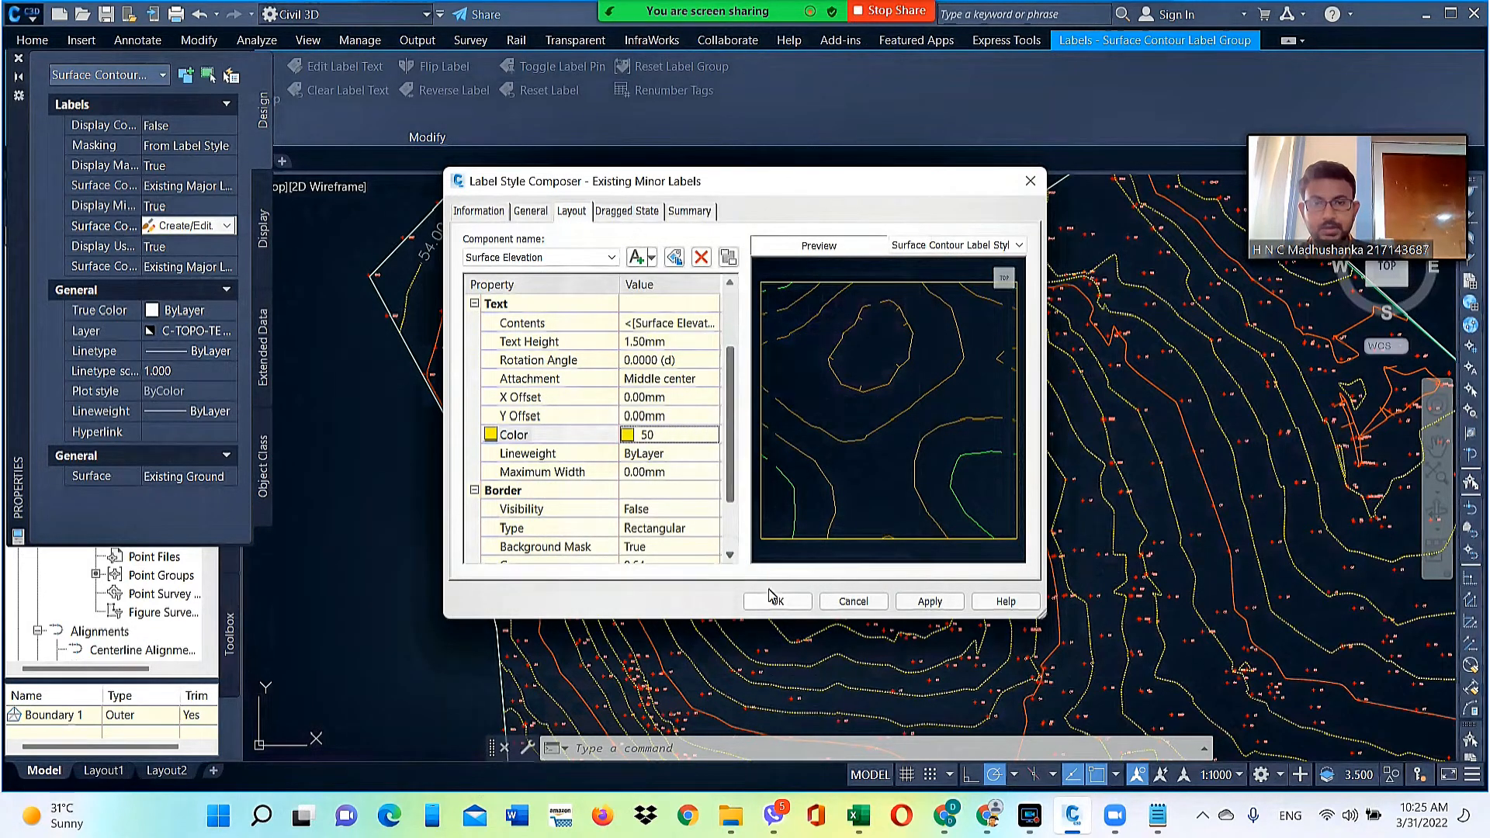
left_click(922, 604)
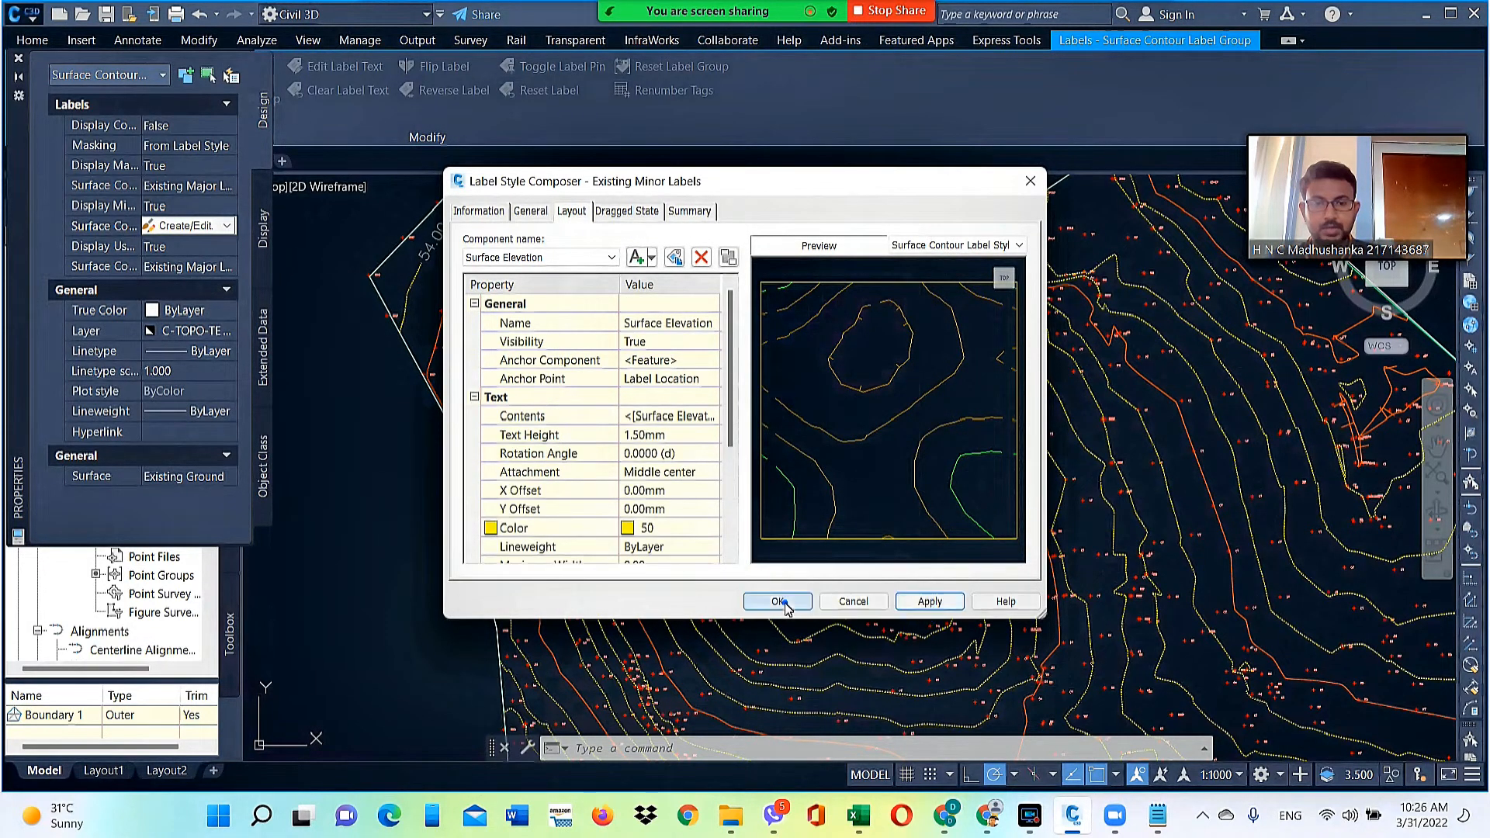
left_click(776, 601)
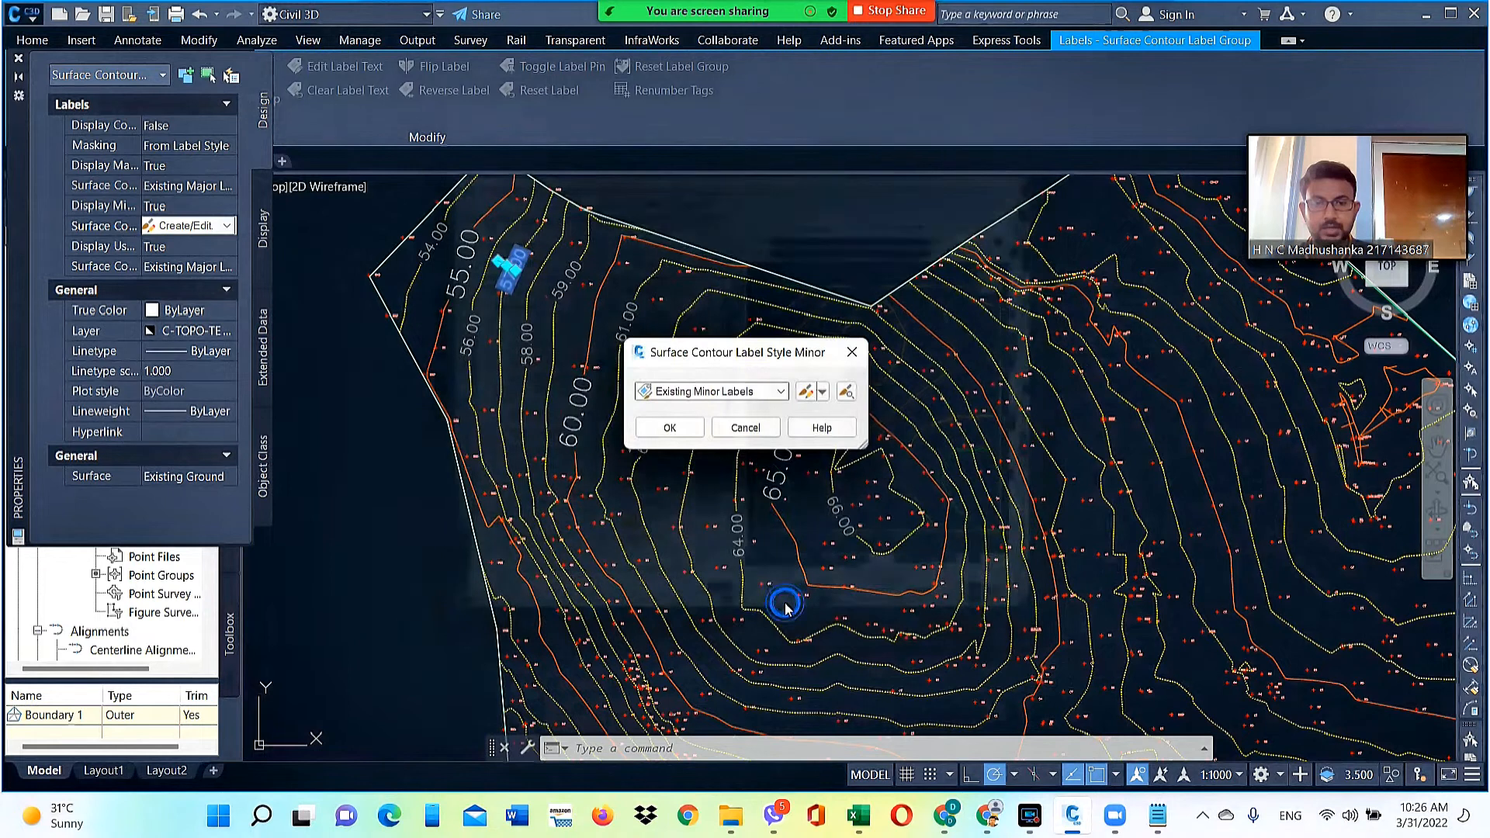
left_click(680, 427)
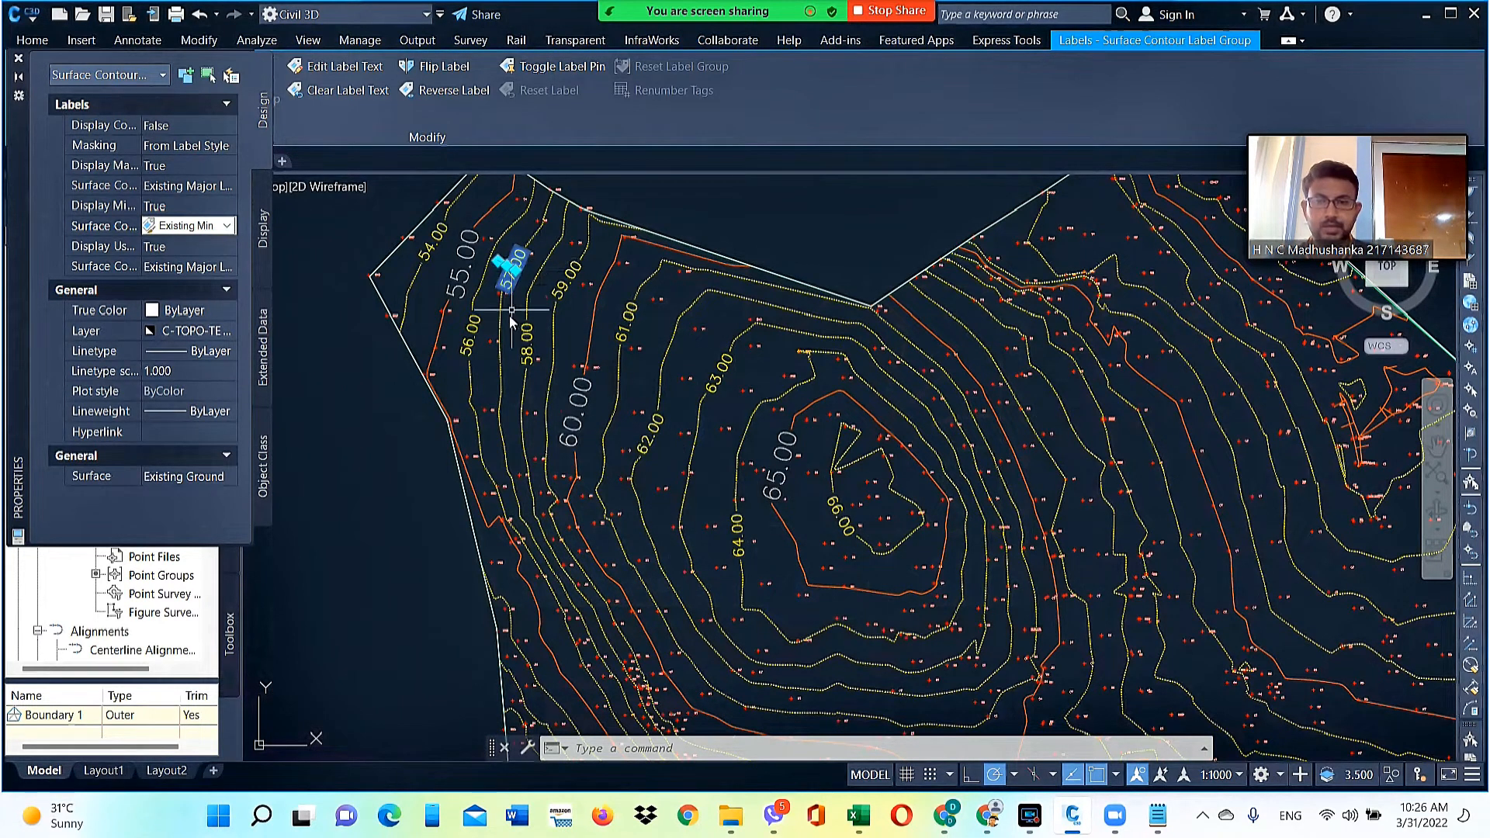
key("Escape")
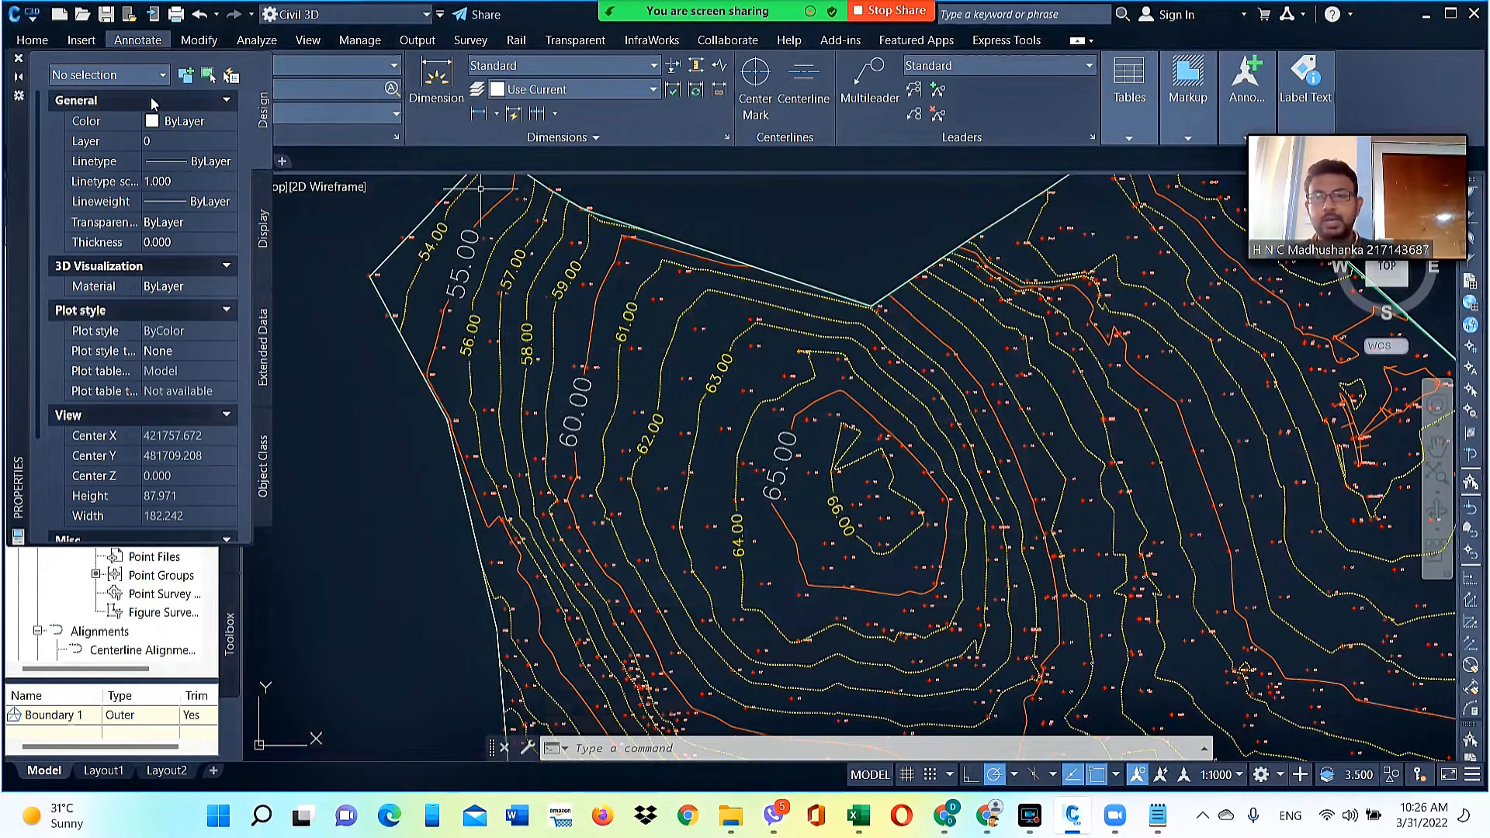
left_click(18, 58)
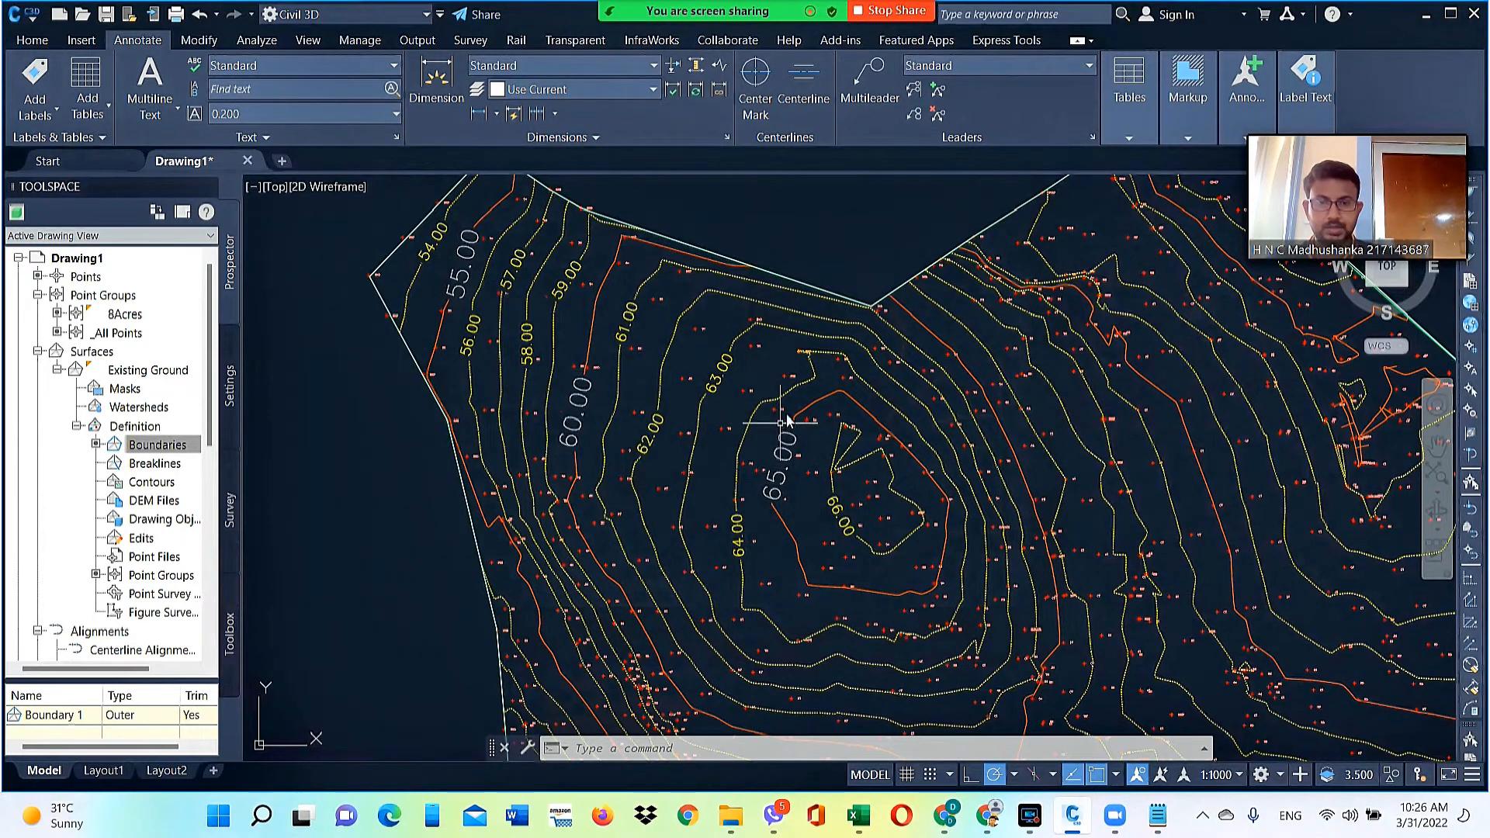
left_click(811, 367)
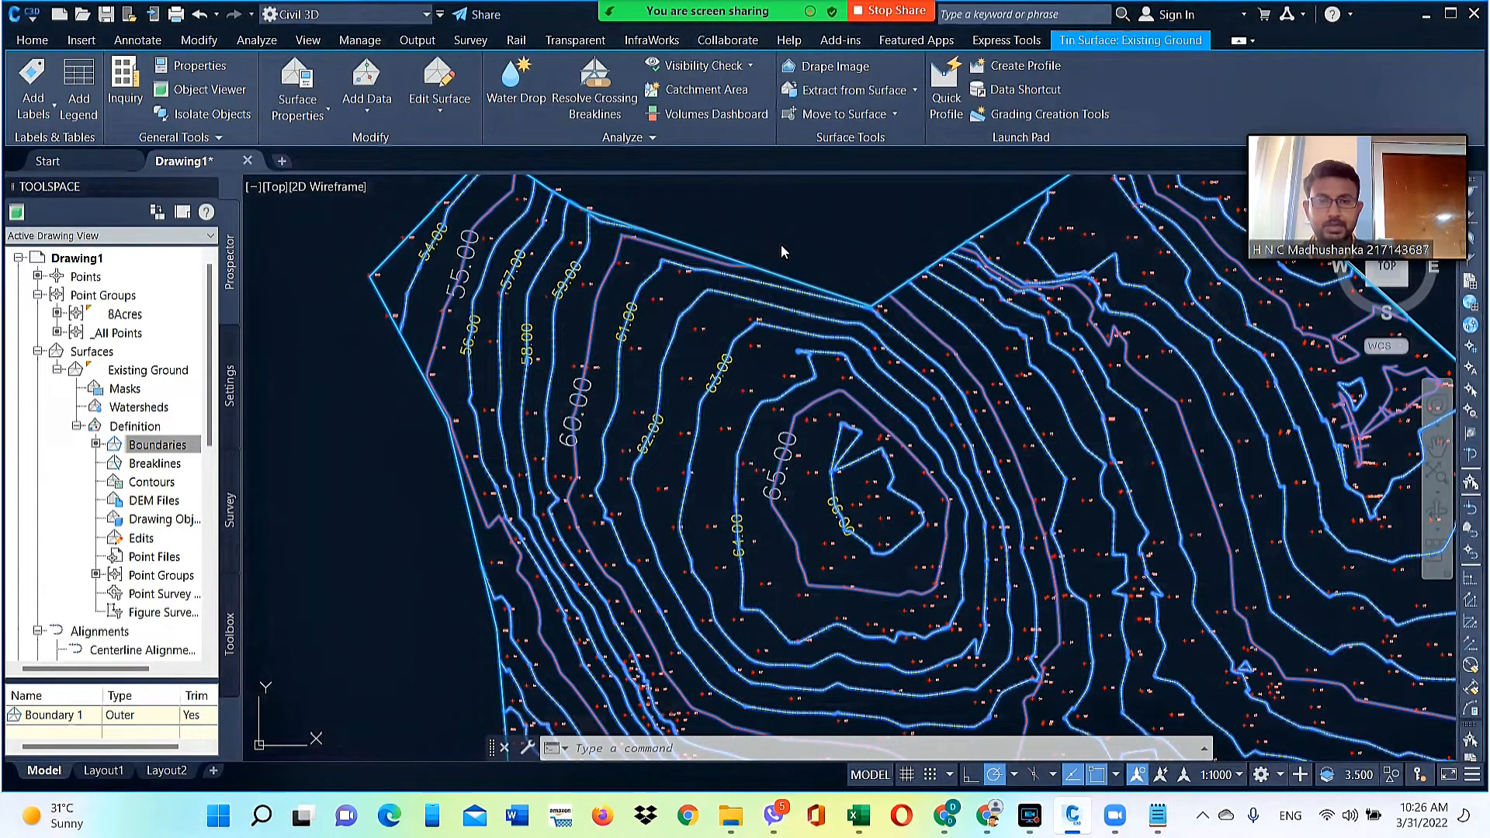
key("Escape")
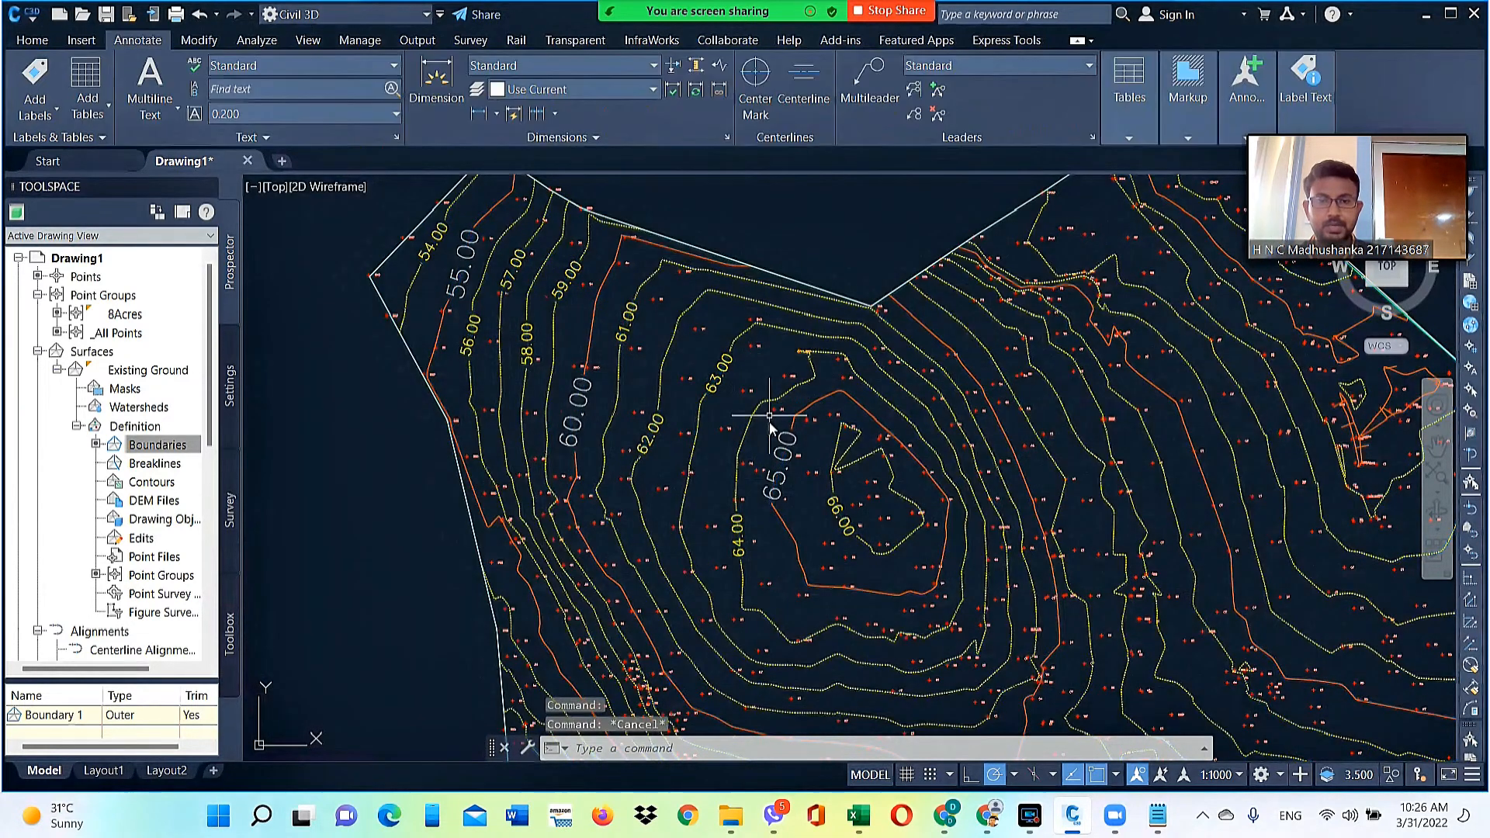
left_click(803, 385)
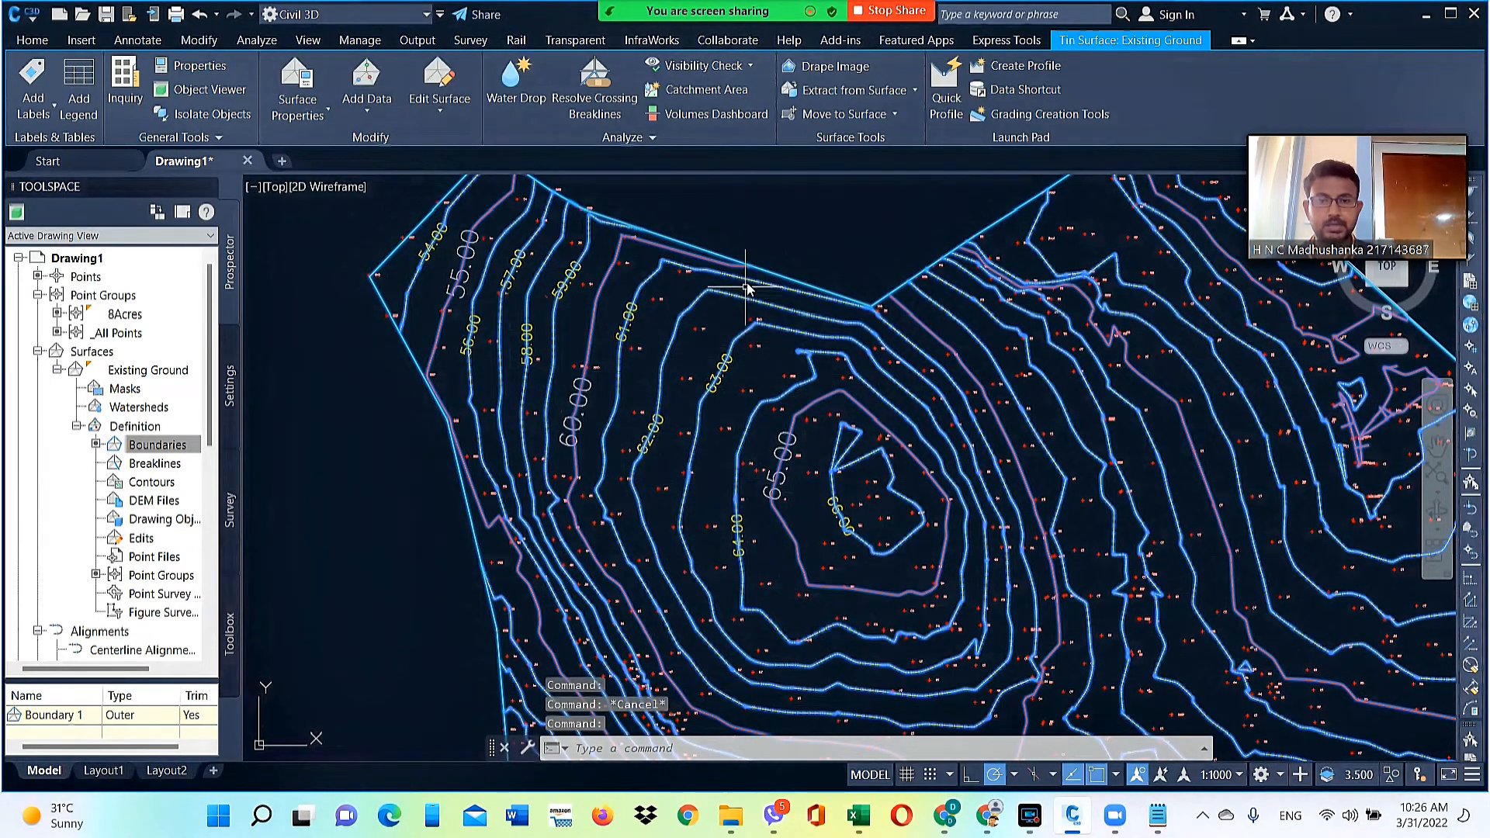
key("Escape")
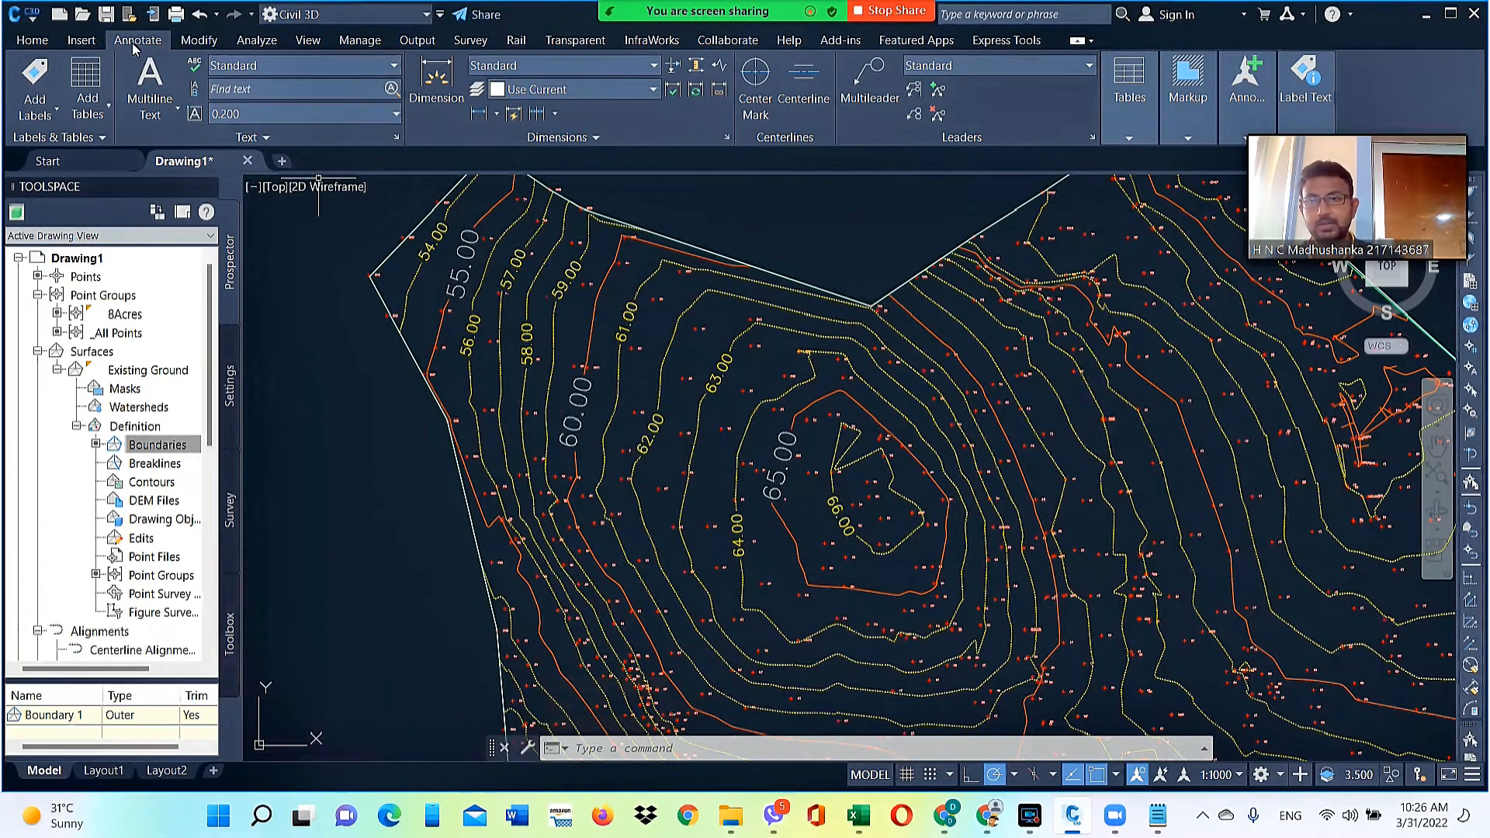
Label multiple surface contours along a line from inside the 66.00 hilltop contour to just inside the eastern boundary
left_click(31, 118)
mouse_move(109, 145)
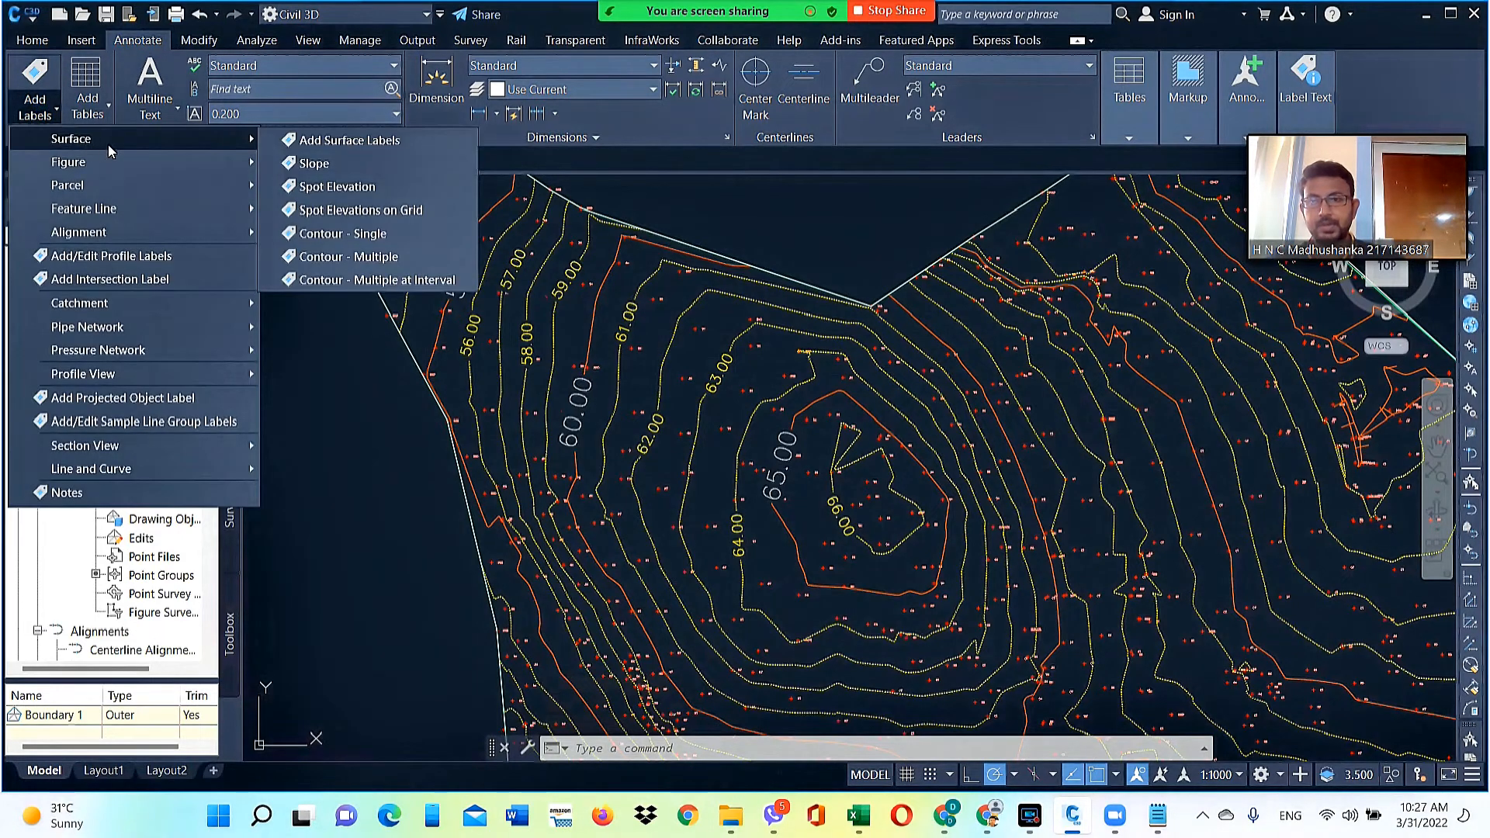
left_click(361, 261)
scroll(594, 355, "down", 3)
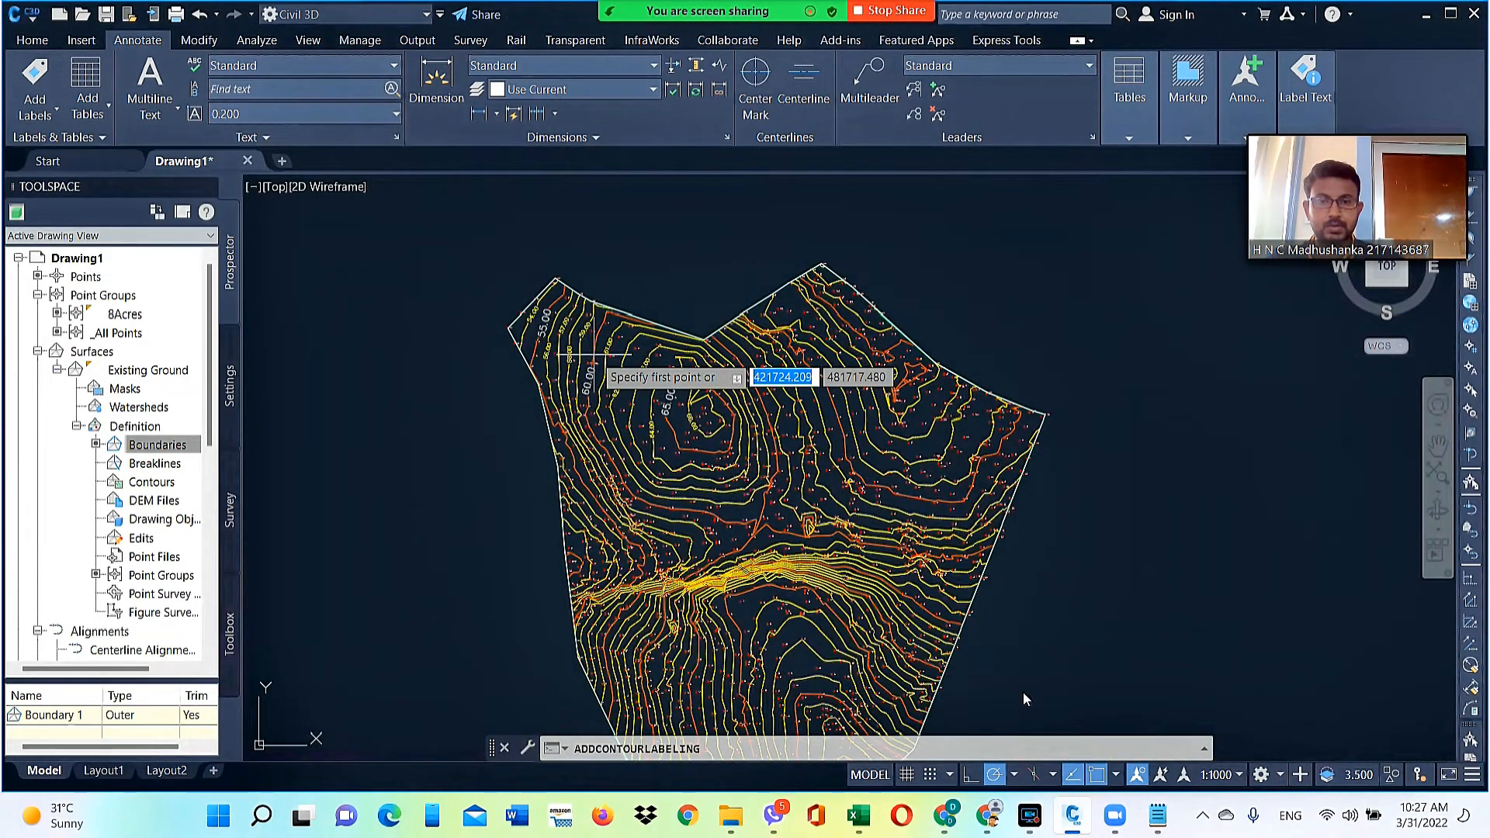
scroll(966, 630, "down", 2)
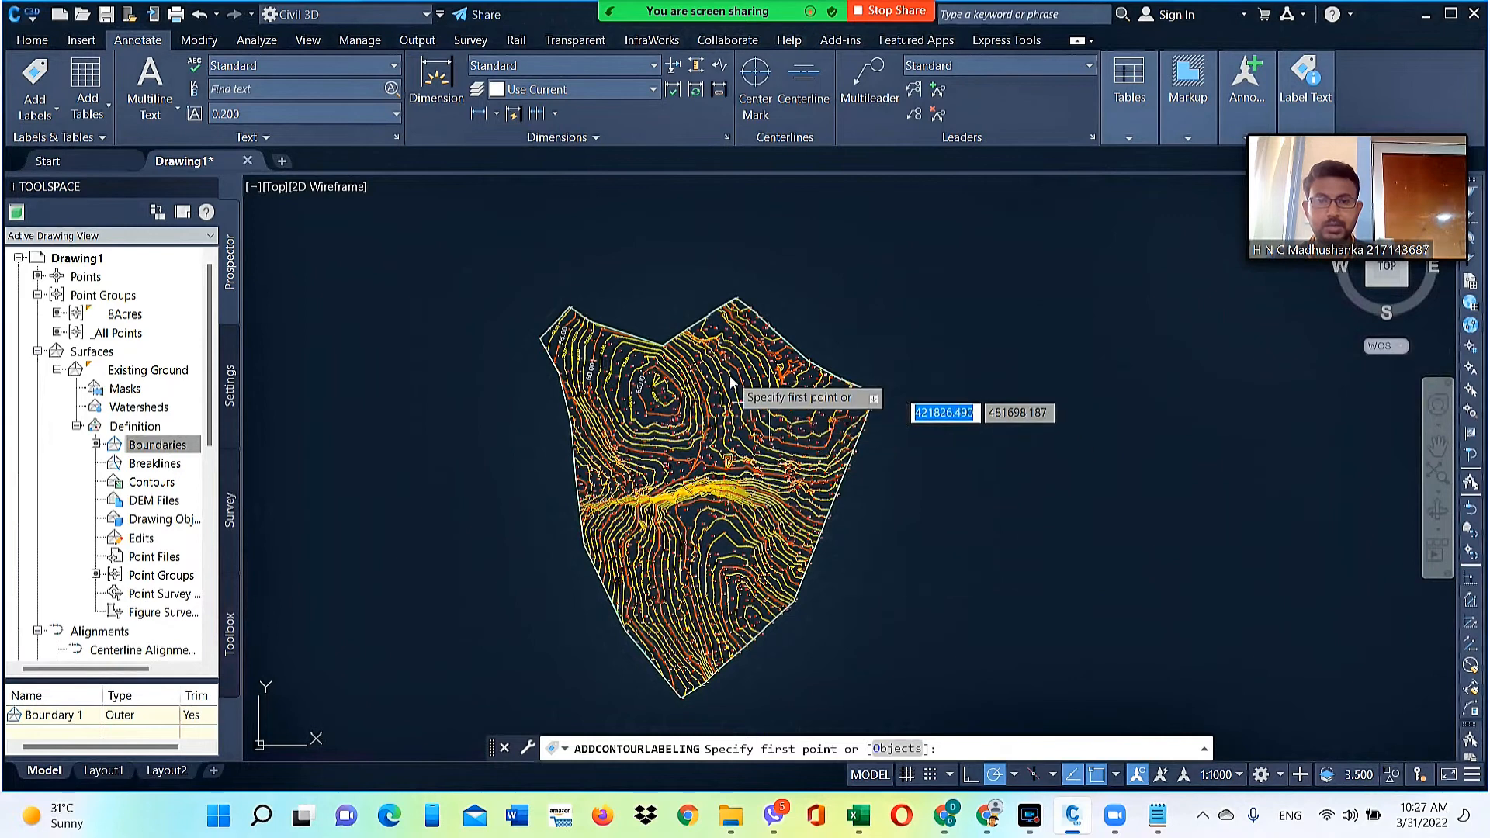
scroll(708, 395, "up", 6)
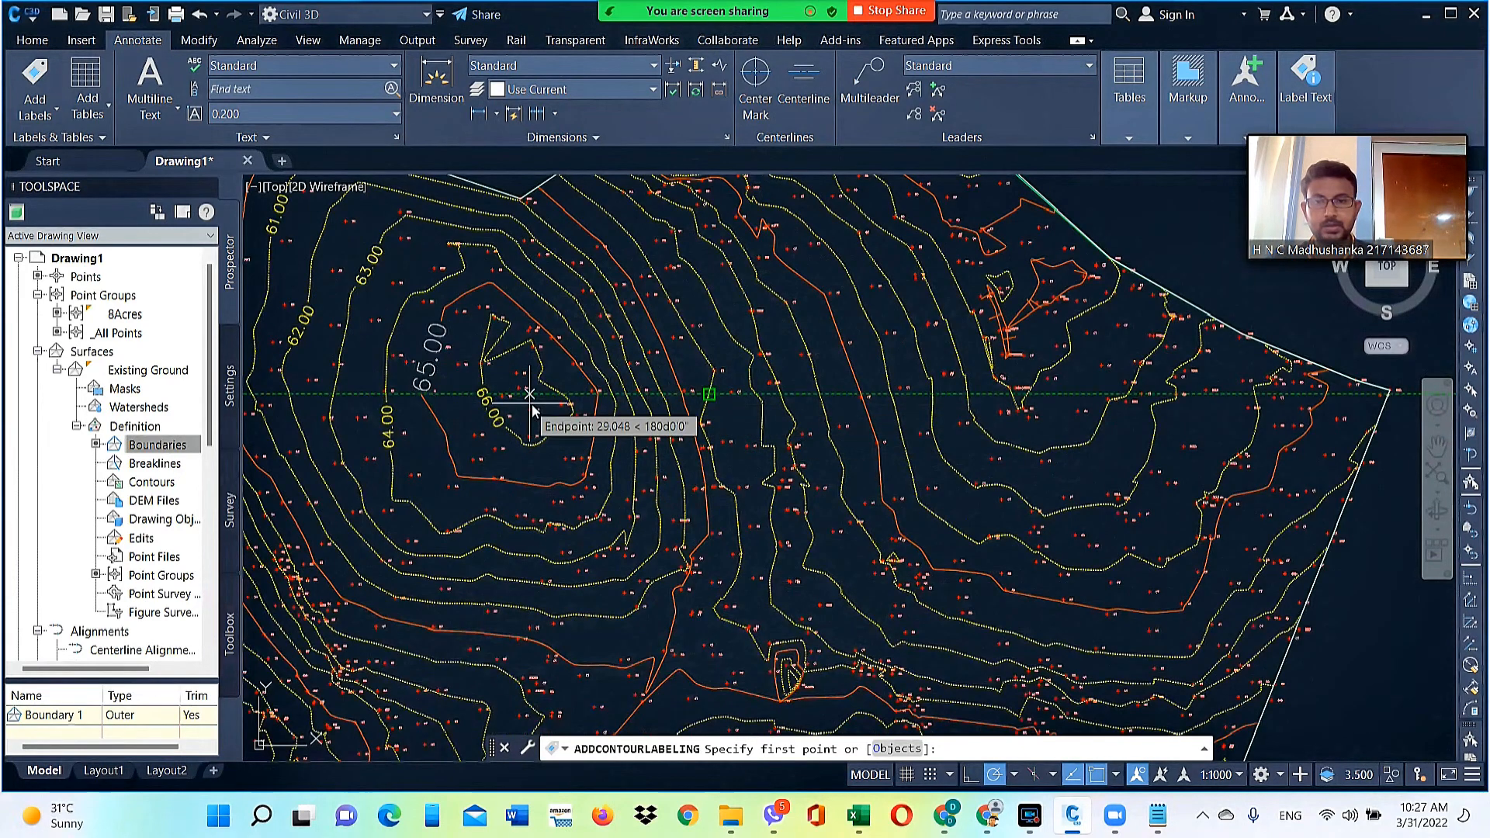
left_click(531, 409)
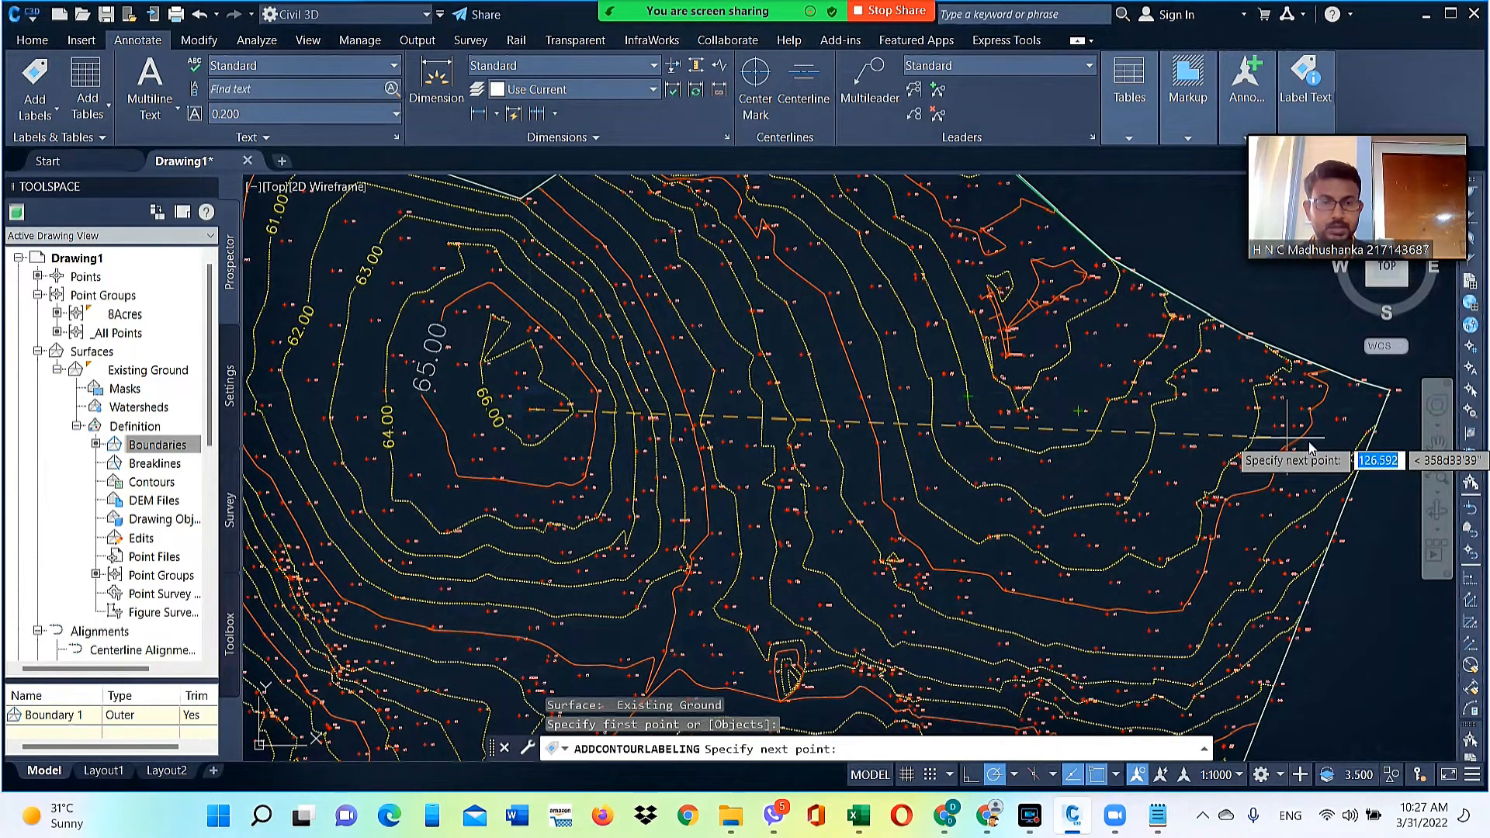
left_click(1351, 443)
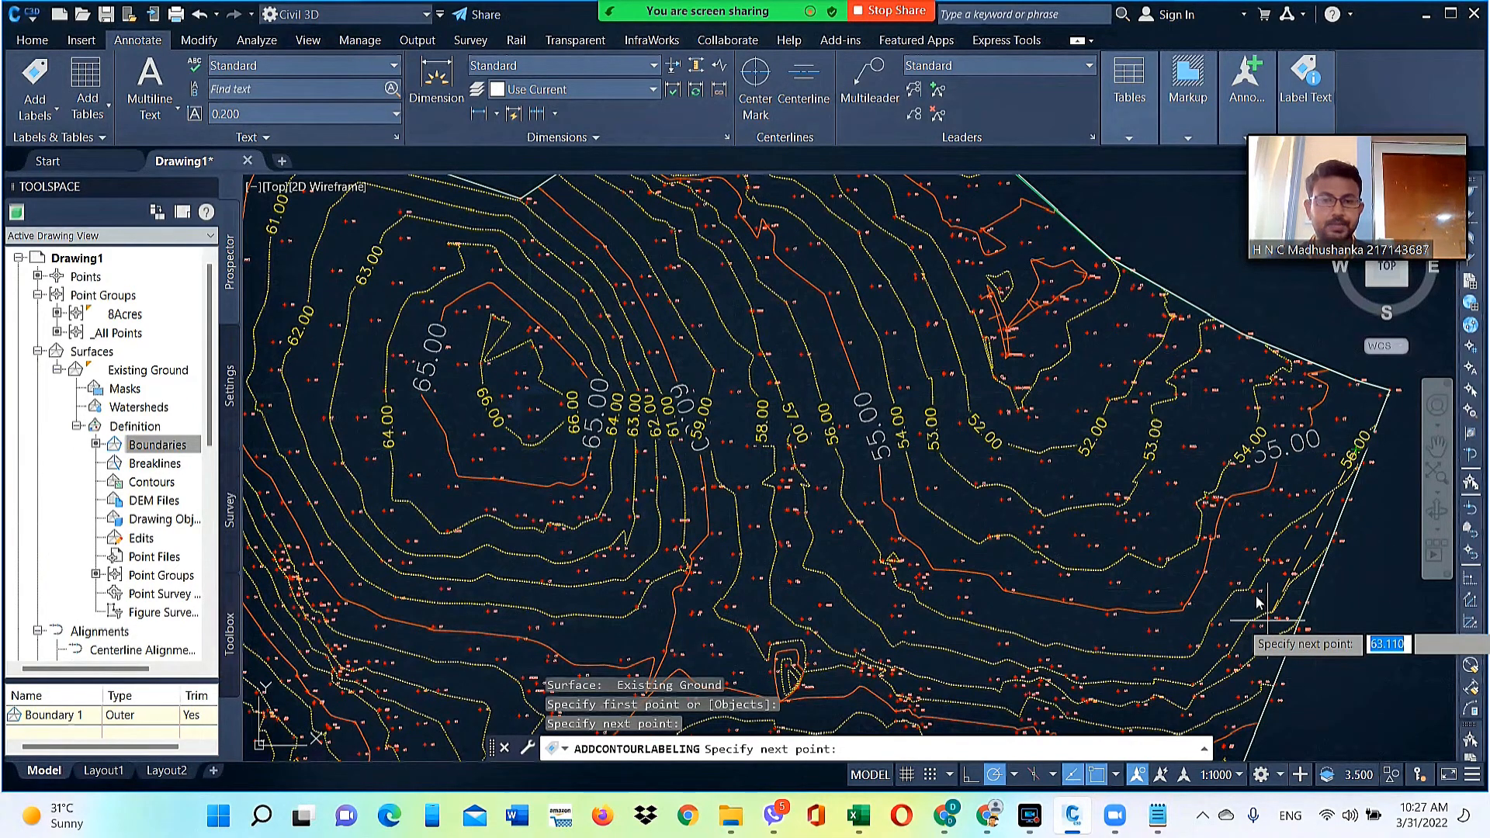
key("Escape")
Examine the new contour labels between the northwestern hilltop and the eastern boundary, and the surface contours around them
scroll(1028, 493, "down", 2)
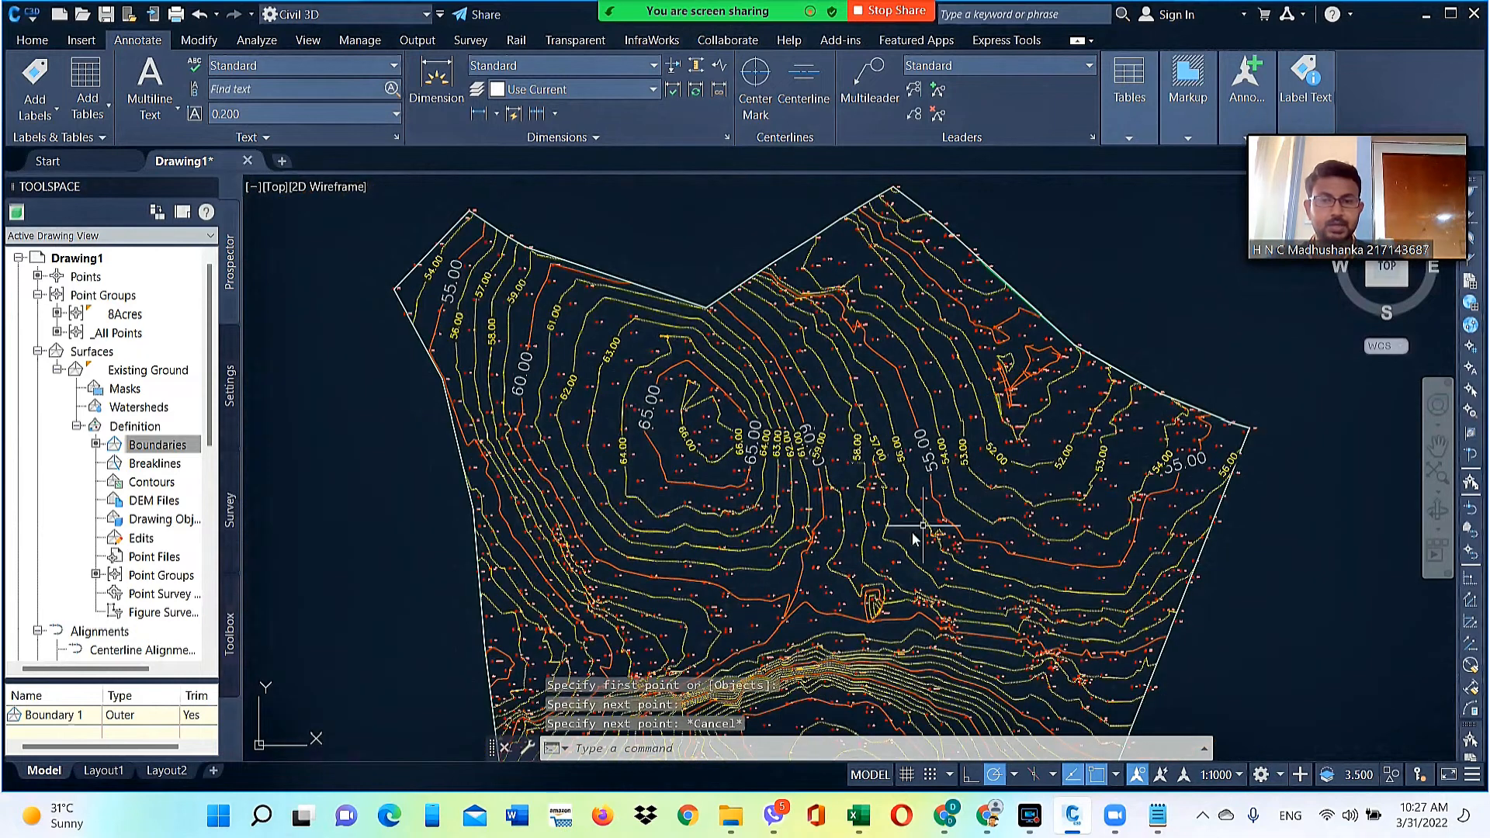
scroll(914, 537, "up", 2)
scroll(953, 496, "down", 2)
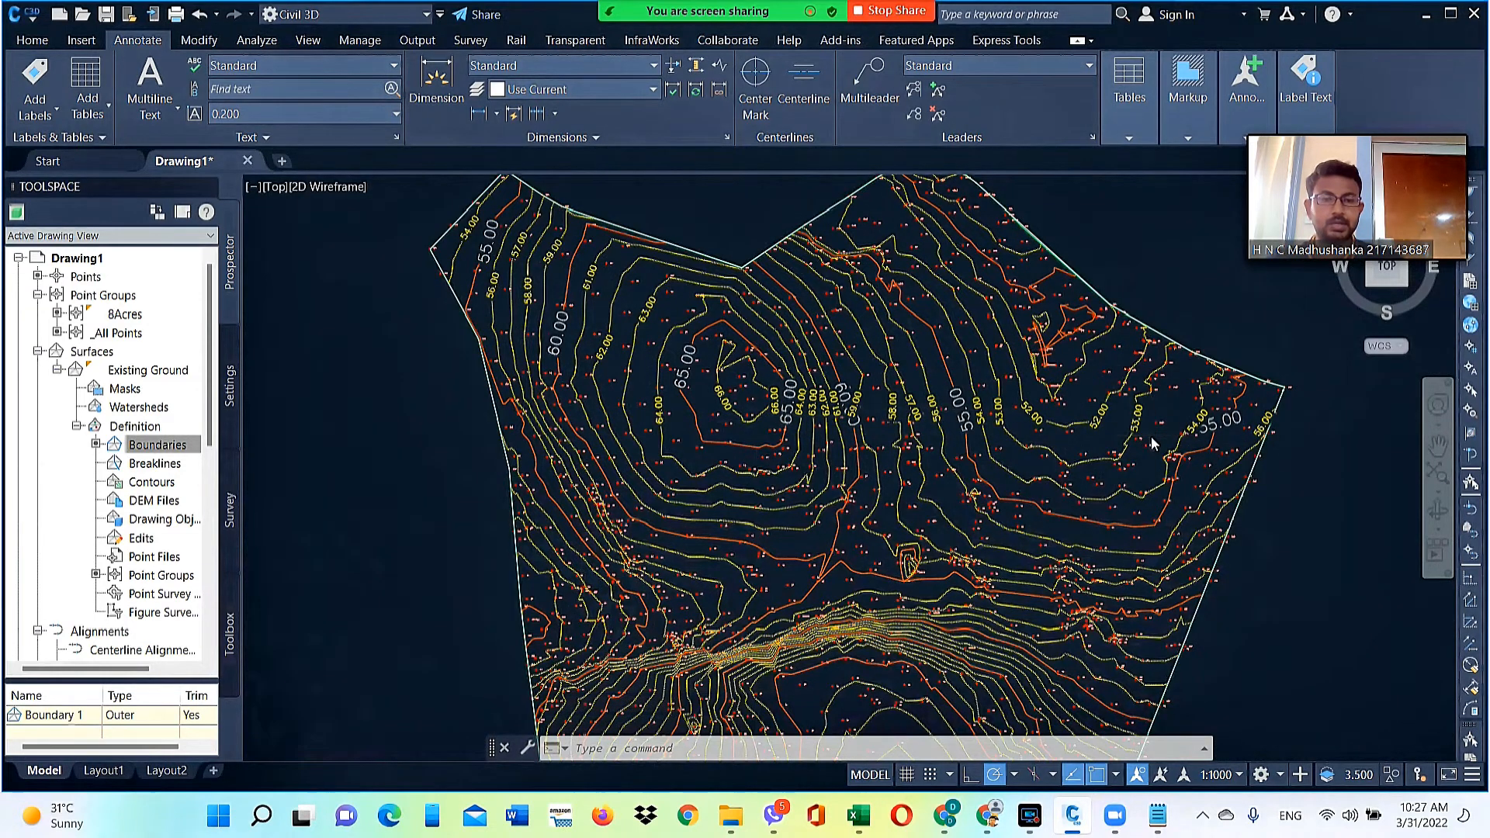
scroll(1152, 436, "up", 2)
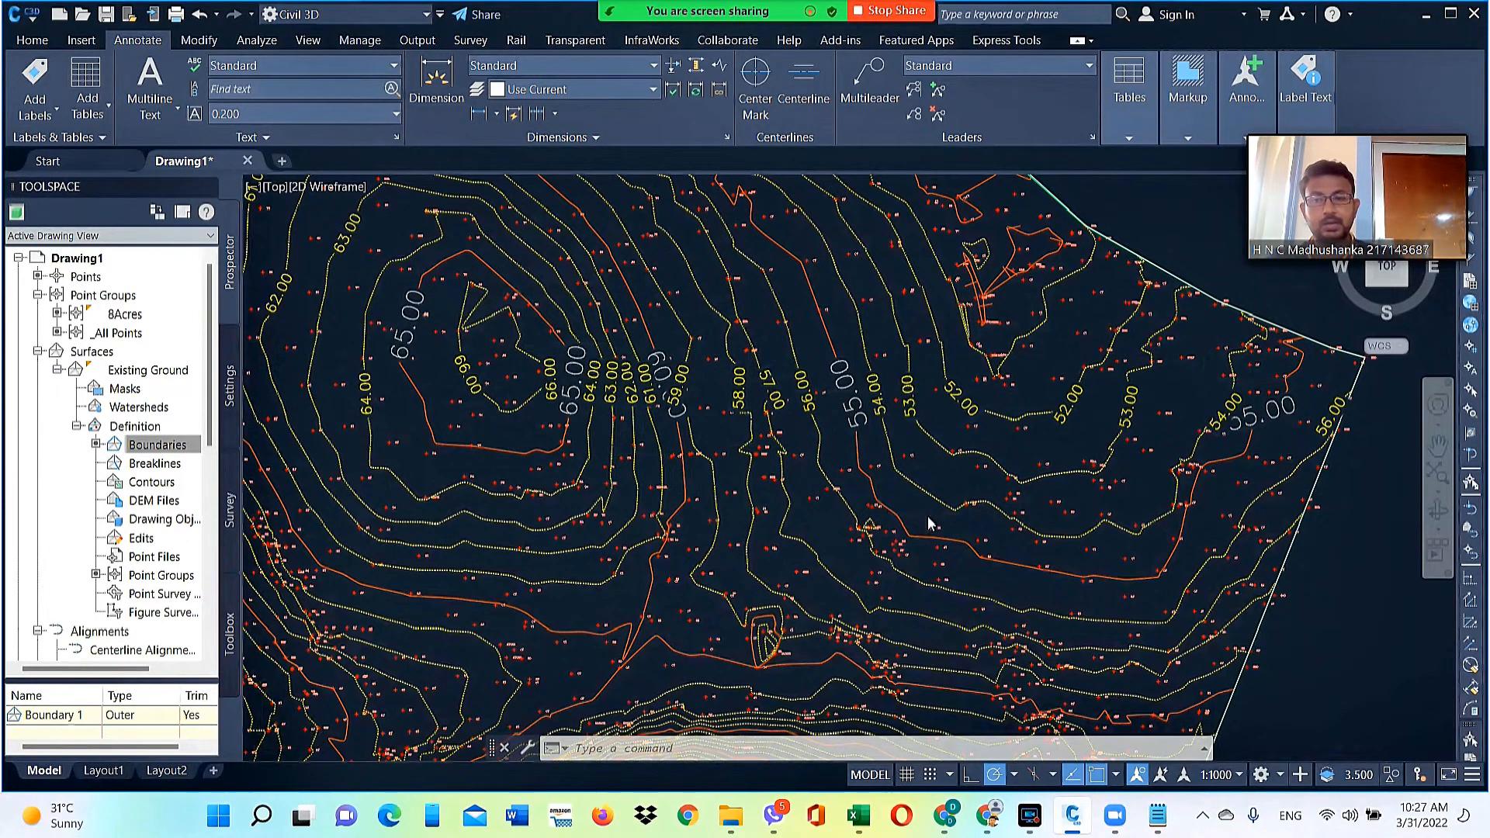
scroll(929, 524, "down", 3)
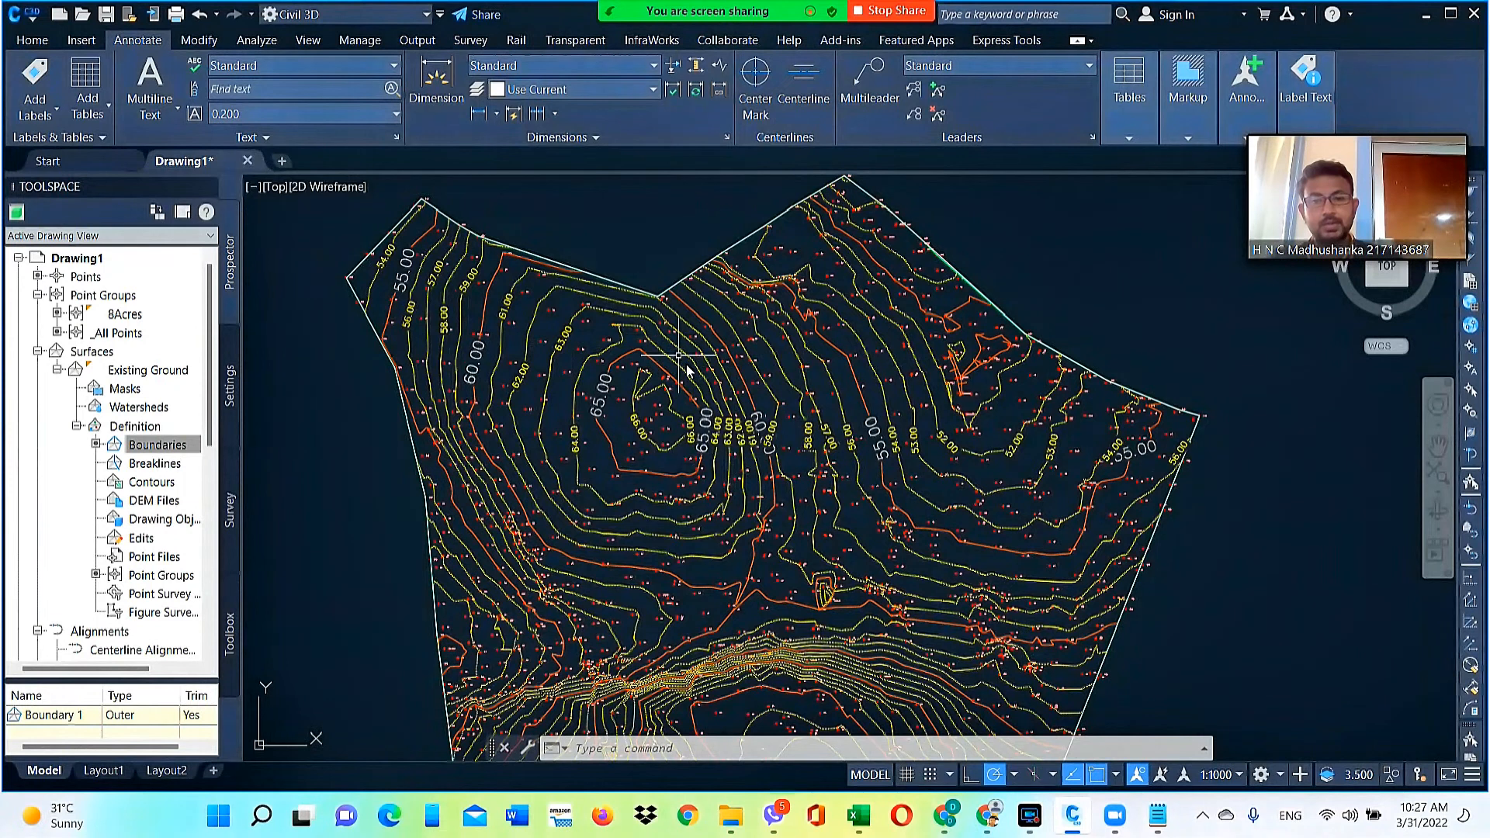
scroll(708, 372, "up", 2)
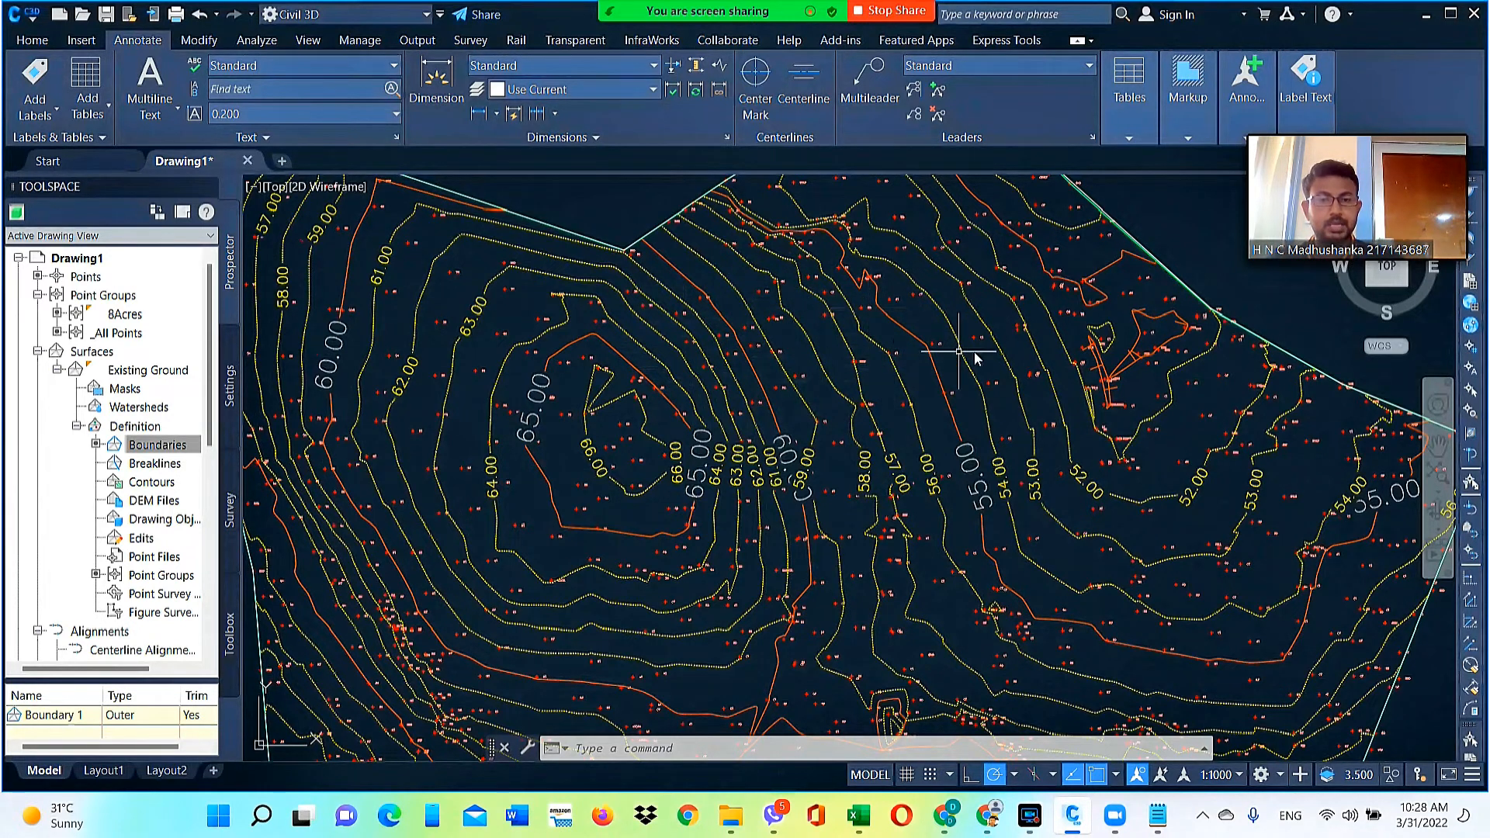
scroll(1068, 308, "down", 2)
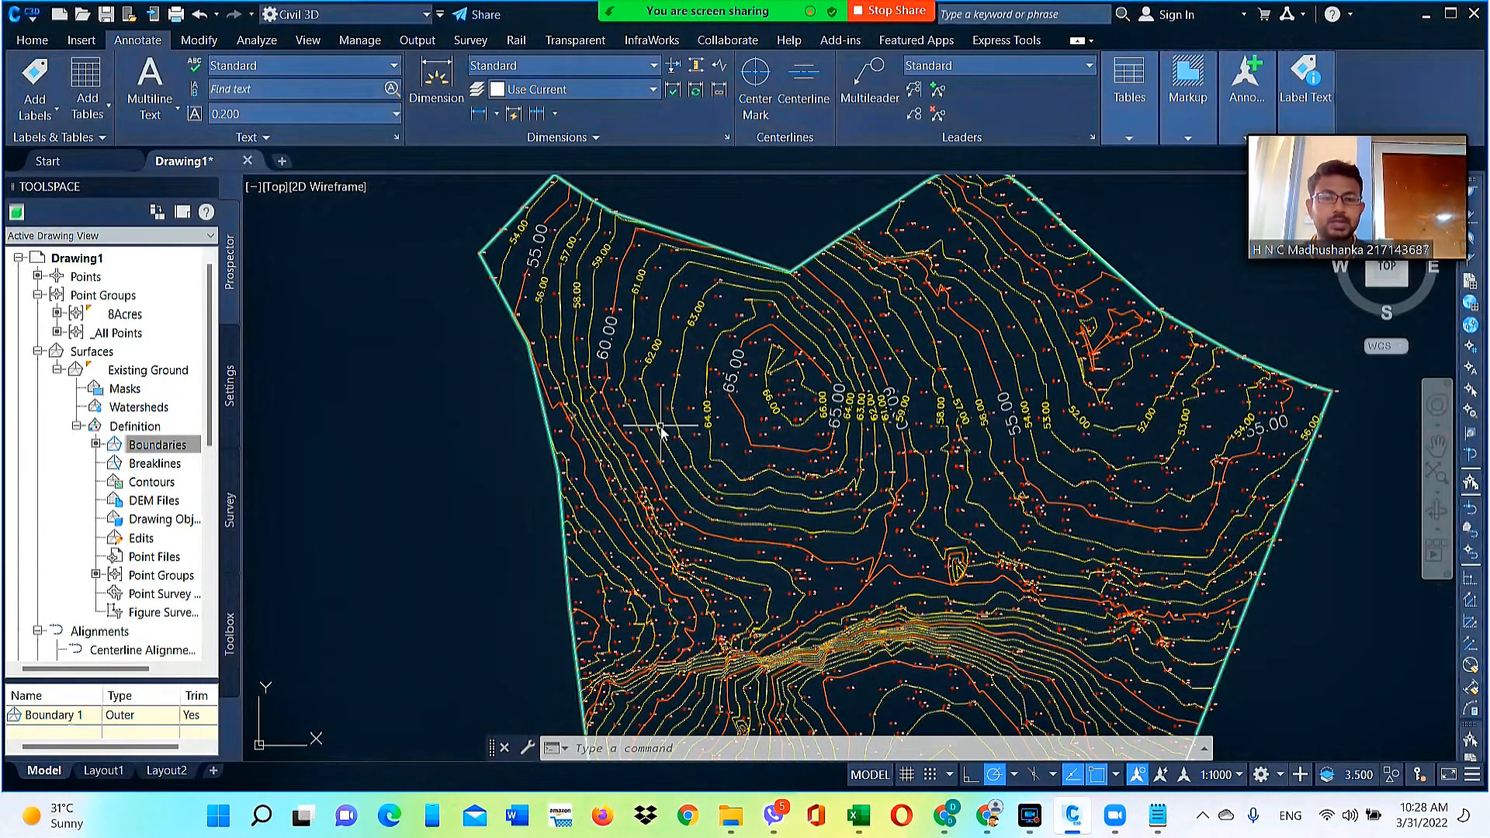
scroll(652, 425, "down", 2)
scroll(821, 522, "up", 2)
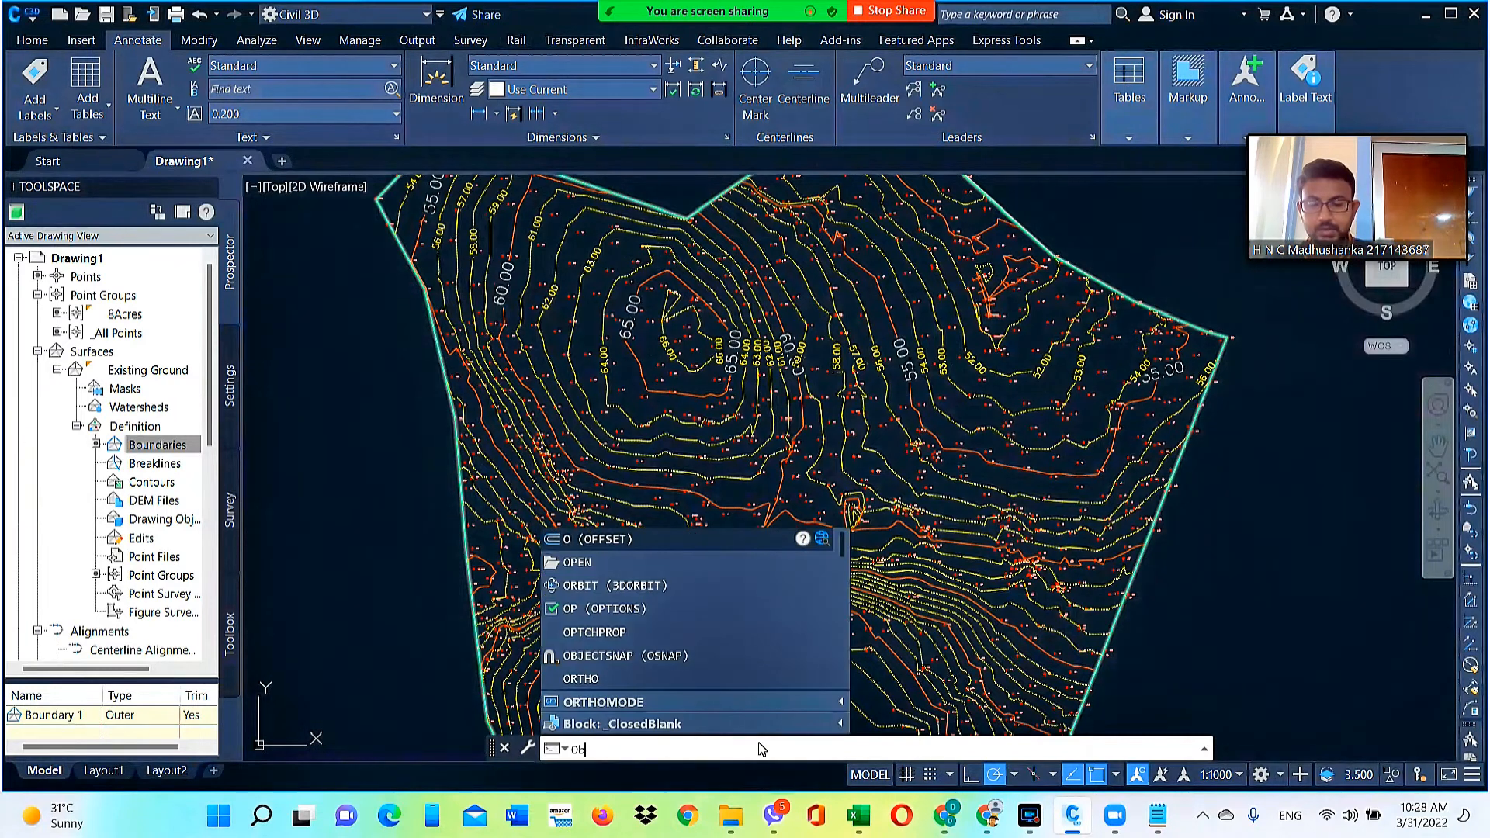
Open the outer boundary line and the Existing Ground surface together in the Object Viewer
type("bject")
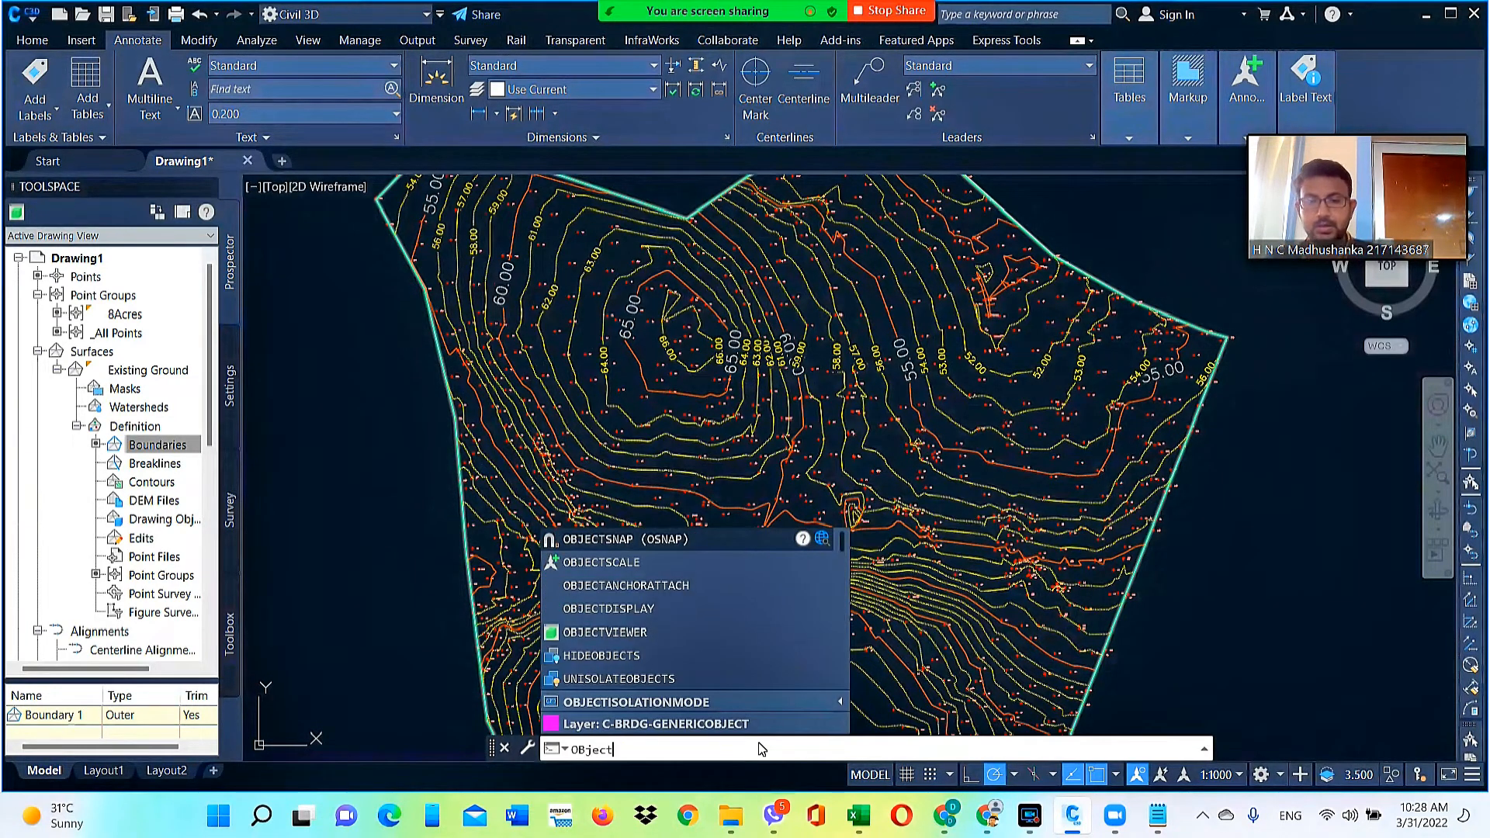
left_click(669, 632)
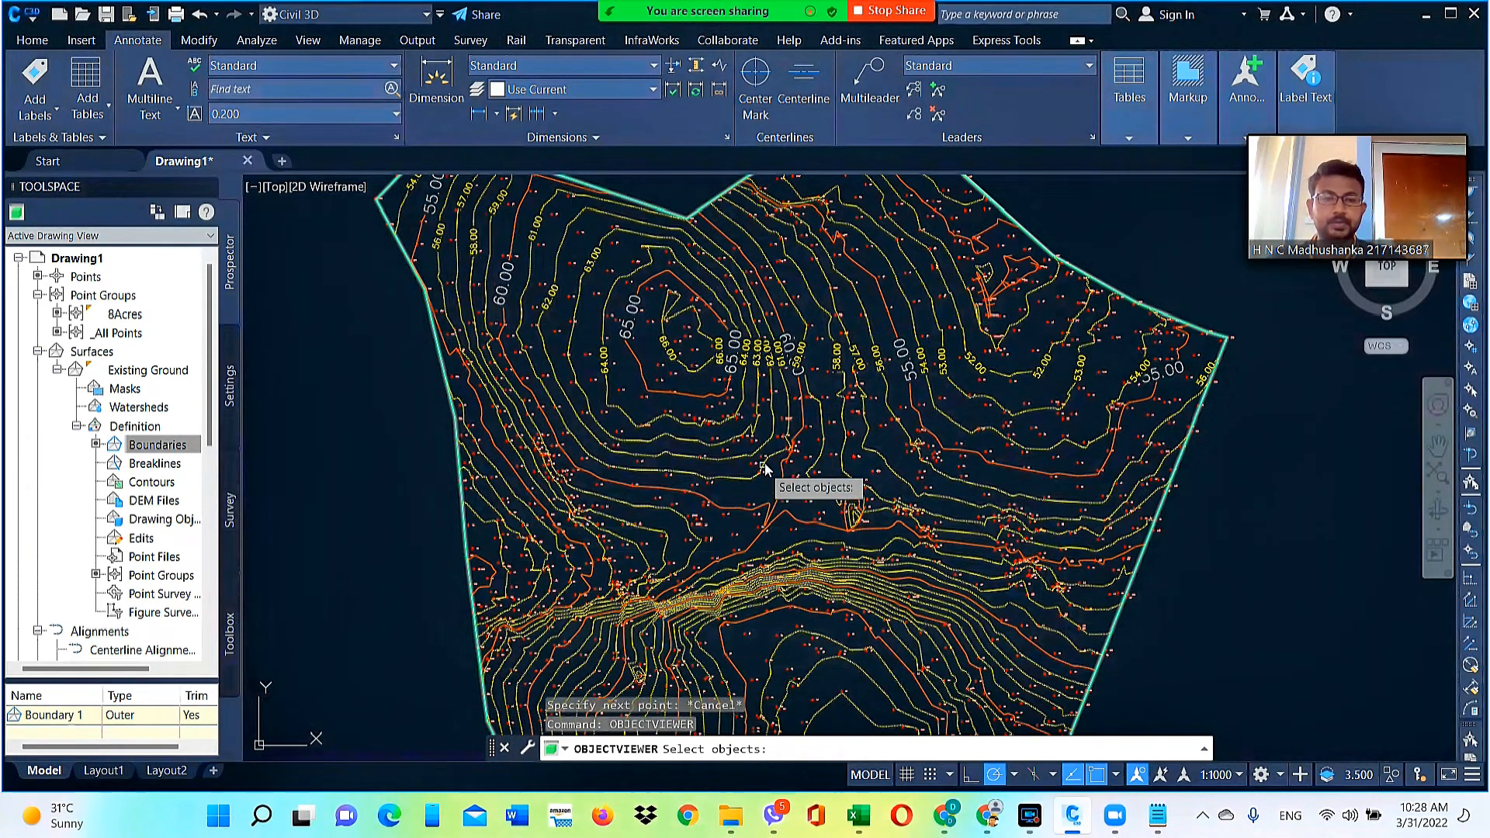
left_click(458, 470)
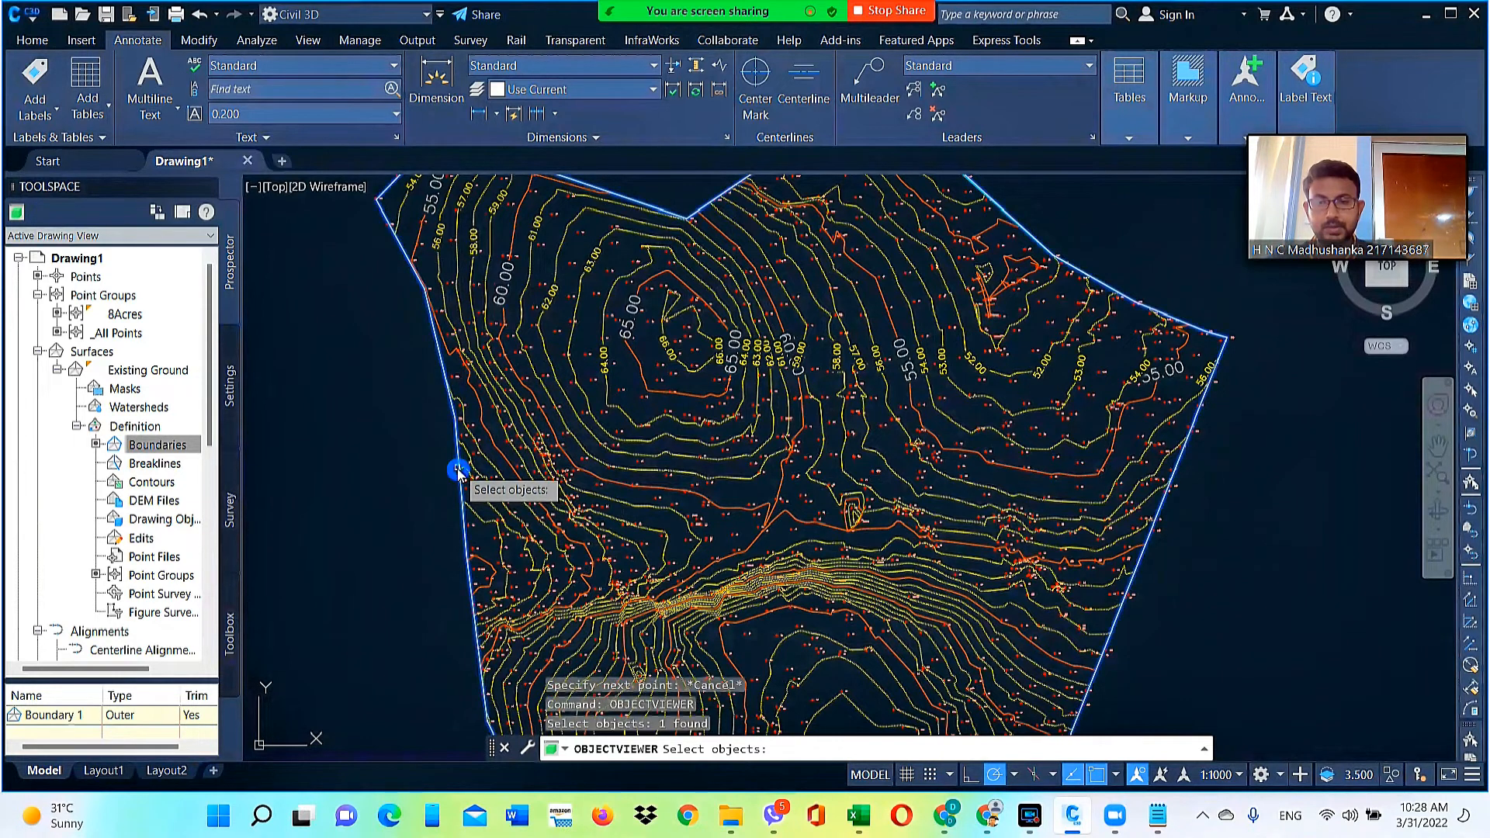
left_click(557, 389)
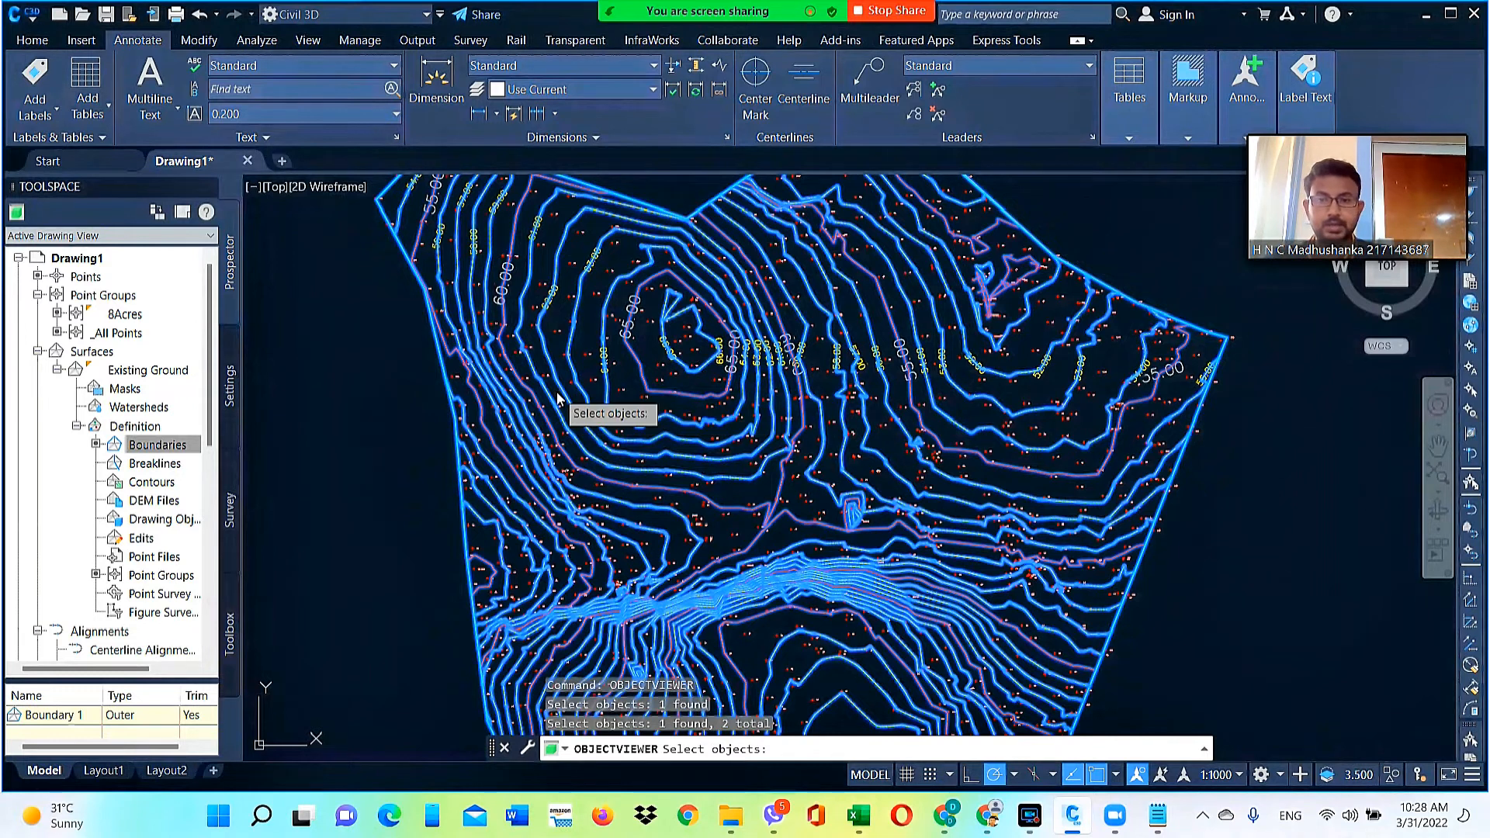
key("Return")
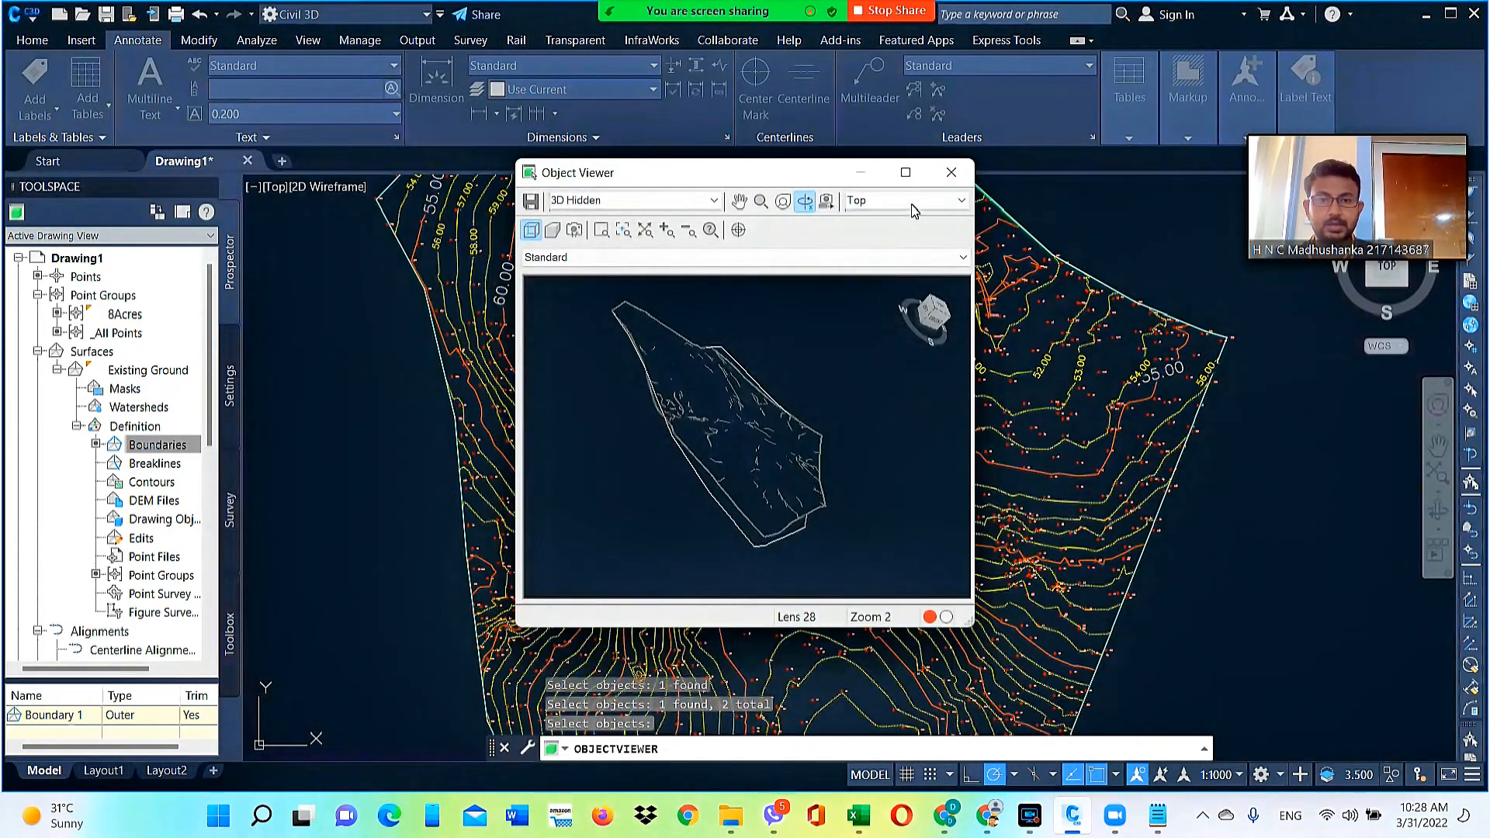
Maximize the viewer and examine the surface's relief against the boundary line from several side and oblique angles
mouse_move(773, 466)
left_mouse_down()
mouse_move(851, 458)
mouse_move(722, 505)
mouse_move(848, 558)
mouse_move(869, 492)
mouse_move(845, 427)
mouse_move(845, 449)
mouse_move(861, 404)
left_mouse_up()
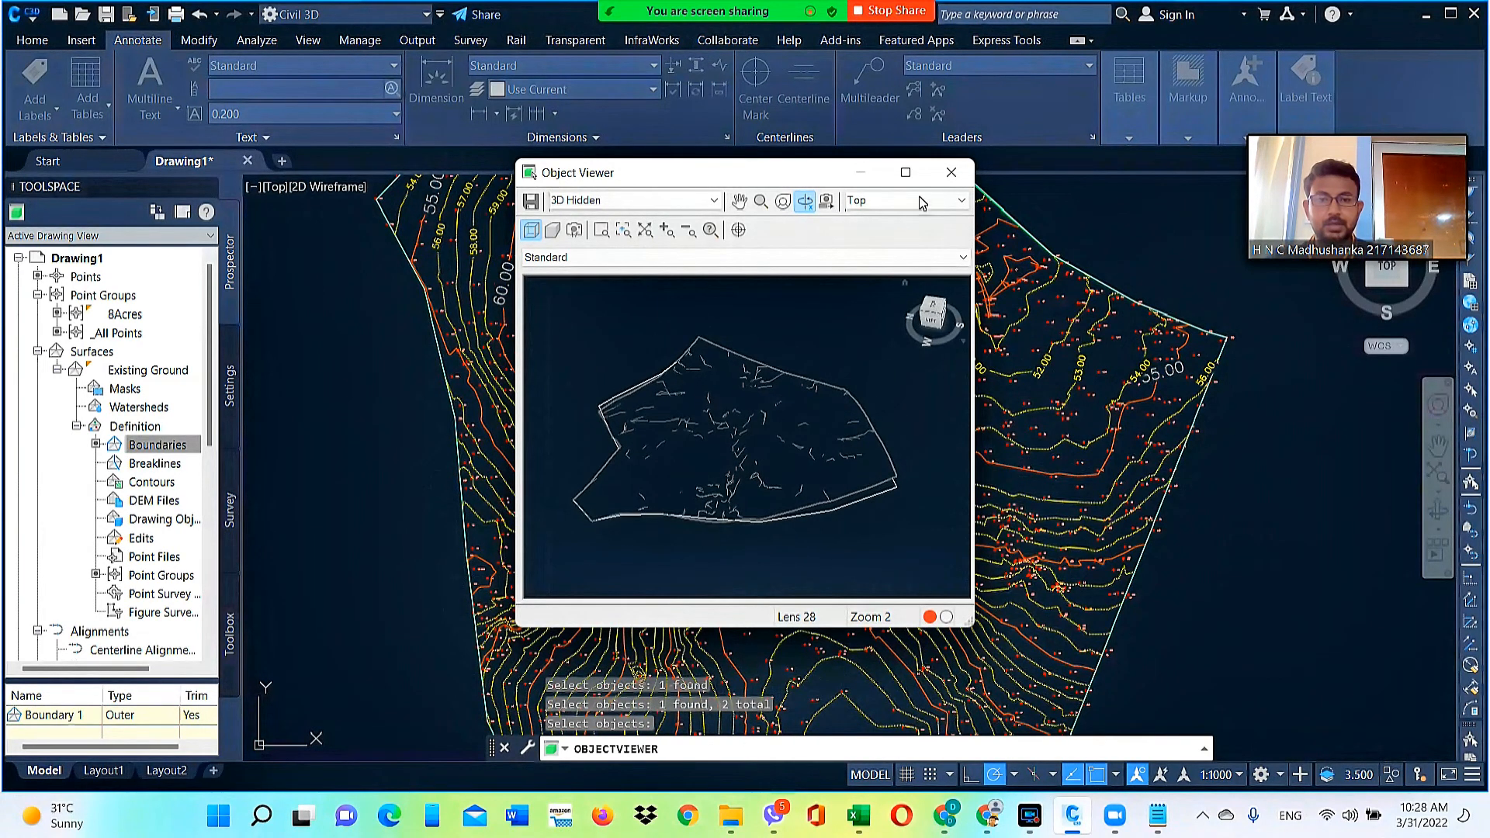
left_click(905, 174)
left_click_drag(730, 514, 756, 436)
left_click_drag(733, 535, 631, 526)
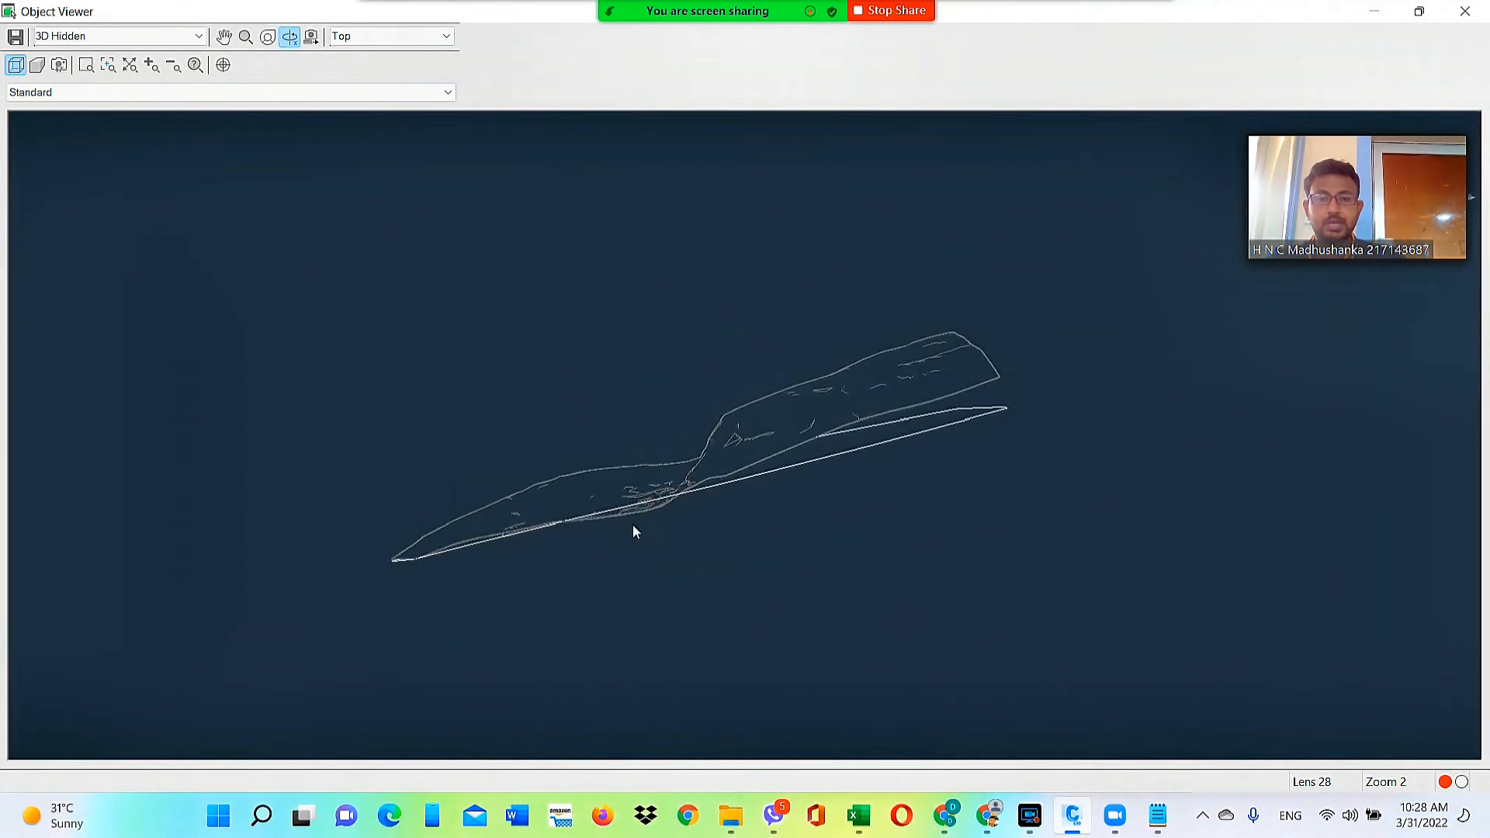
left_click_drag(938, 342, 1024, 396)
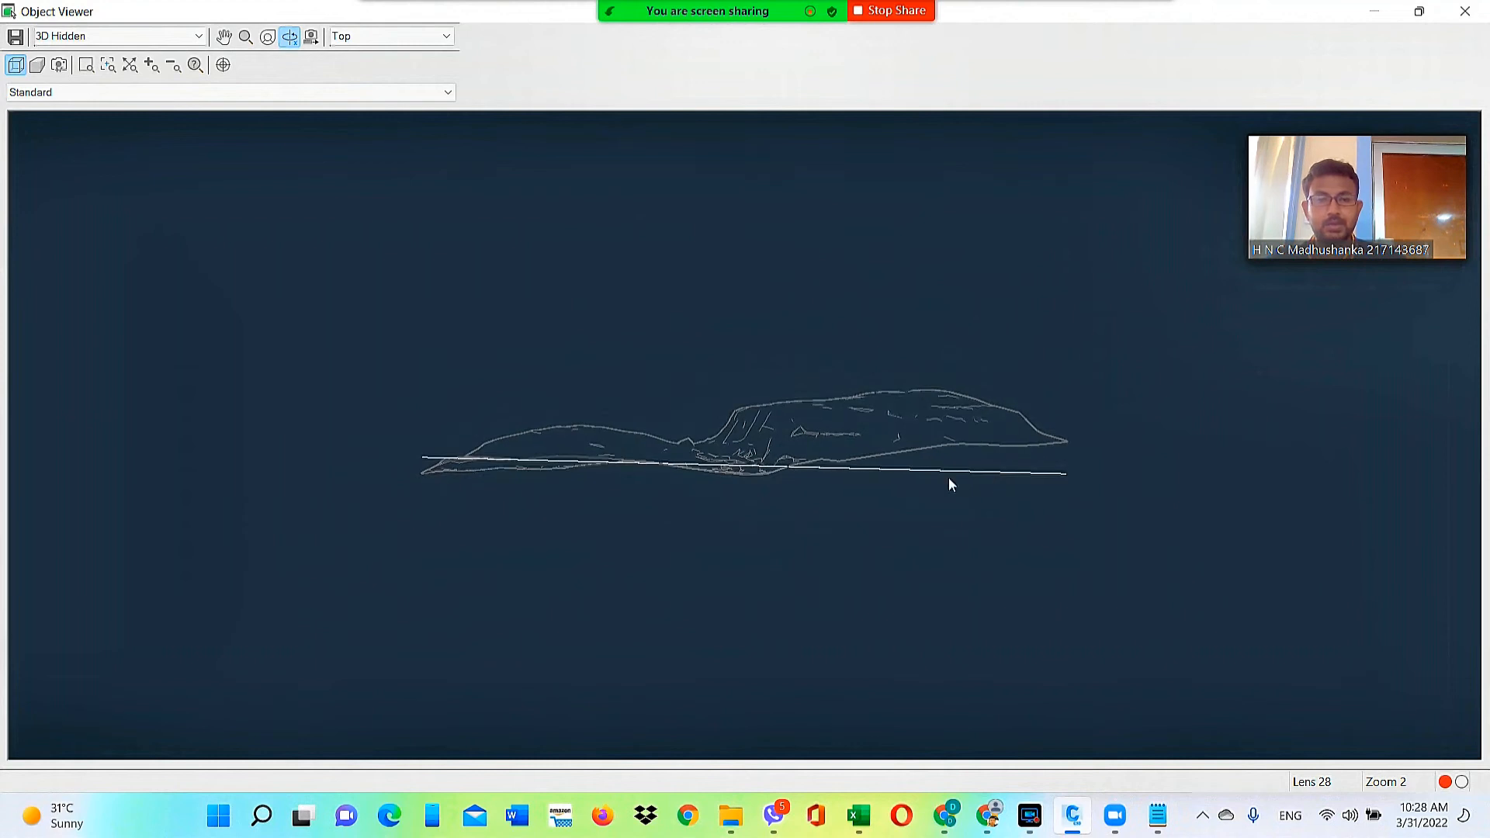
left_click_drag(682, 456, 744, 528)
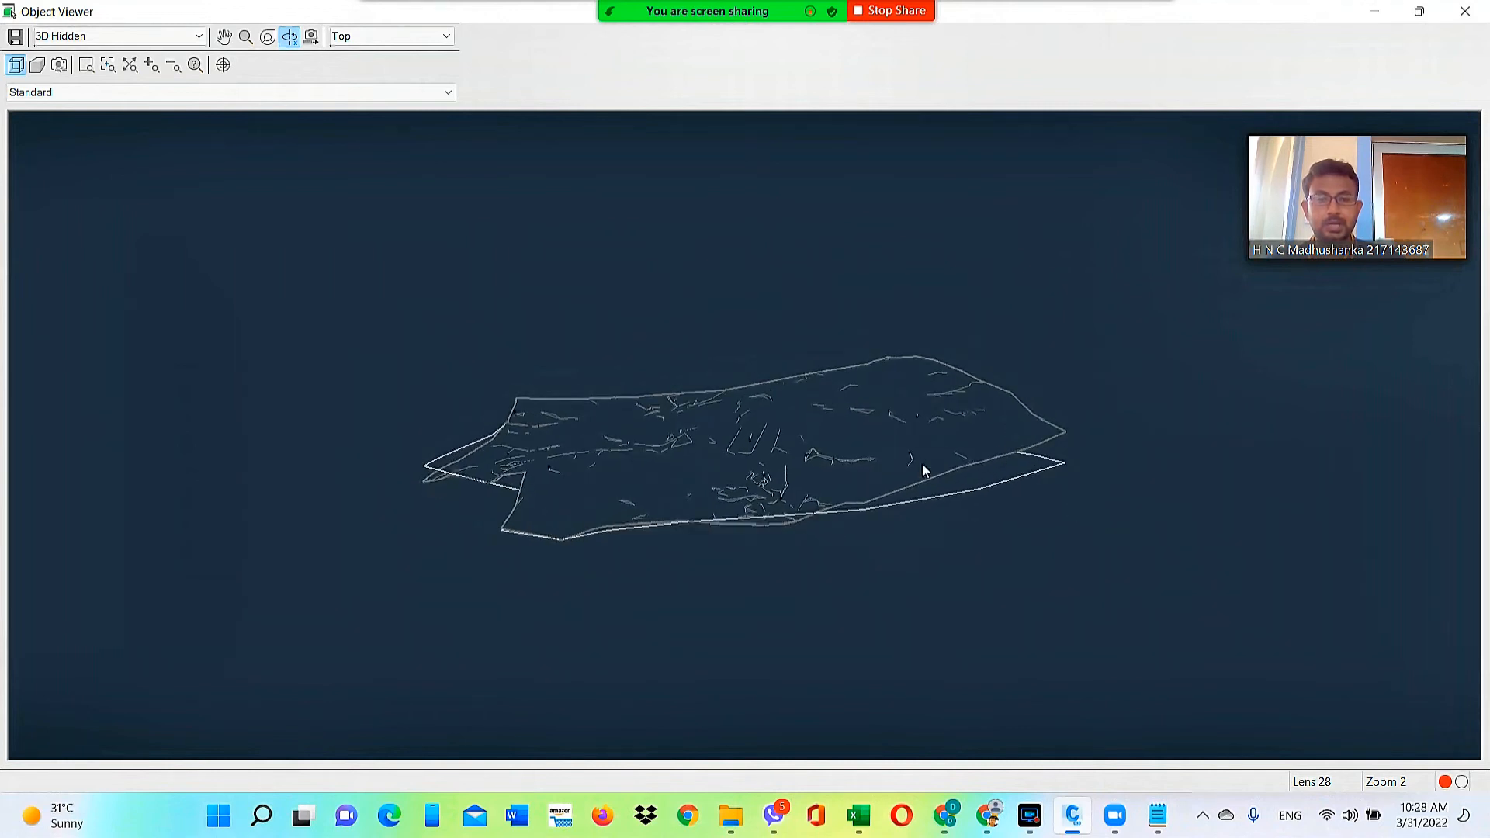
mouse_move(993, 483)
left_mouse_down()
mouse_move(990, 519)
mouse_move(984, 488)
mouse_move(1008, 502)
mouse_move(1005, 466)
left_mouse_up()
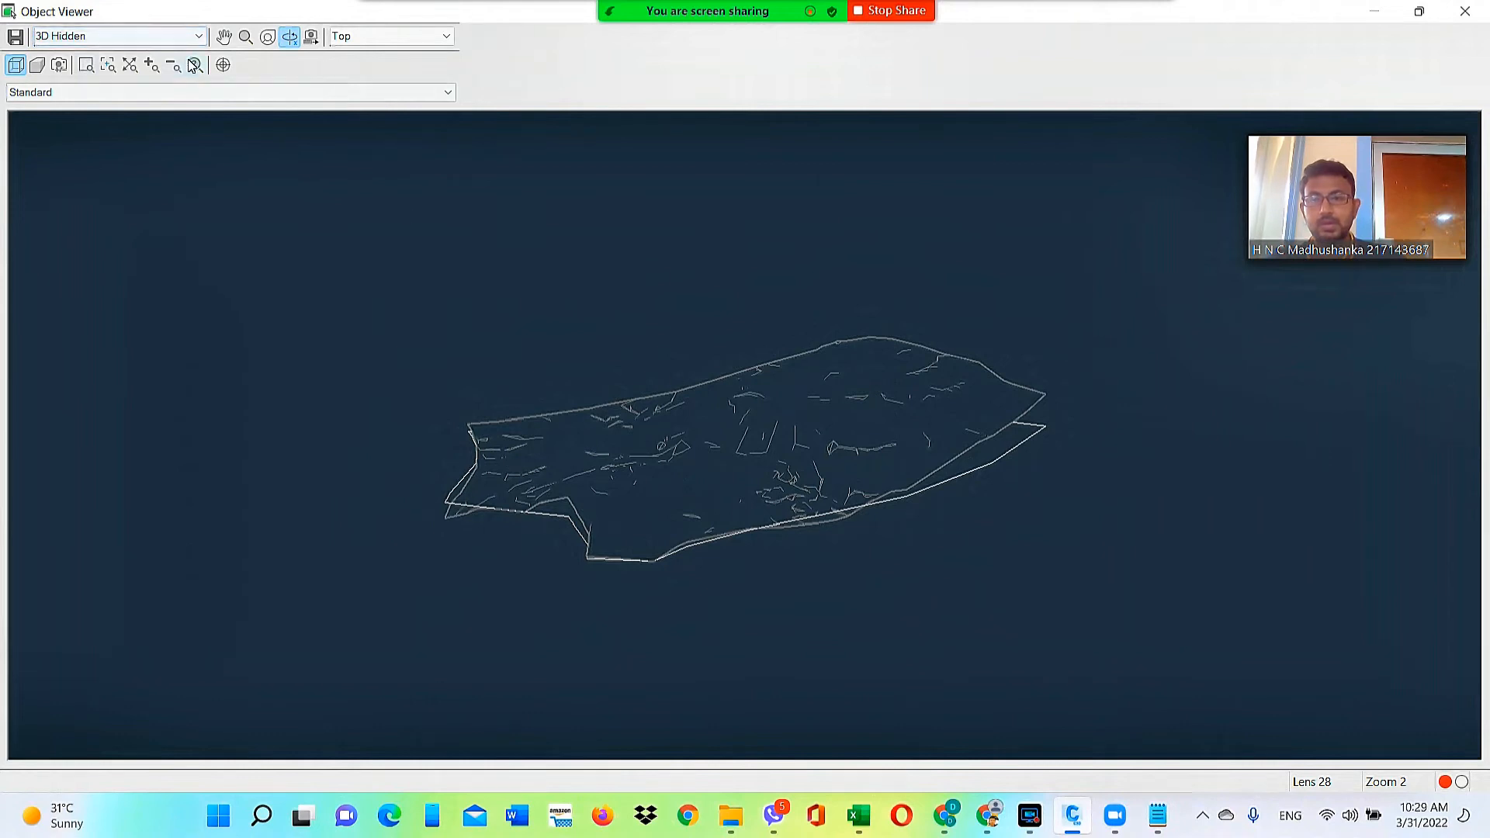
Show the surface preview in the Conceptual visual style
left_click(199, 37)
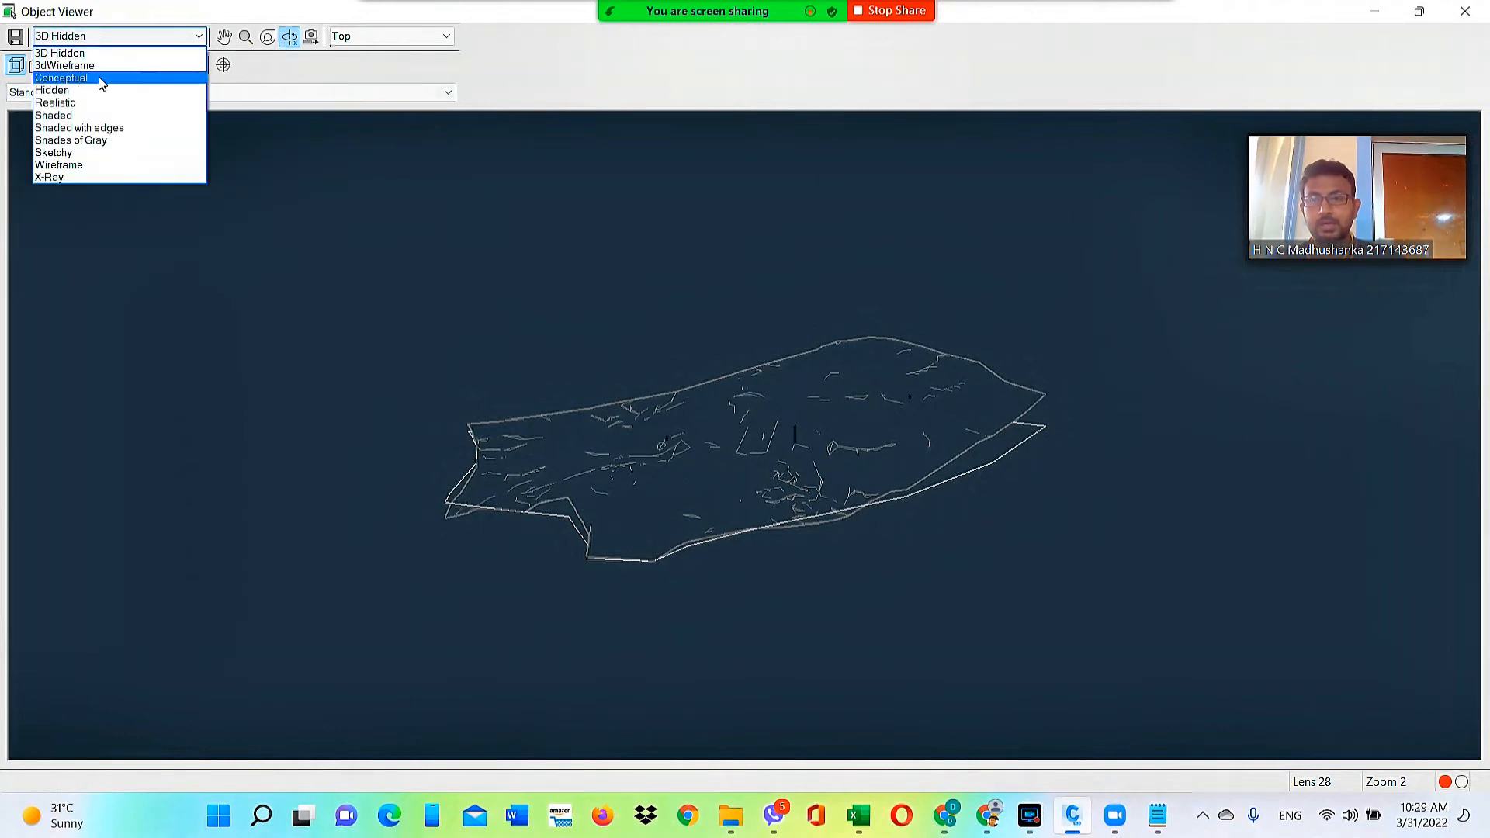
left_click(102, 79)
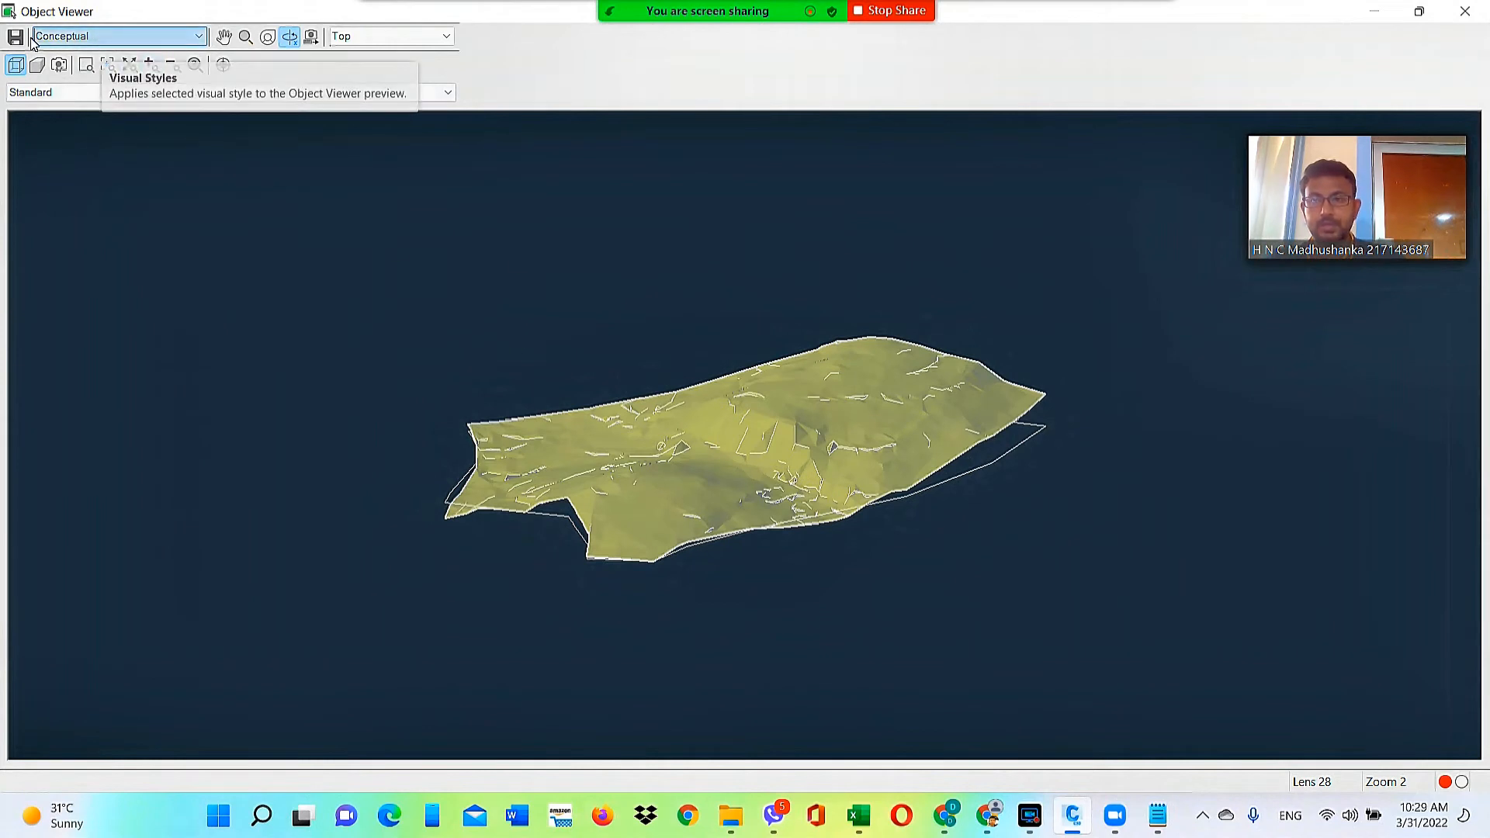
left_click(135, 38)
left_click(131, 39)
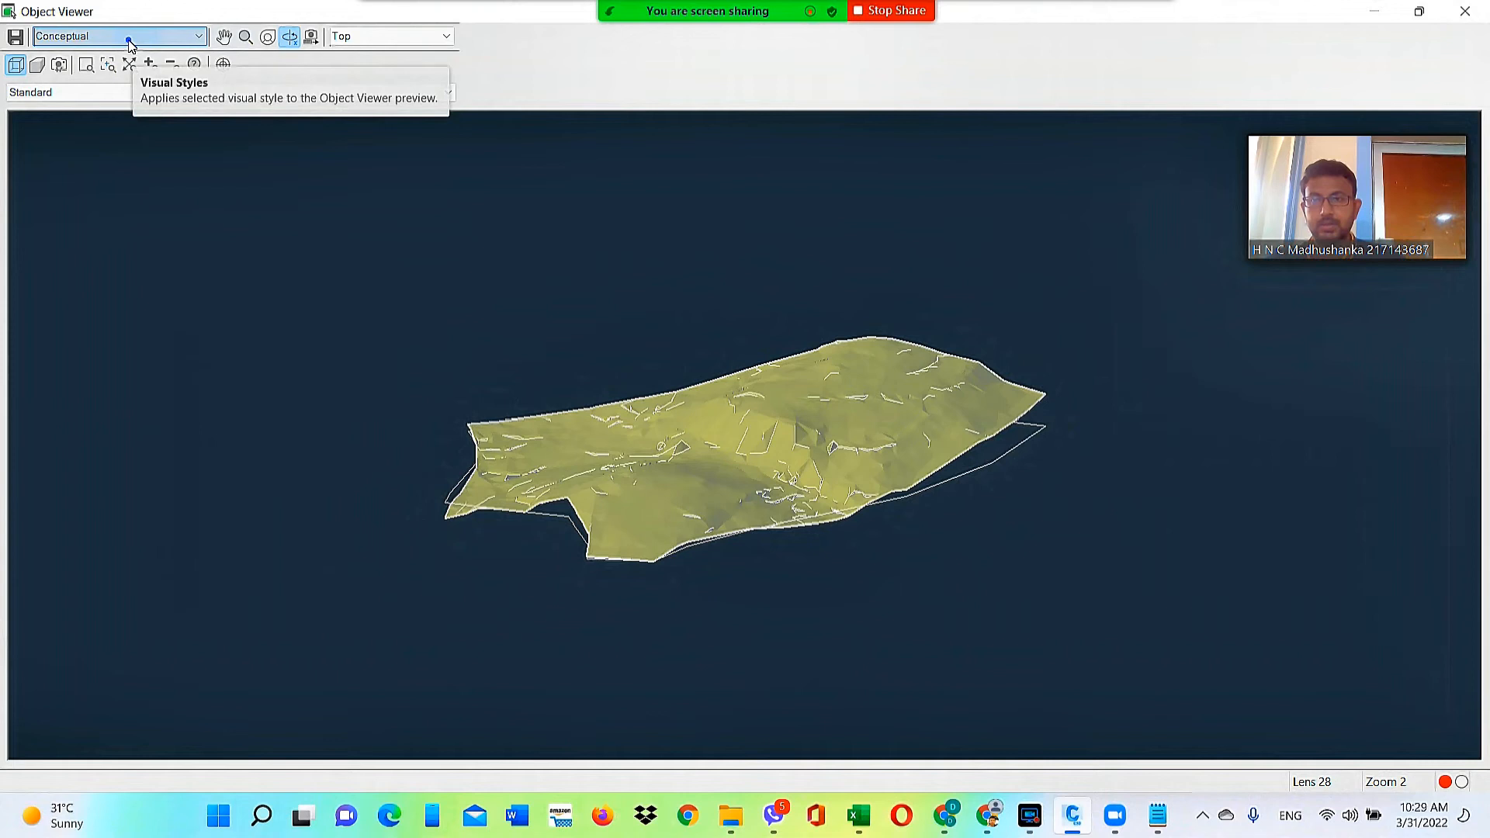
left_click(129, 39)
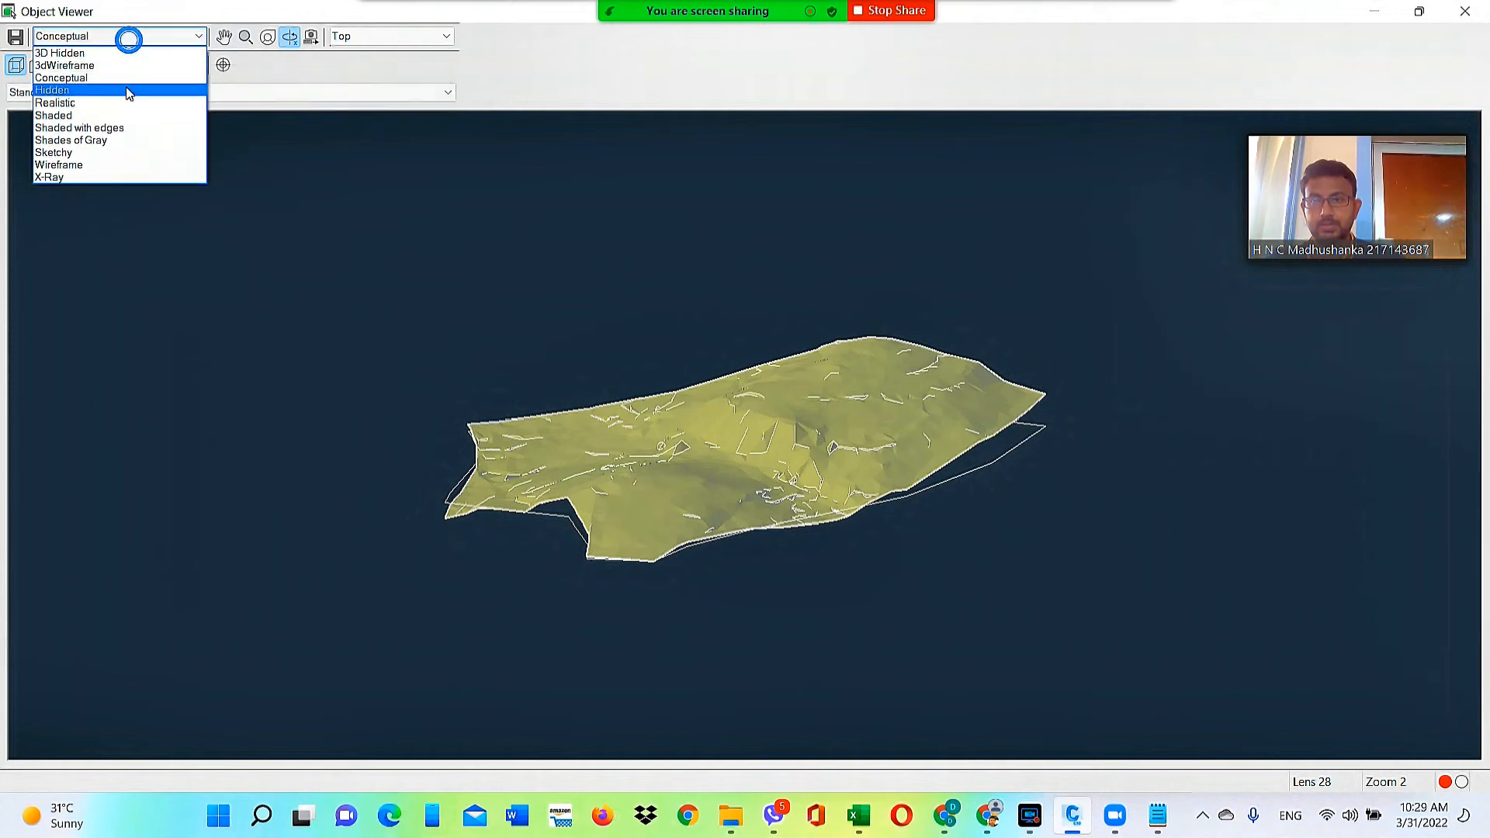
left_click(66, 80)
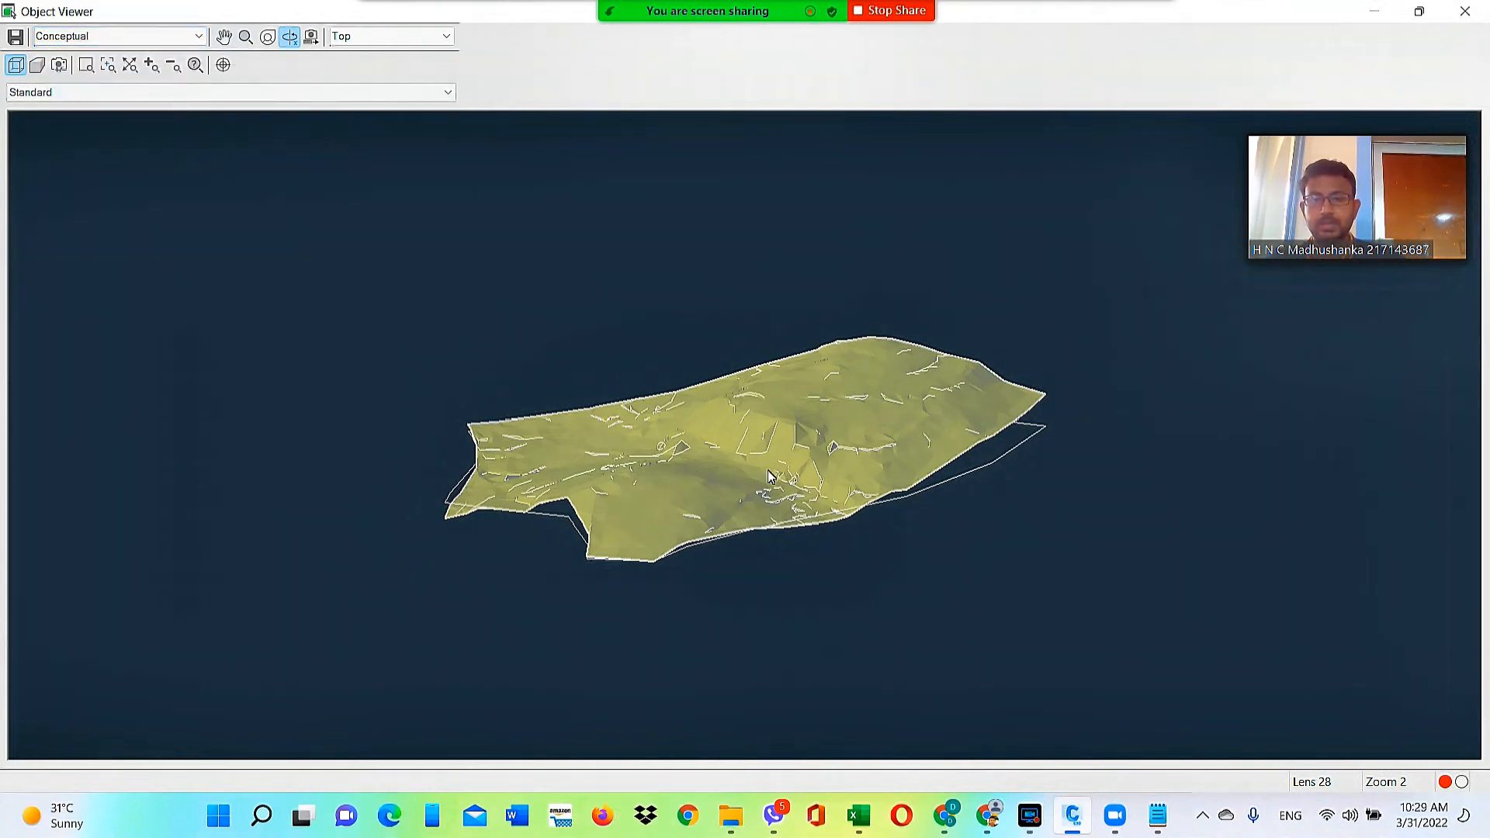
Examine the shaded terrain's hills, valley and steep slope from side, oblique and overhead angles, and close the viewer
left_click_drag(802, 470, 473, 451)
left_click_drag(813, 511, 701, 434)
left_click_drag(723, 515, 698, 431)
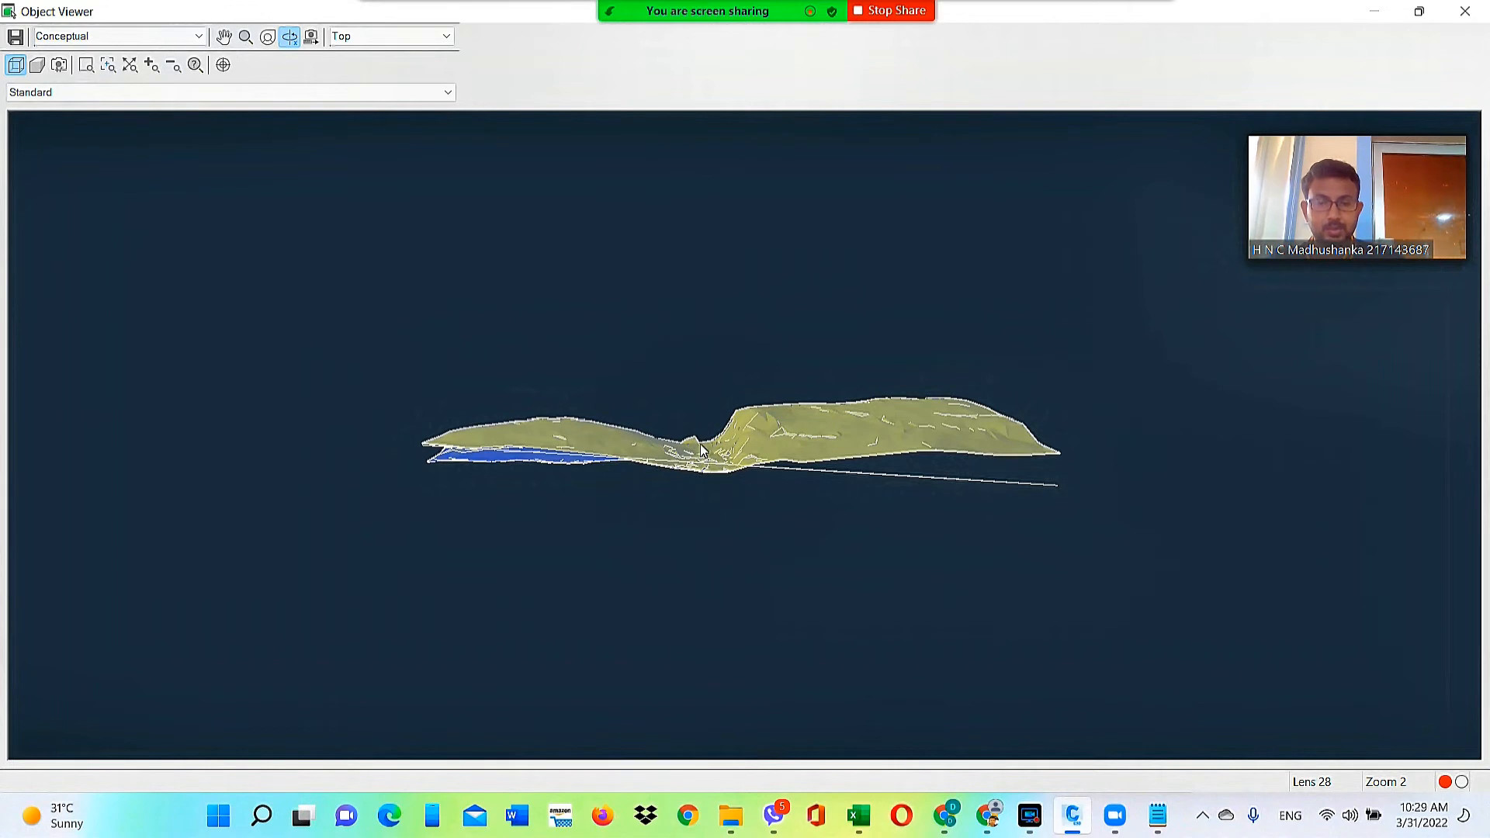
mouse_move(695, 450)
left_mouse_down()
mouse_move(840, 553)
mouse_move(822, 555)
left_mouse_up()
mouse_move(611, 537)
left_mouse_down()
mouse_move(966, 591)
mouse_move(914, 520)
mouse_move(920, 482)
mouse_move(779, 526)
mouse_move(845, 482)
mouse_move(919, 509)
mouse_move(843, 510)
mouse_move(930, 473)
mouse_move(737, 508)
mouse_move(850, 491)
mouse_move(756, 578)
mouse_move(620, 518)
mouse_move(620, 402)
mouse_move(598, 487)
mouse_move(647, 498)
mouse_move(859, 456)
mouse_move(715, 506)
mouse_move(650, 386)
mouse_move(699, 397)
mouse_move(711, 424)
mouse_move(675, 485)
mouse_move(627, 420)
mouse_move(628, 464)
mouse_move(728, 526)
mouse_move(805, 423)
mouse_move(708, 514)
left_mouse_up()
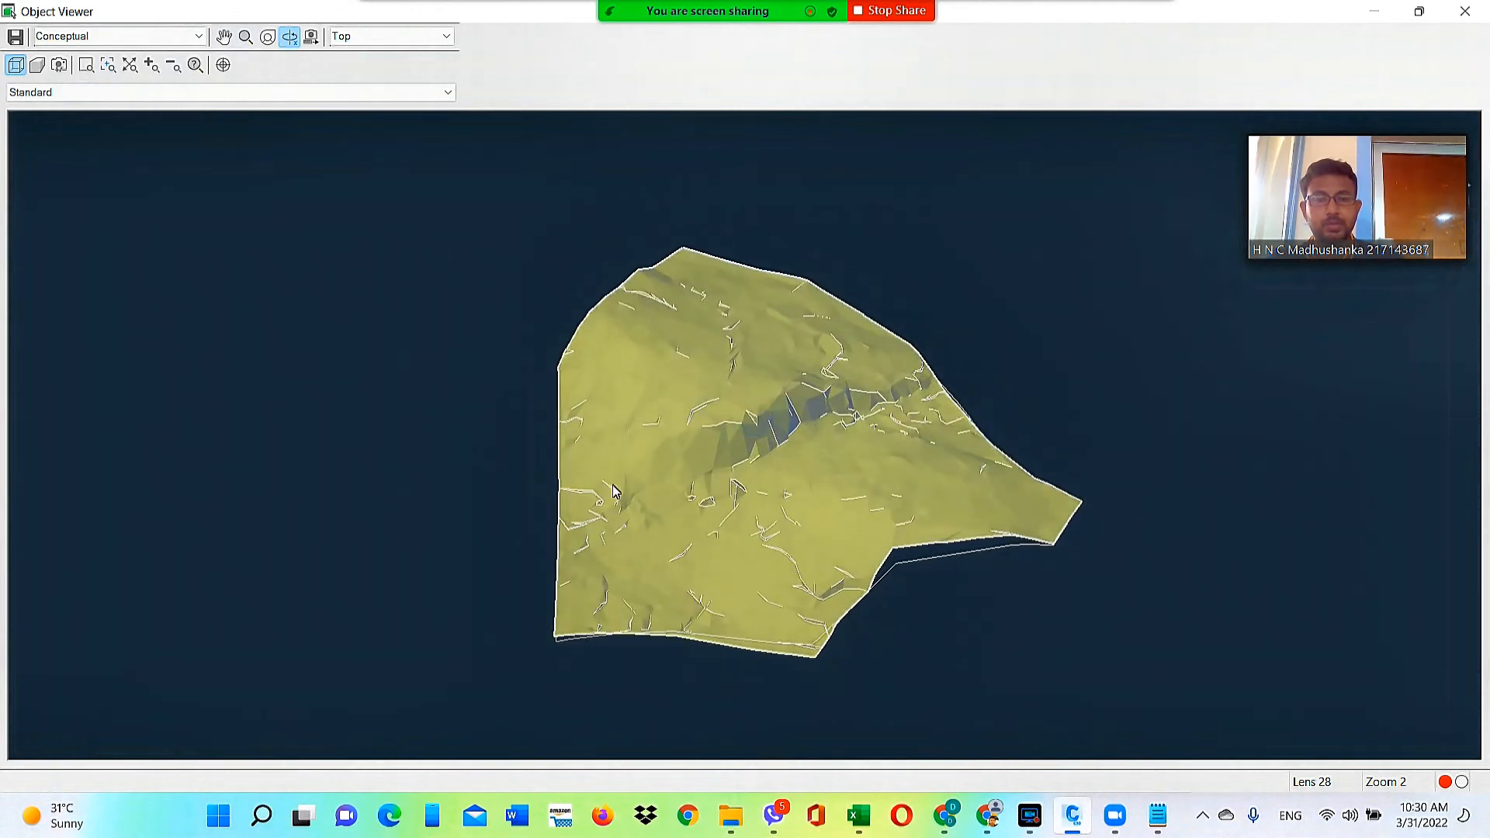
left_click_drag(838, 515, 846, 439)
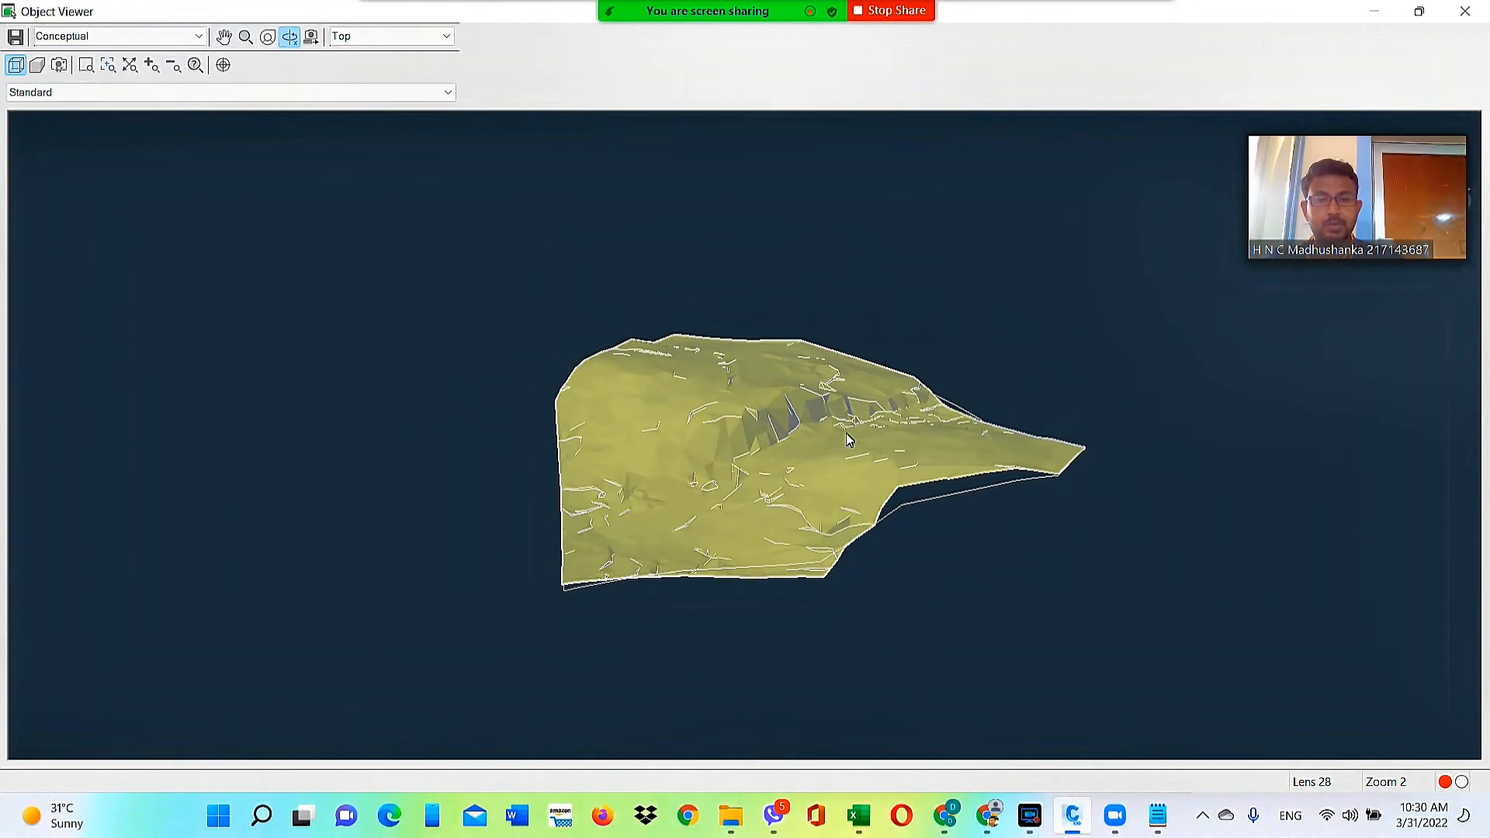
left_click(775, 495)
left_click_drag(855, 520, 807, 557)
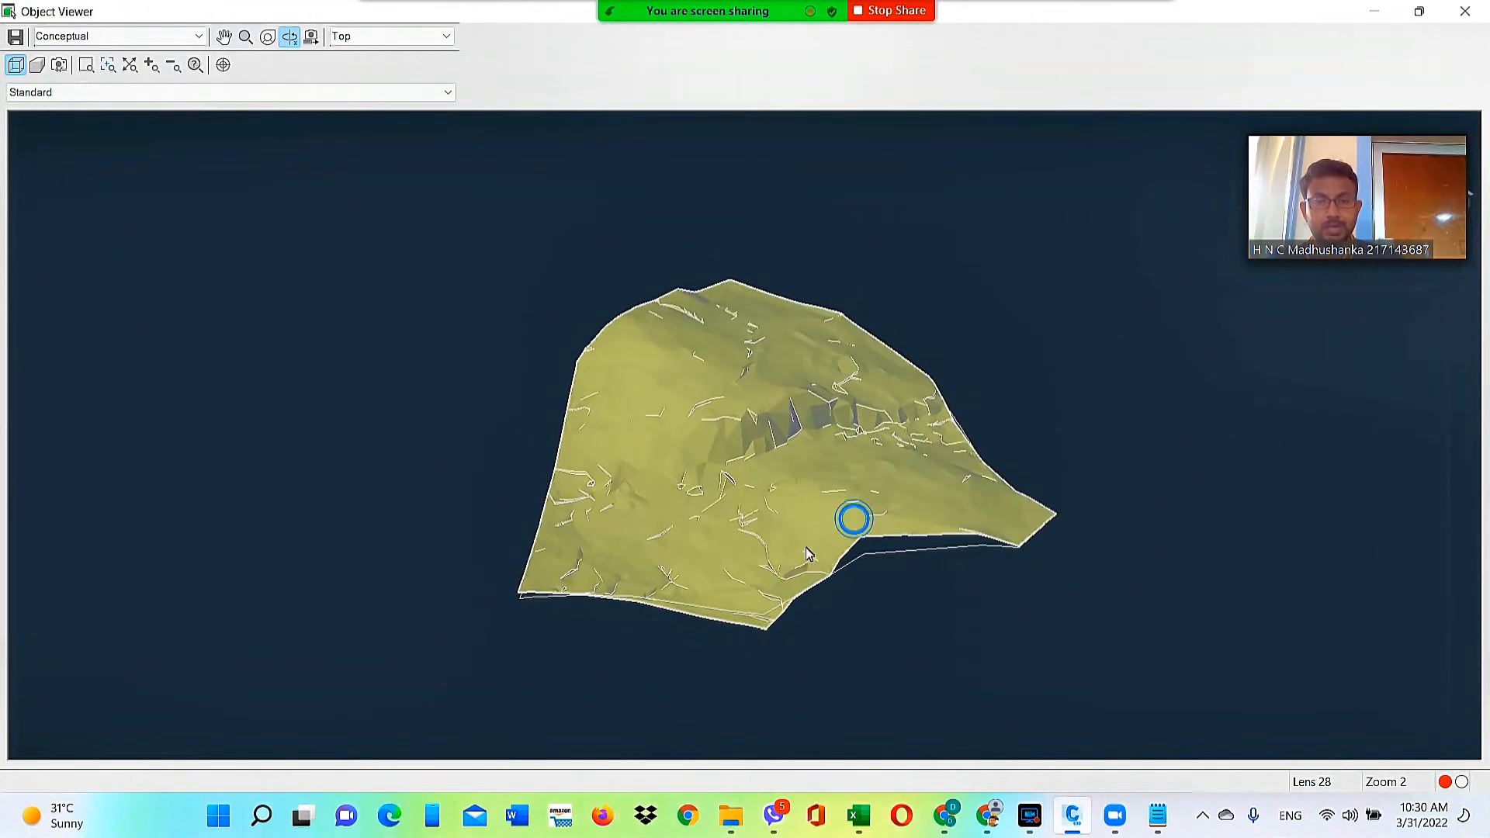
left_click_drag(880, 513, 776, 599)
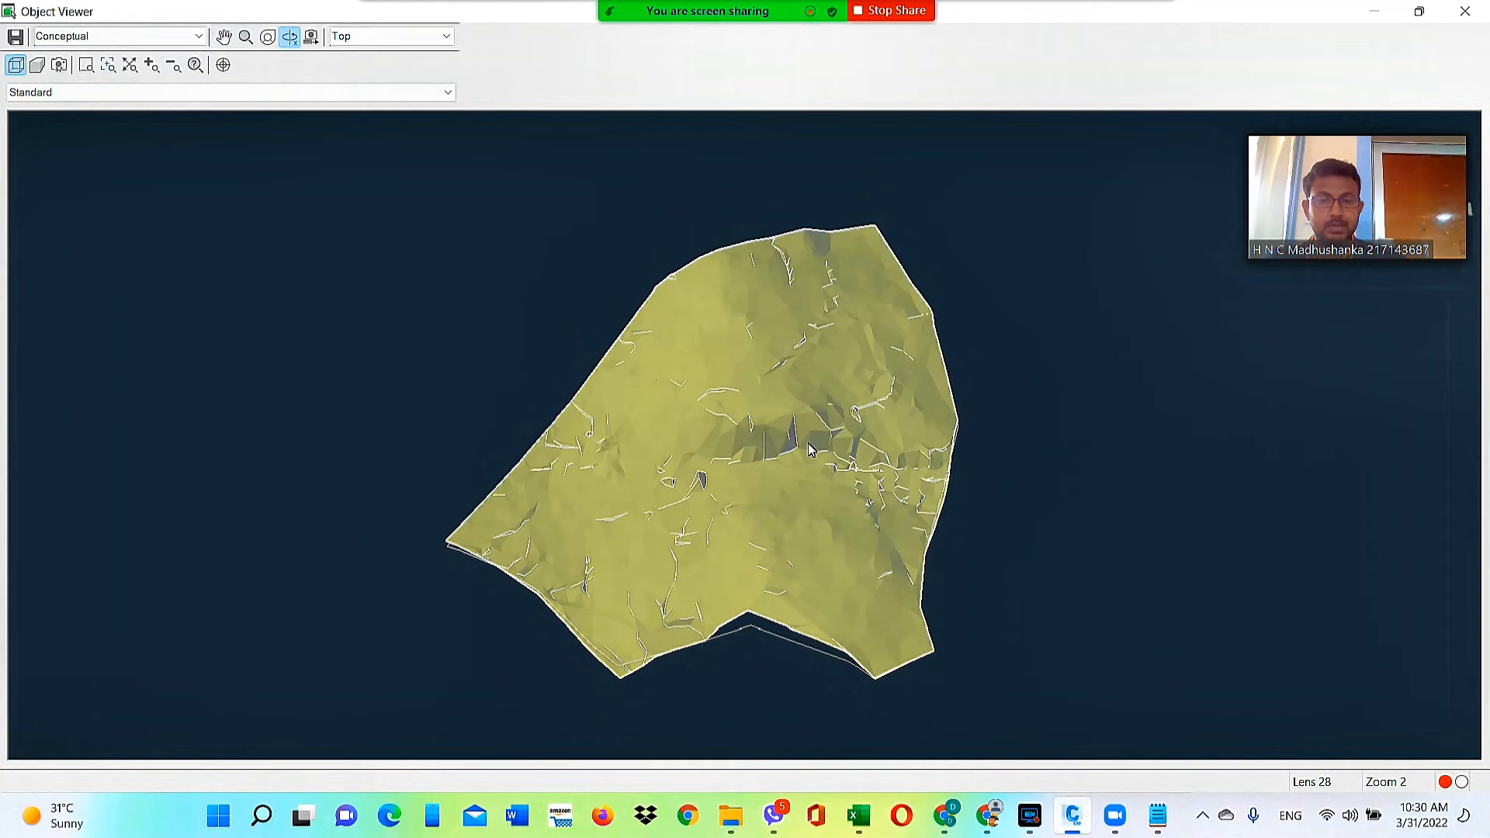
left_click_drag(802, 519, 638, 534)
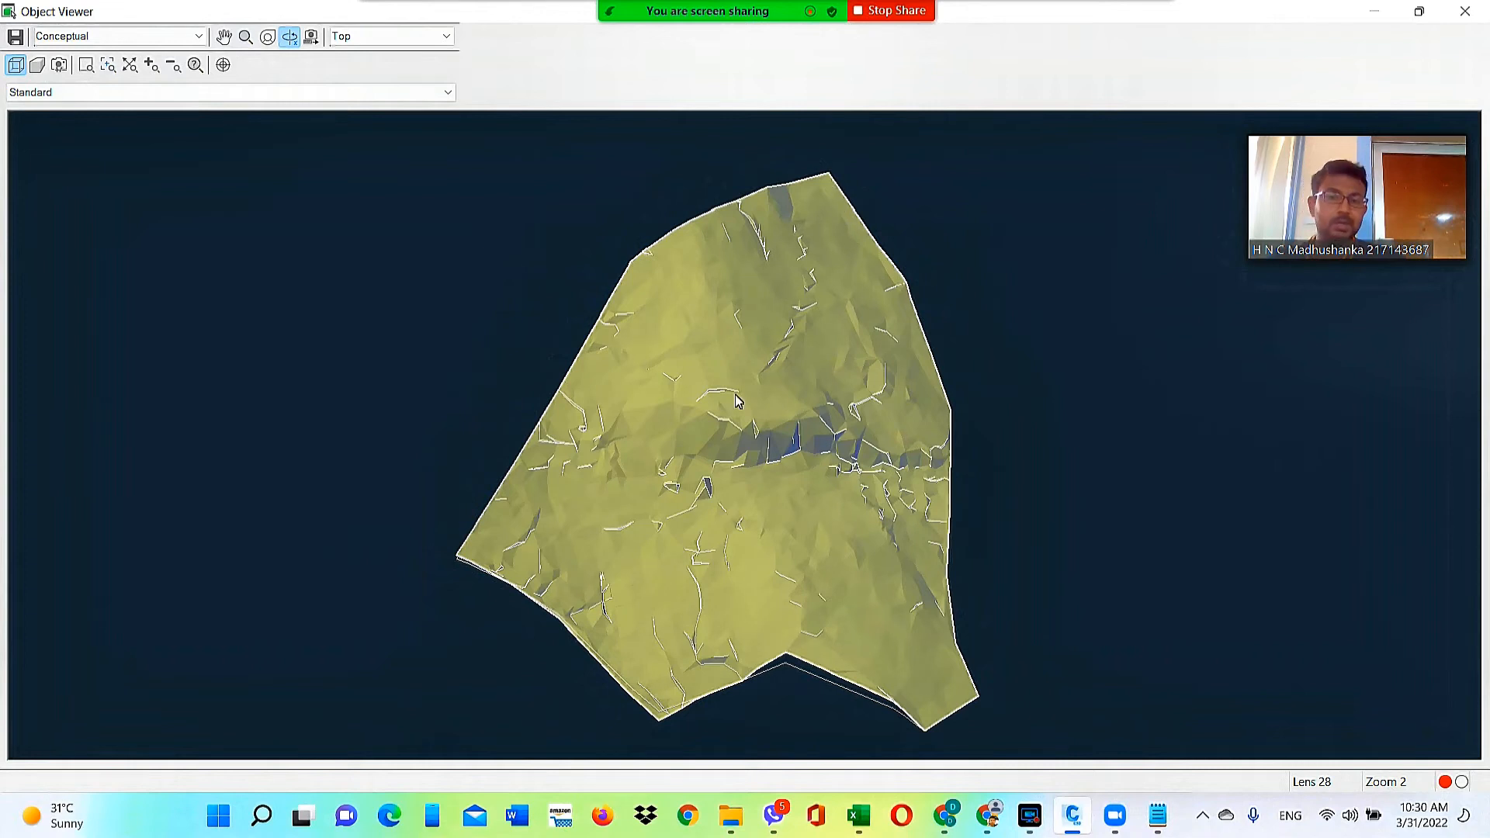
left_click_drag(737, 609, 798, 486)
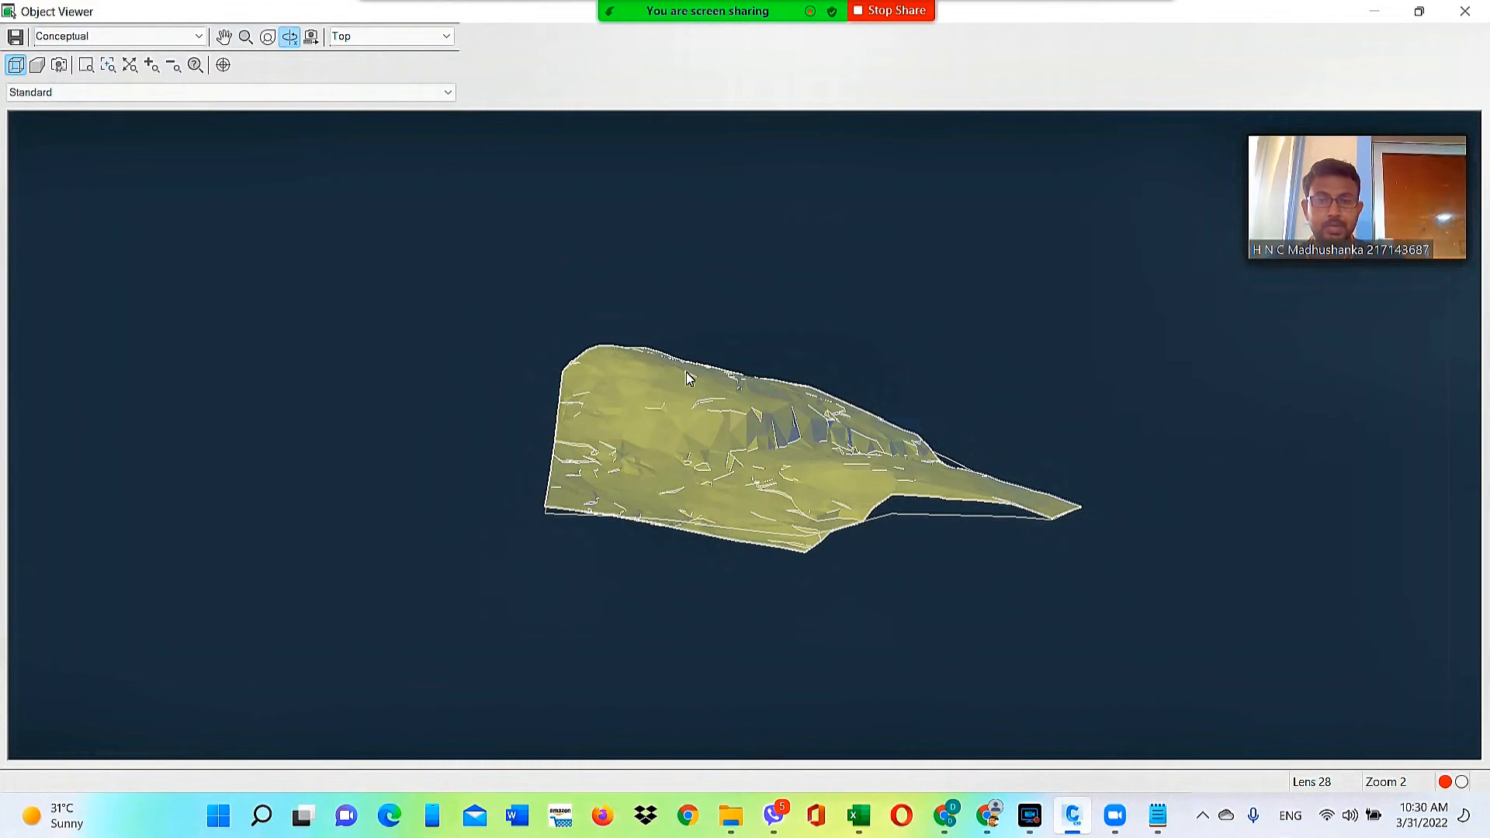
mouse_move(692, 388)
left_mouse_down()
mouse_move(692, 369)
mouse_move(707, 403)
left_mouse_up()
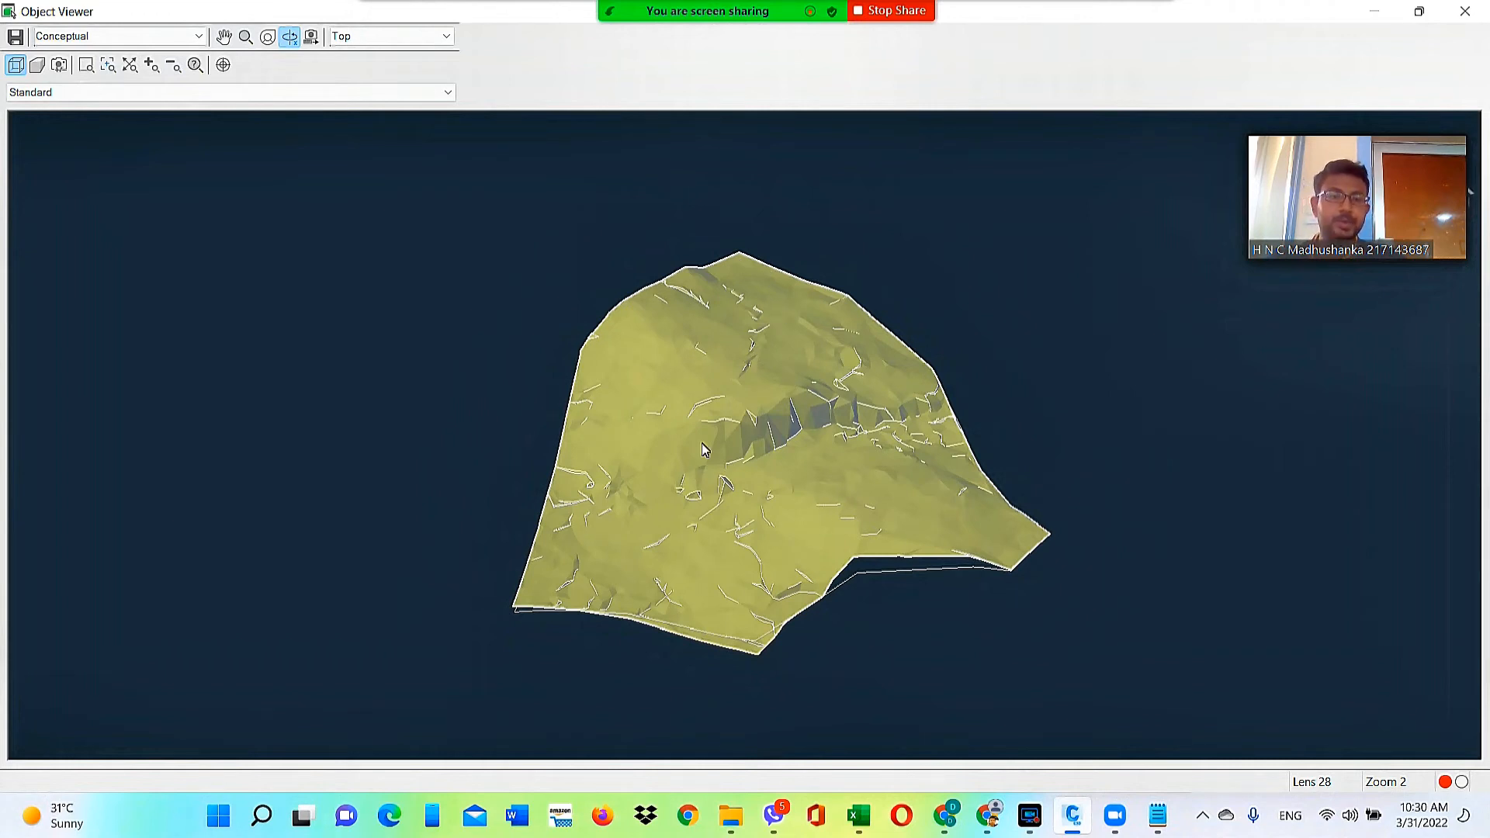
left_click_drag(759, 506, 853, 598)
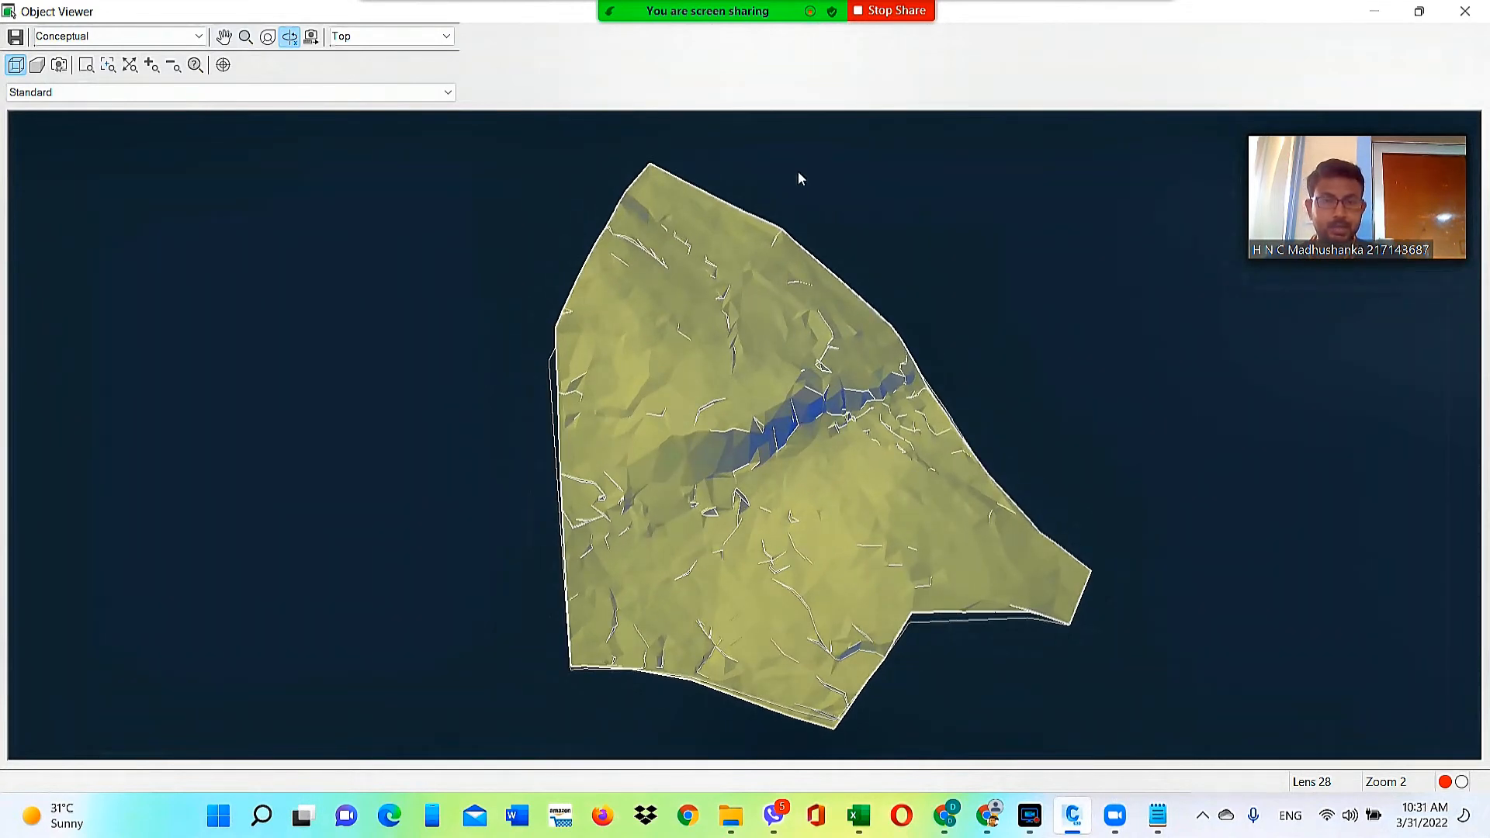
left_click_drag(754, 433, 845, 427)
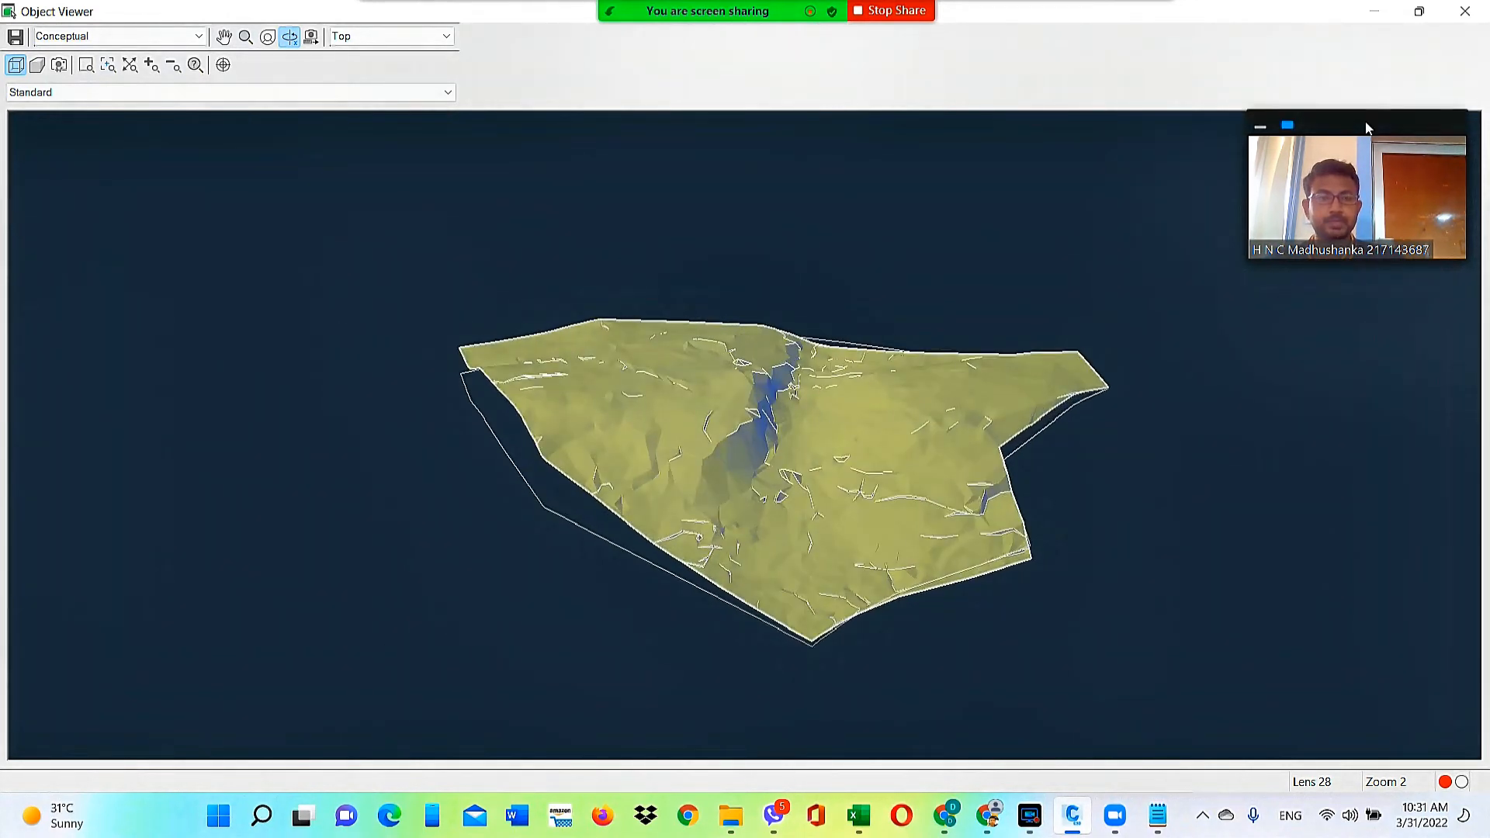
mouse_move(784, 414)
left_mouse_down()
mouse_move(788, 389)
mouse_move(761, 400)
left_mouse_up()
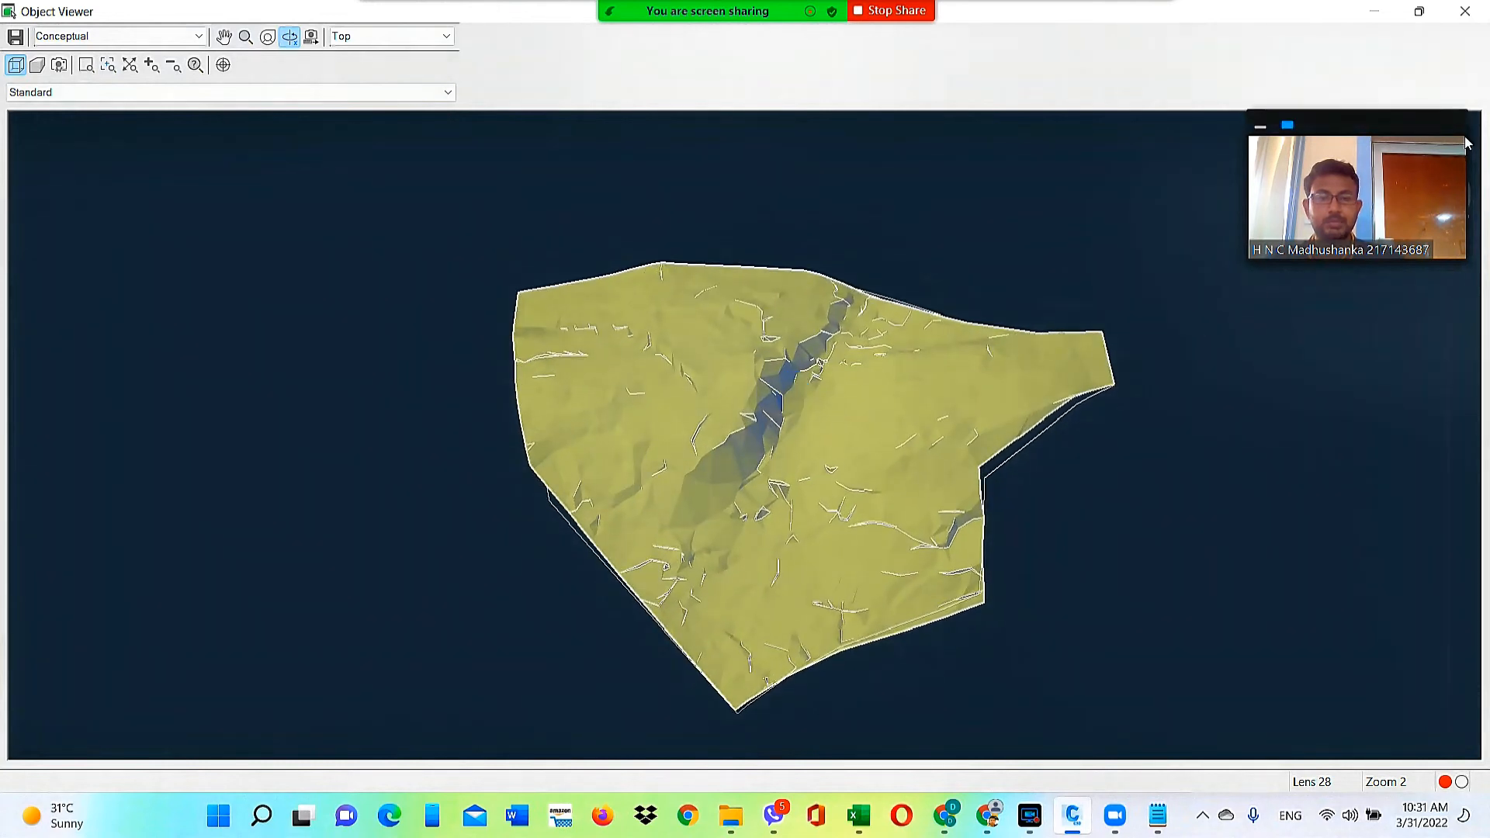
left_click(1470, 16)
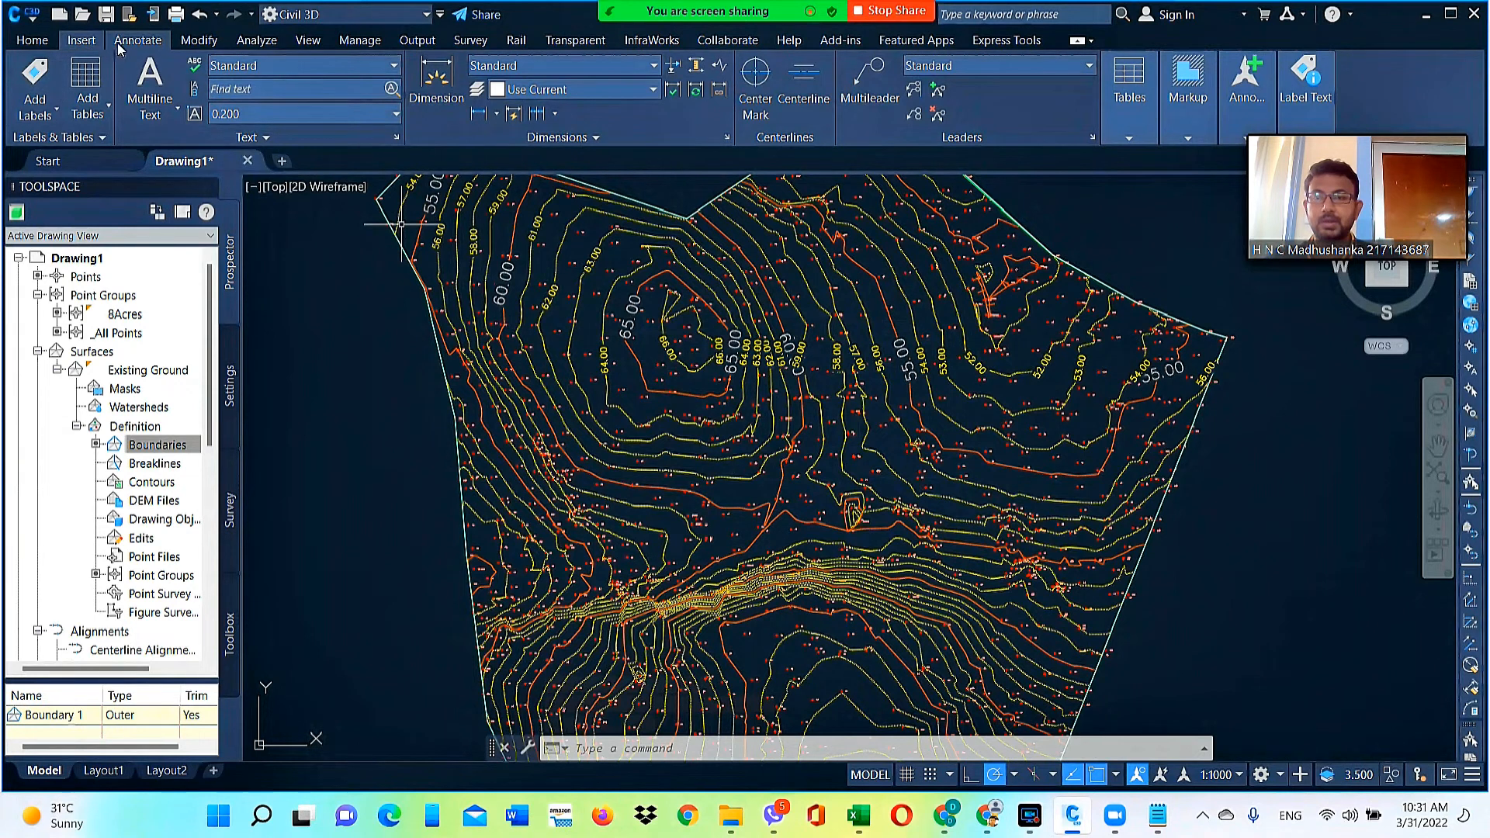
Trace Water Drop flow paths on Existing Ground as 2D polylines on layer 0, starting inside the 66.00 hilltop contour
left_click(237, 43)
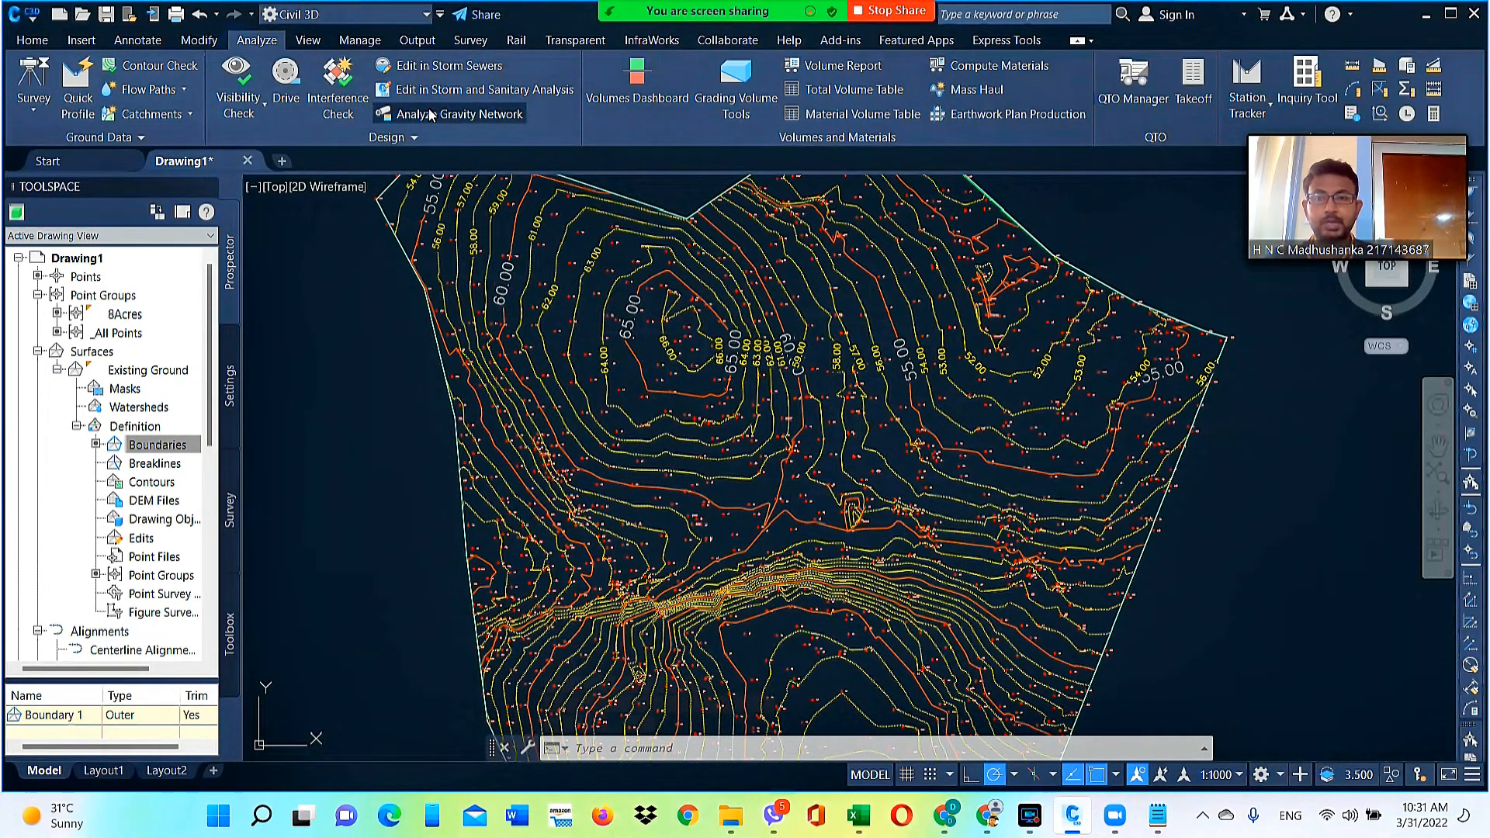
left_click(183, 91)
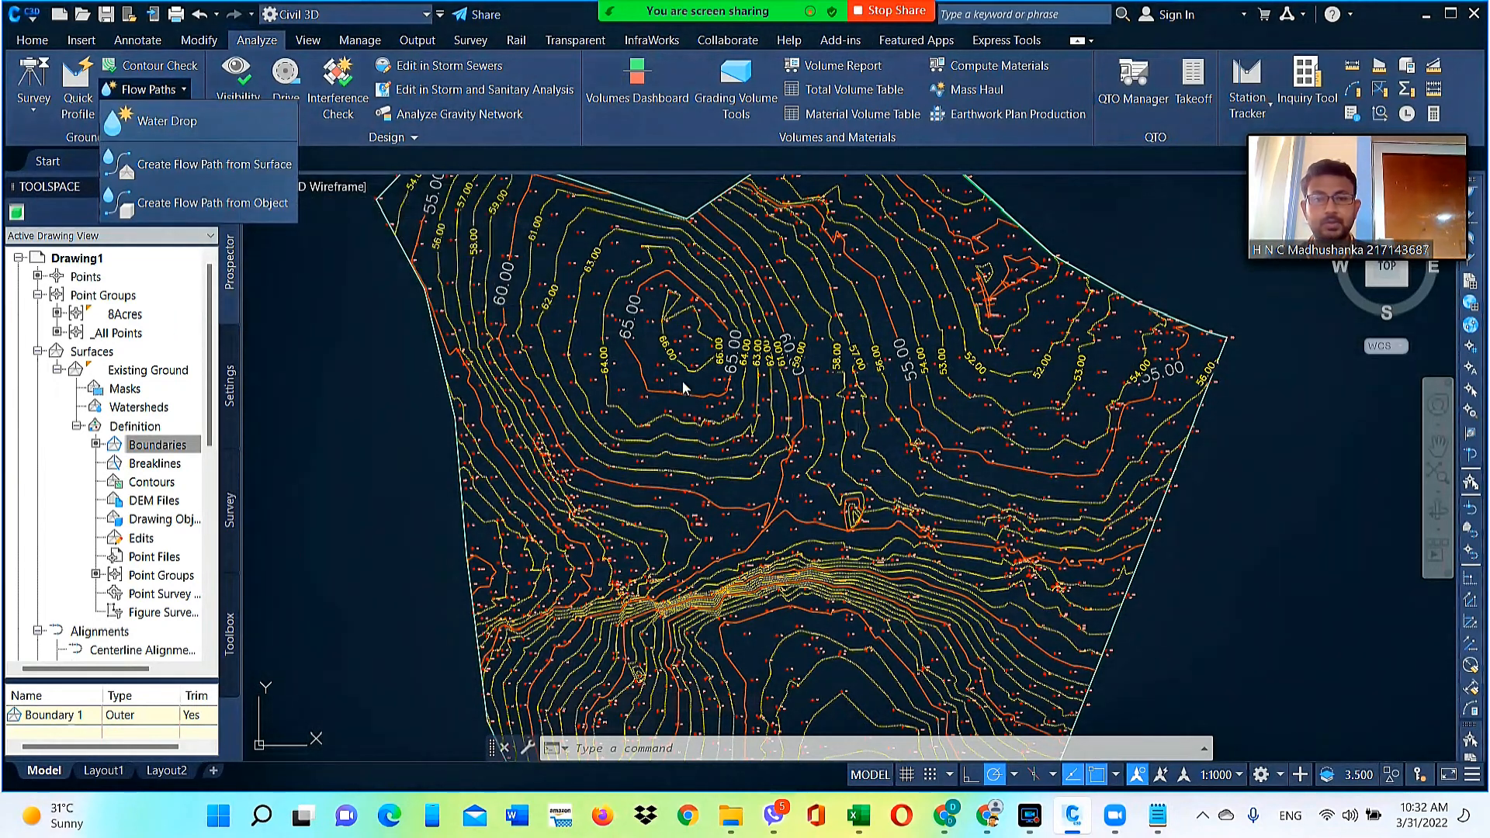
left_click(165, 124)
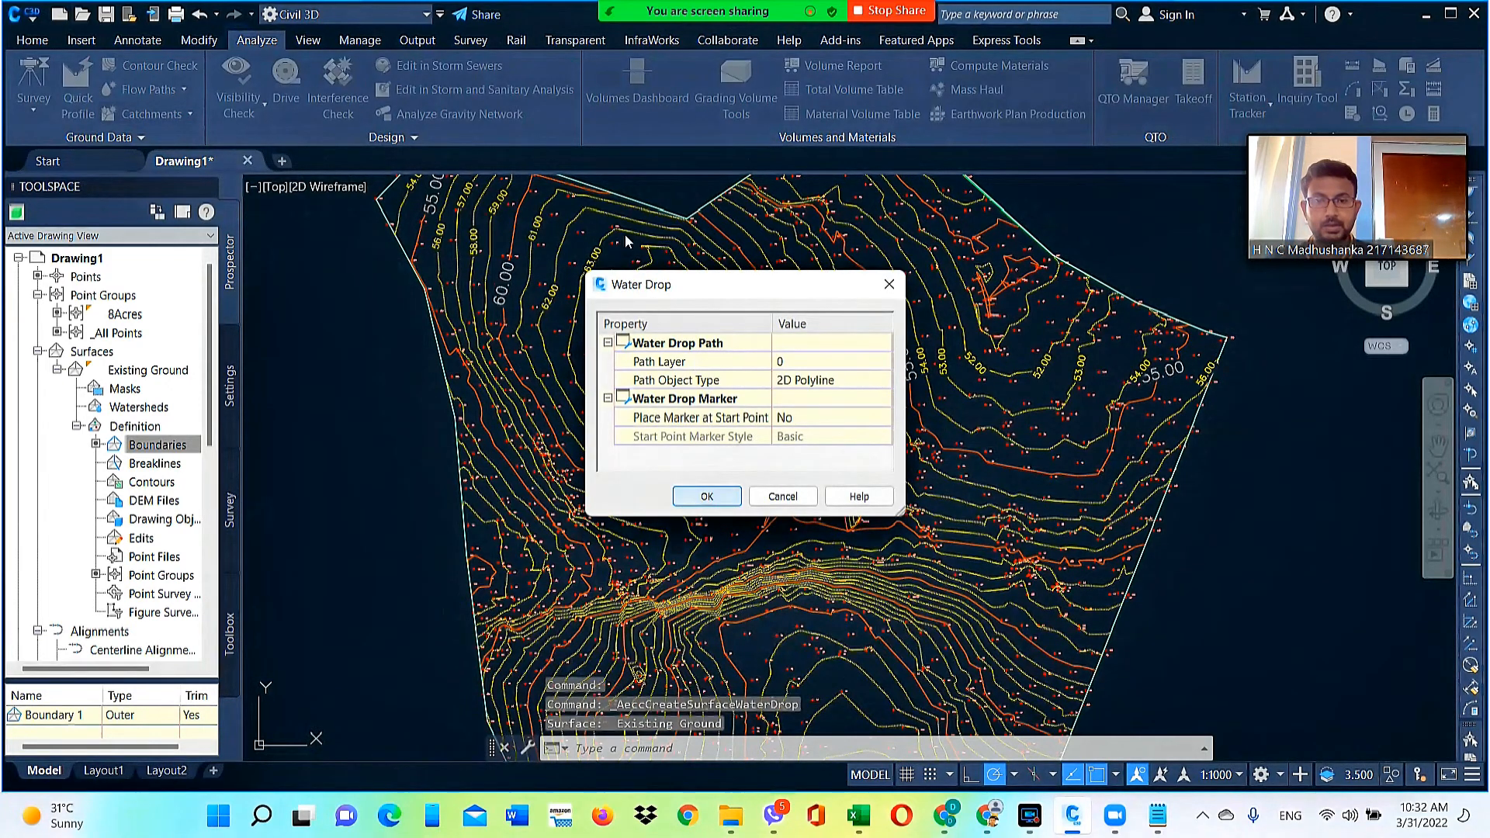
left_click(703, 496)
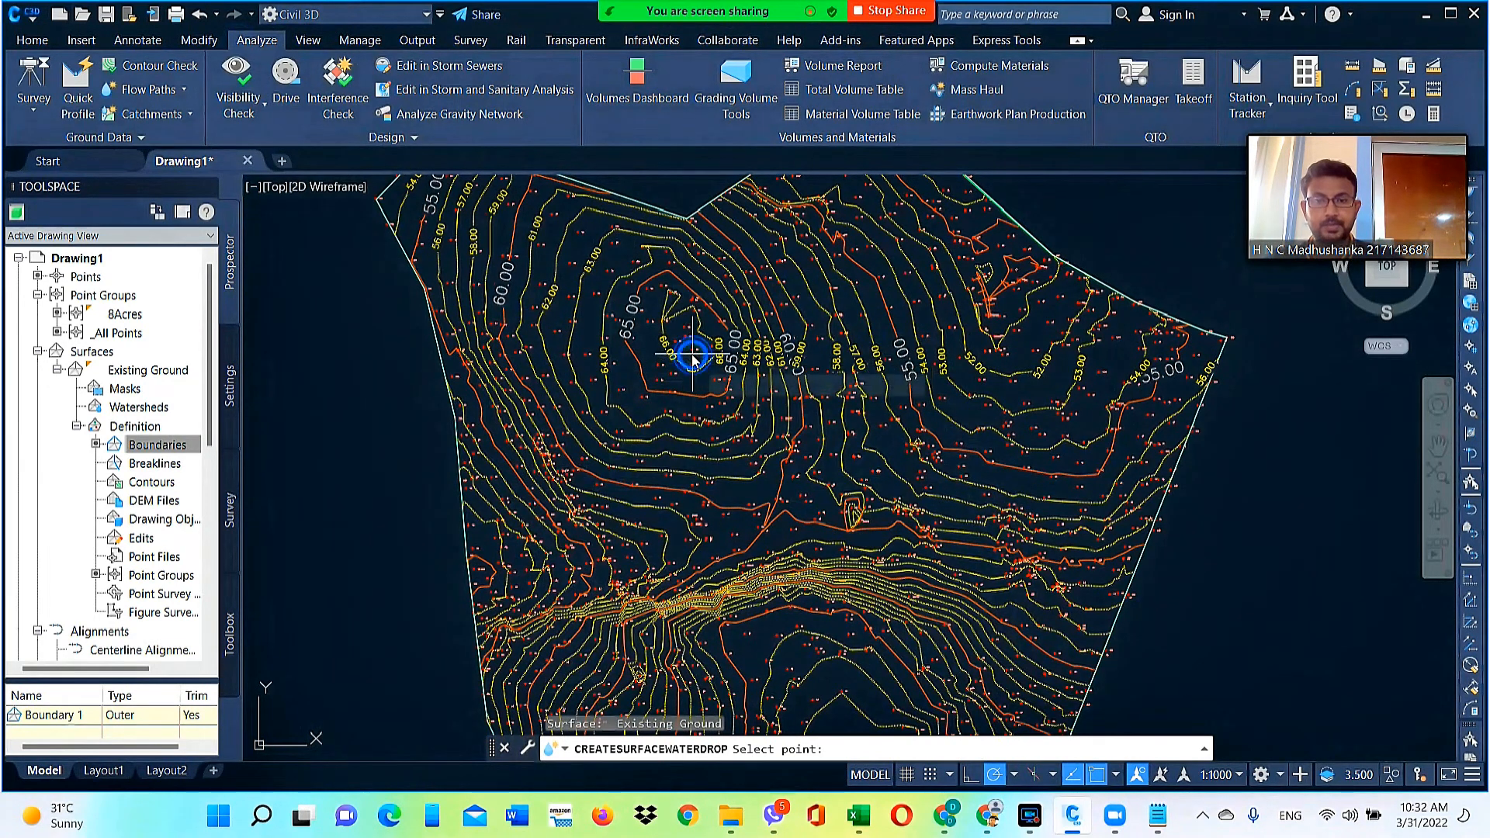
left_click(692, 361)
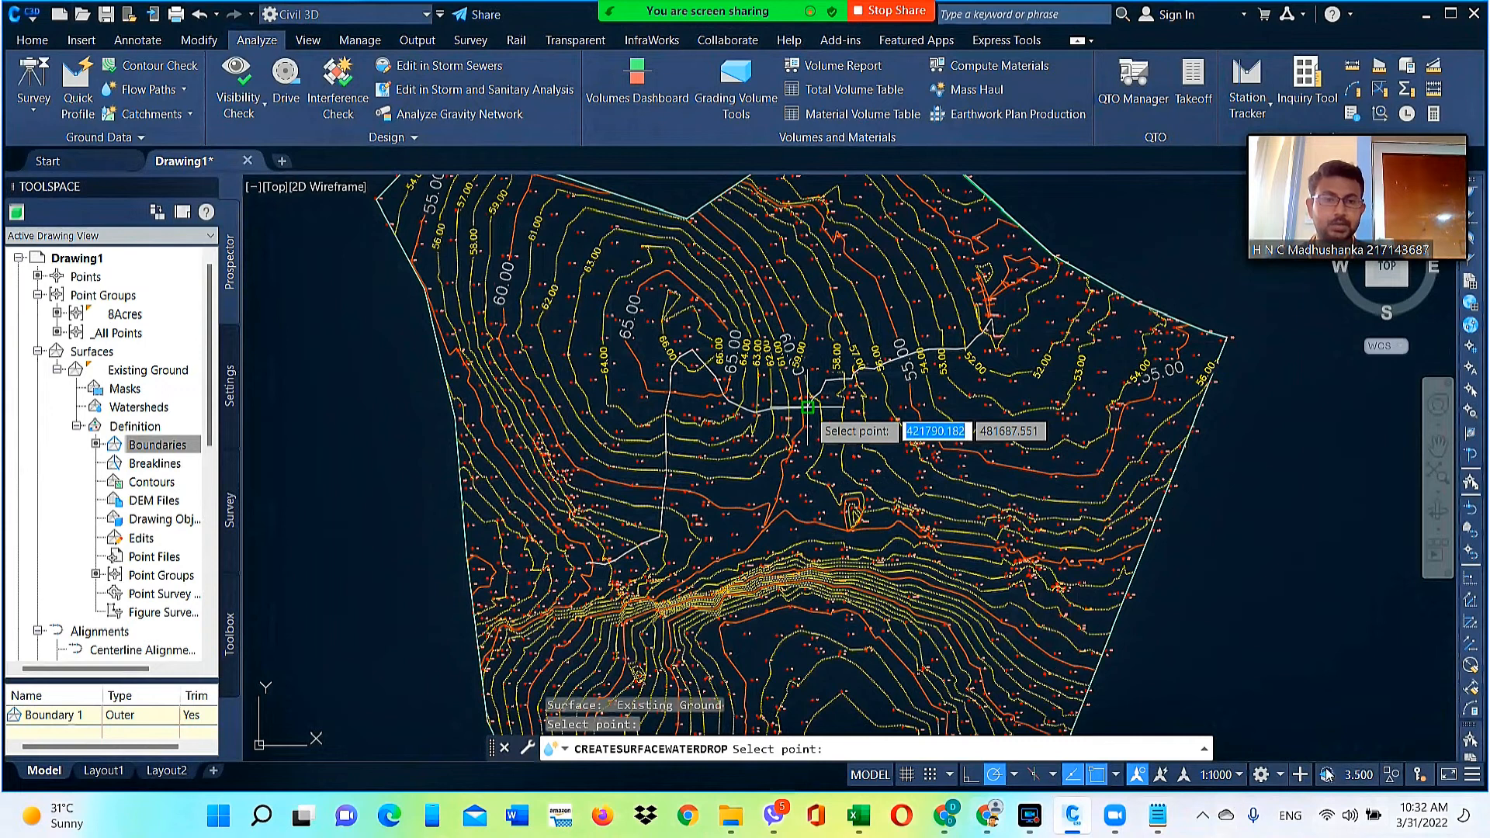
key("Escape")
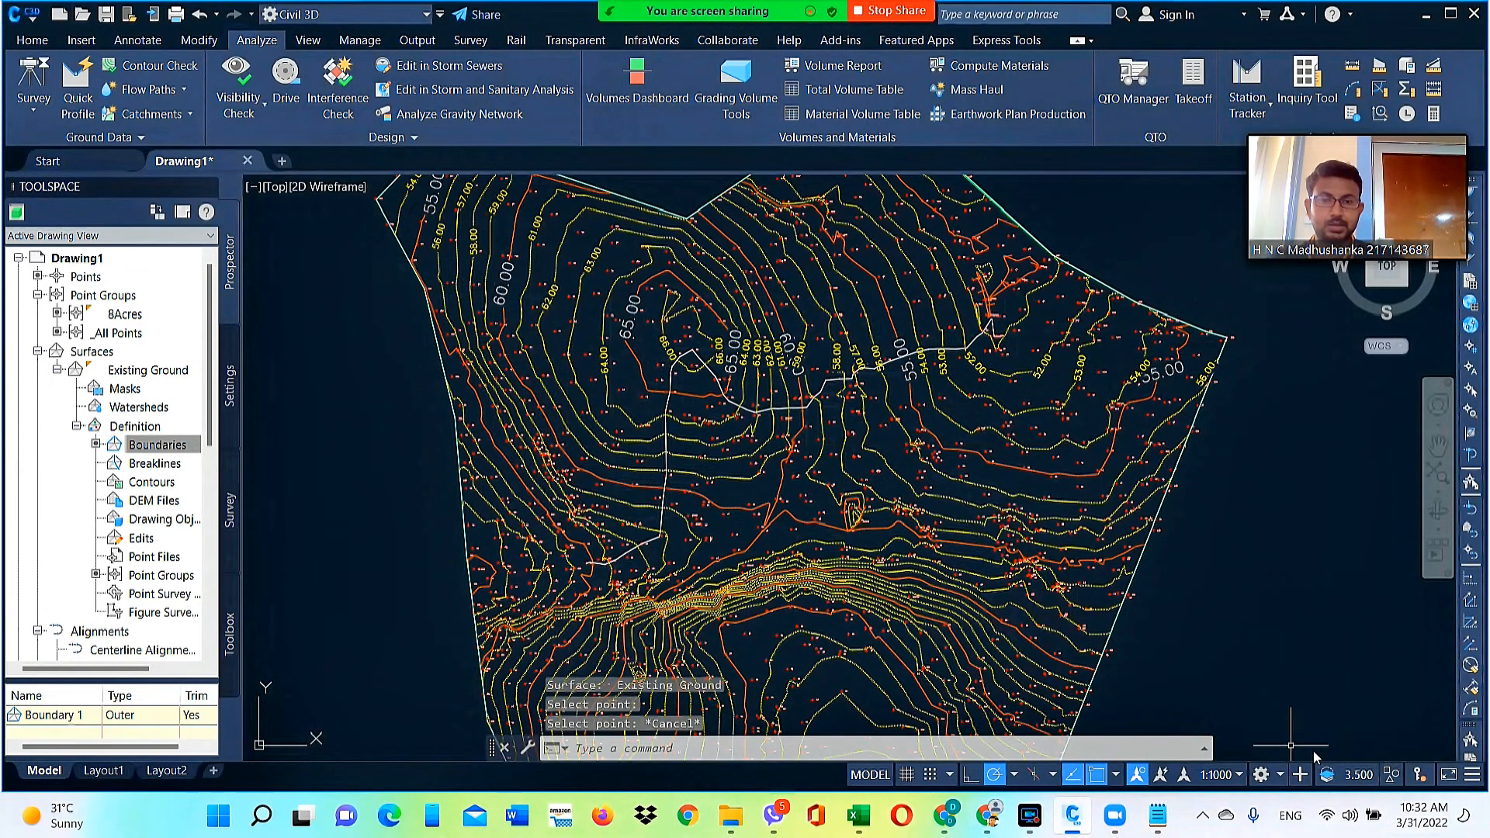
Trace a Water Drop path on Existing Ground as a 2D polyline on layer 0, starting on the hill south of the steep slope
scroll(1301, 694, "down", 3)
scroll(1251, 689, "up", 3)
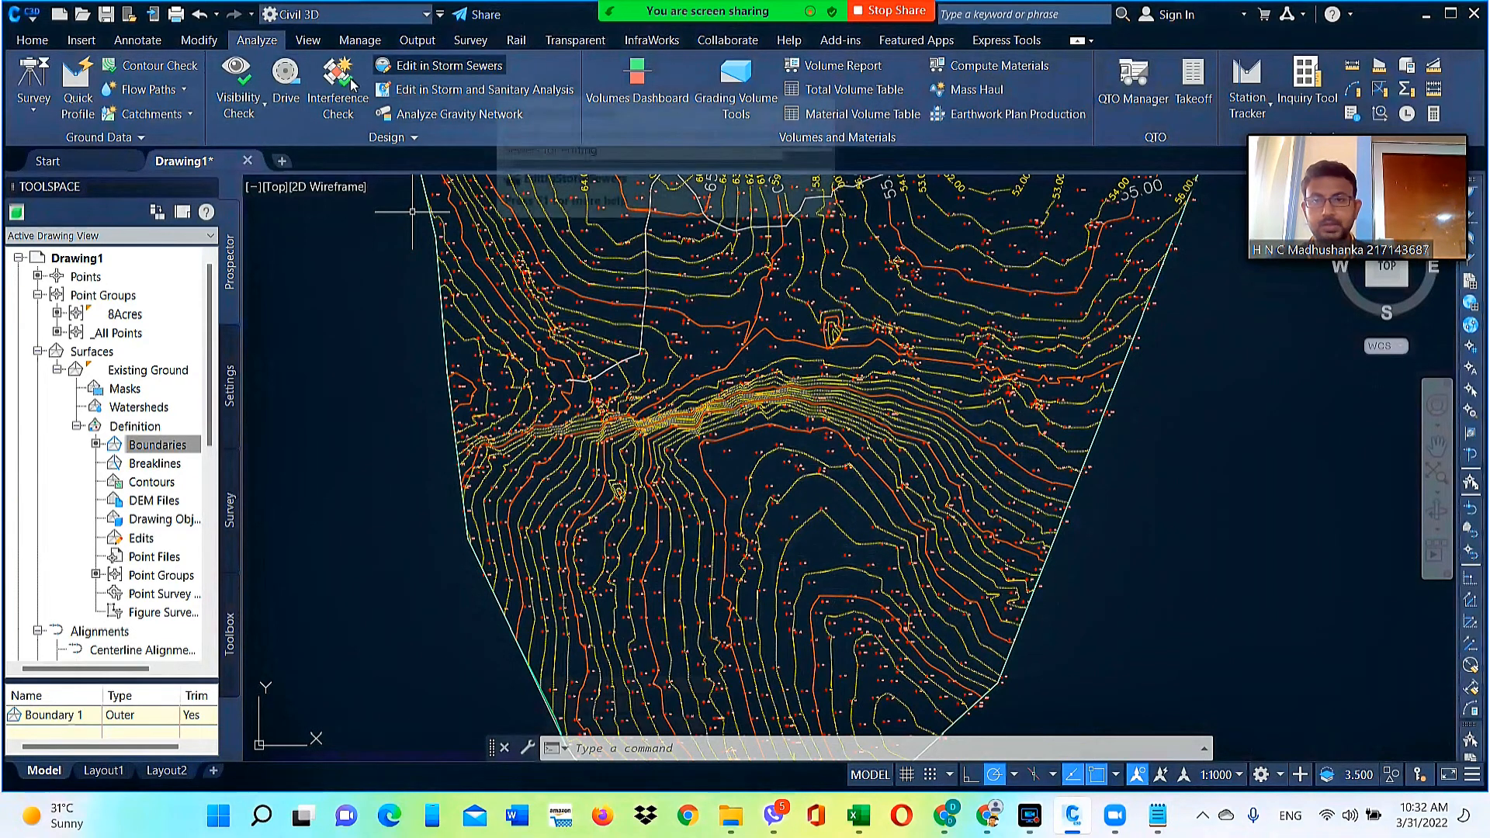
left_click(185, 94)
left_click(151, 116)
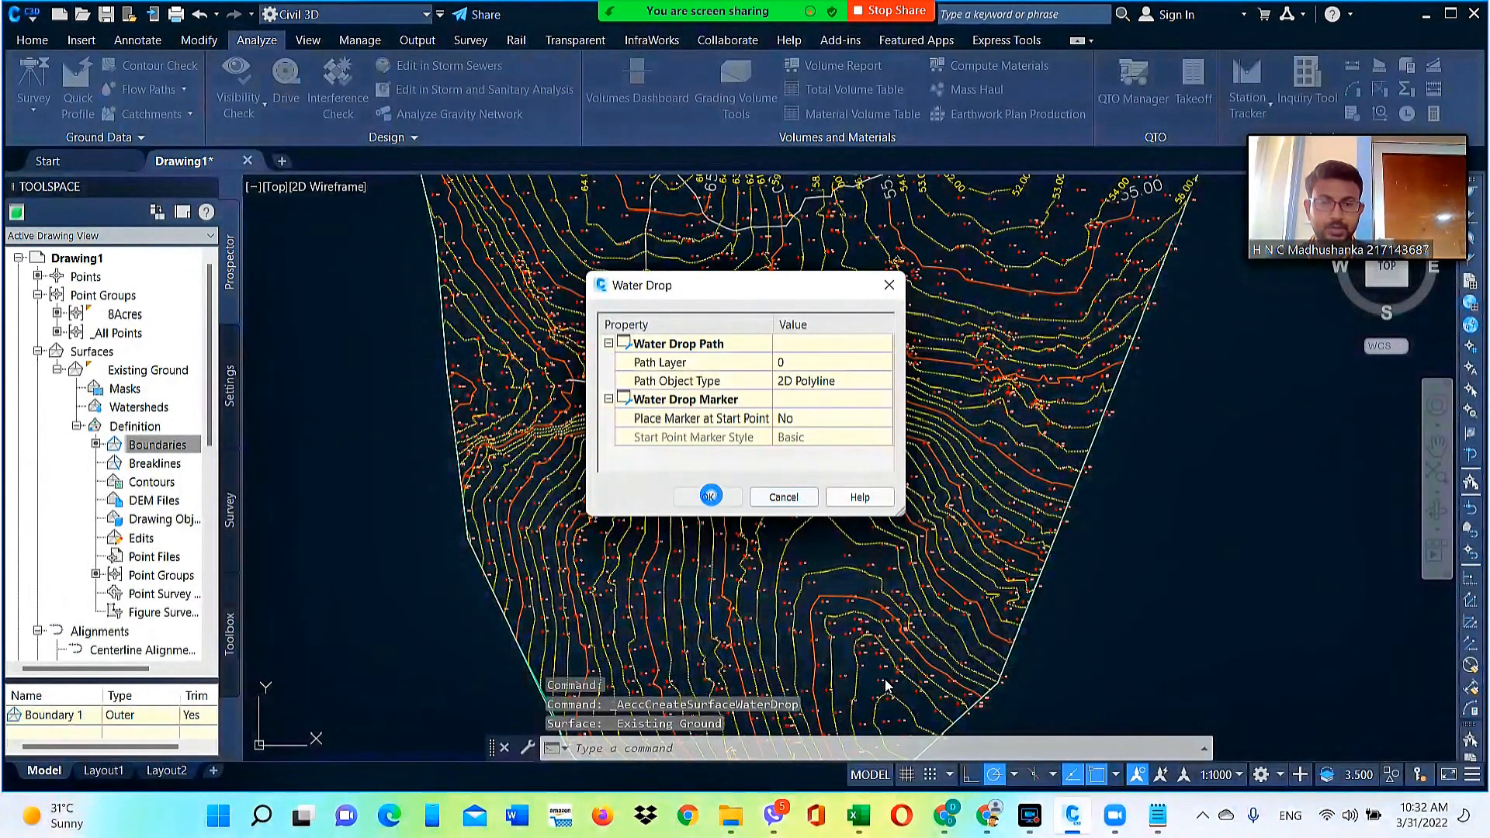
left_click(710, 497)
left_click(821, 551)
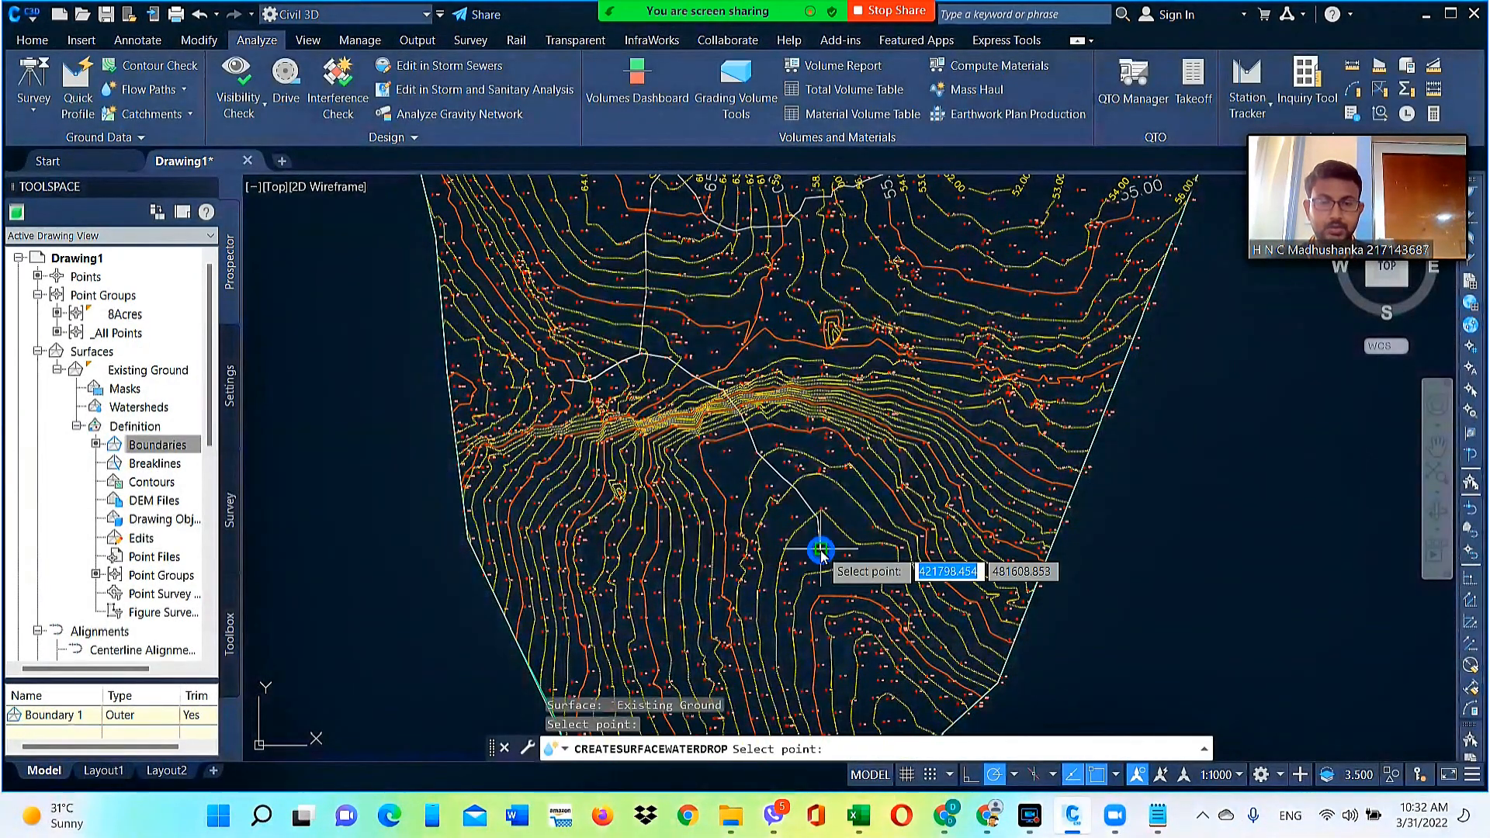
left_click(838, 596)
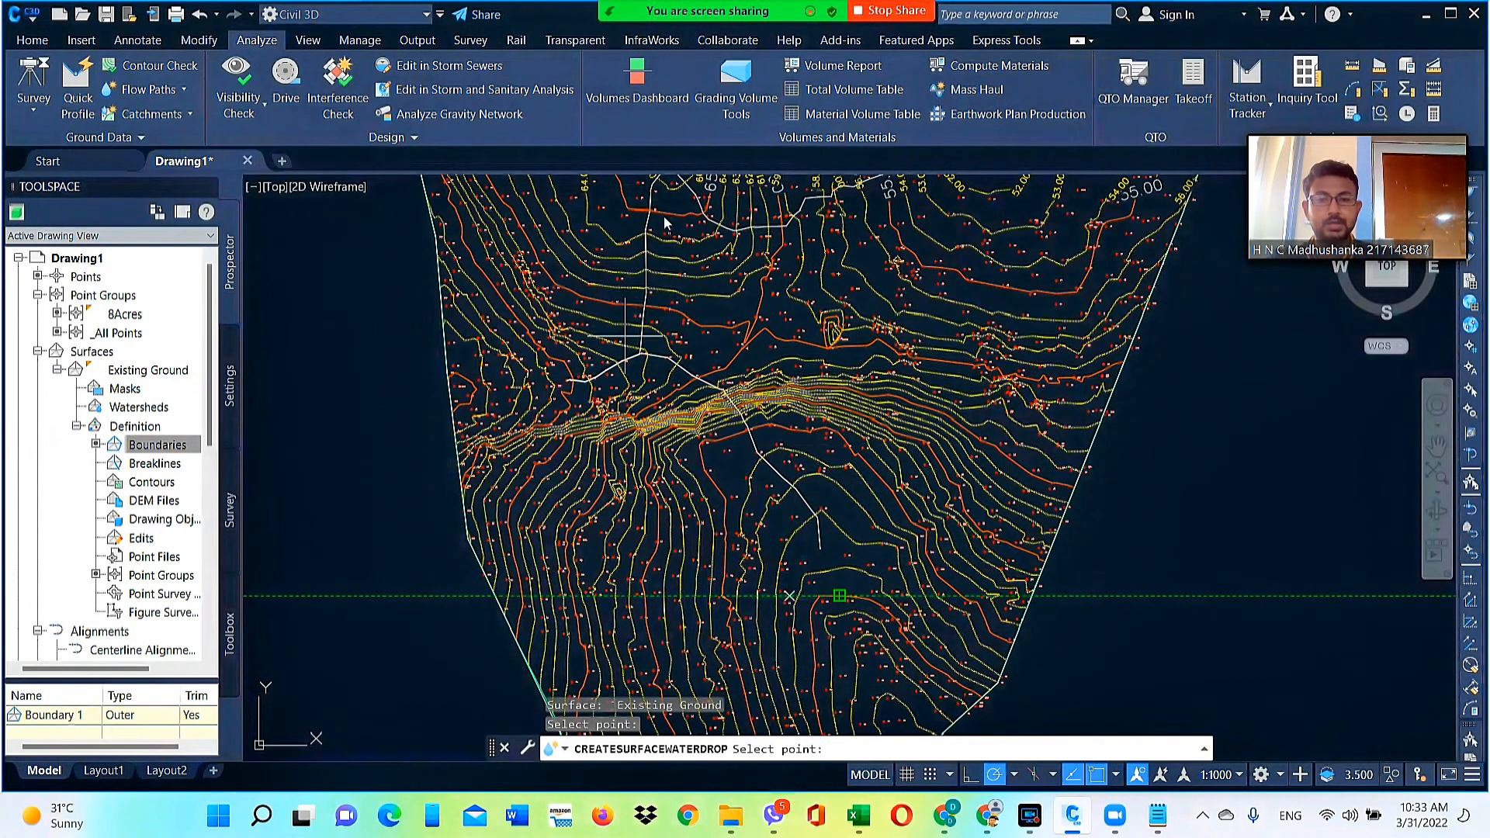
Examine how the traced flow path crosses the steep contour band and meets the northern path, and end the Water Drop command
scroll(726, 435, "down", 2)
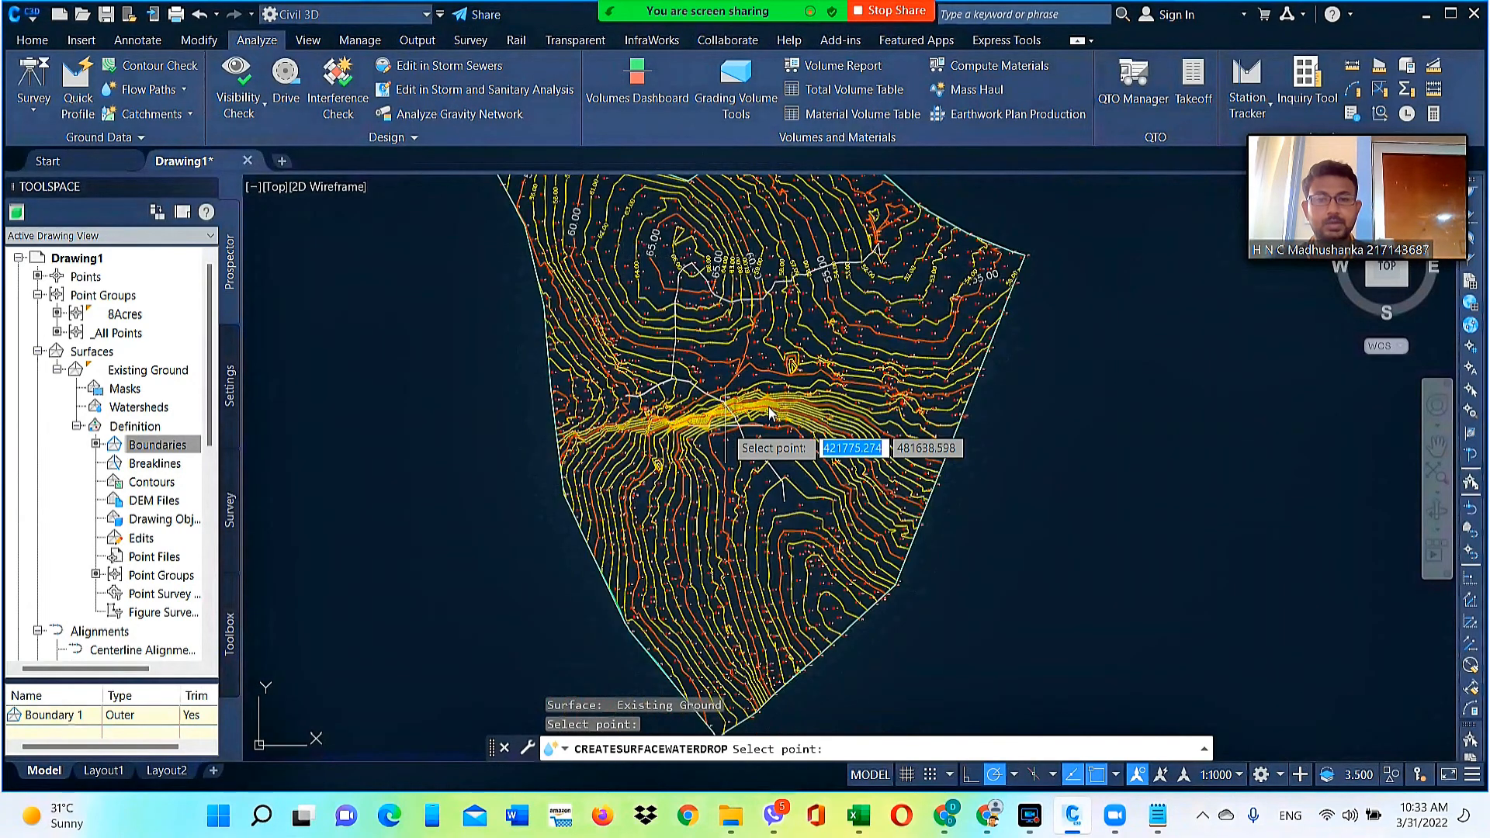
scroll(768, 413, "up", 3)
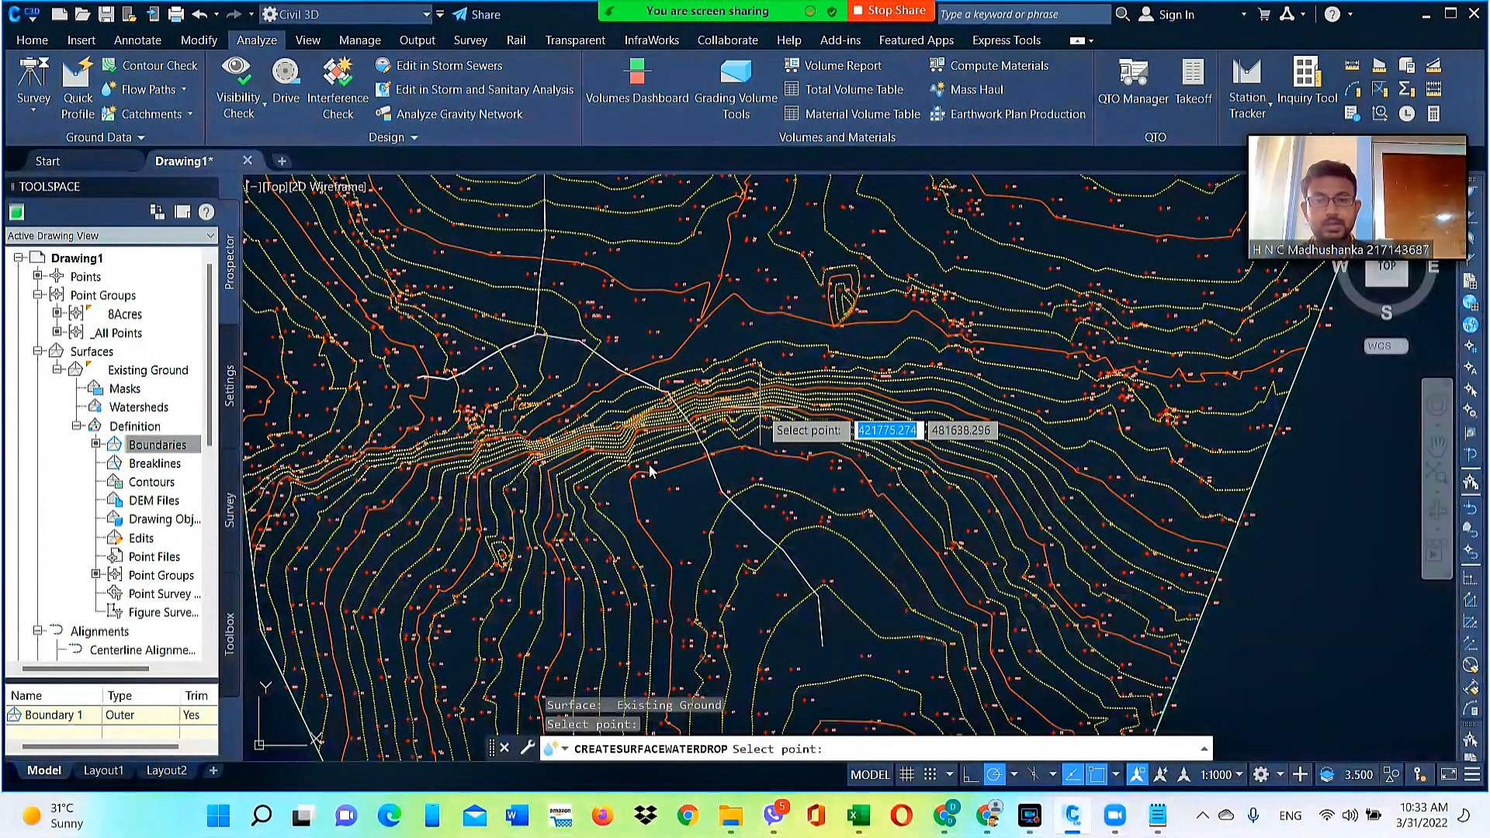
scroll(764, 427, "up", 2)
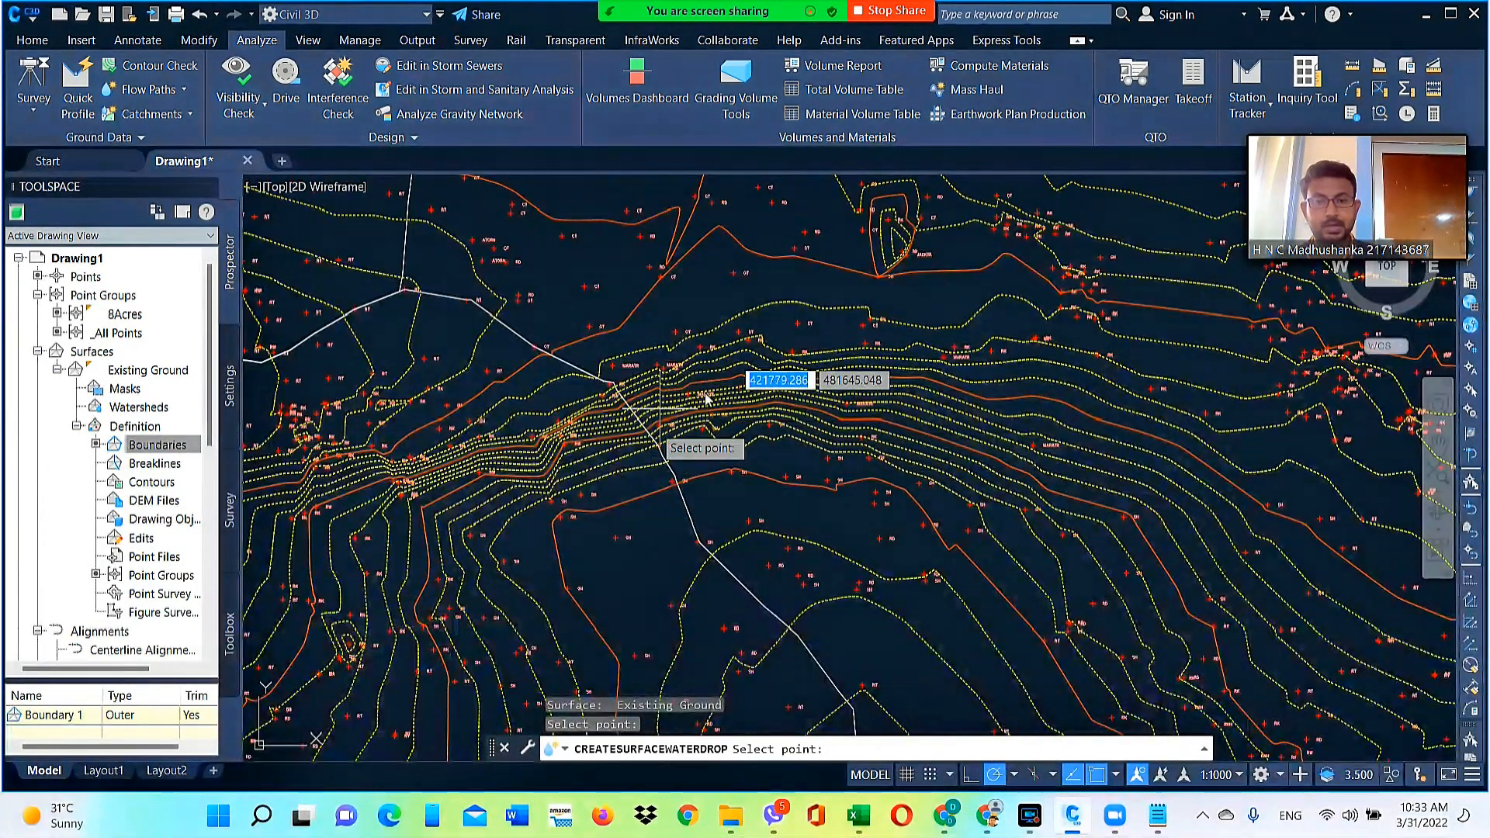
scroll(728, 397, "down", 1)
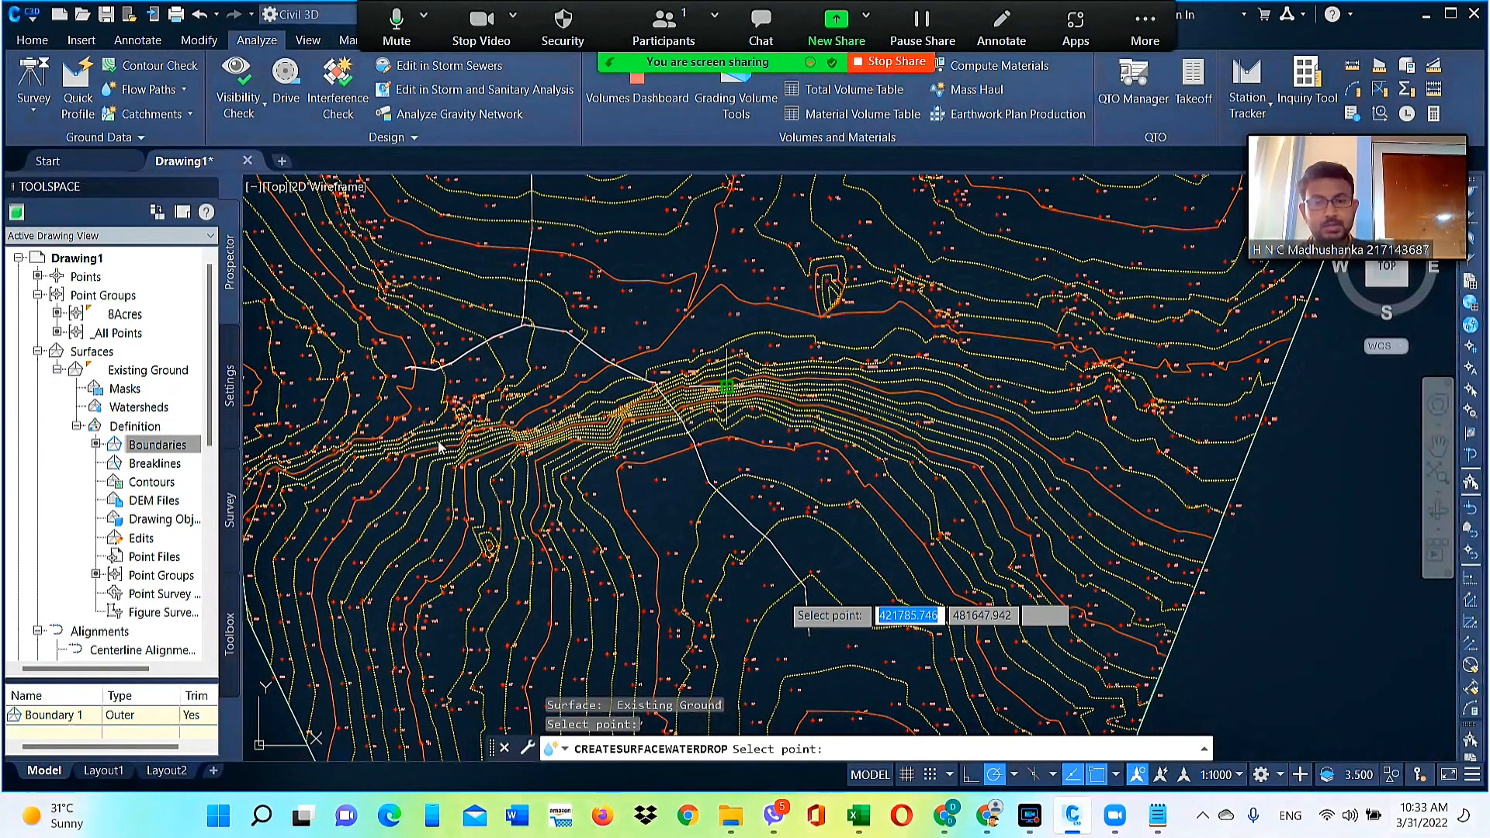
scroll(345, 392, "down", 2)
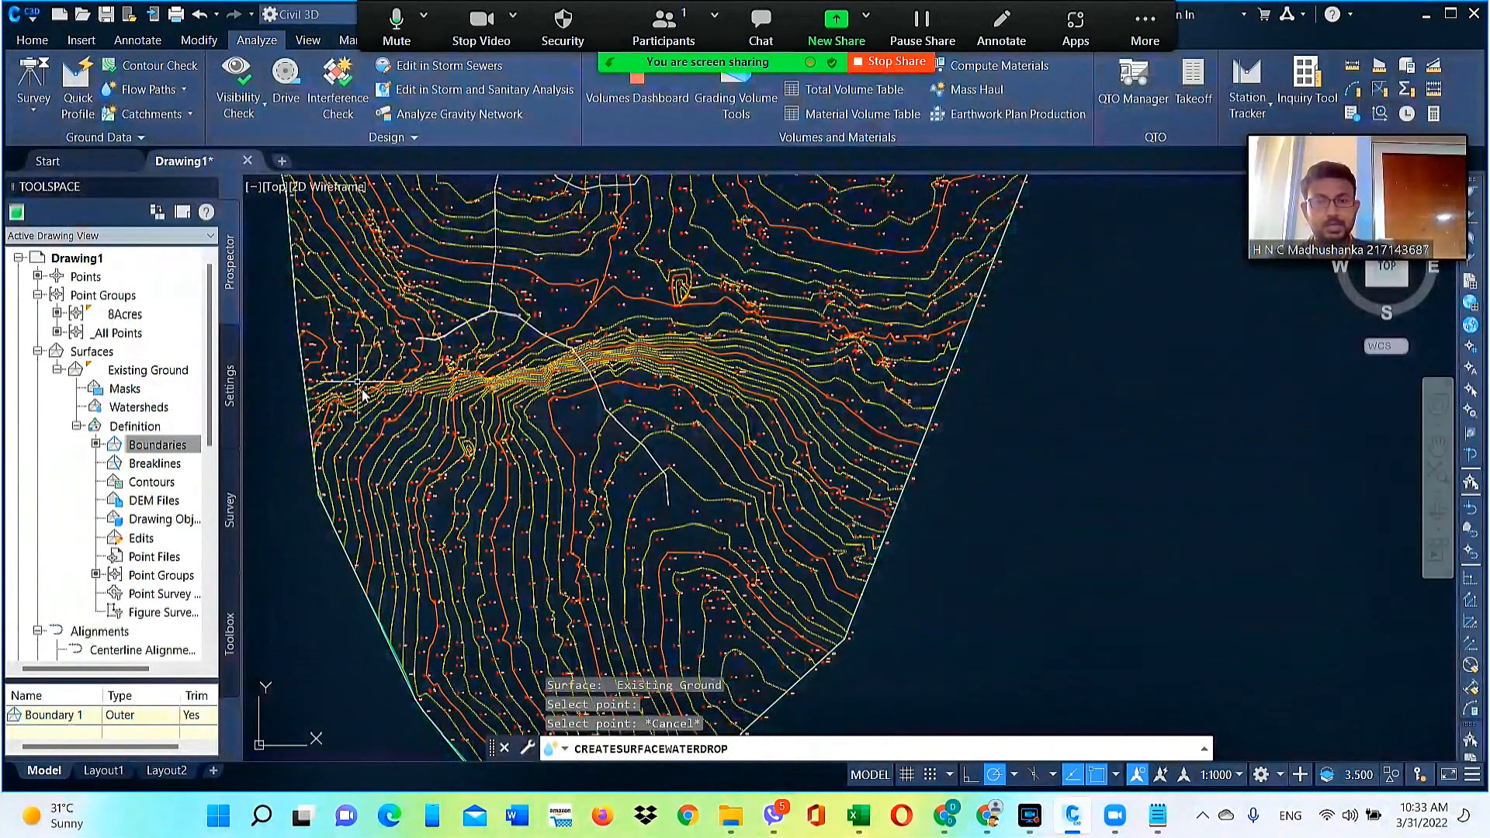
key("Escape")
scroll(373, 420, "up", 4)
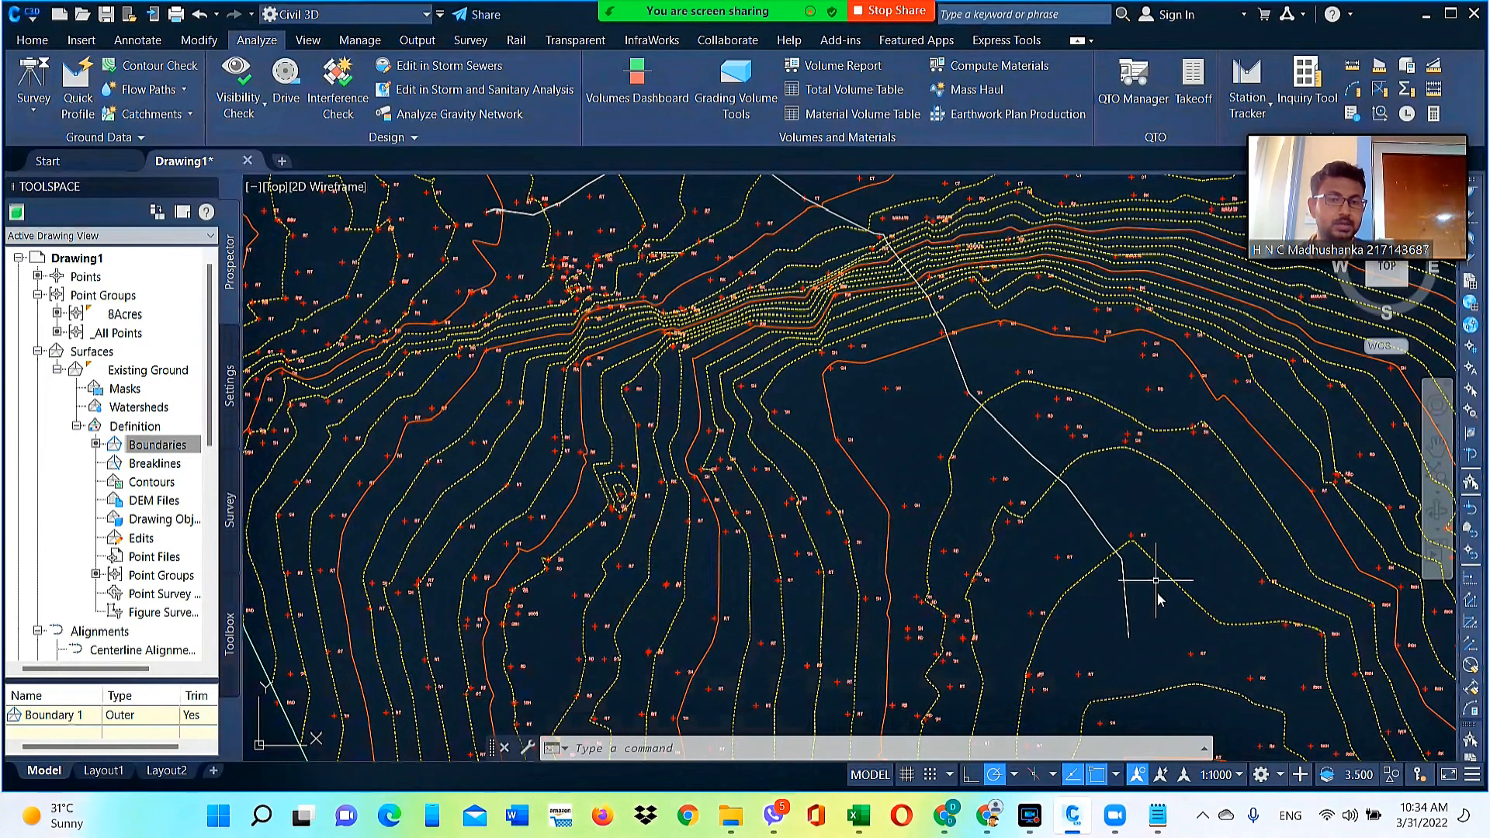
scroll(947, 578, "down", 2)
scroll(947, 578, "down", 2)
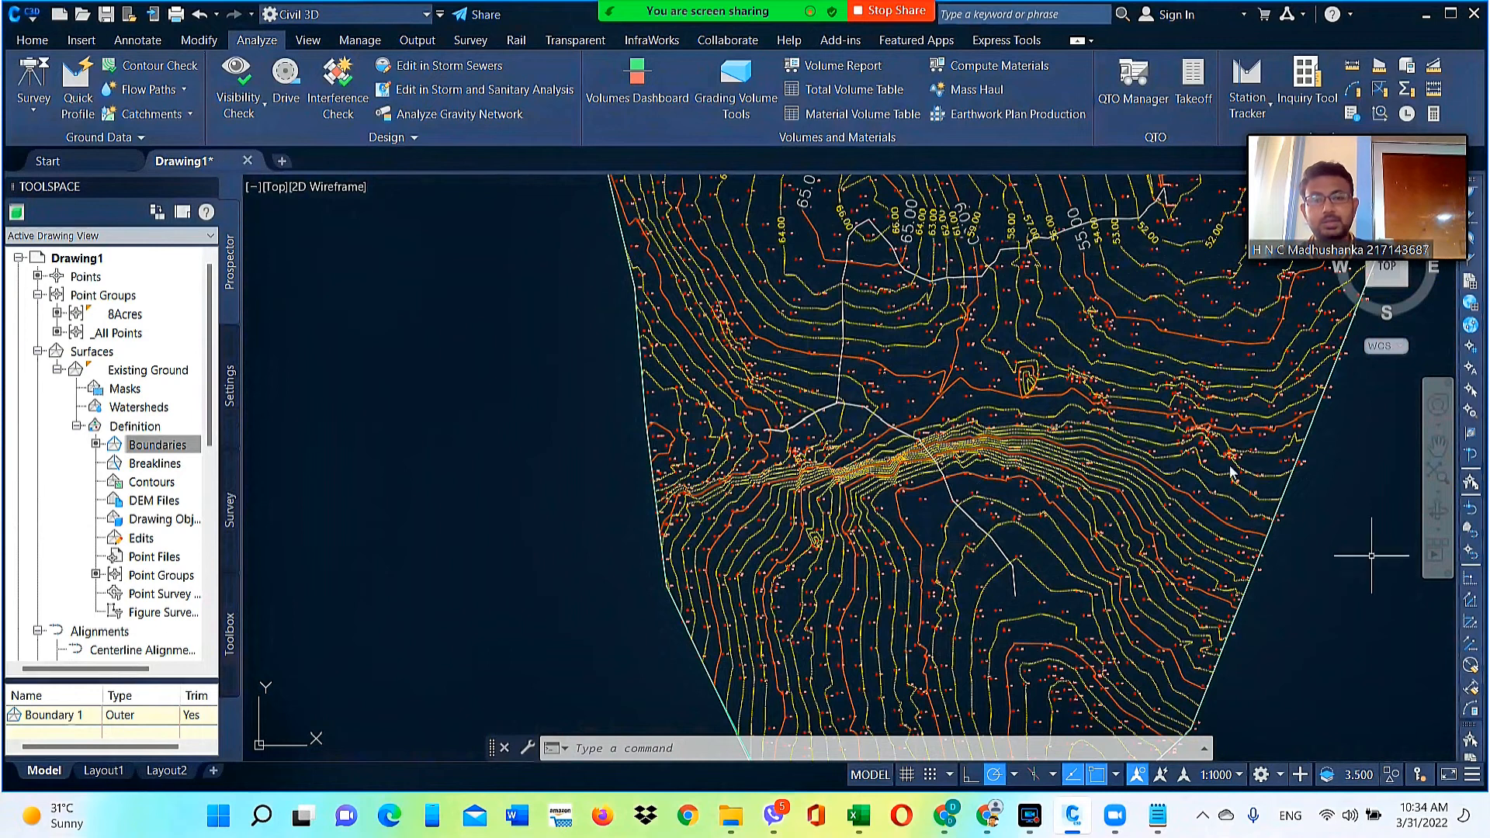
scroll(1195, 414, "up", 1)
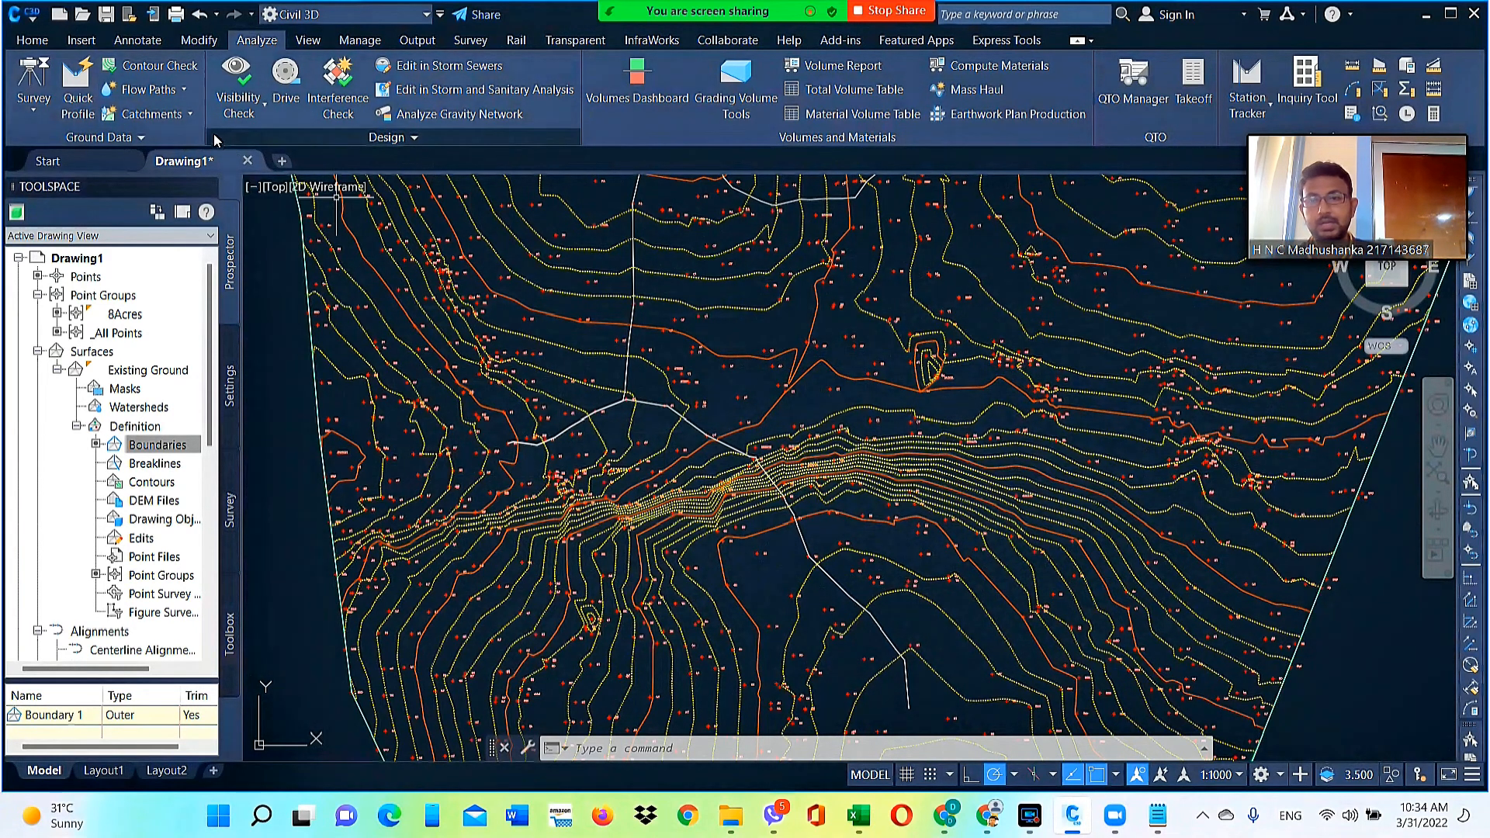
Generate a catchment area on Existing Ground with its discharge point just west of the flow paths' lower end
left_click(189, 116)
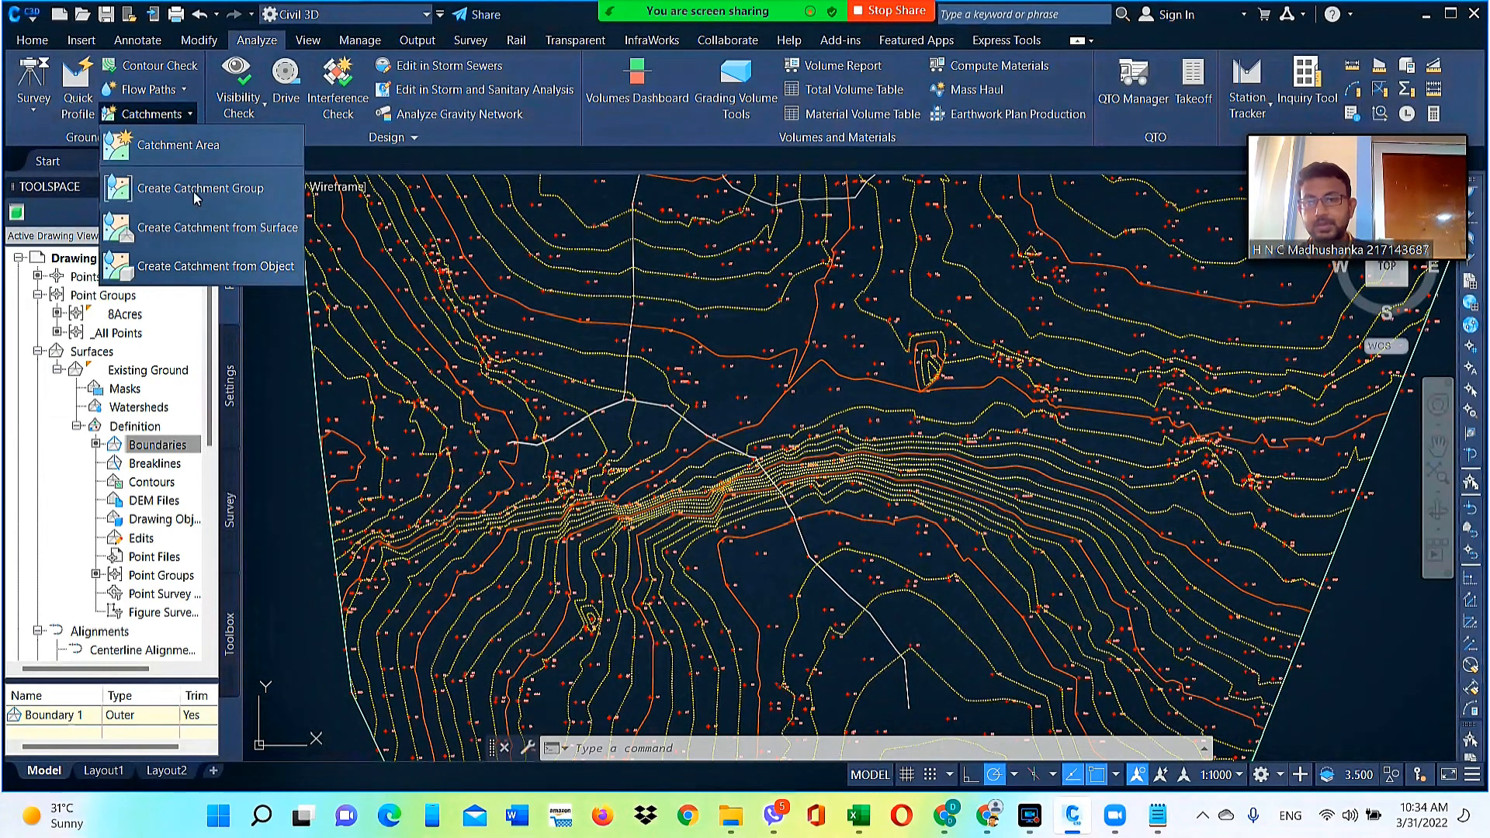
left_click(187, 153)
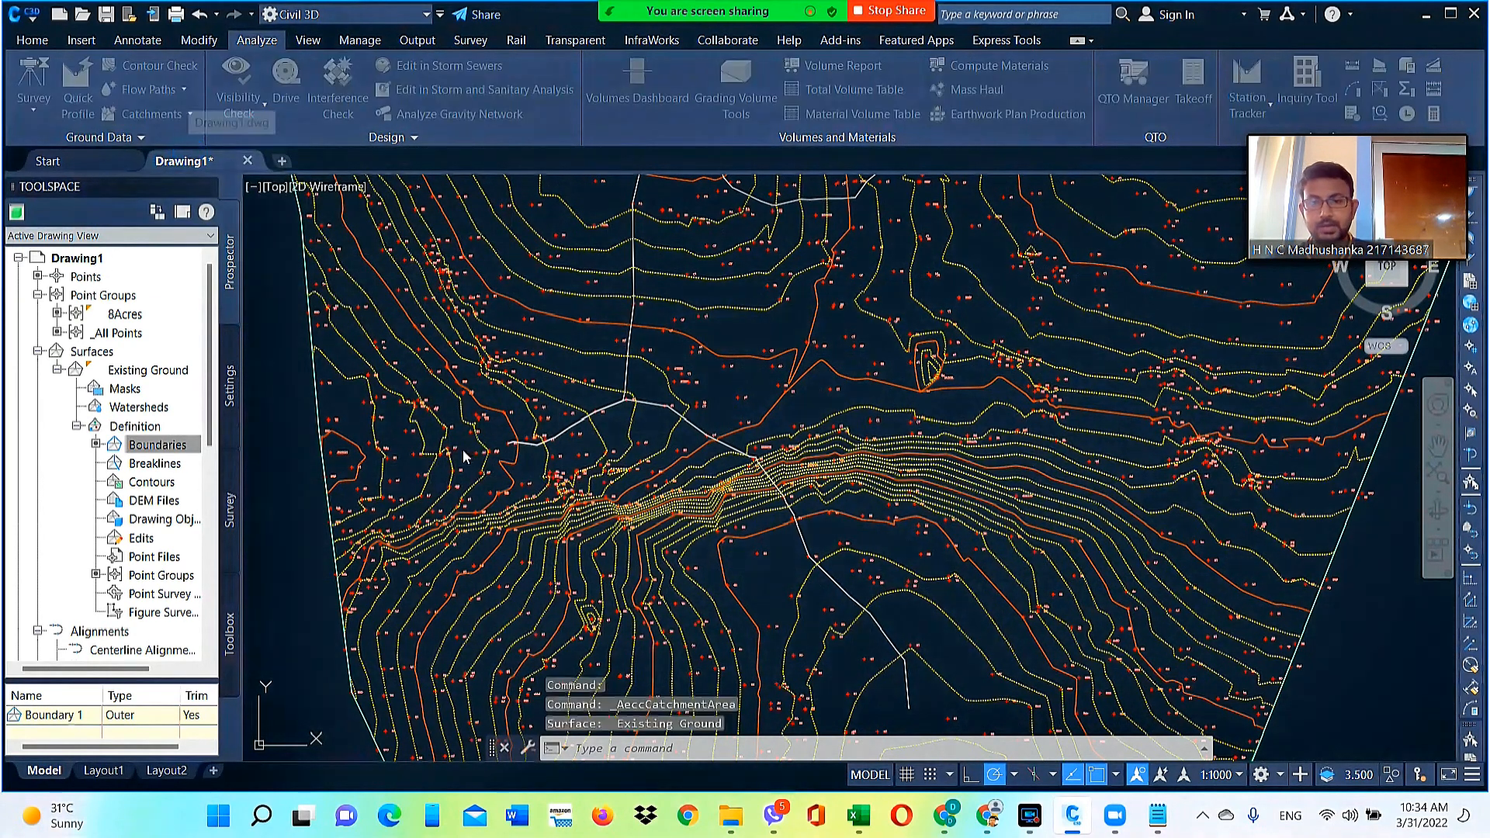
left_click(708, 496)
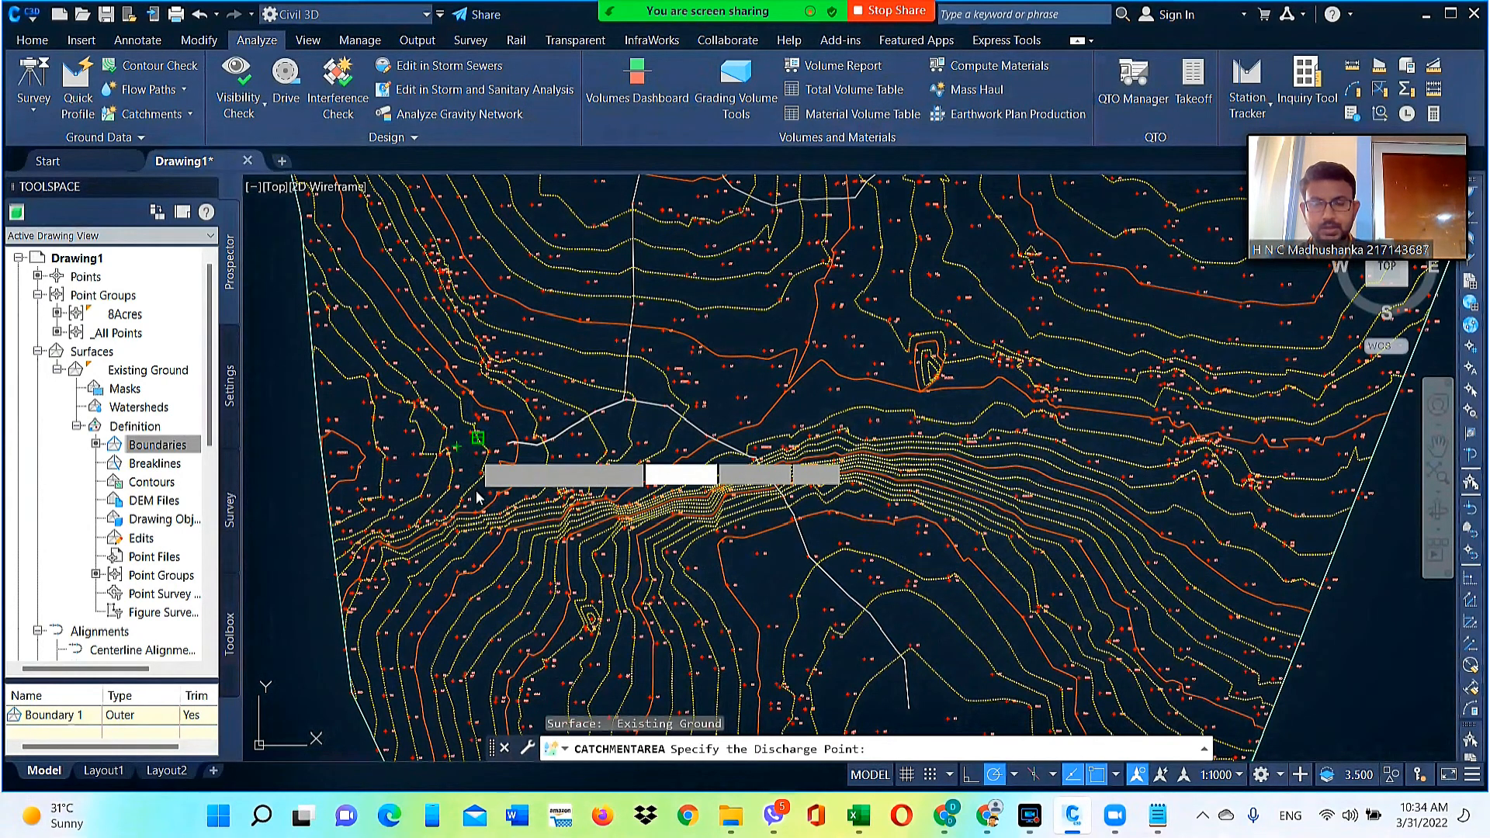
left_click(477, 439)
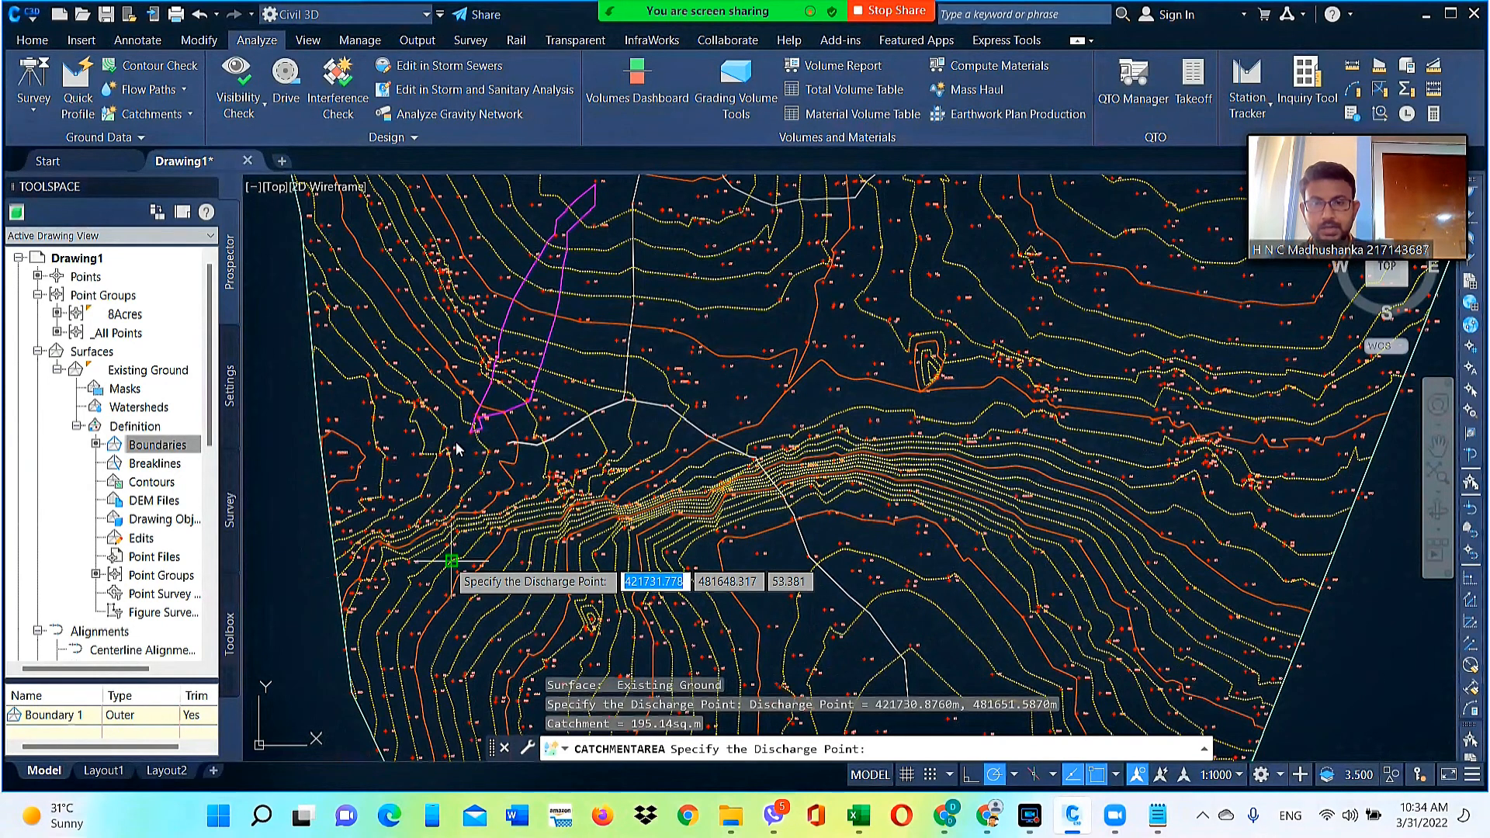
scroll(456, 449, "up", 2)
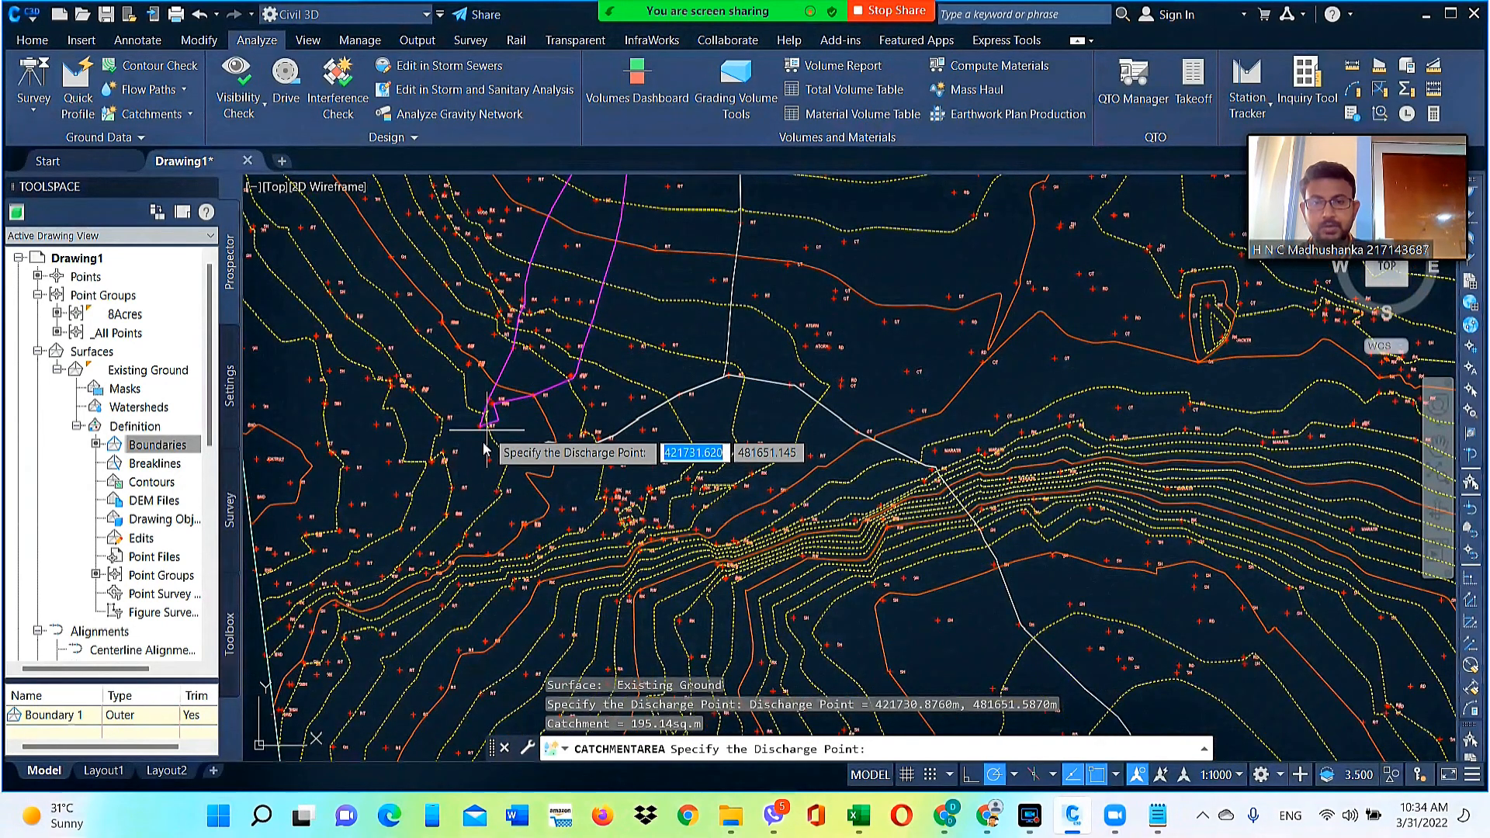
scroll(488, 429, "down", 2)
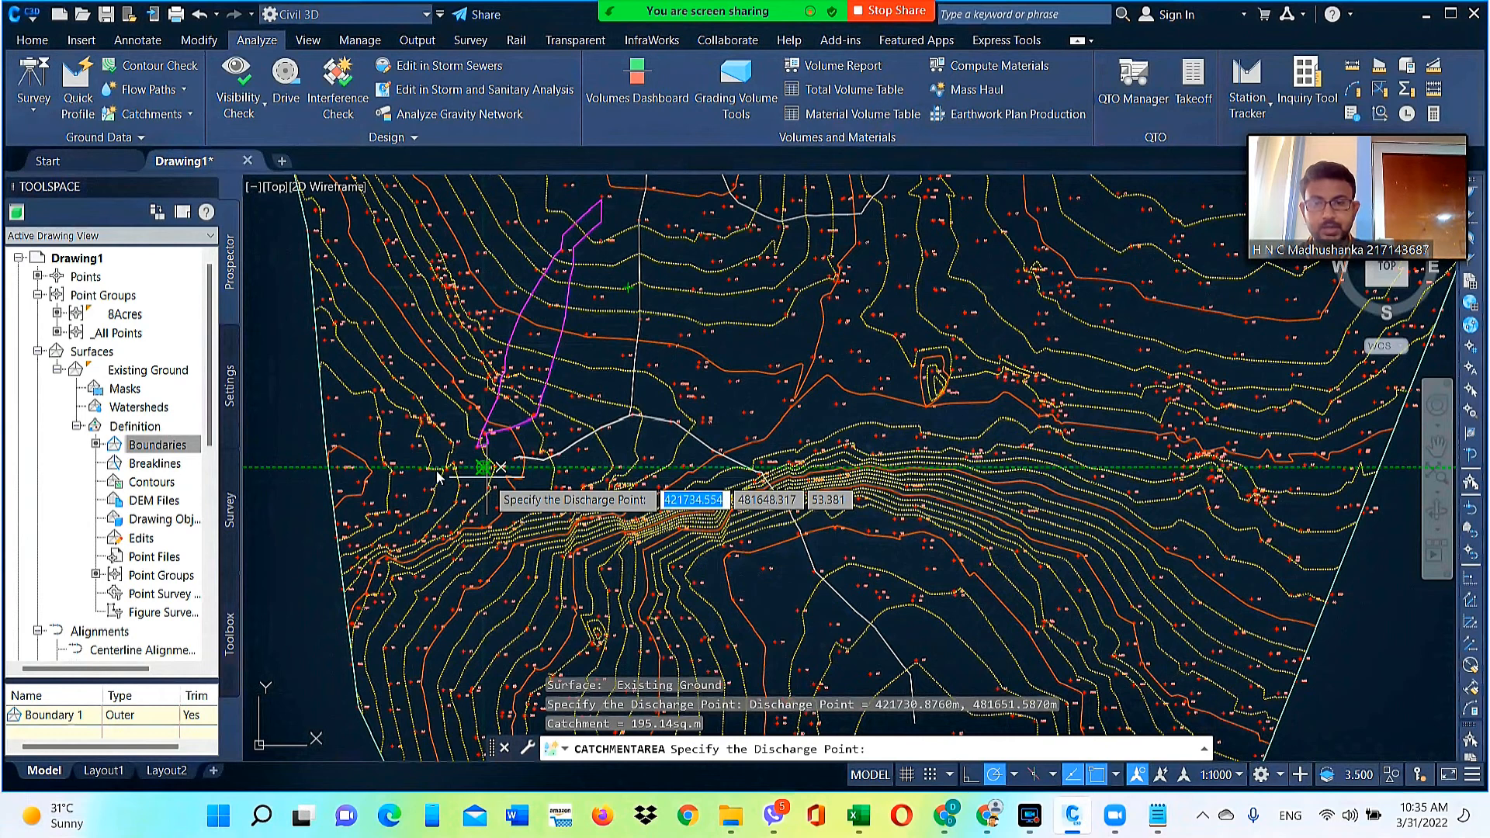
Generate another catchment area with its discharge point at the JCKTR survey point beside the western boundary
mouse_move(1368, 180)
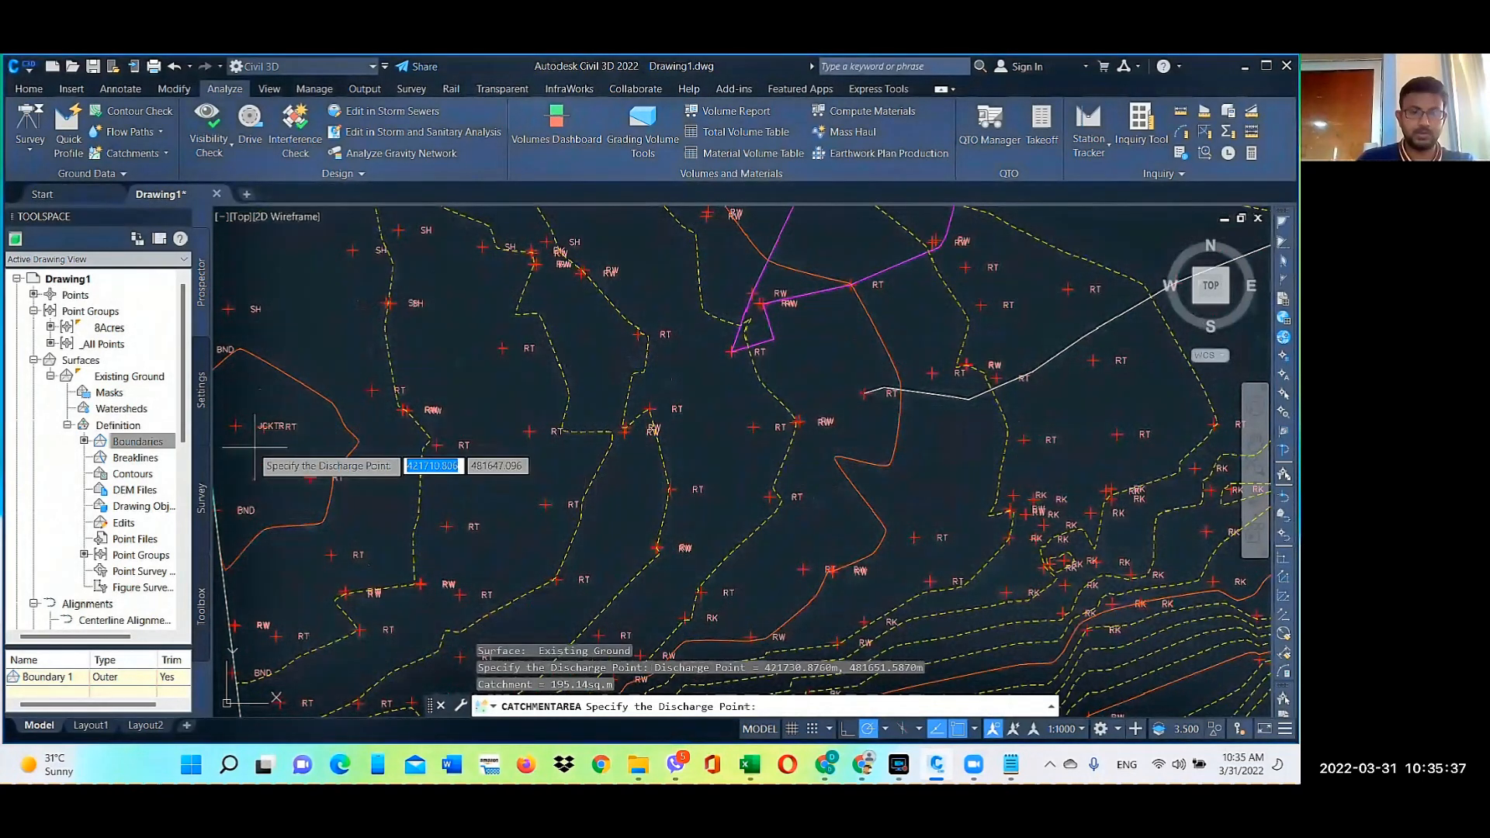
left_click(236, 424)
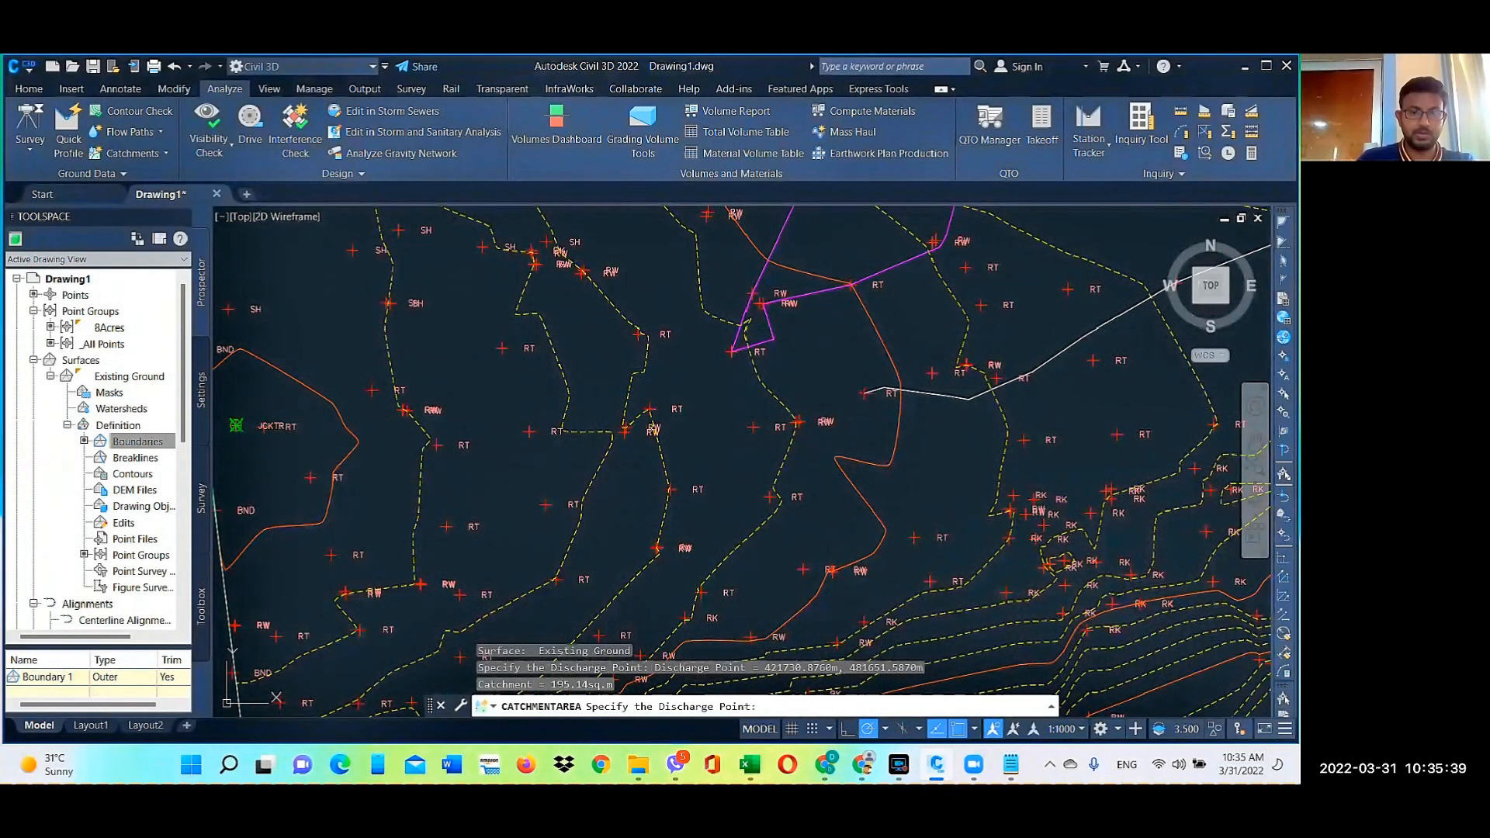
left_click(237, 426)
scroll(455, 419, "down", 5)
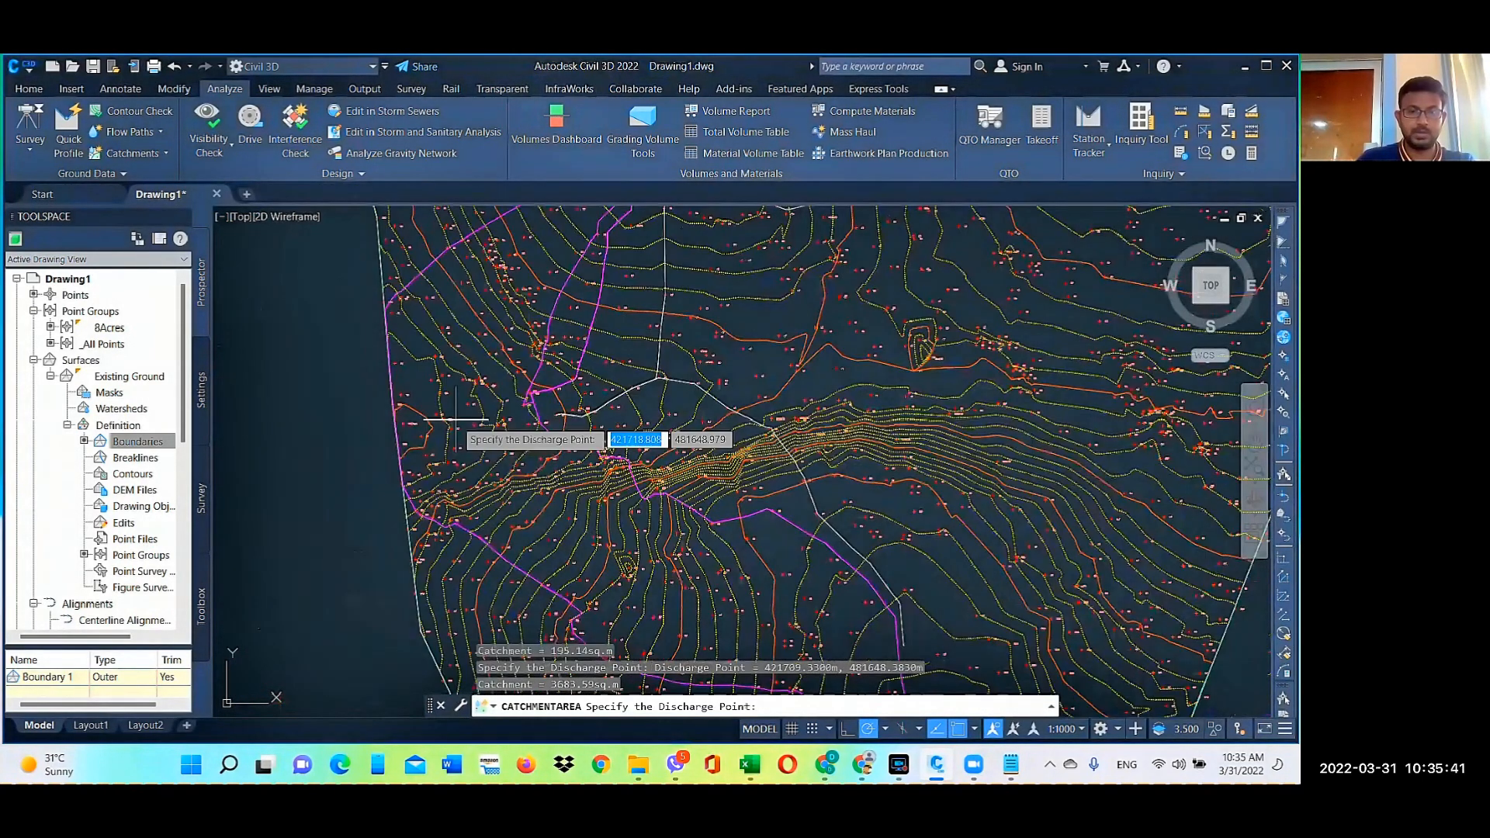
scroll(456, 419, "down", 3)
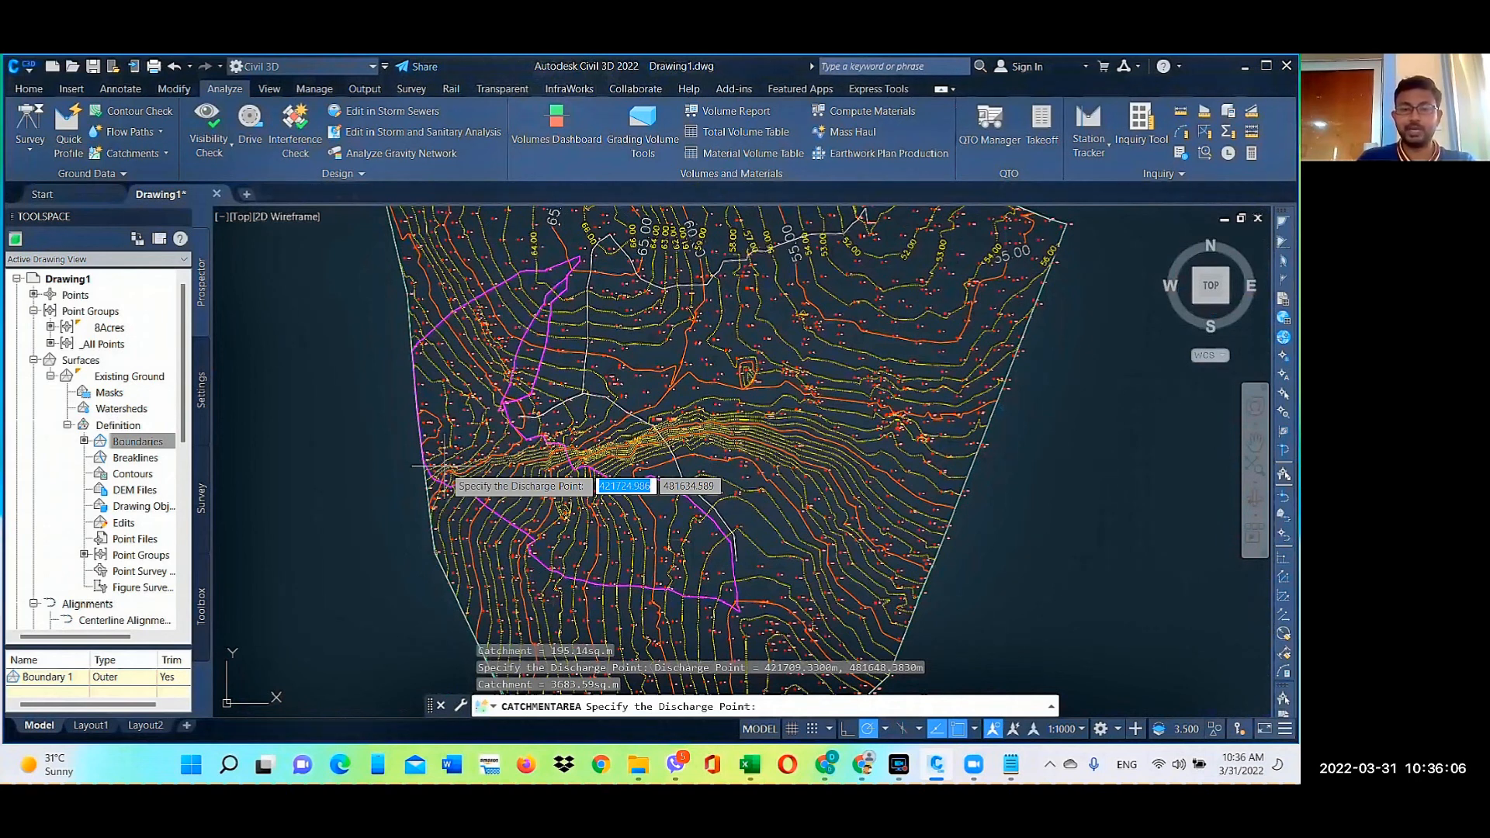
scroll(435, 465, "up", 4)
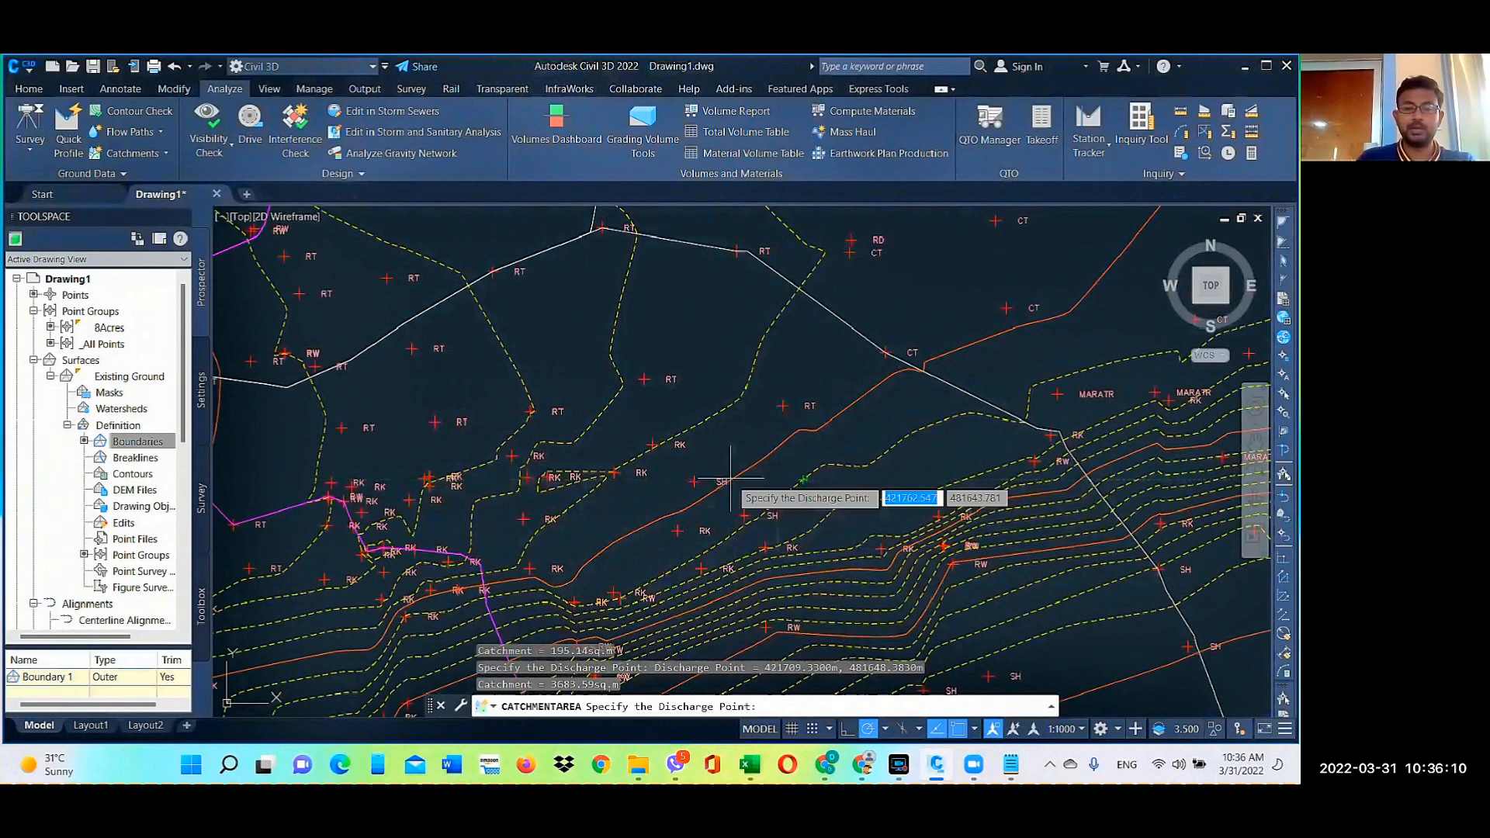
scroll(730, 473, "down", 2)
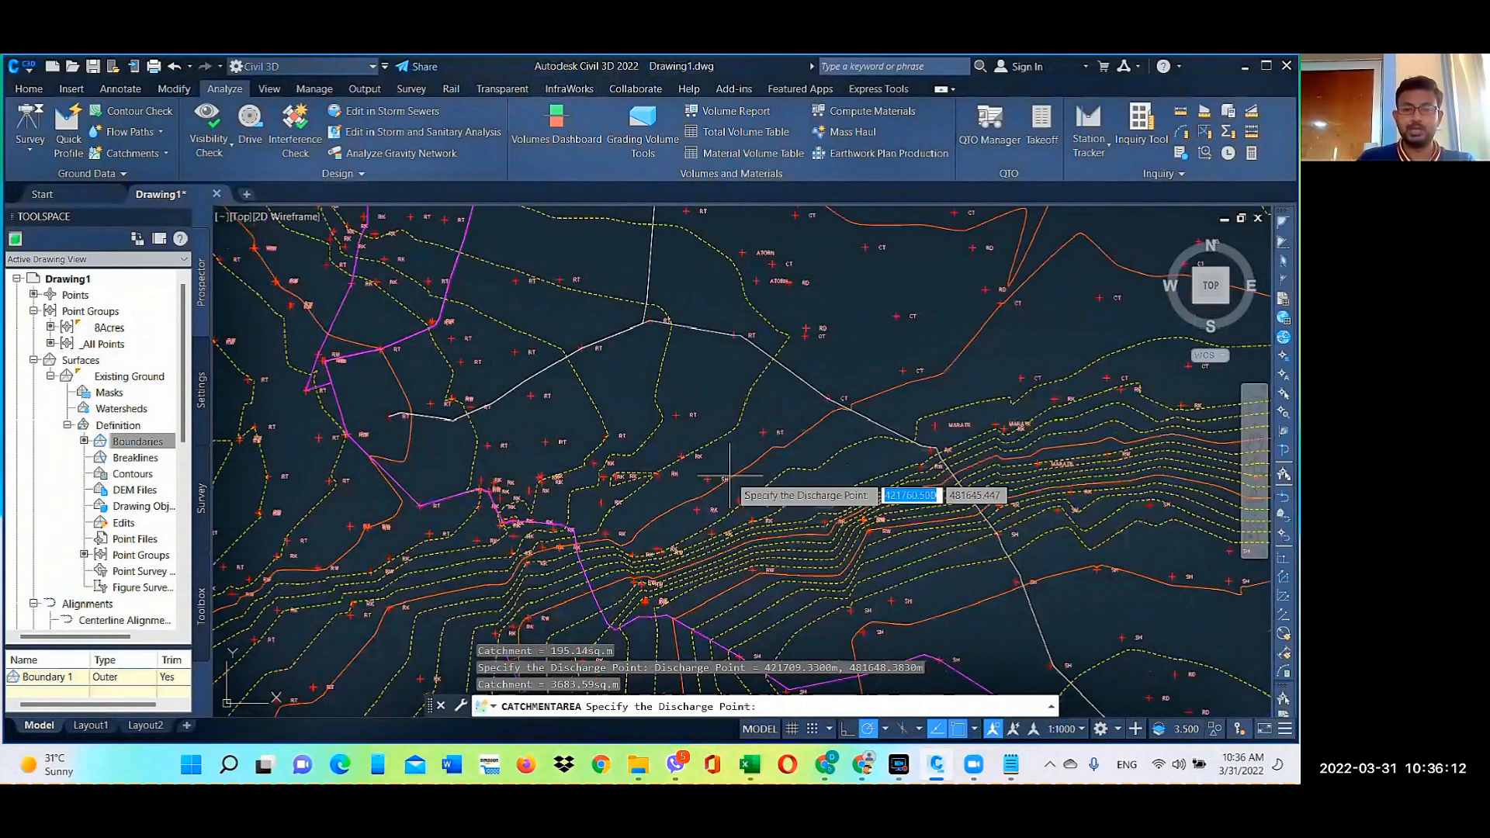
scroll(738, 475, "down", 2)
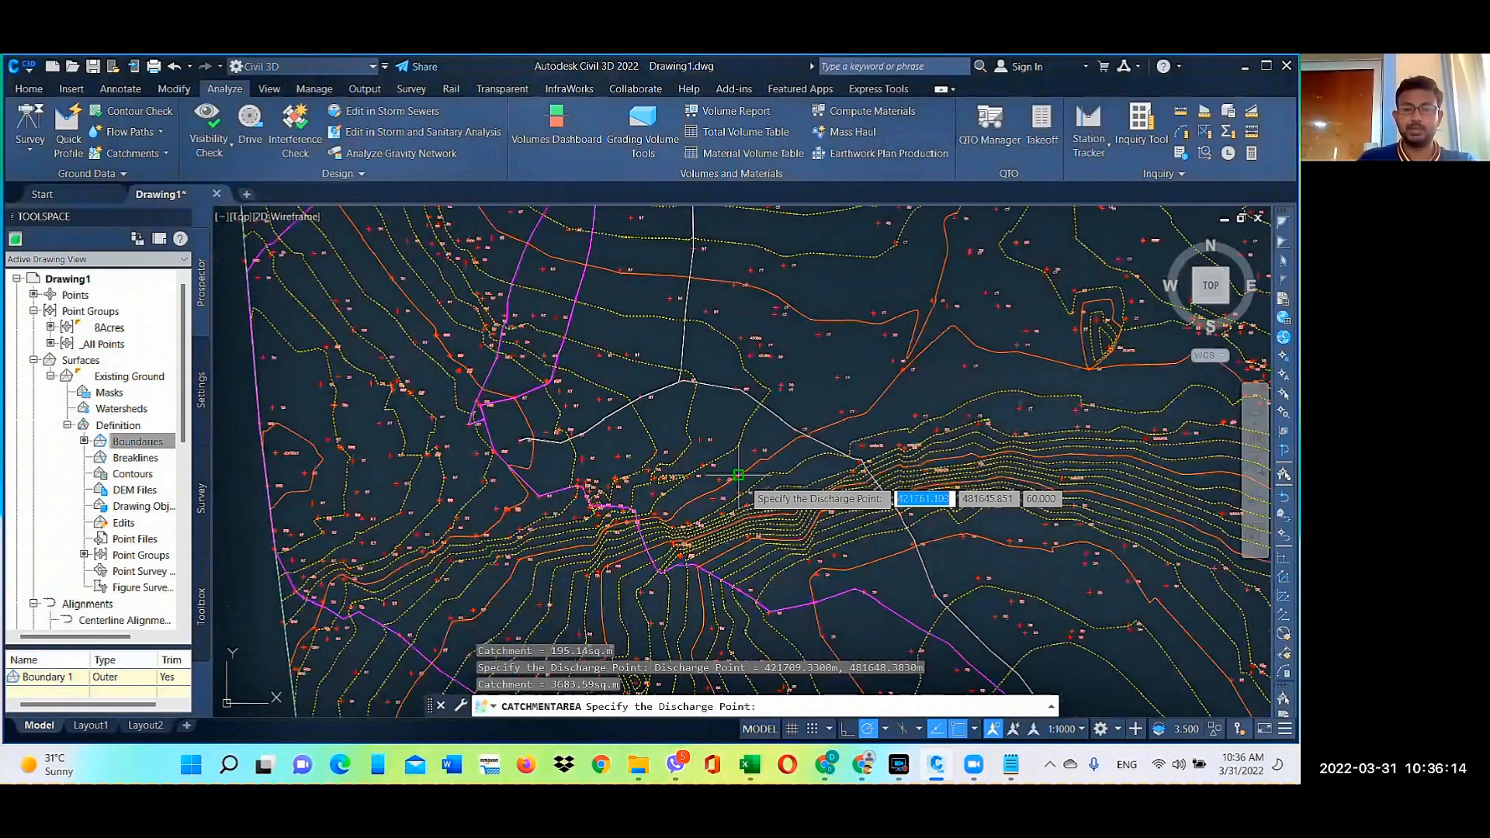